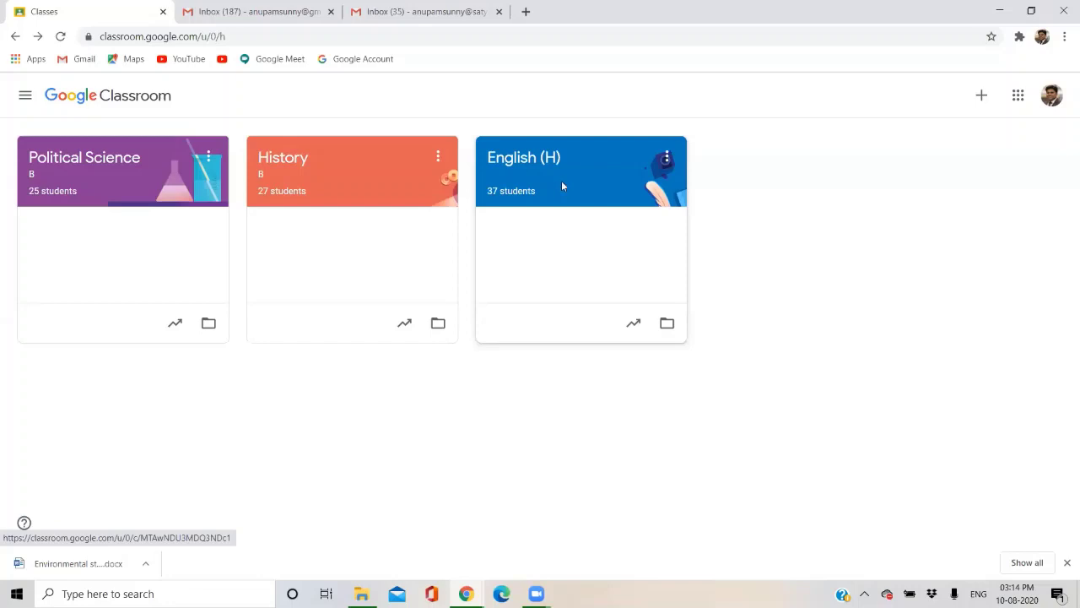
Open the English (H) class, glance at People and Stream, then show its Classwork topics.
click(562, 185)
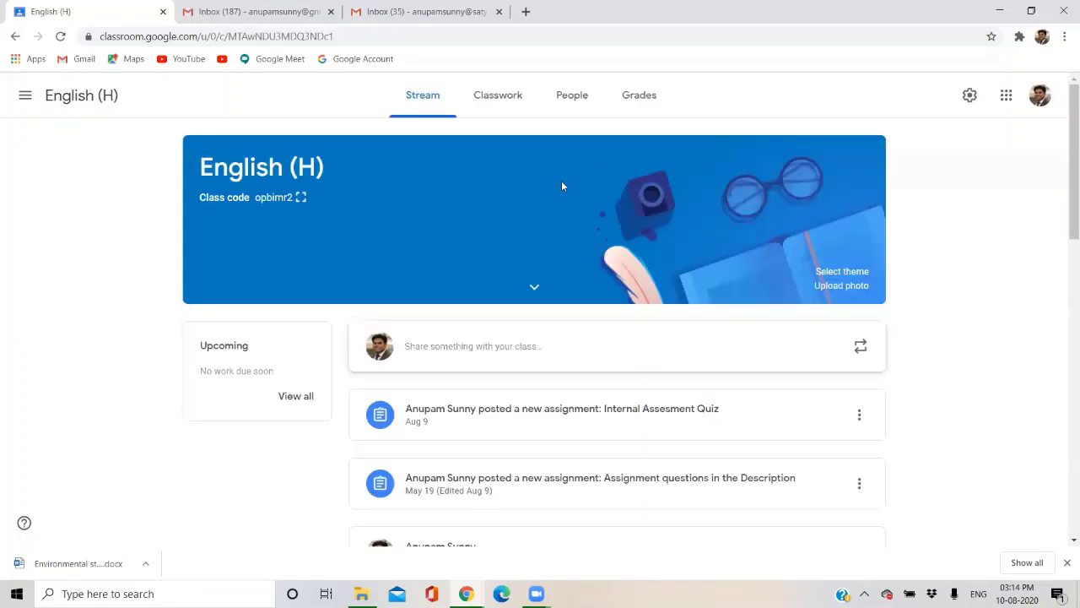
click(571, 111)
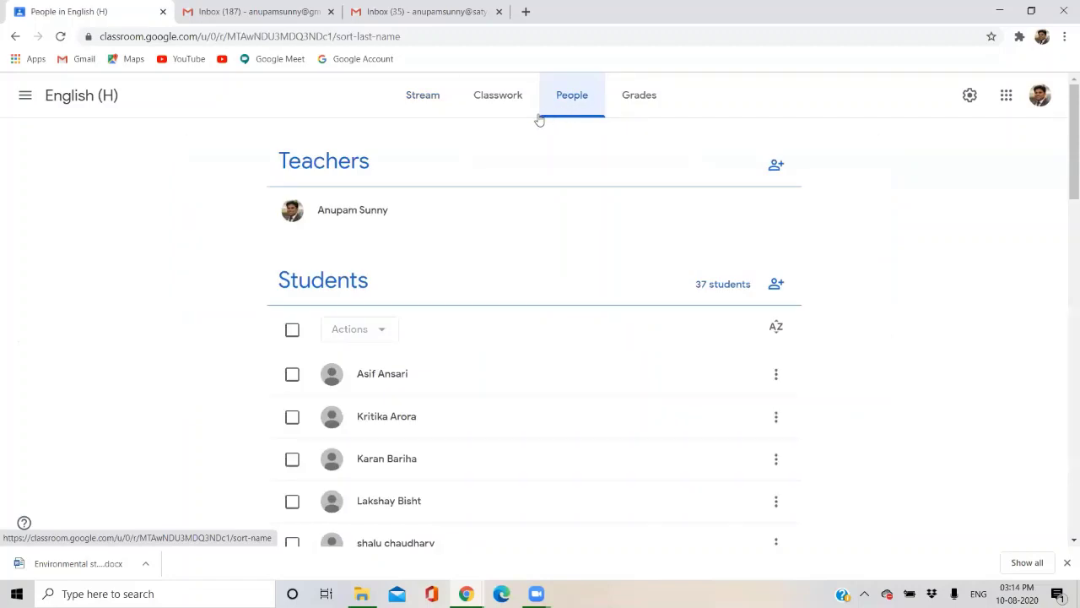
click(419, 94)
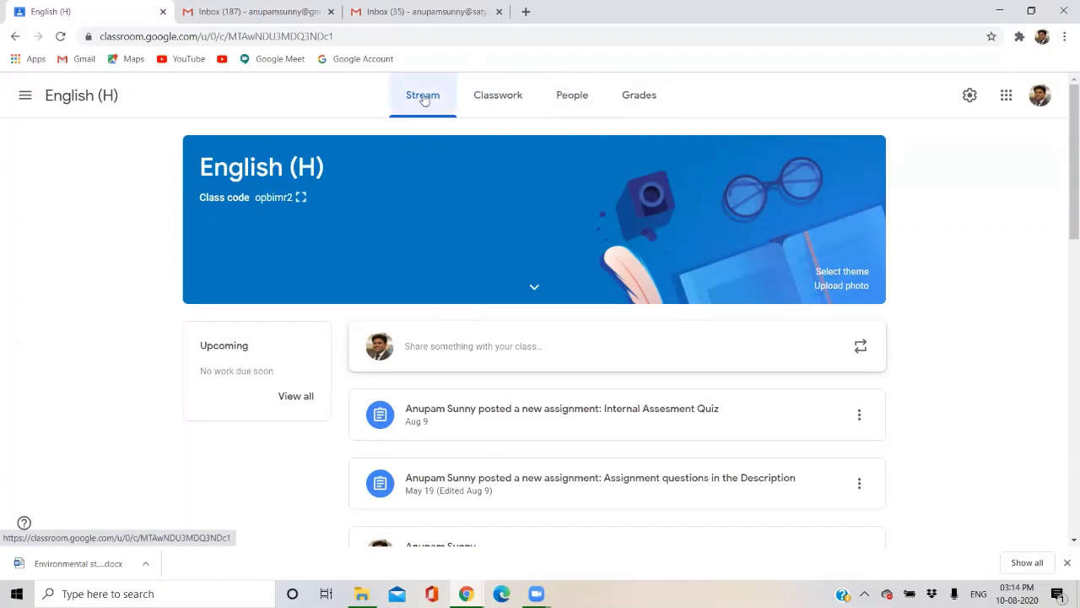
click(509, 102)
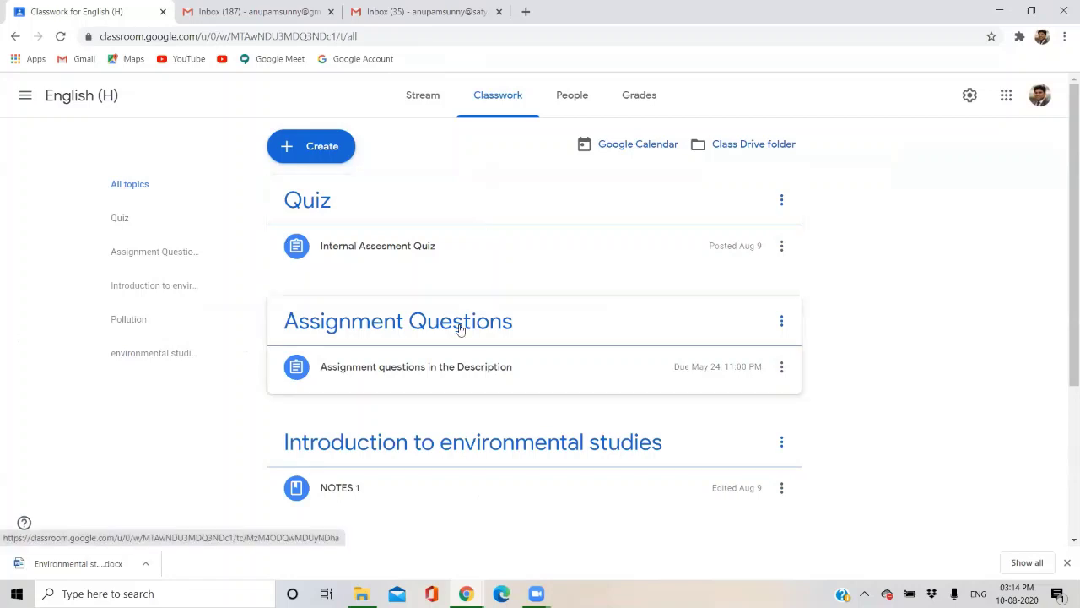
Scroll through the English (H) Classwork topics and back up.
scroll(459, 324, down, 1)
scroll(460, 329, down, 1)
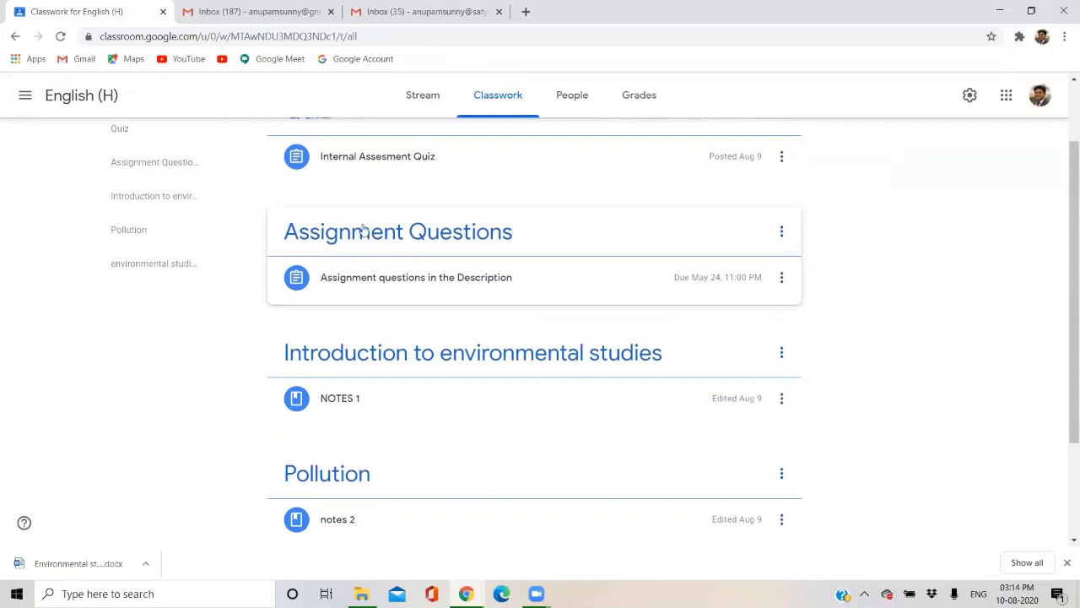
scroll(436, 298, down, 1)
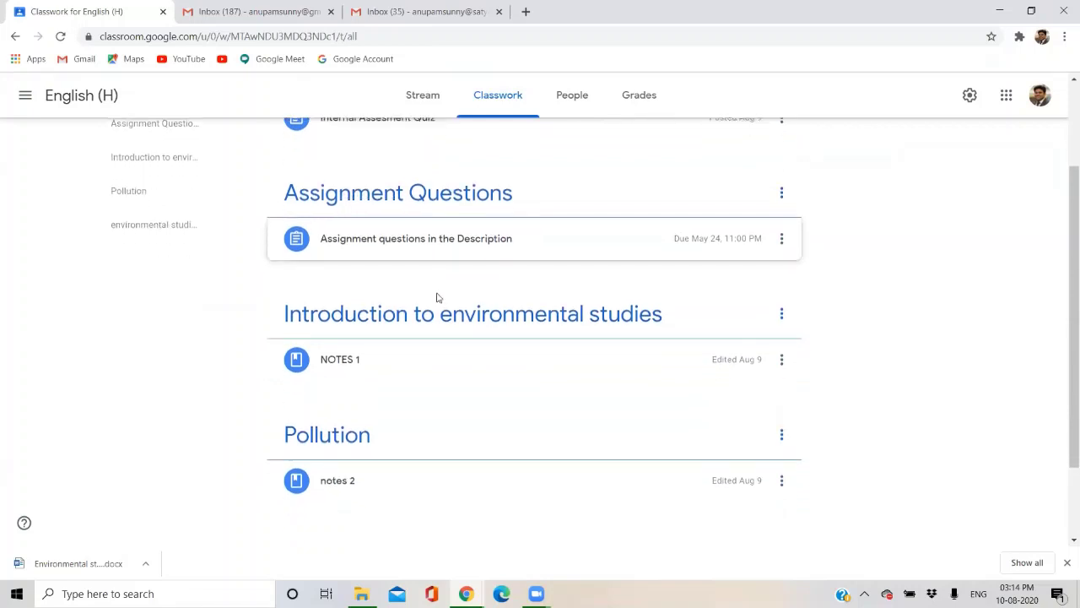
scroll(398, 351, down, 1)
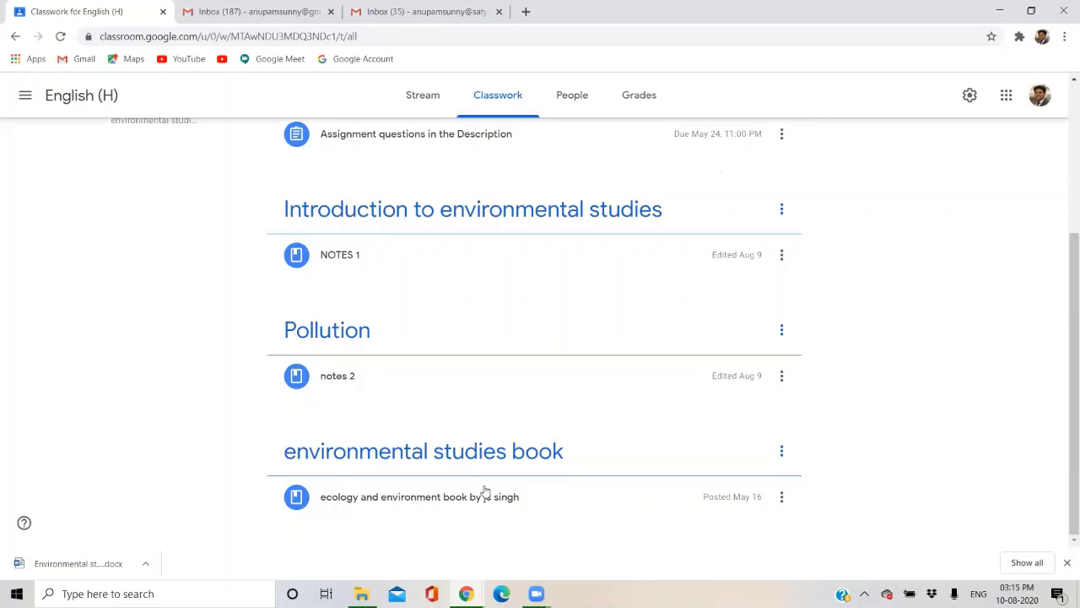
scroll(485, 491, up, 3)
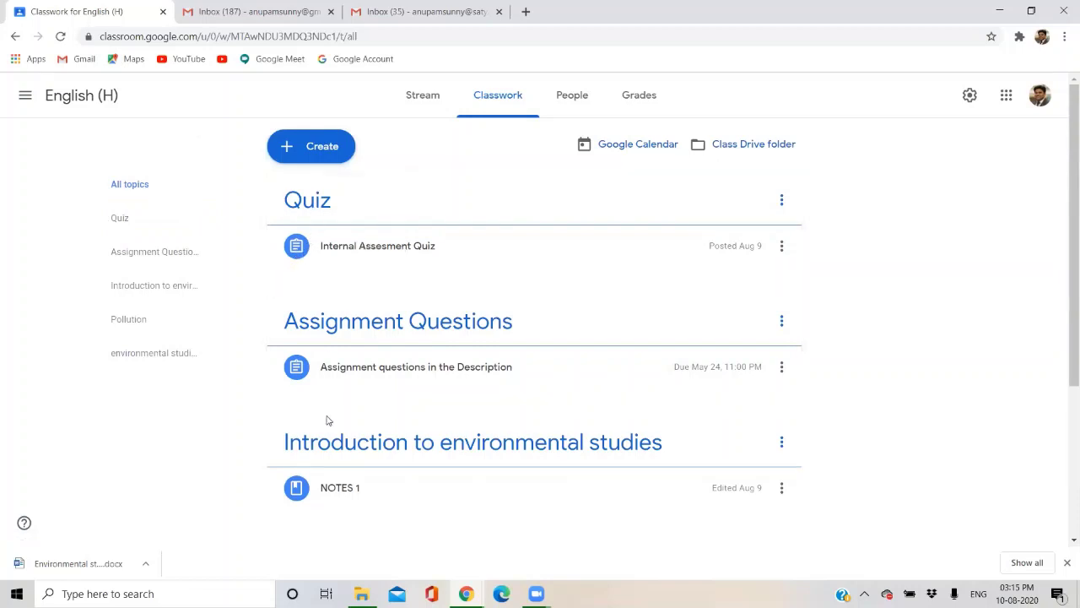
scroll(329, 420, down, 2)
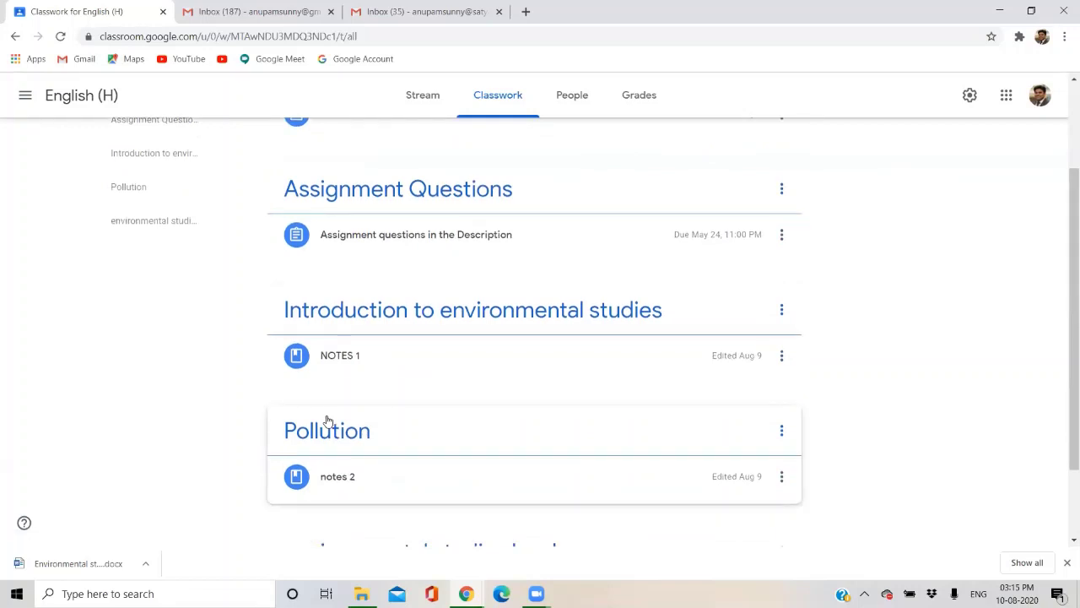
View the roster of one teacher and 37 students, then the class gradebook.
click(574, 114)
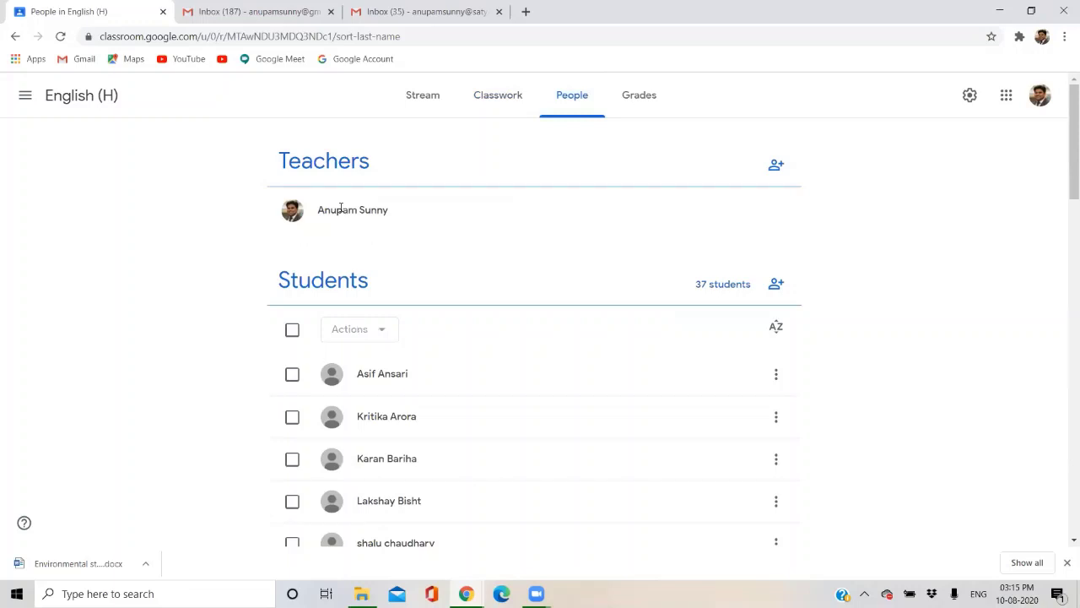
scroll(348, 414, down, 1)
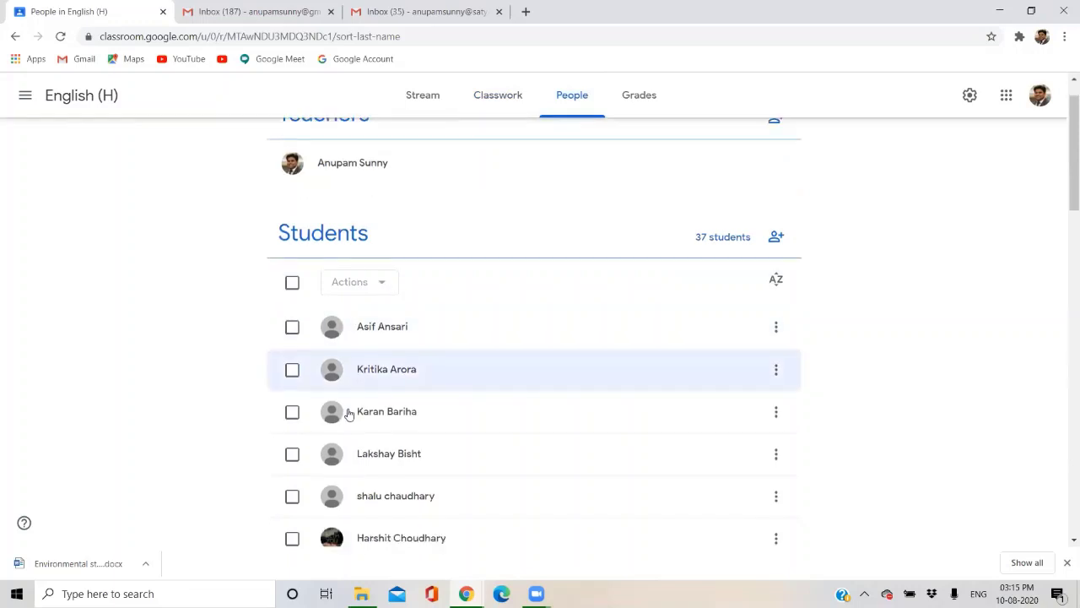
click(639, 98)
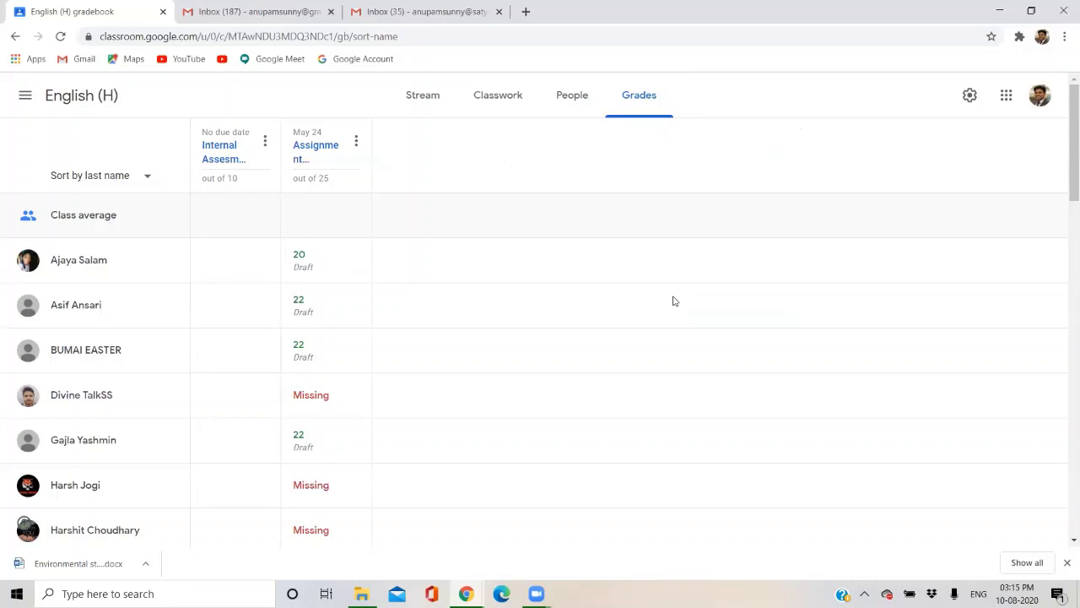
Load classroom.google.com in a new tab, then switch to the personal Gmail inbox.
click(527, 12)
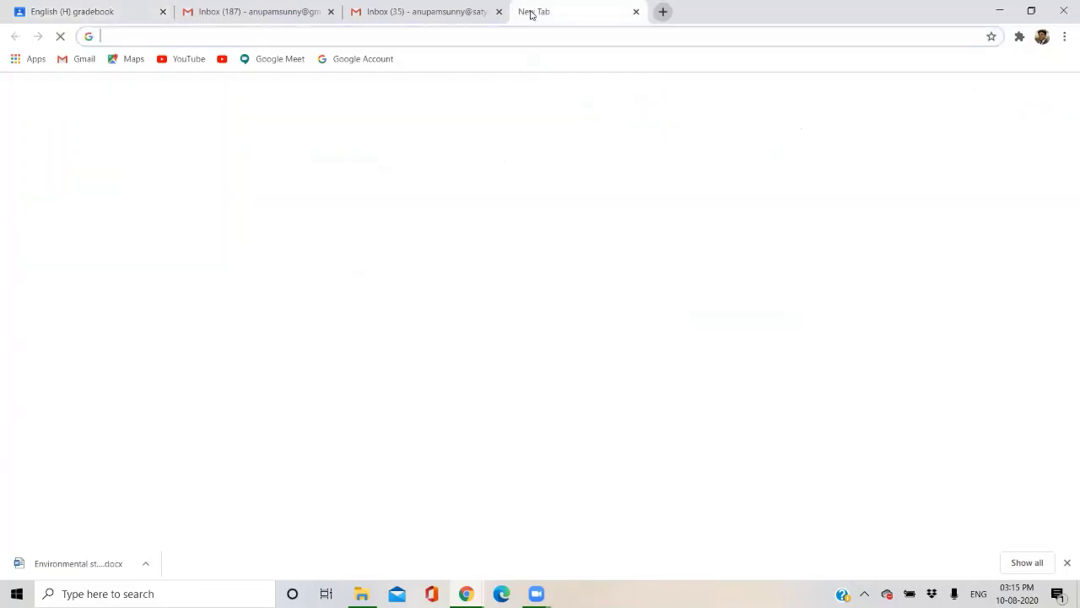
text(cl)
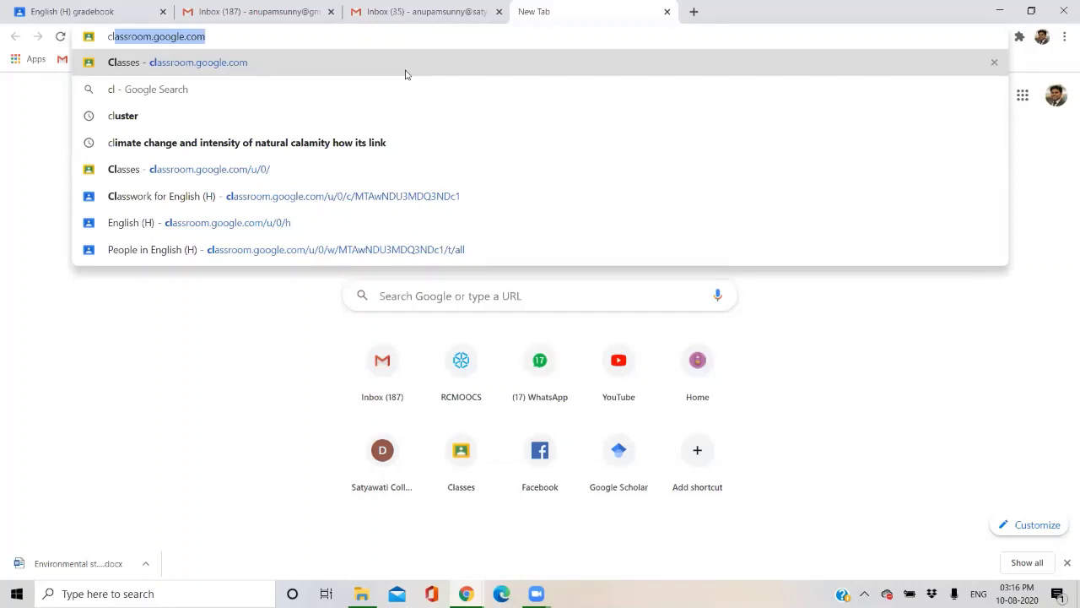
key(Return)
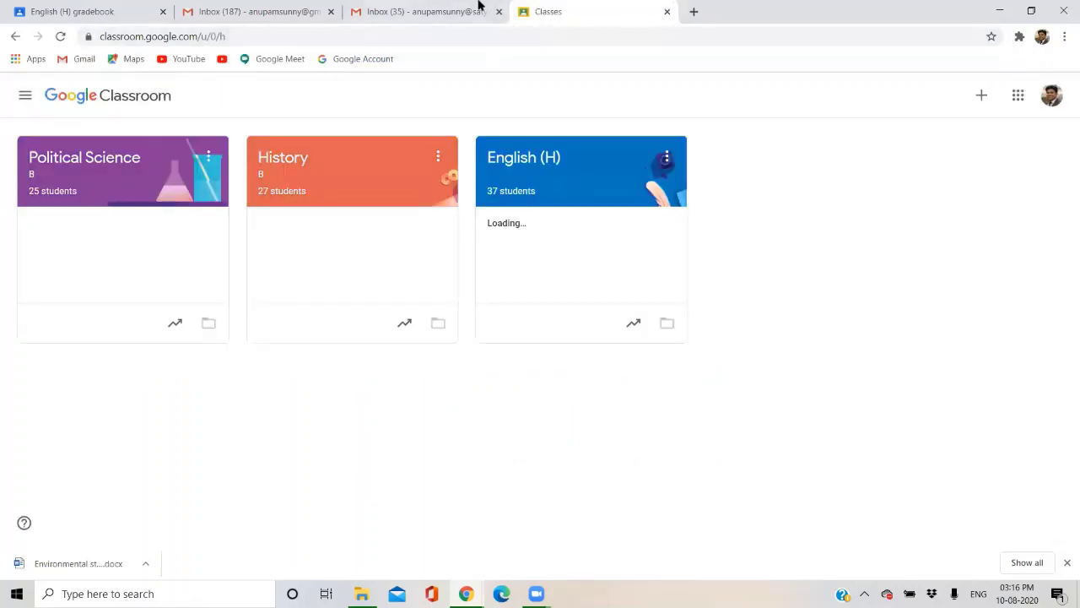
click(437, 4)
click(253, 11)
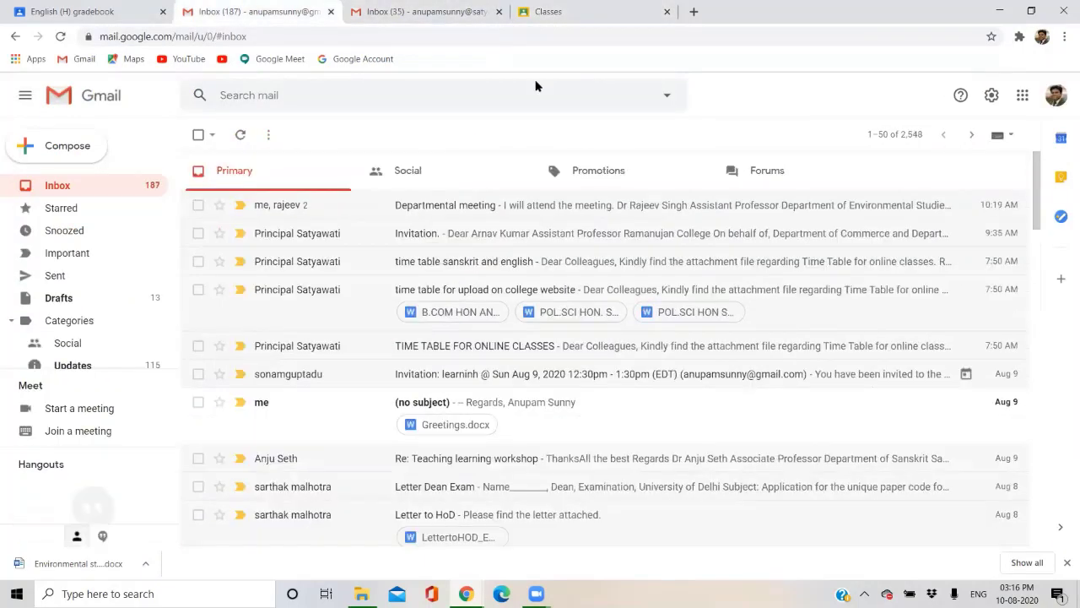
Check the personal inbox's account, then highlight the college mailbox's e-mail address.
click(1062, 95)
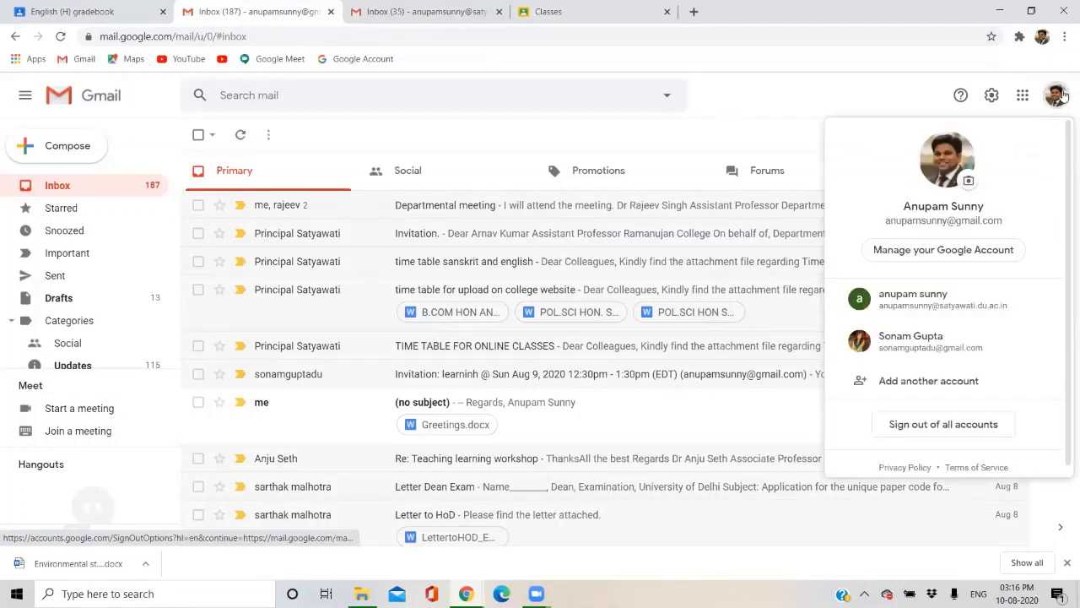
click(767, 124)
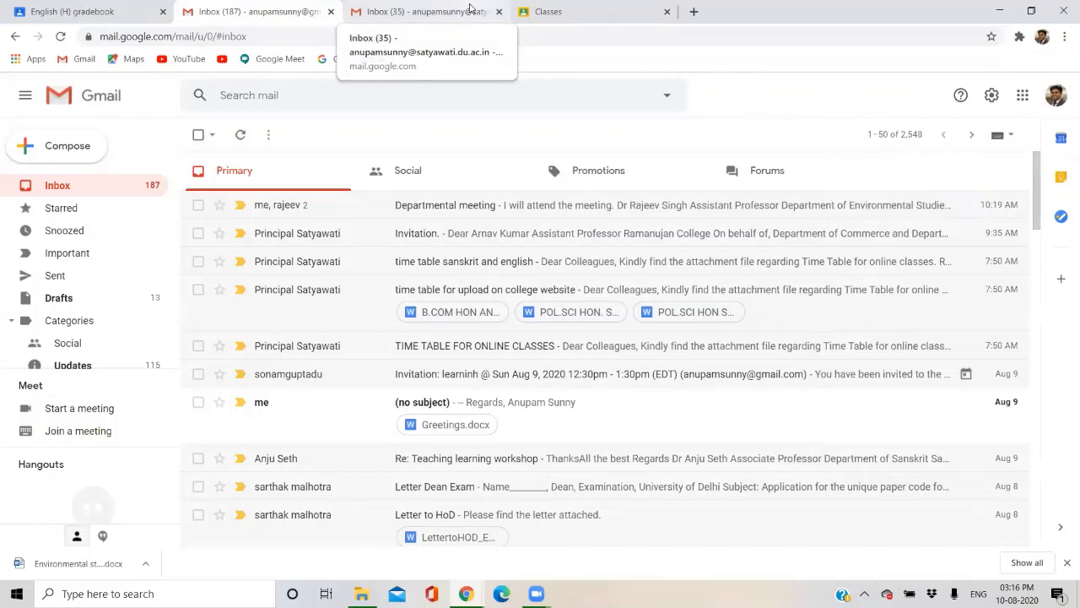
click(426, 8)
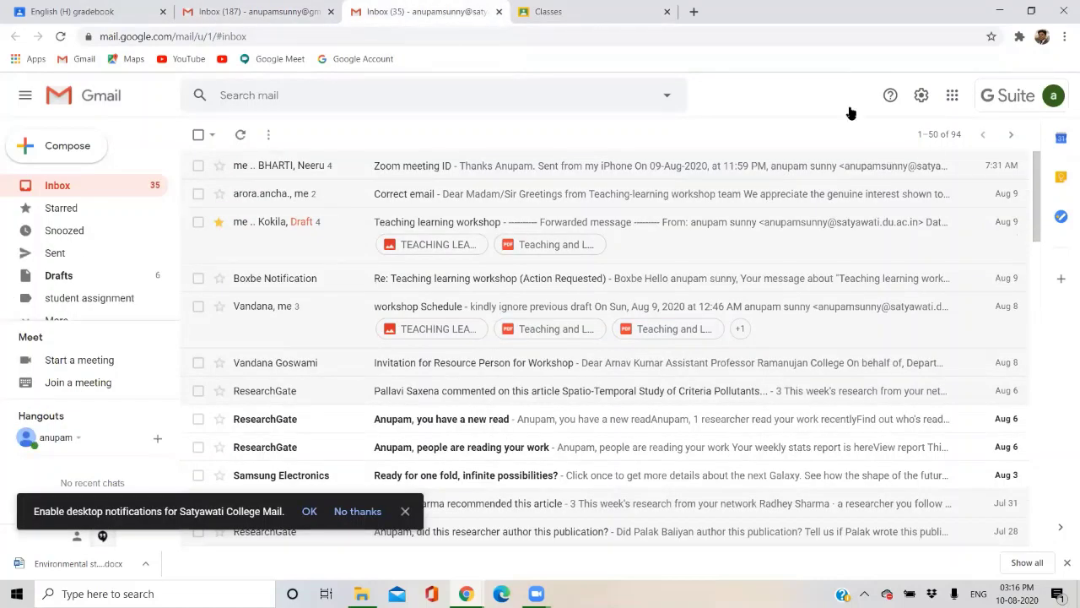
click(1052, 96)
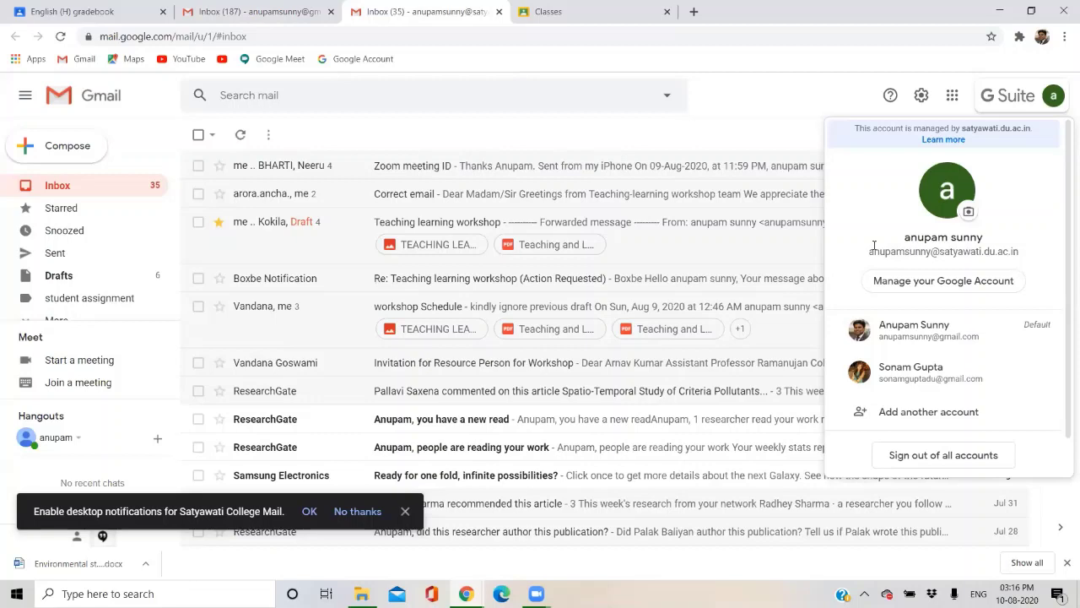
drag(874, 246, 1008, 251)
Highlight the personal account's address for comparison, ending back on the college mailbox.
key(ctrl+shift+Tab)
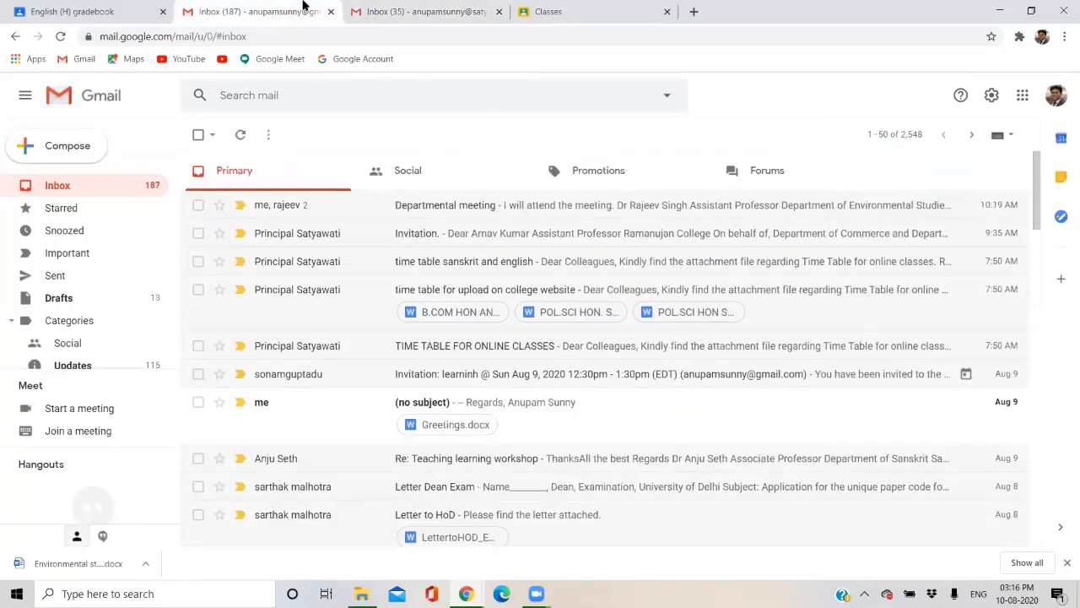
click(1057, 97)
drag(883, 221, 1011, 230)
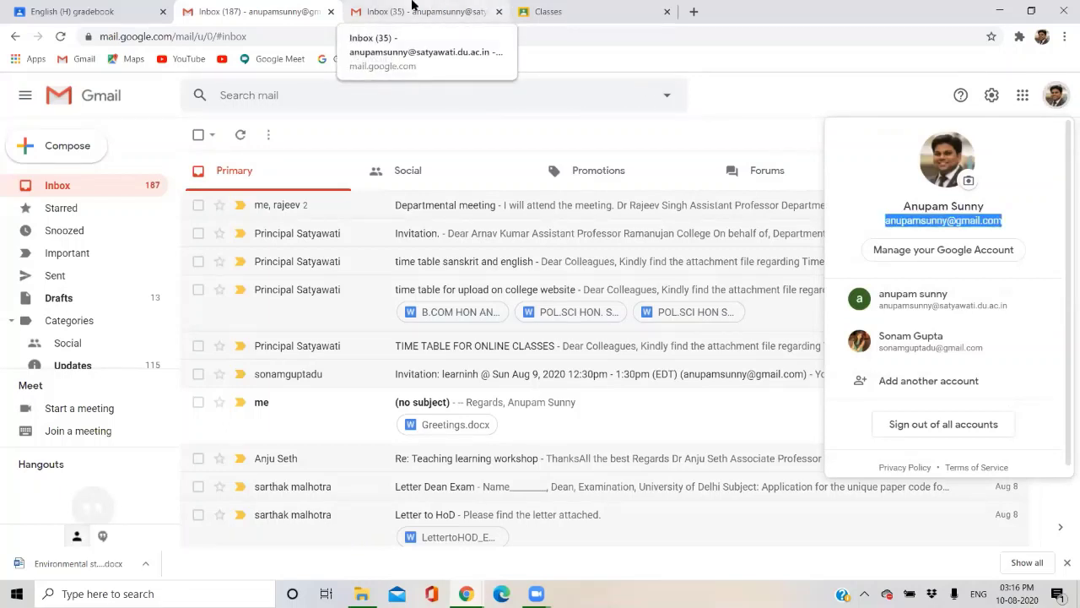
click(413, 8)
click(255, 8)
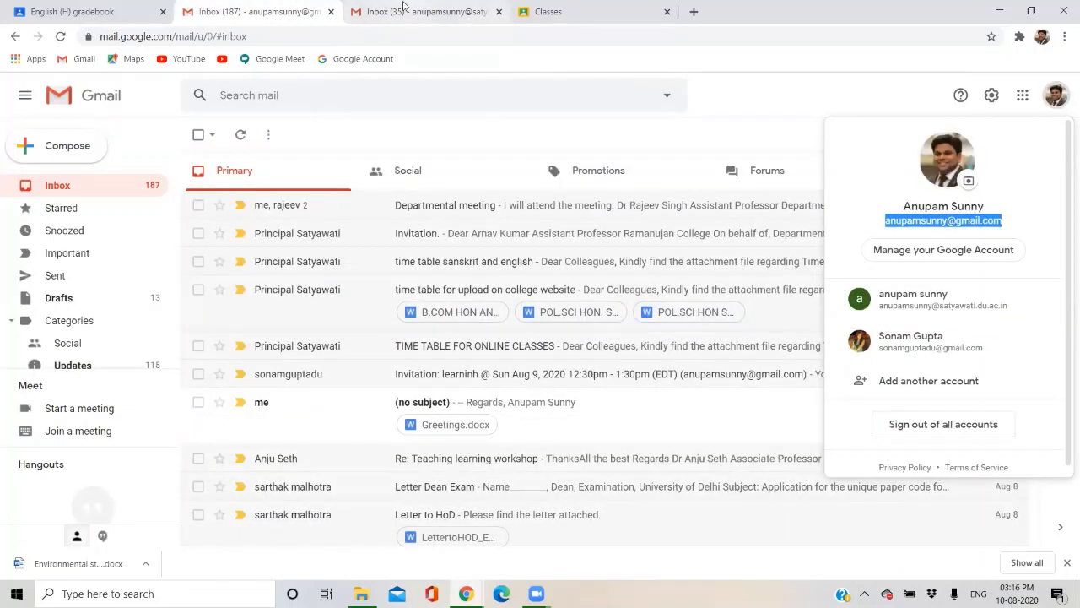
click(453, 8)
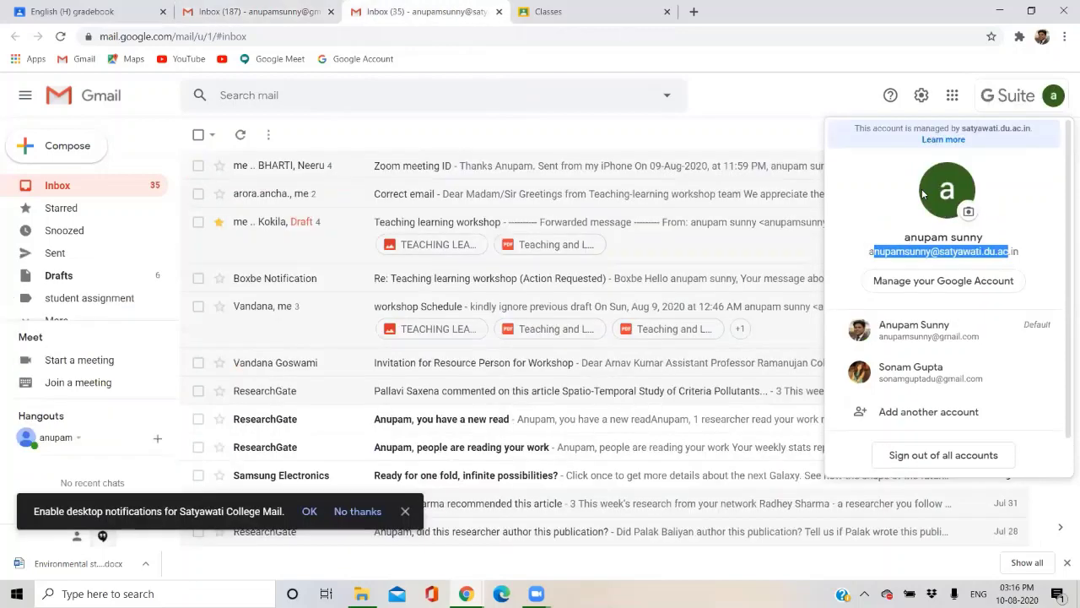
Highlight the college account's full e-mail address, then switch to the personal inbox to compare.
drag(1019, 252, 869, 251)
click(275, 7)
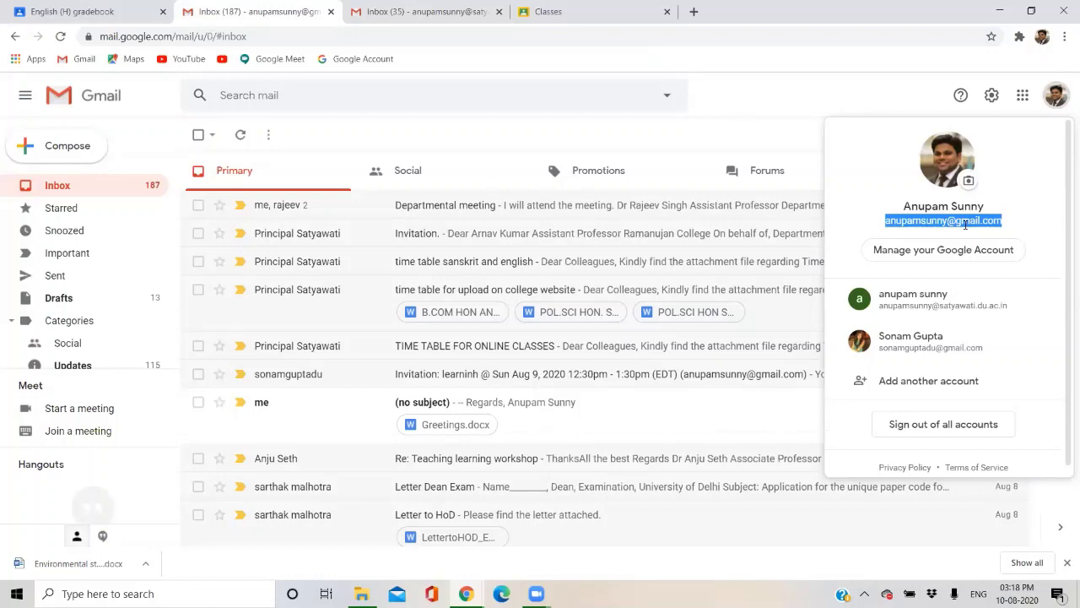
Close the college mailbox and load classroom.google.com in the remaining tab.
click(342, 12)
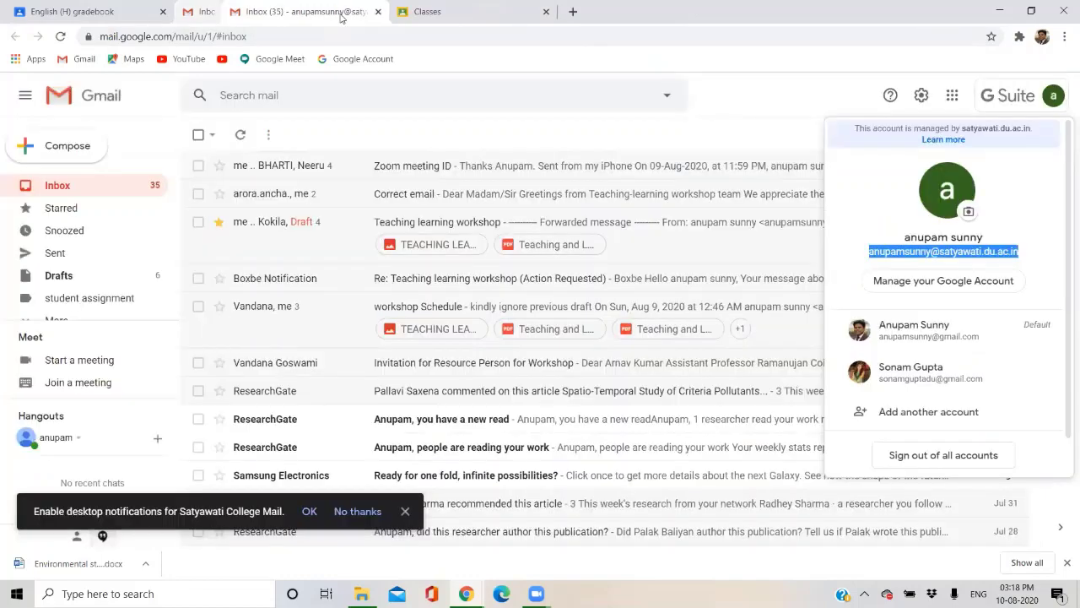
click(330, 12)
click(337, 32)
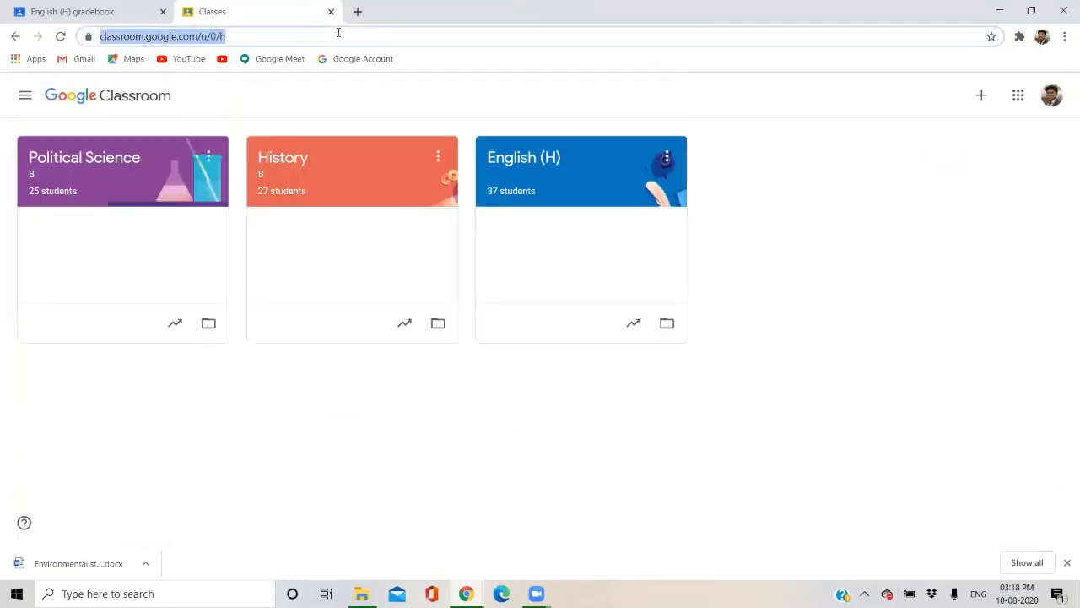
text(cl)
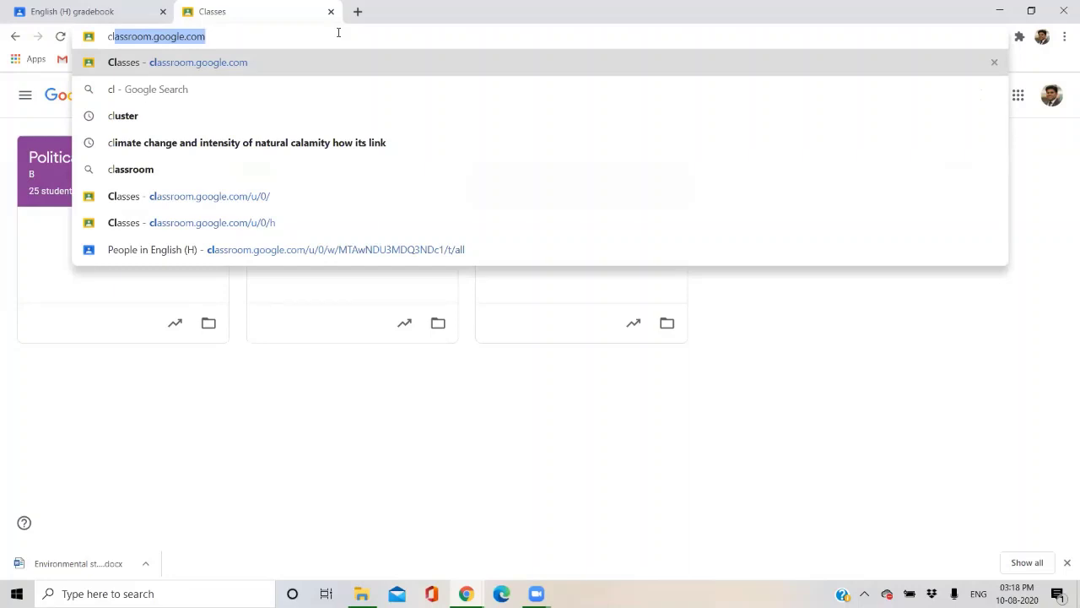
key(Return)
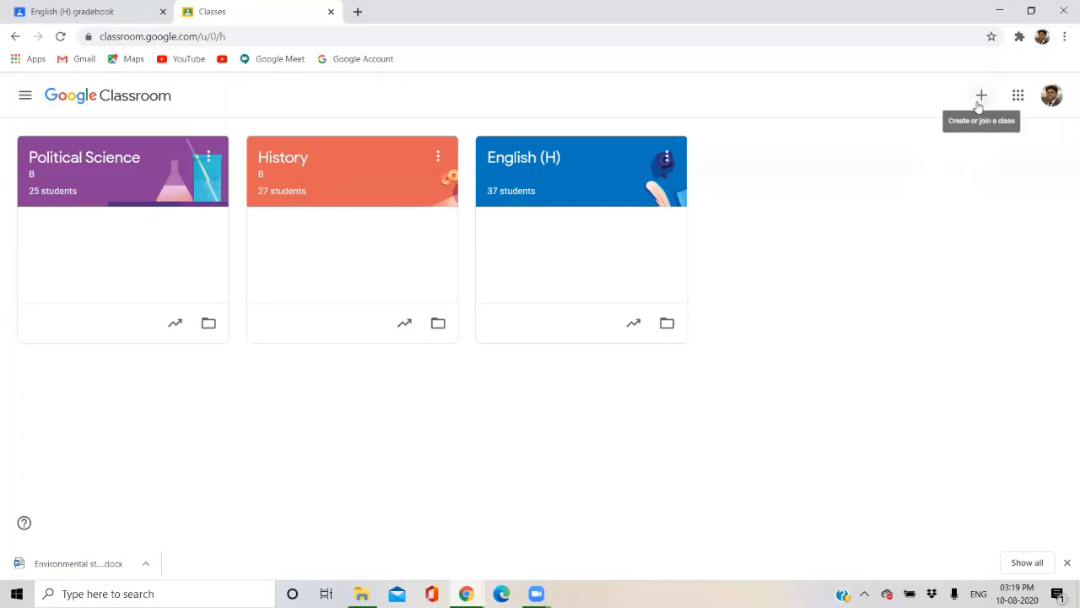
Try creating a class, back out of the school-use notice, and check the signed-in account.
click(980, 98)
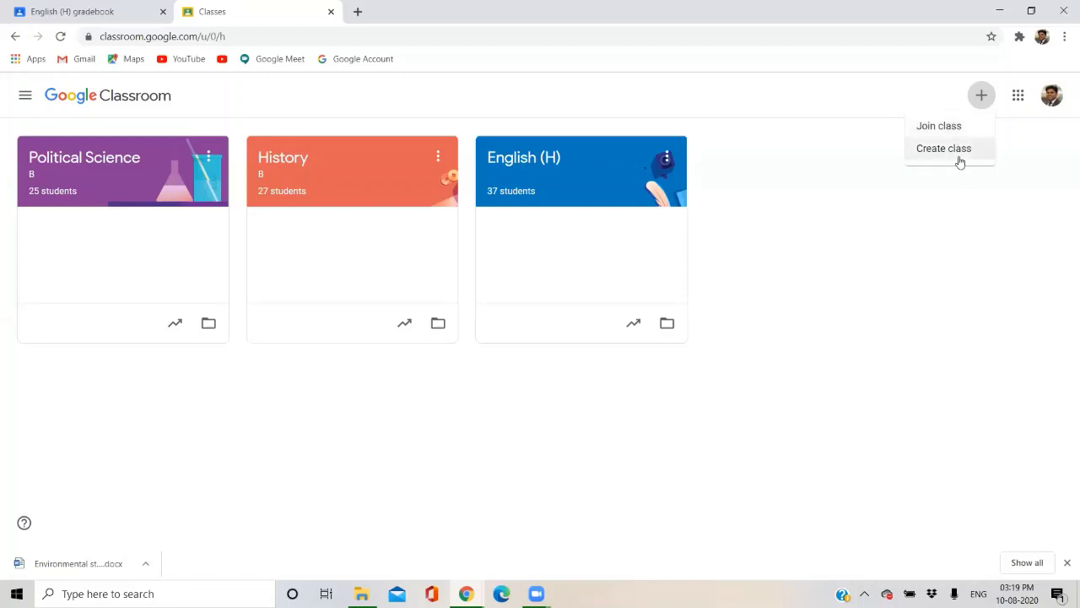
click(960, 162)
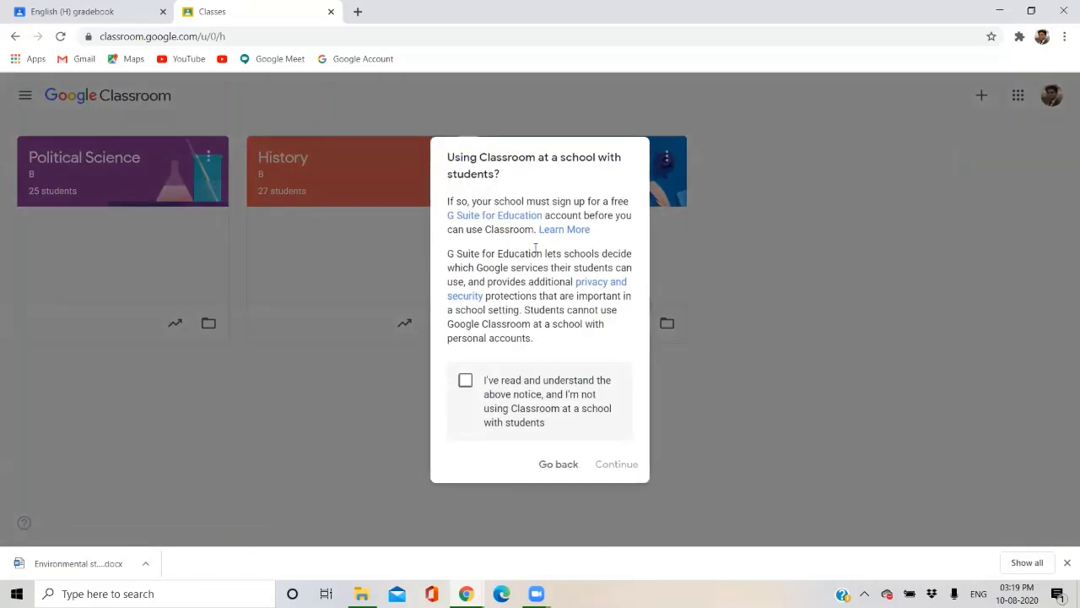
click(784, 261)
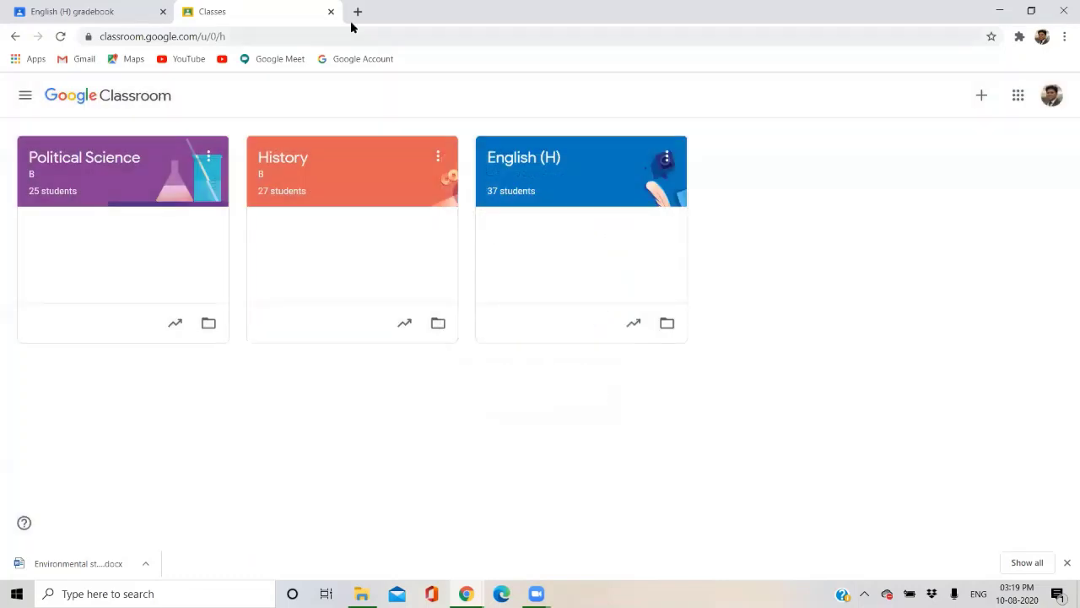
click(1053, 95)
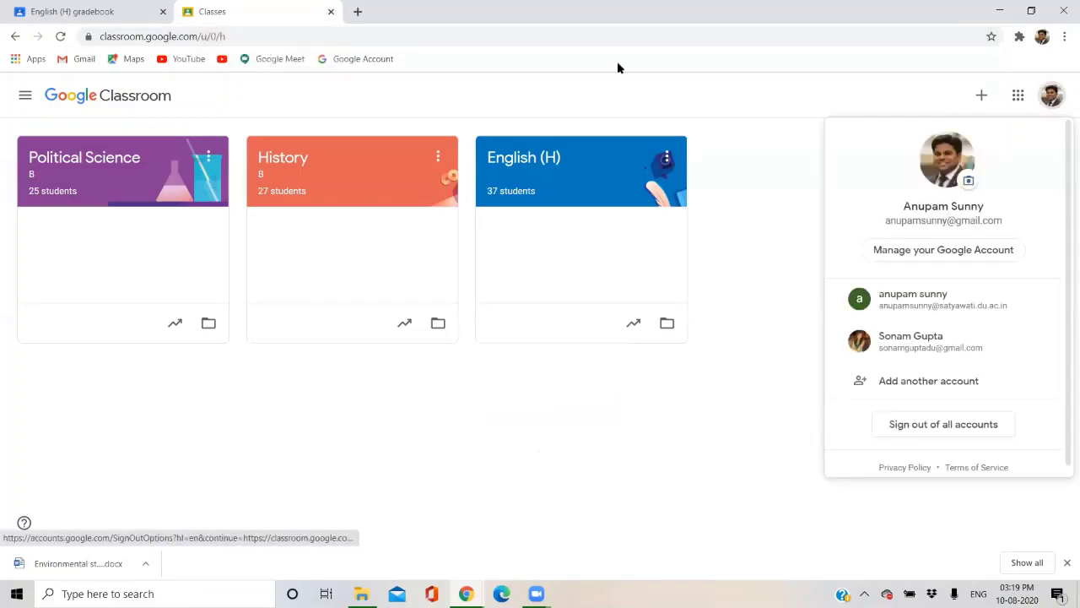
click(762, 190)
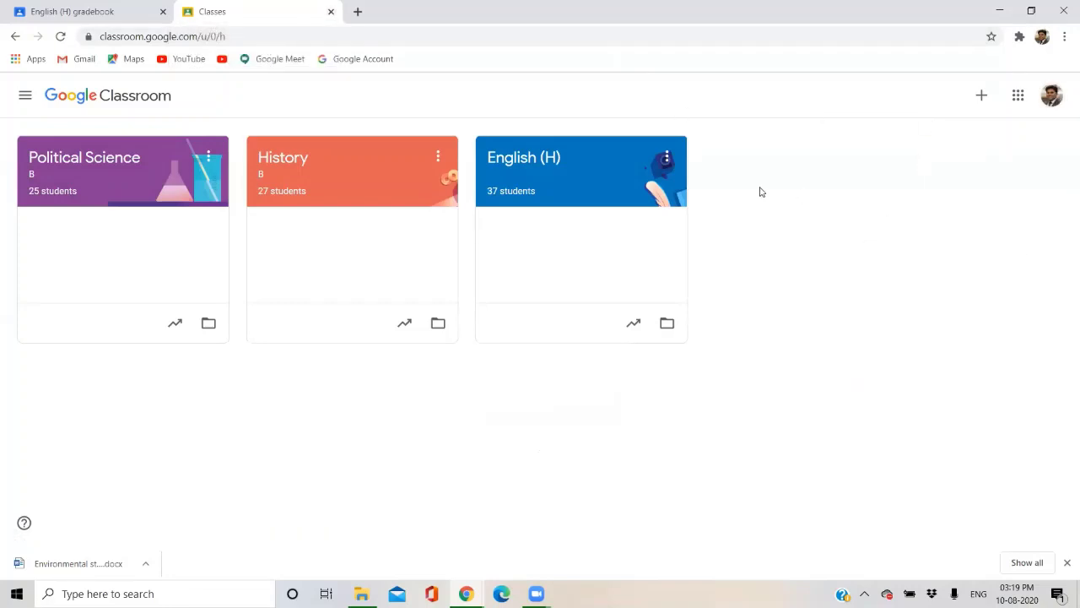
Start Create class again, acknowledge the personal-account notice, and continue to the details form.
click(985, 96)
click(937, 157)
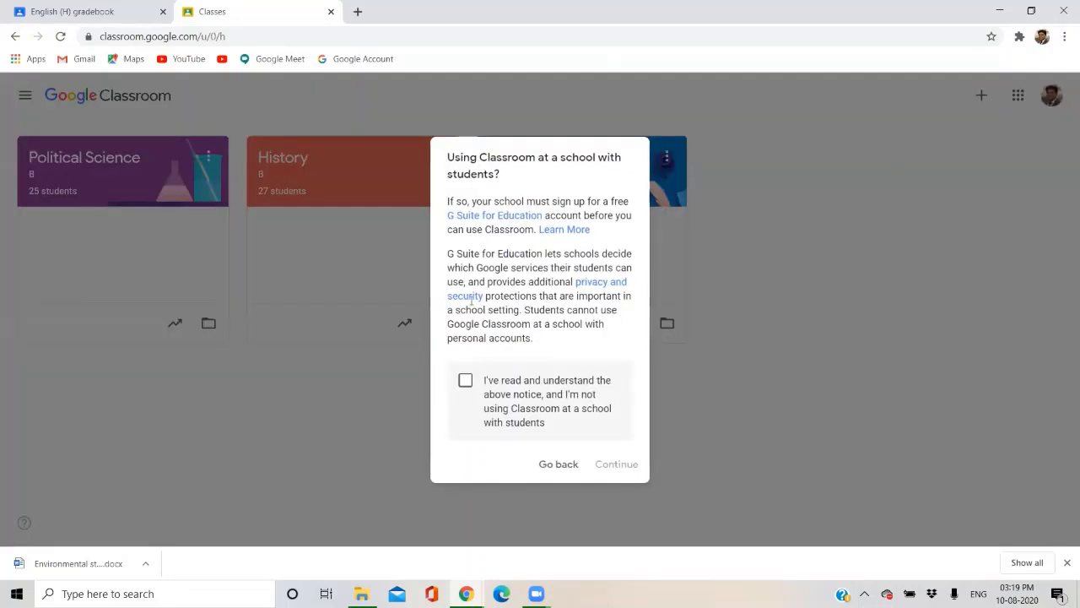
click(464, 379)
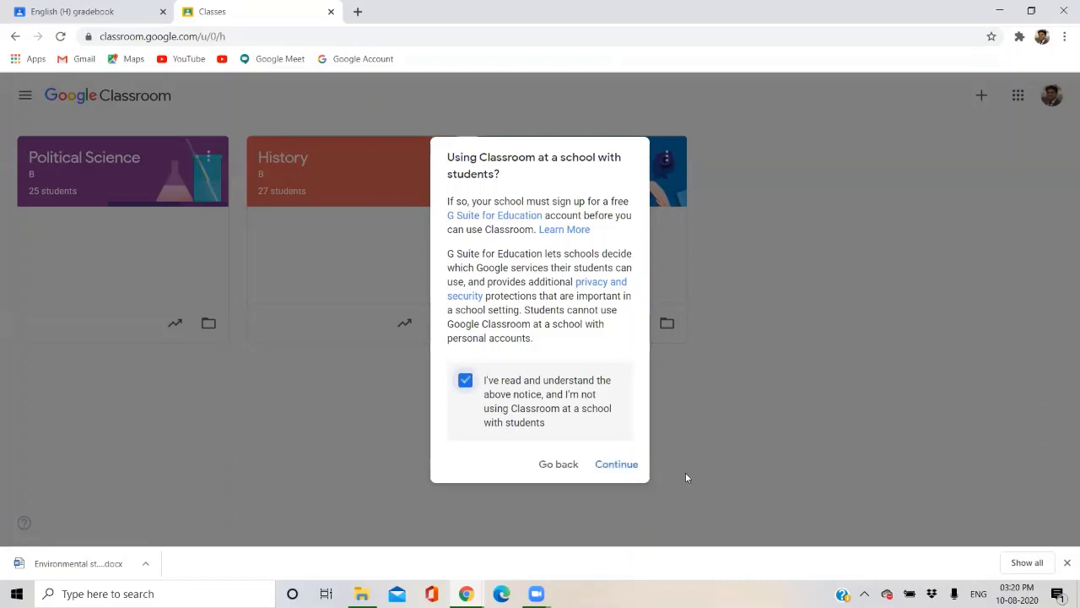
click(617, 464)
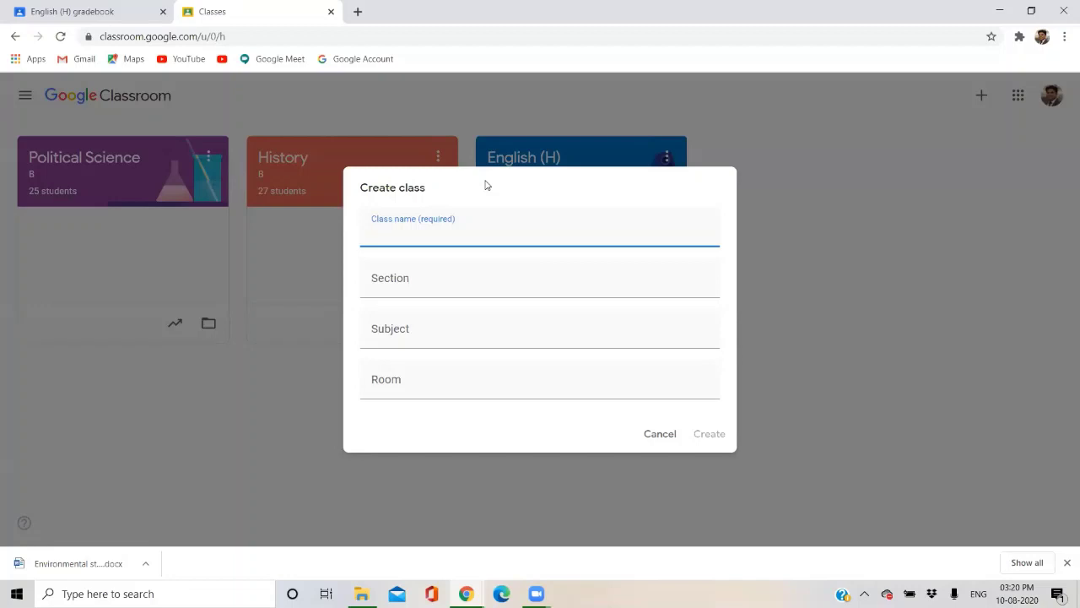
Enter the class name 'B.Com (H)', replacing the initially typed 'Commerce'.
text(Commerce)
drag(427, 234, 360, 244)
text(B.C)
key(BackSpace)
text(.Com (H))
Fill in section A, subject AECC ENVIRONMENTAL SCIENCE and room 101, then create the class.
click(385, 271)
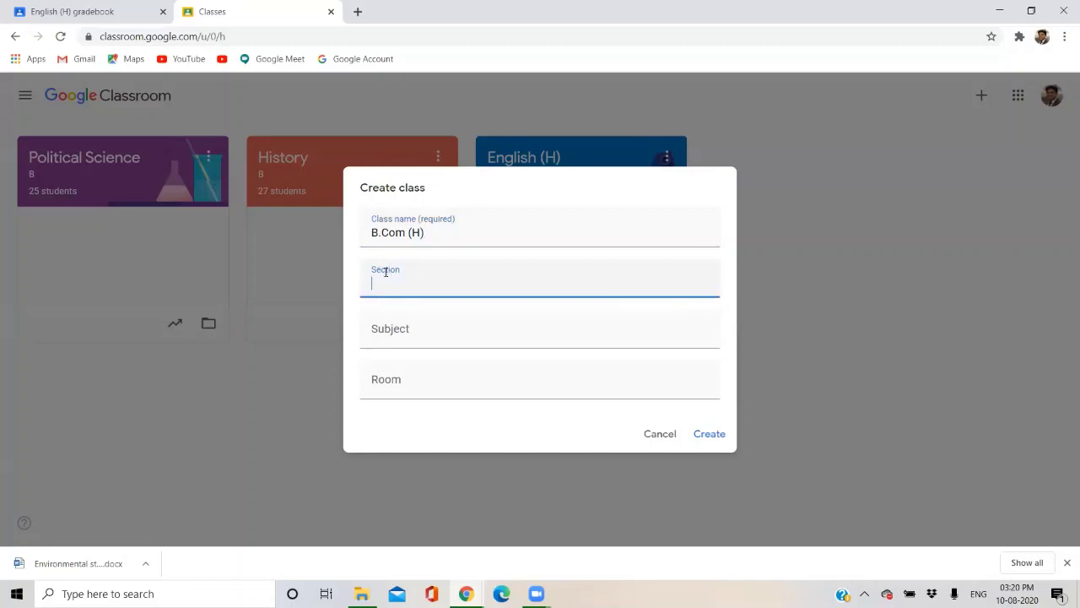
text(A)
click(393, 325)
text(A)
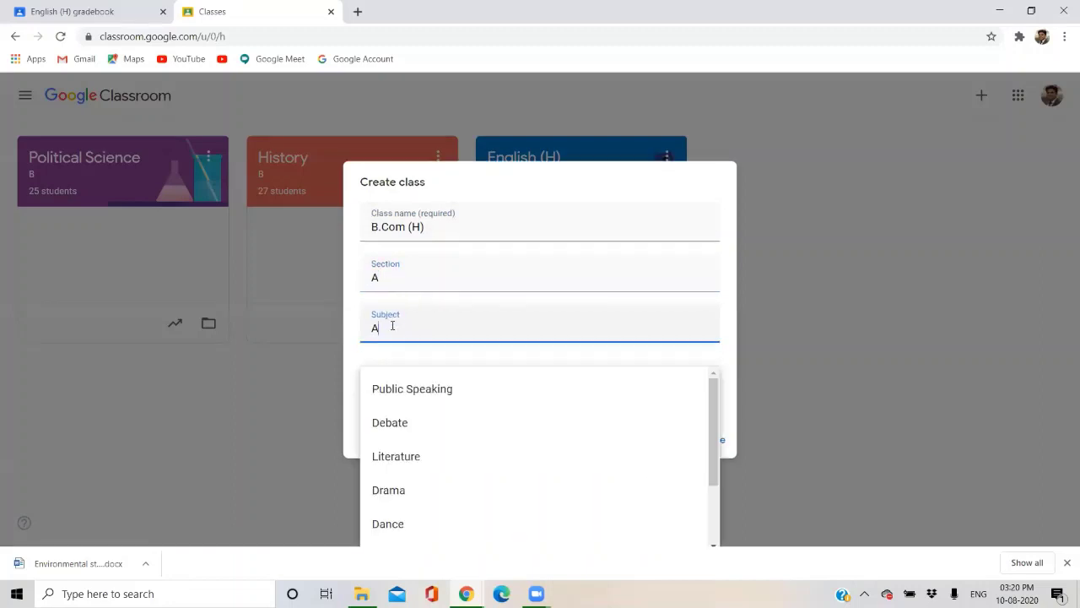
text(ECC E)
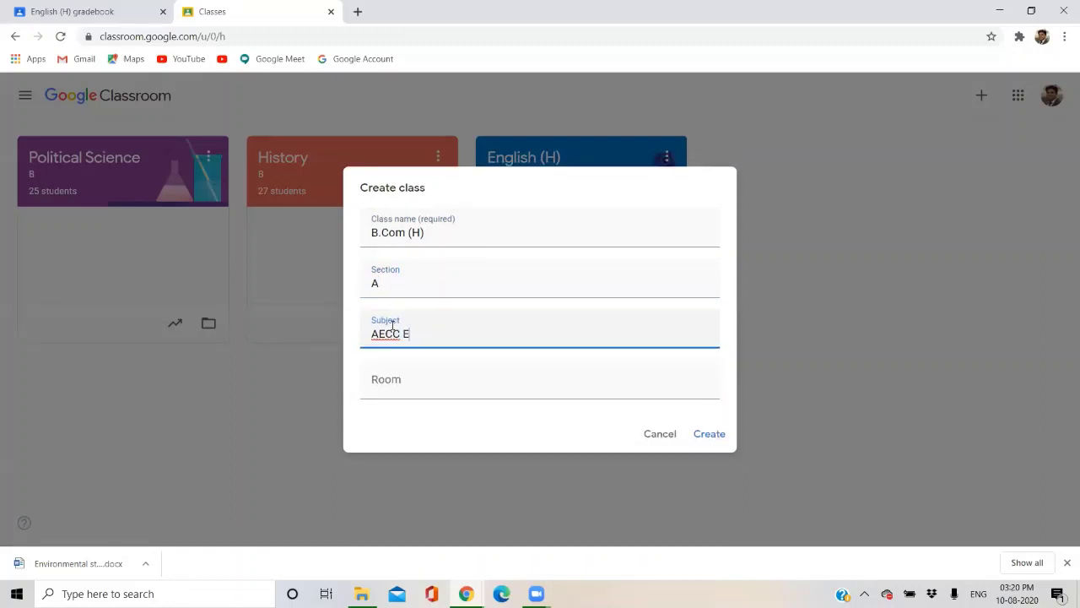
text(NVIRONMENTAL SCIENCE)
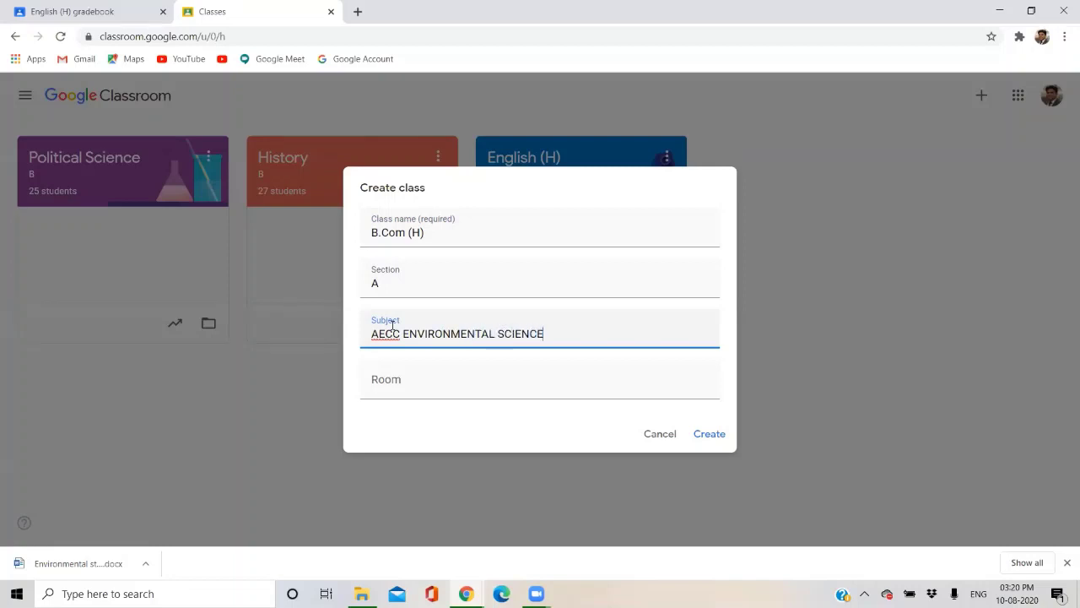
click(397, 394)
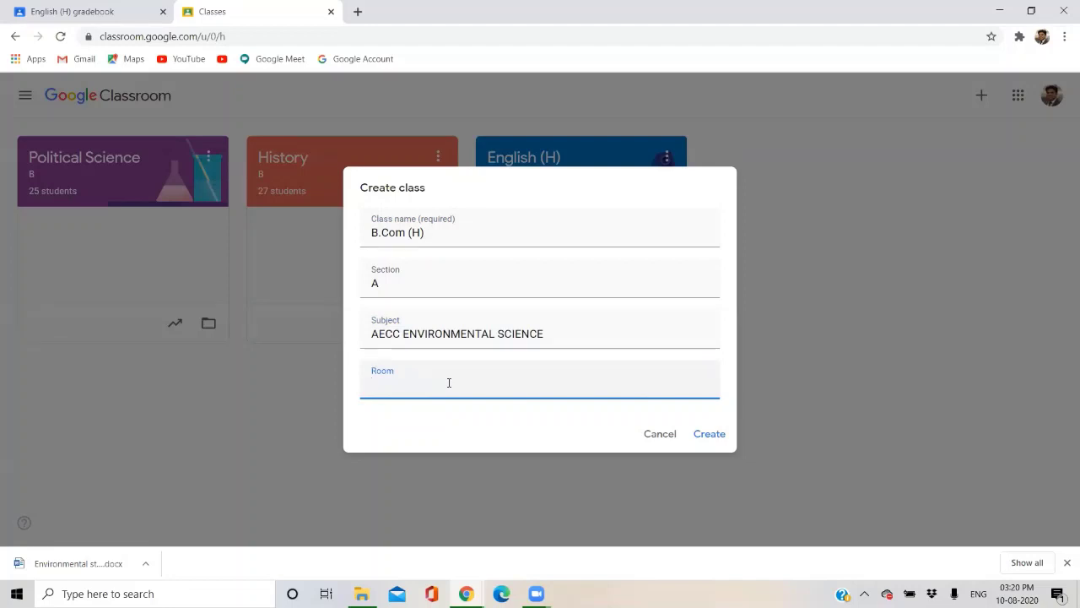
text(101)
click(708, 434)
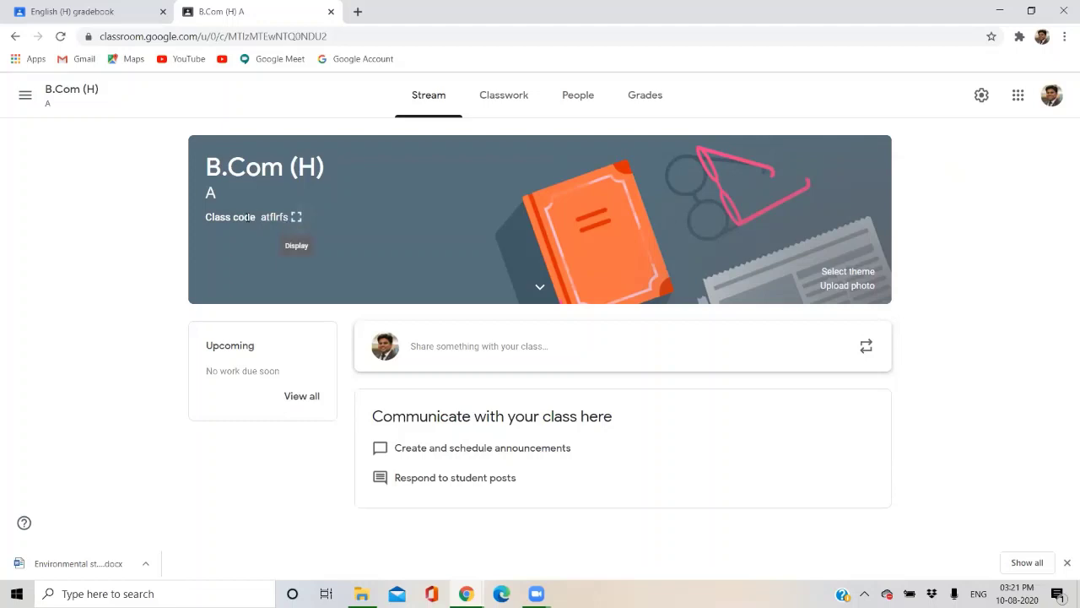
Display the B.Com (H) class code enlarged, select the code text, and close the display.
click(296, 218)
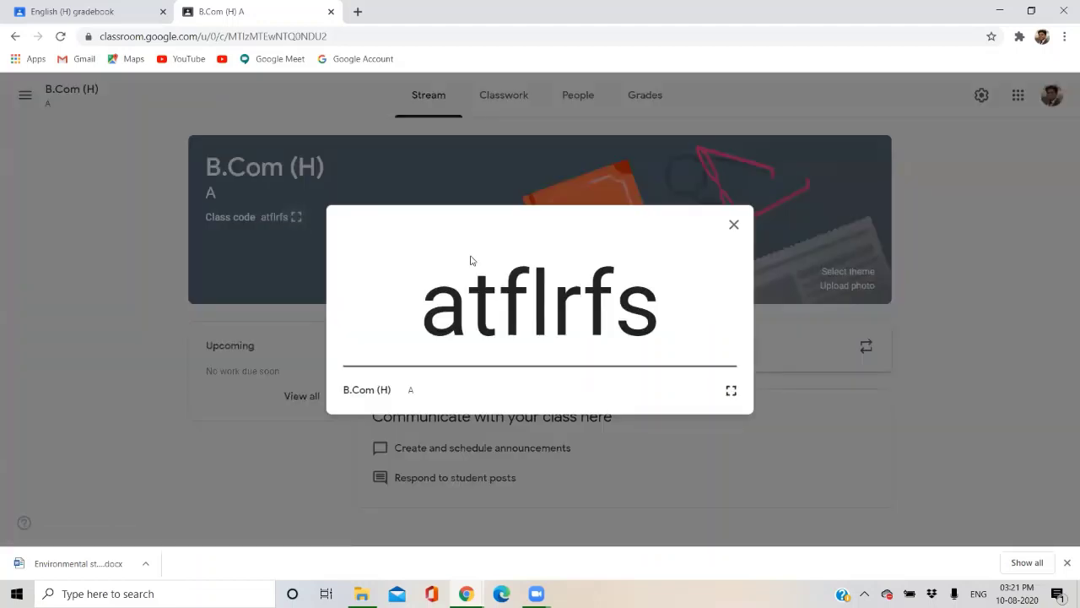
click(654, 184)
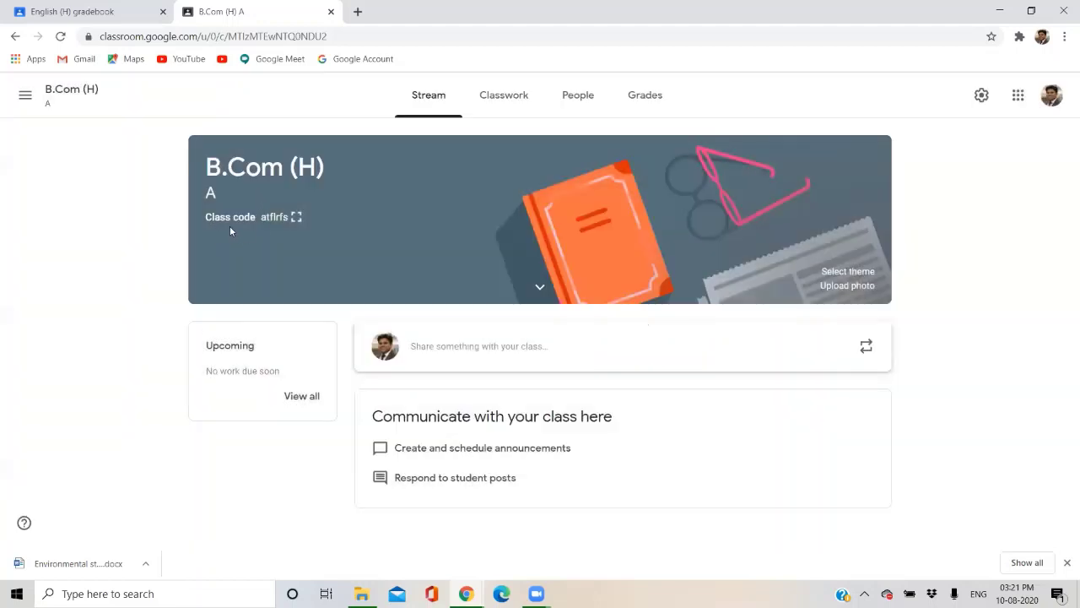
click(296, 217)
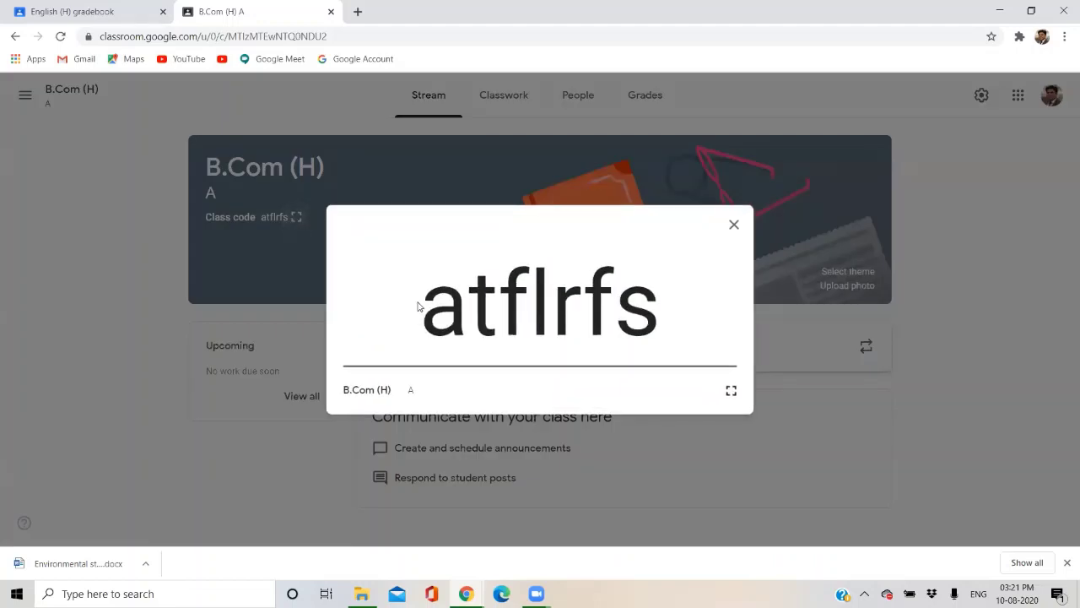
drag(422, 303, 650, 308)
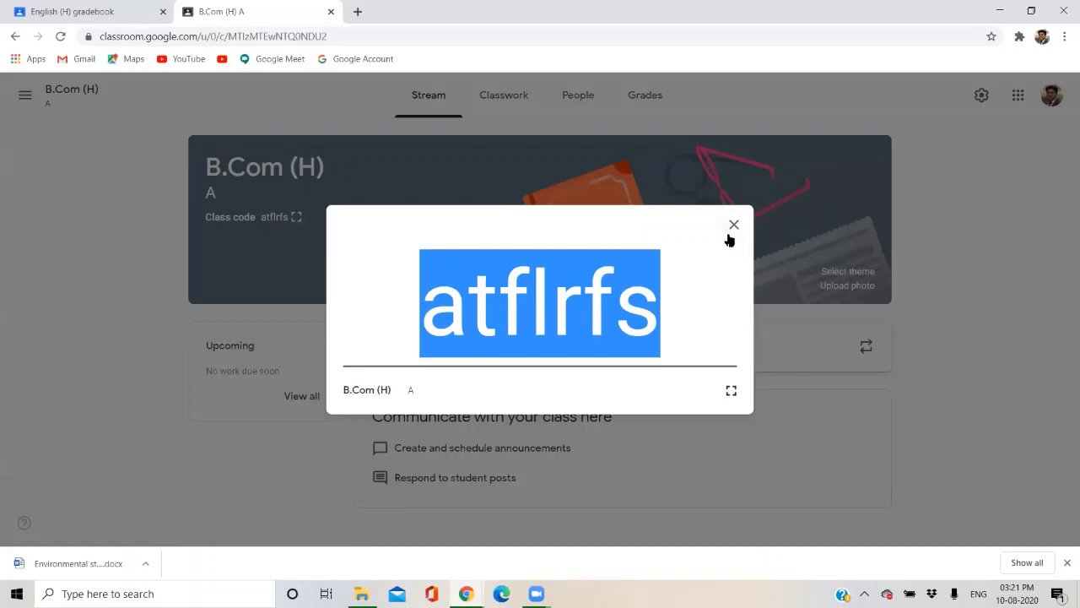
click(733, 226)
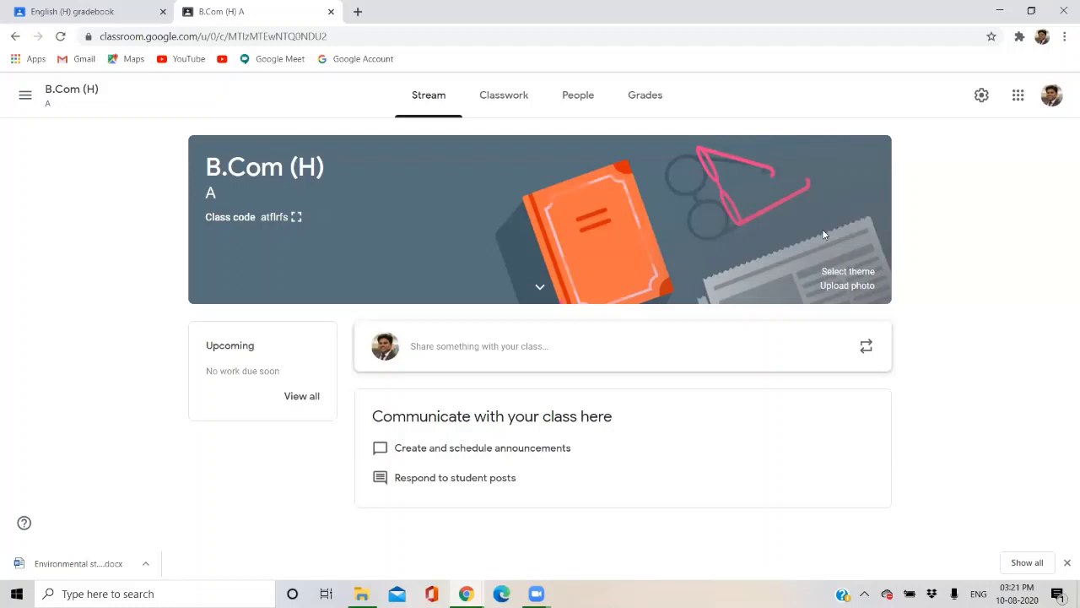
Browse the English & History and Math & Science theme galleries without choosing a theme.
click(840, 273)
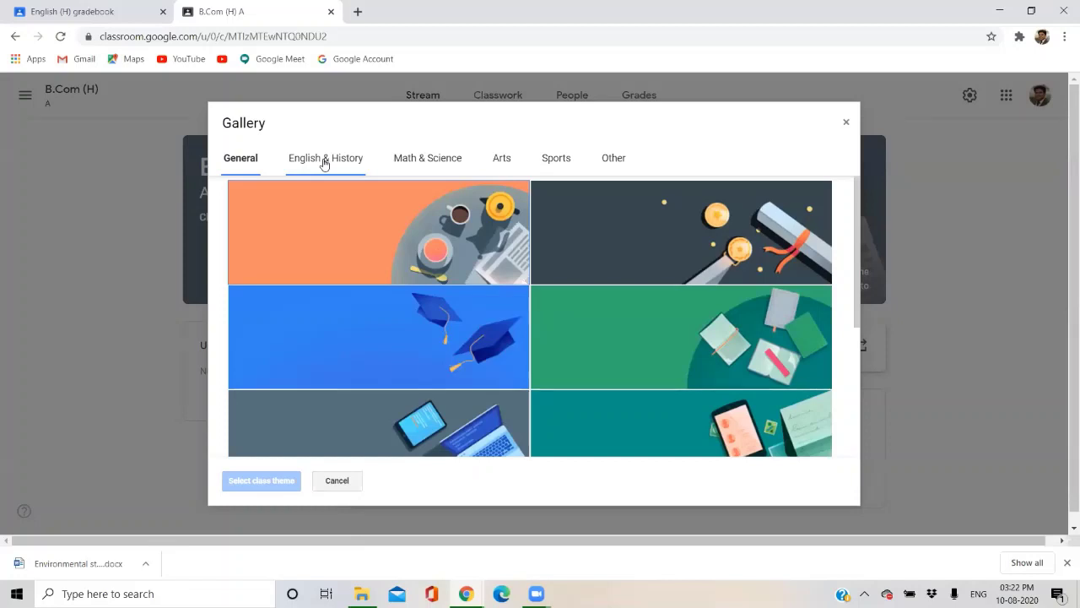
click(325, 162)
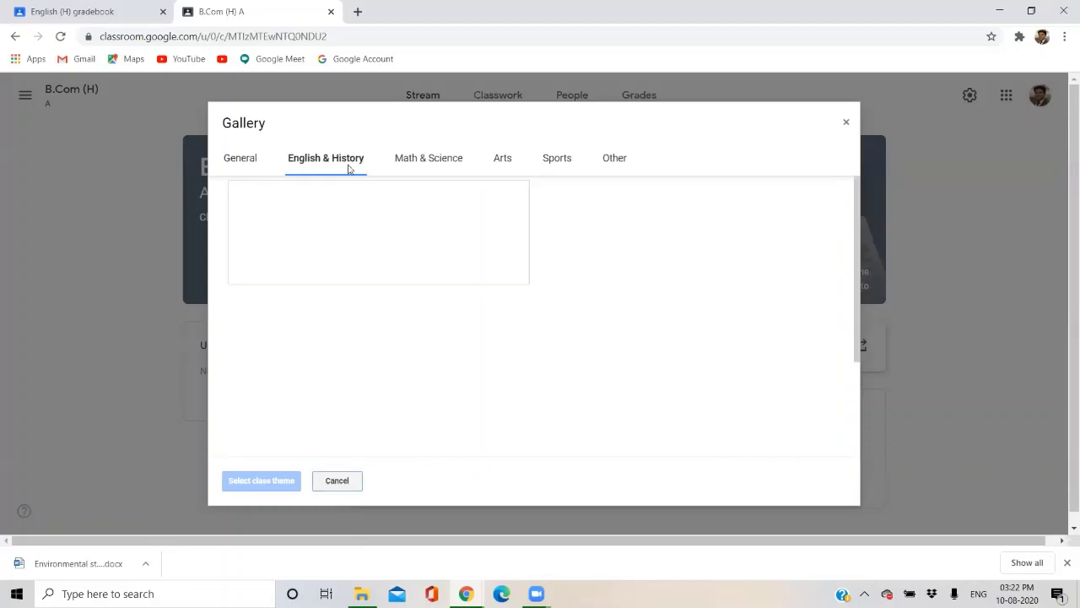
click(459, 163)
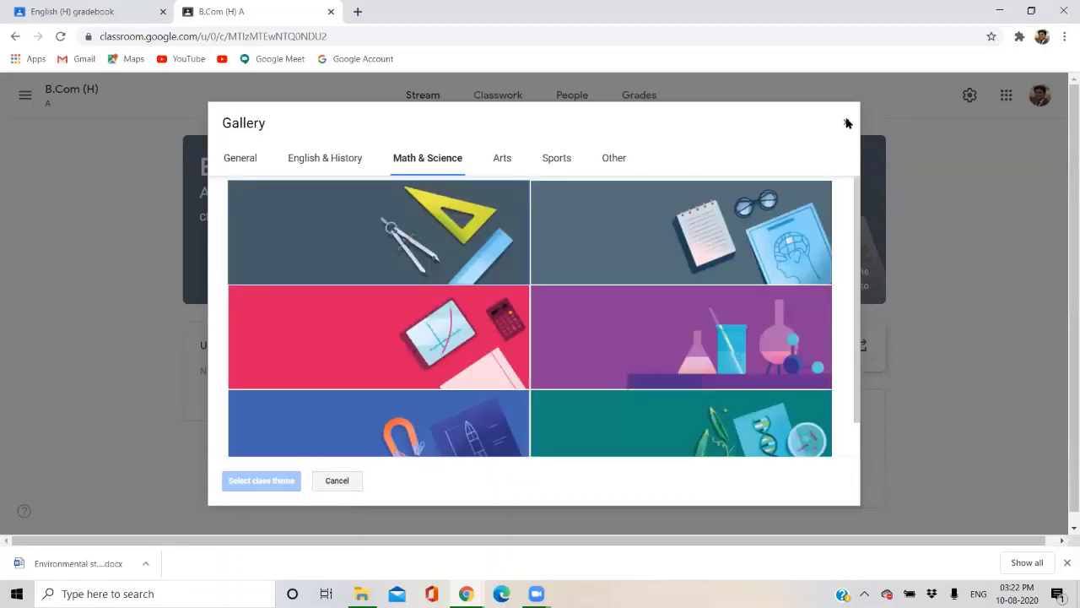
click(846, 123)
Upload Desktop image 20190822_142857-01, crop it, and set it as the class banner.
click(838, 290)
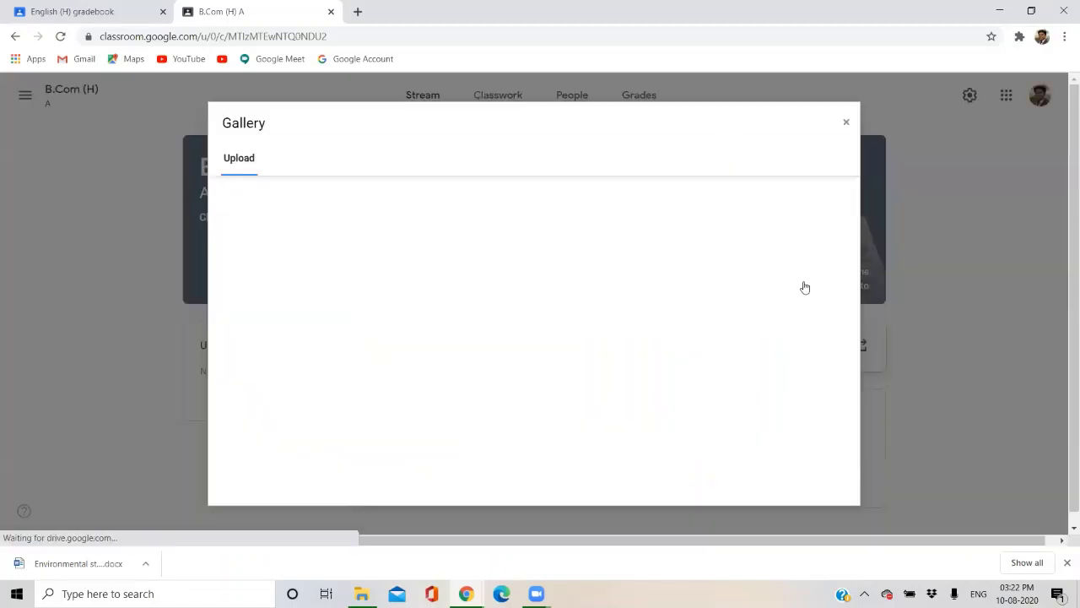
click(572, 379)
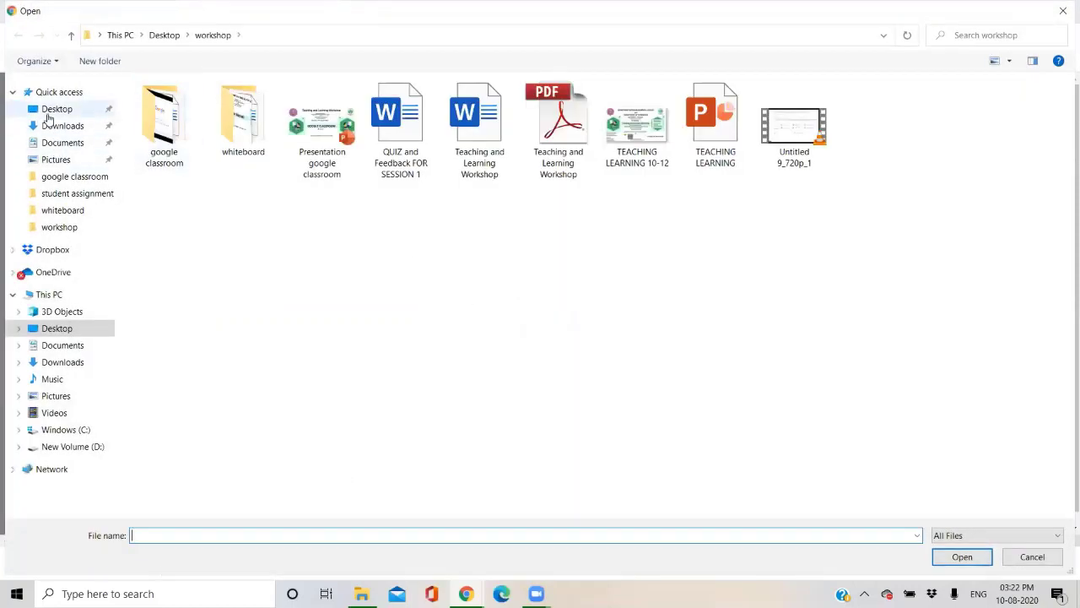
click(52, 109)
click(426, 125)
double_click(426, 125)
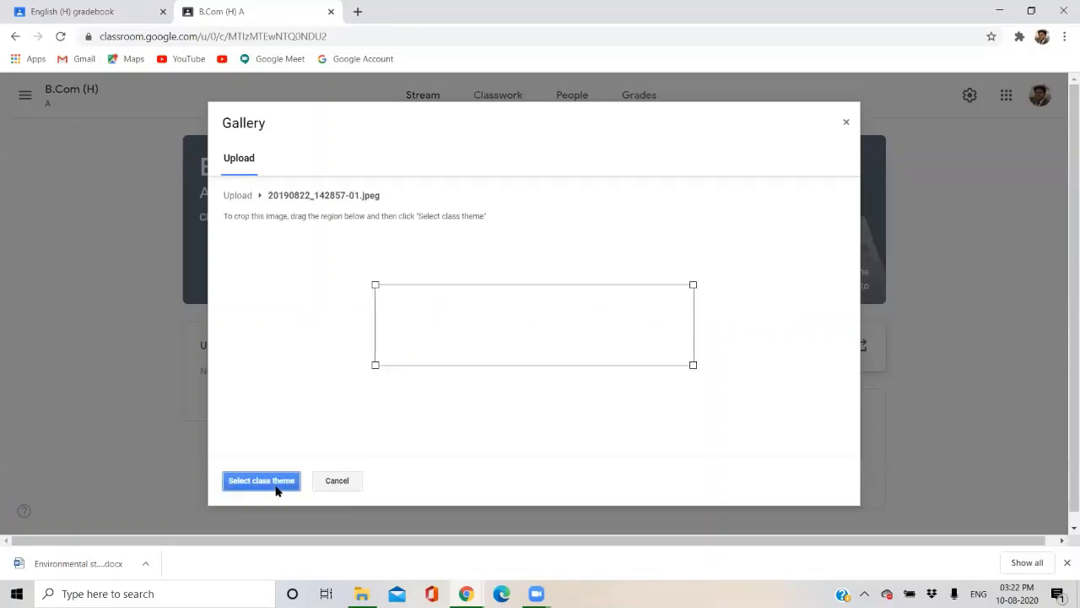
drag(439, 317, 405, 310)
click(250, 479)
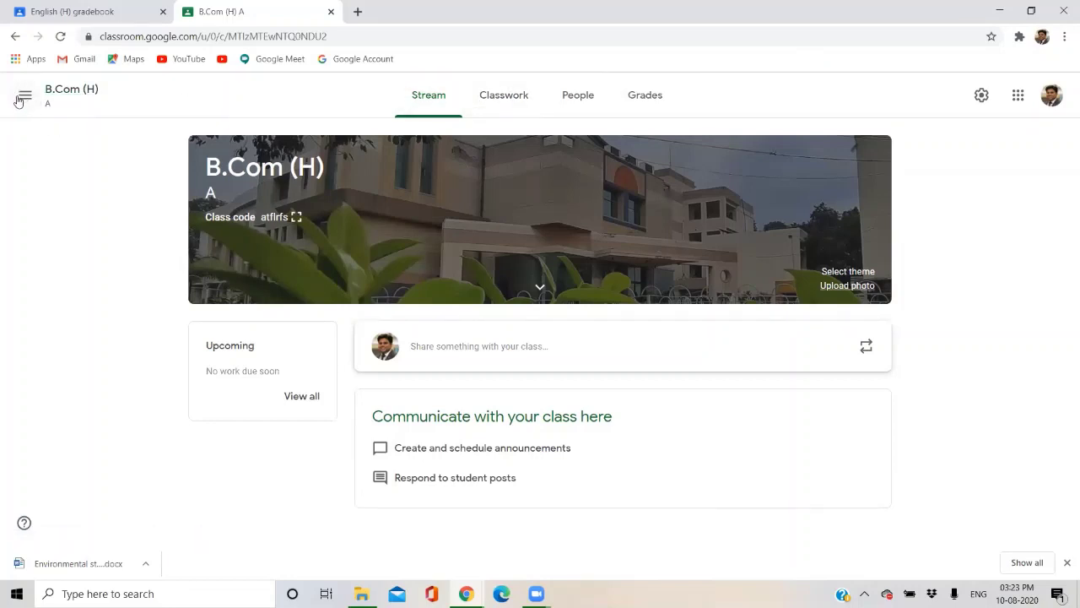
Go back to the full class list through the navigation menu and open the B.Com (H) class.
click(18, 100)
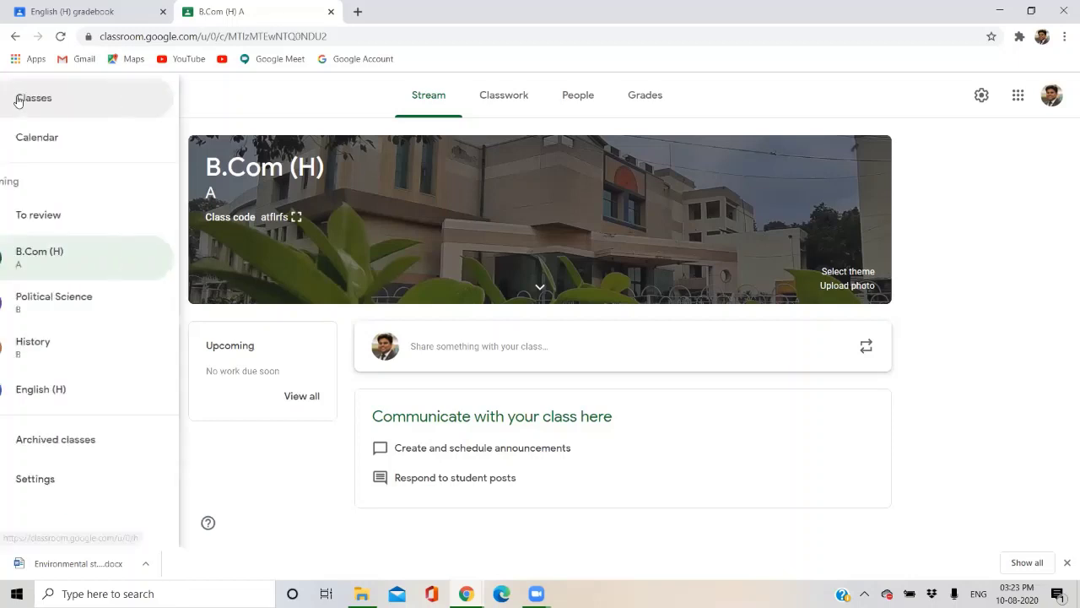
click(70, 100)
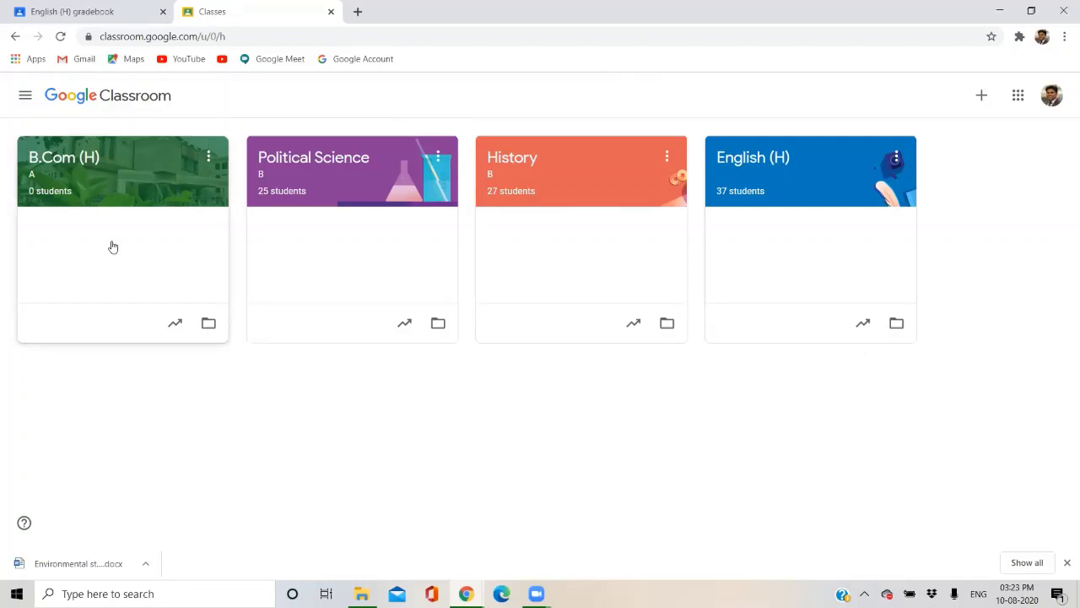
click(127, 197)
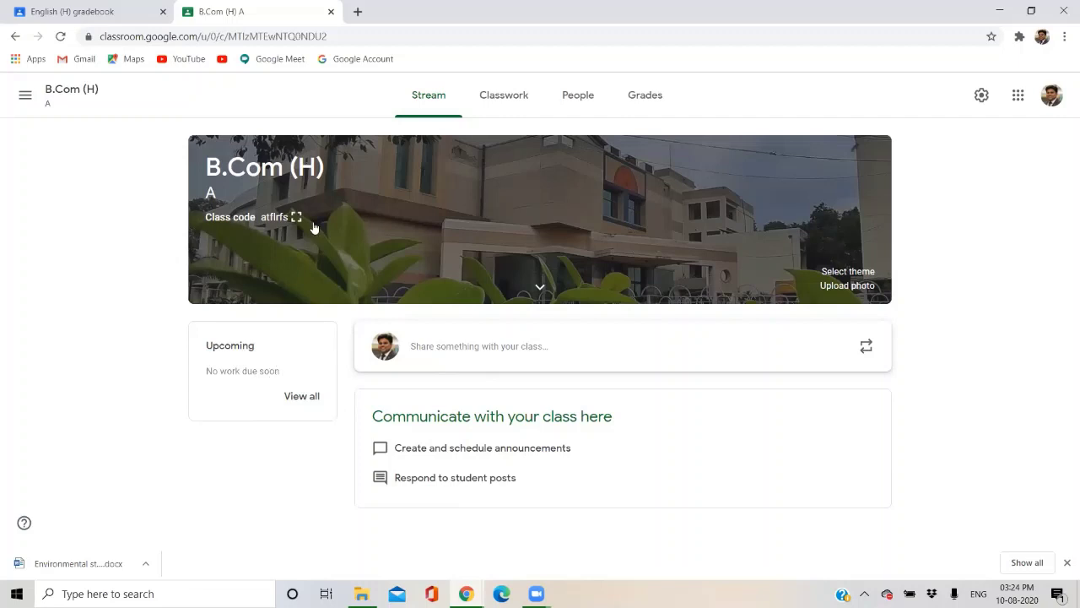
Move from Classwork to the B.Com (H) People page to see its teachers and students.
click(475, 111)
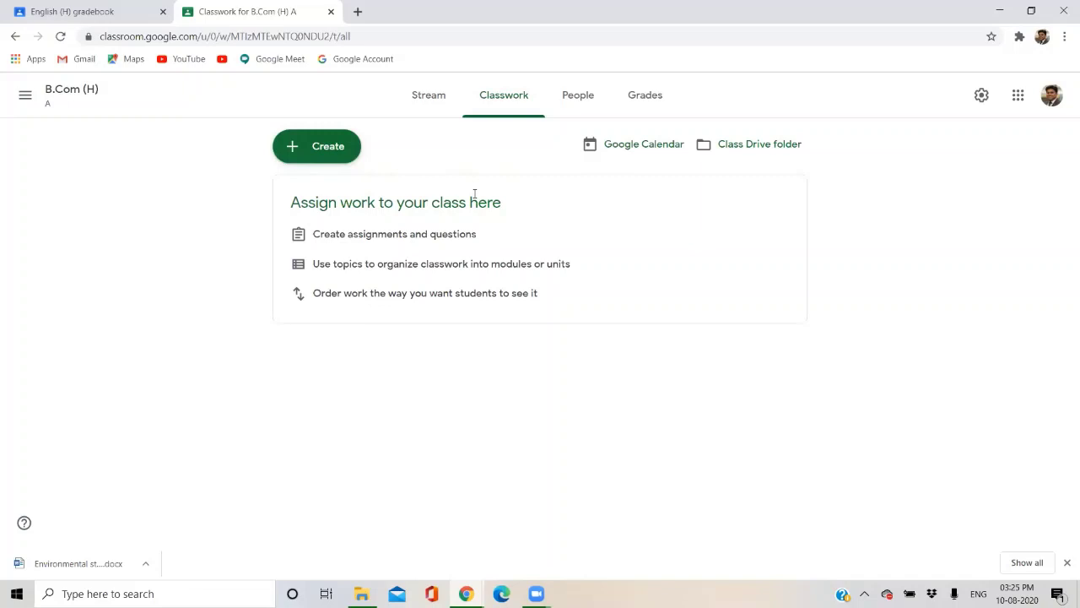
click(565, 105)
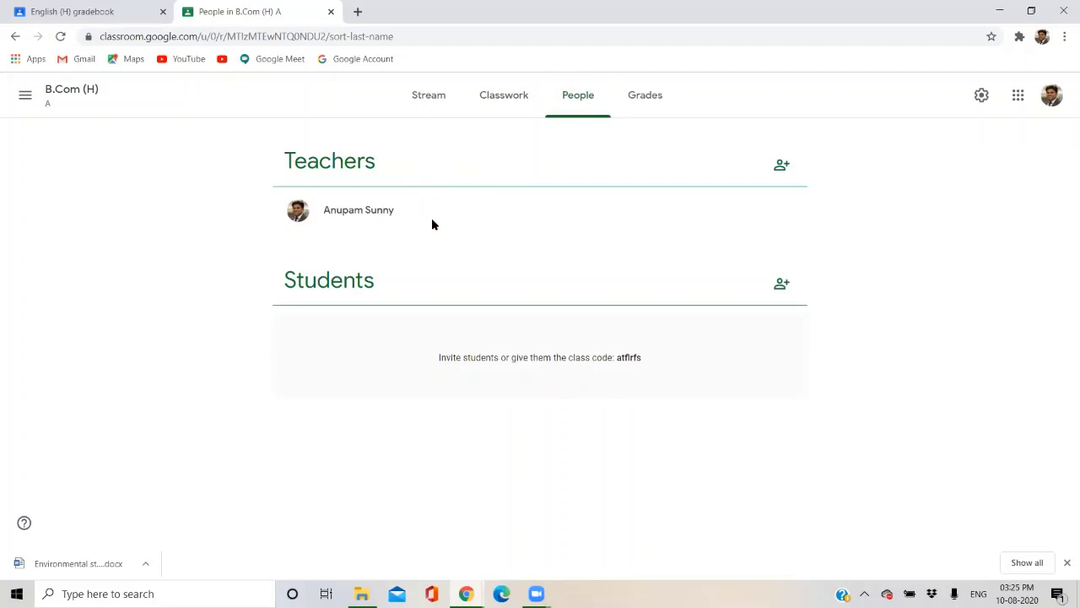
Search for the co-teacher's contact by name and send them a teacher invitation to B.Com (H).
click(787, 172)
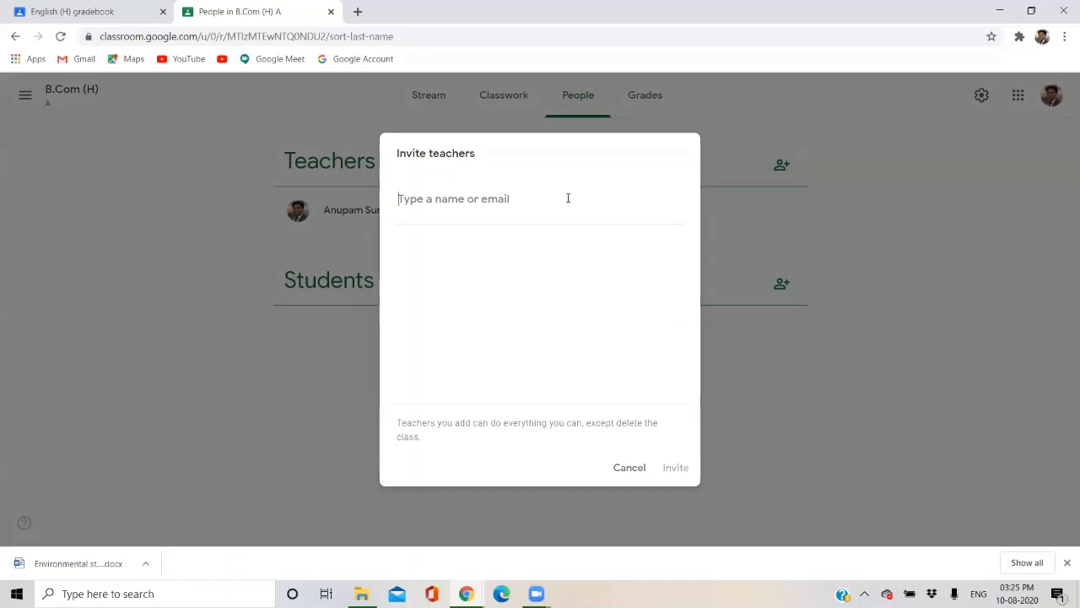
text(so)
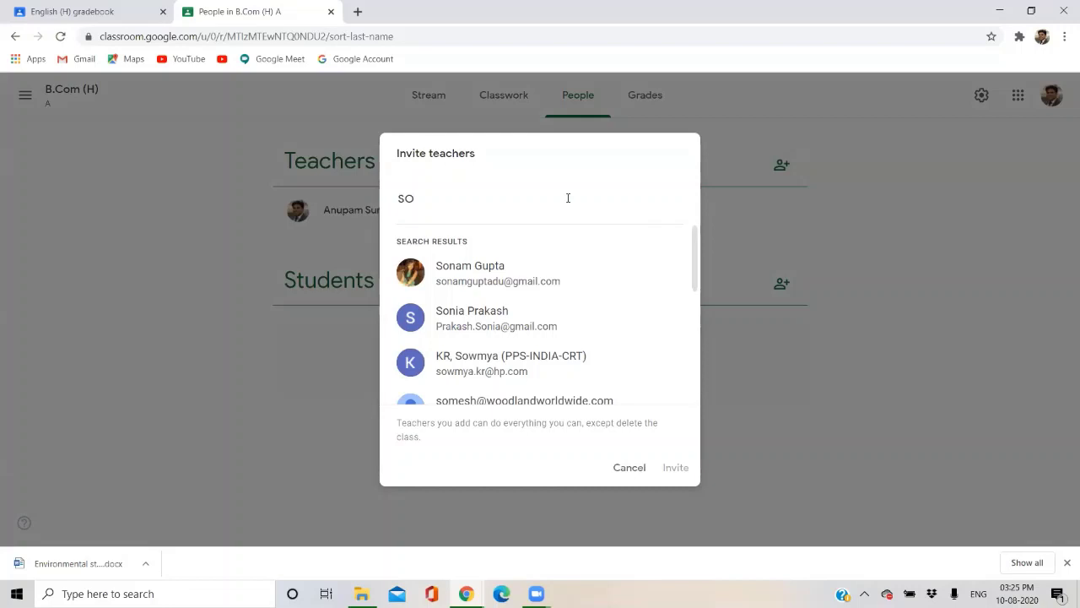
key(BackSpace)
key(BackSpace)
text(va)
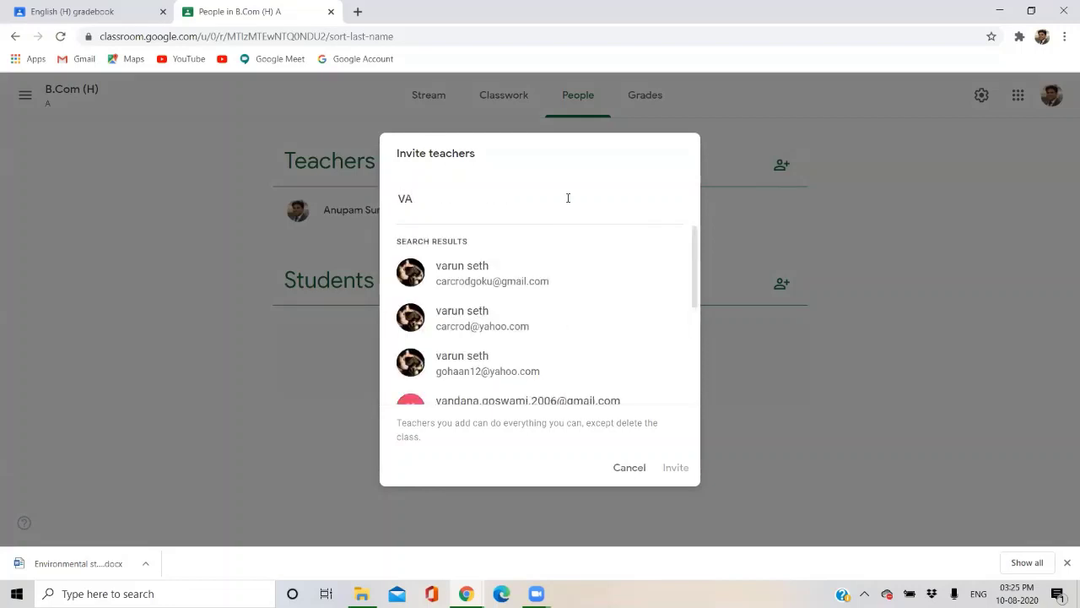
text(NDA)
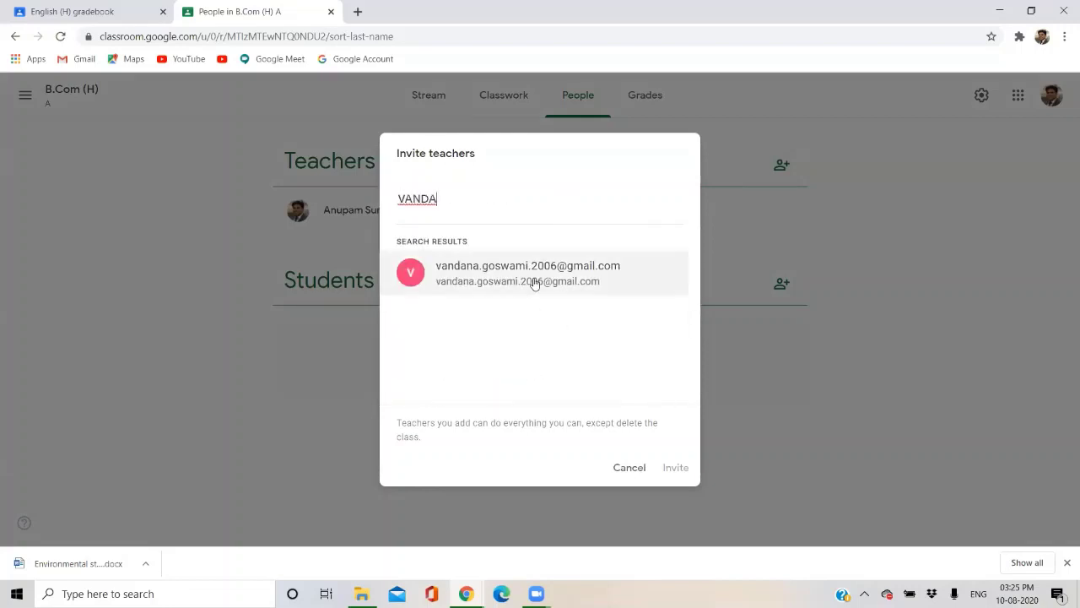
click(534, 283)
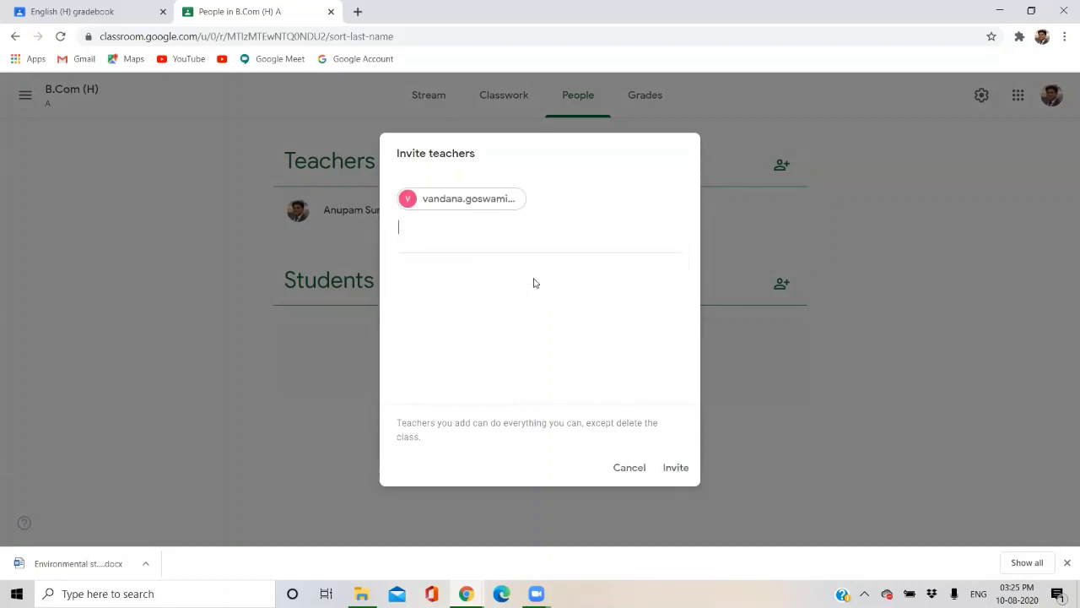
click(676, 468)
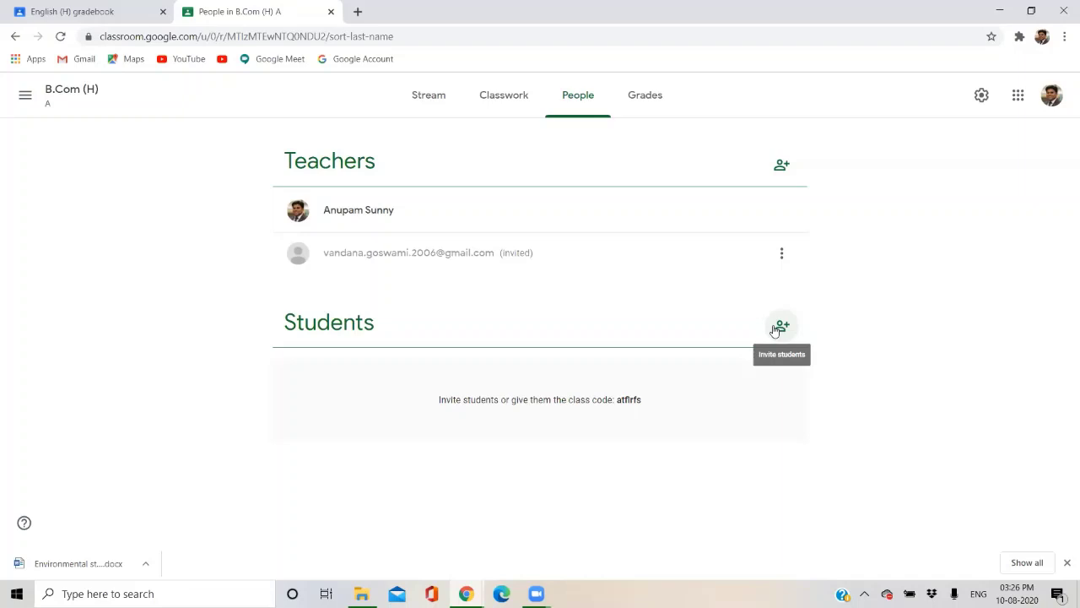
click(776, 327)
Search for the student by name and send them an invitation to join B.Com (H).
click(637, 468)
click(781, 326)
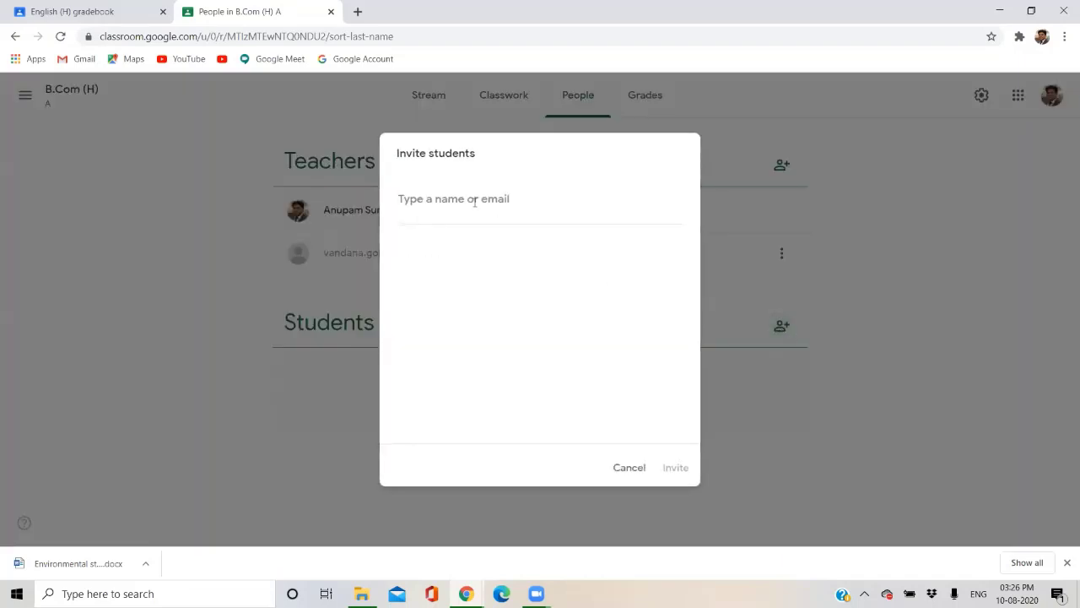
text(SONAM)
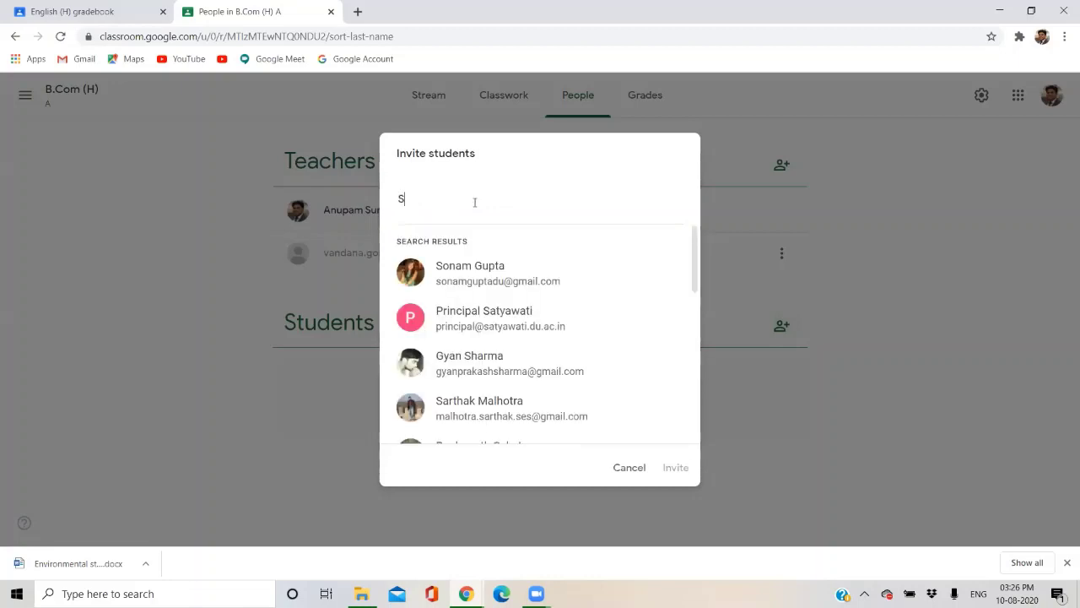
click(475, 278)
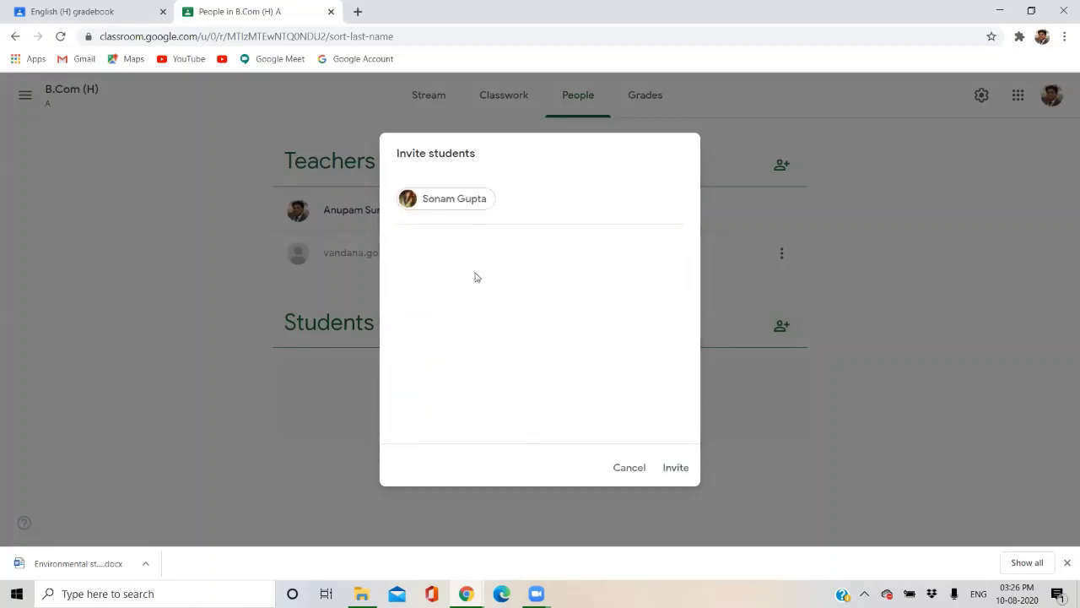
click(675, 469)
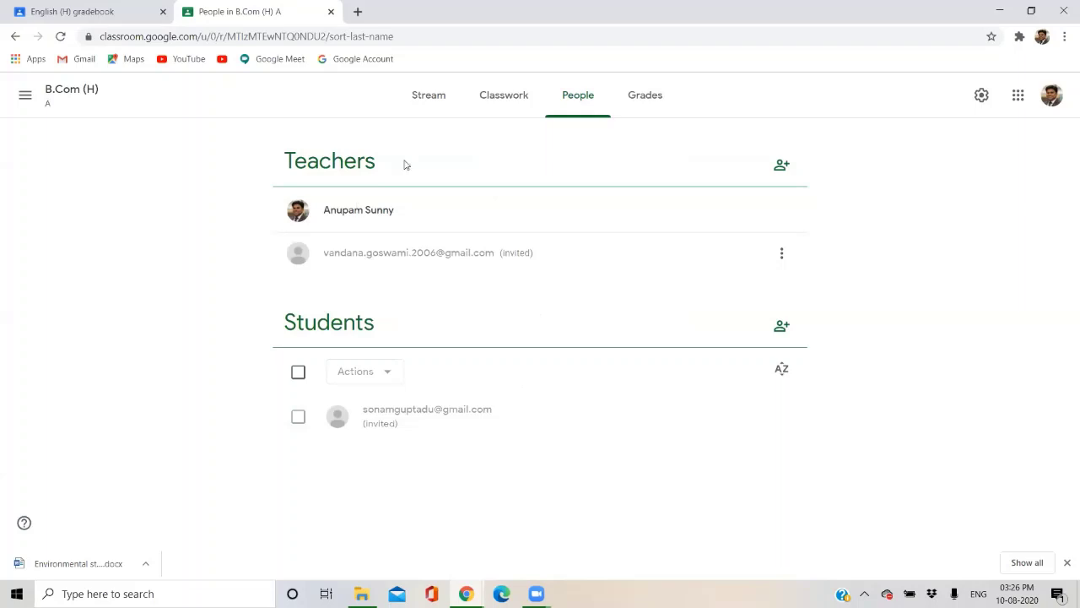
click(644, 95)
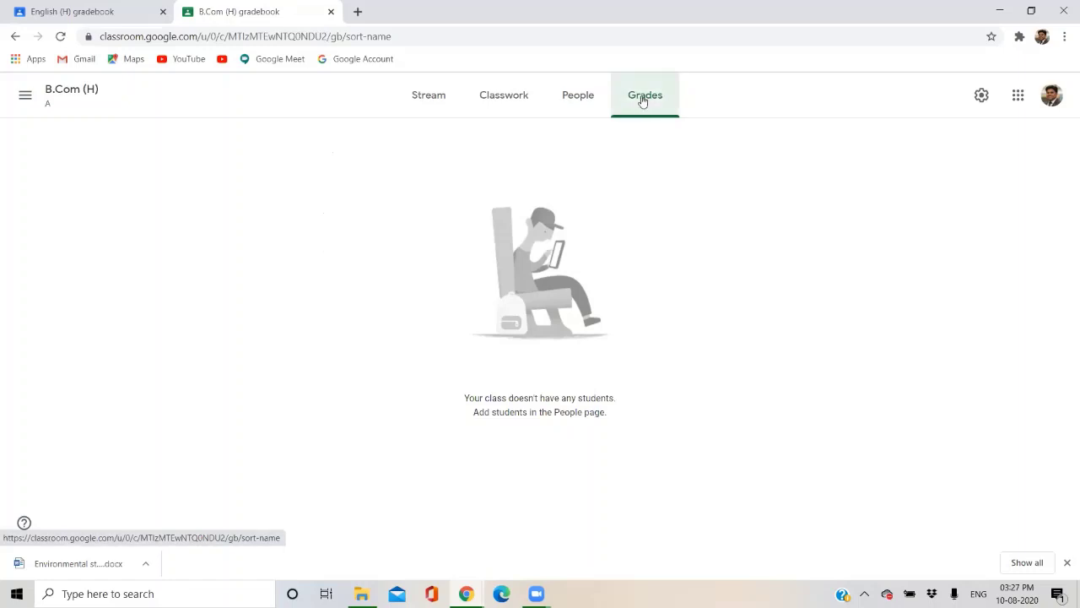
Open the B.Com (H) Grades page, which reports no students yet.
click(639, 96)
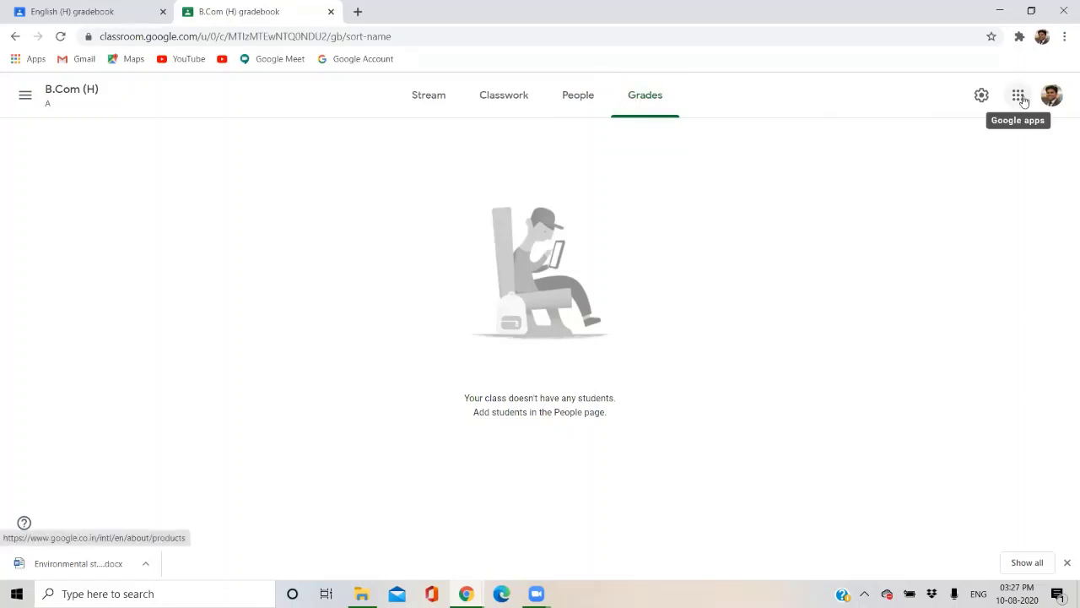
Review the class details in Class settings, then close it without changes.
click(981, 95)
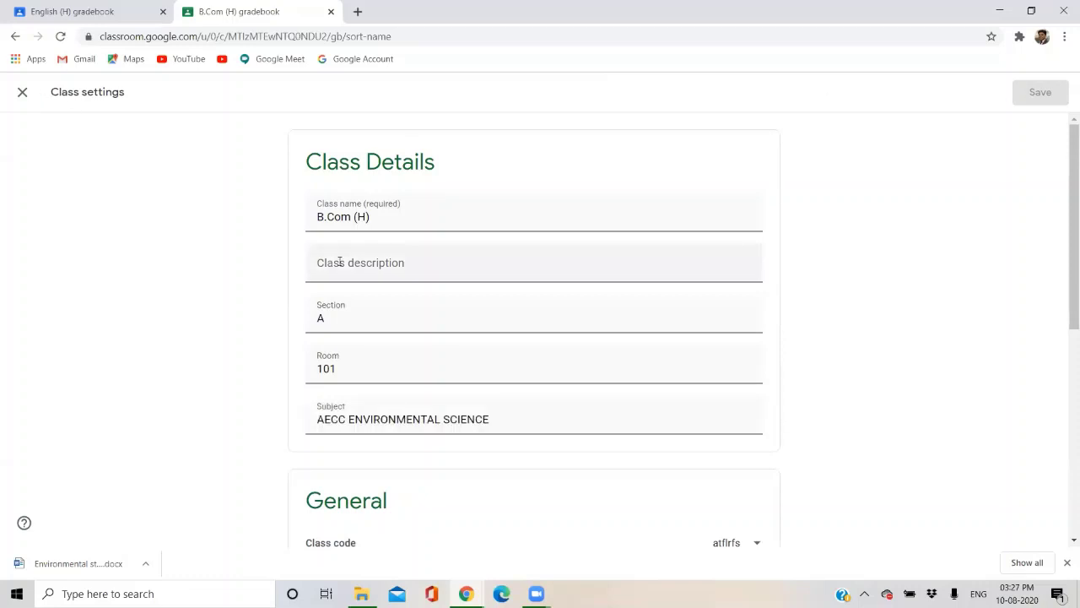
scroll(390, 398, down, 2)
scroll(345, 258, up, 2)
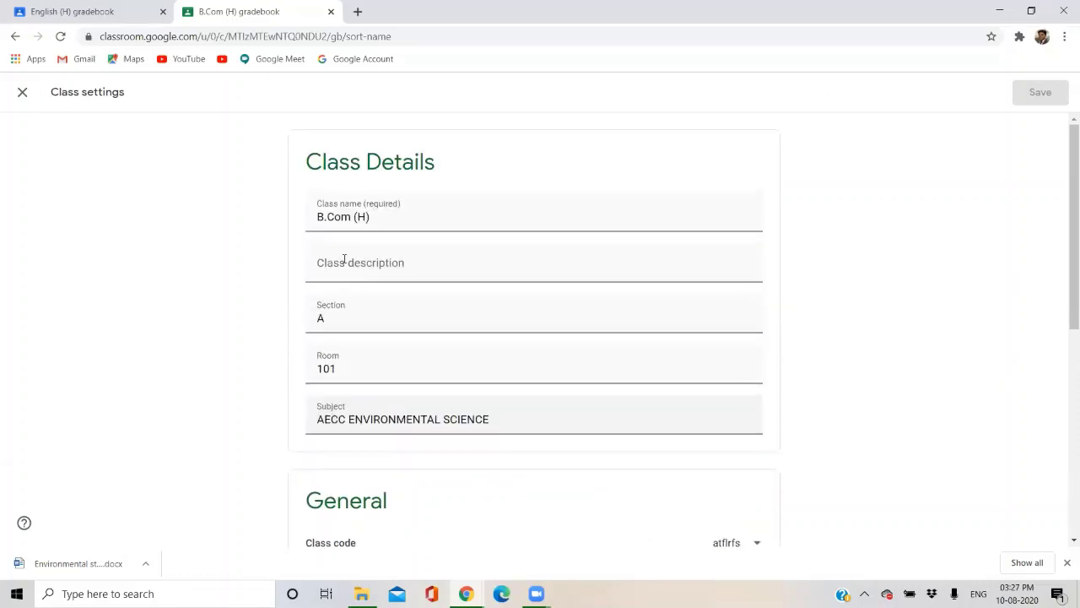
drag(381, 218, 313, 217)
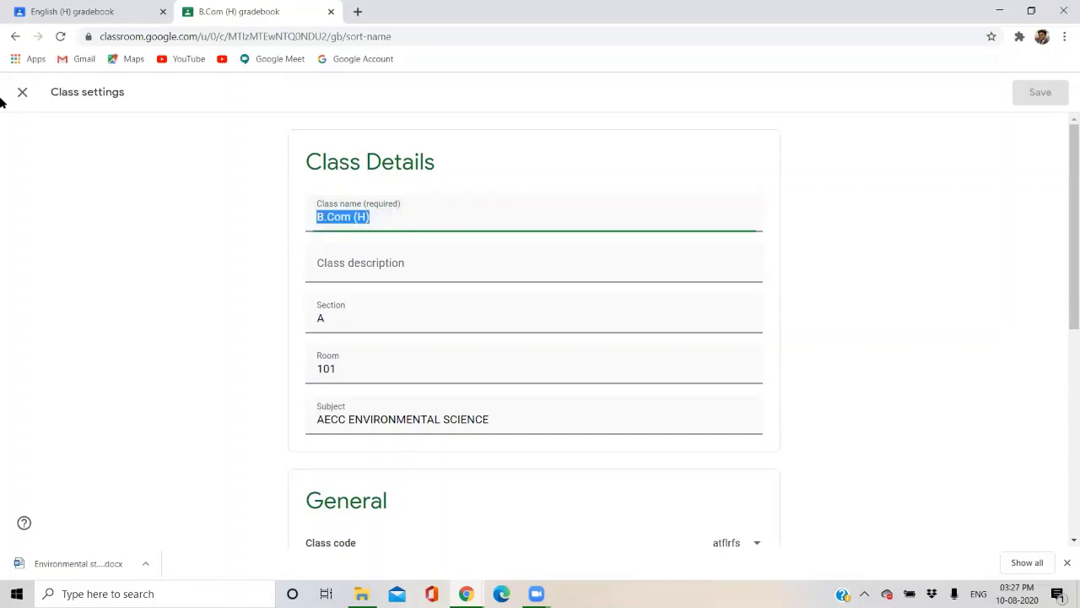
click(23, 93)
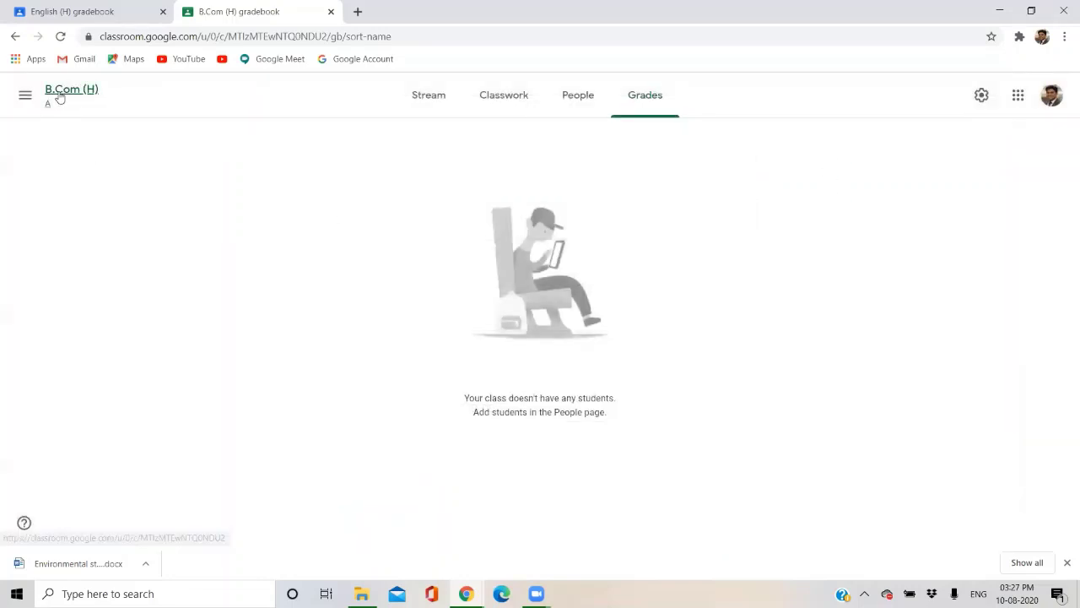
Reopen Class settings and look at the class code options without changing them.
click(981, 96)
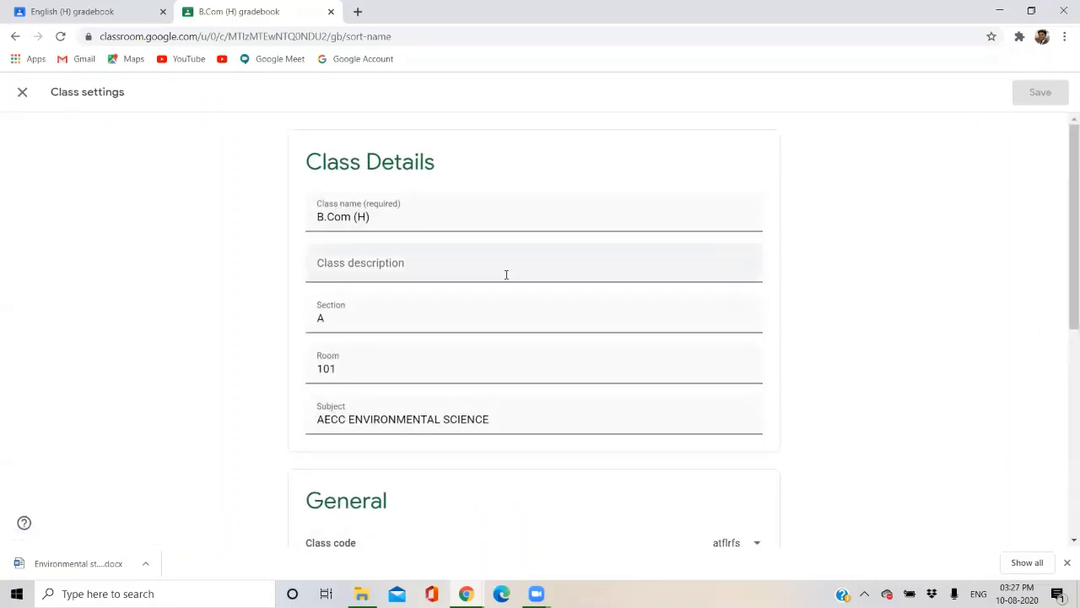
scroll(425, 359, down, 5)
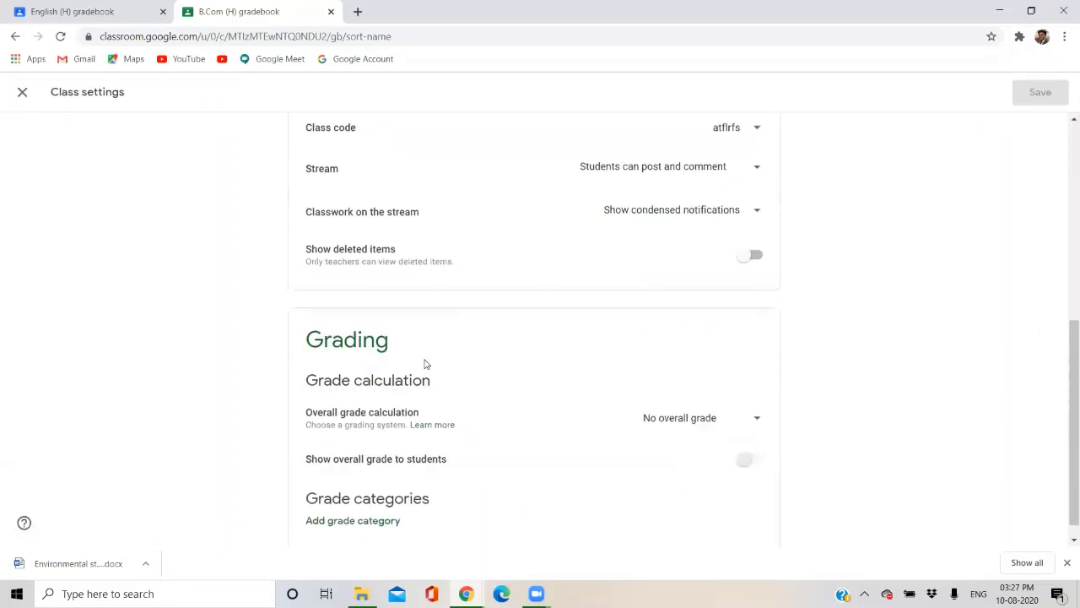
click(743, 134)
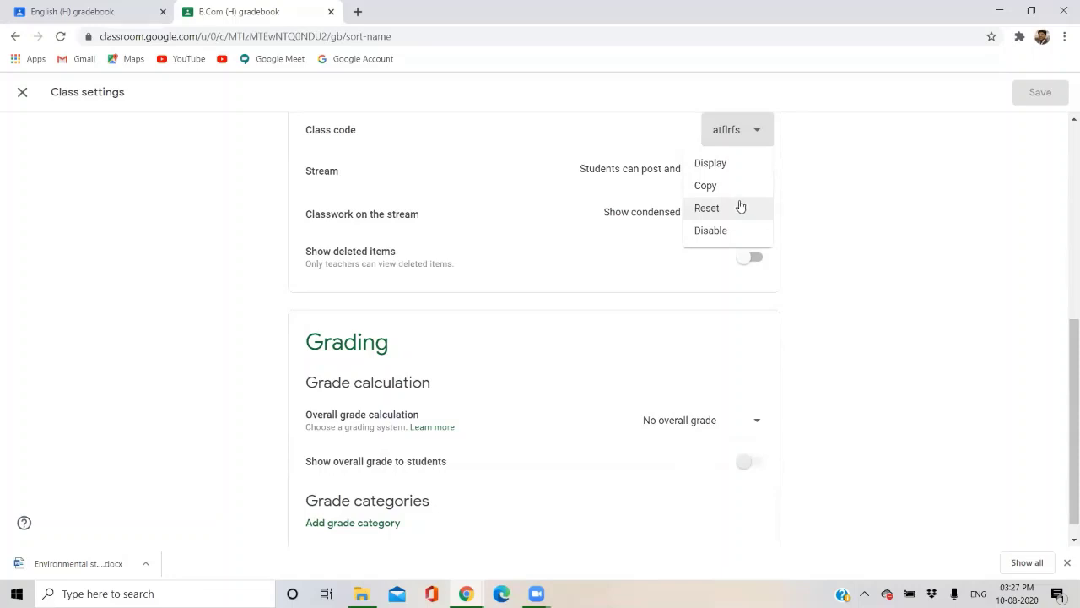
click(878, 201)
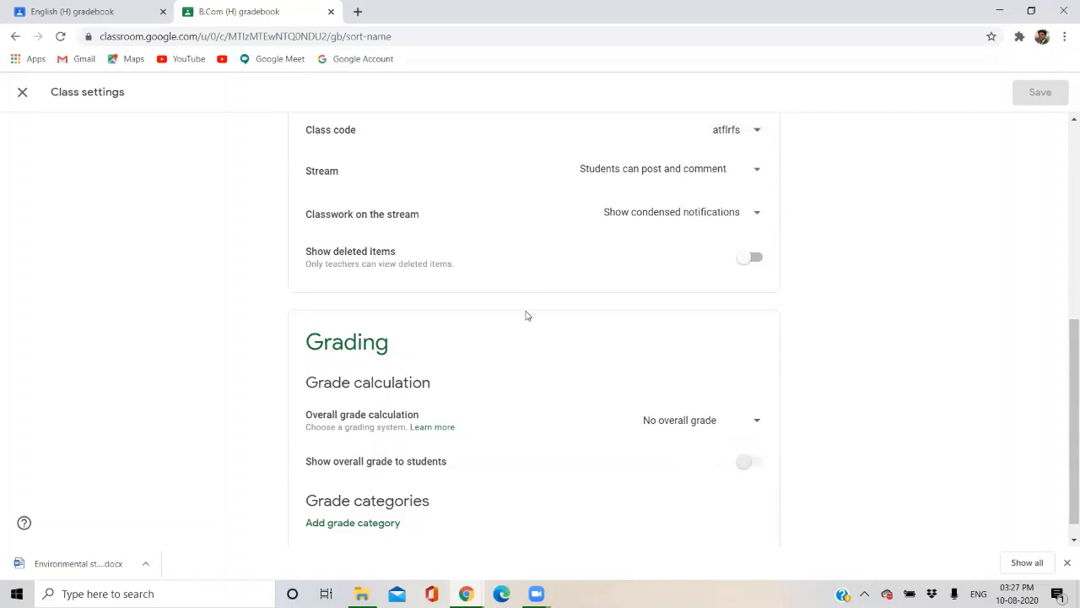
scroll(526, 316, down, 1)
scroll(432, 399, up, 5)
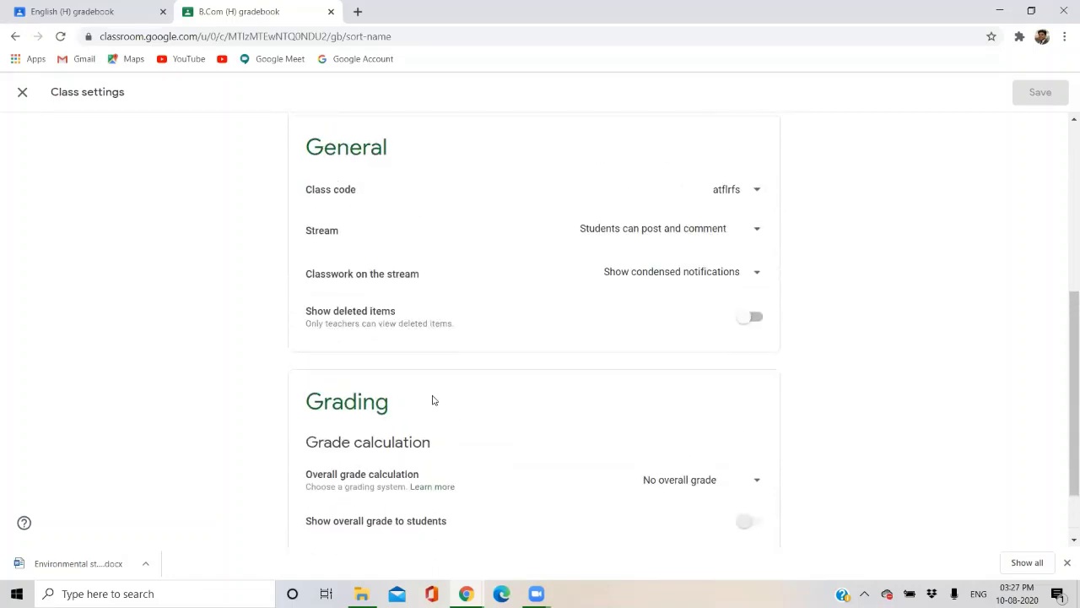
click(22, 93)
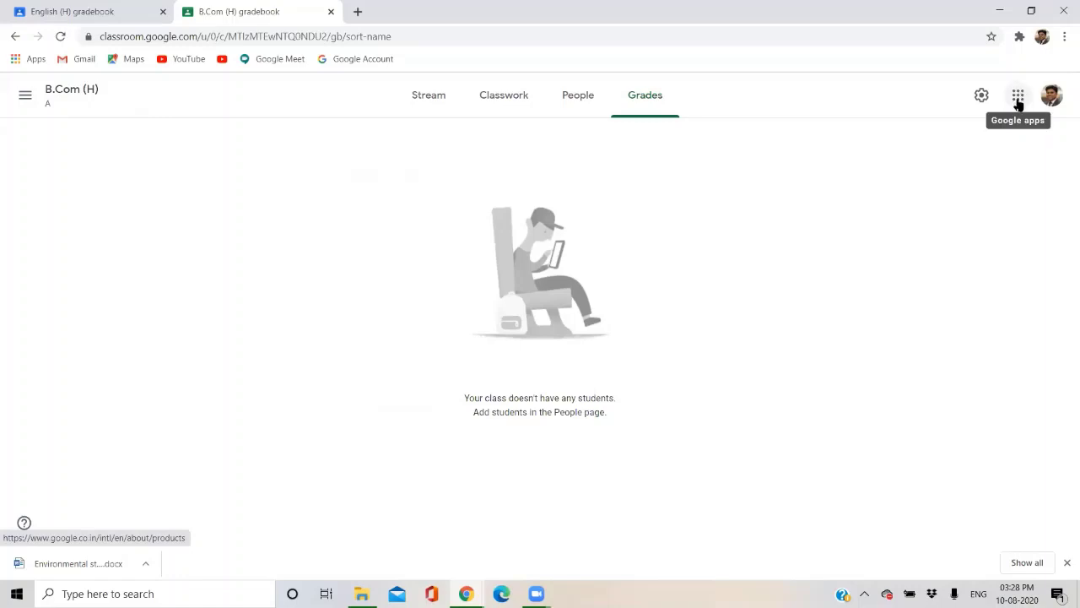
Open the Google apps launcher from the gradebook and close it again.
click(1017, 102)
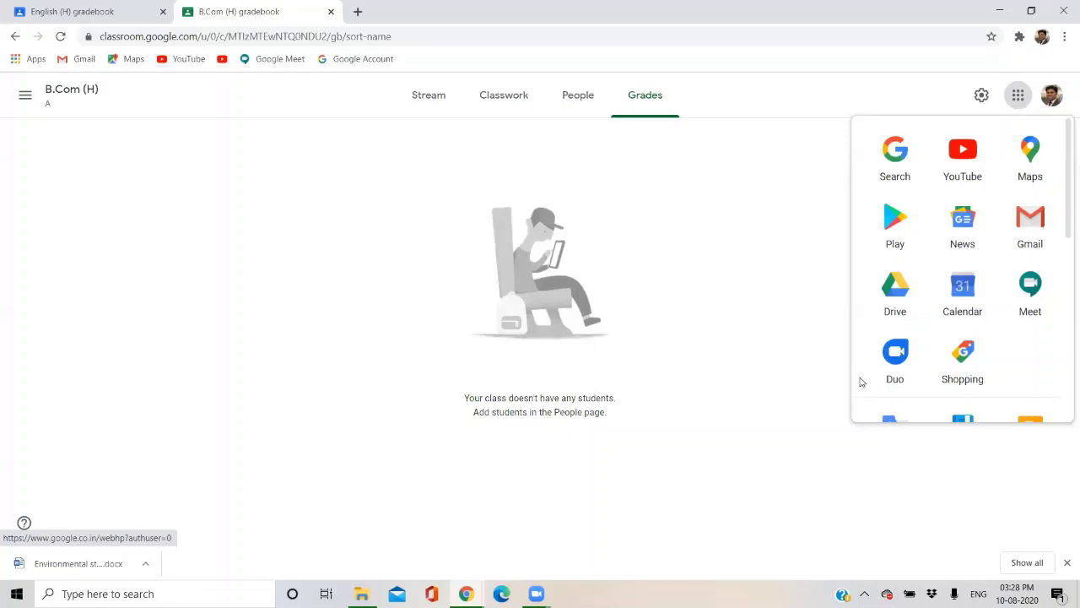
click(776, 206)
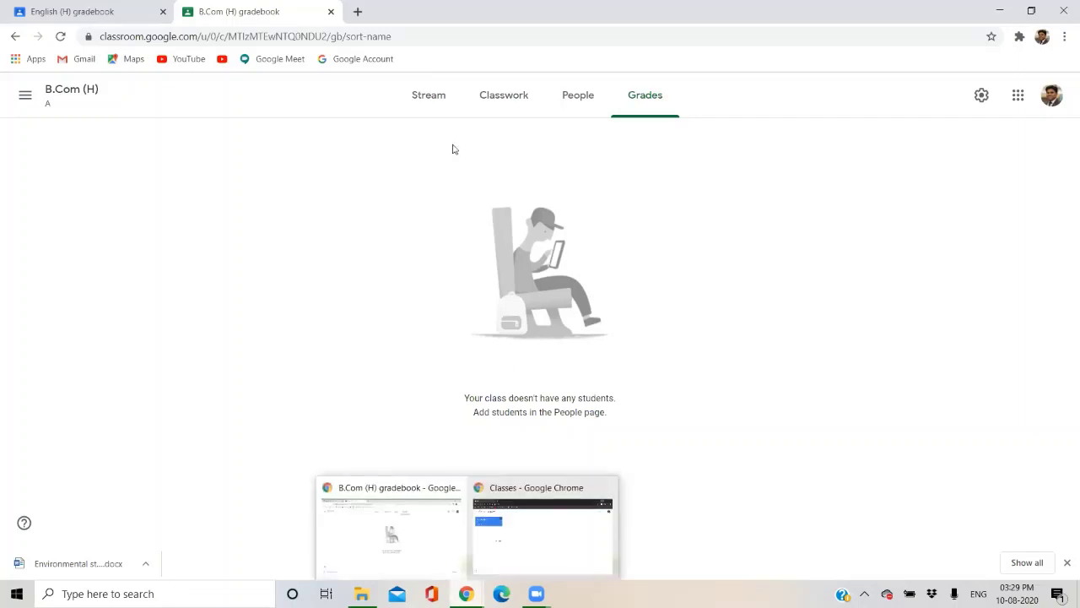
Show the B.Com (H) class code enlarged on the Stream, close it, and switch to the student's incognito window.
click(429, 106)
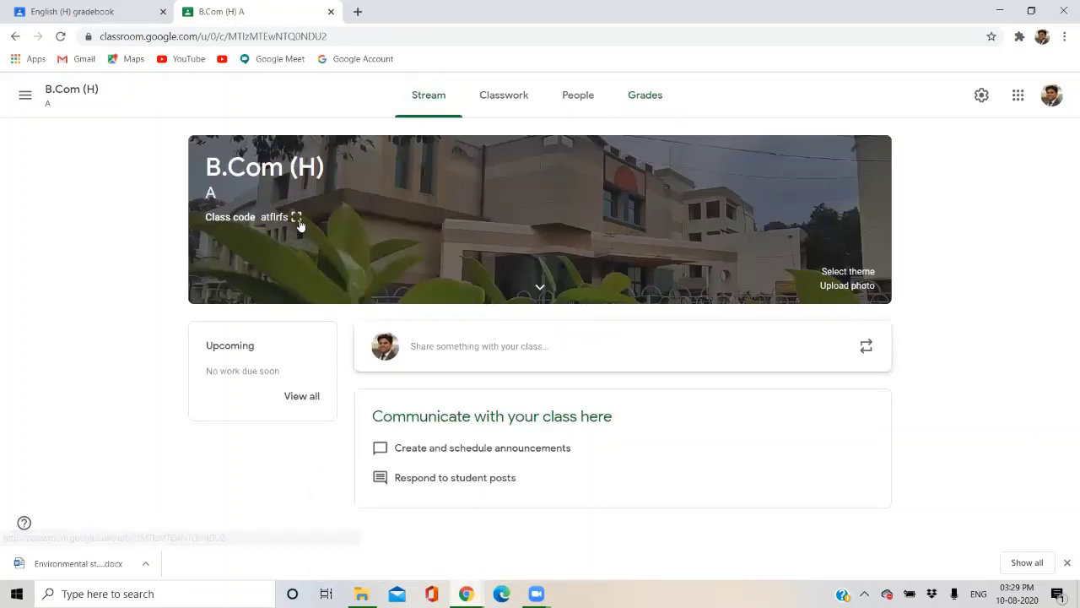
click(296, 218)
drag(426, 289, 693, 309)
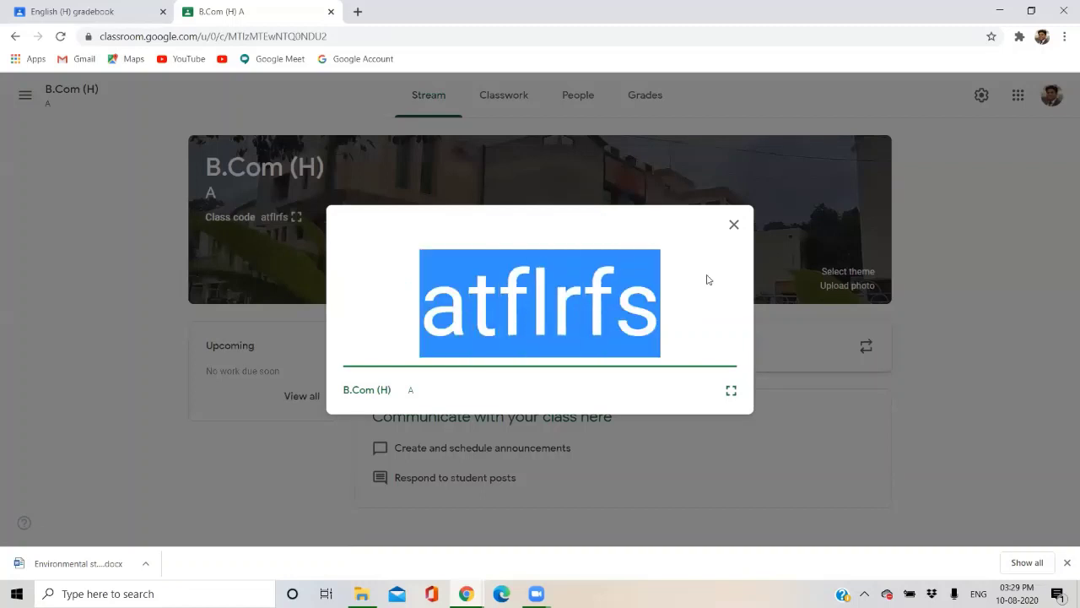
click(733, 224)
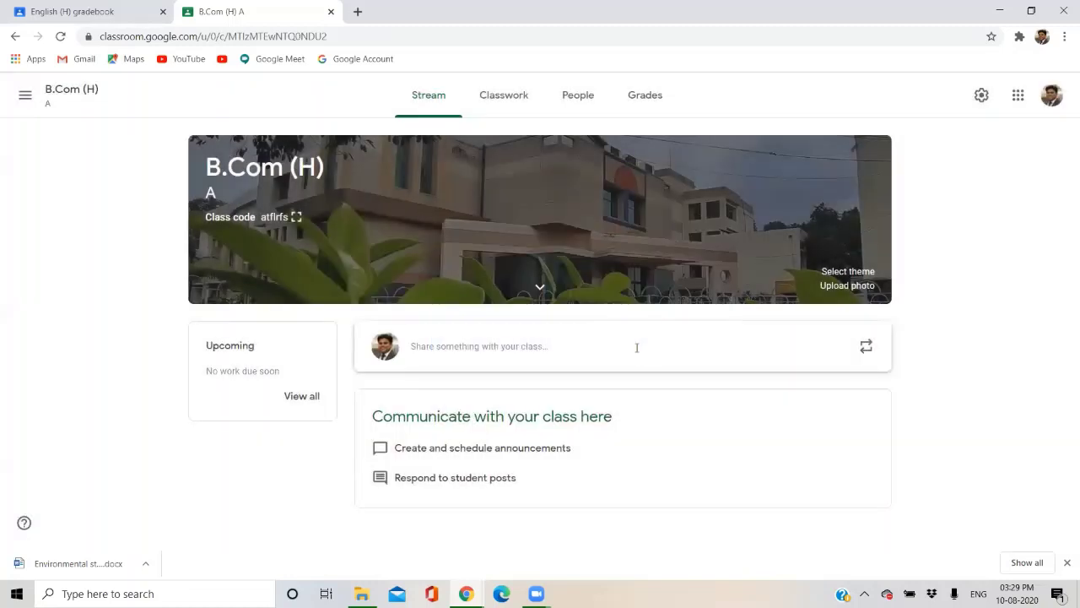
mouse_move(465, 593)
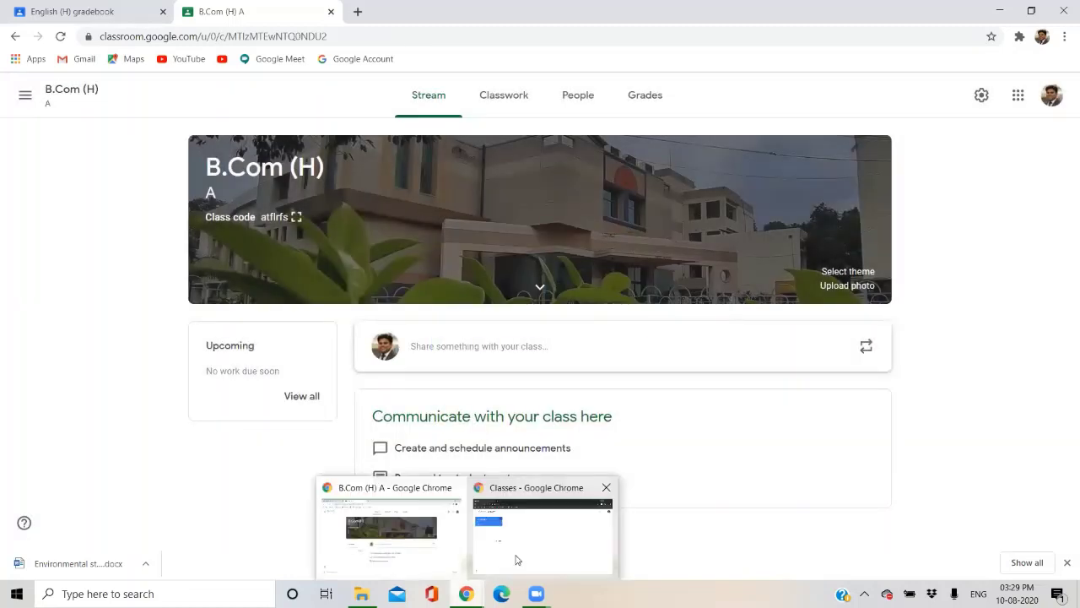
click(515, 557)
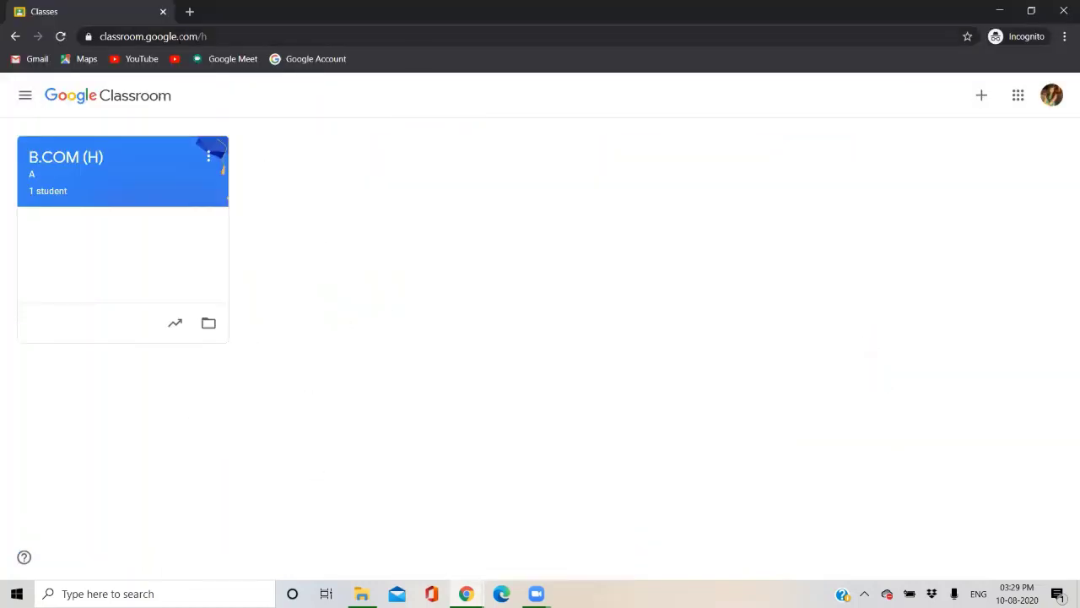
As the student, join B.Com (H) with its class code, check People, then return to the teacher's window.
click(307, 39)
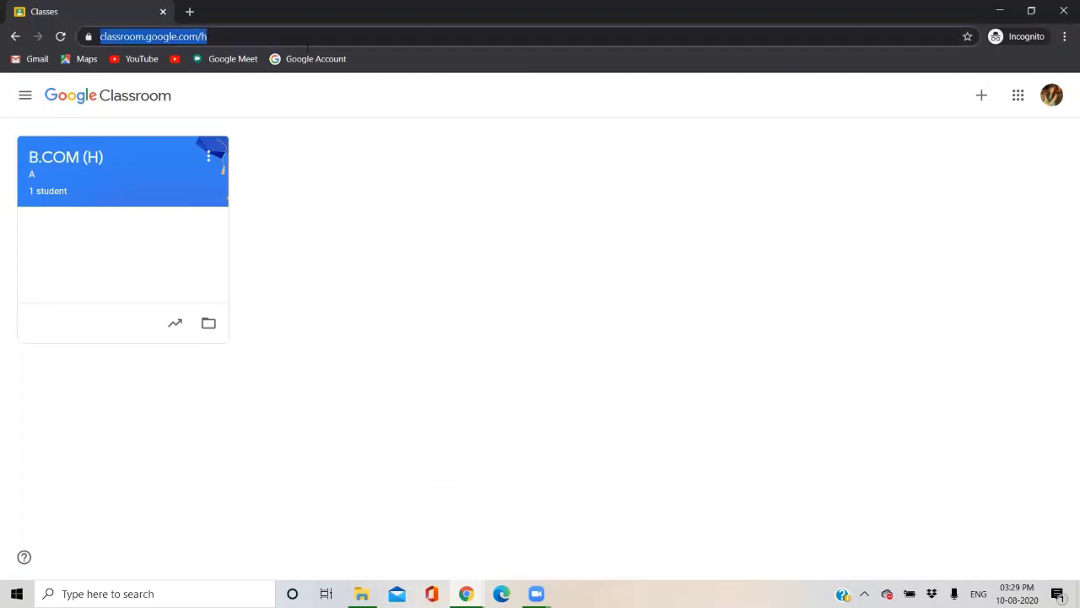
click(558, 272)
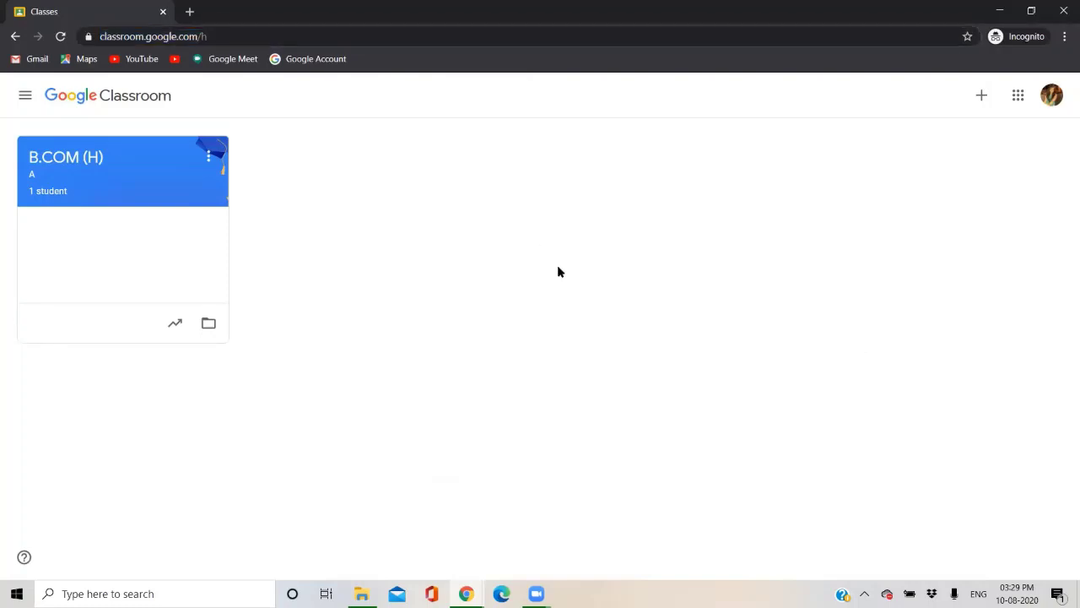
click(982, 100)
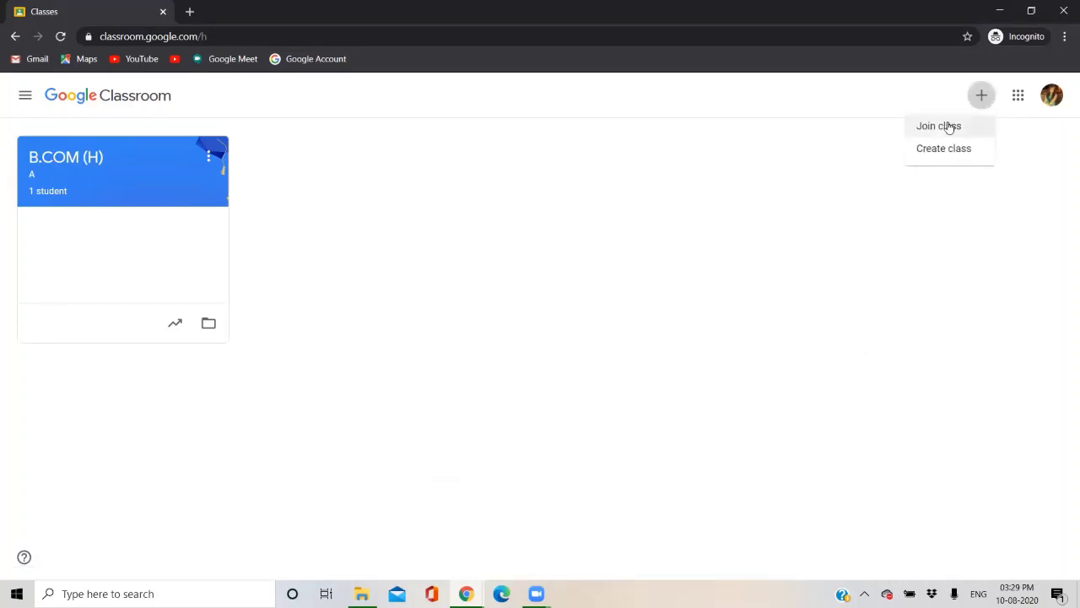
click(949, 126)
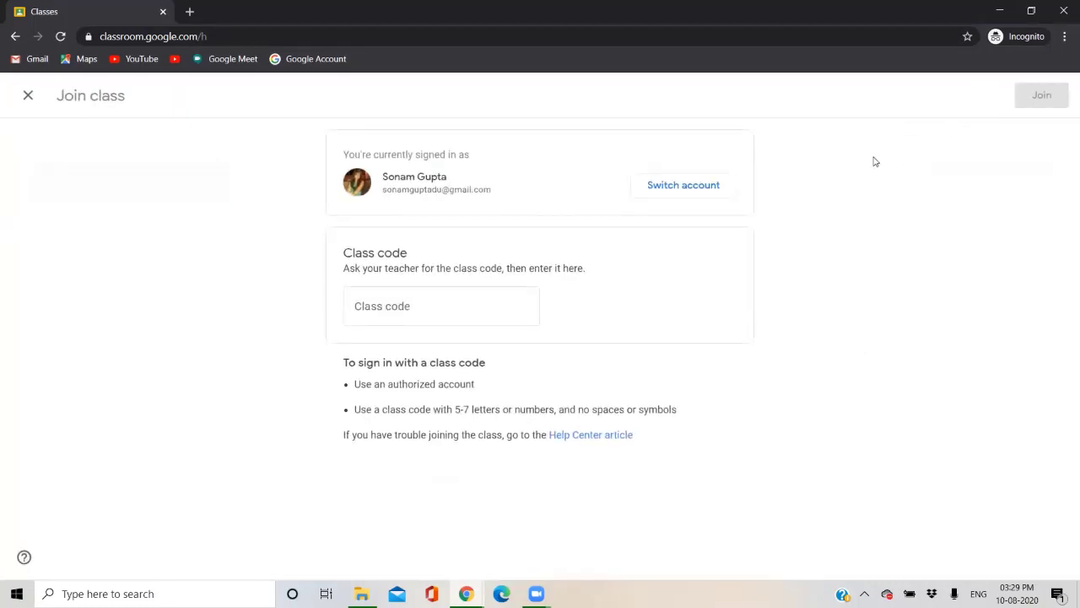
click(453, 301)
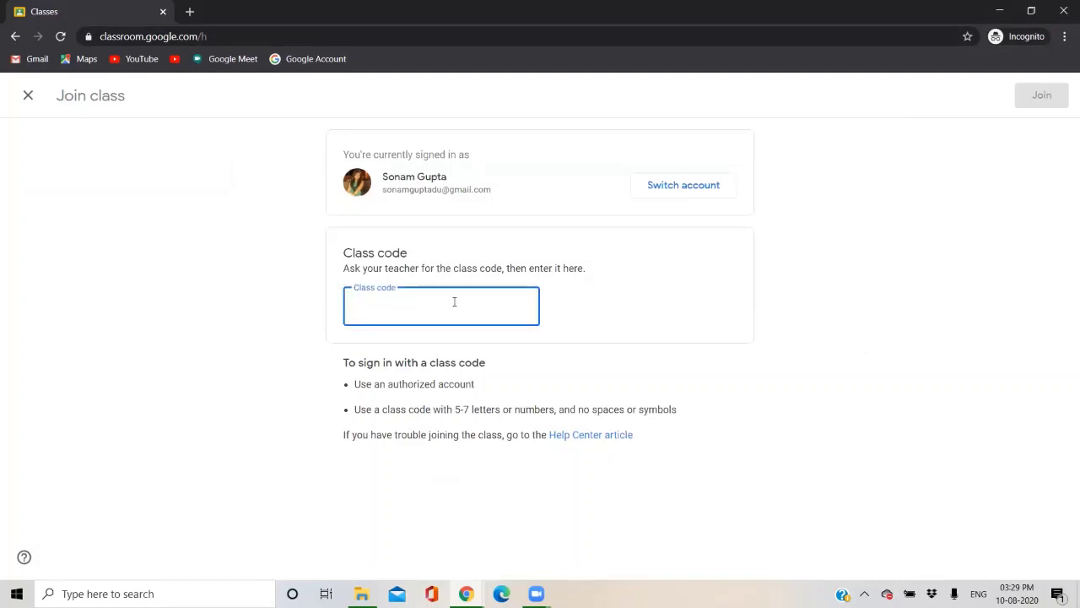
click(1043, 94)
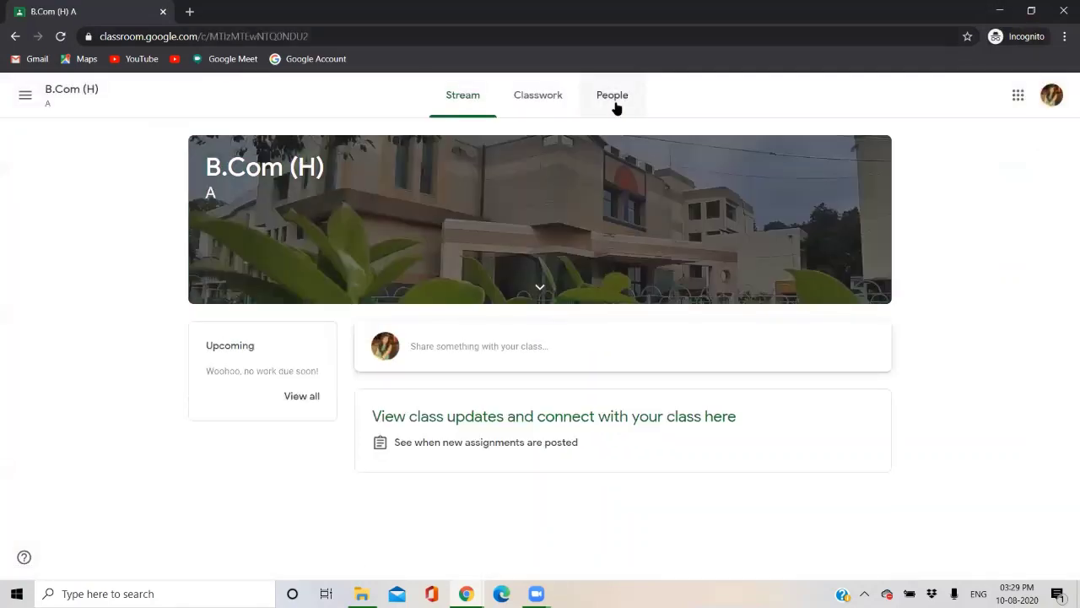
click(614, 106)
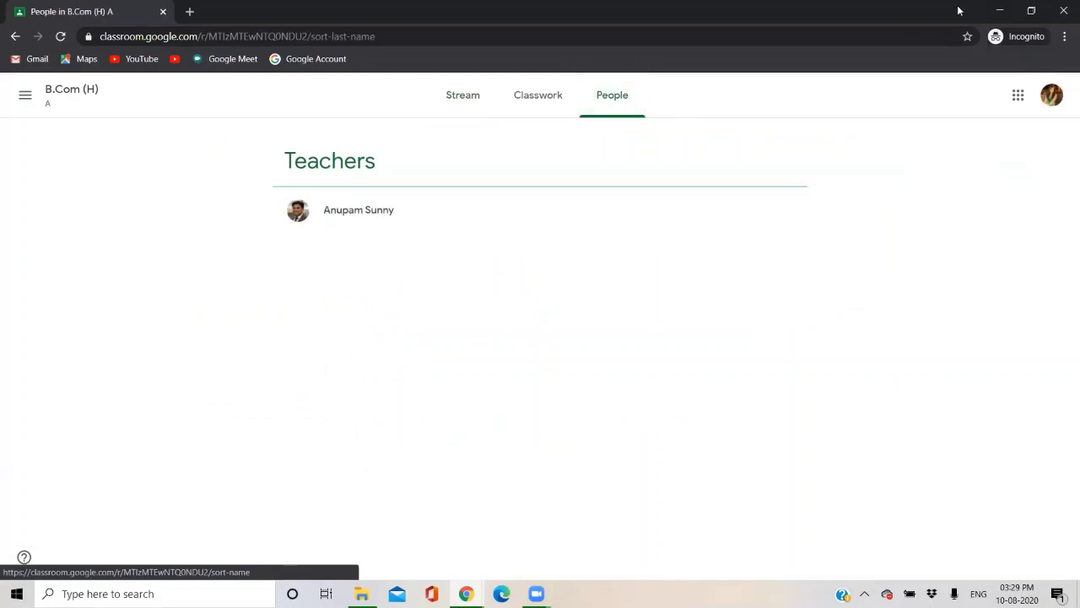
click(999, 11)
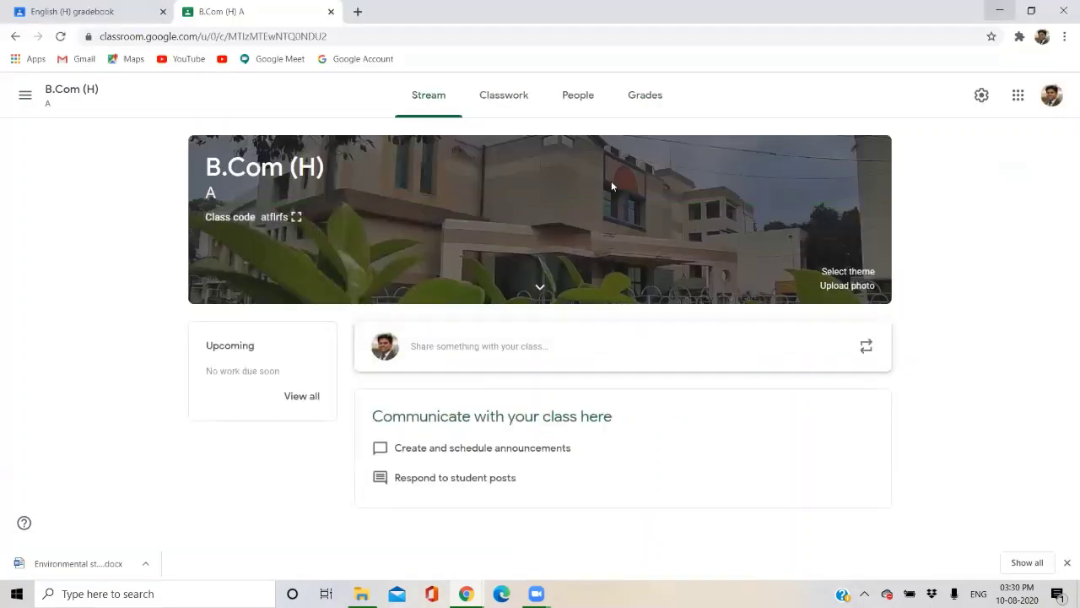
Reload the teacher's People list to confirm the joined student, then browse the Stream and Classwork pages.
click(582, 93)
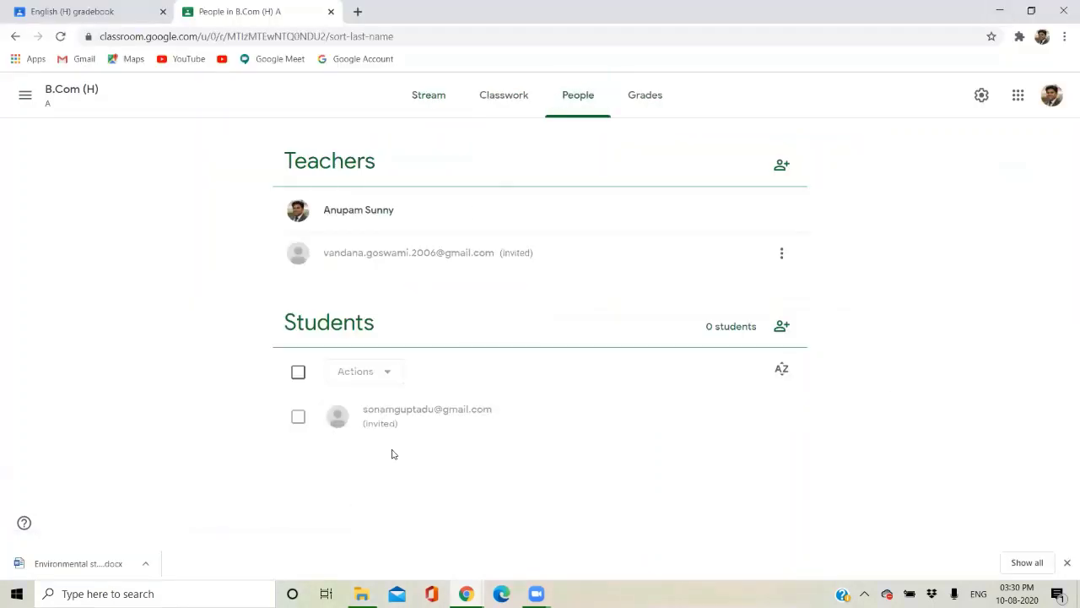
click(60, 37)
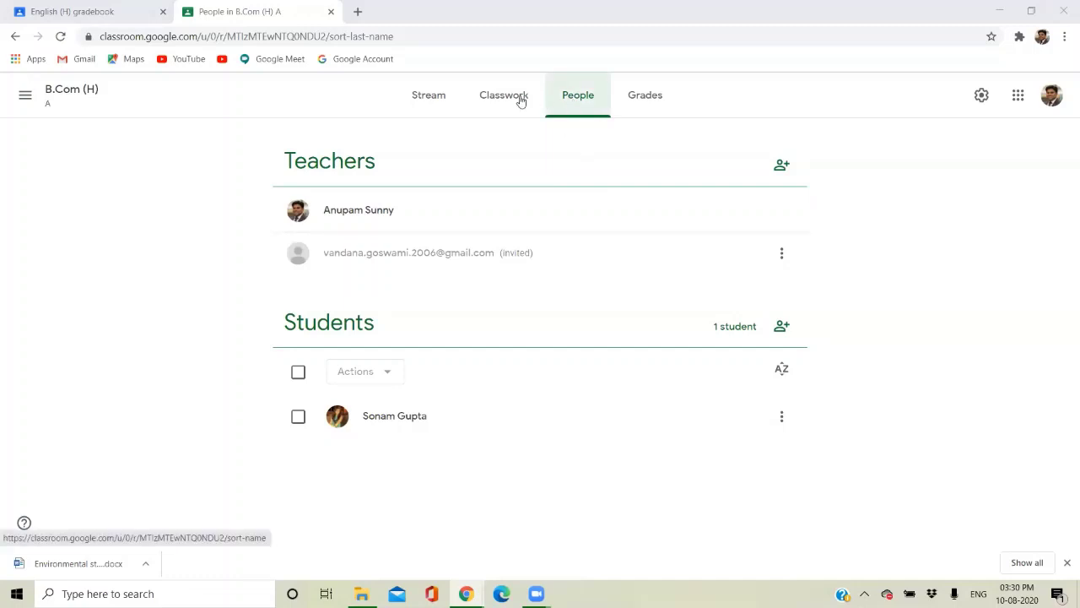
click(429, 100)
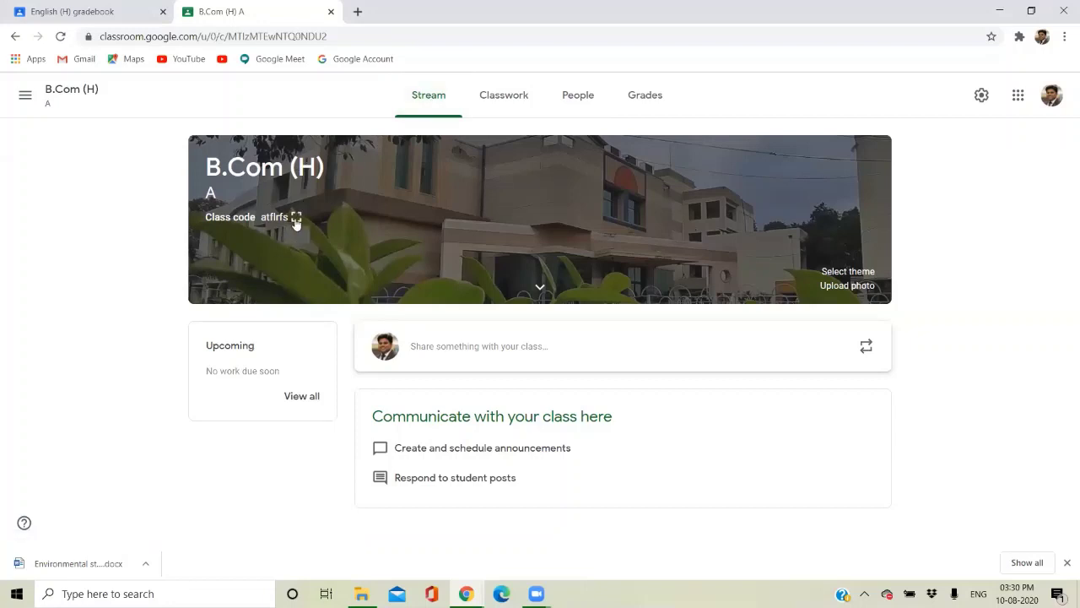
click(596, 104)
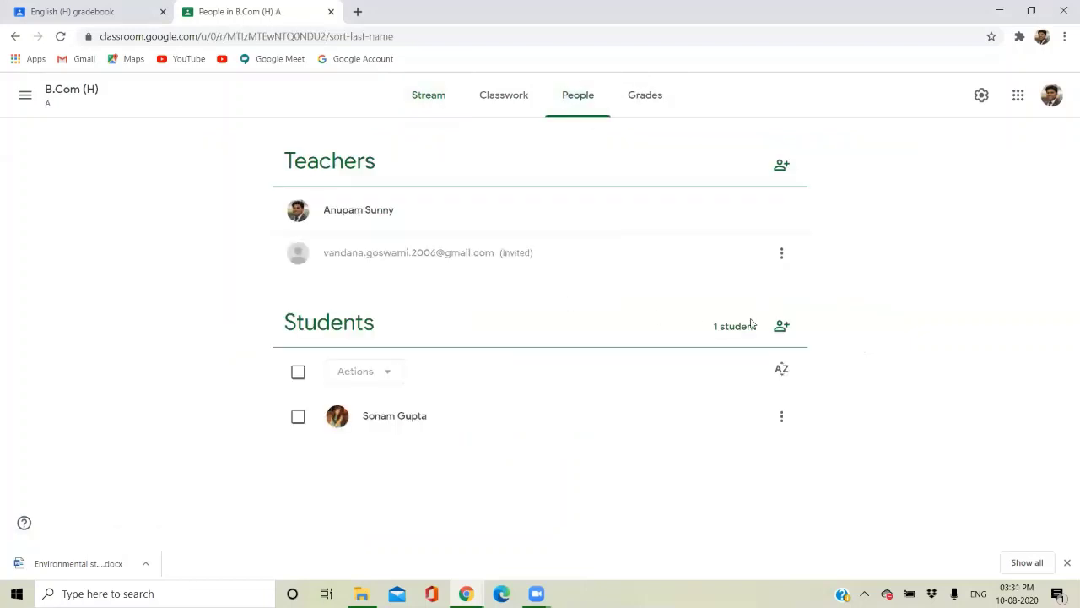
click(435, 101)
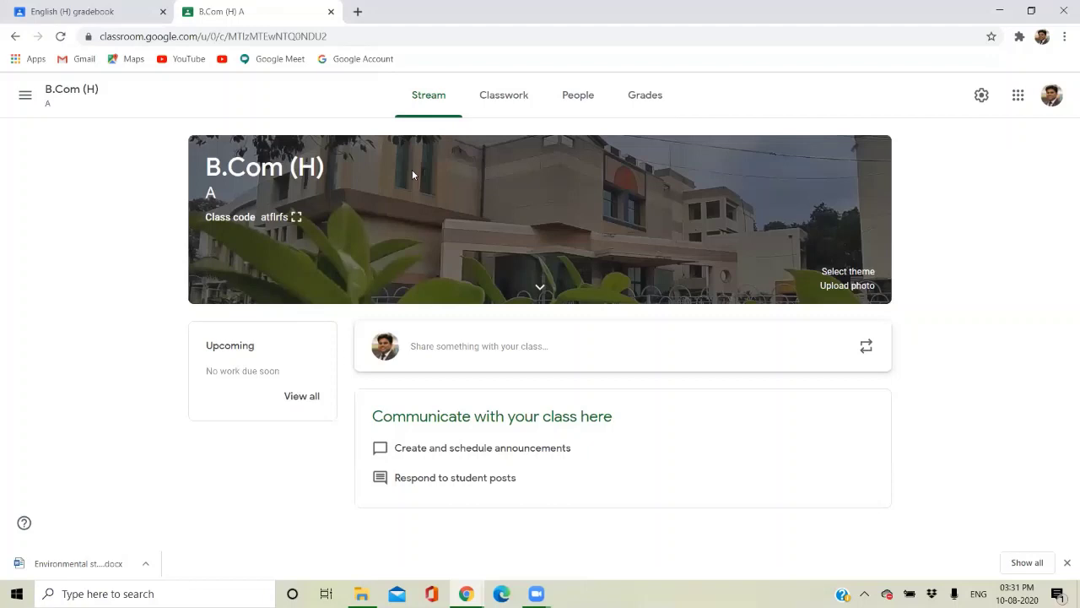
click(505, 99)
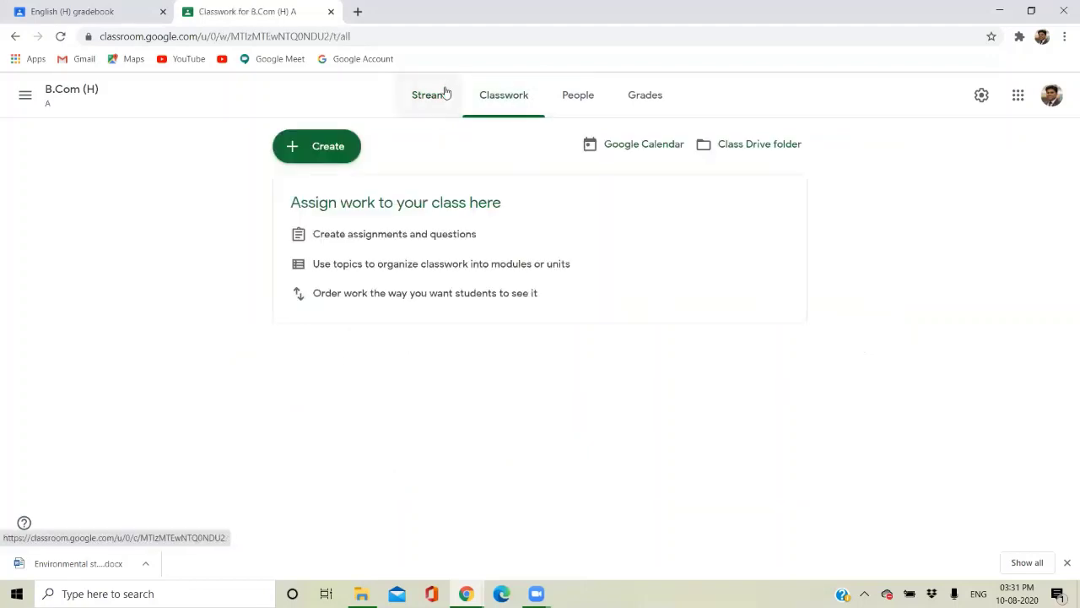
click(445, 93)
Start the announcement with 'Dear students i will be coming up', fixing the spelling of 'coming'.
click(448, 352)
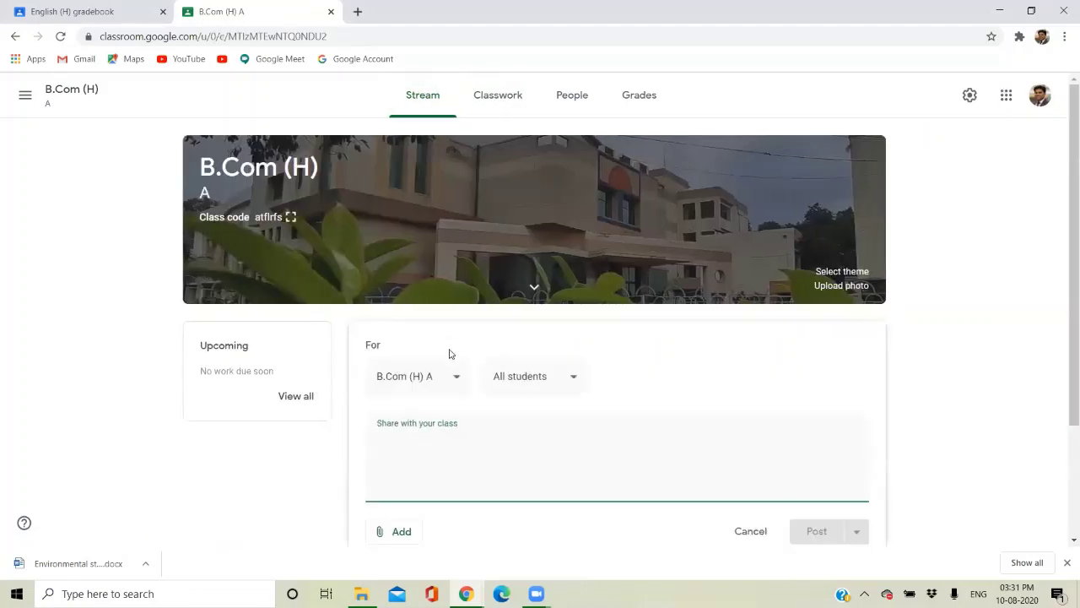
text(HELLO)
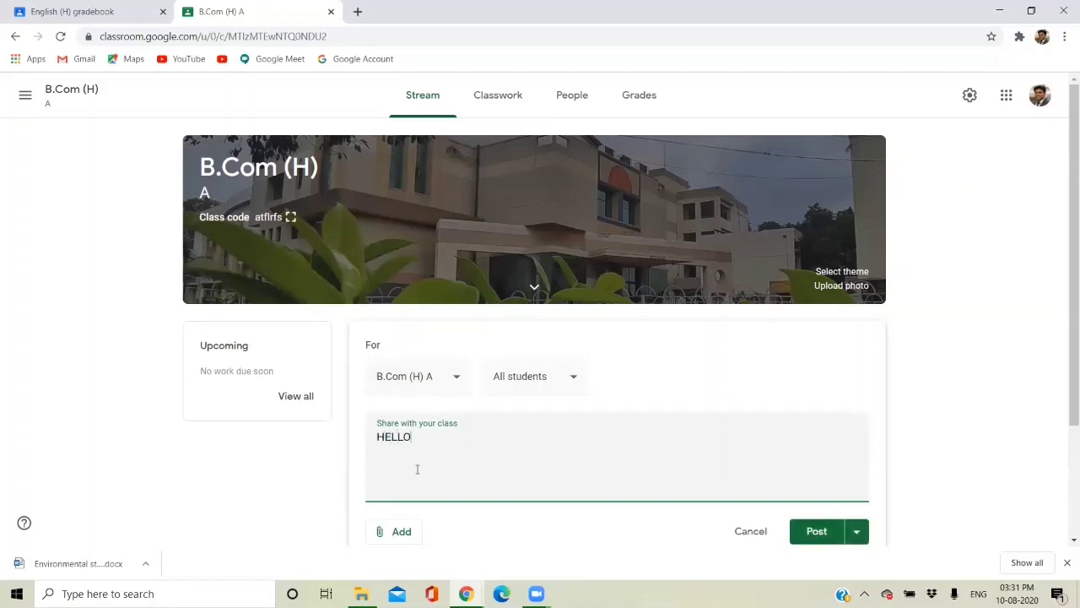
key(BackSpace)
key(BackSpace)
key(BackSpace)
key(BackSpace)
text(ELL)
key(BackSpace)
key(BackSpace)
key(BackSpace)
key(BackSpace)
text(Dear students i will be comming up)
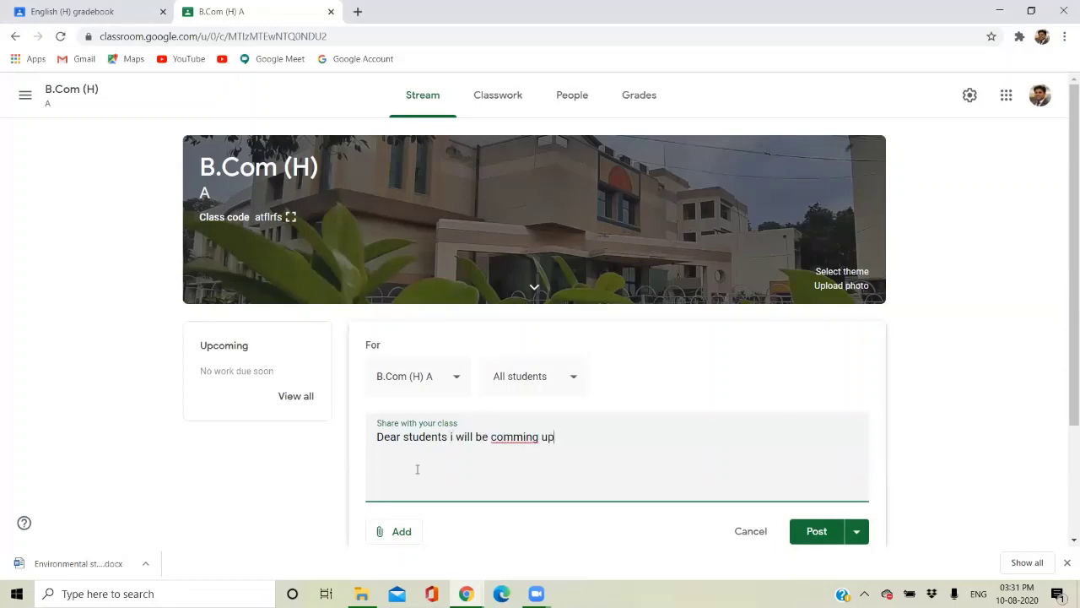
right_click(516, 439)
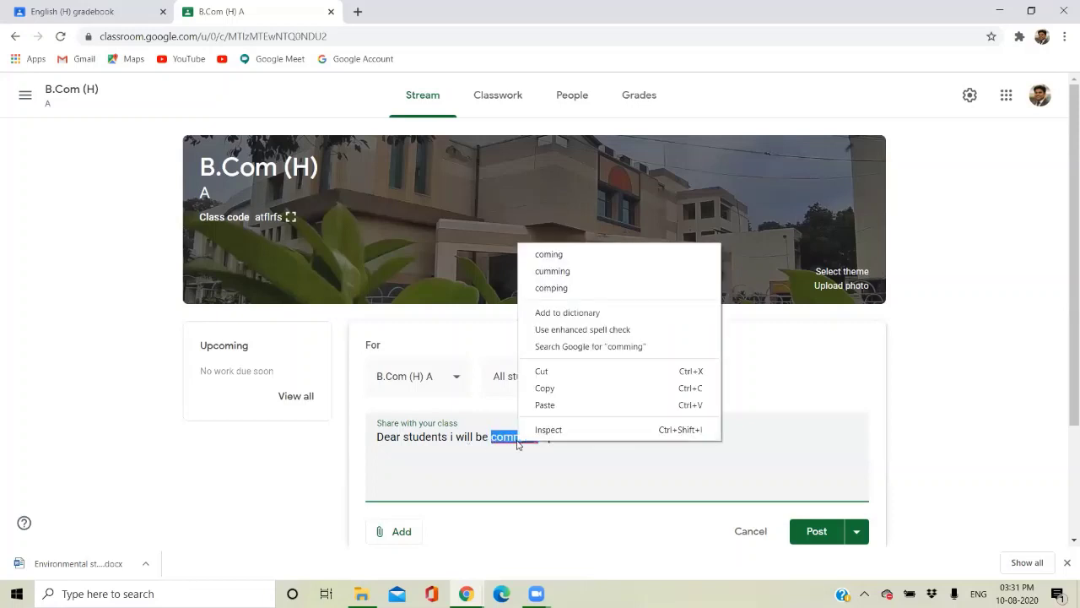
click(552, 271)
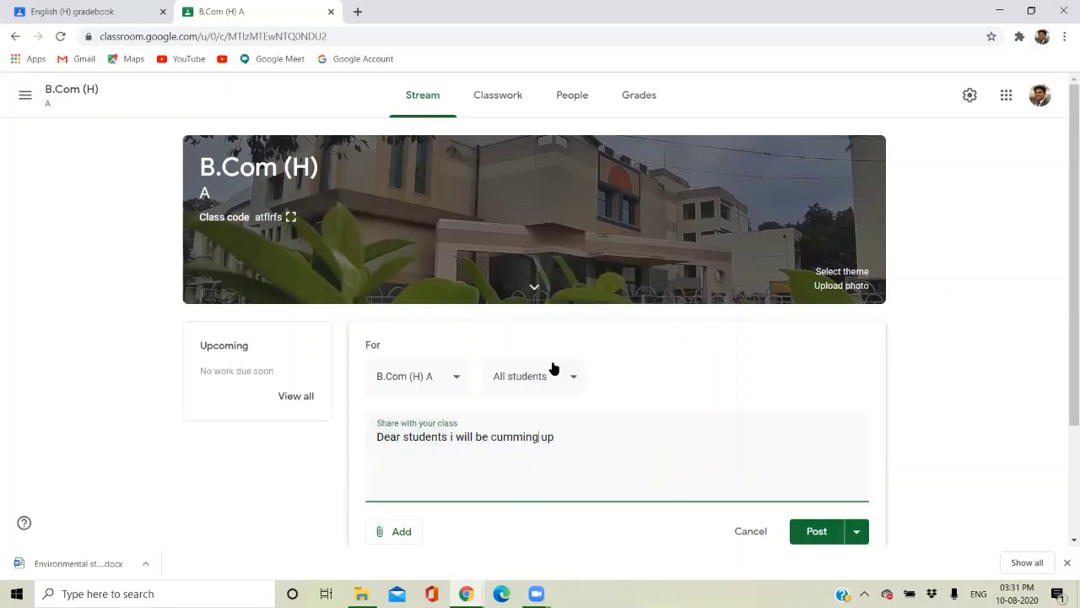
click(522, 437)
key(BackSpace)
key(BackSpace)
key(BackSpace)
key(BackSpace)
text(com)
Finish it with 'with the assignments and quizzes etc by next week' and post it.
click(557, 440)
text(with the assi)
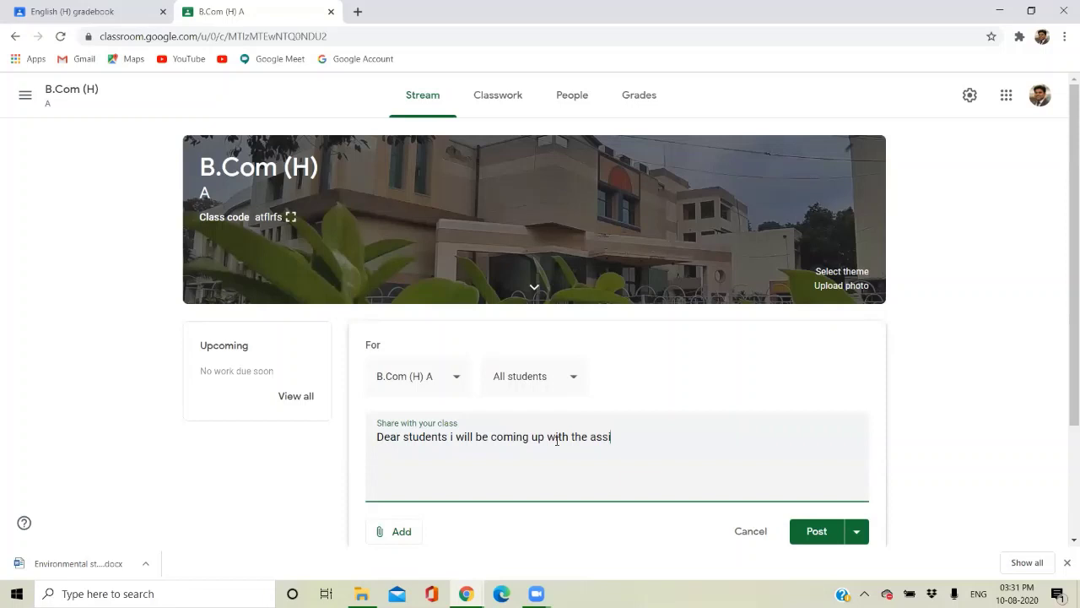
text(gnments and quizzes by n)
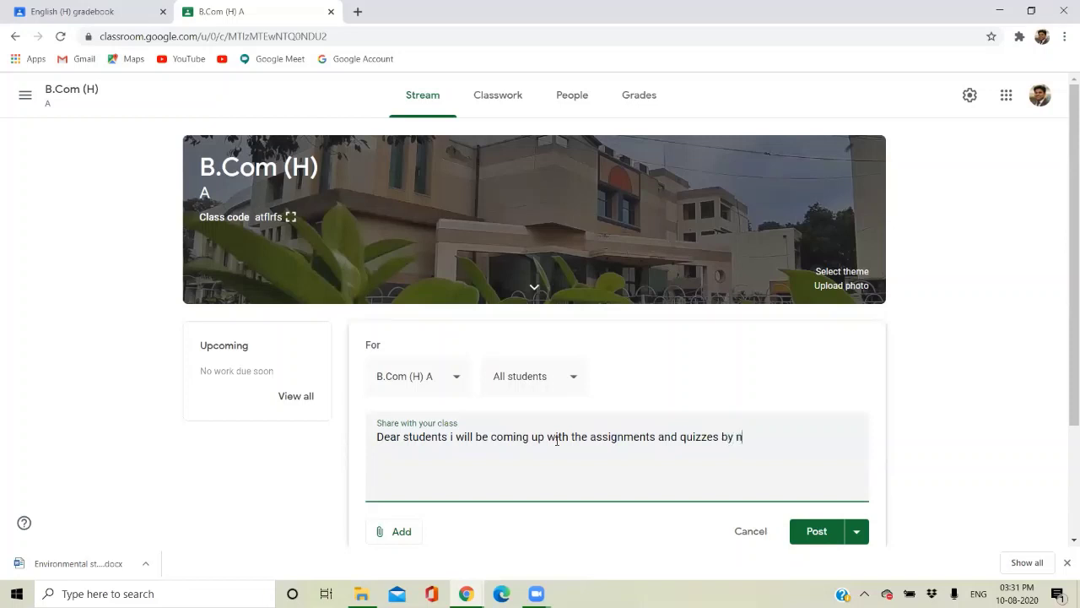
text(ext week)
click(809, 540)
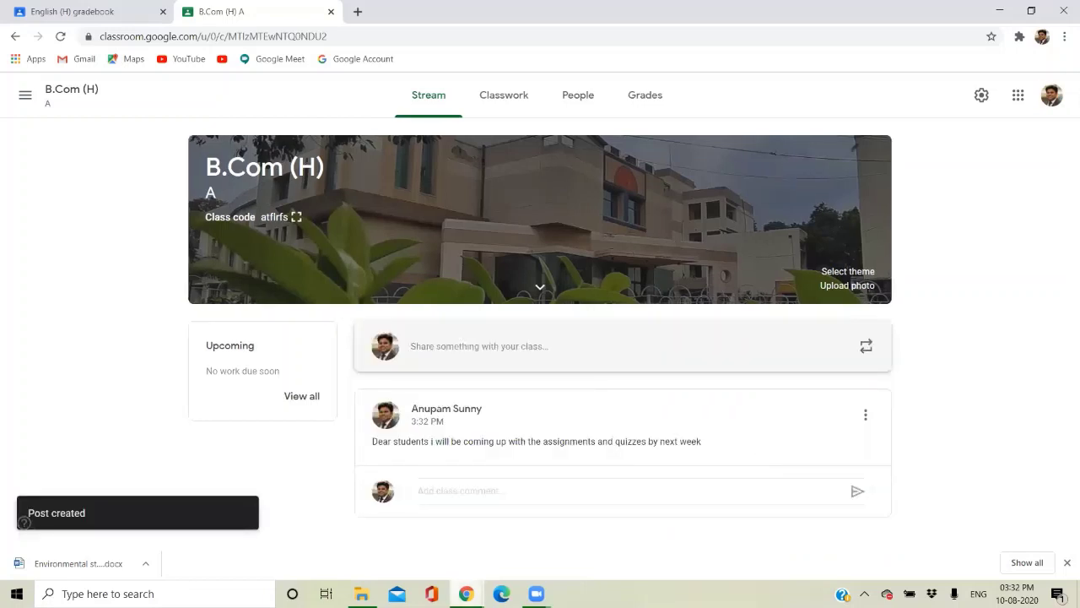
mouse_move(466, 593)
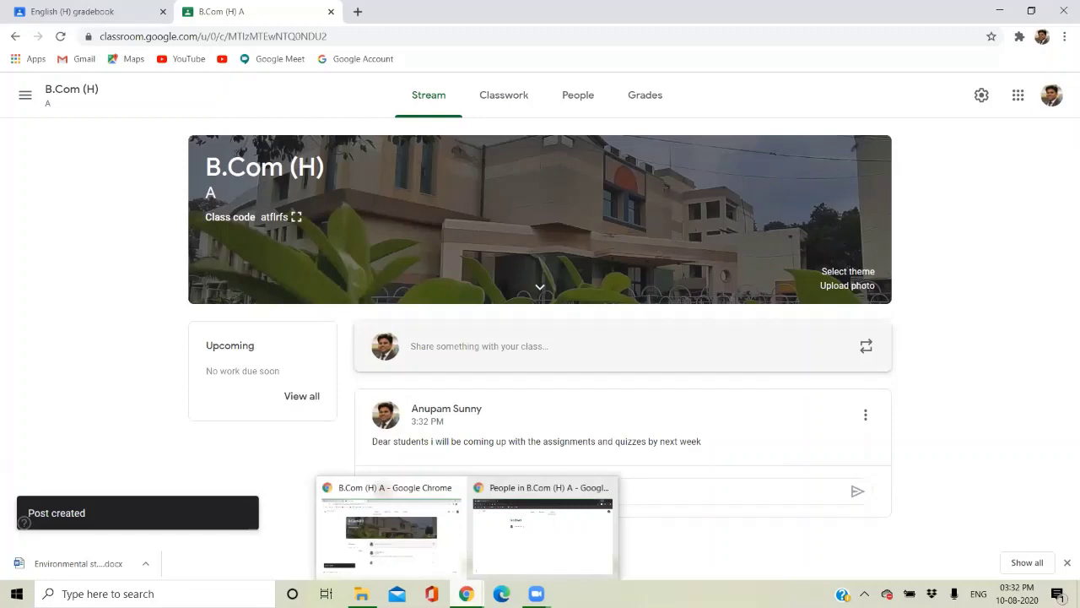
Check the new announcement from the student's incognito window, then return to the teacher's B.Com (H) stream.
click(542, 532)
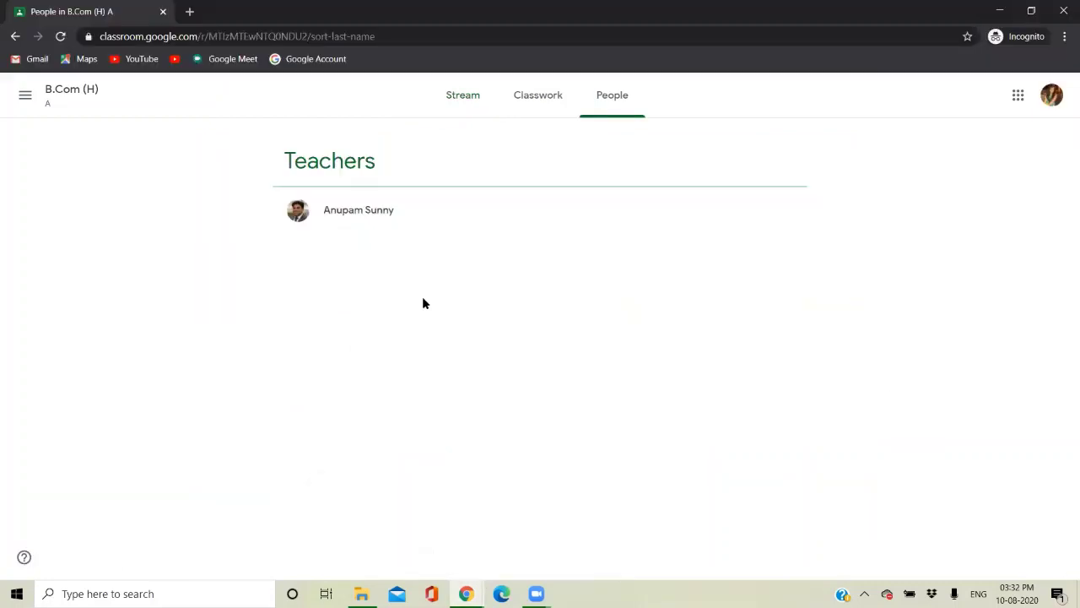
click(456, 98)
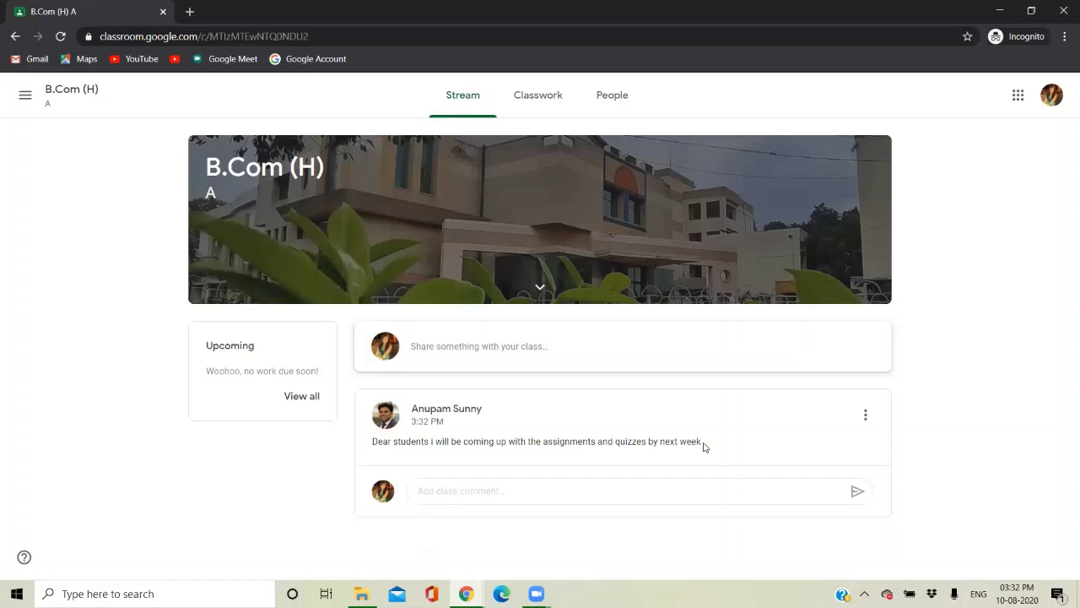
click(464, 594)
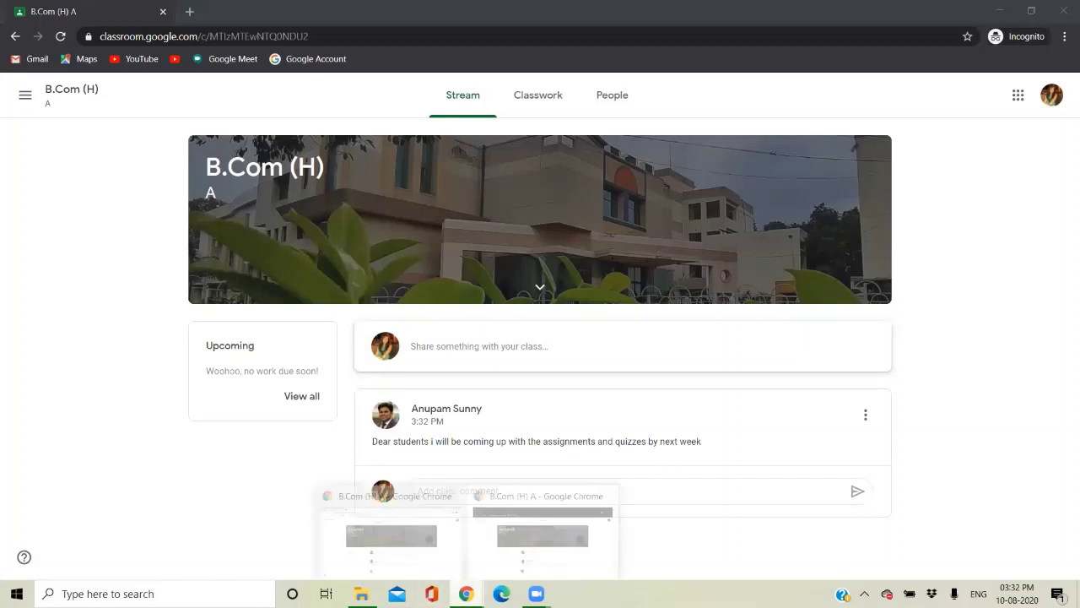
click(401, 531)
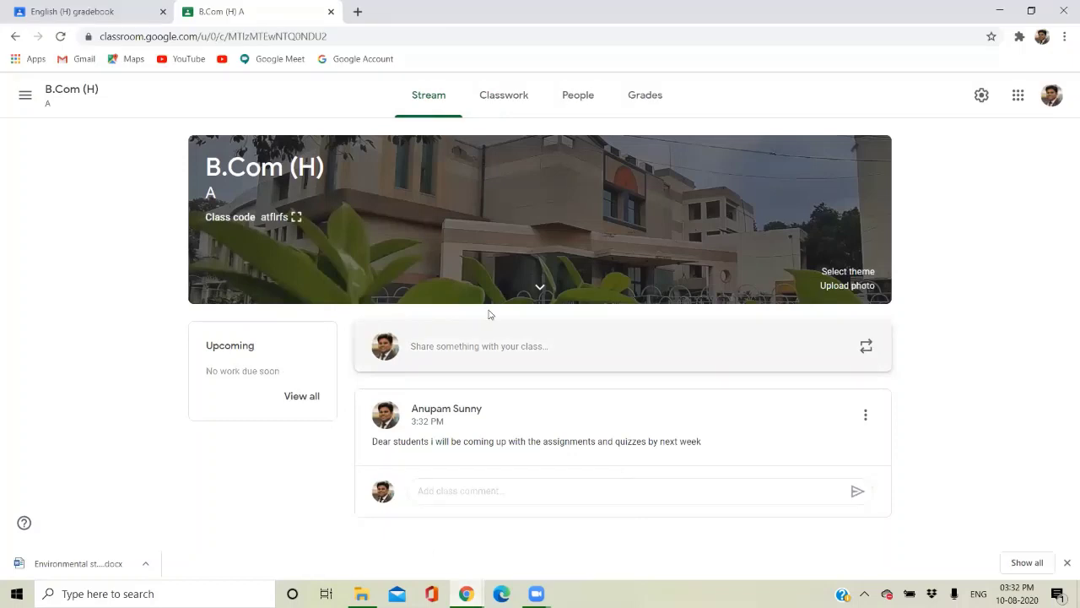
Open the B.Com (H) Classwork page and expand the + Create menu.
click(478, 92)
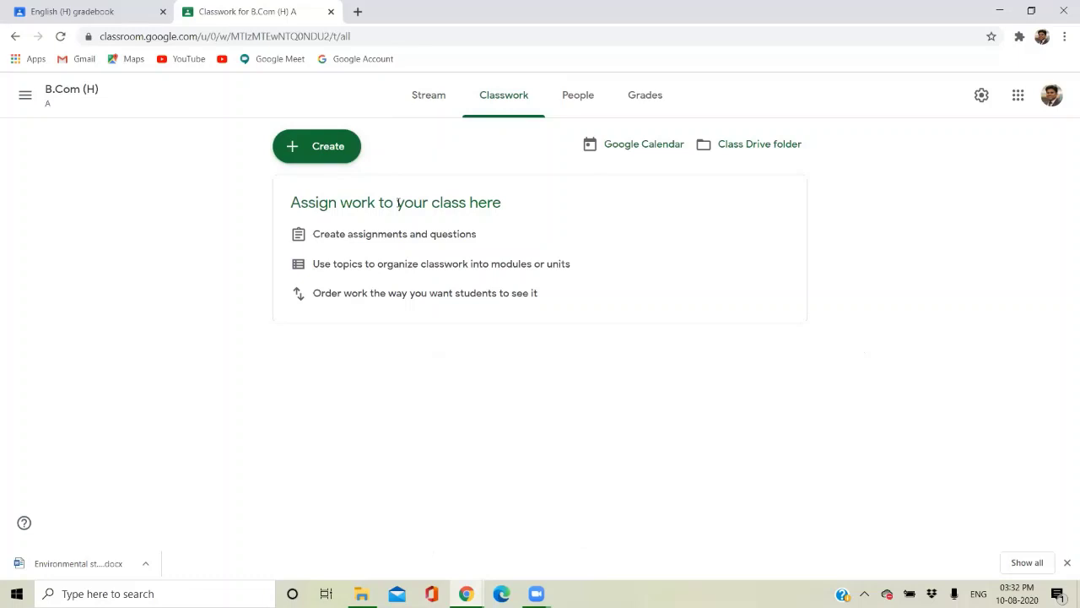
click(297, 155)
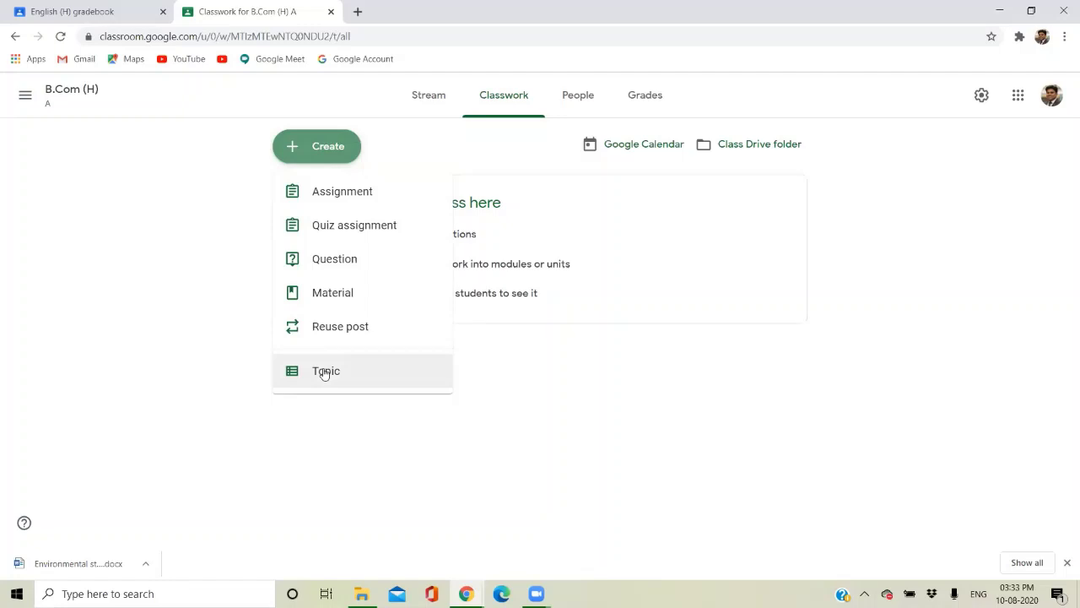
Search 'aecc environmental studies syllabus du', open the DU syllabus PDF and copy the Unit 1 title.
click(358, 11)
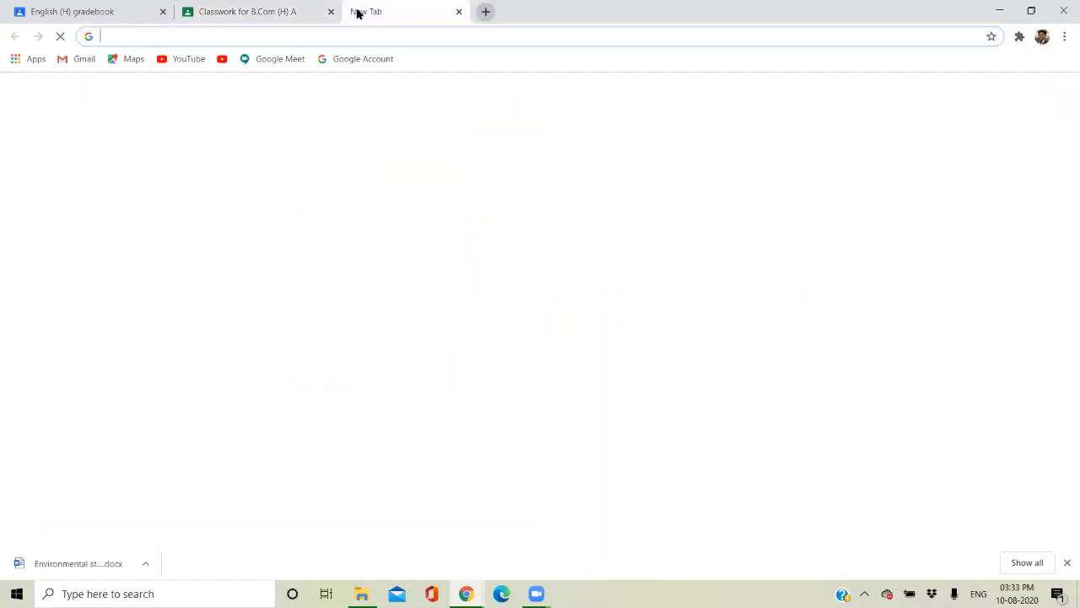
text(aecc)
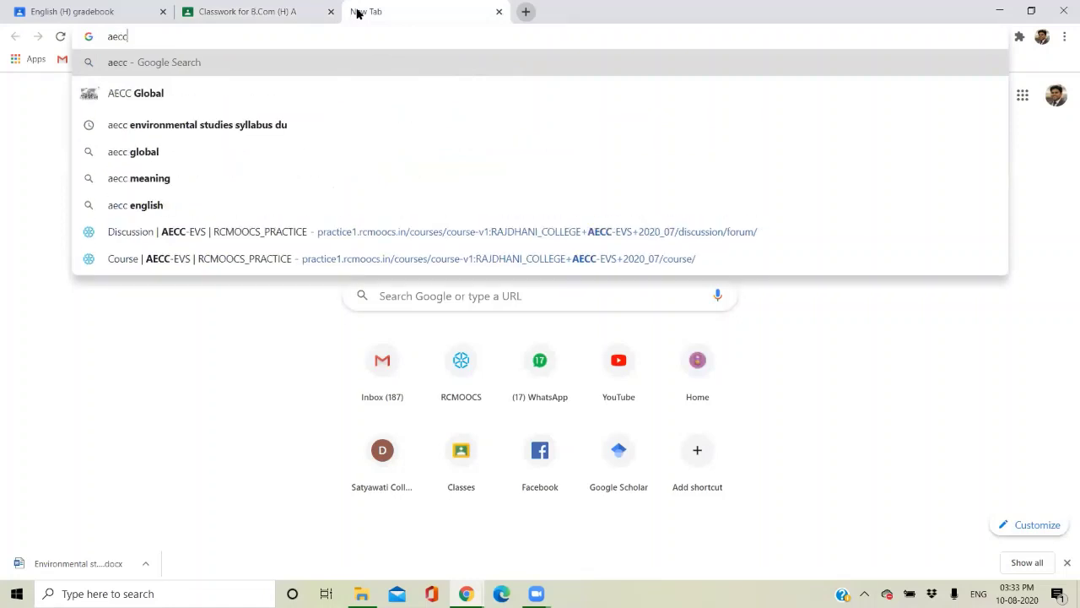
key(Down)
key(Down)
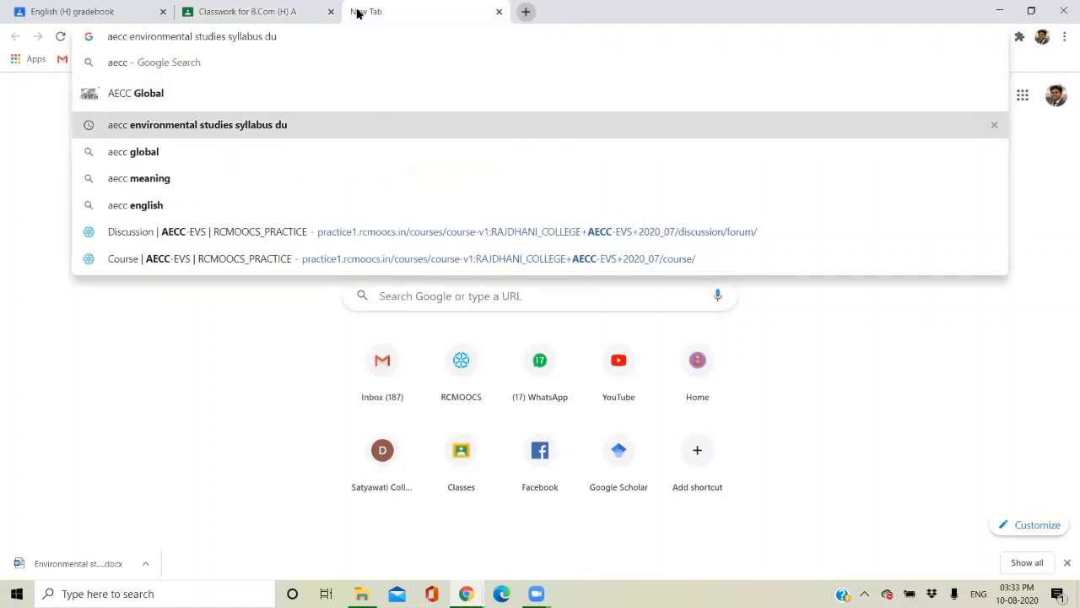
key(Return)
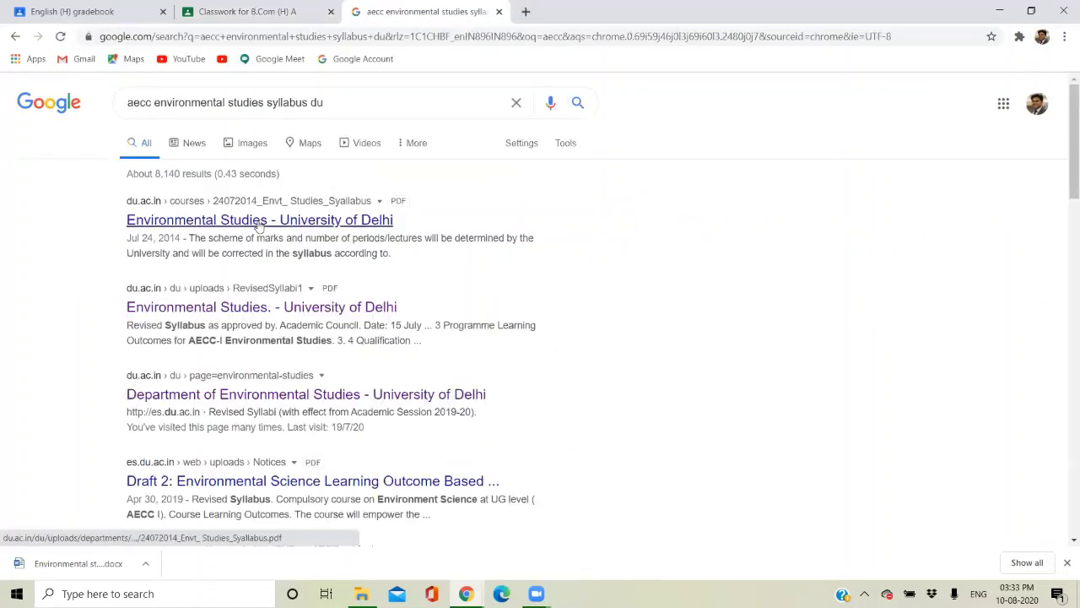
click(257, 221)
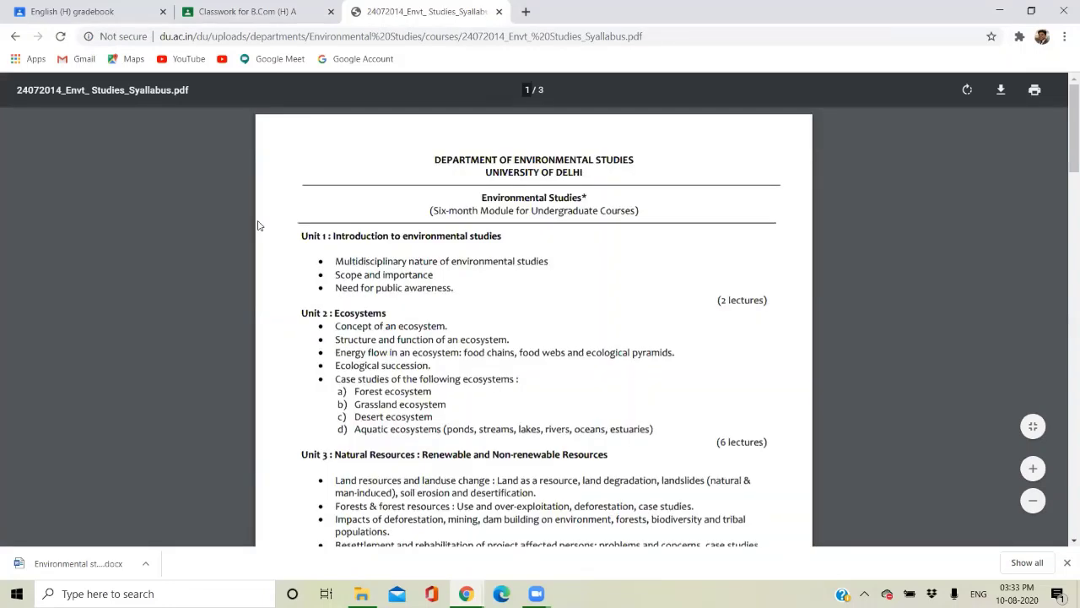
drag(504, 236, 334, 237)
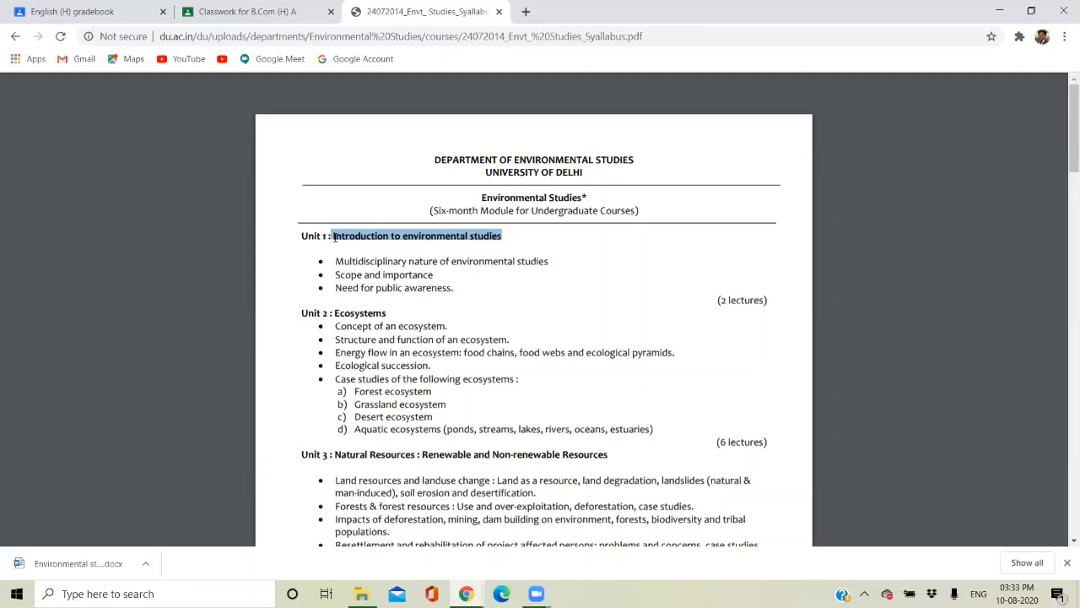
click(246, 11)
Add the topic 'Introduction to environmental studies' by pasting the copied Unit 1 title.
click(321, 379)
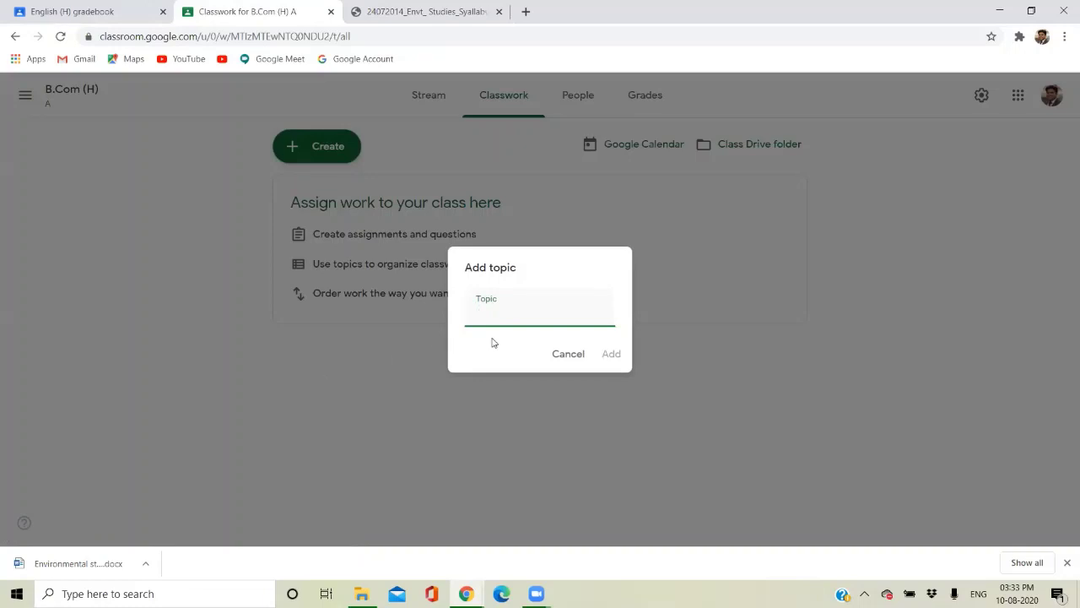
text(to environmental studies)
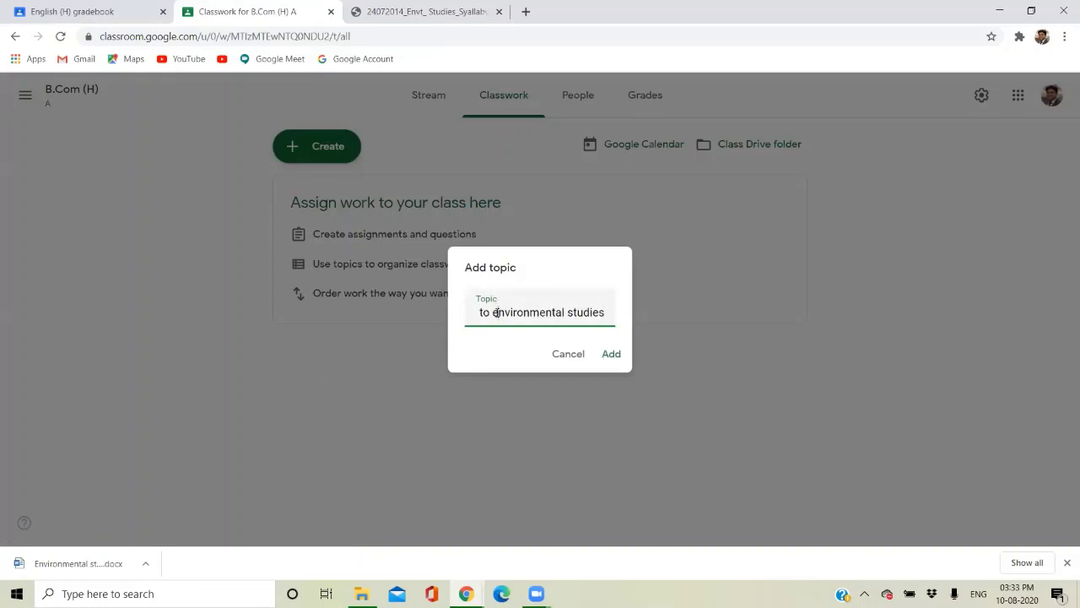
key(Left)
key(Left)
key(Left)
key(Left)
key(Left)
key(Left)
key(Left)
key(Left)
key(Left)
key(Left)
key(Left)
key(Left)
key(Left)
key(Left)
key(Left)
key(Left)
key(Left)
key(Left)
key(Left)
key(Left)
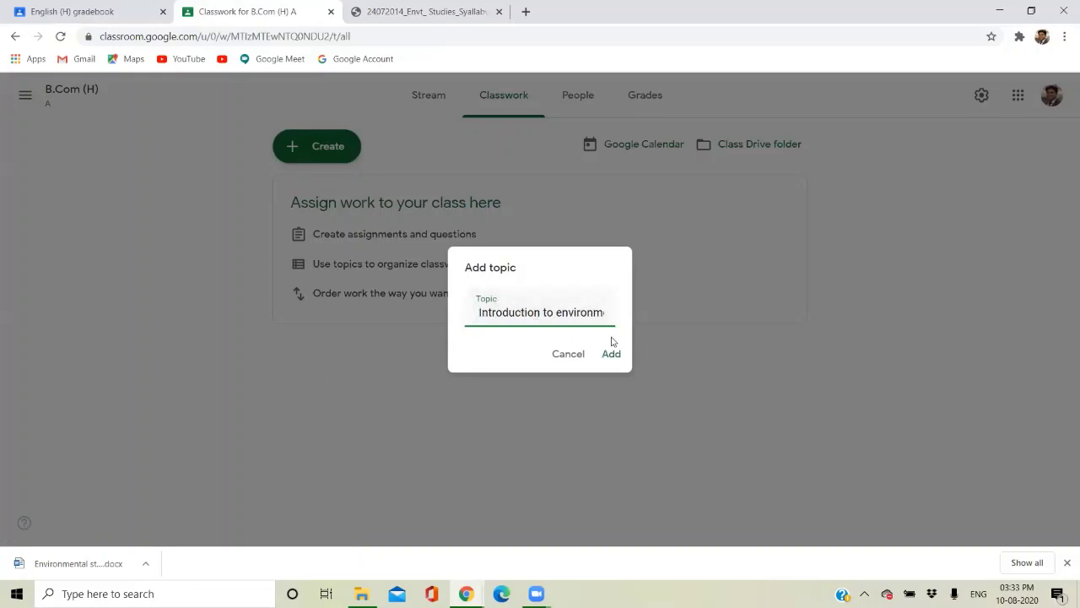
click(610, 353)
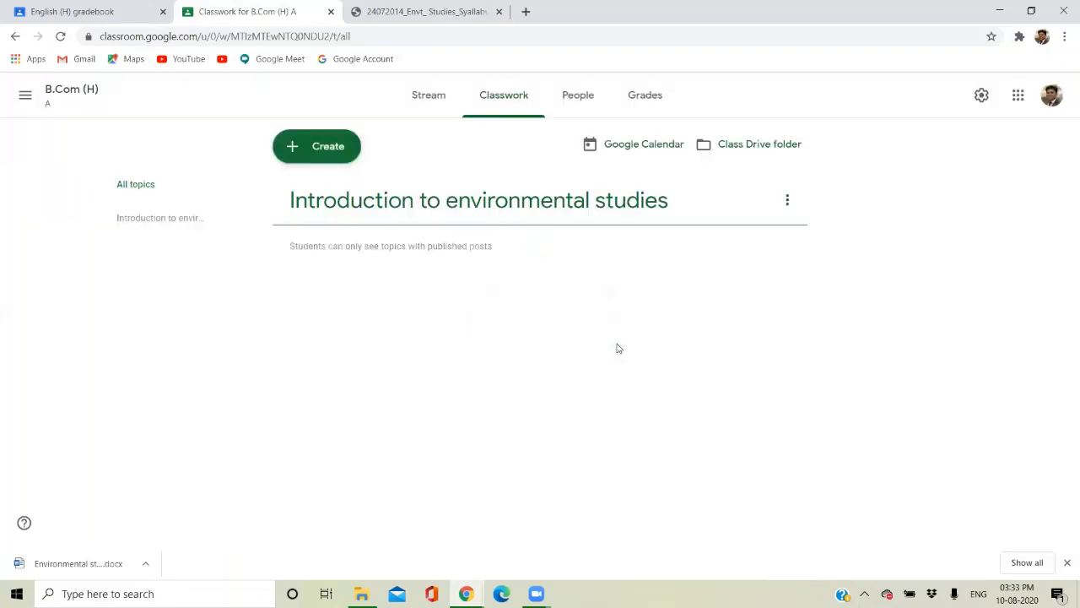
click(788, 199)
click(791, 198)
click(316, 157)
click(314, 155)
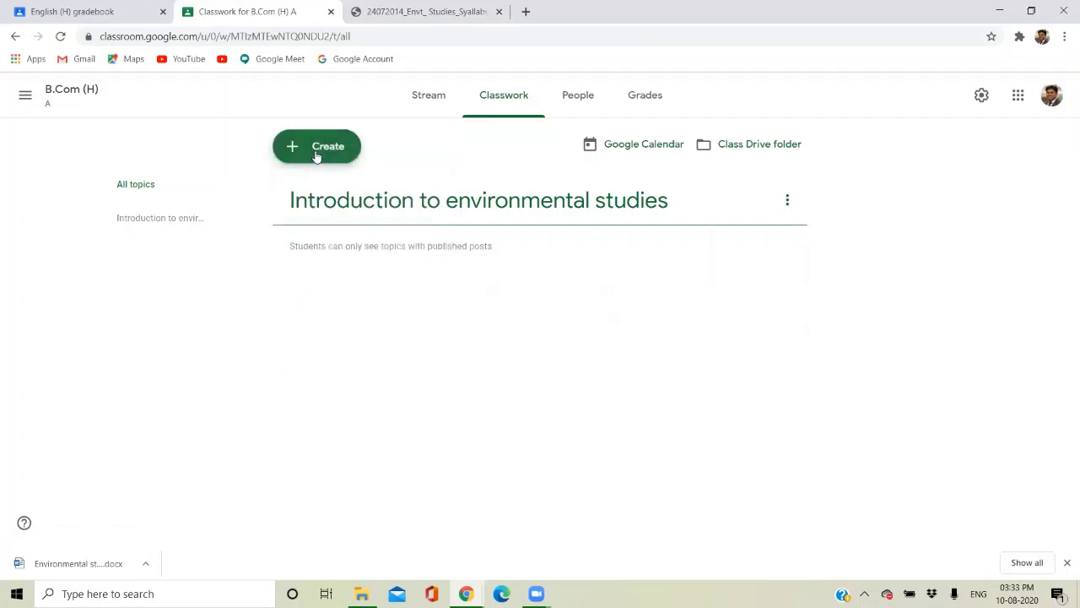
Copy the Unit 2 title from the syllabus PDF and add it as the topic 'Ecosystems'.
click(397, 10)
drag(390, 315, 335, 311)
key(ctrl+c)
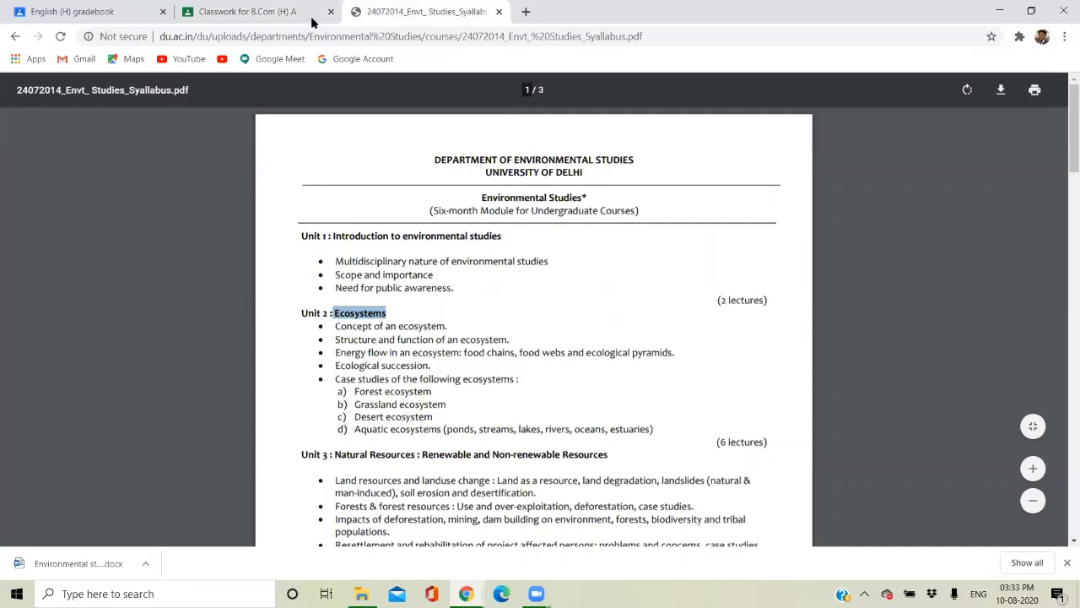
click(283, 11)
click(309, 147)
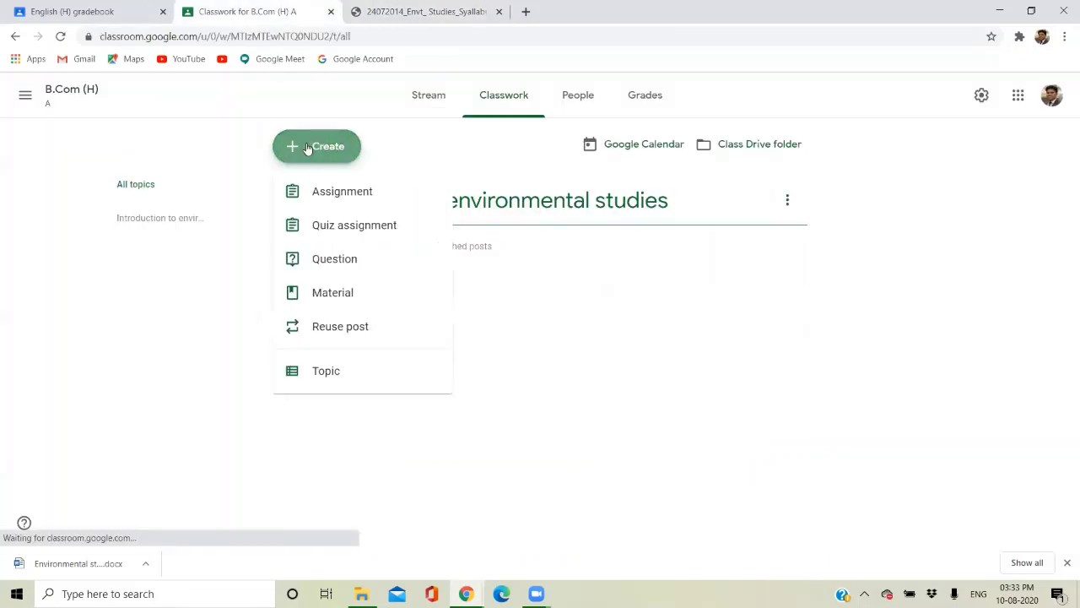
click(329, 374)
key(ctrl+v)
click(608, 353)
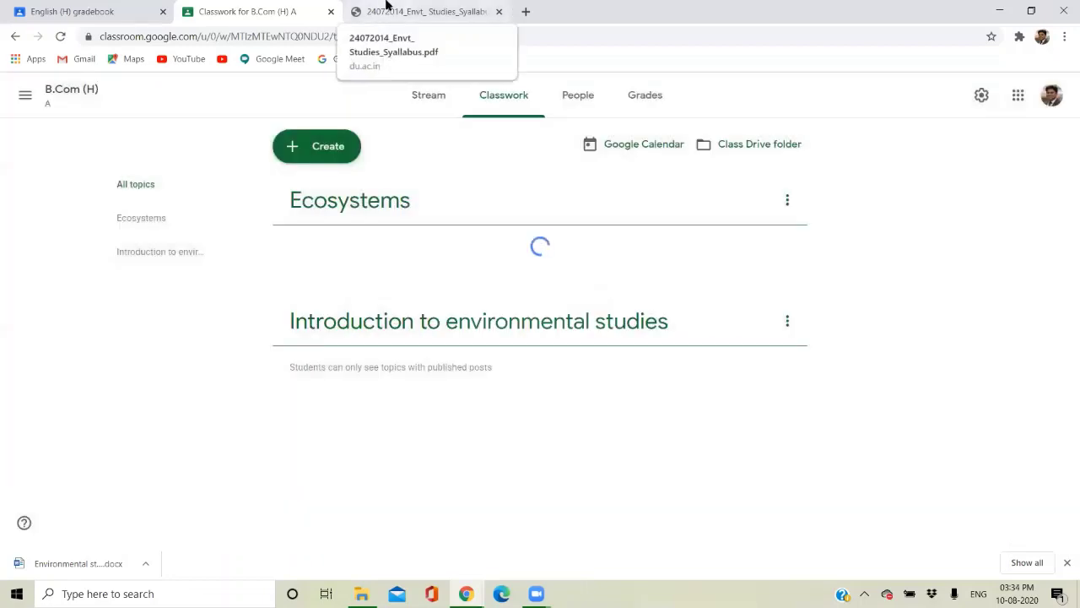
Copy the Unit 4 title and add it as the topic 'Biodiversity and Conservation'.
click(386, 9)
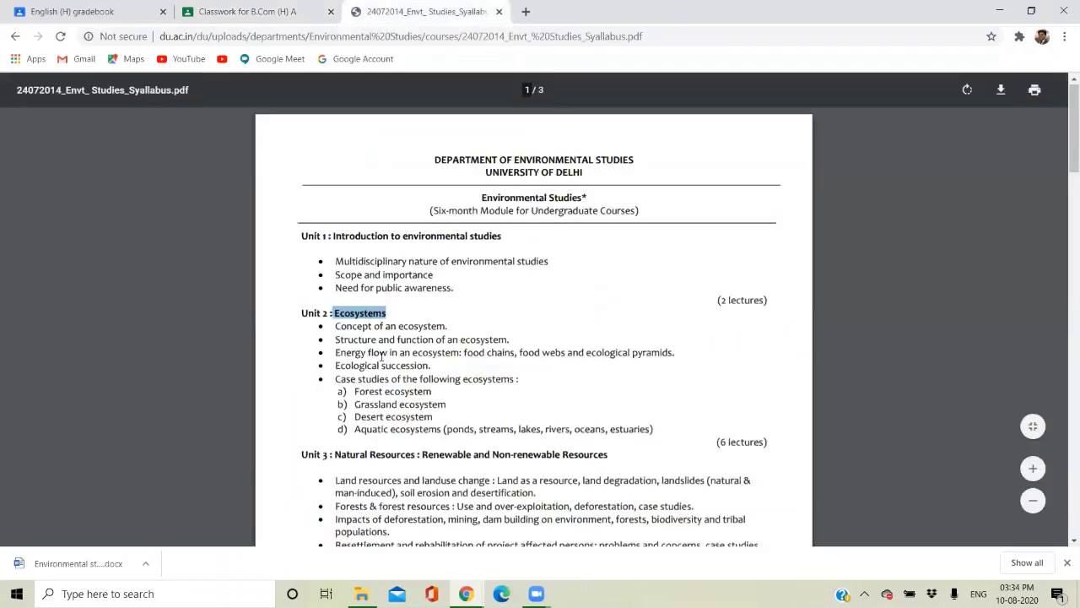
scroll(382, 356, down, 3)
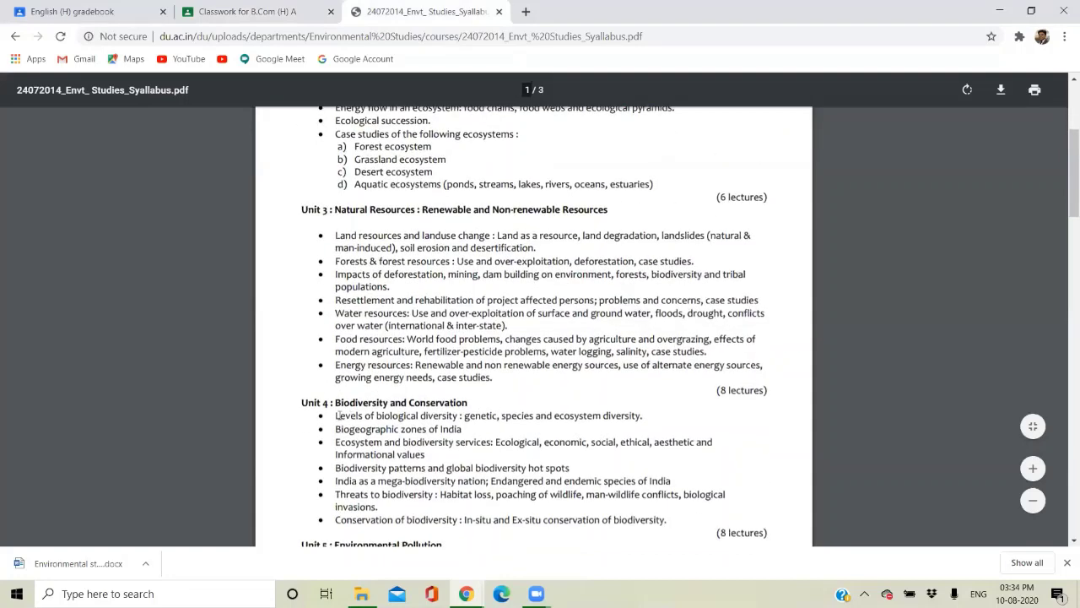
drag(335, 403, 480, 401)
key(ctrl+c)
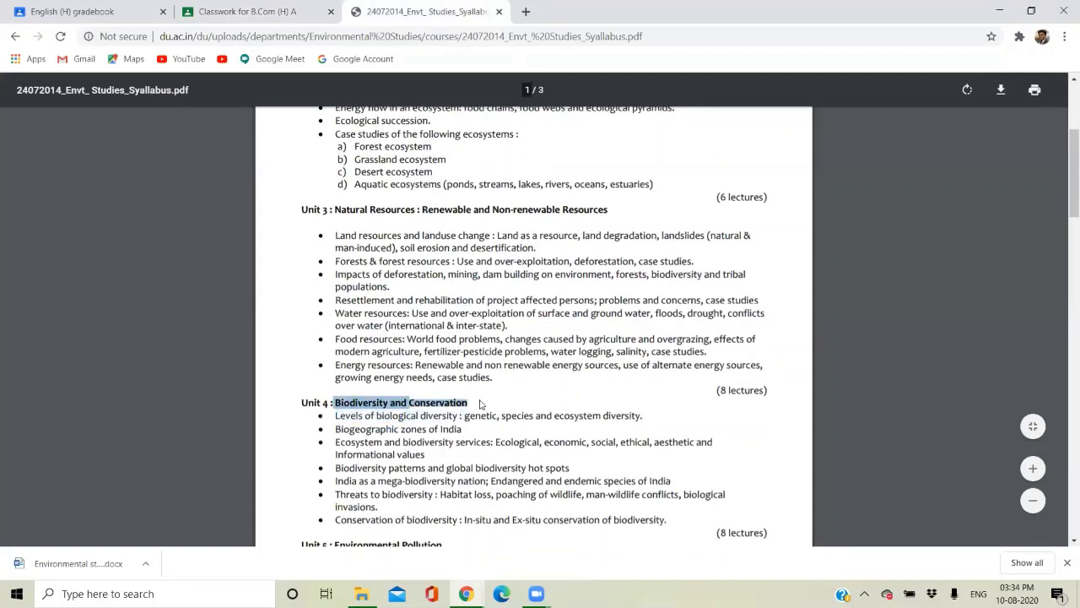
click(292, 10)
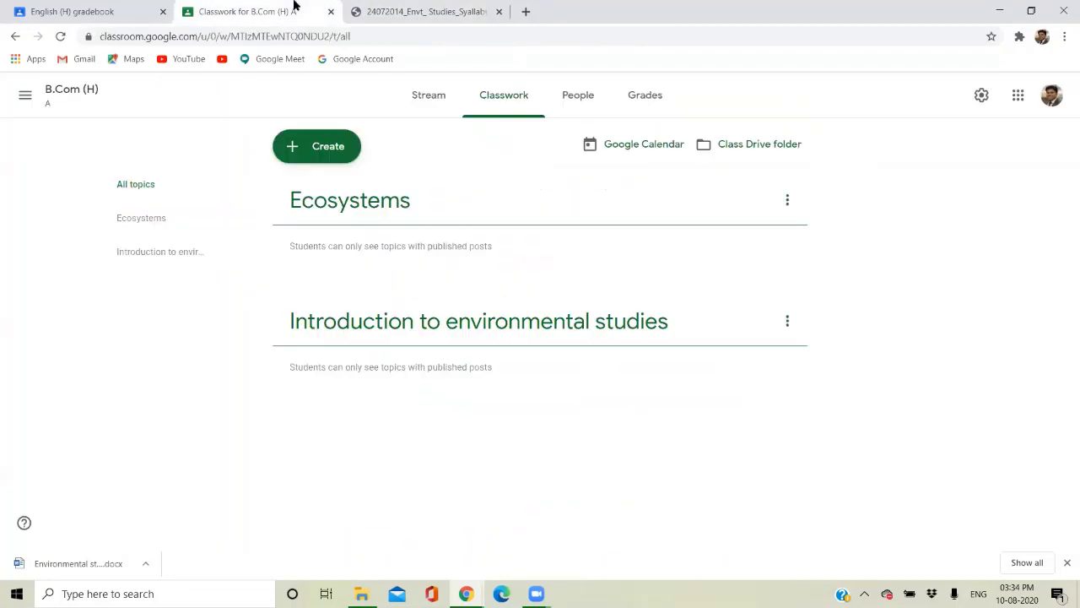
click(295, 148)
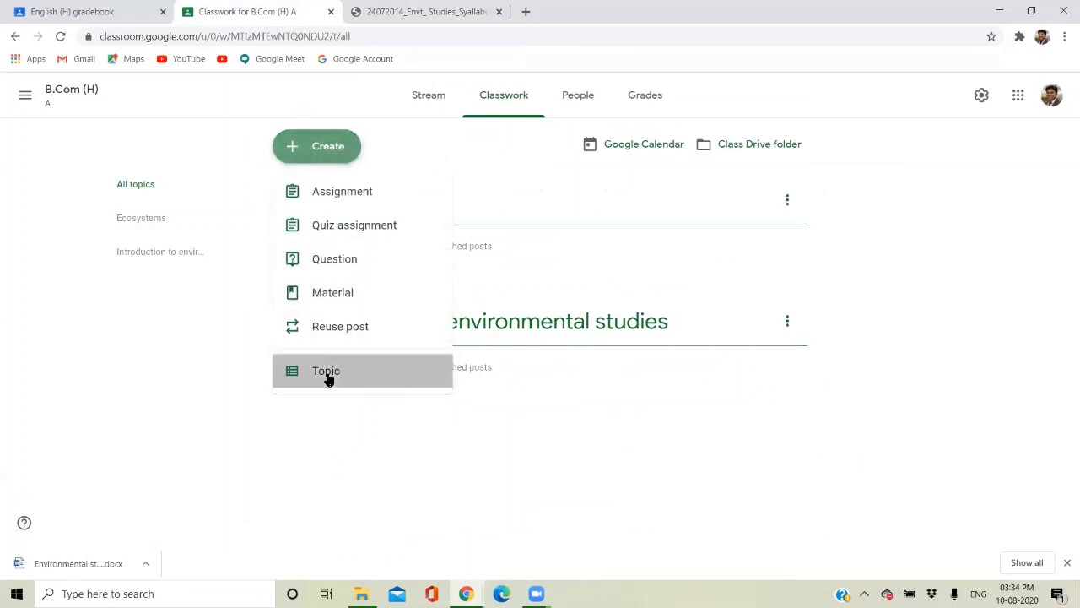
click(340, 376)
key(ctrl+v)
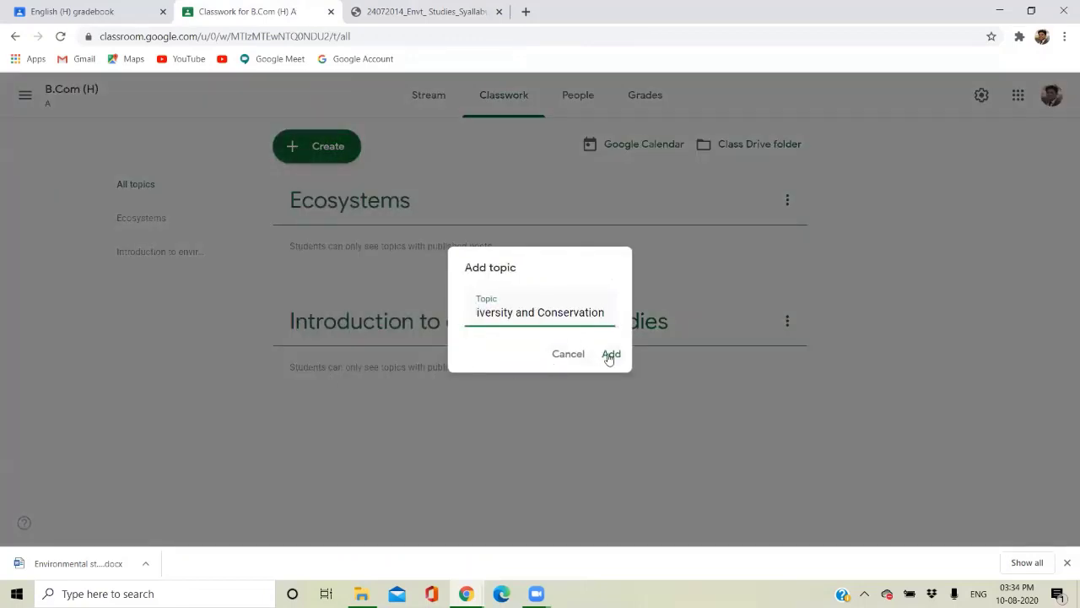
click(609, 356)
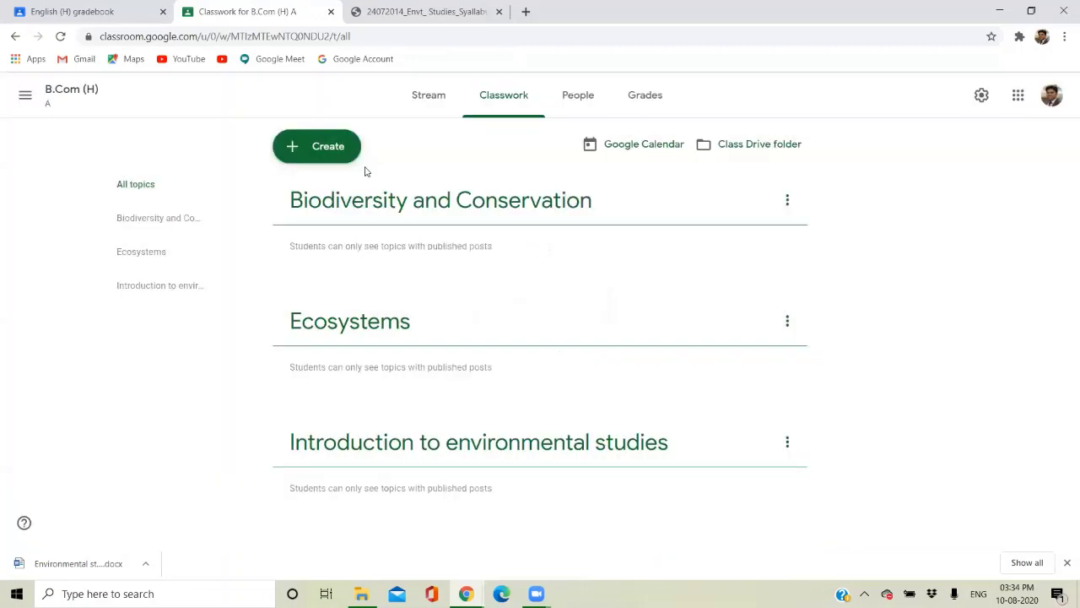
Add a topic named 'Pollution'.
click(326, 157)
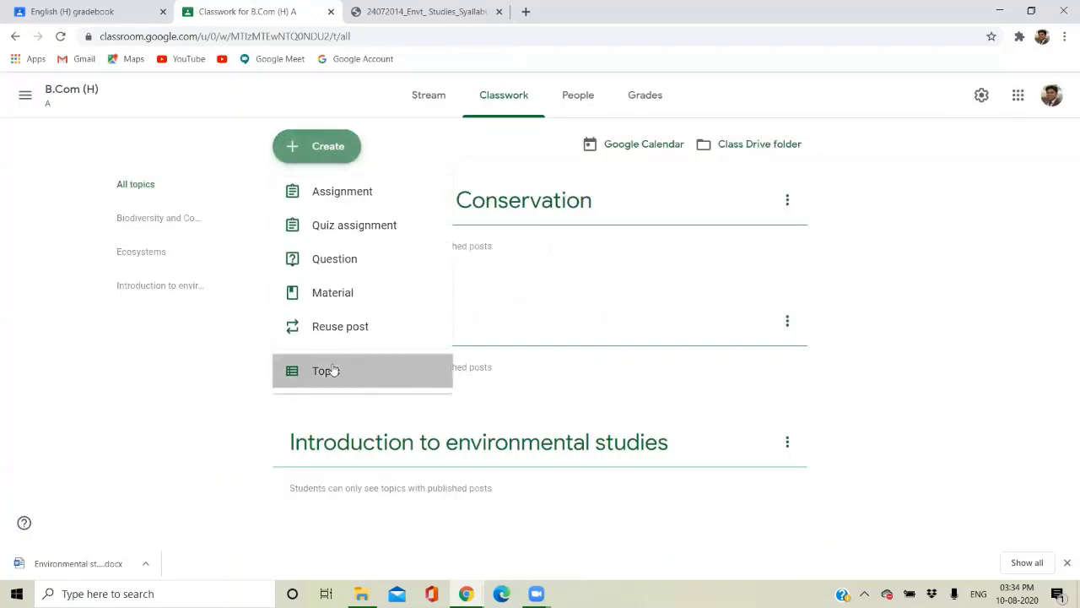
click(333, 371)
text(Pollution)
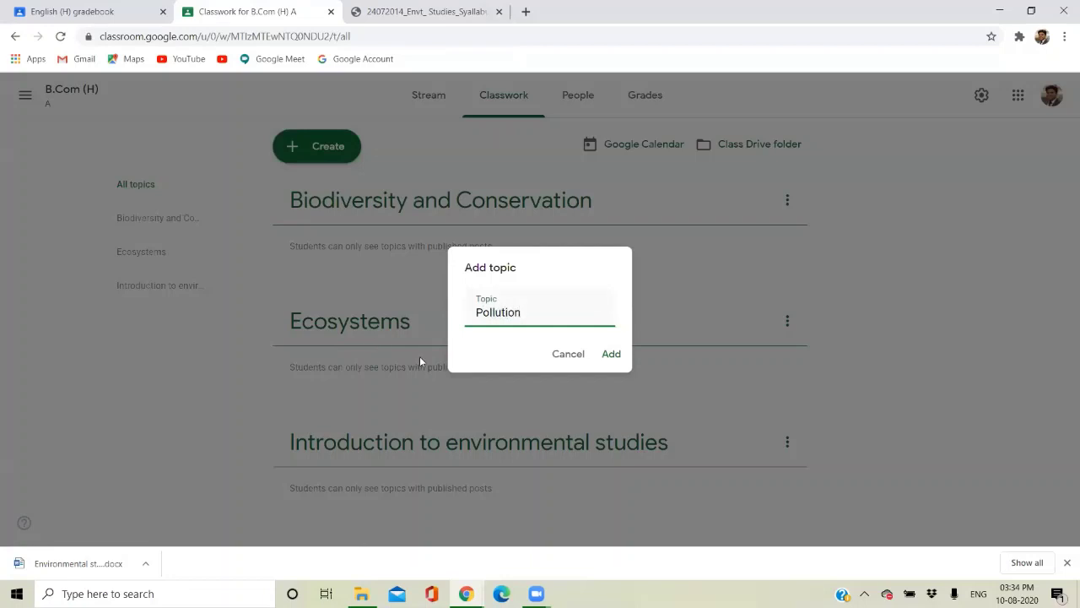
click(609, 353)
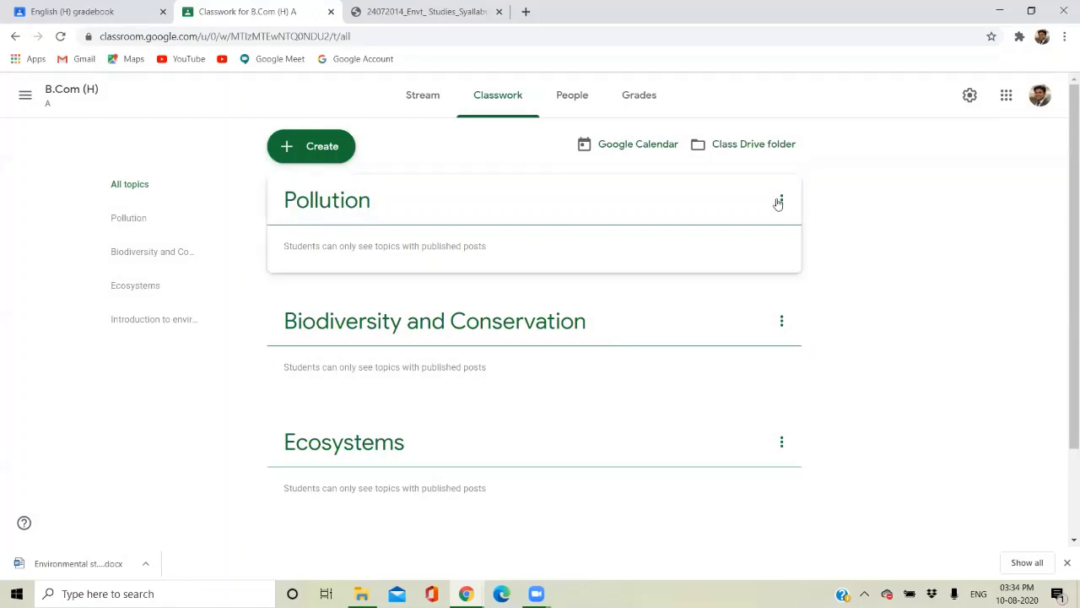
Move 'Introduction to environmental studies' up past Ecosystems, Biodiversity and Conservation, and Pollution.
scroll(783, 222, down, 2)
scroll(784, 222, up, 2)
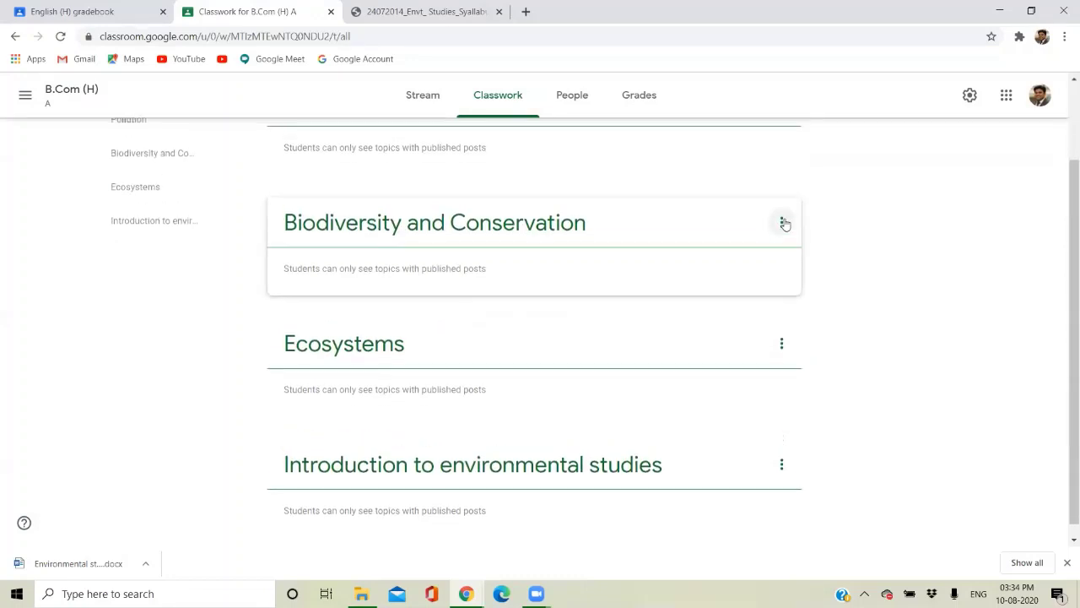
scroll(784, 222, down, 2)
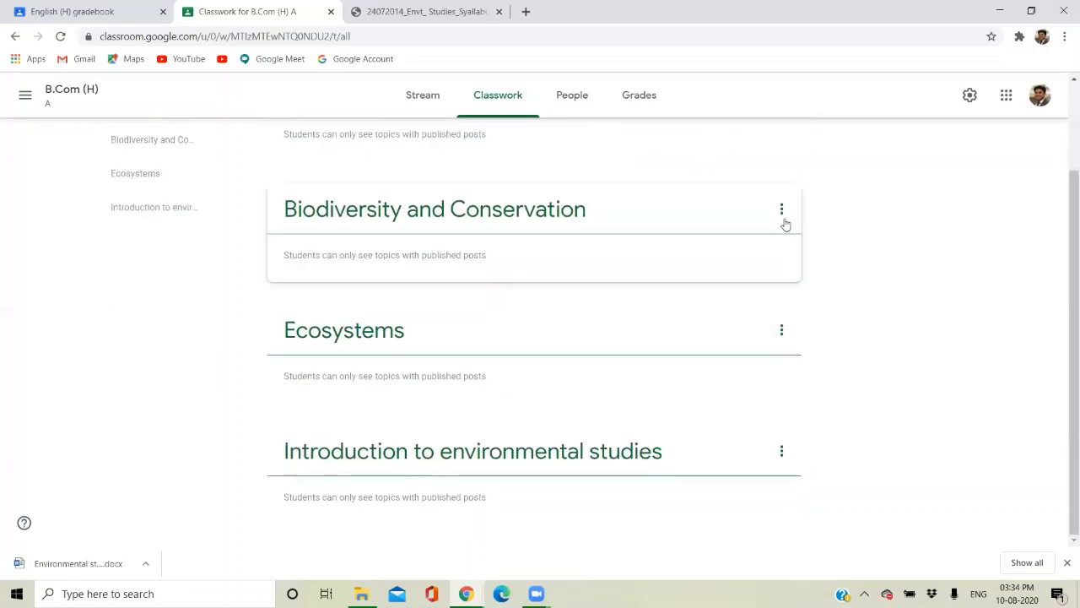
click(779, 451)
click(741, 498)
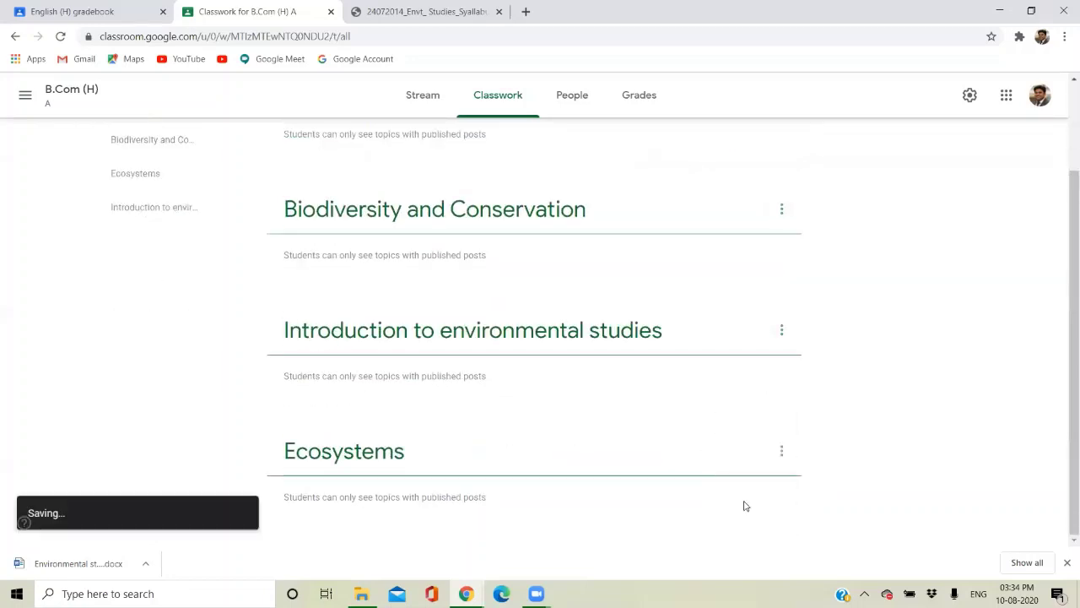
click(781, 330)
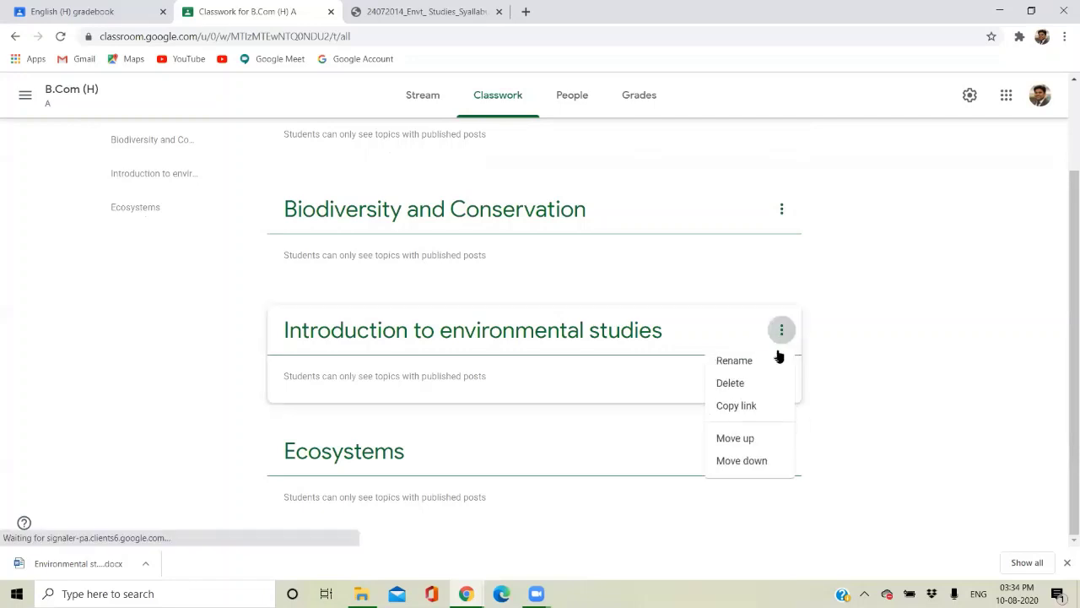
click(735, 439)
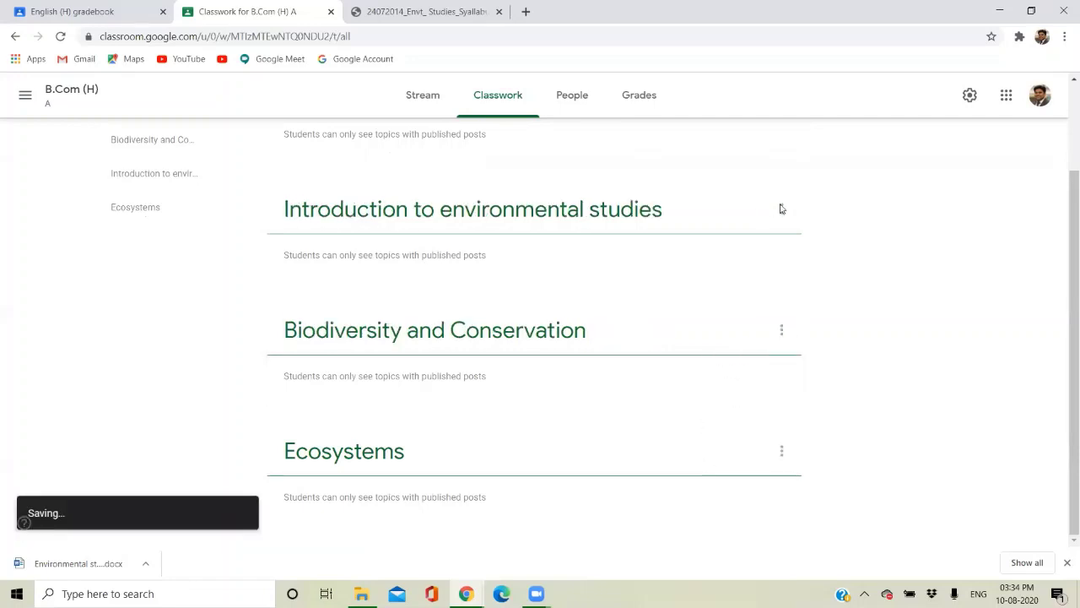
click(781, 208)
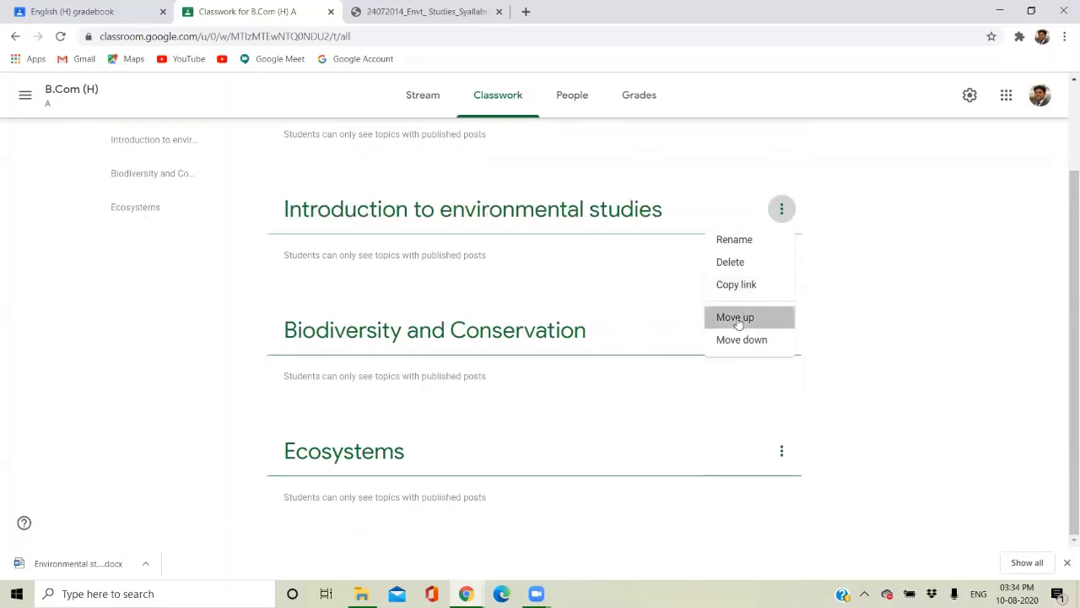
click(735, 318)
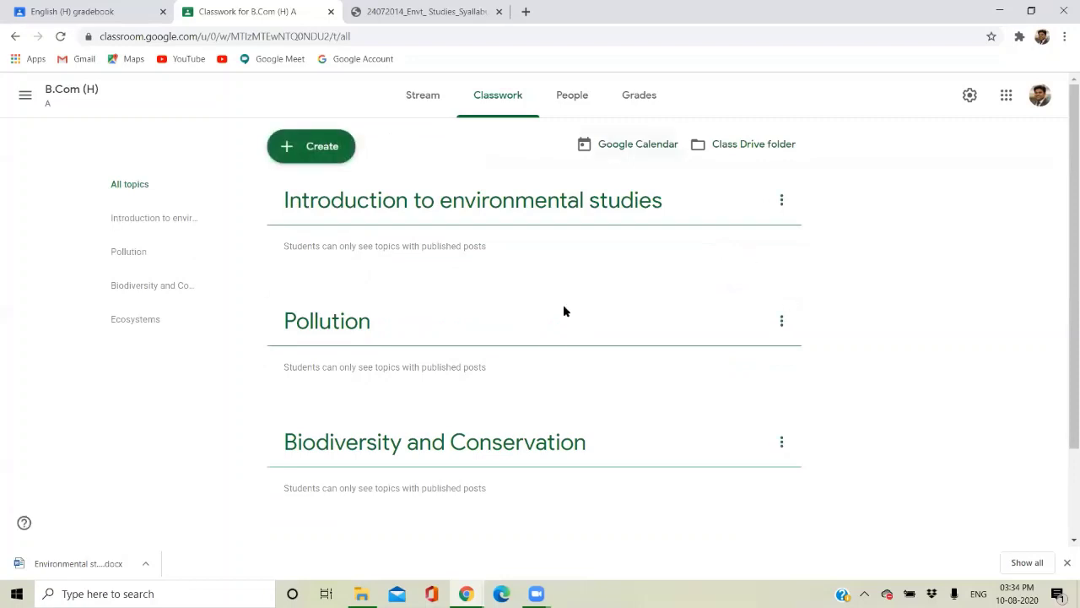
click(781, 203)
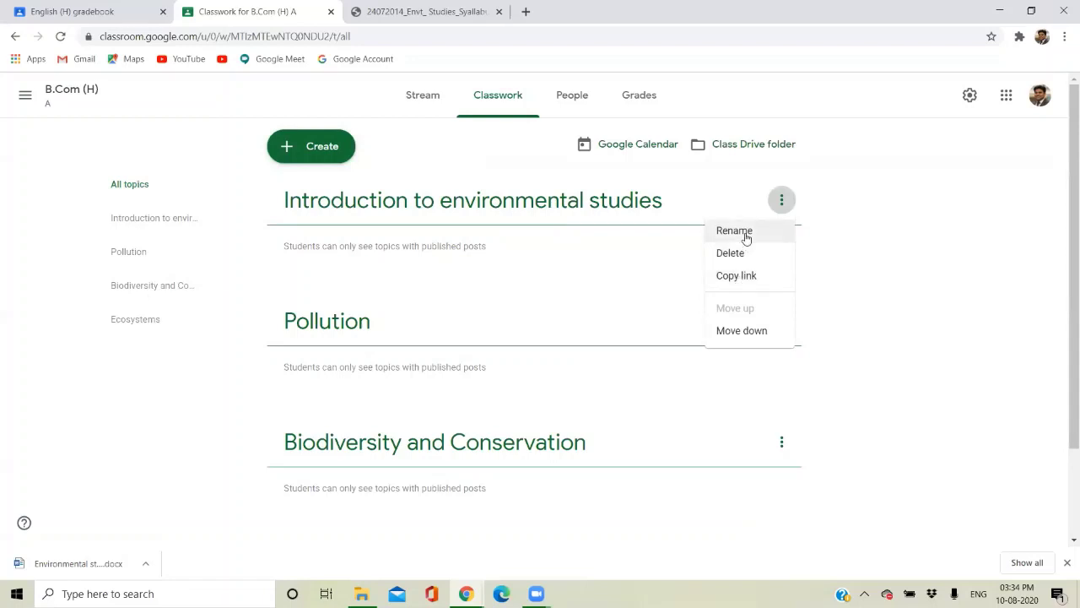
click(166, 392)
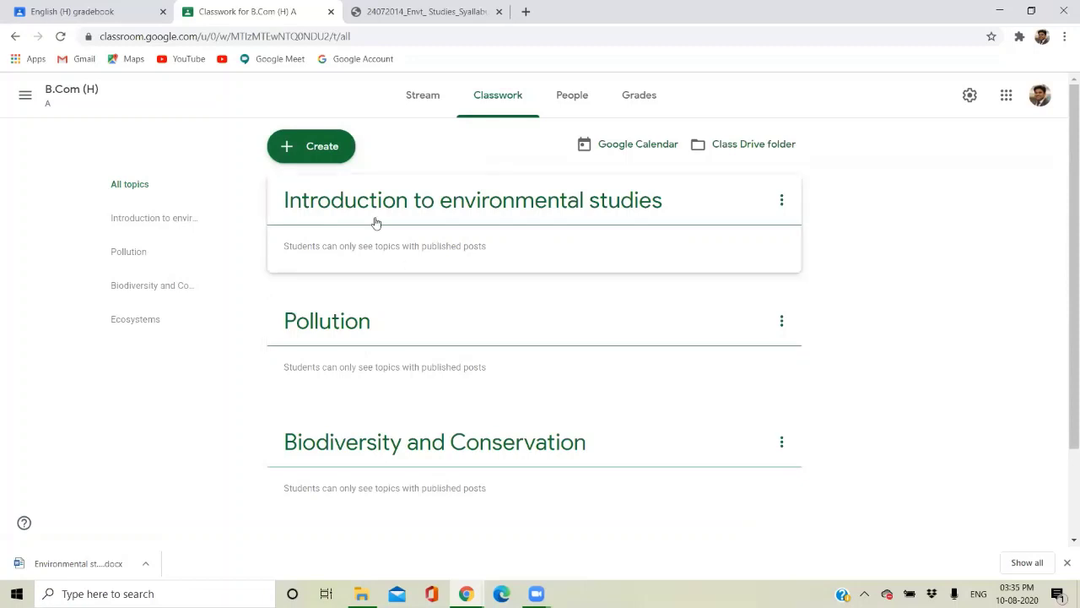
Start a new Material post from the Create menu.
click(314, 154)
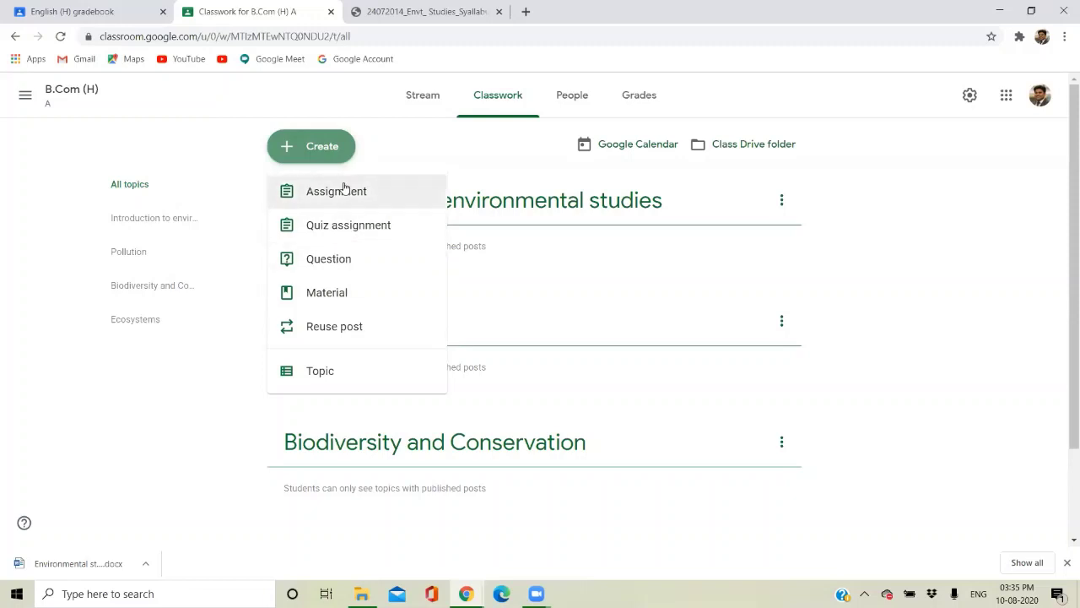
click(337, 293)
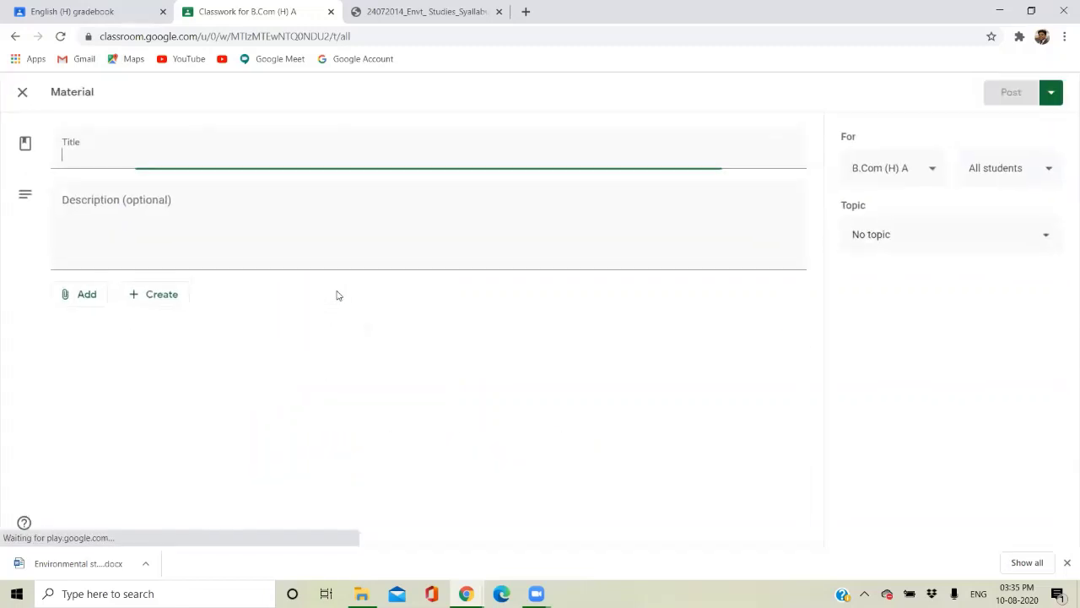
click(20, 92)
click(308, 162)
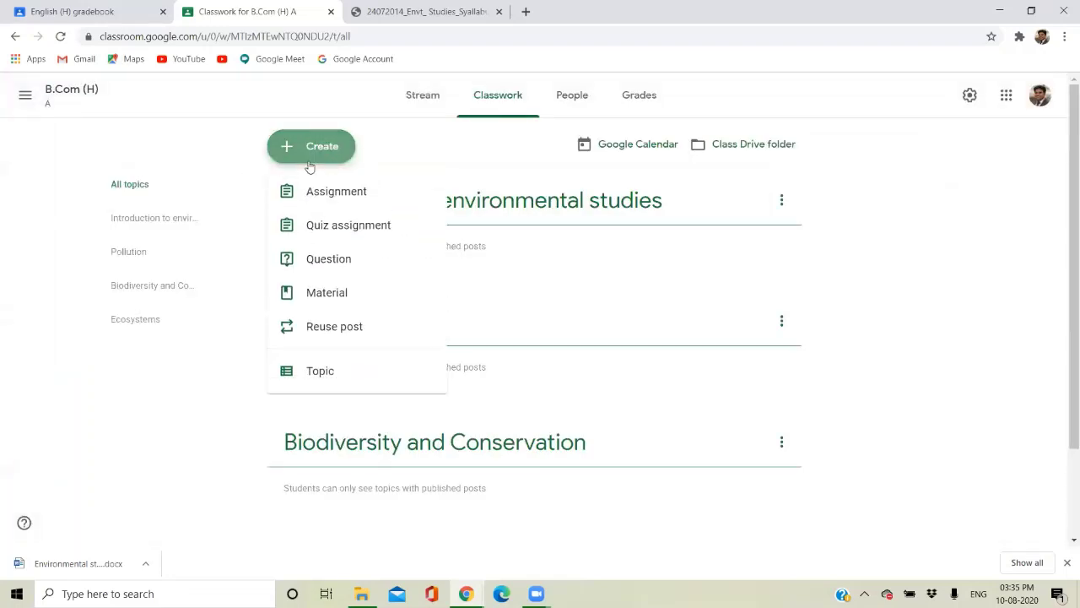
click(336, 296)
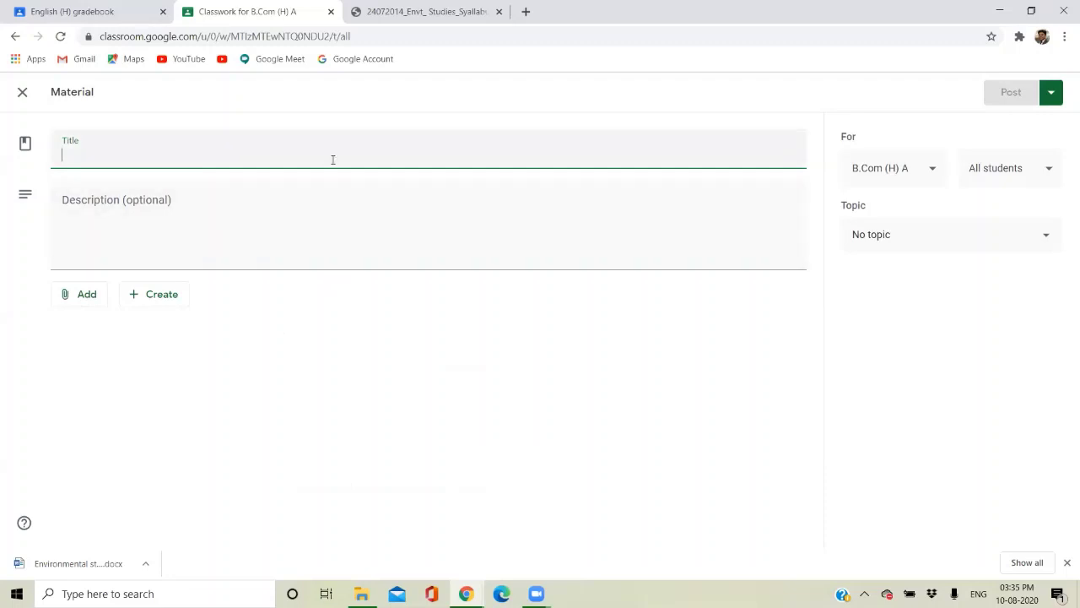
Title it 'What is environmental pollution and its types?' using the Unit 5 syllabus bullet.
click(402, 6)
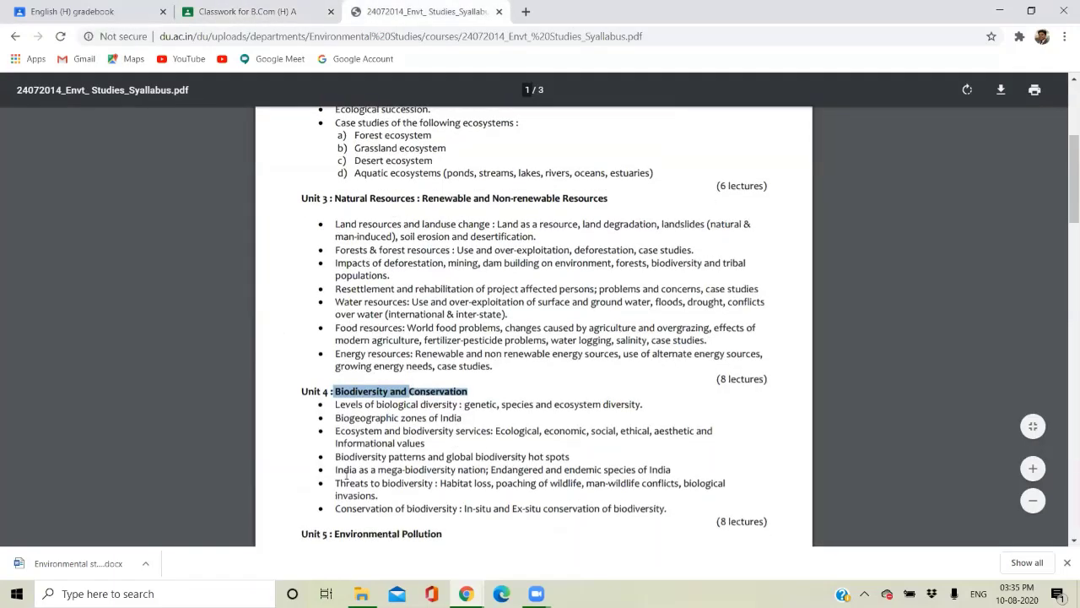
scroll(346, 475, down, 5)
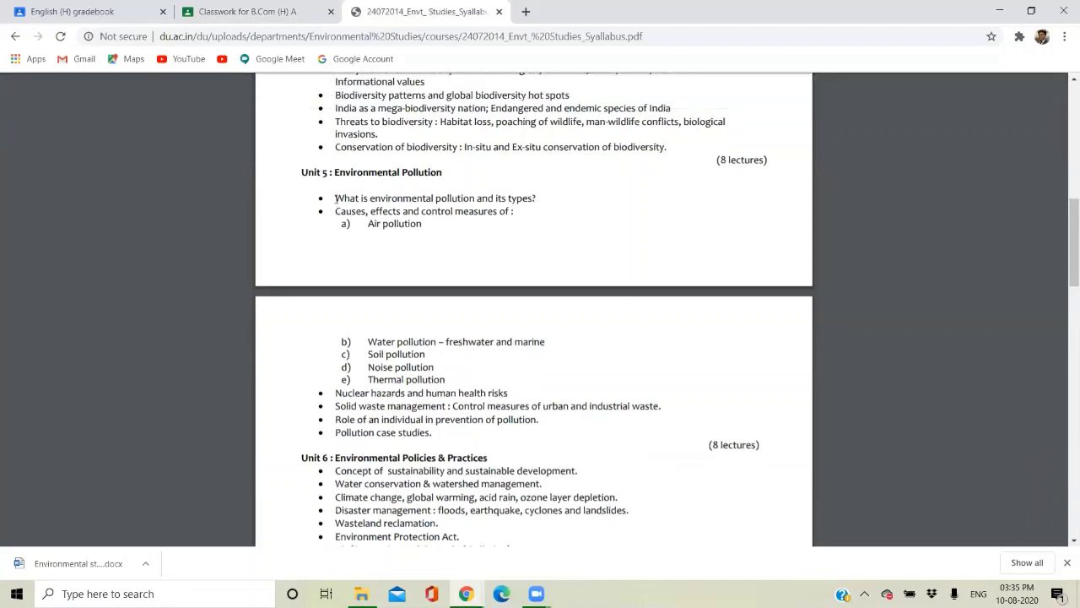
drag(335, 199, 533, 197)
key(ctrl+c)
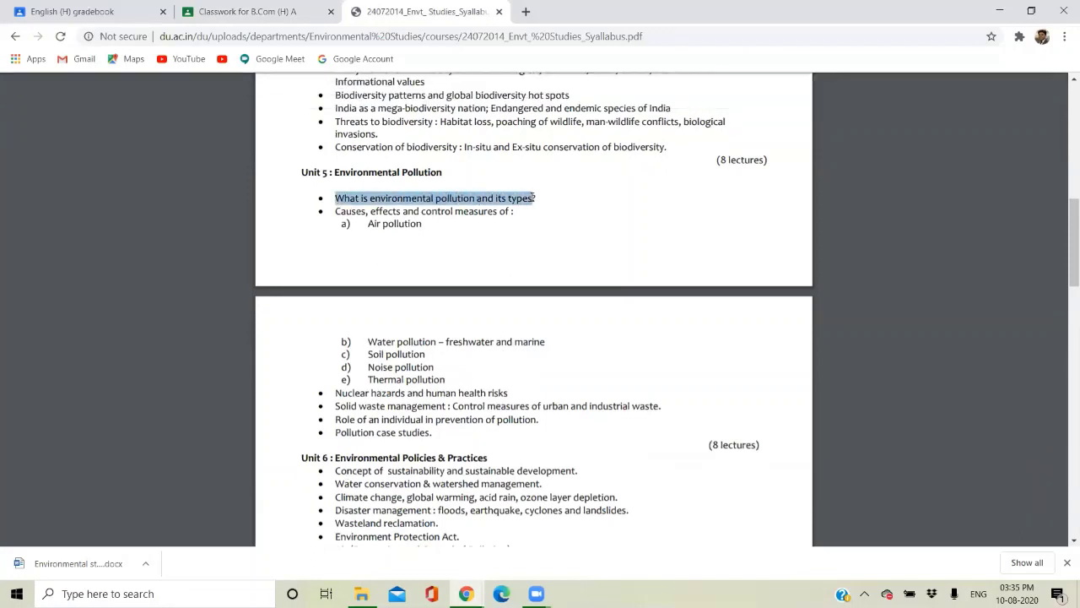
click(301, 9)
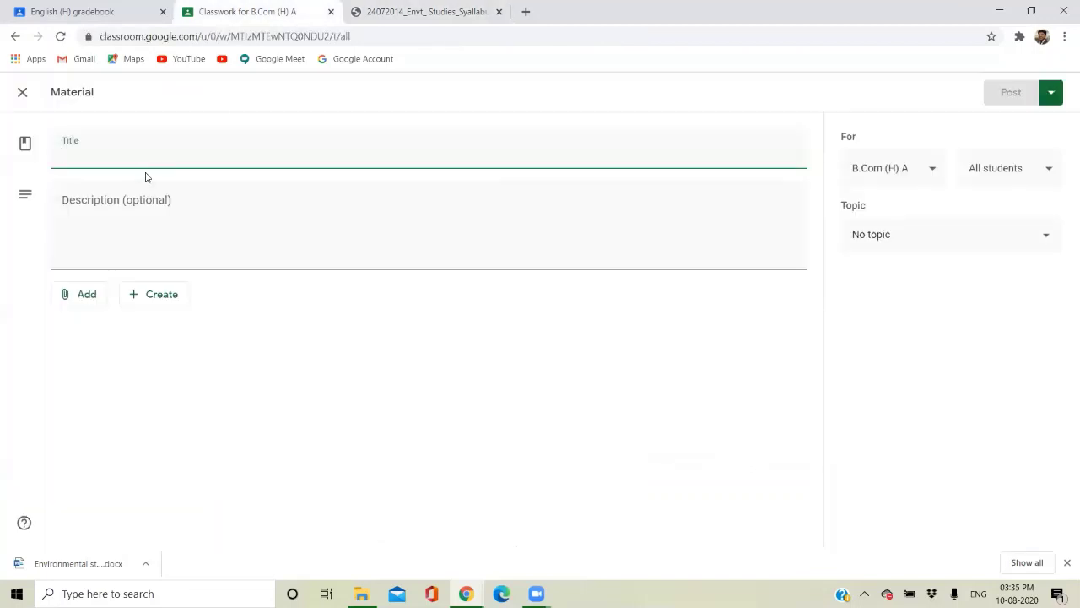
key(ctrl+v)
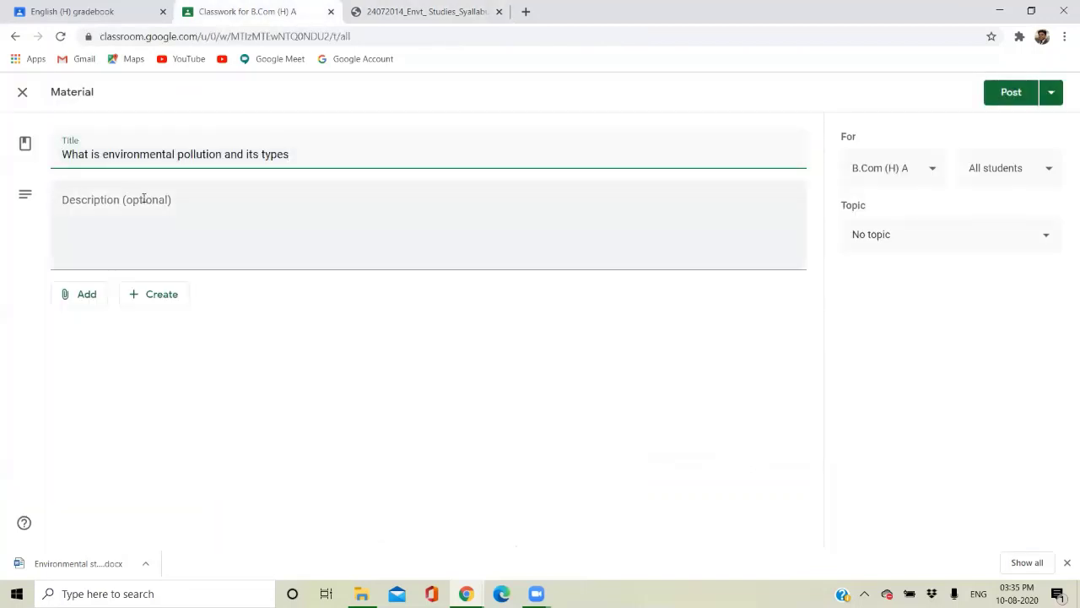
click(144, 194)
text(?)
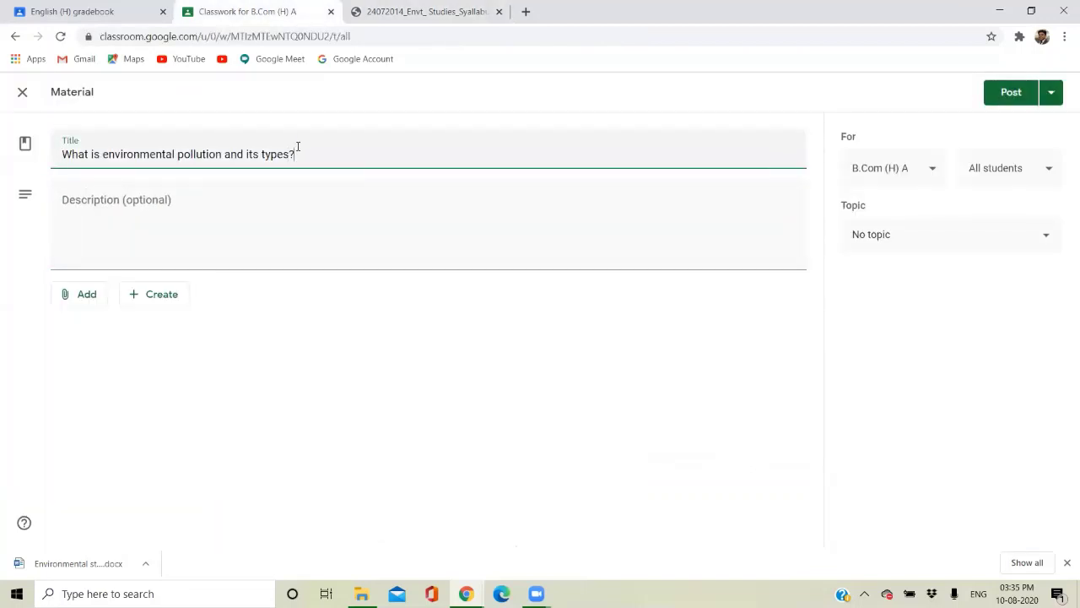
Write the description 'This material involves all the course material involving pollution'.
click(223, 230)
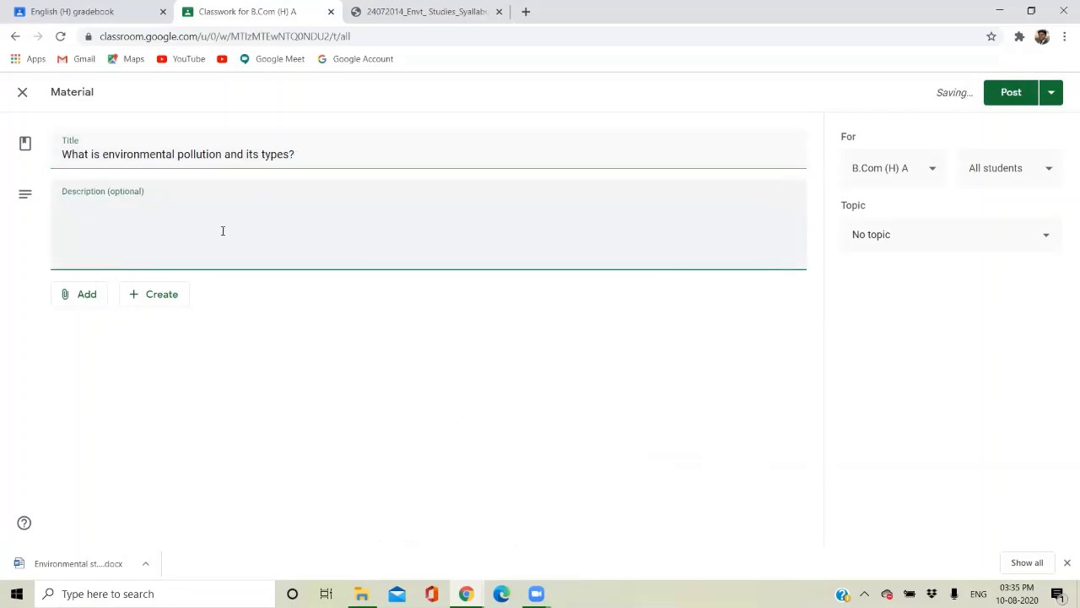
text(THis m)
key(BackSpace)
key(BackSpace)
key(BackSpace)
text(his material involves)
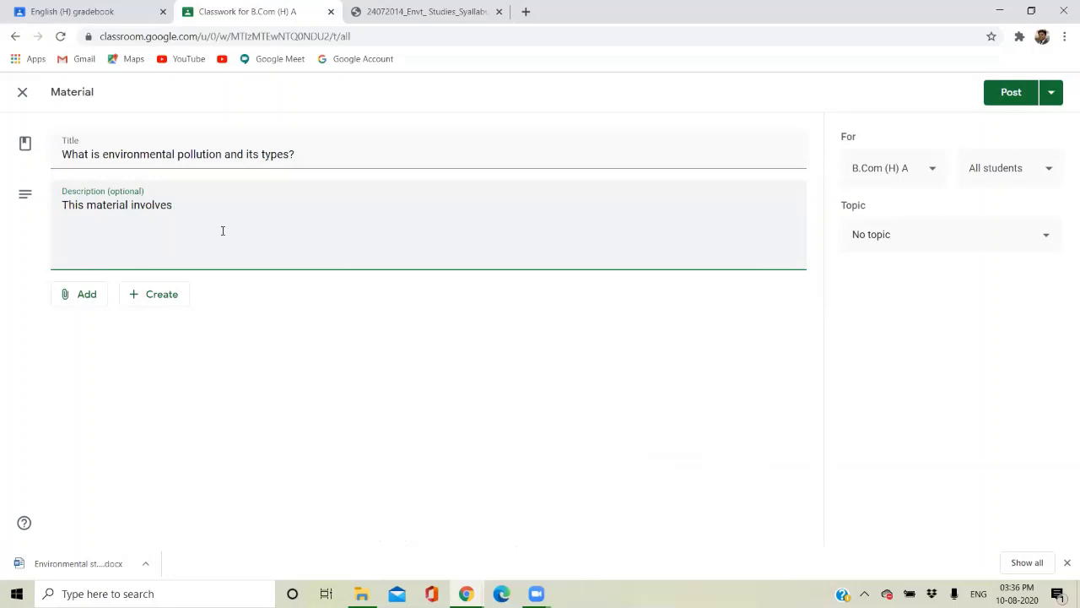
text( all the course material involving pollution)
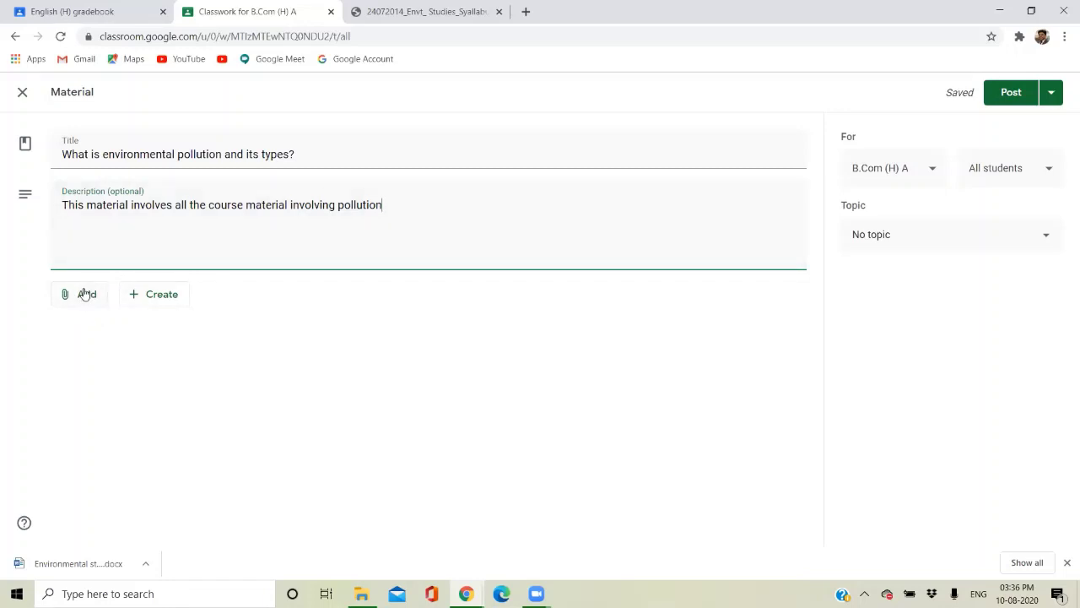
click(85, 293)
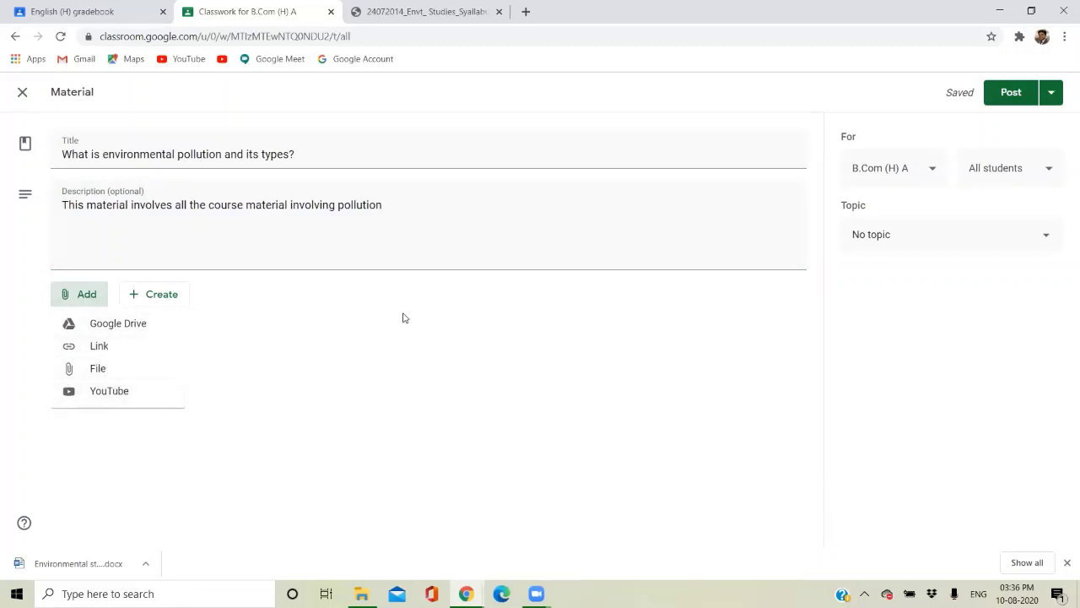
Keep the material for B.Com (H) A and all students, and assign it the Pollution topic.
click(87, 278)
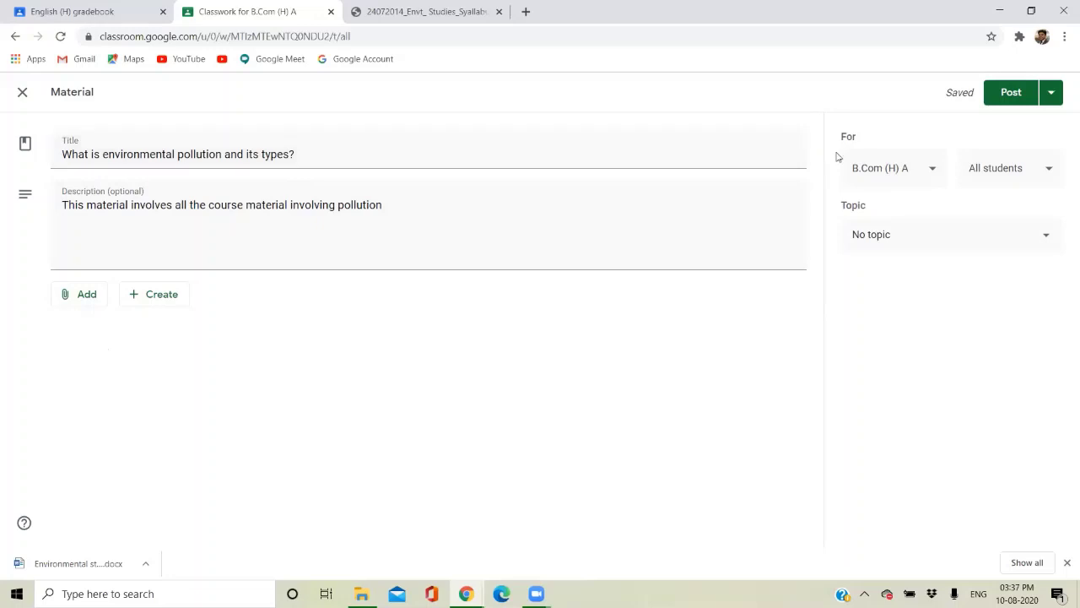
click(912, 174)
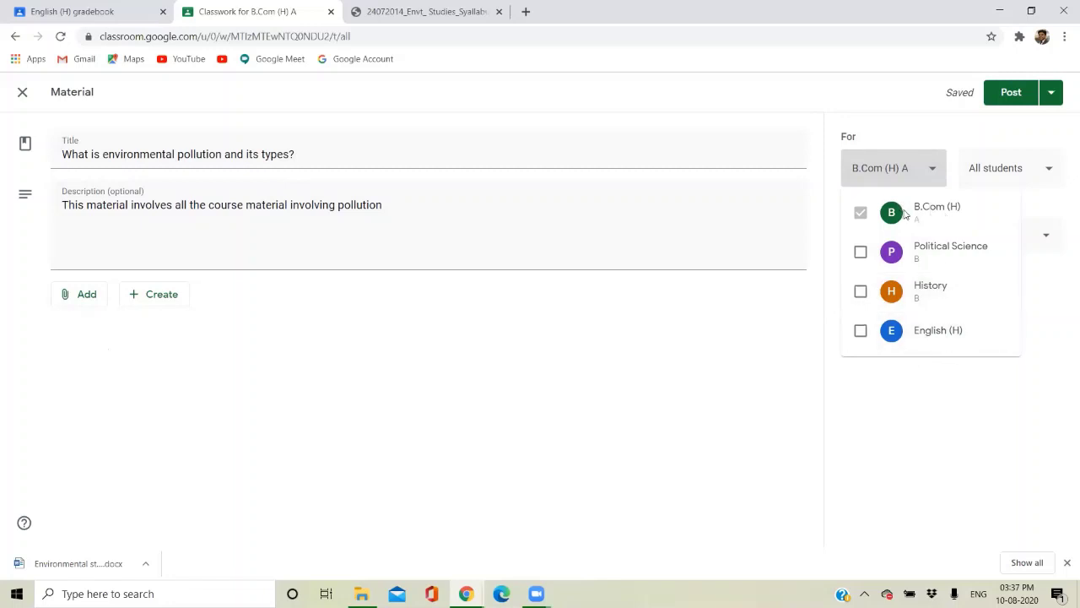
click(930, 167)
click(989, 184)
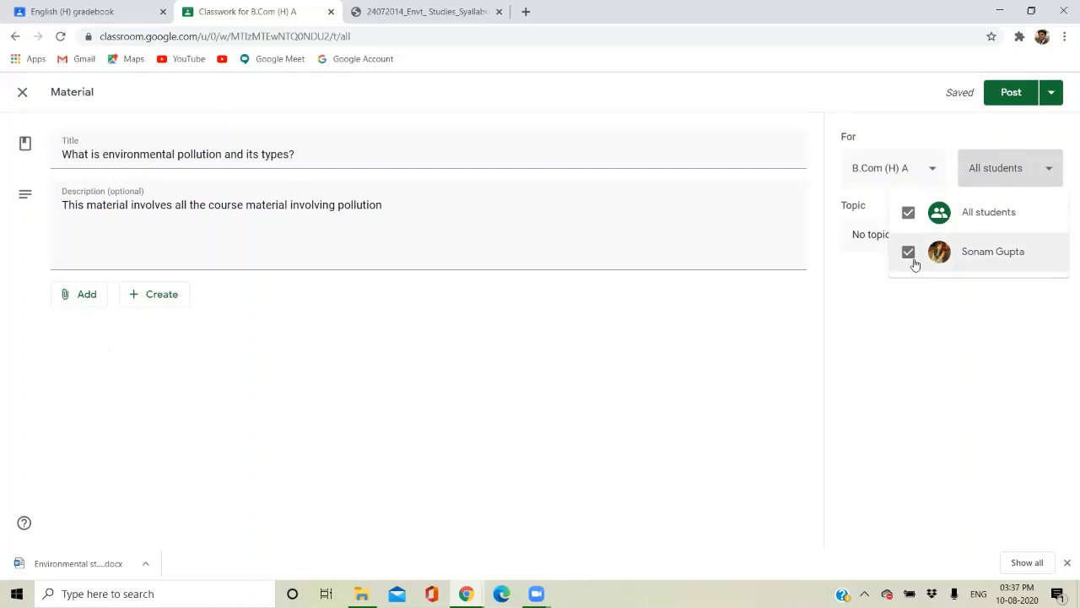
click(1024, 169)
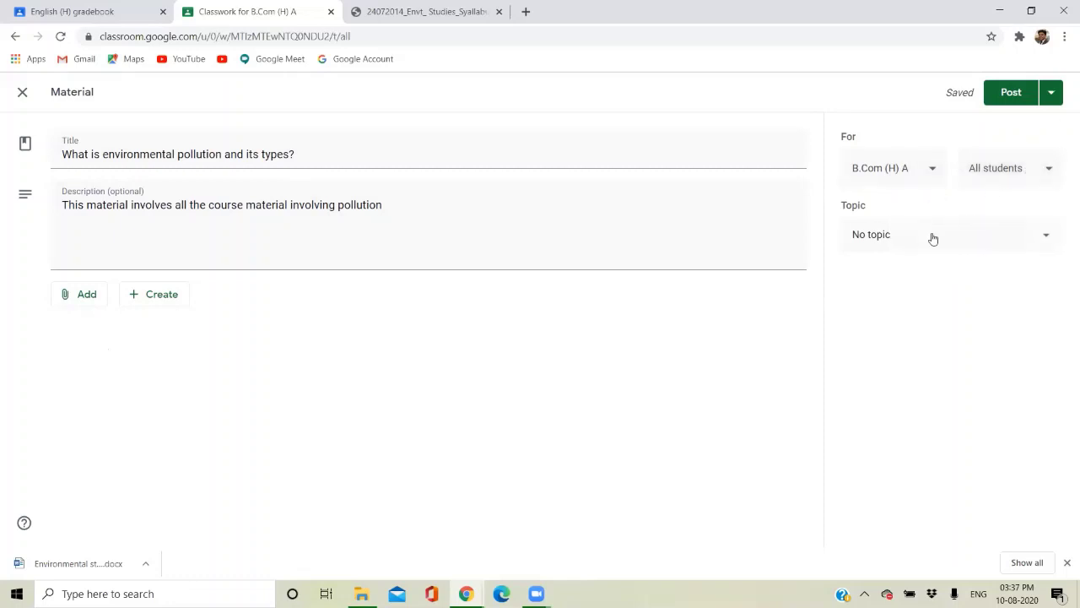
click(933, 239)
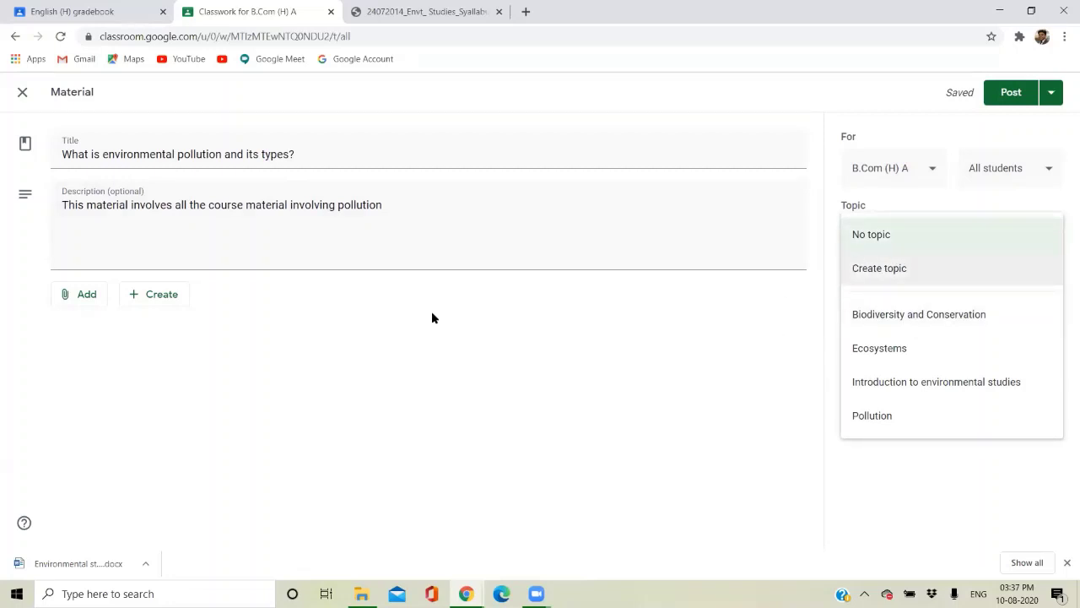
click(893, 419)
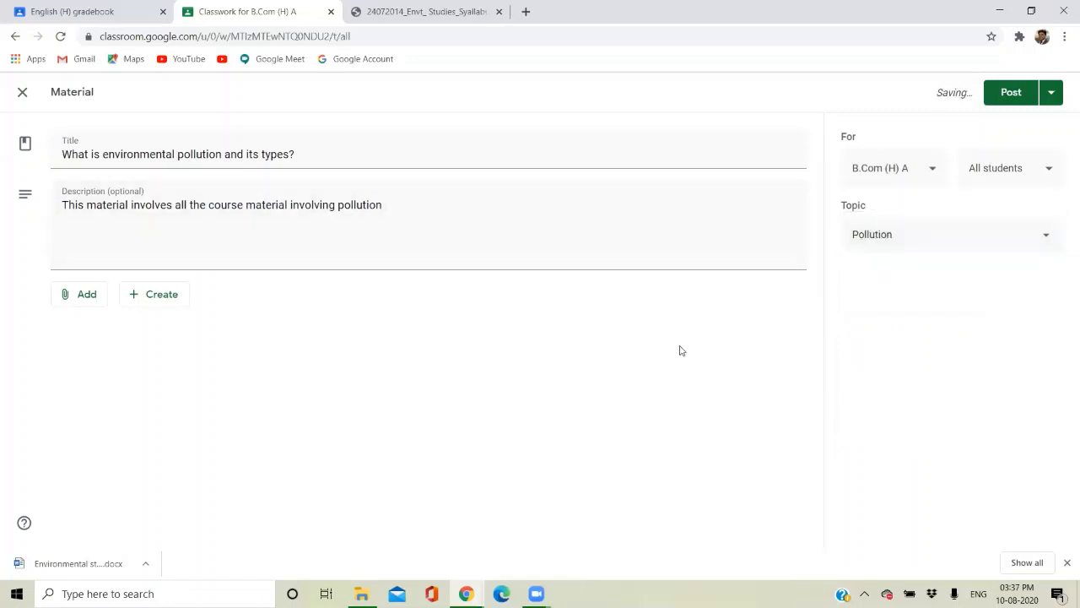
click(88, 307)
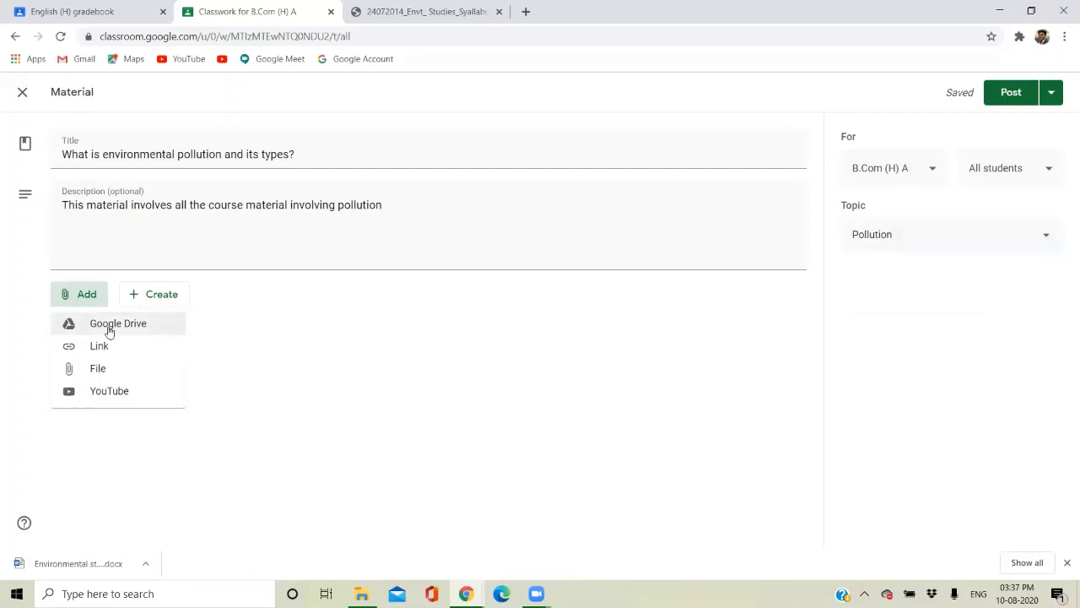
Attach material 1 english.pdf from Drive's Classroom > English (H) folder, then choose to add a link.
click(109, 330)
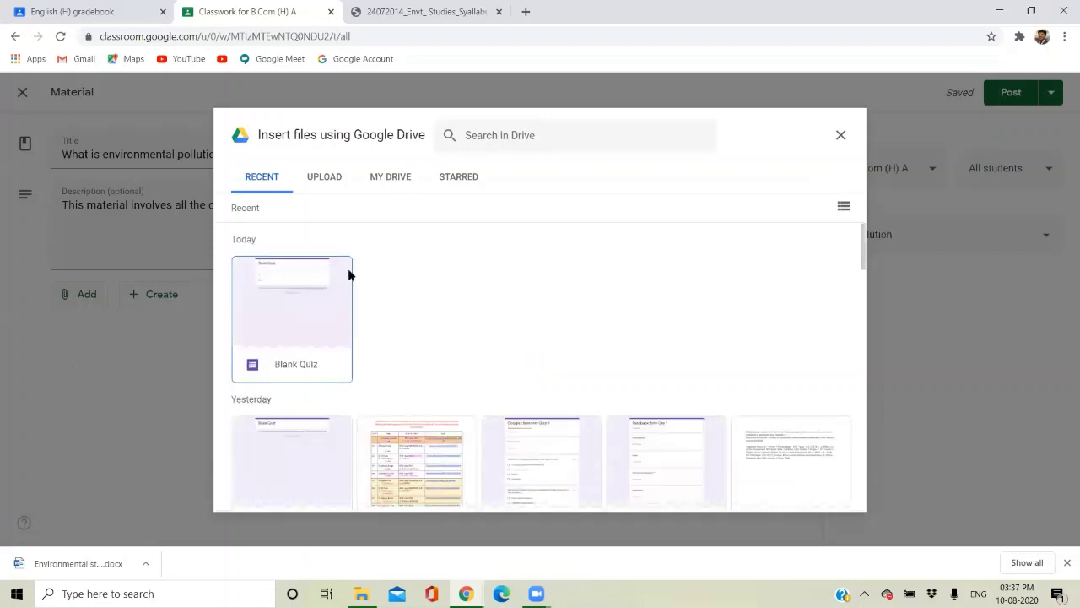
click(392, 184)
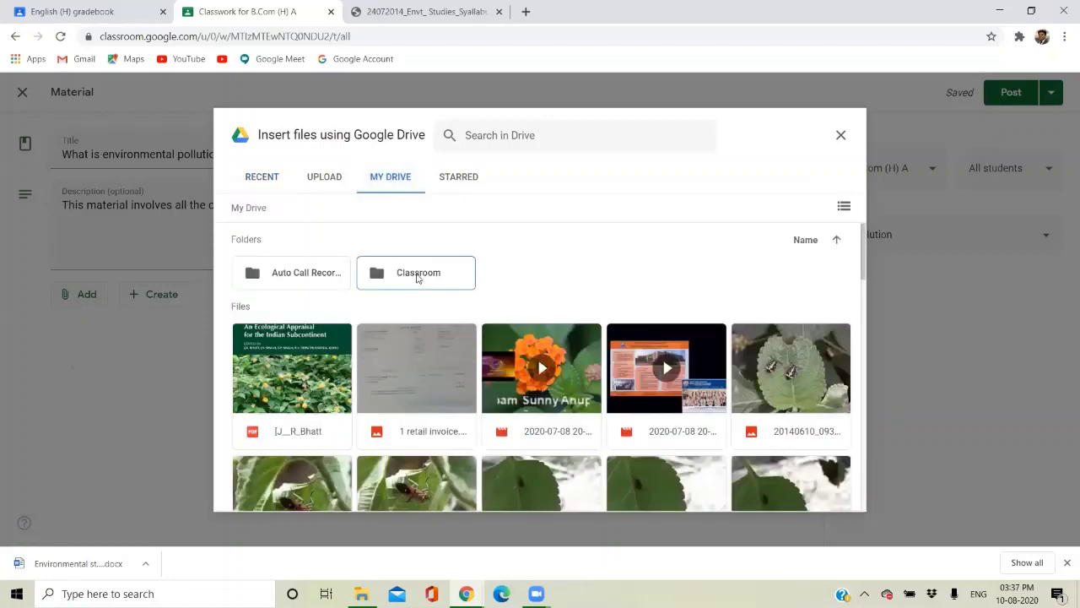
double_click(418, 278)
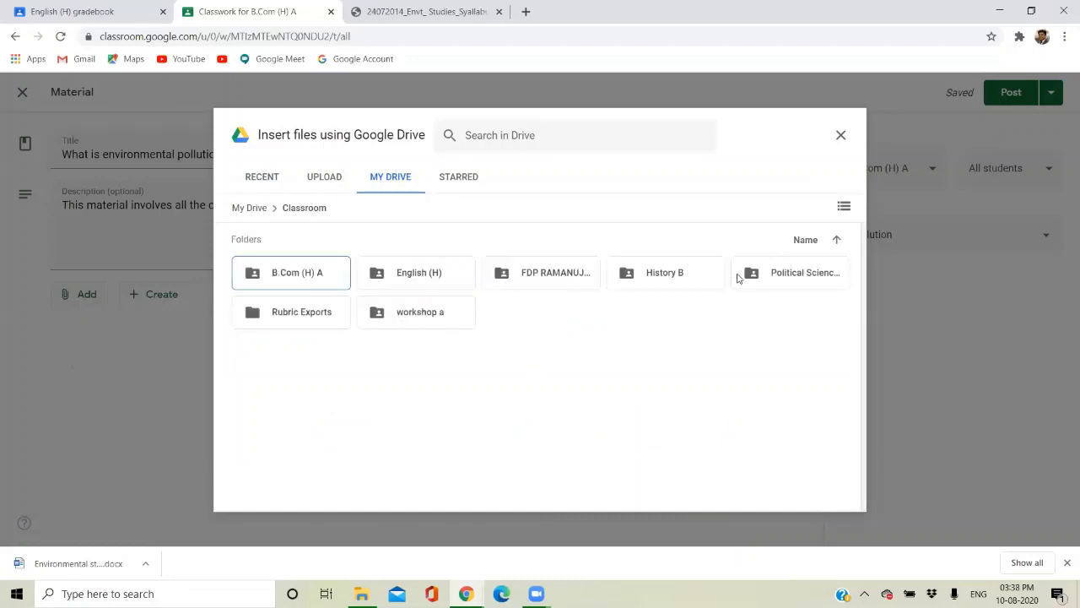
double_click(422, 272)
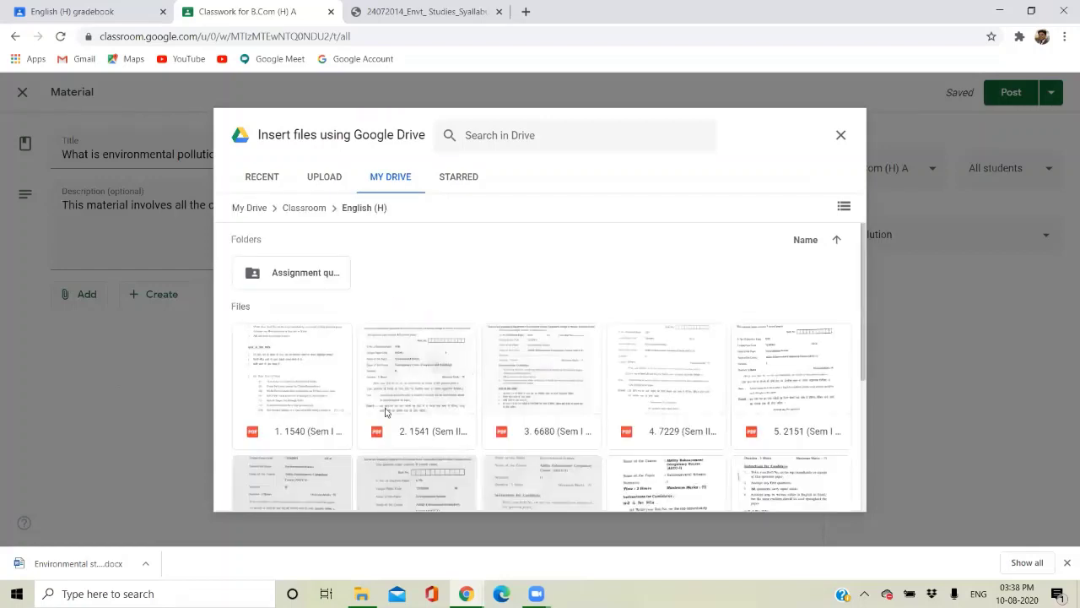
scroll(385, 412, down, 4)
click(422, 396)
double_click(422, 396)
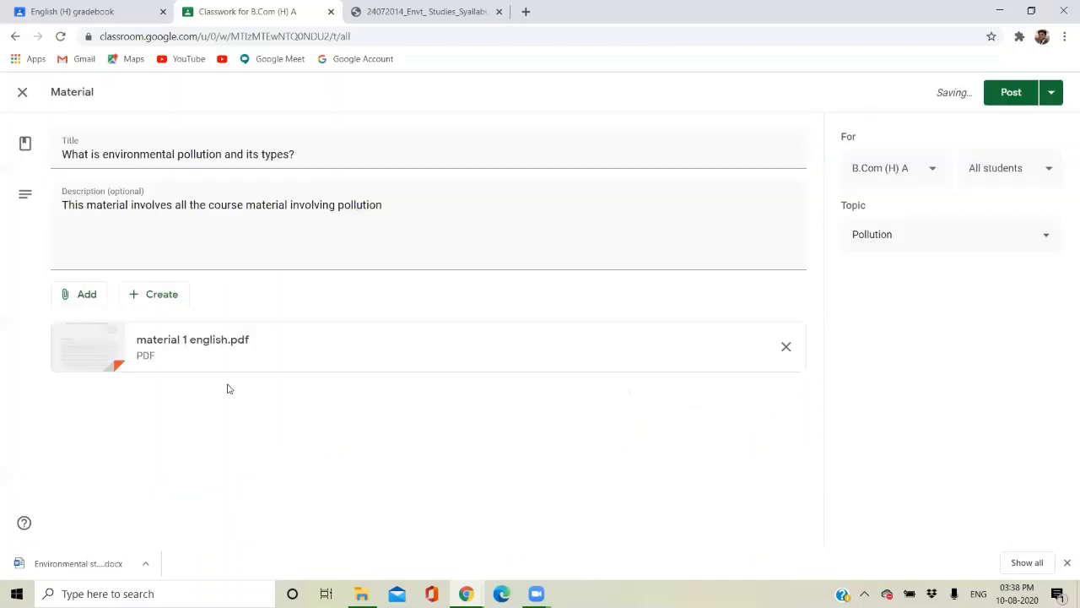
click(87, 294)
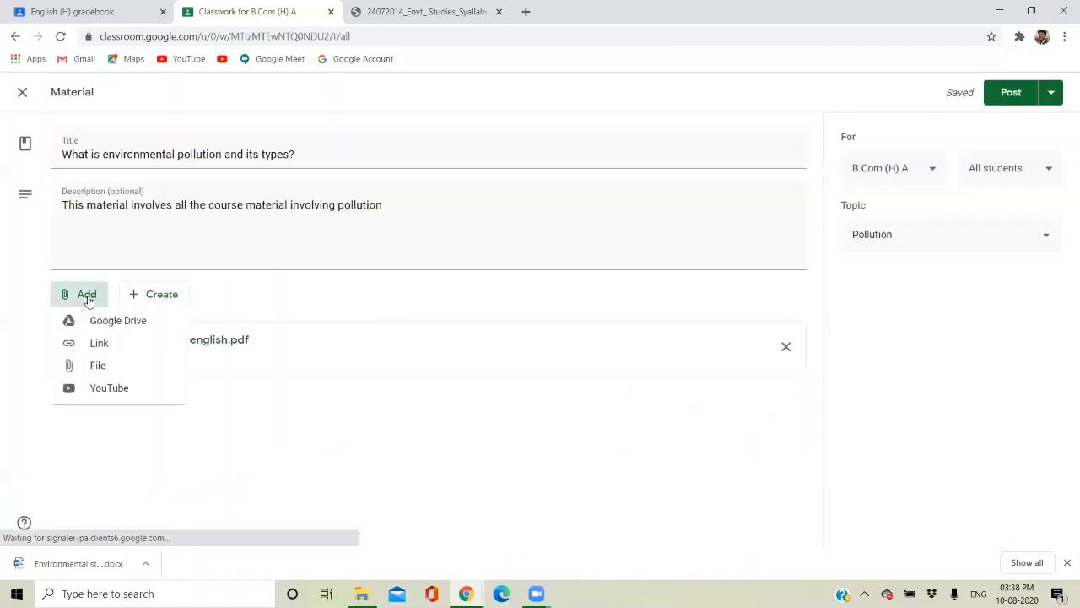
click(100, 346)
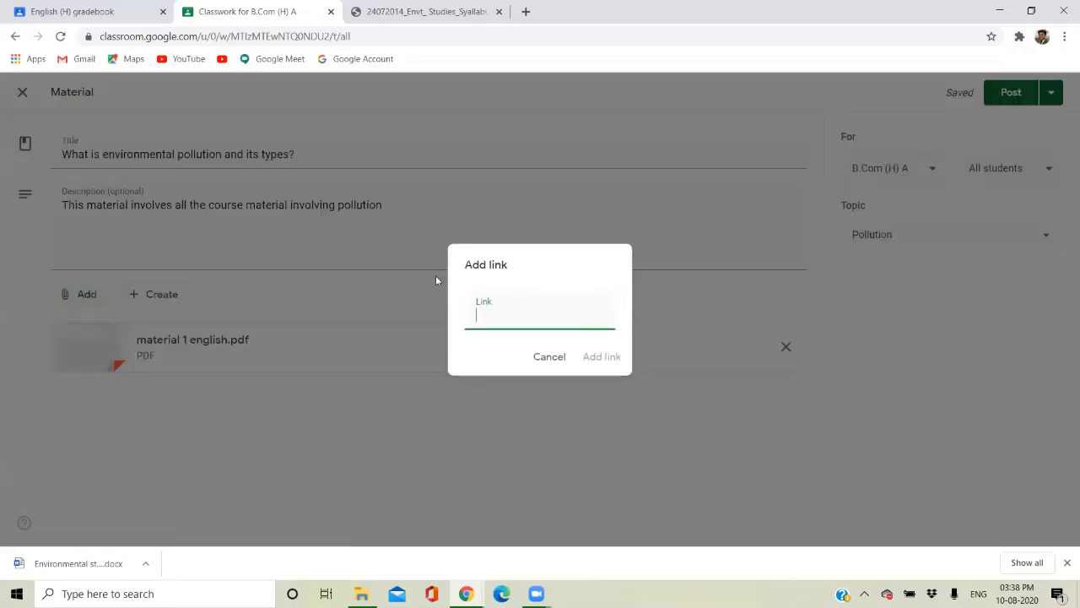
Open cpcbenvis.nic.in in a new tab and paste its address into the material's link field.
click(525, 11)
text(cpcb)
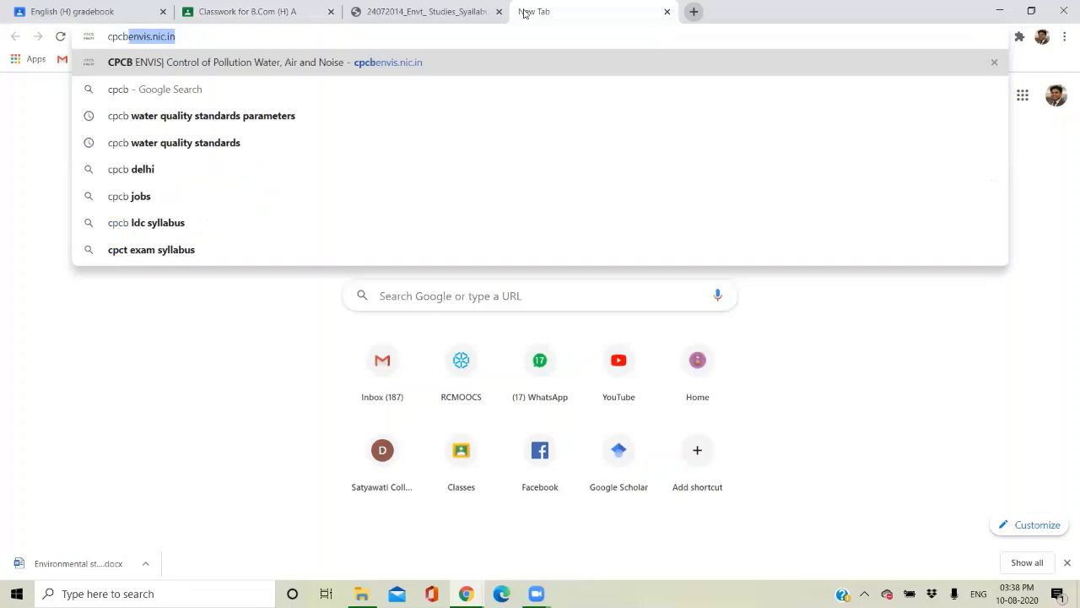
key(BackSpace)
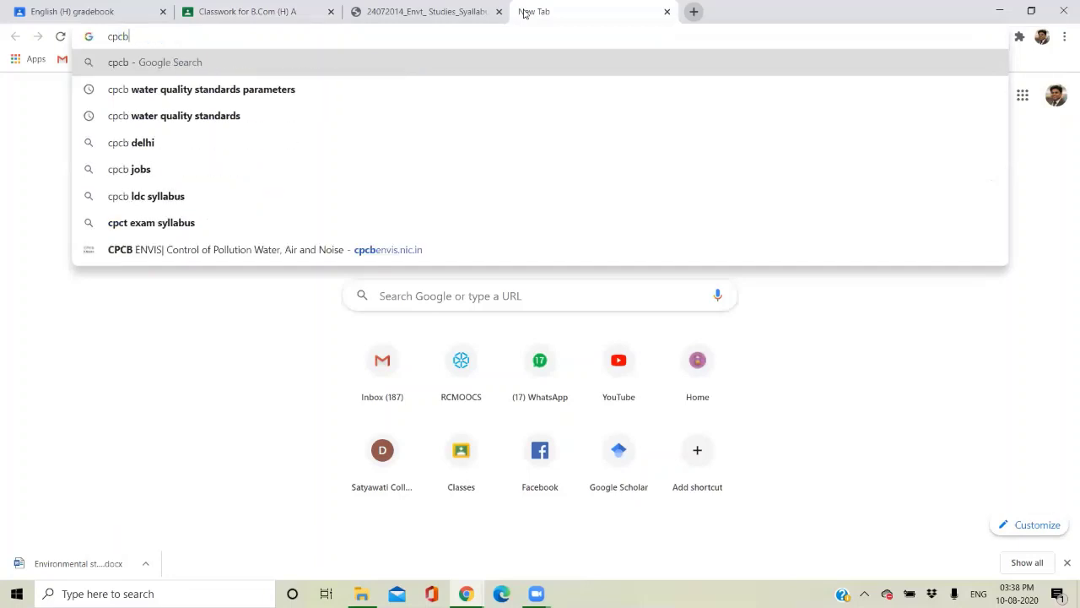
key(BackSpace)
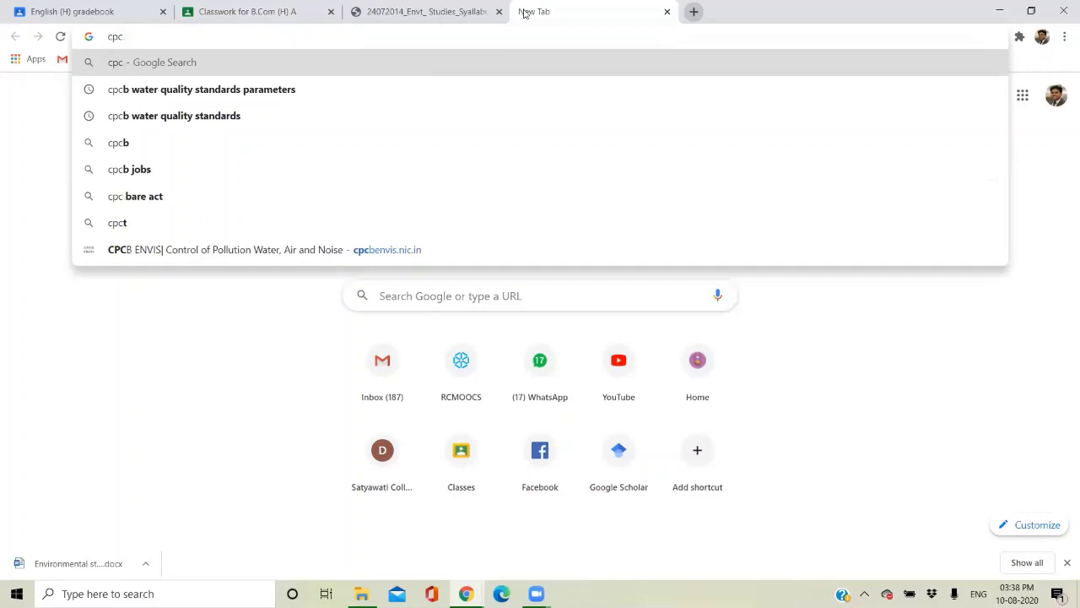
text(b)
key(Return)
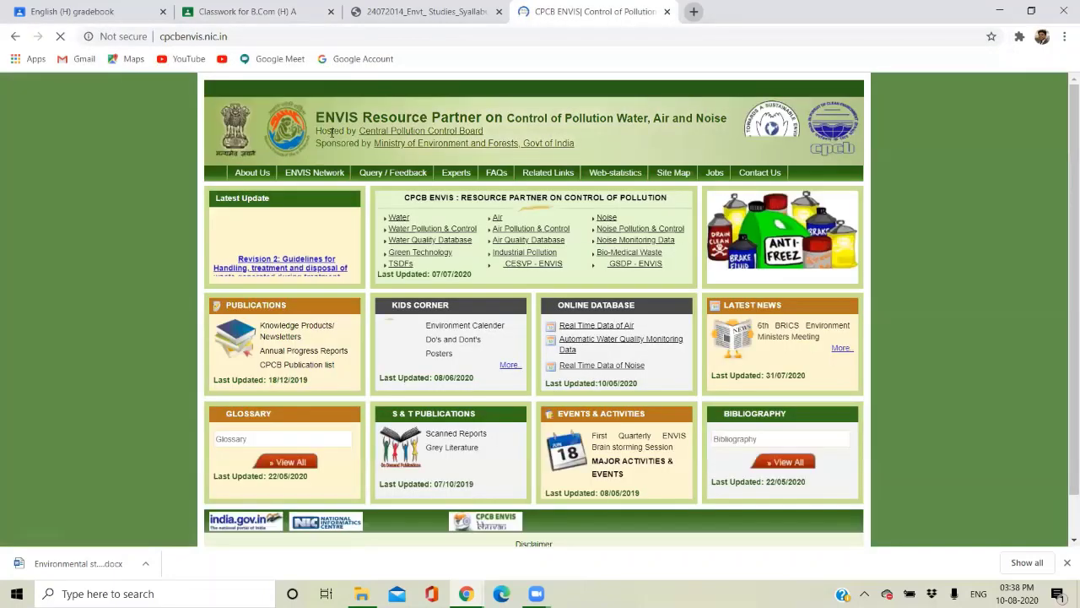
click(227, 39)
key(ctrl+c)
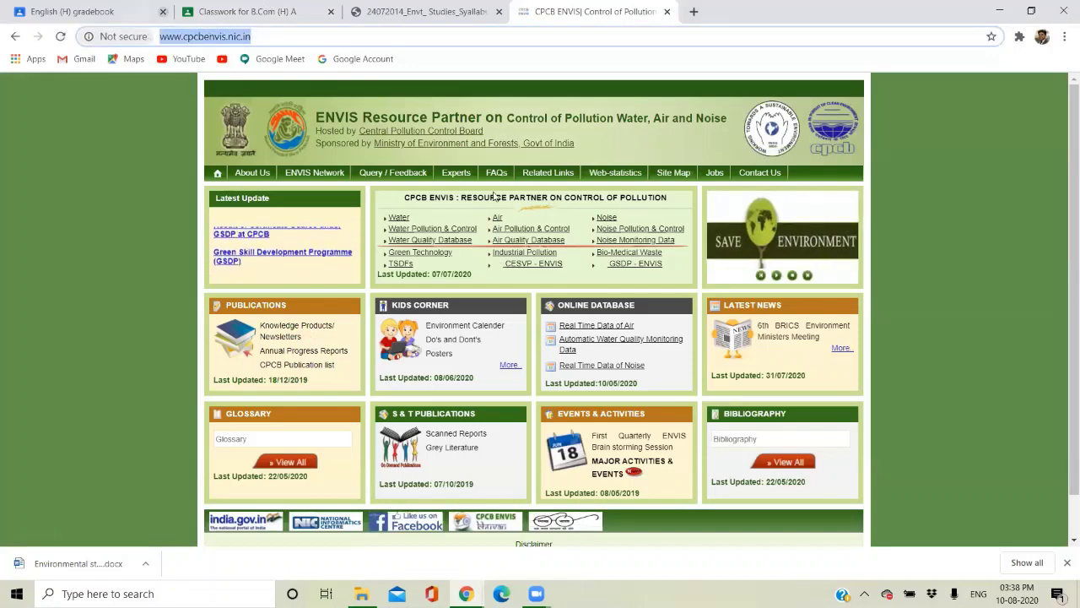
click(253, 11)
key(ctrl+v)
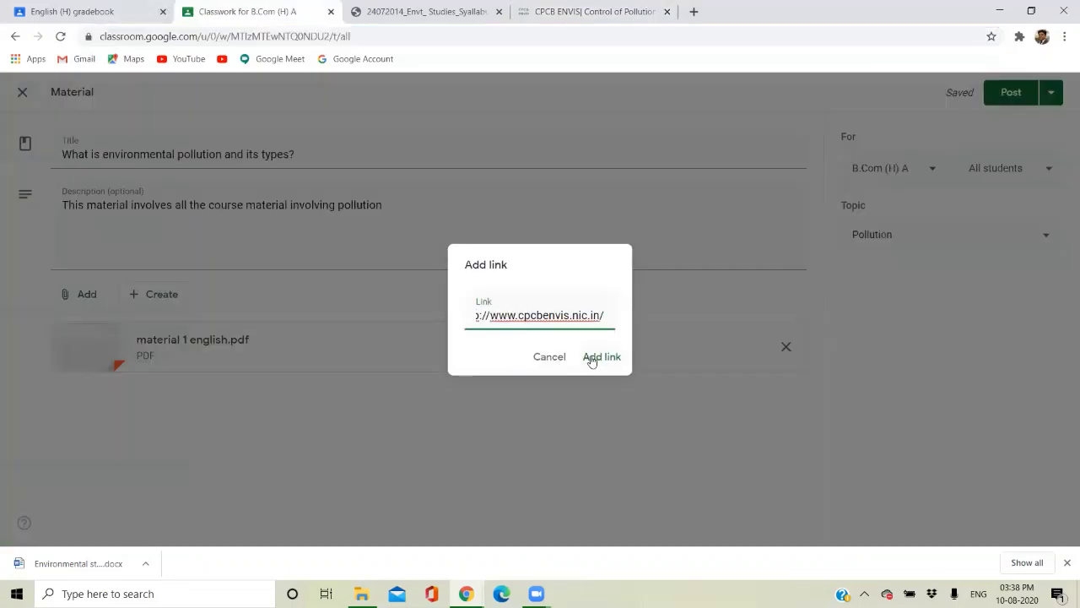
Attach the CPCB ENVIS website link, then start uploading a file from the computer.
click(591, 360)
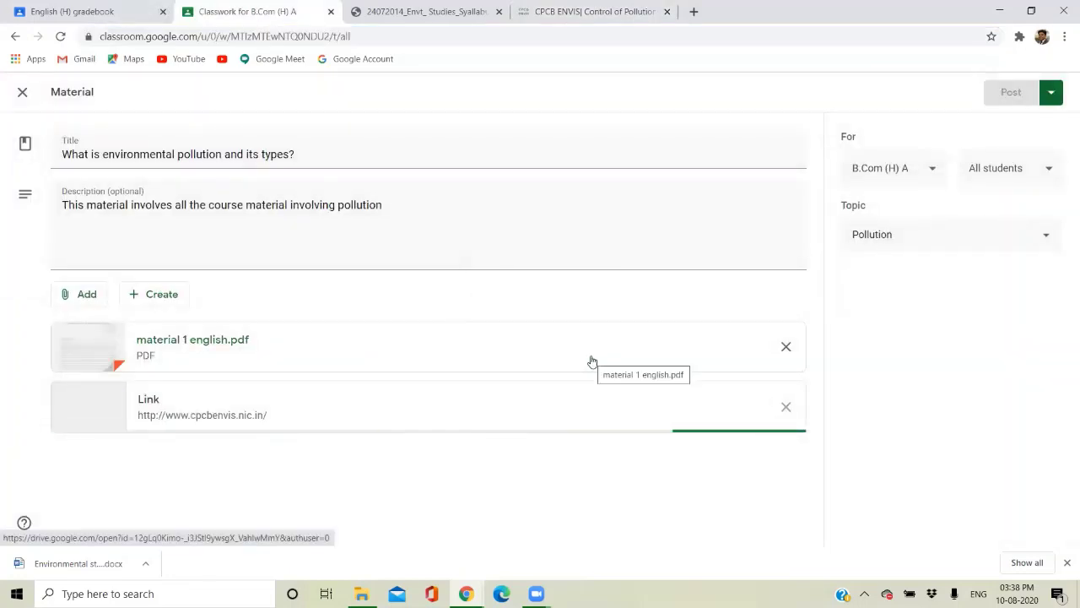
click(83, 297)
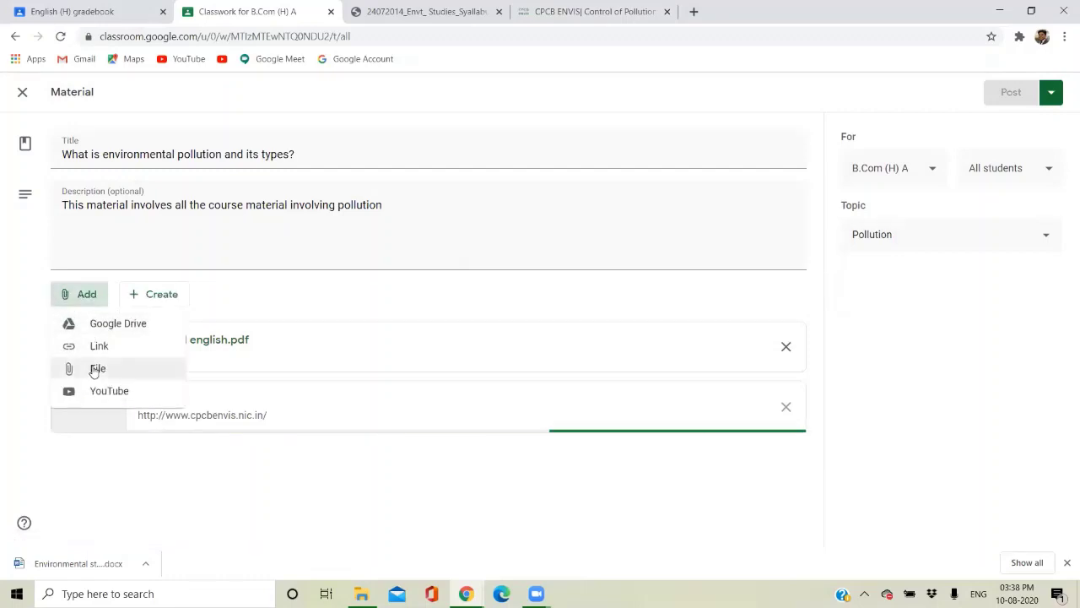
click(94, 369)
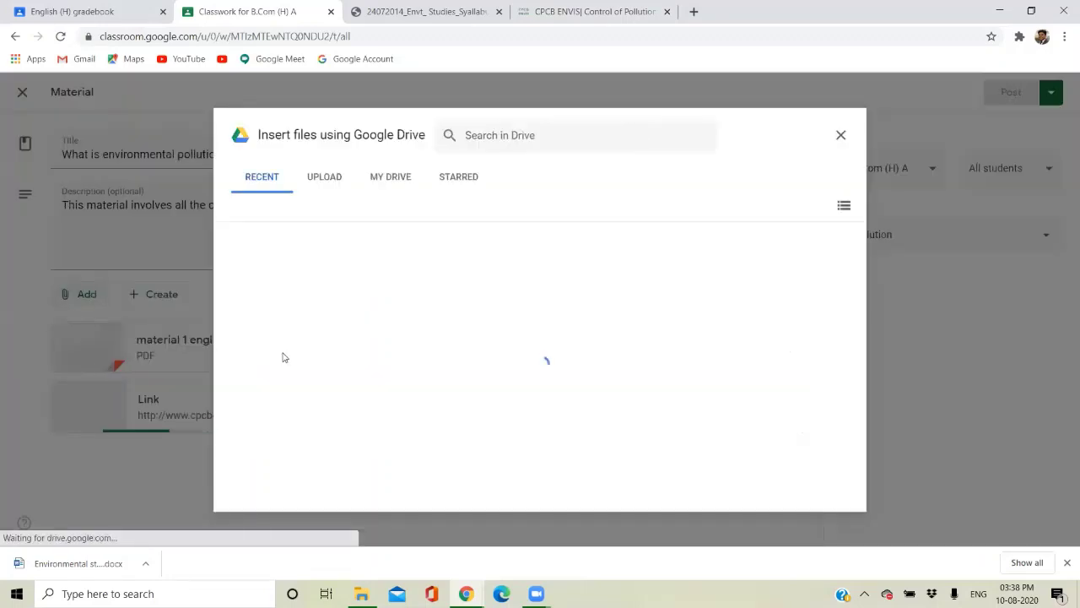
click(327, 182)
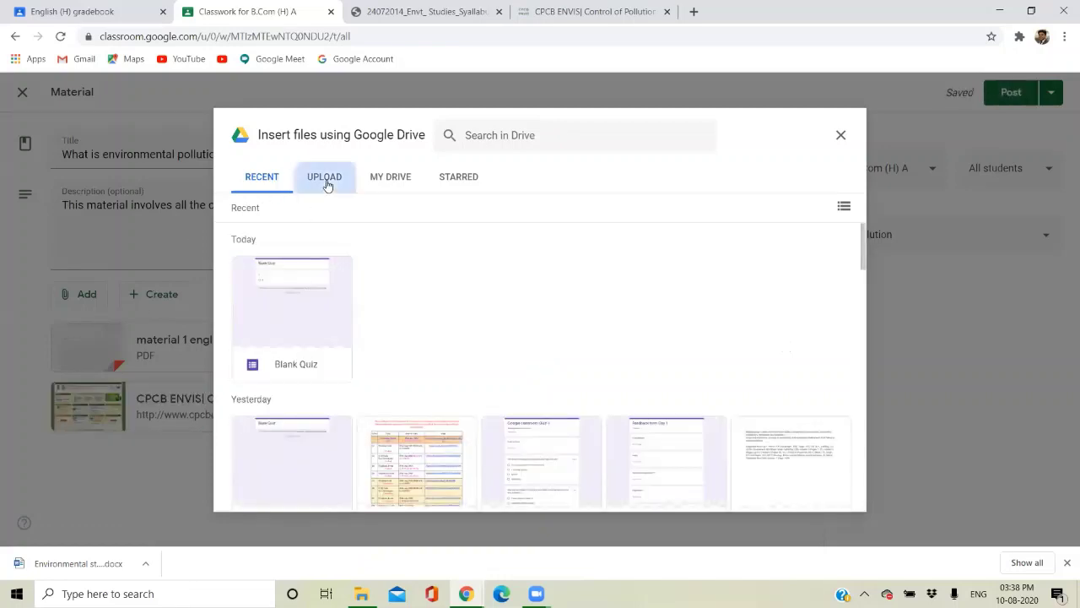
click(534, 402)
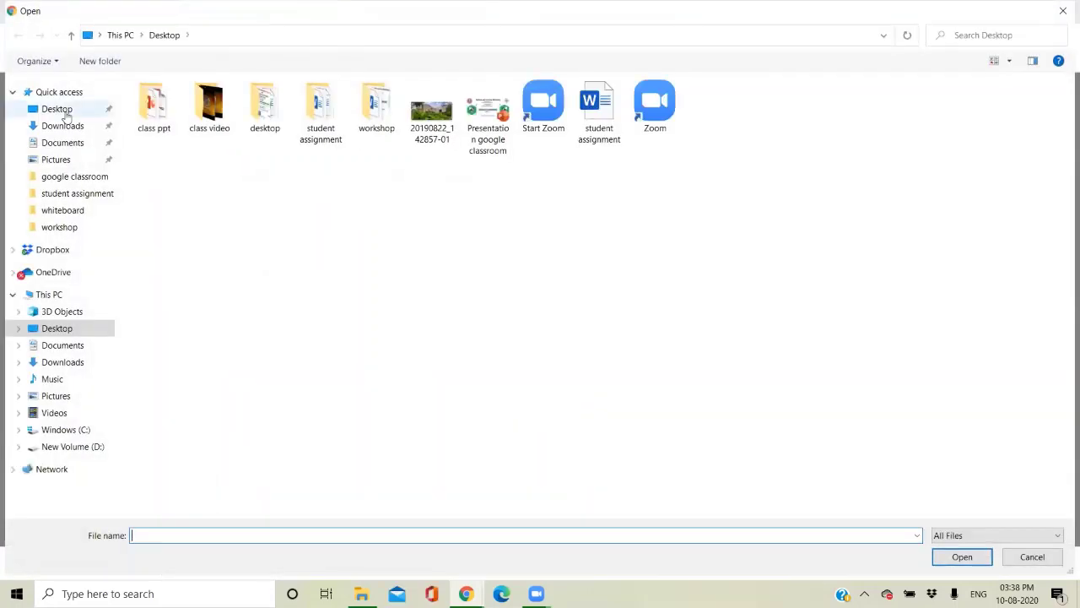
Upload air pollition.pptx from the Desktop's class ppt folder.
double_click(319, 108)
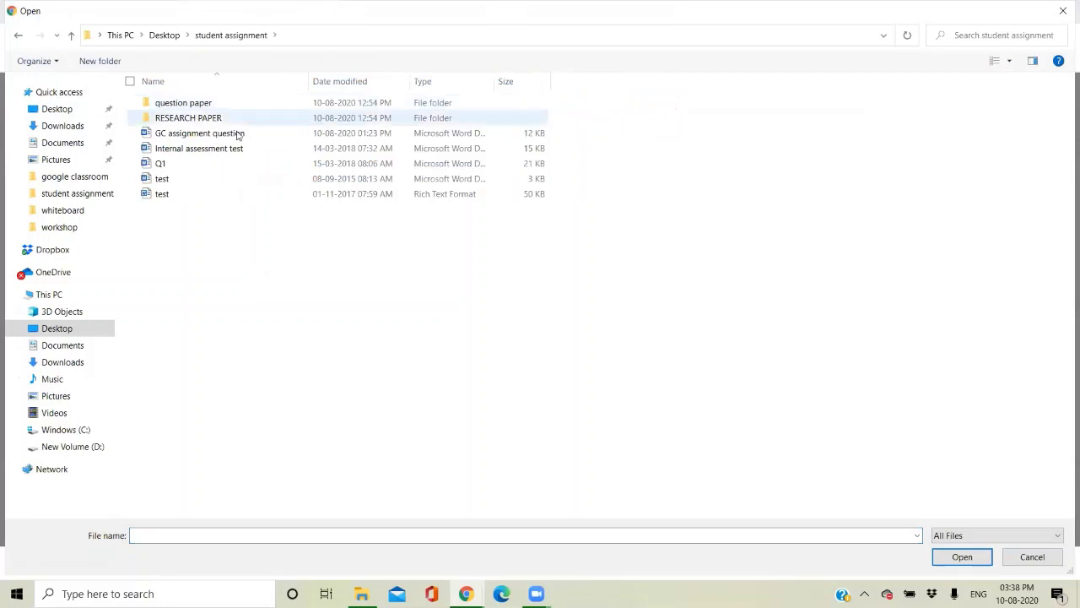
click(18, 37)
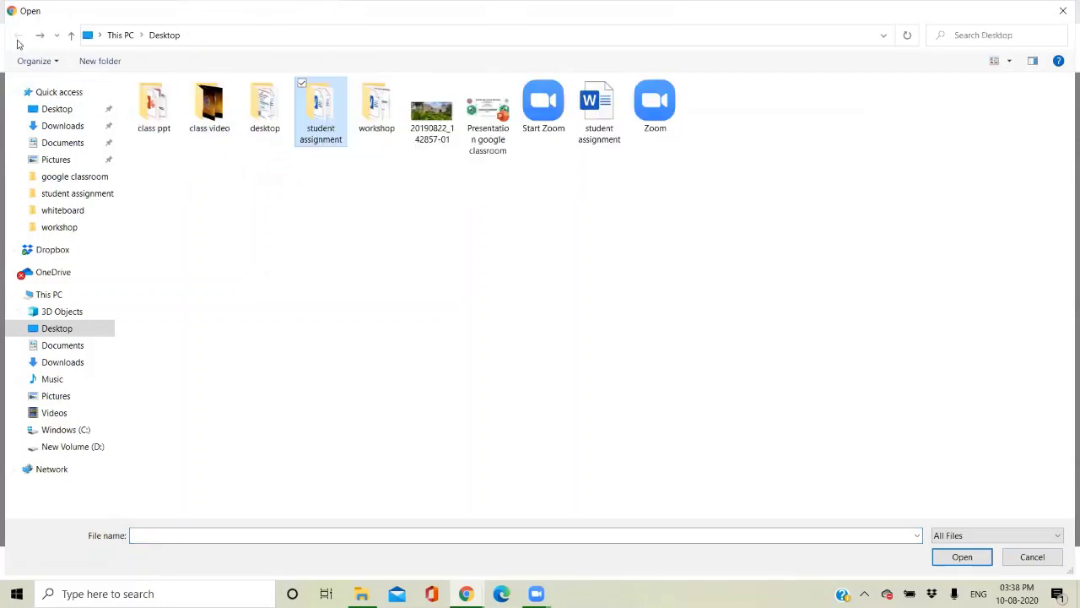
double_click(165, 123)
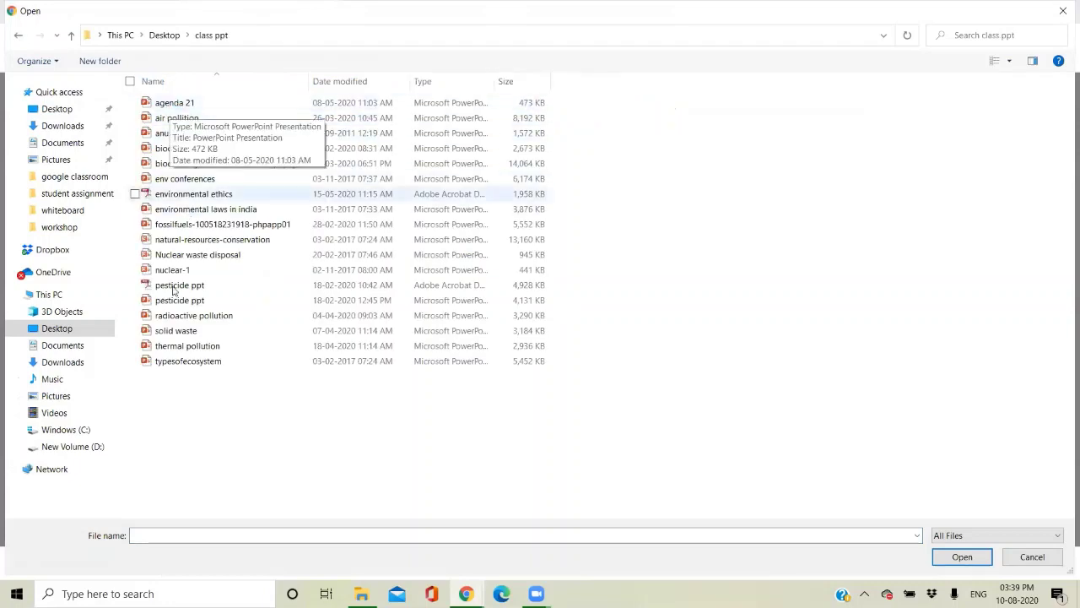
double_click(175, 119)
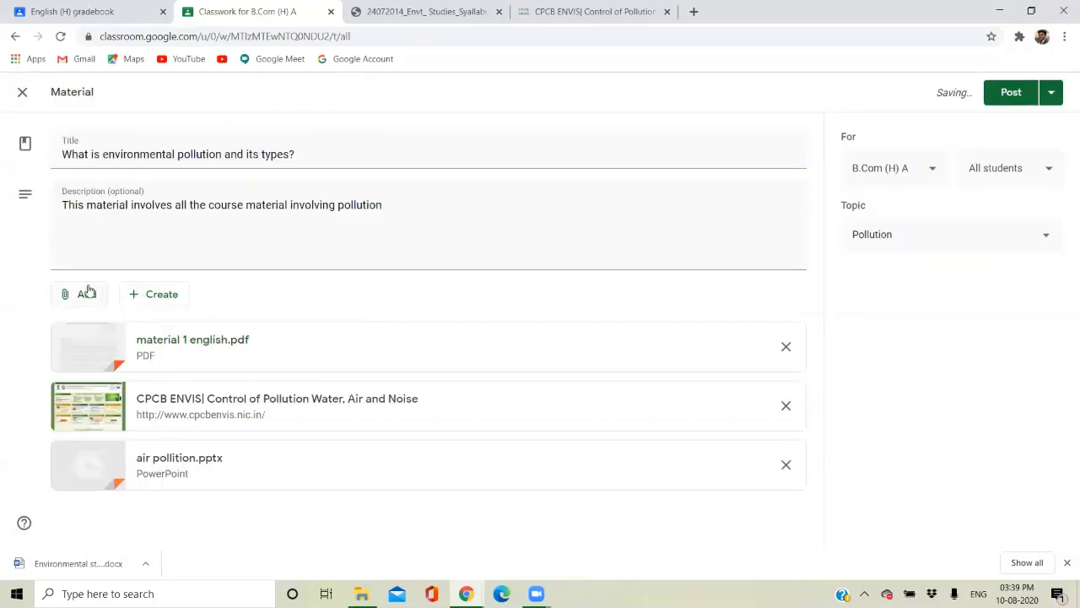
Search YouTube for environmental pollution and attach the UPSC Environmental Pollution video.
click(88, 291)
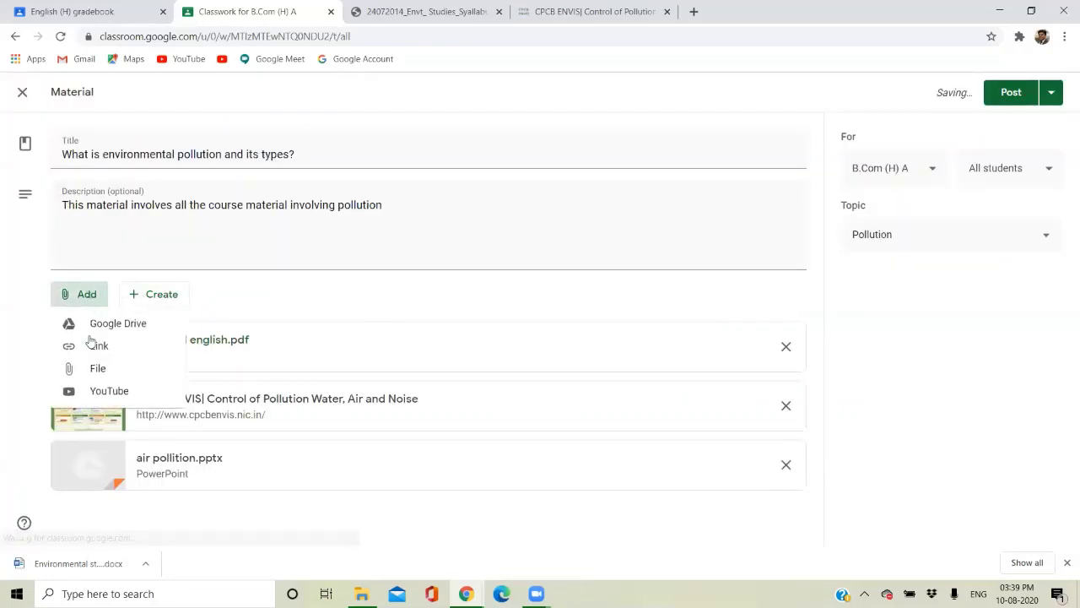
click(111, 389)
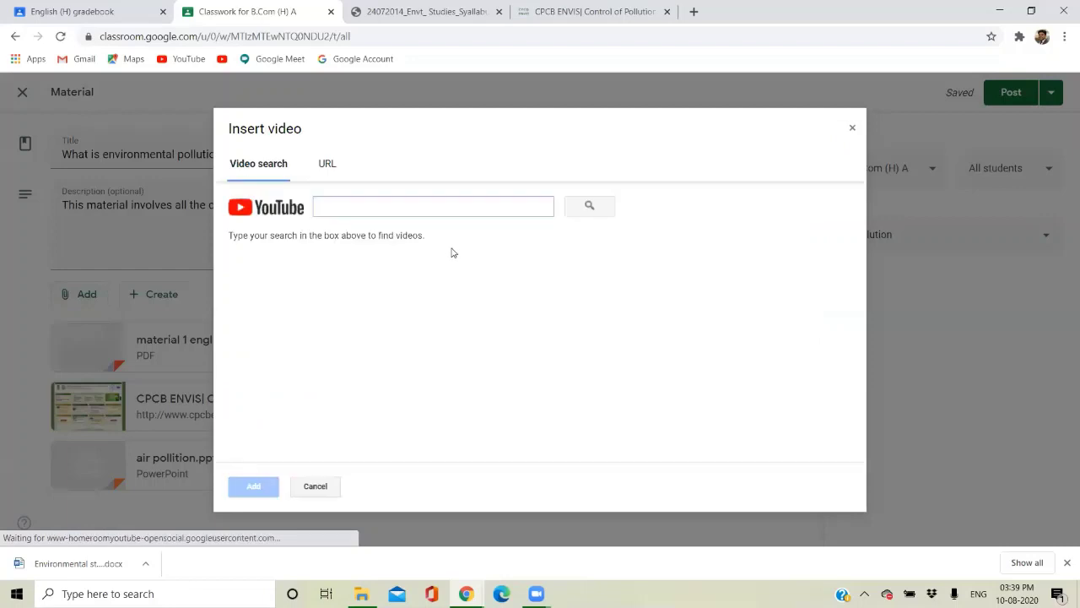
click(326, 202)
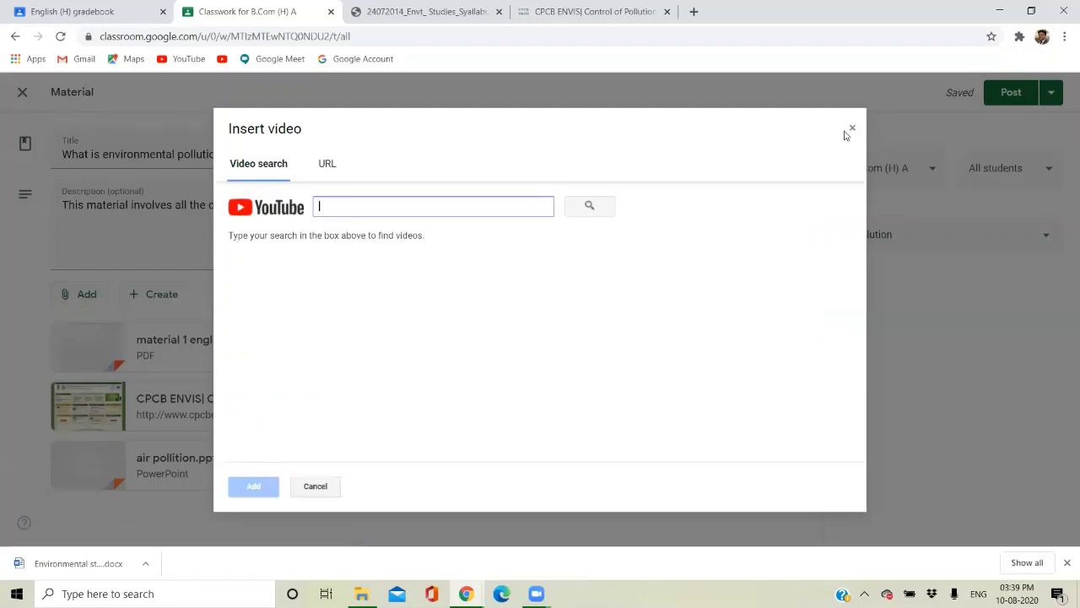
click(851, 128)
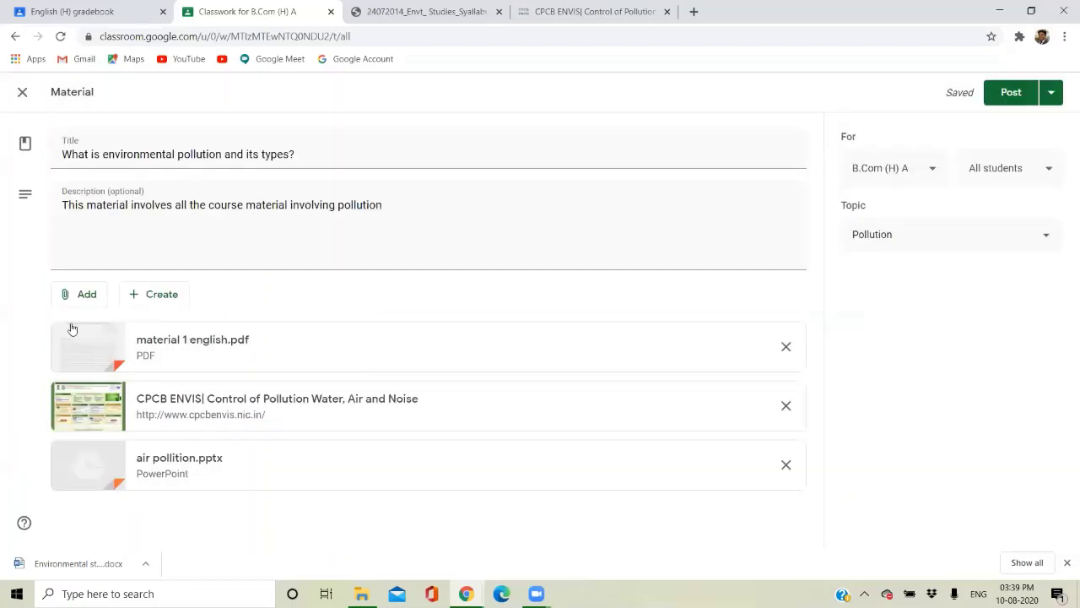
click(78, 295)
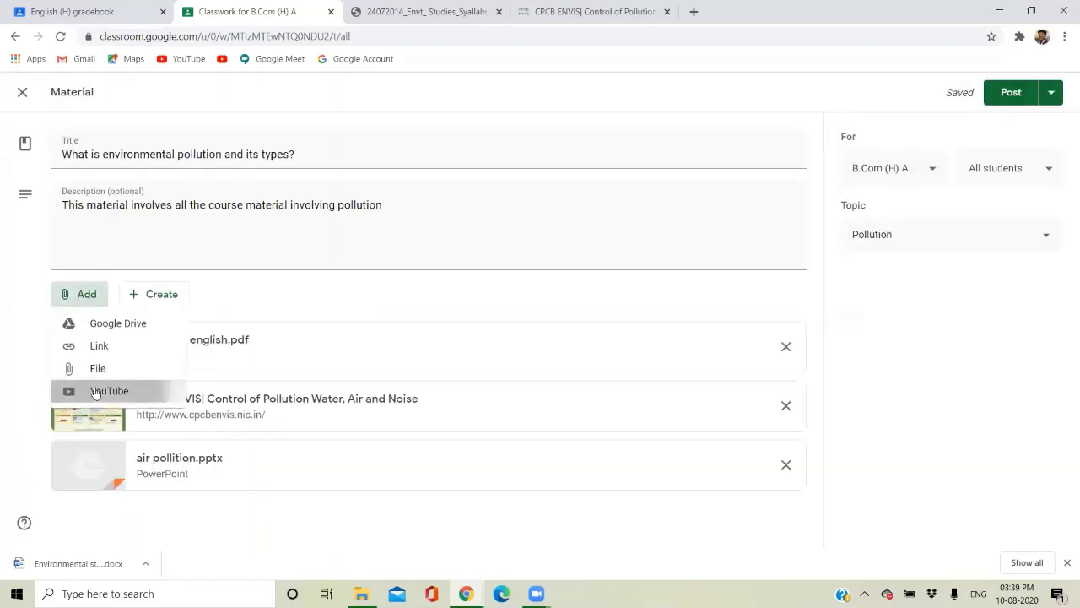
click(96, 392)
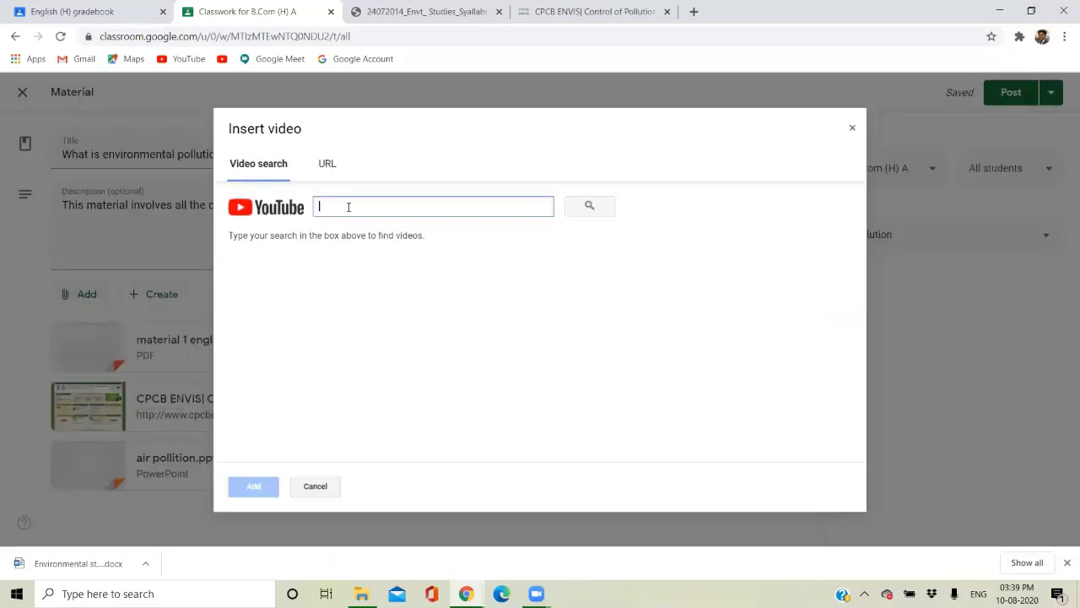
text(environmental pollution)
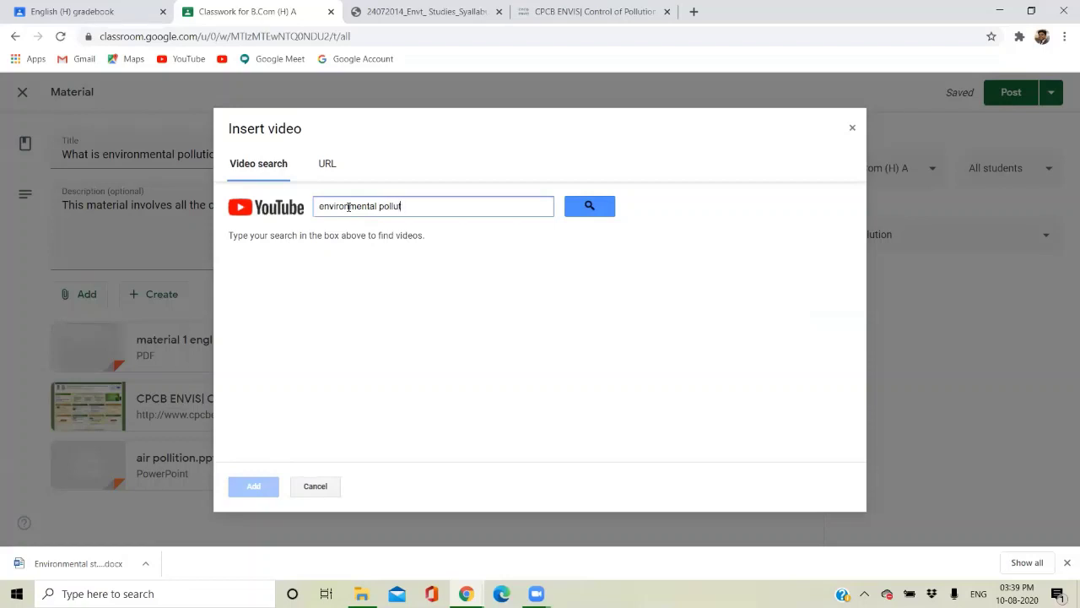
click(589, 206)
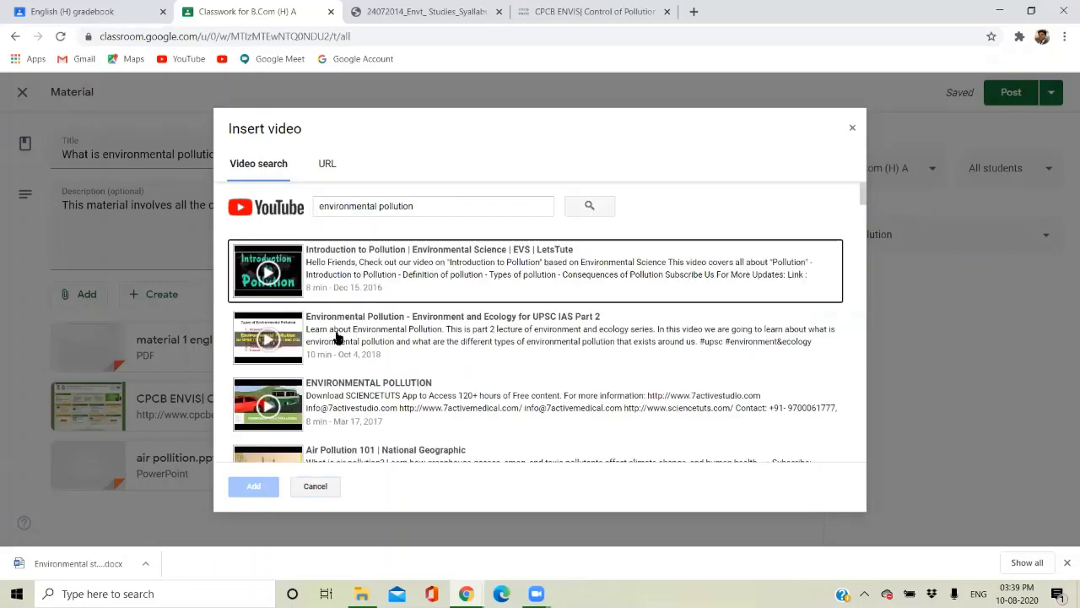
double_click(335, 337)
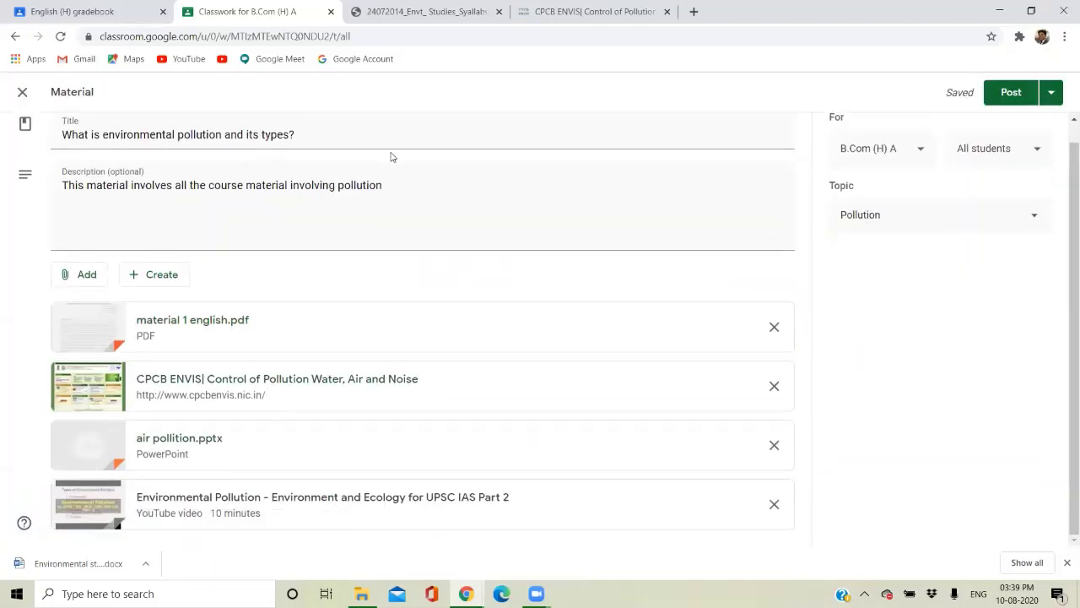
Post the material immediately, after trying and cancelling the Schedule option.
scroll(468, 167, up, 1)
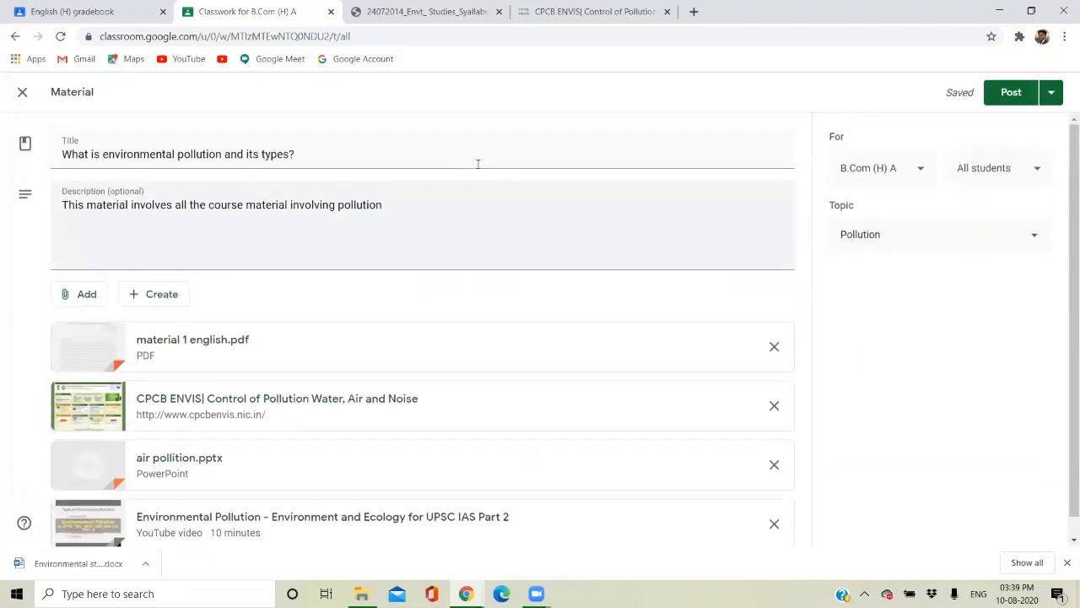
click(1051, 92)
click(971, 243)
click(1048, 103)
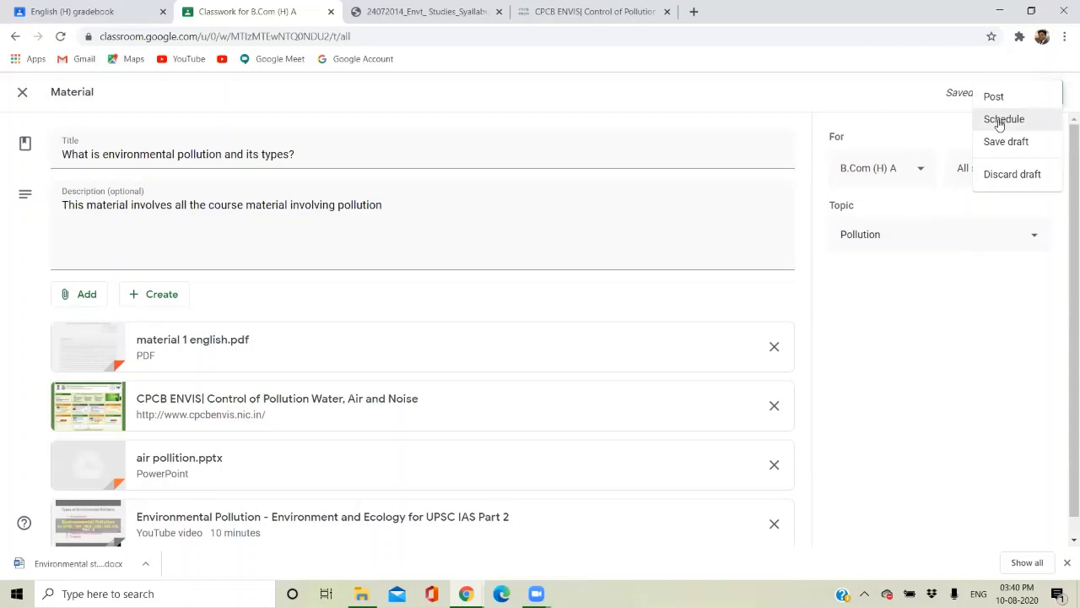
click(1000, 122)
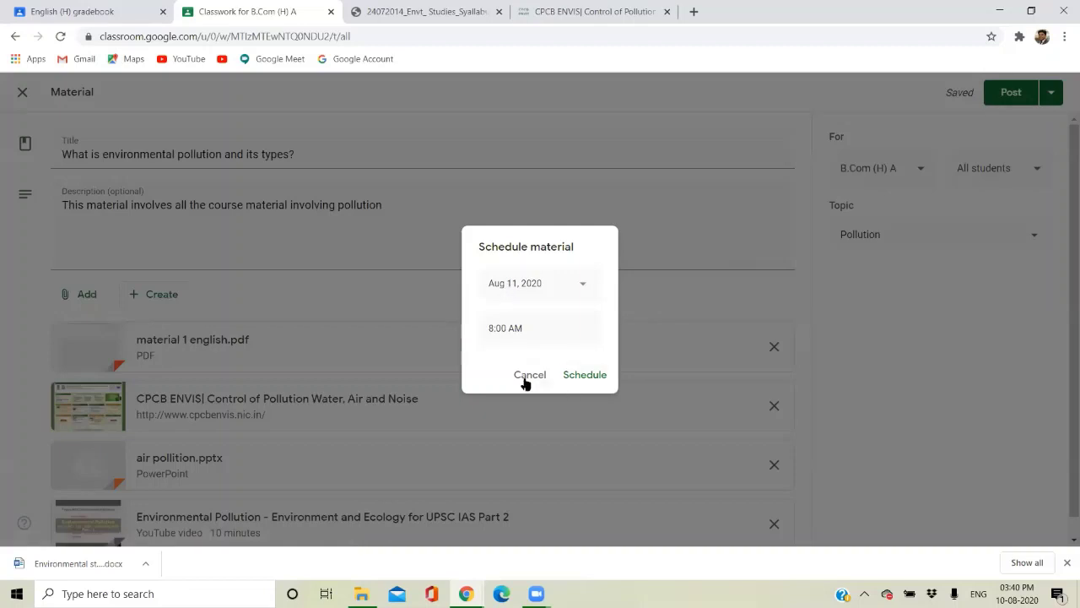
click(529, 375)
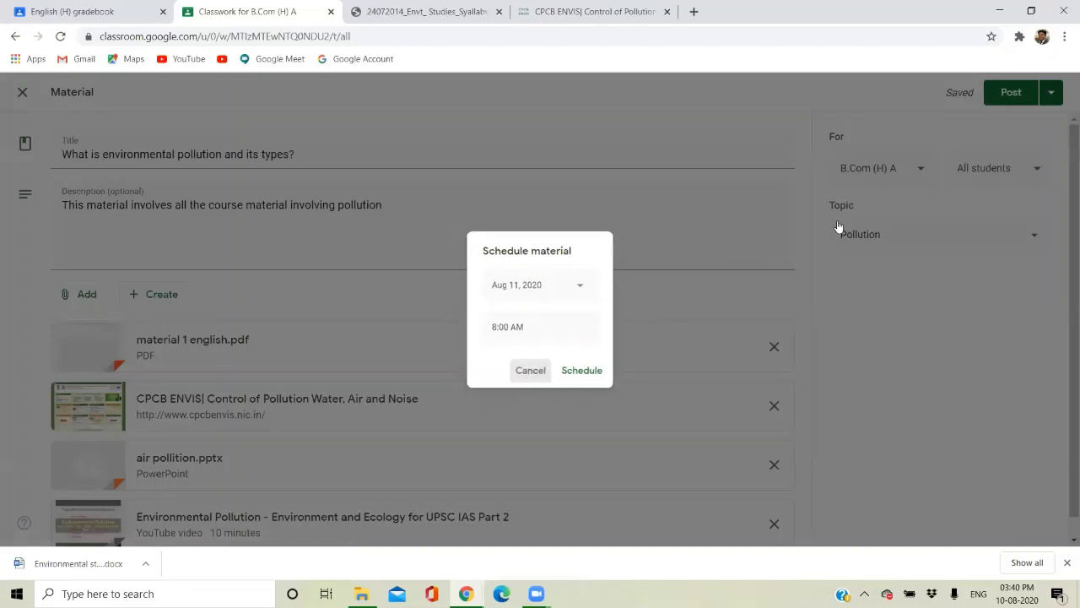
click(1050, 93)
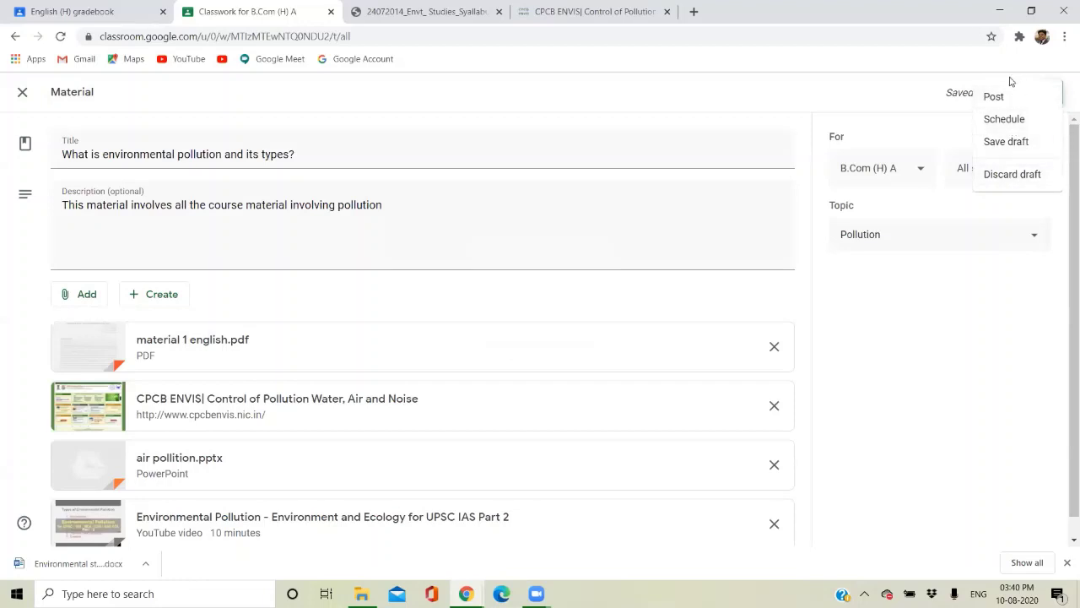
click(971, 109)
click(1004, 97)
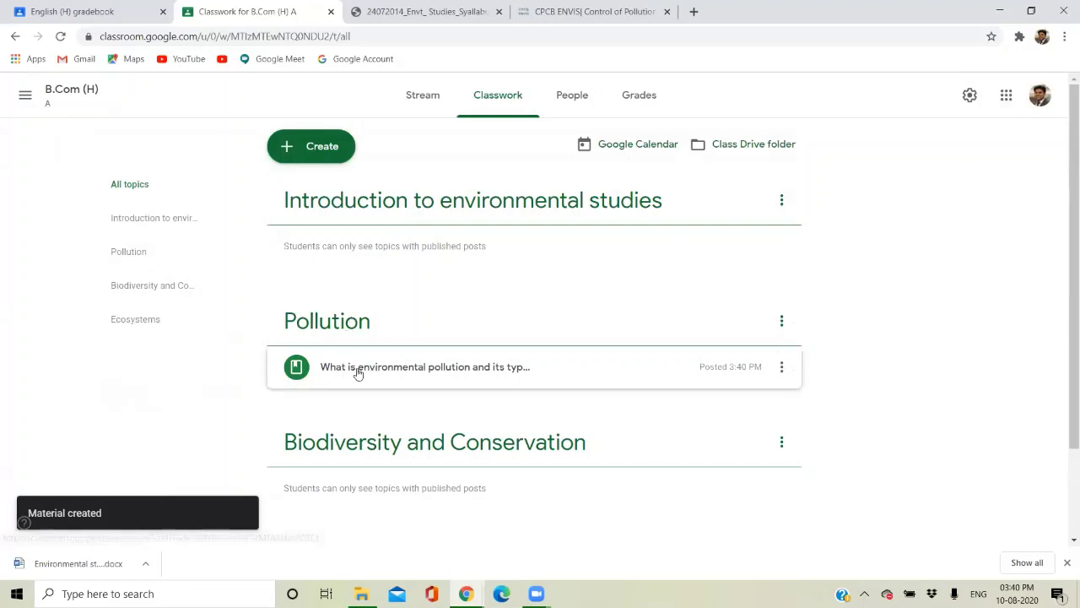
Bring up the student's incognito Chrome window from the taskbar.
scroll(403, 371, down, 2)
scroll(403, 371, up, 2)
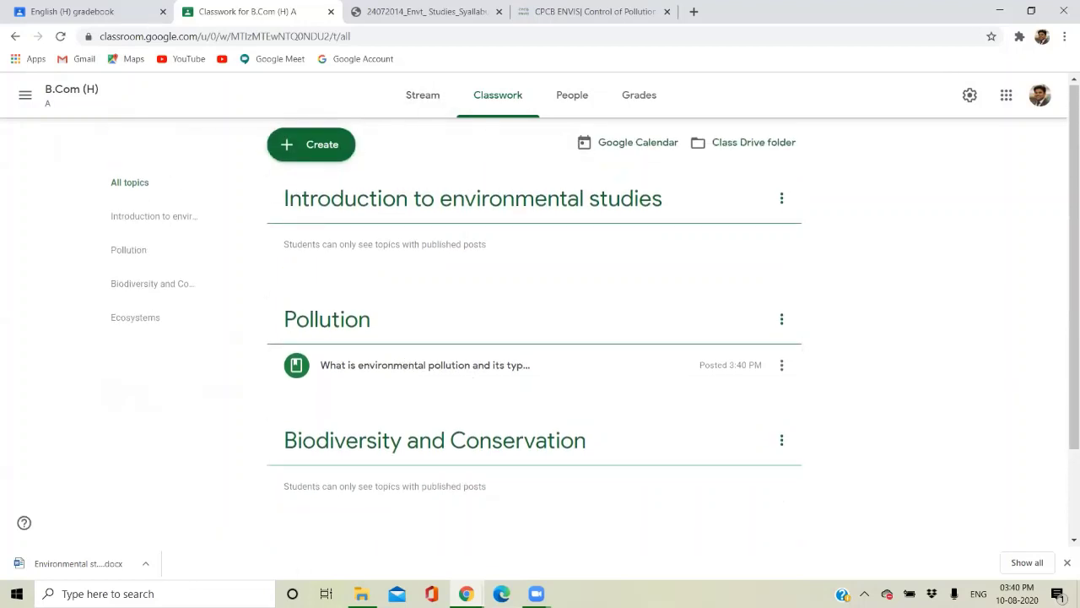
mouse_move(362, 593)
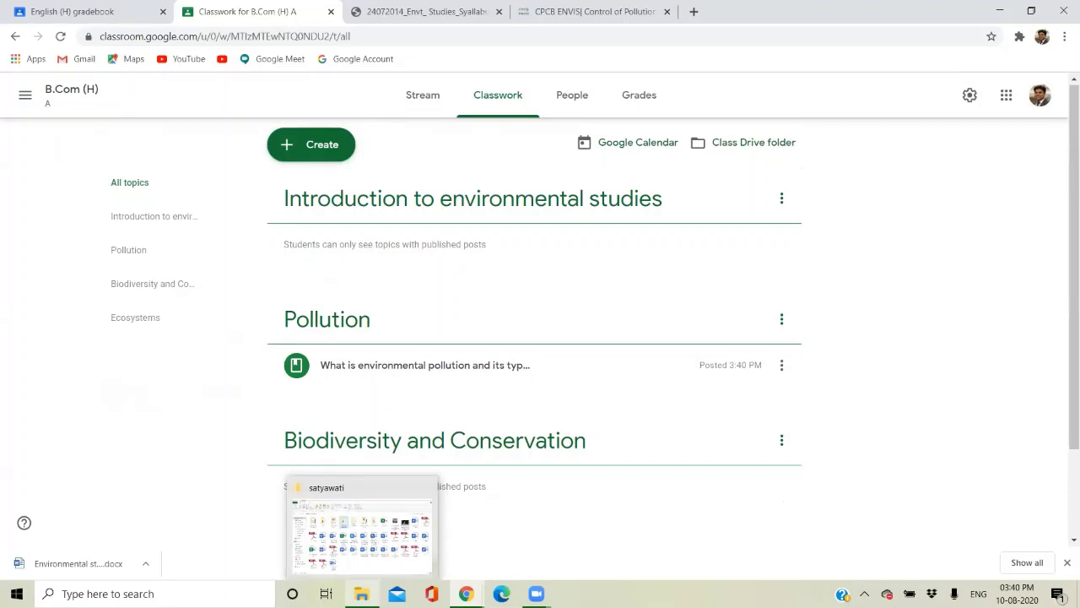
click(361, 531)
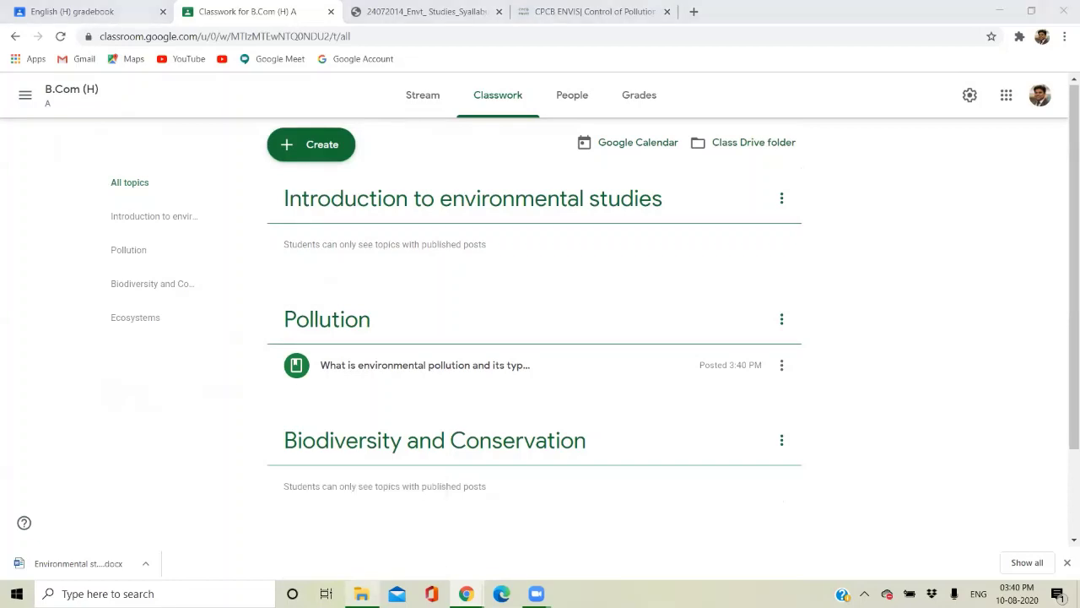
mouse_move(445, 513)
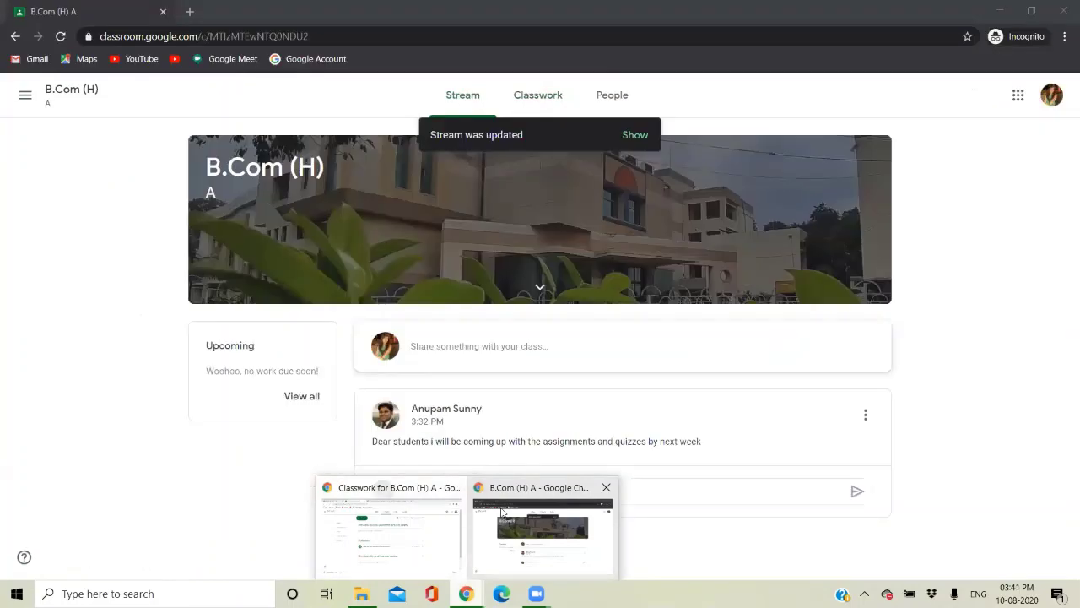
As the student, refresh the B.Com (H) stream and check the Classwork page, then return to Stream.
click(518, 510)
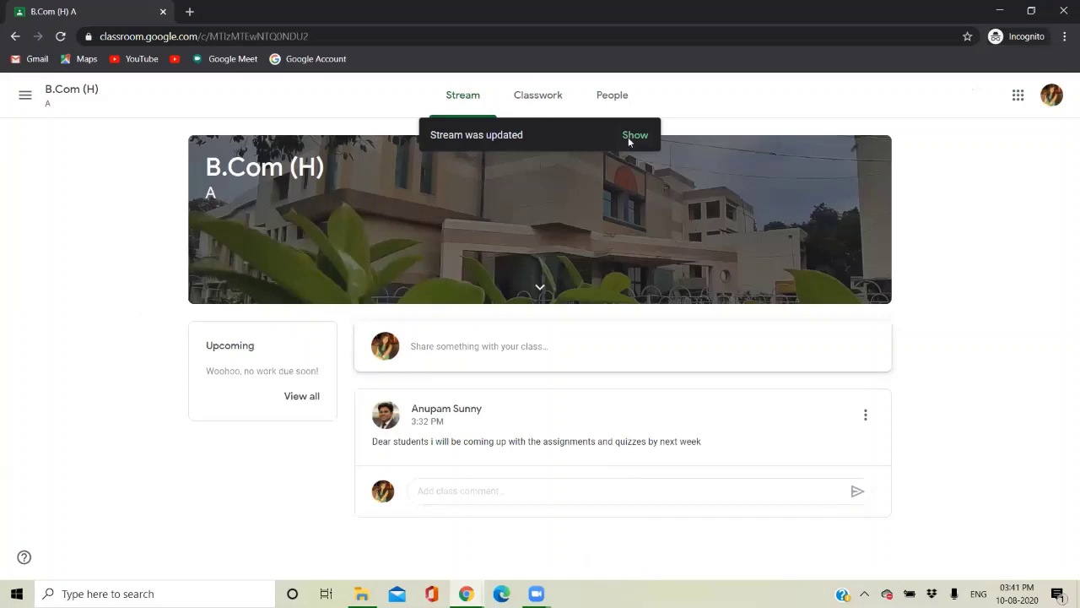
click(478, 97)
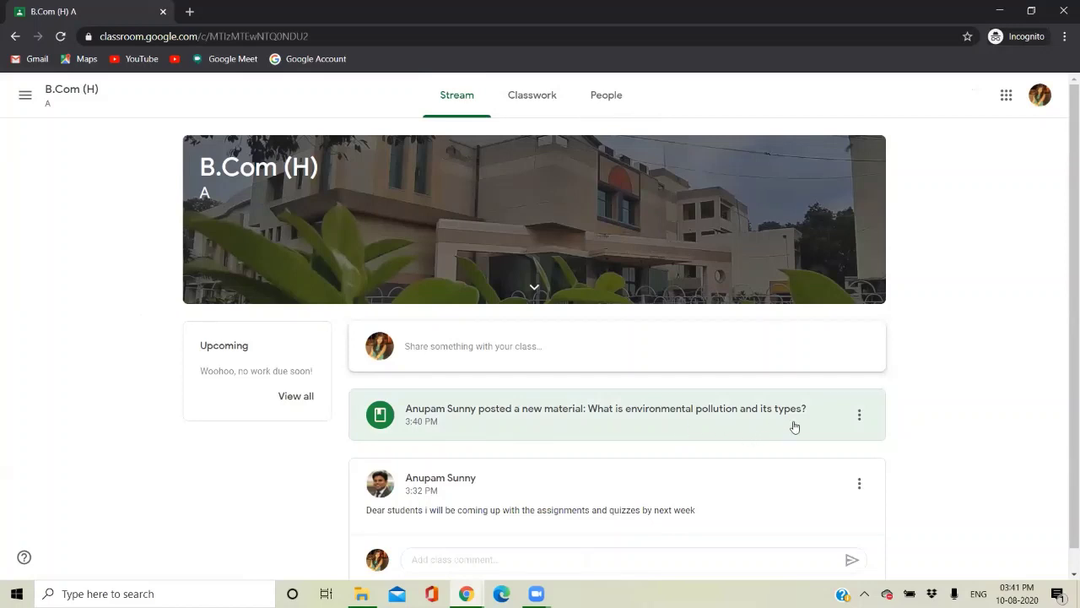
click(533, 95)
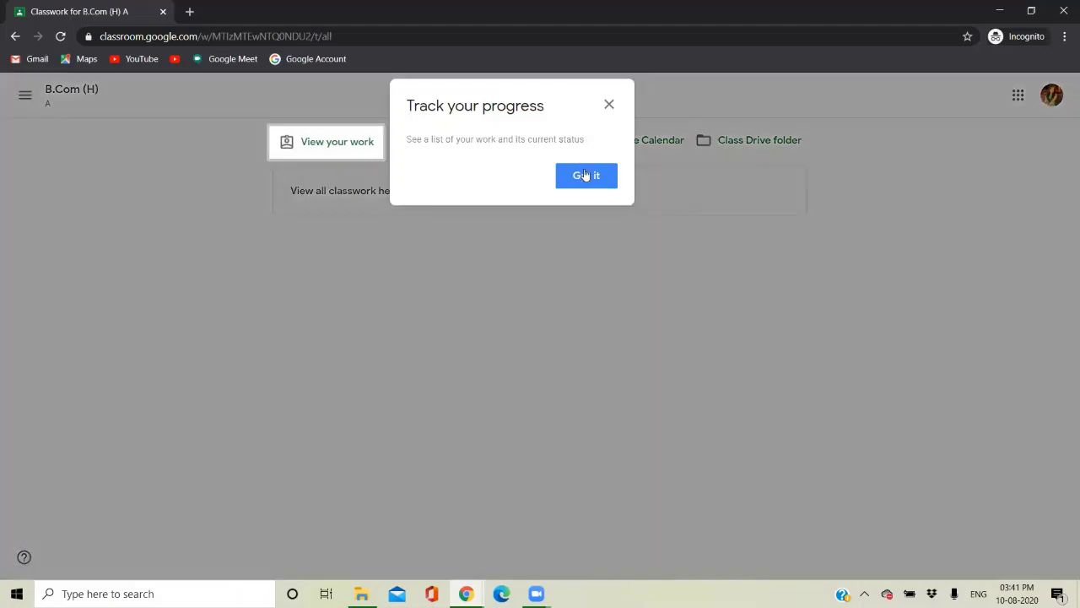
click(587, 176)
click(461, 109)
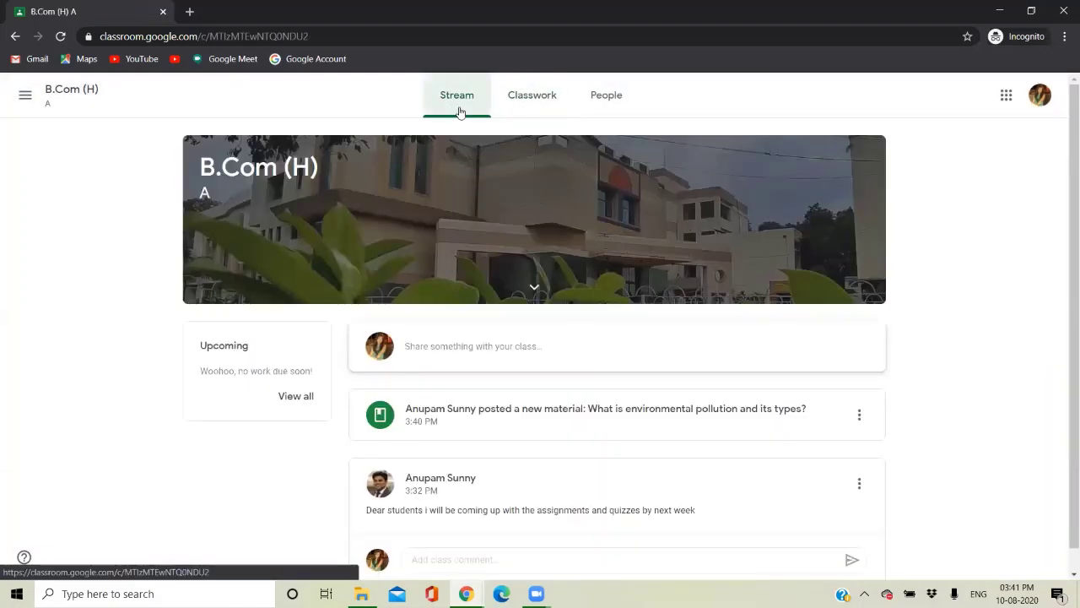
Open the posted pollution material and preview the air pollition.pptx slides.
click(526, 414)
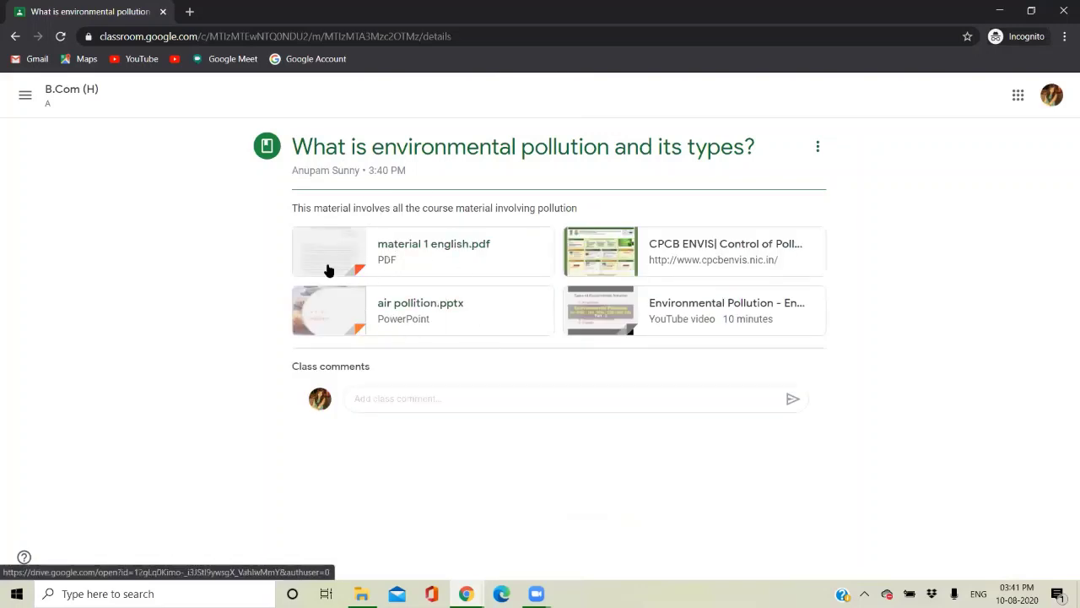
click(414, 319)
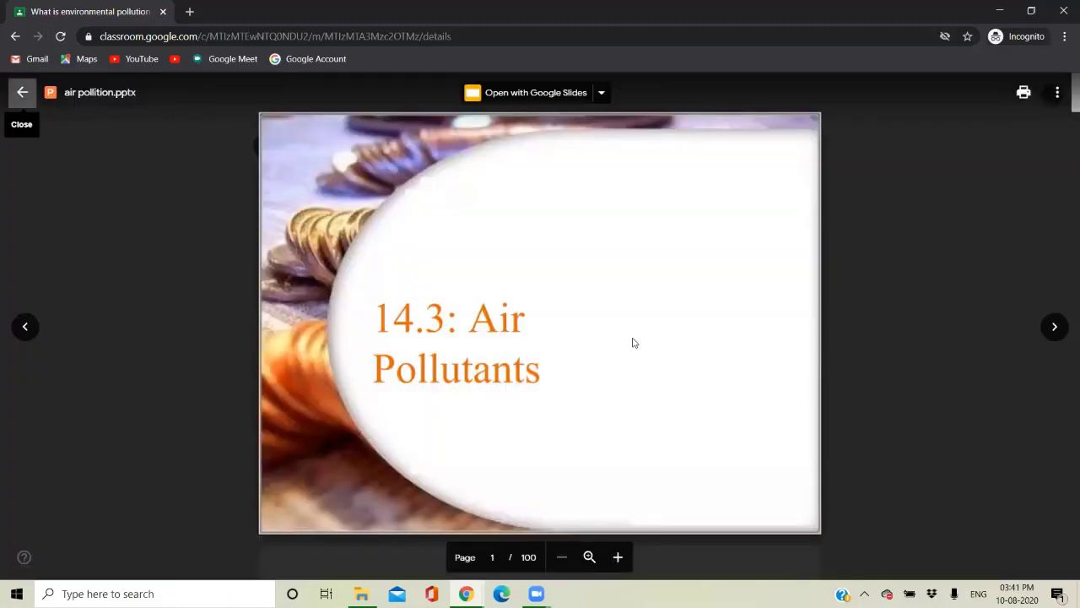
click(19, 93)
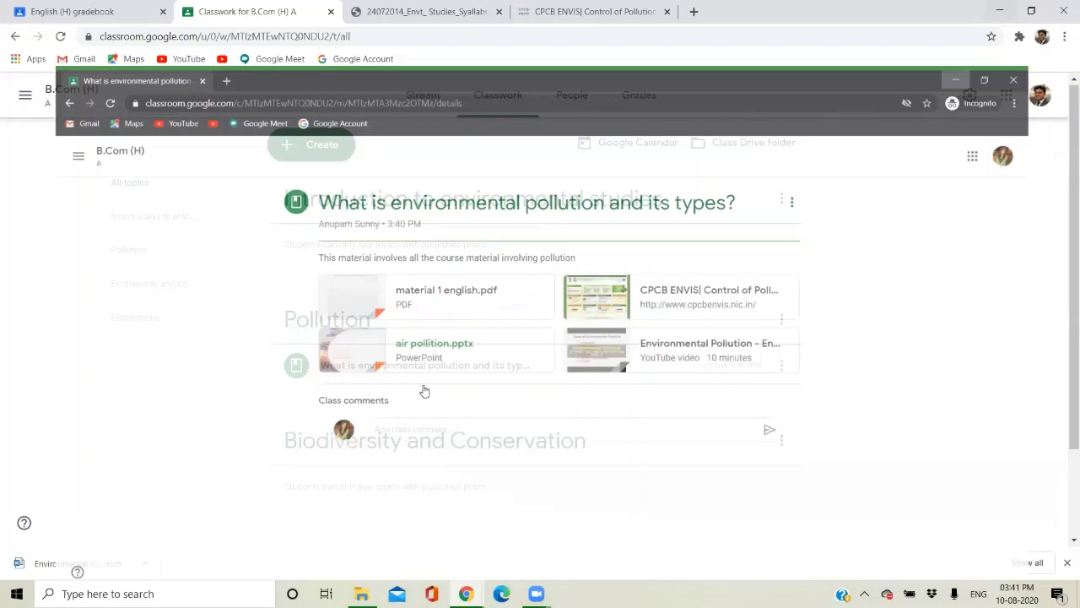
scroll(425, 391, down, 1)
scroll(425, 391, up, 1)
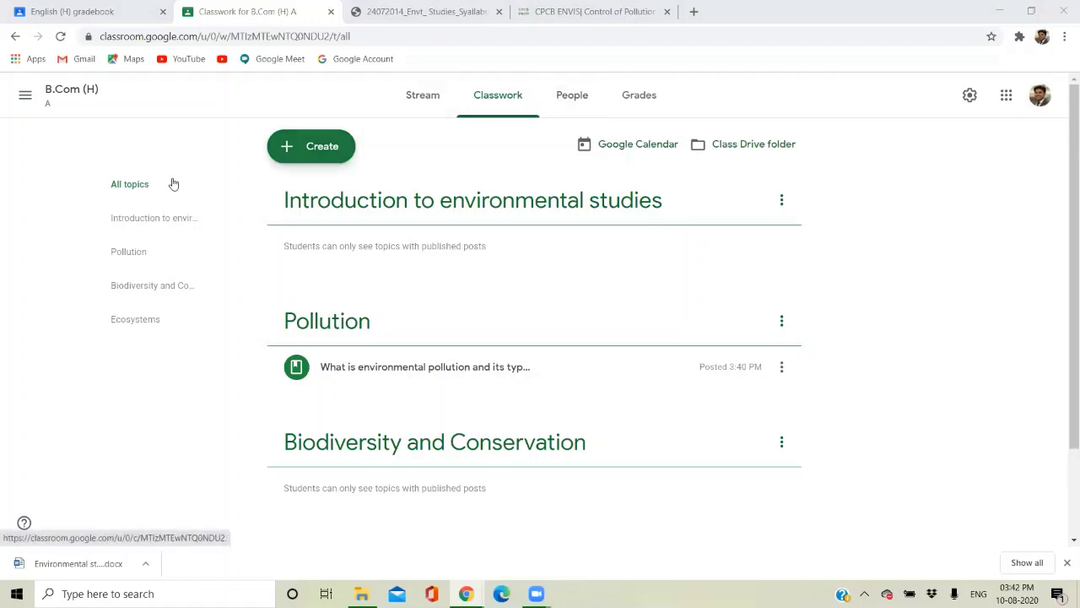
click(23, 100)
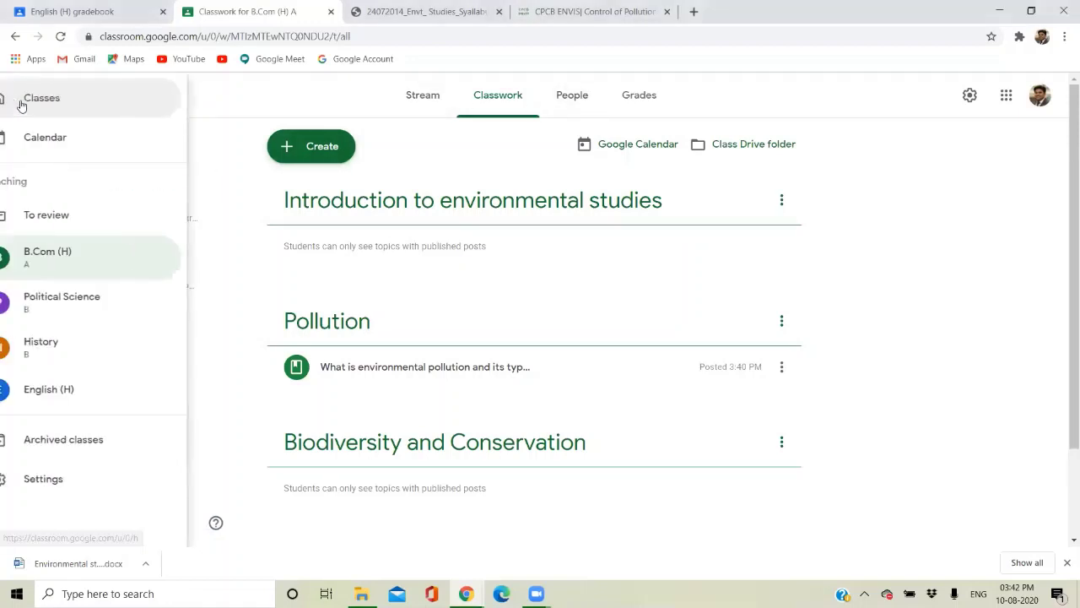
click(23, 102)
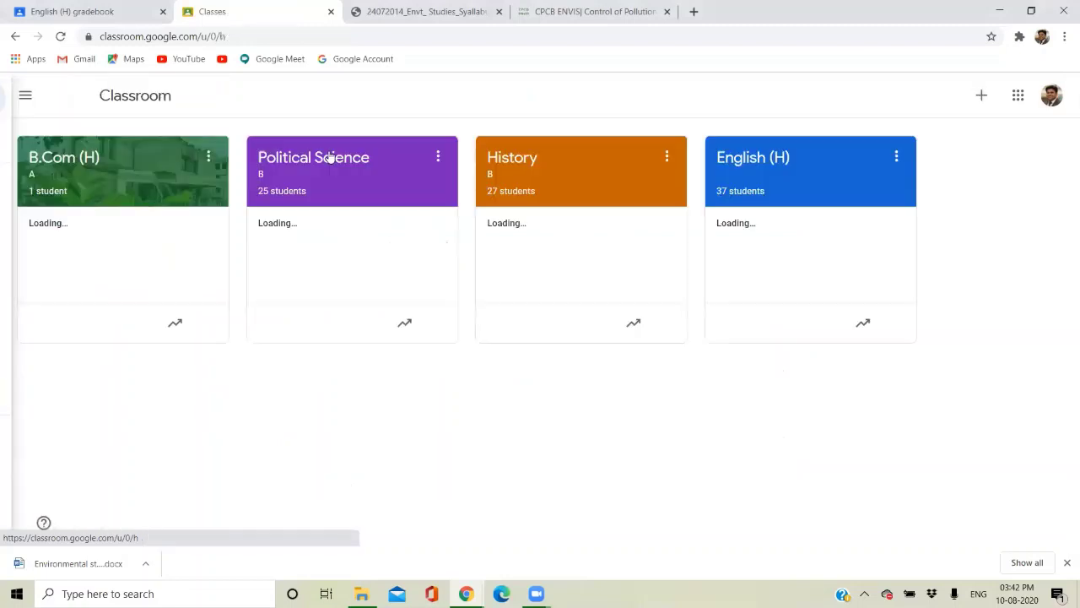
click(988, 102)
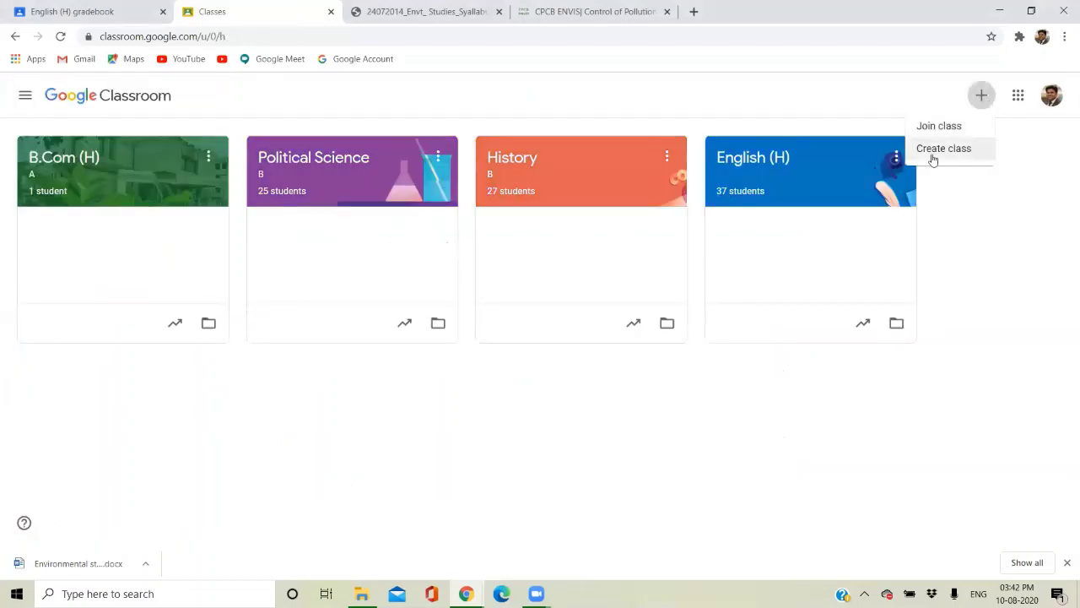
click(274, 469)
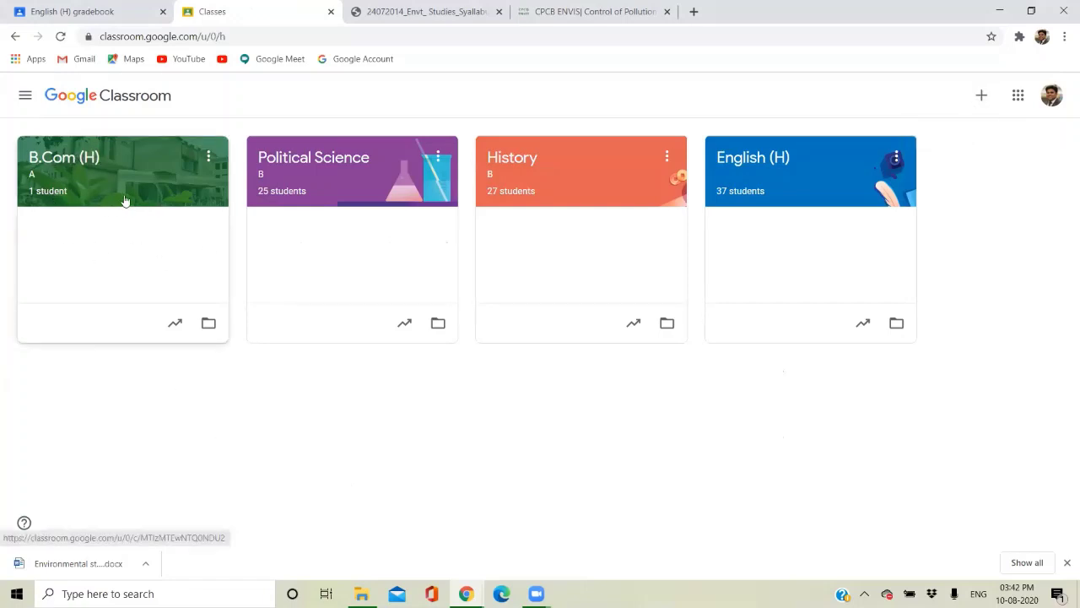
click(124, 200)
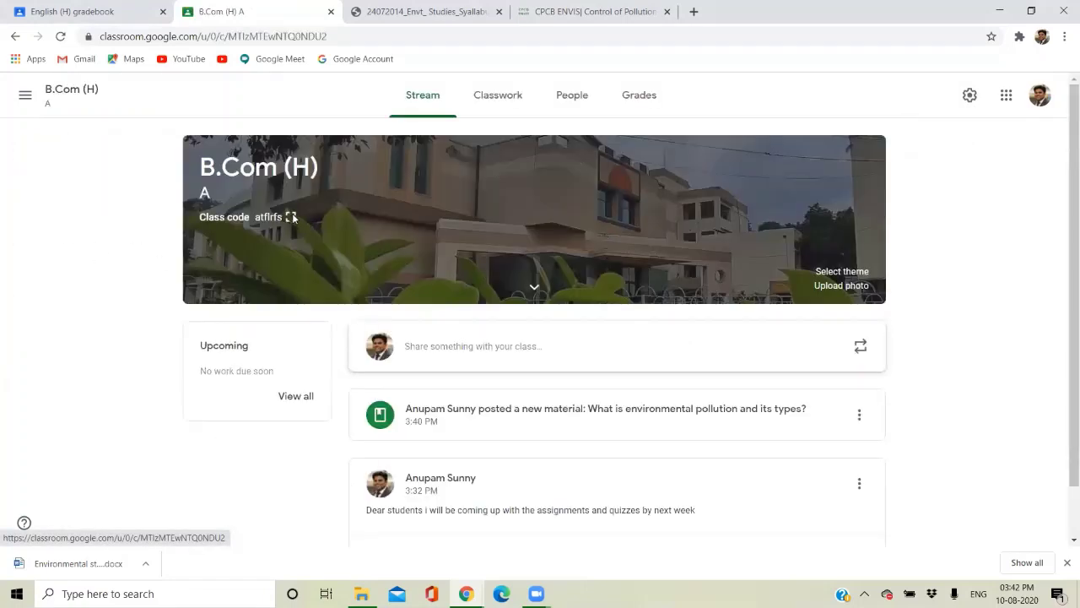
click(291, 217)
click(444, 94)
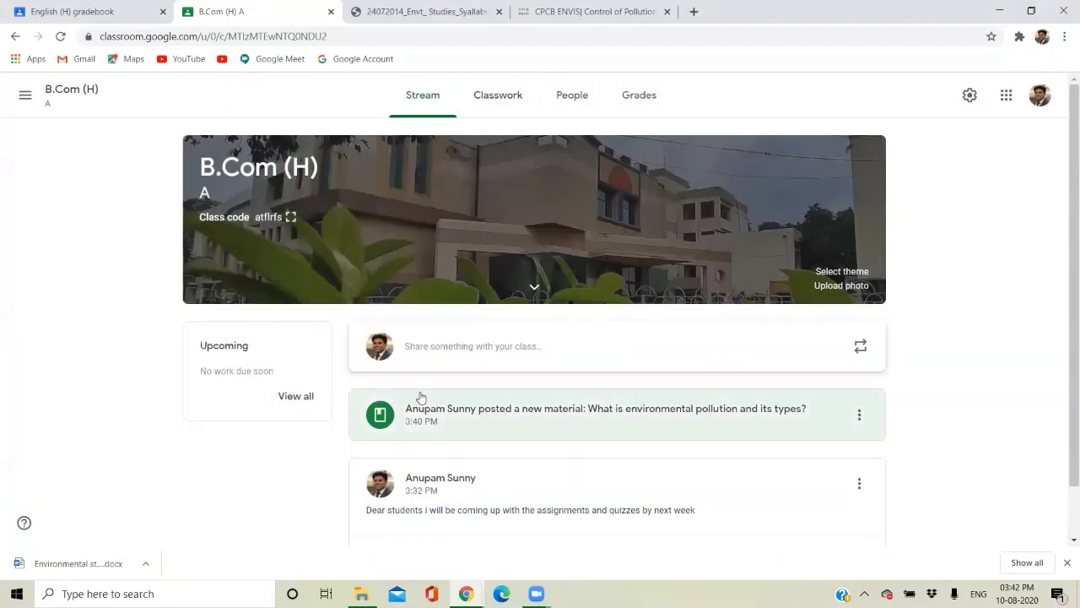
click(498, 97)
click(308, 146)
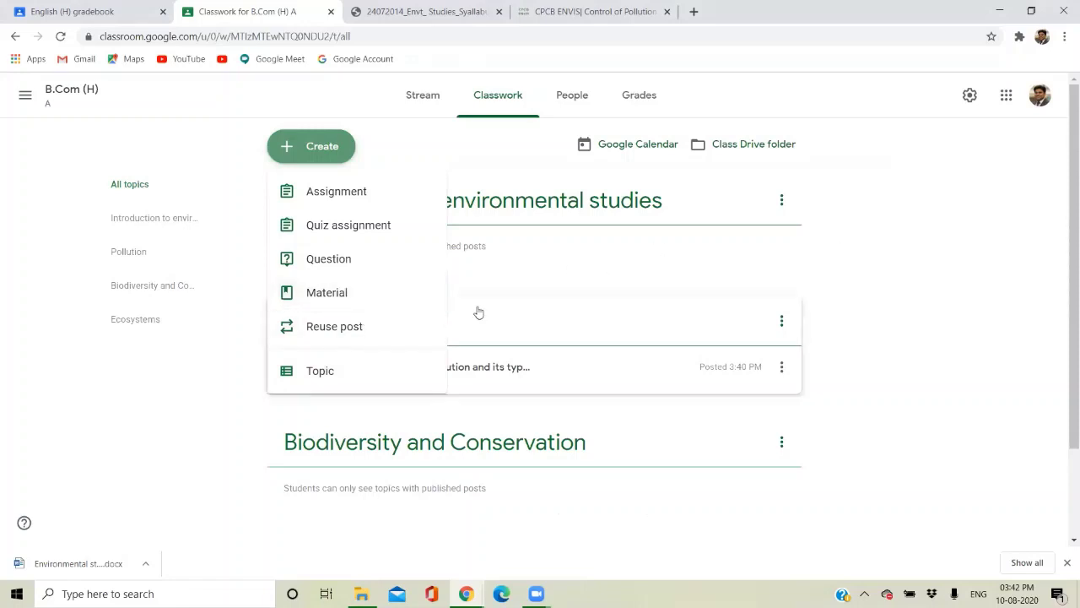
click(771, 247)
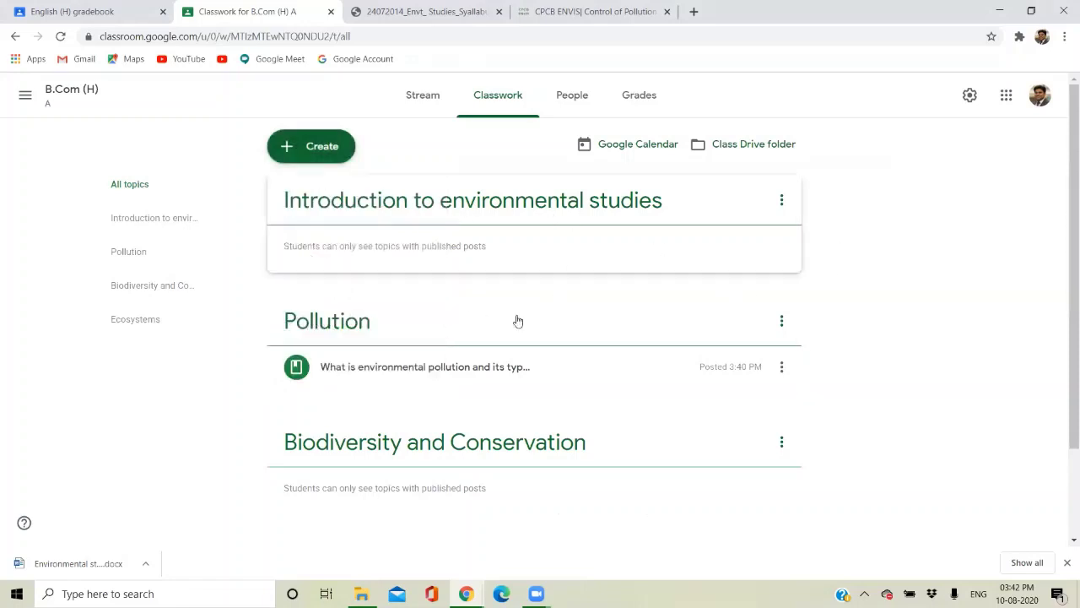
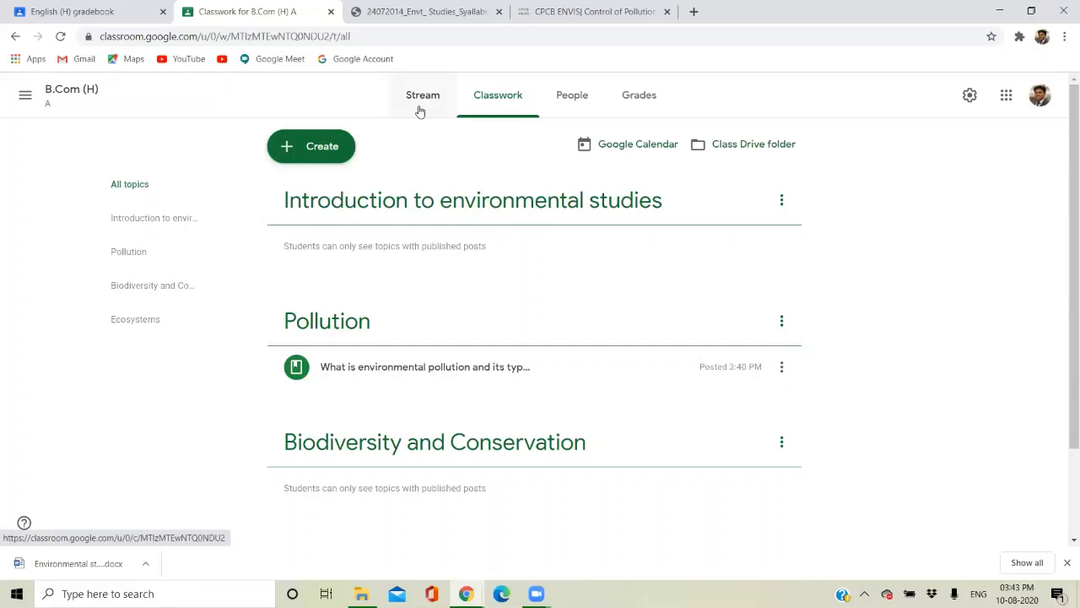
Create a new assignment titled 'why India is regarded as a megadiverse nation?', capitalising India.
click(342, 142)
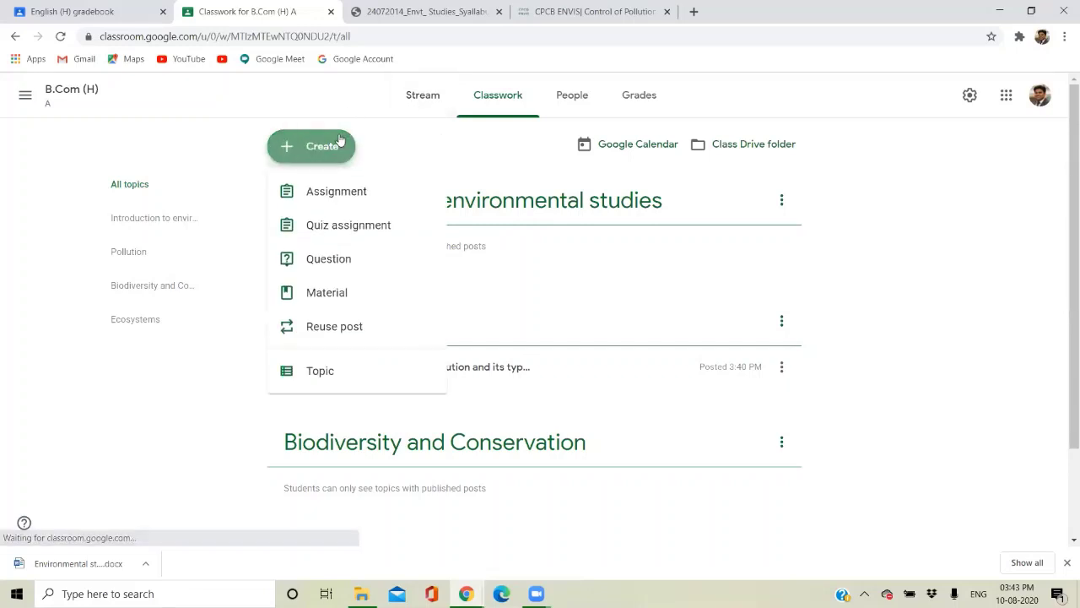
click(327, 196)
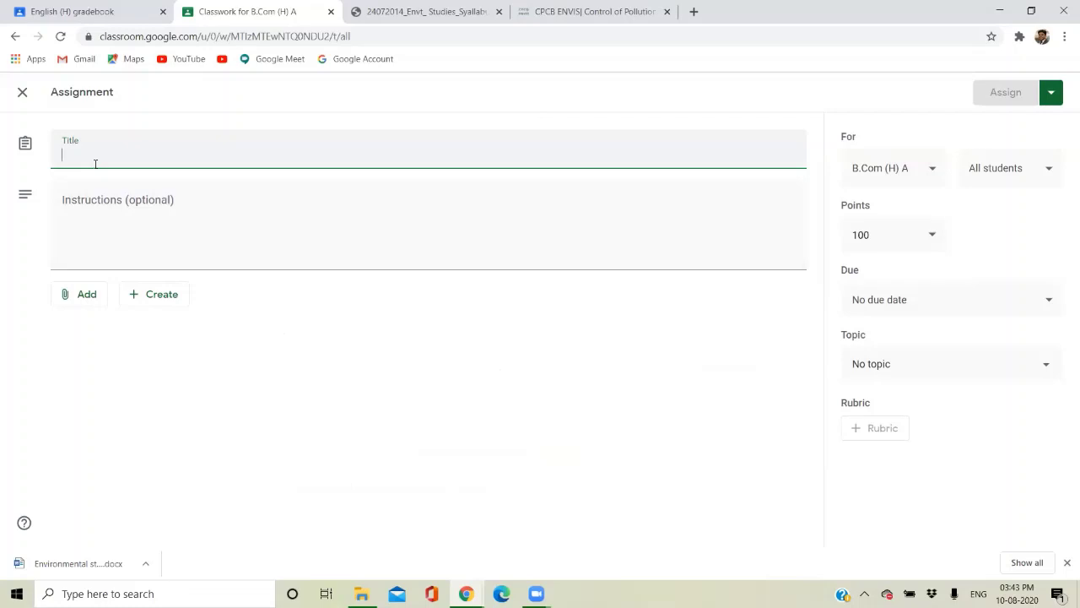
text(wh)
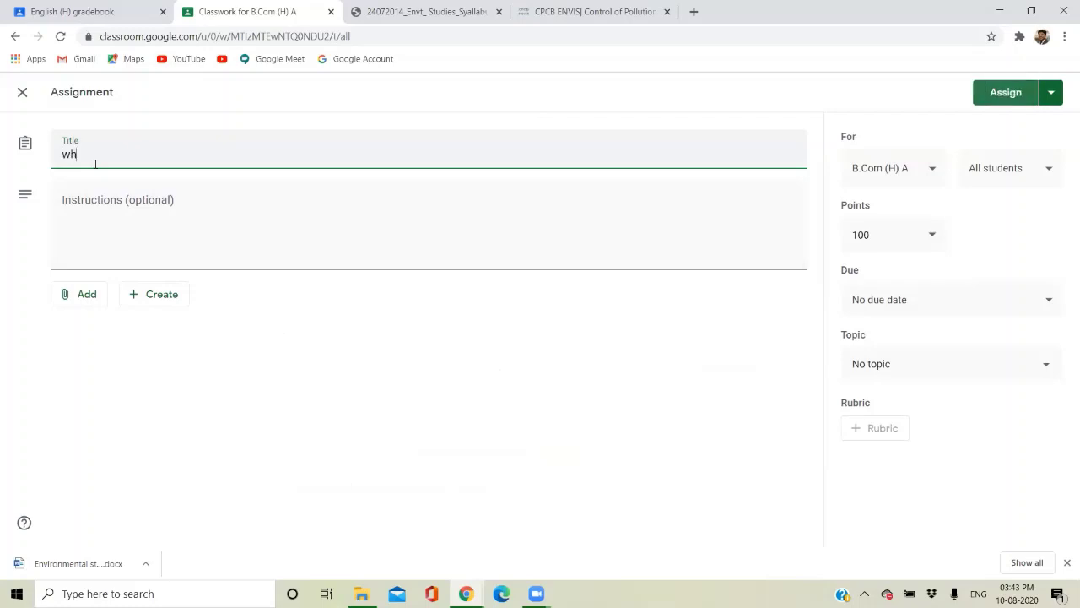
text(y india is reg)
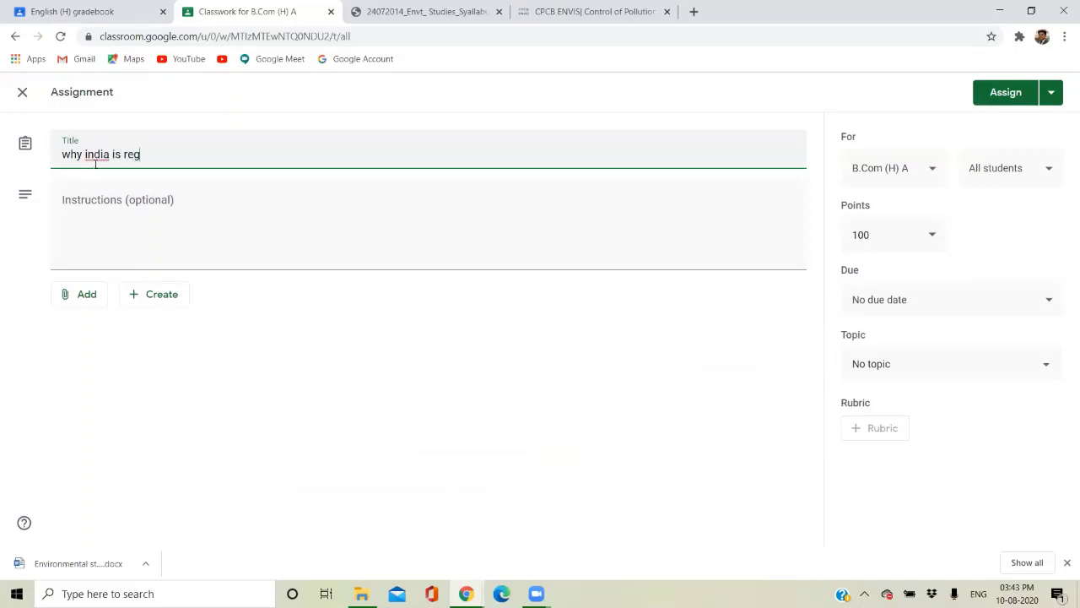
text(arded as a megadiverse nation?)
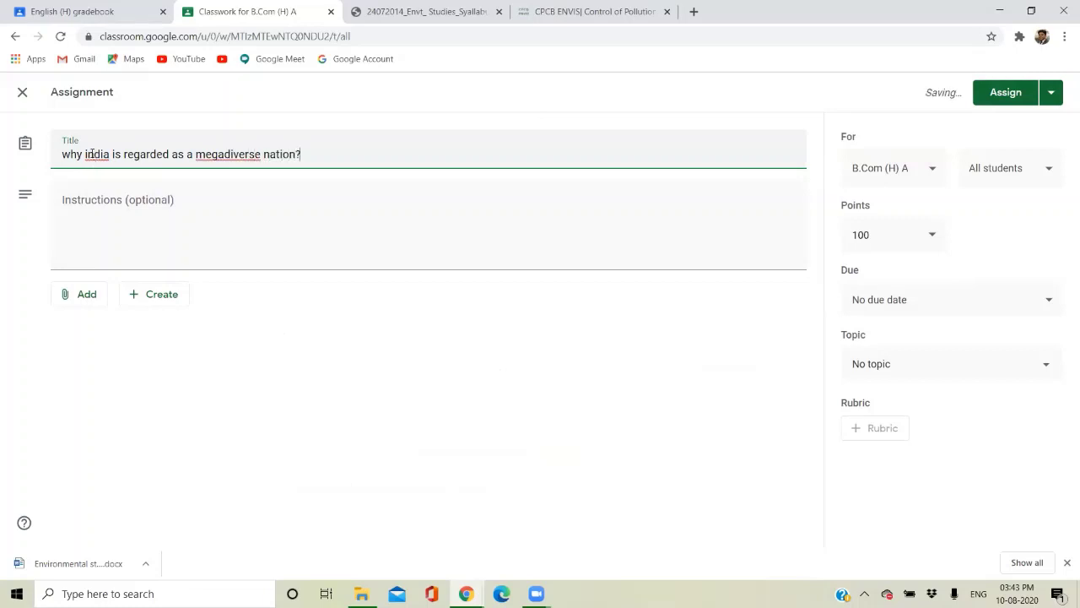
key(BackSpace)
text(I)
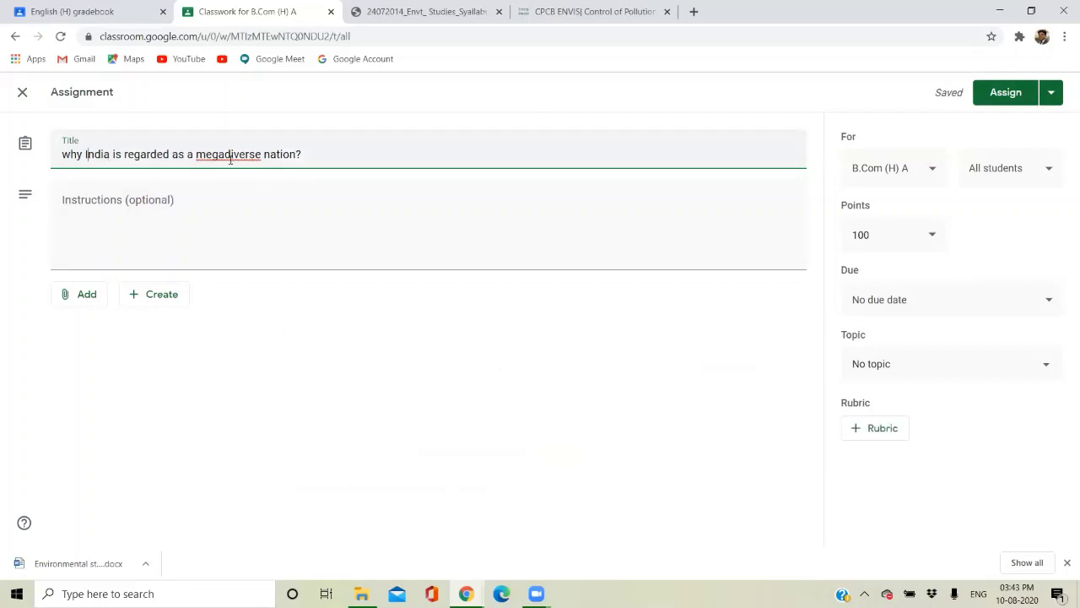
click(162, 221)
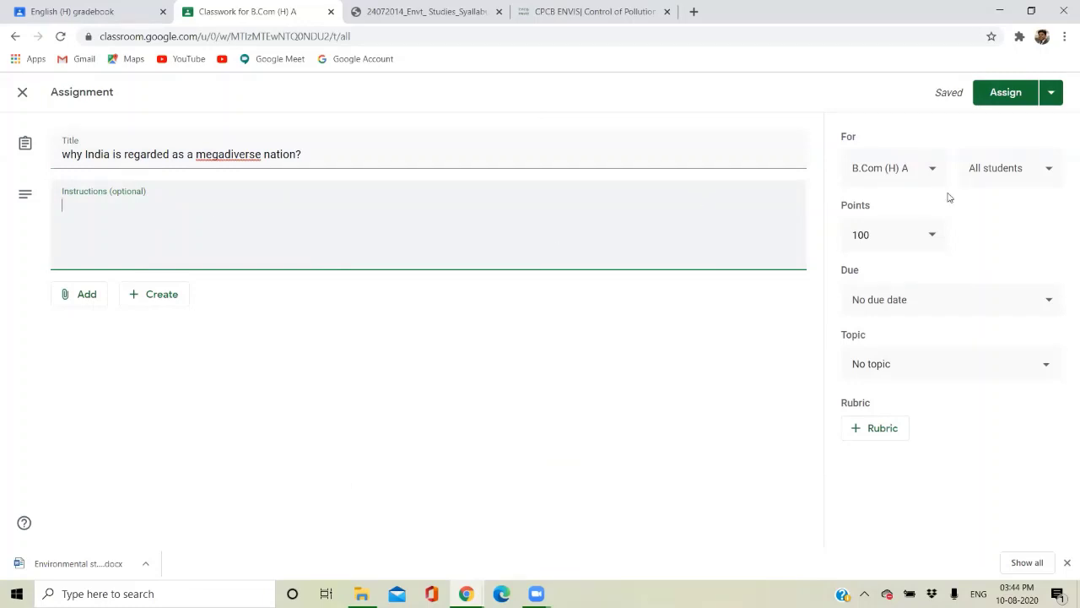
Change the assignment's points from 100 to 10.
click(889, 233)
drag(889, 234, 838, 237)
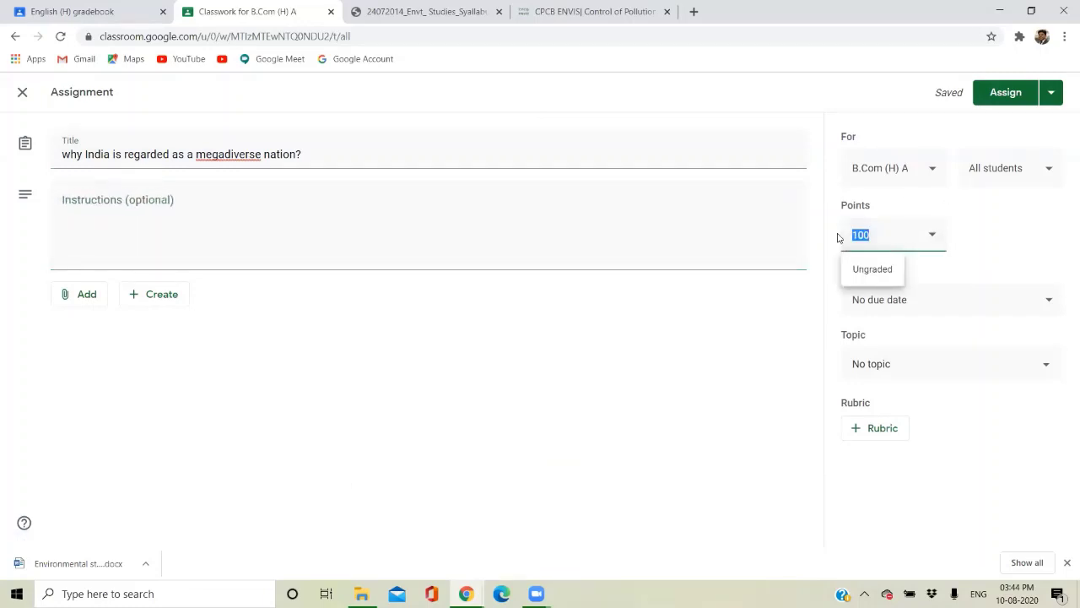
text(10)
click(737, 395)
Set the due date to Sun, Aug 16 at 11:59 PM.
click(904, 302)
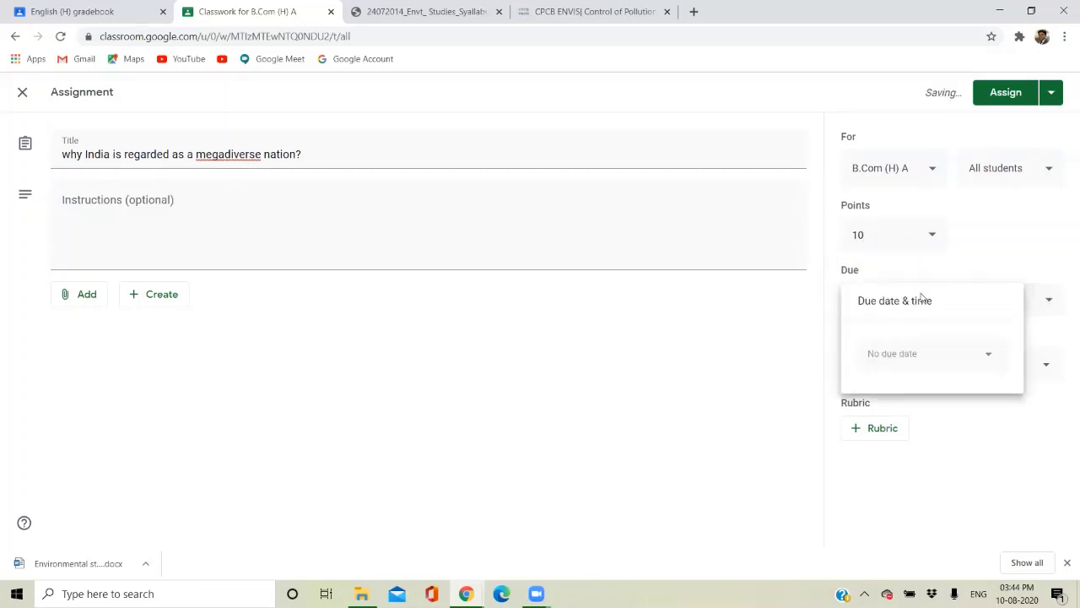
click(915, 369)
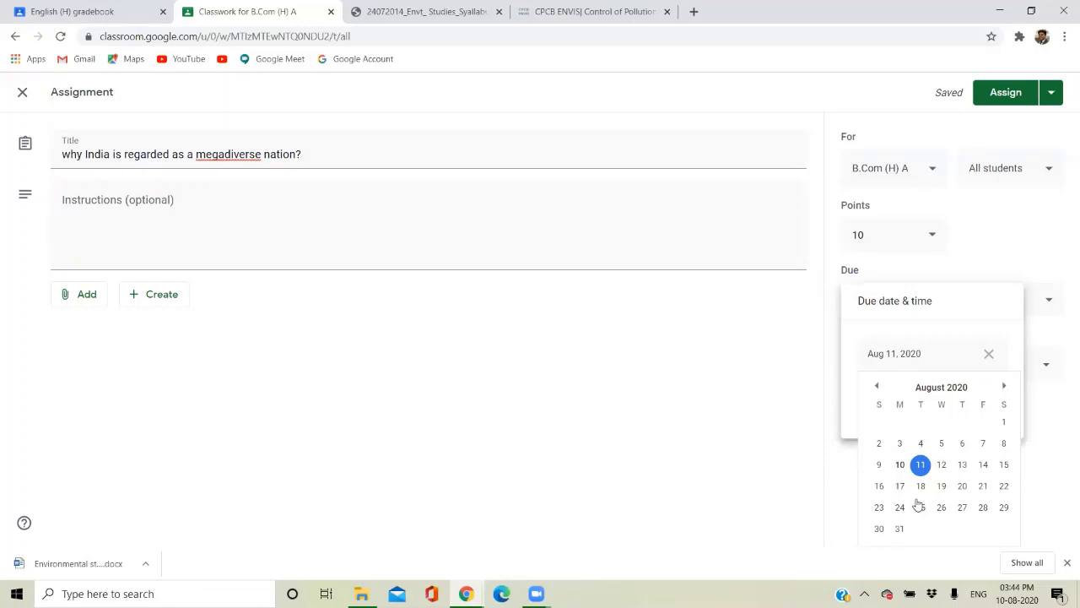
click(879, 485)
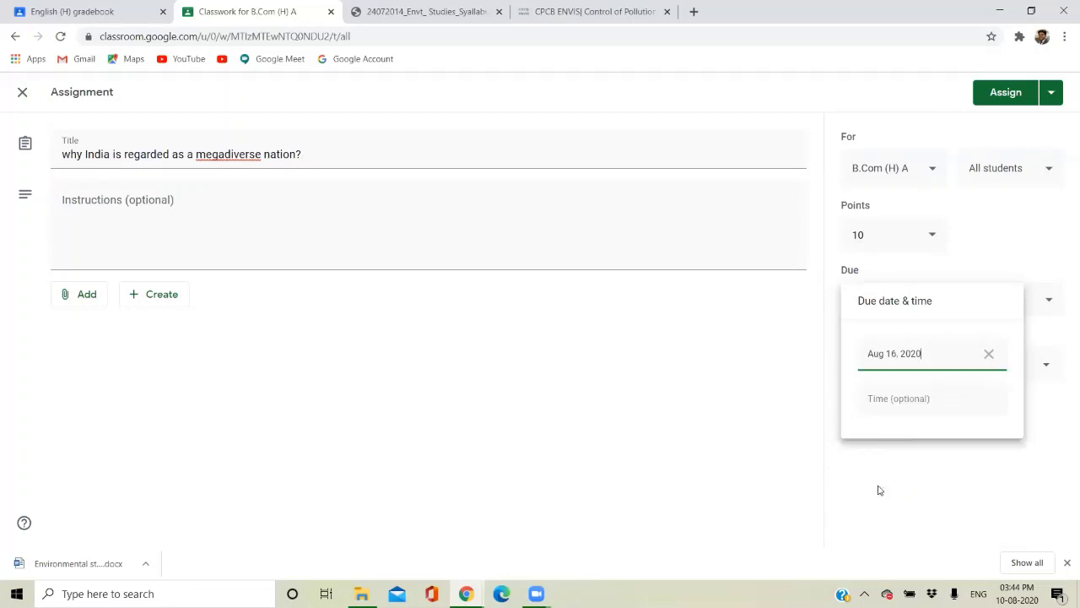
click(890, 399)
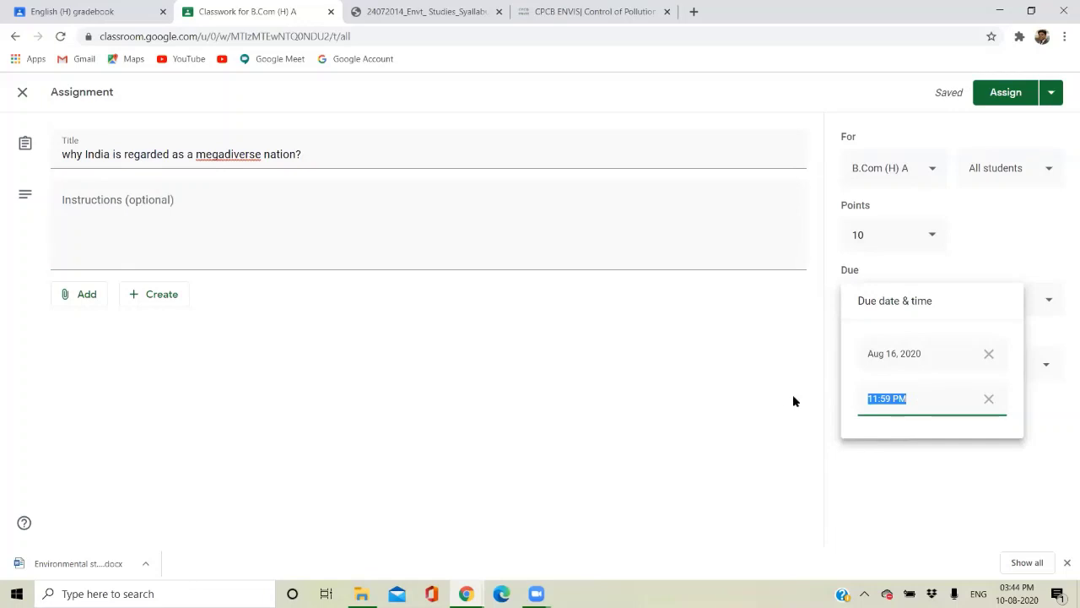
click(712, 359)
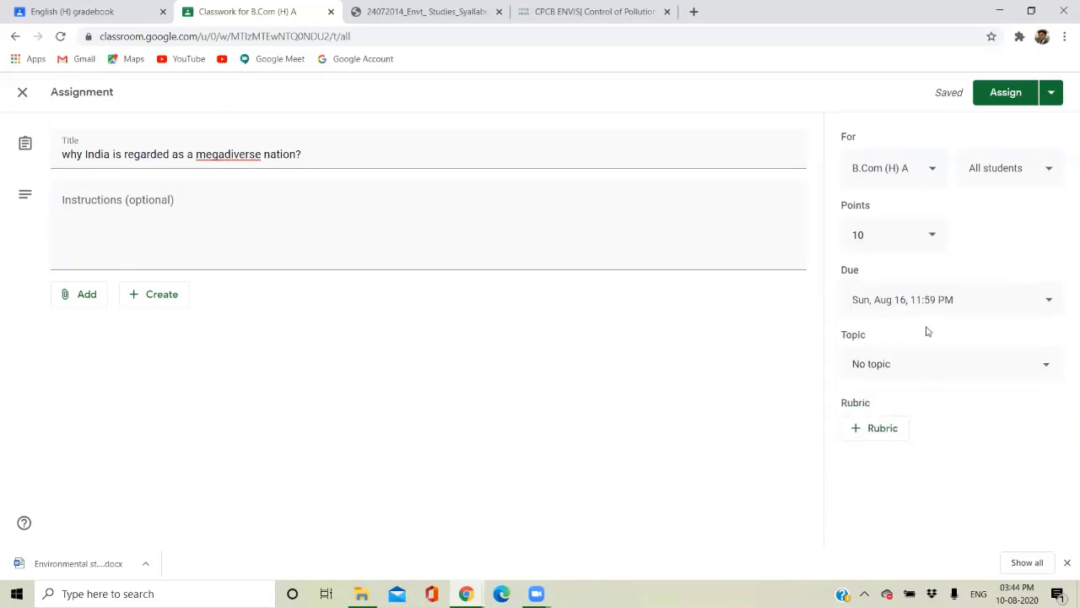
File the assignment under the Biodiversity and Conservation topic and assign it.
click(935, 361)
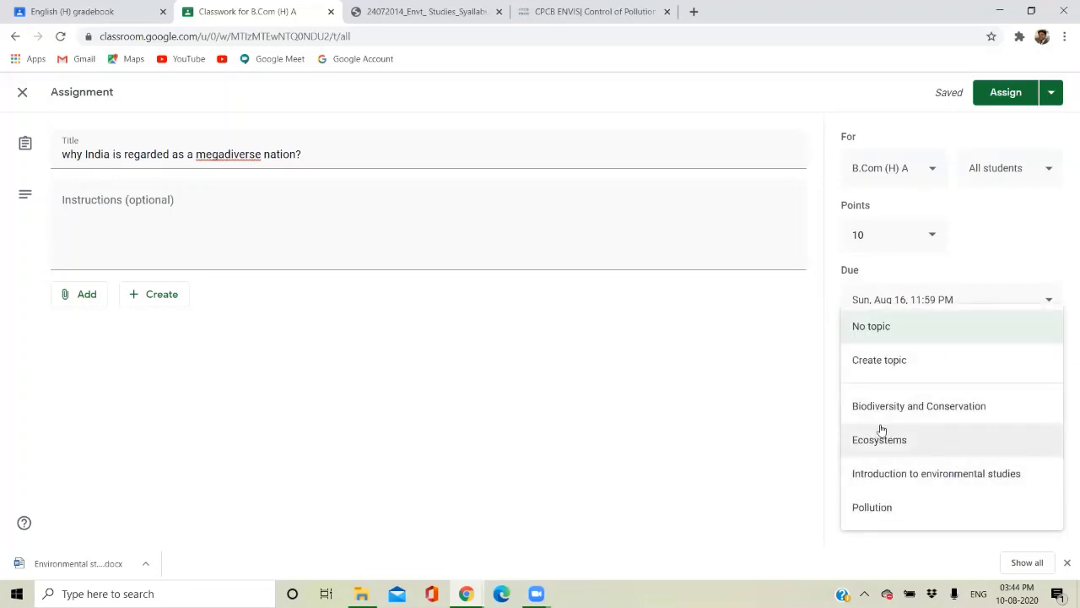
click(875, 412)
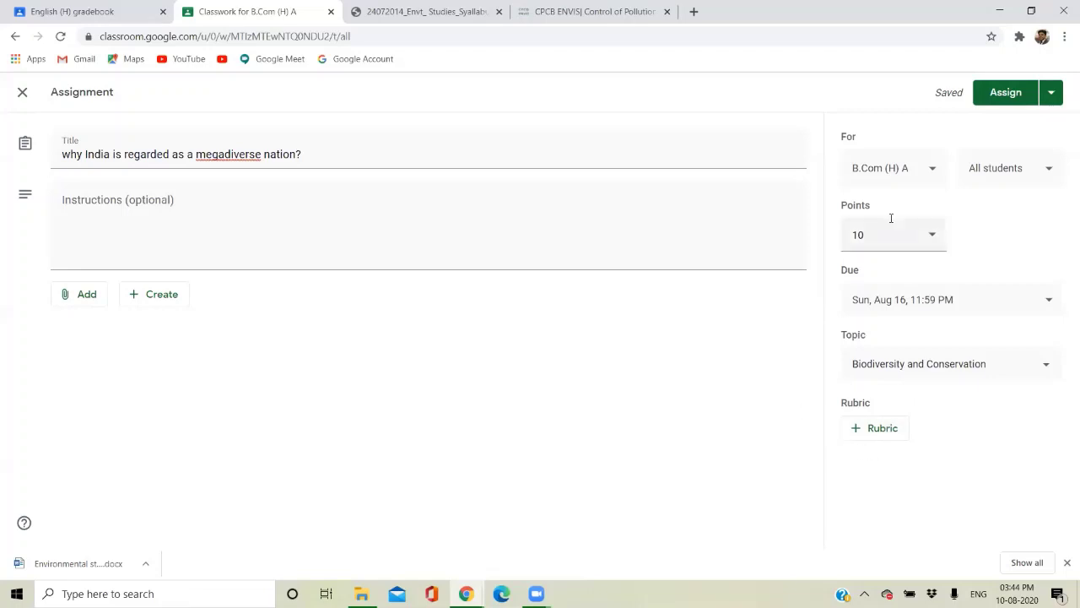
click(996, 94)
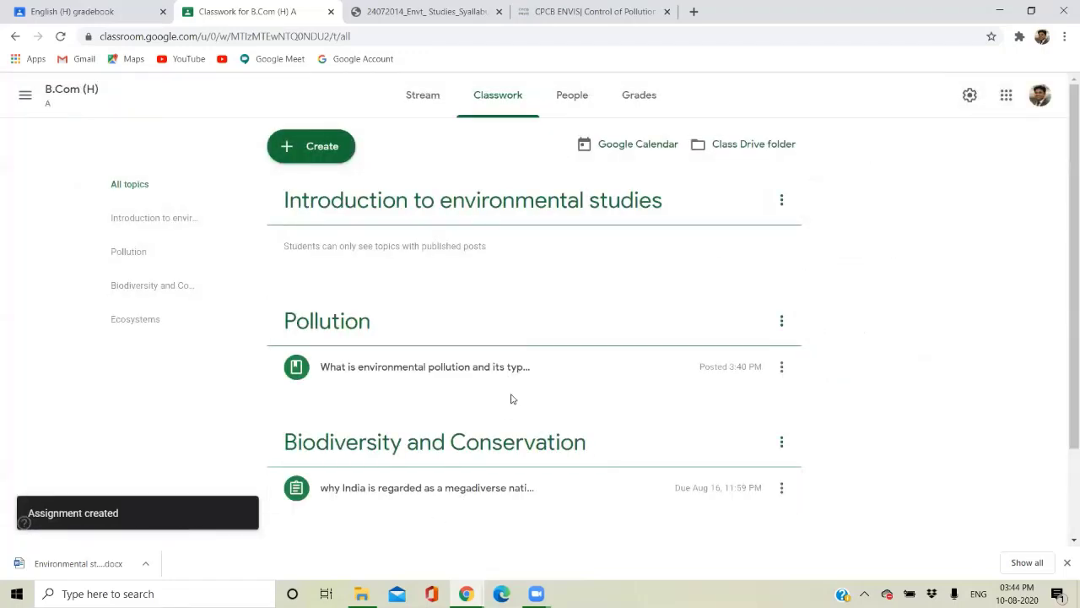
Open the megadiverse assignment from the Stream, check its grade options and instructions, then return to Student work.
scroll(508, 398, down, 1)
scroll(496, 374, up, 1)
click(418, 91)
click(495, 416)
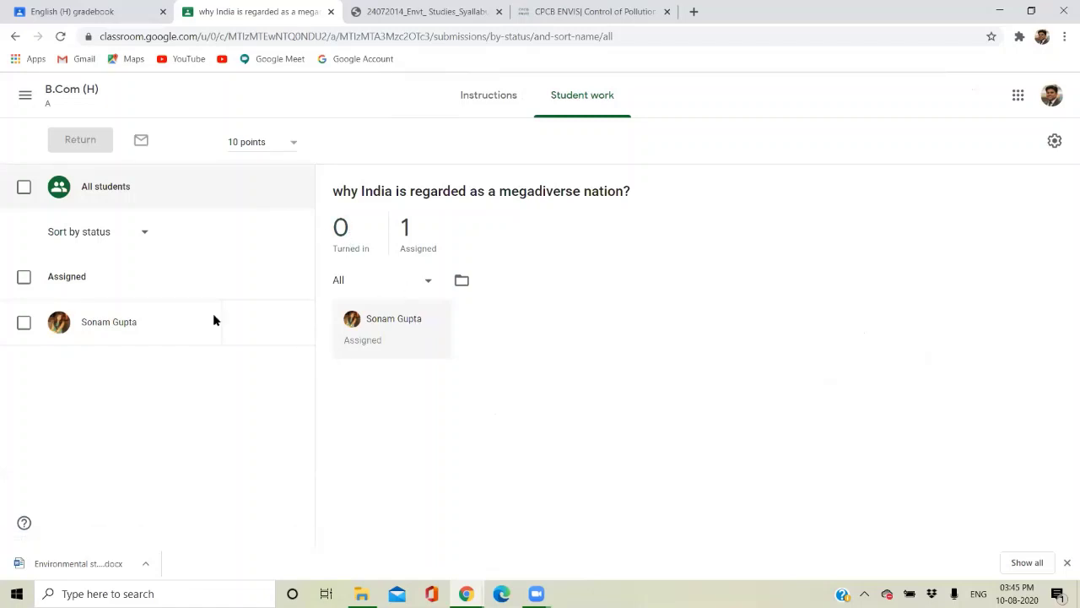
click(1054, 145)
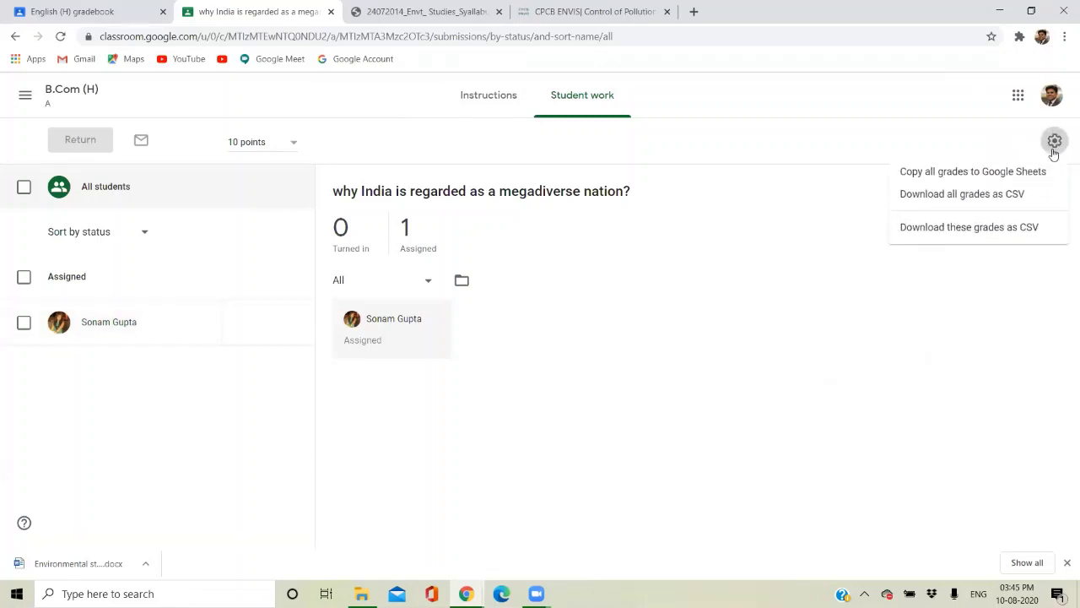
click(498, 105)
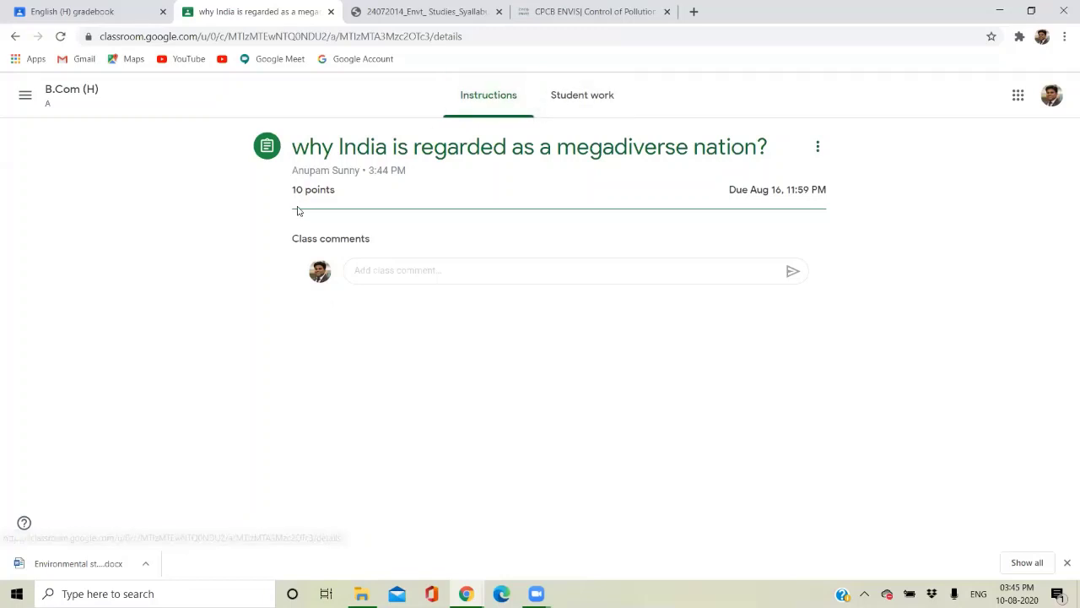
click(606, 93)
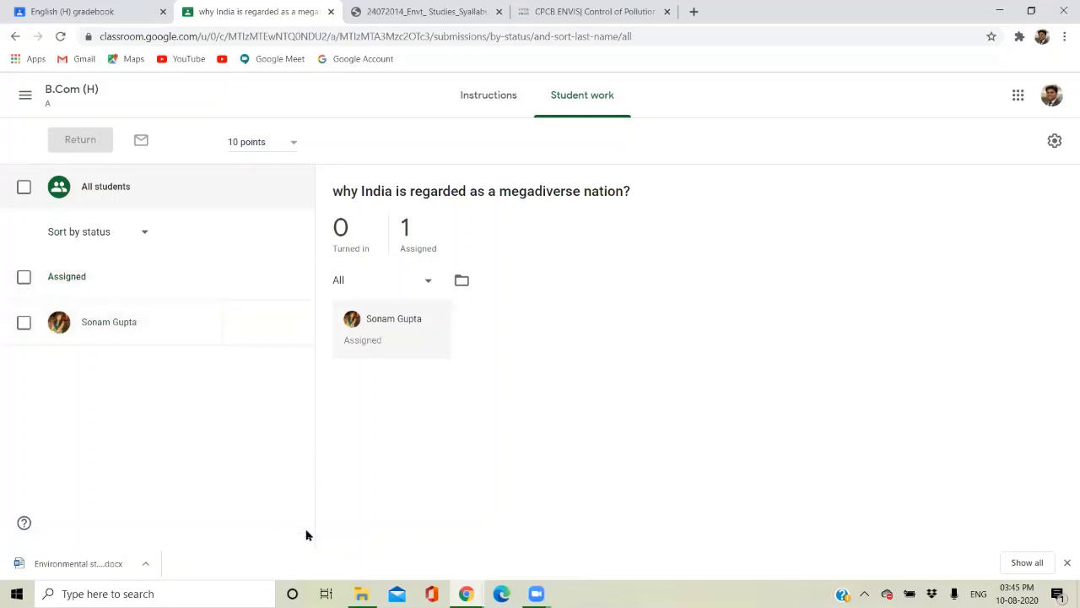
Switch to the student's incognito window and open the B.Com (H) class from the Classes list.
click(466, 593)
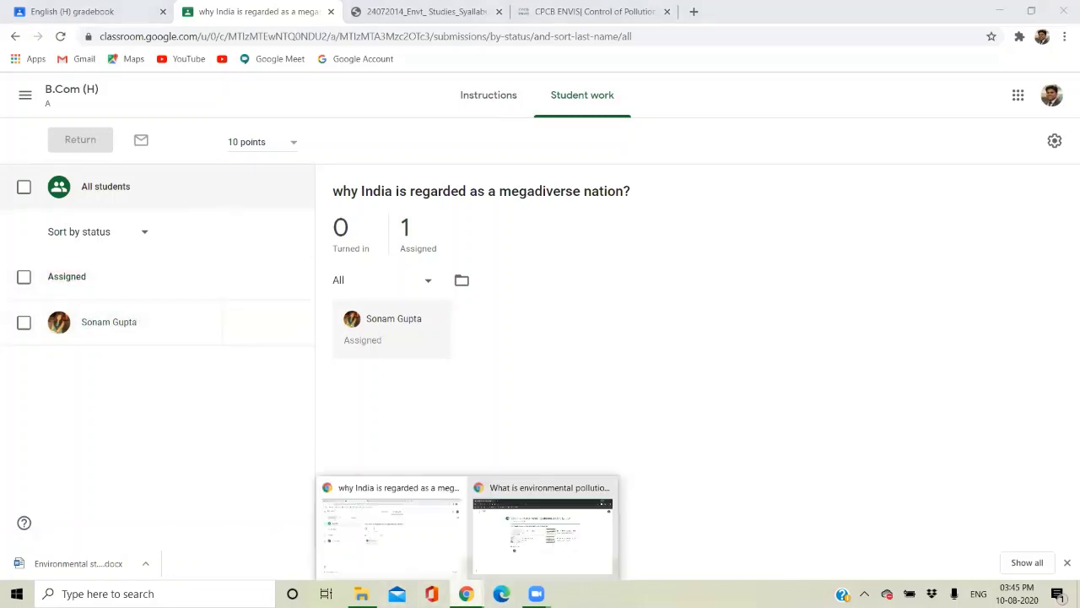
mouse_move(505, 554)
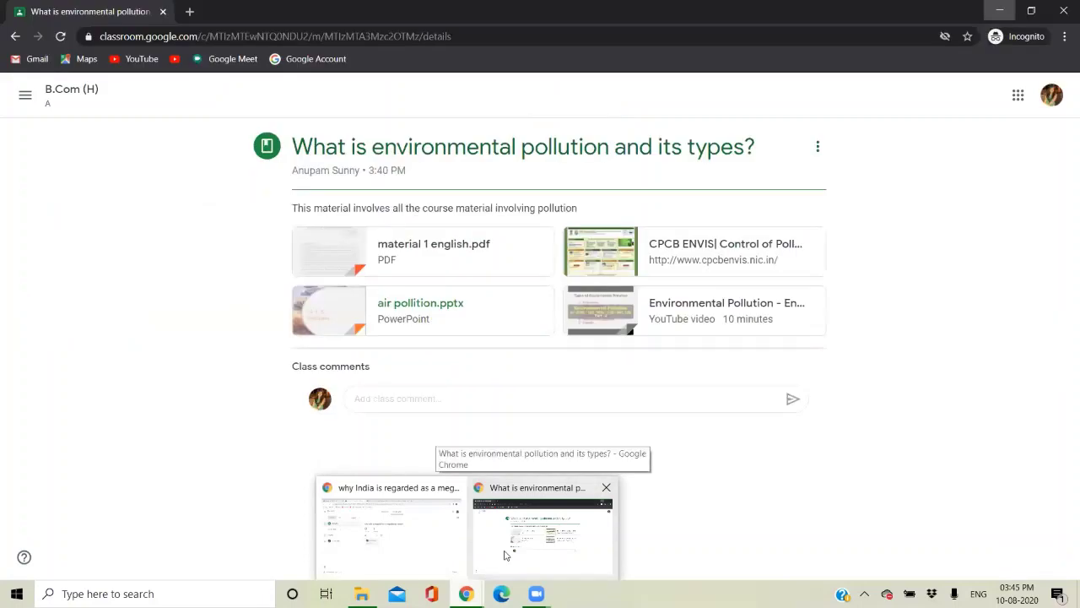
click(506, 555)
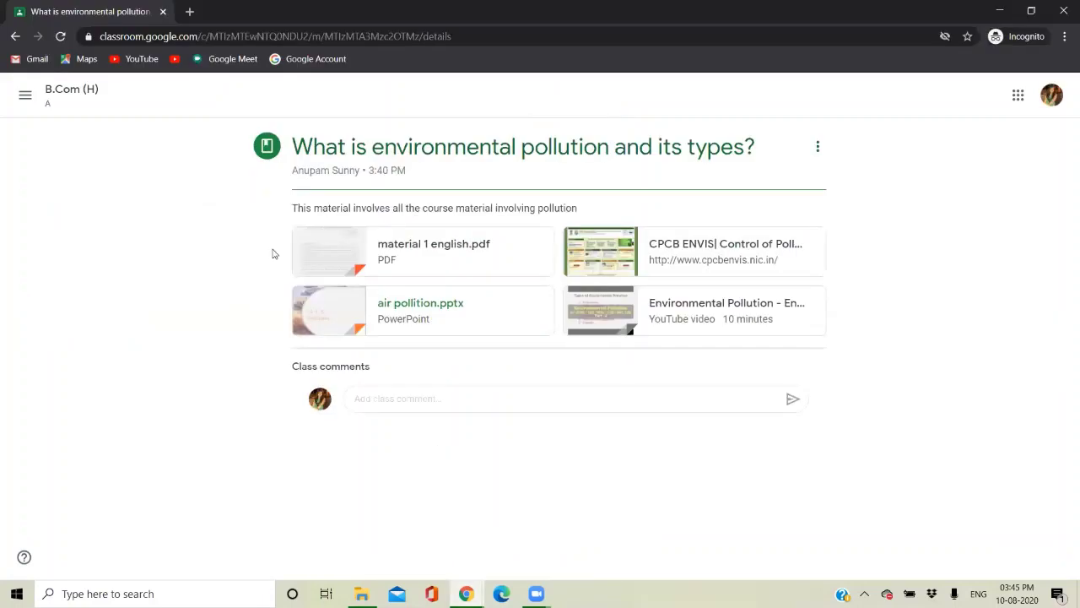
click(26, 95)
click(37, 105)
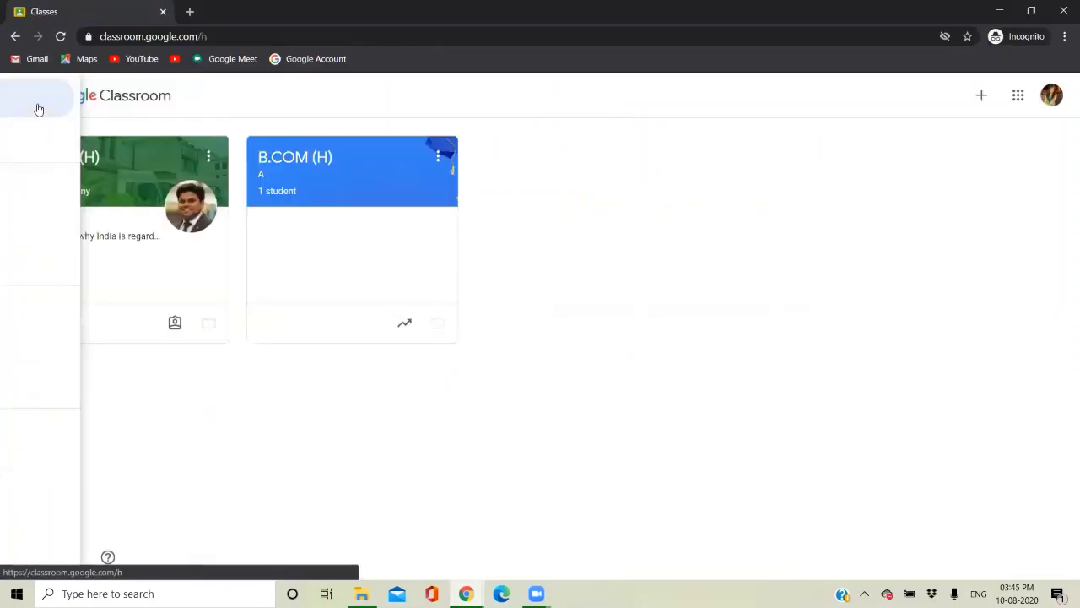
click(108, 171)
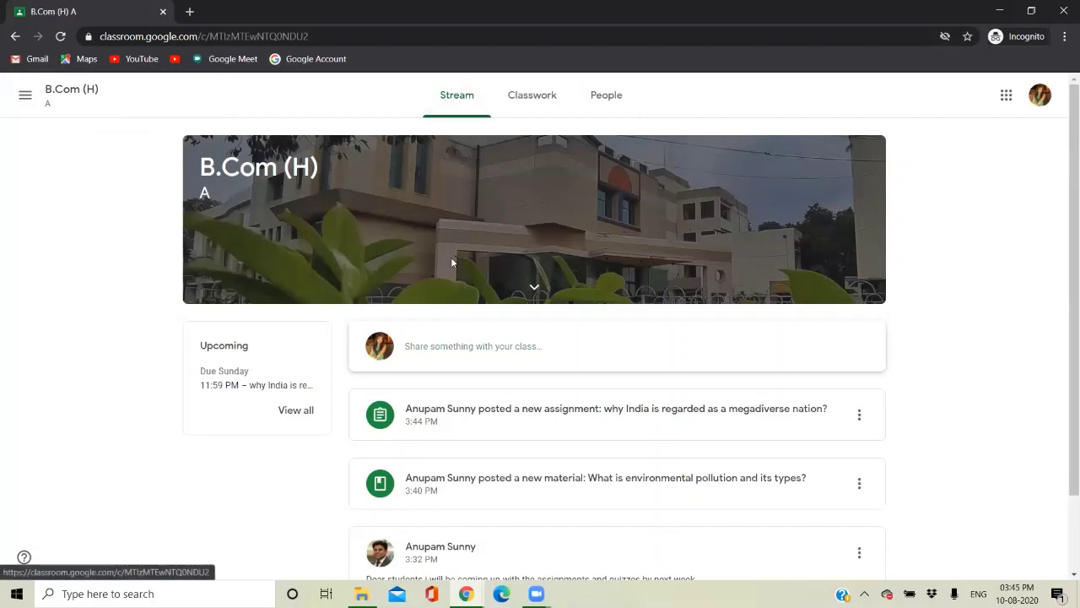
As the student, open the megadiverse assignment and start an Upload through Add or create > File.
click(538, 426)
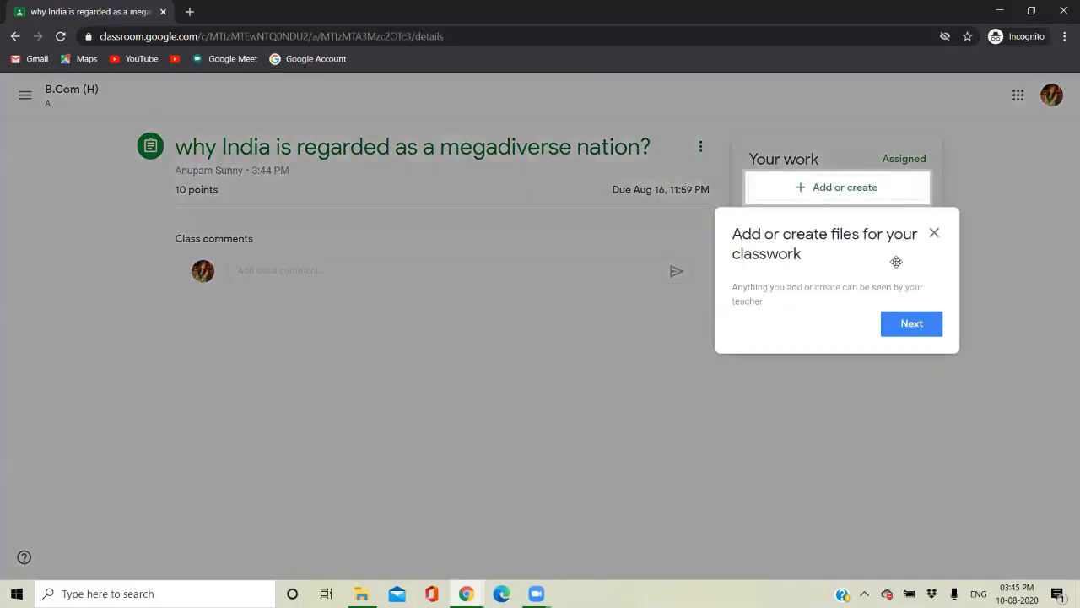
click(934, 232)
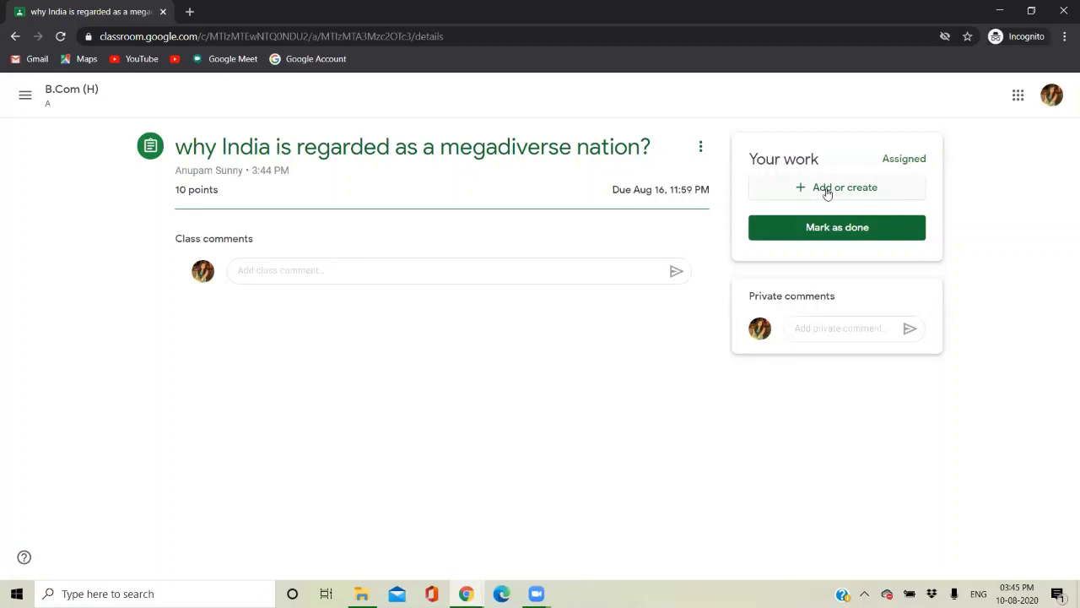
click(827, 190)
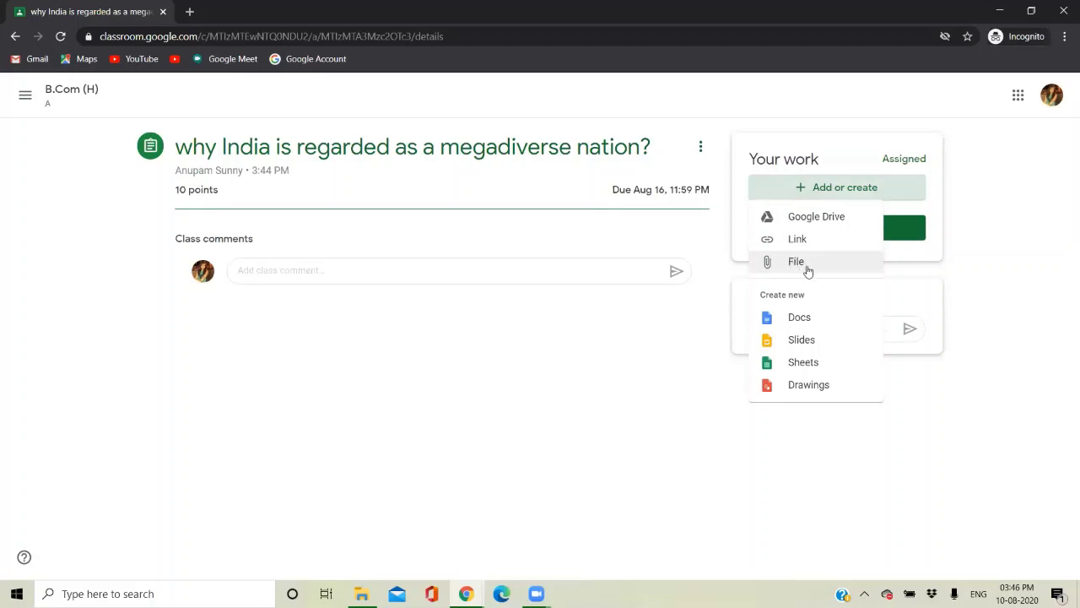
click(814, 267)
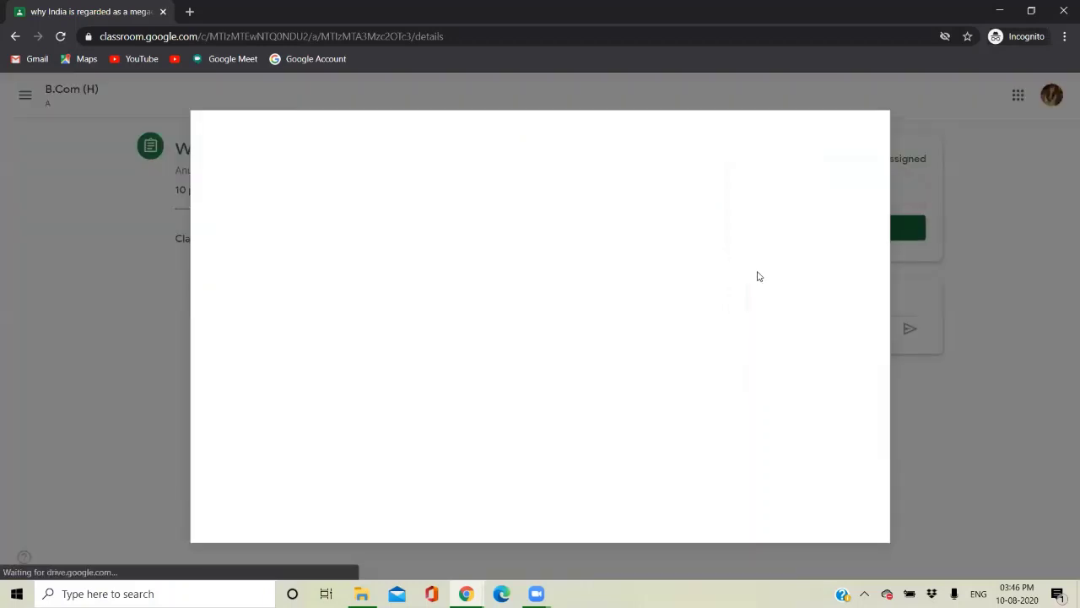
click(304, 186)
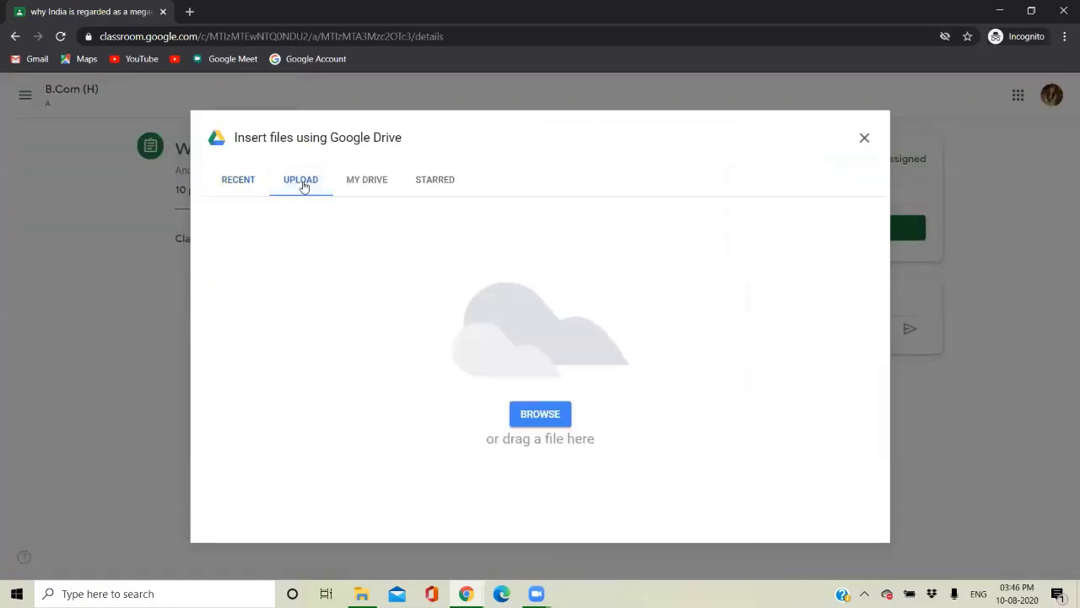
Upload the 'student assignment' Word file from the Desktop as the student's work.
click(548, 417)
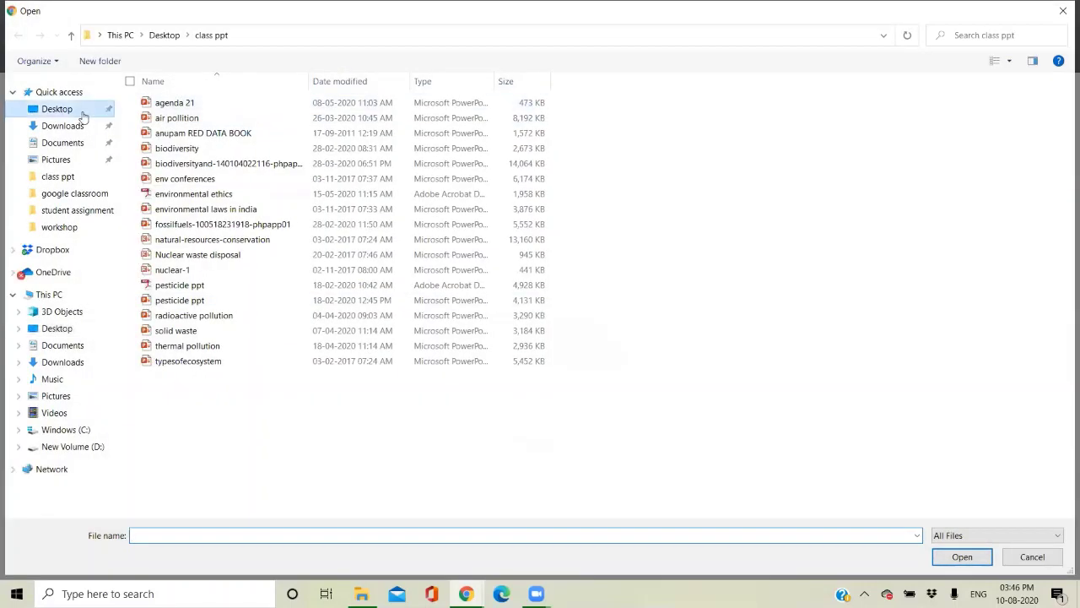
click(83, 115)
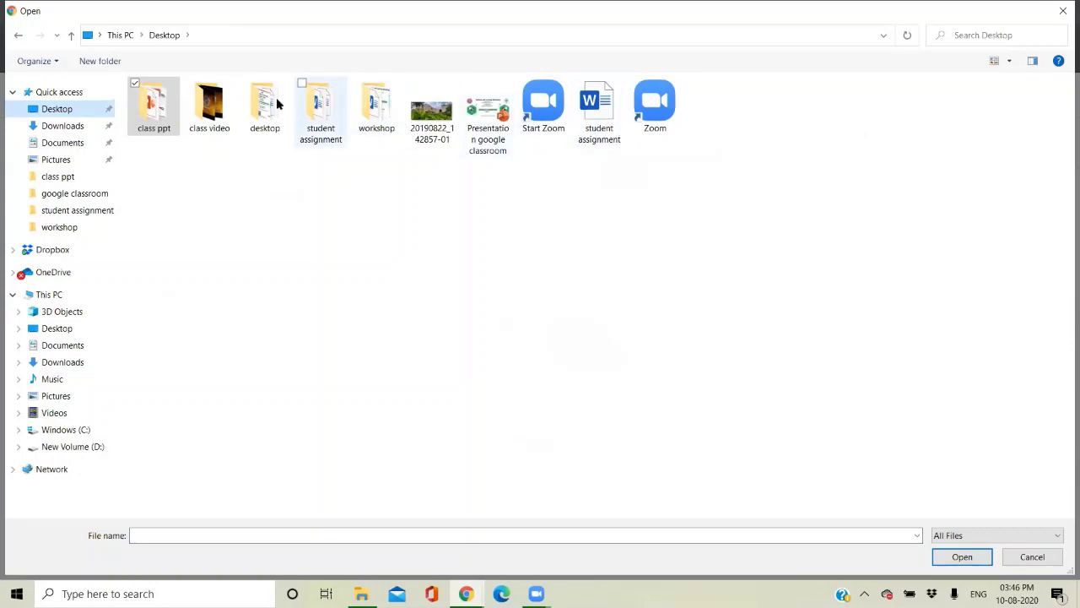
double_click(324, 110)
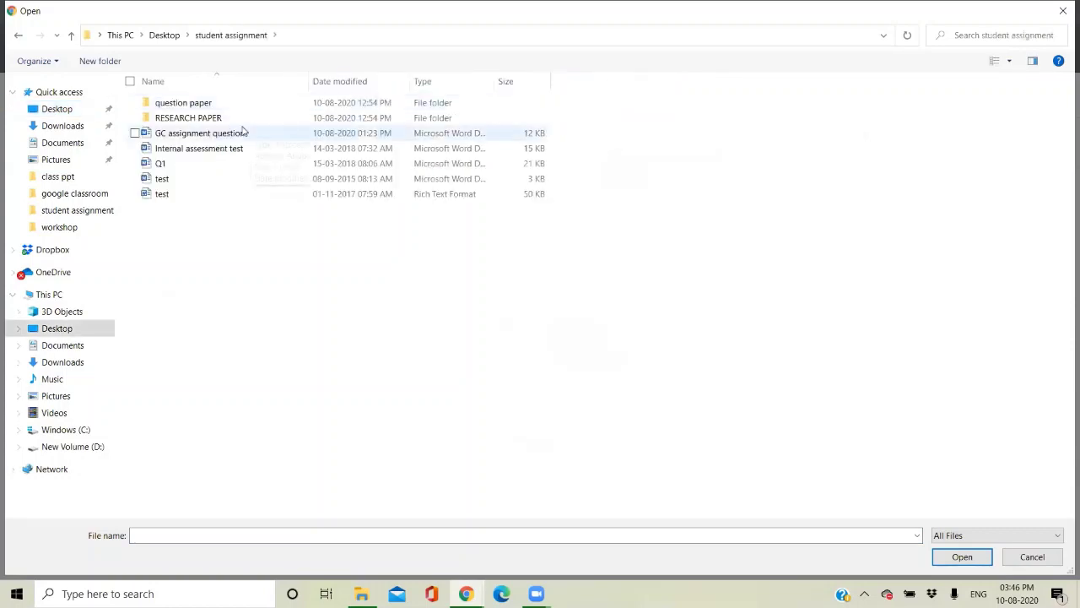
click(18, 35)
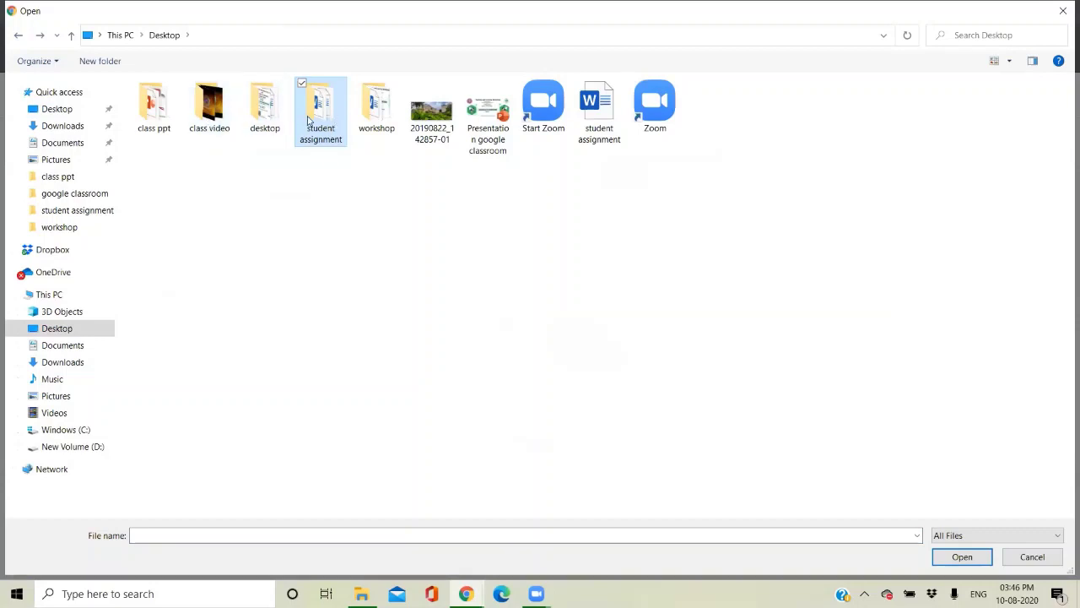
double_click(321, 109)
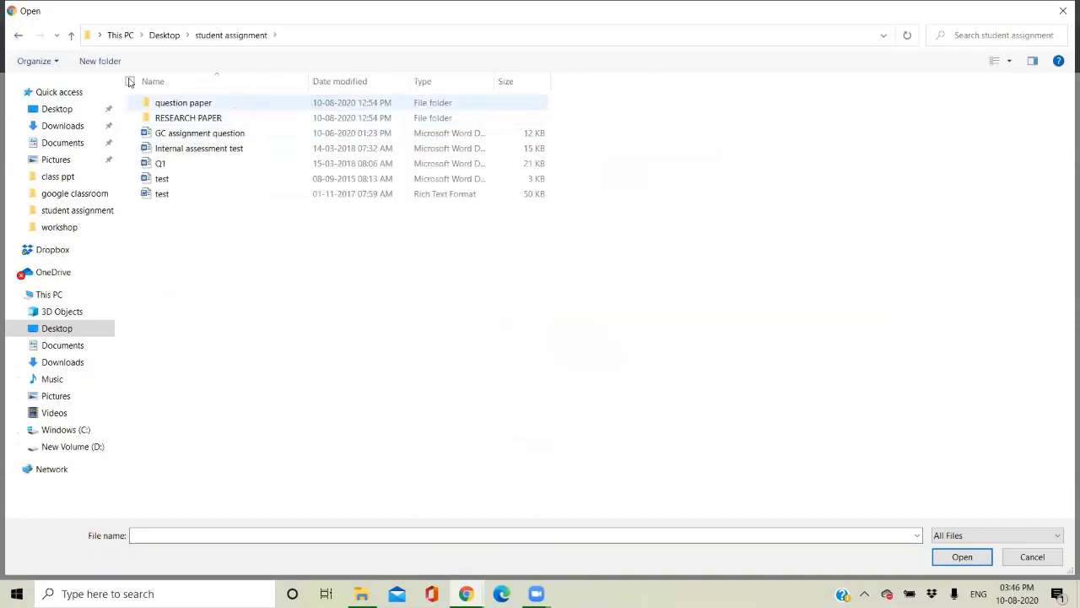
click(18, 34)
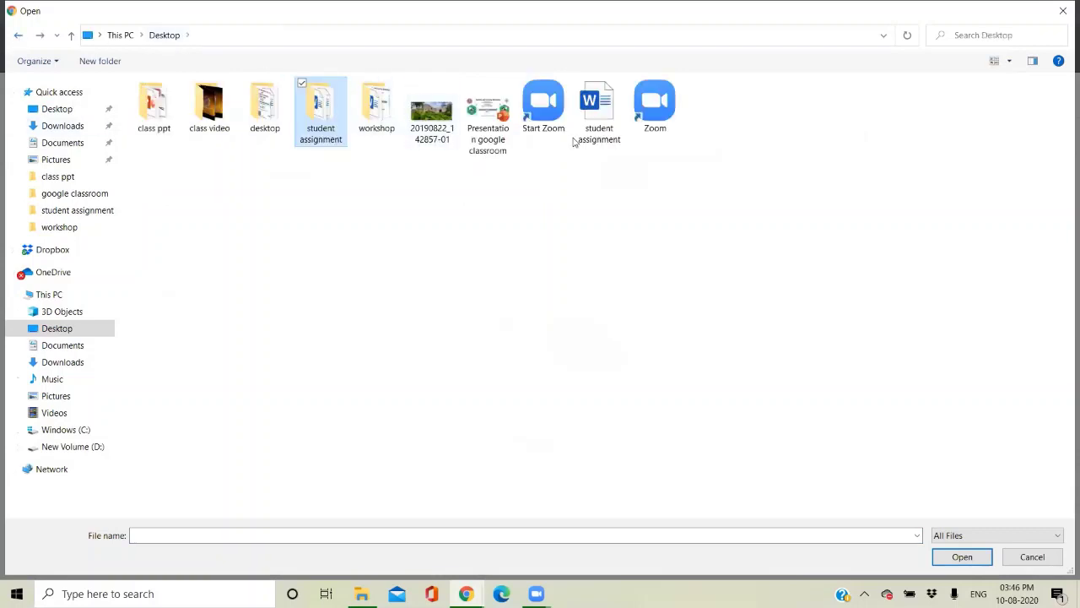
double_click(595, 118)
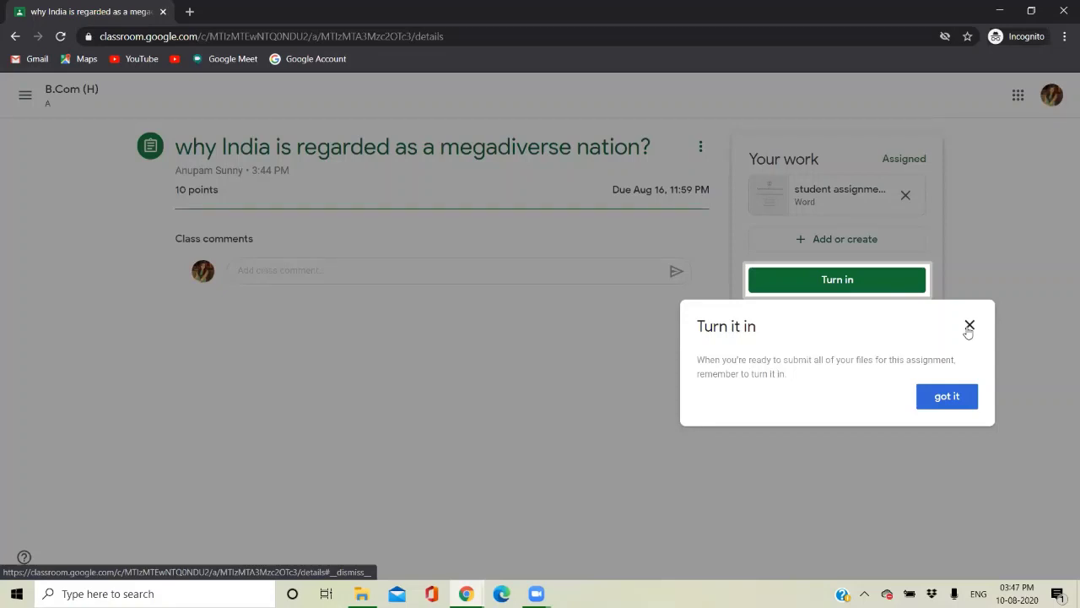
Turn in the attached student assignment.docx, then minimize the student's incognito window.
right_click(968, 328)
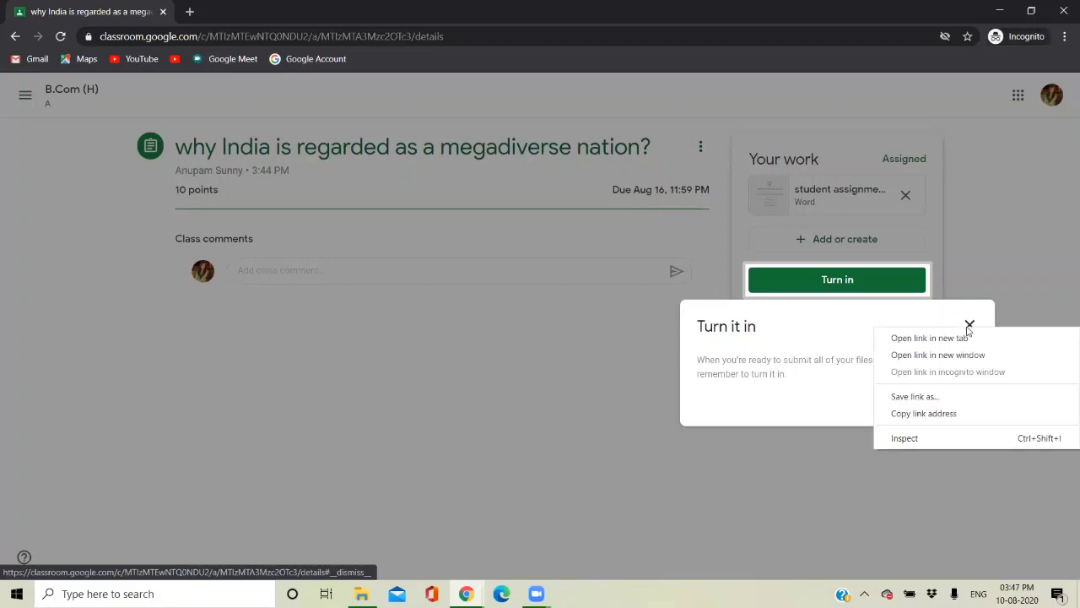
click(988, 257)
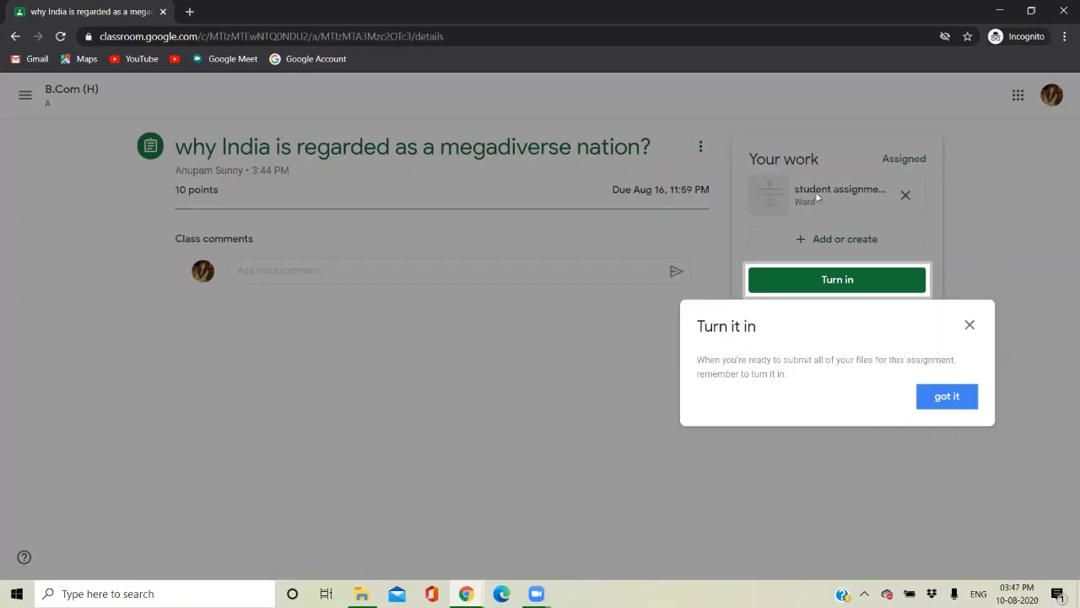
click(938, 397)
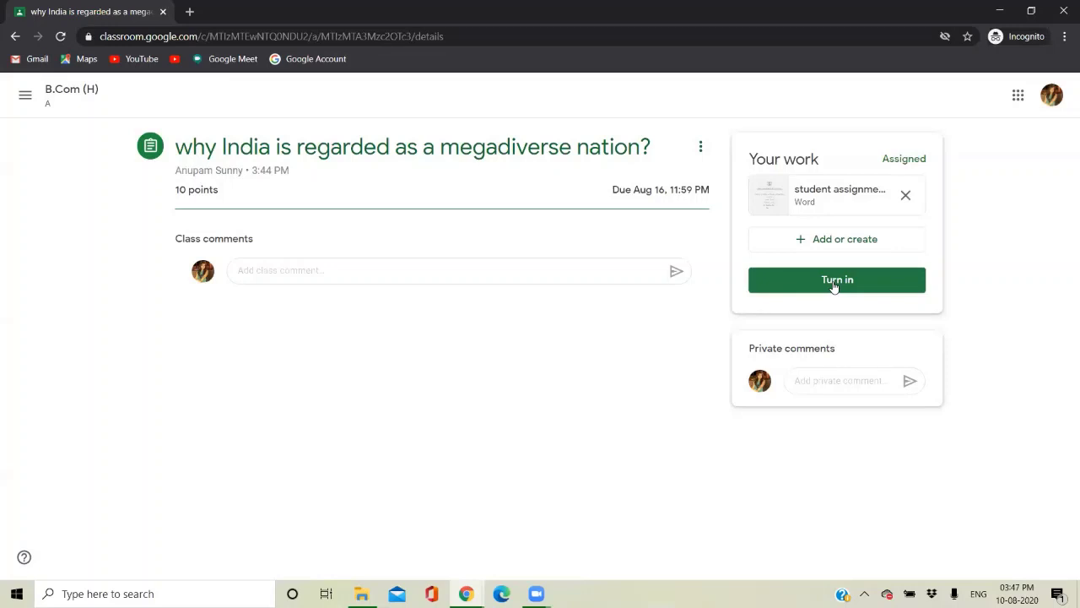
click(833, 283)
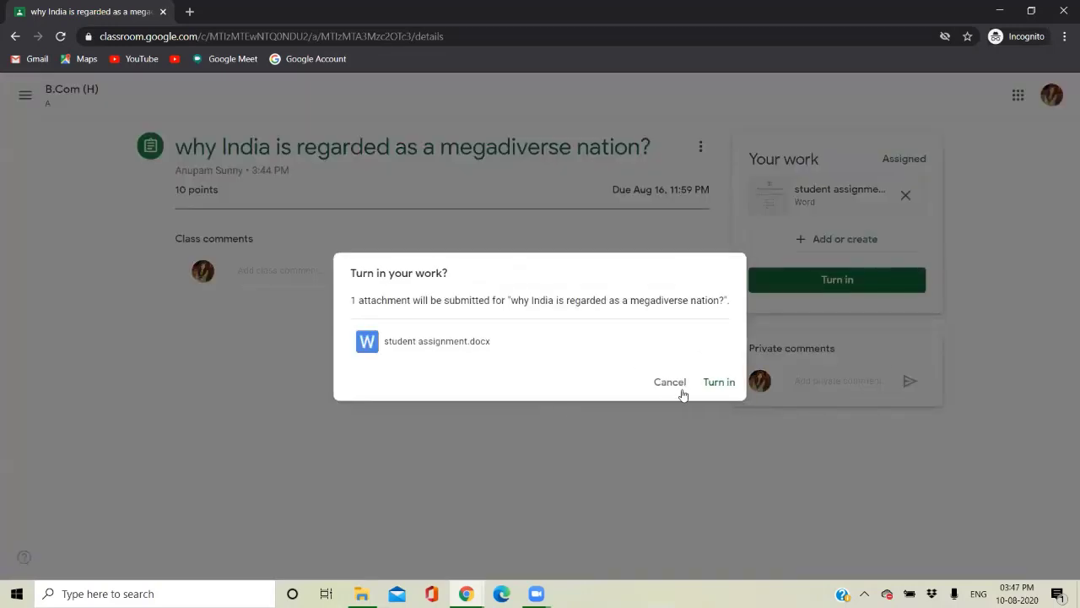
click(708, 387)
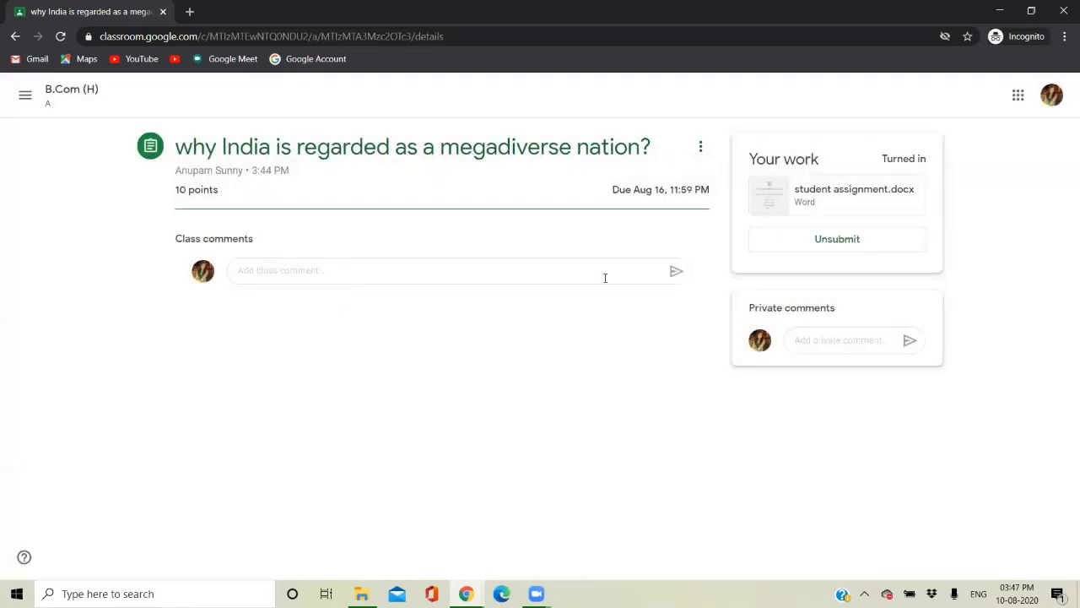
click(999, 10)
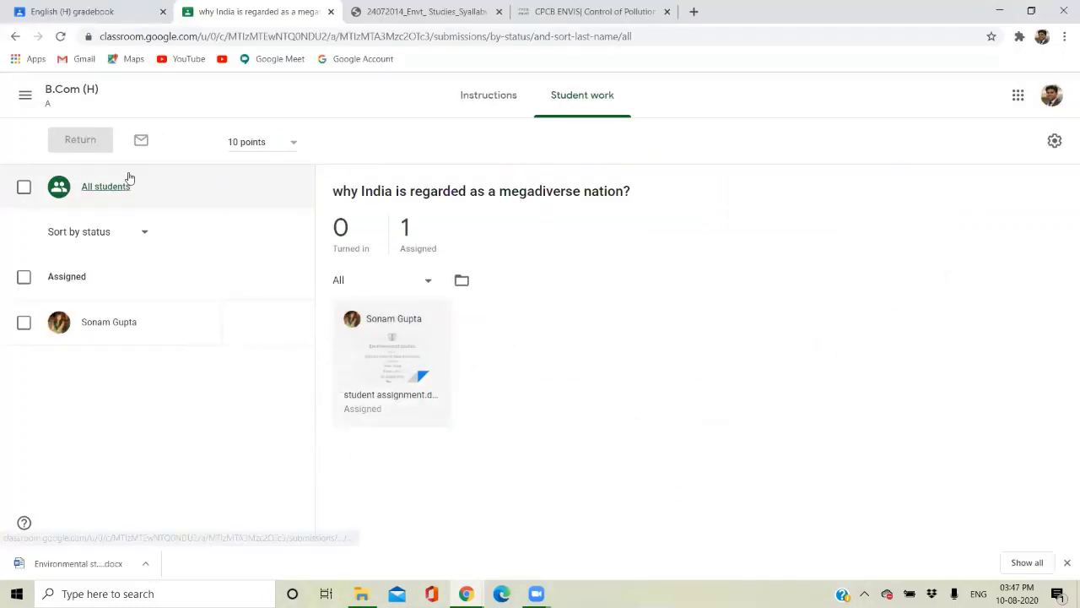
As the teacher, reopen B.Com (H) and the megadiverse assignment so Student work shows 1 turned in.
click(466, 99)
click(550, 98)
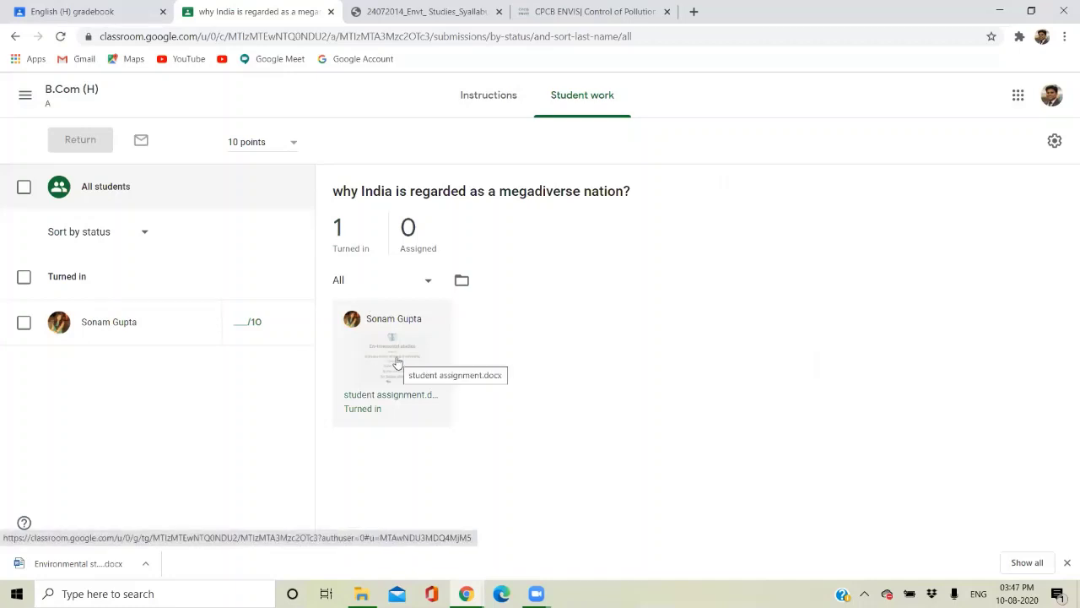
click(26, 95)
click(37, 103)
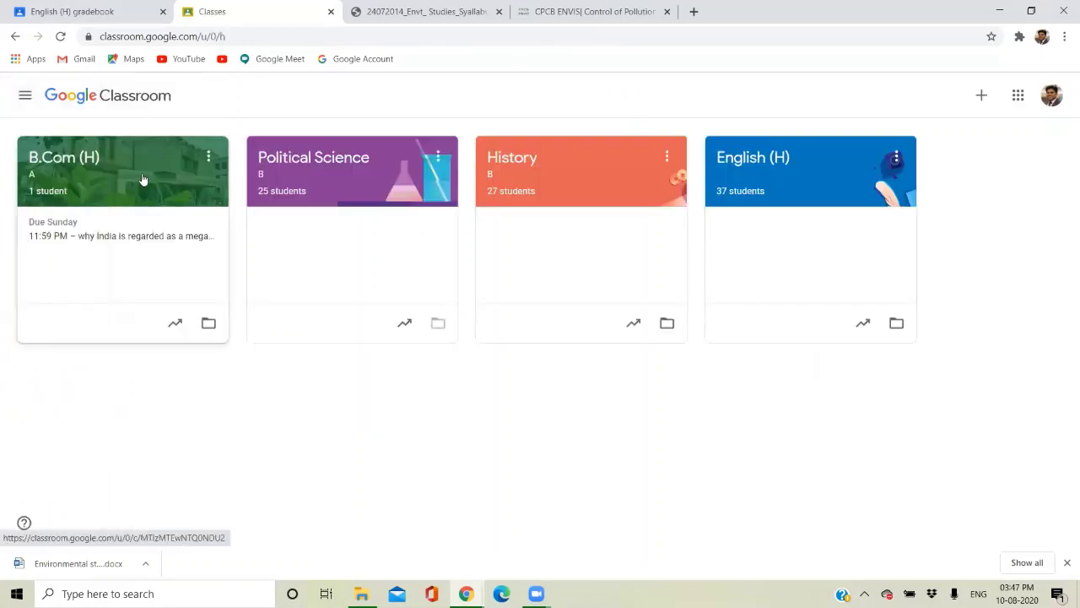
click(143, 180)
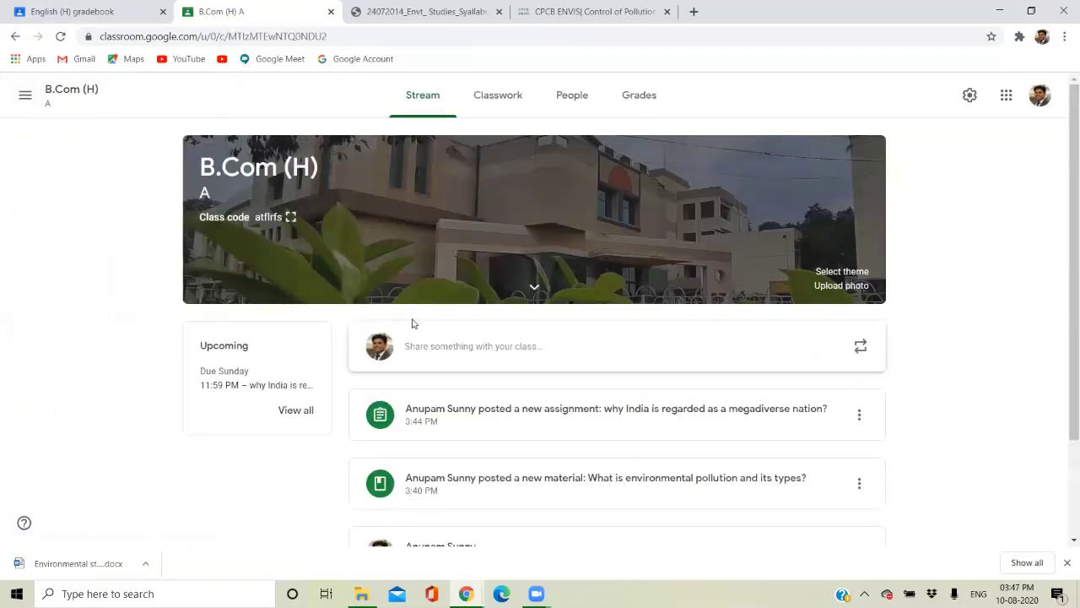
click(565, 438)
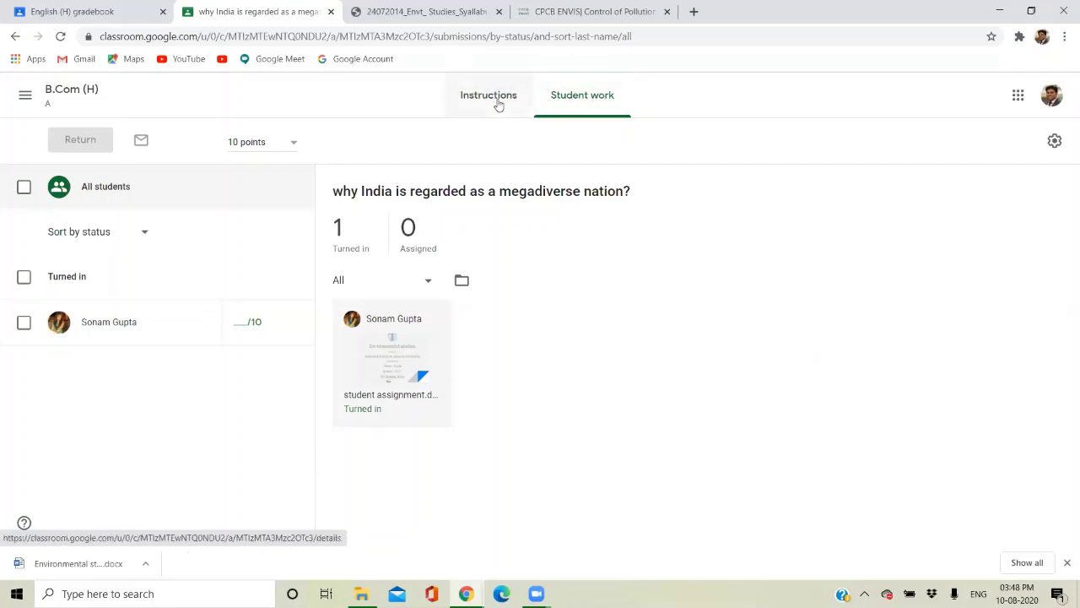
click(499, 105)
click(591, 96)
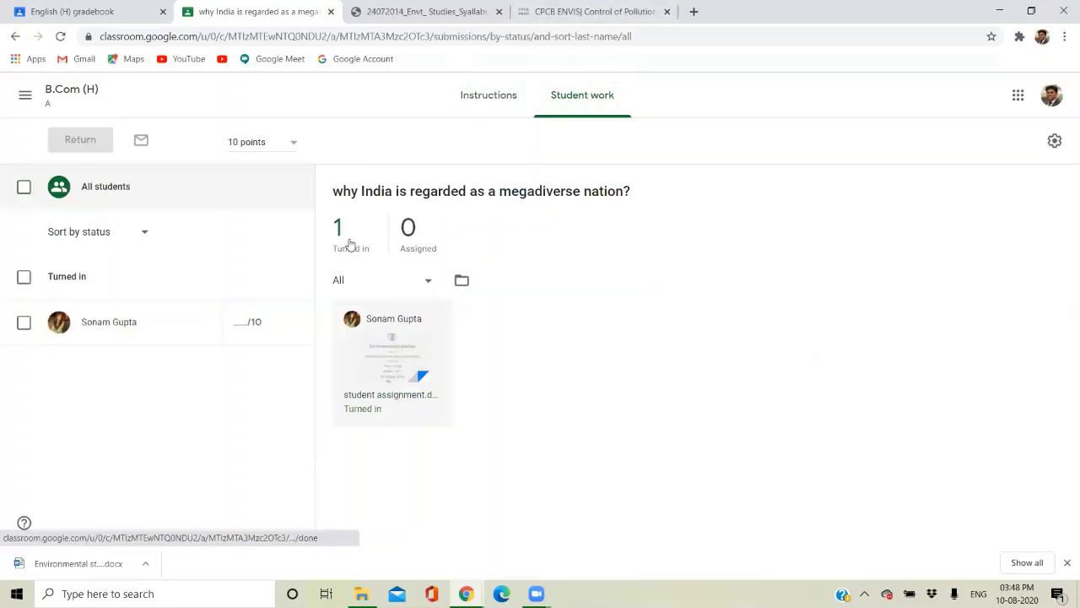
Open the turned-in student assignment.docx, dismiss the Google Docs prompt, and scroll to page 4.
click(390, 372)
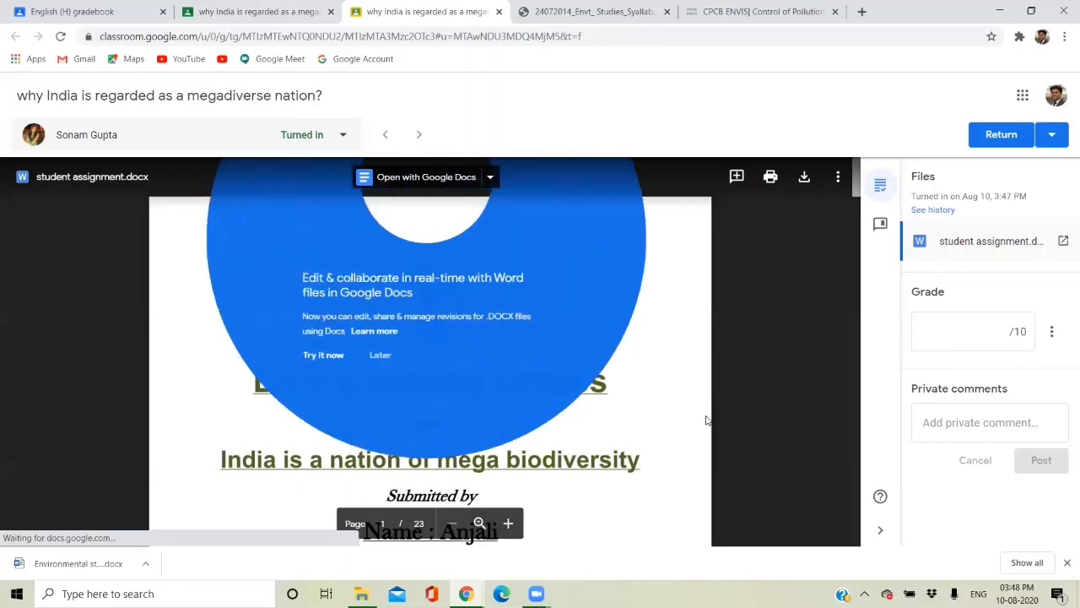
click(697, 309)
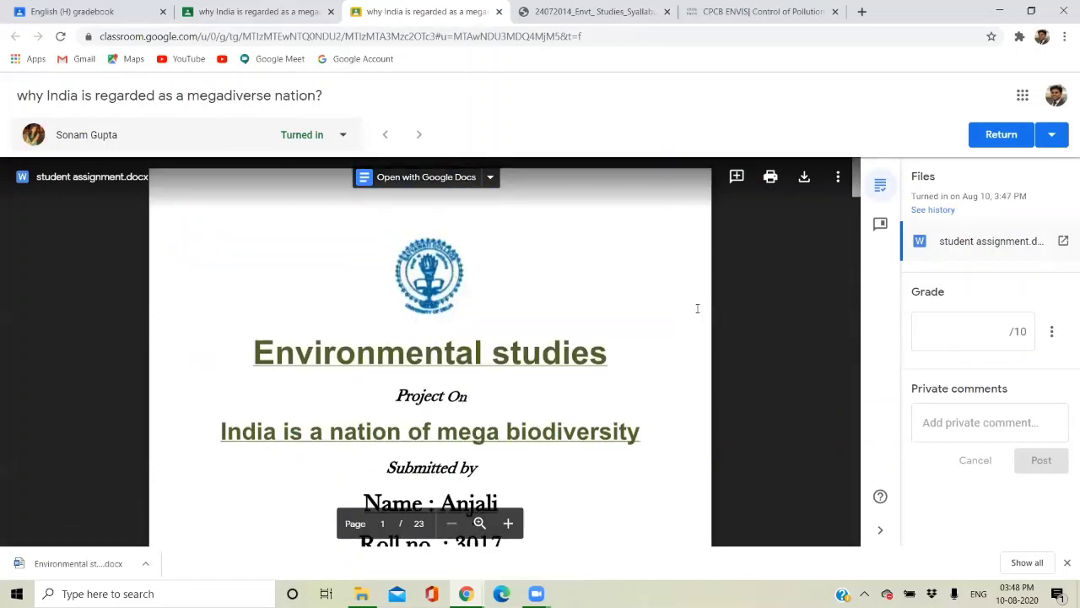
scroll(697, 308, down, 3)
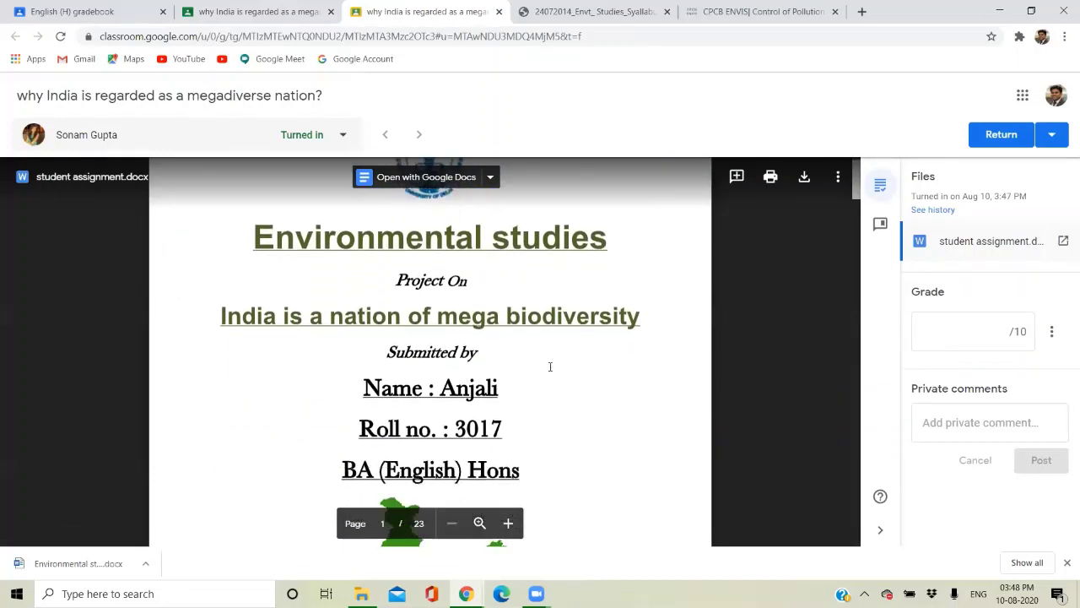
scroll(549, 366, down, 1)
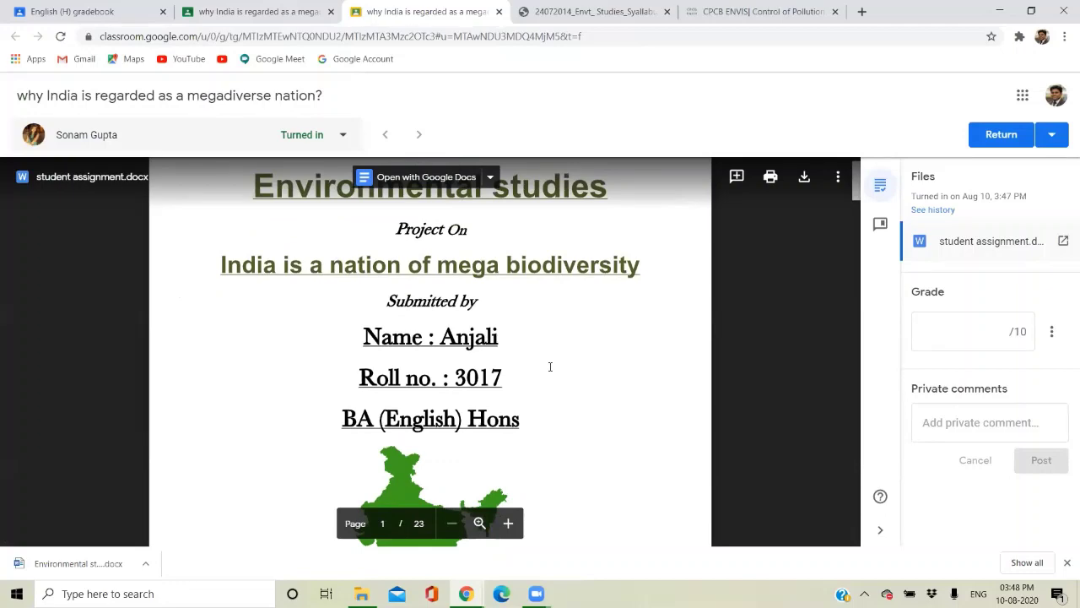
scroll(549, 366, down, 10)
scroll(549, 366, down, 10)
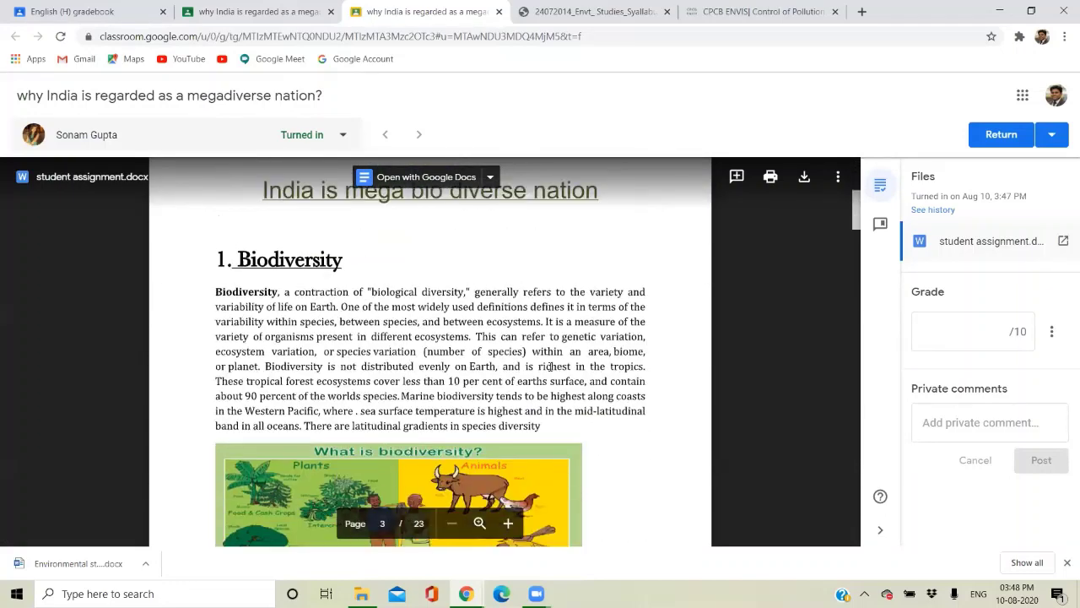
scroll(549, 366, down, 10)
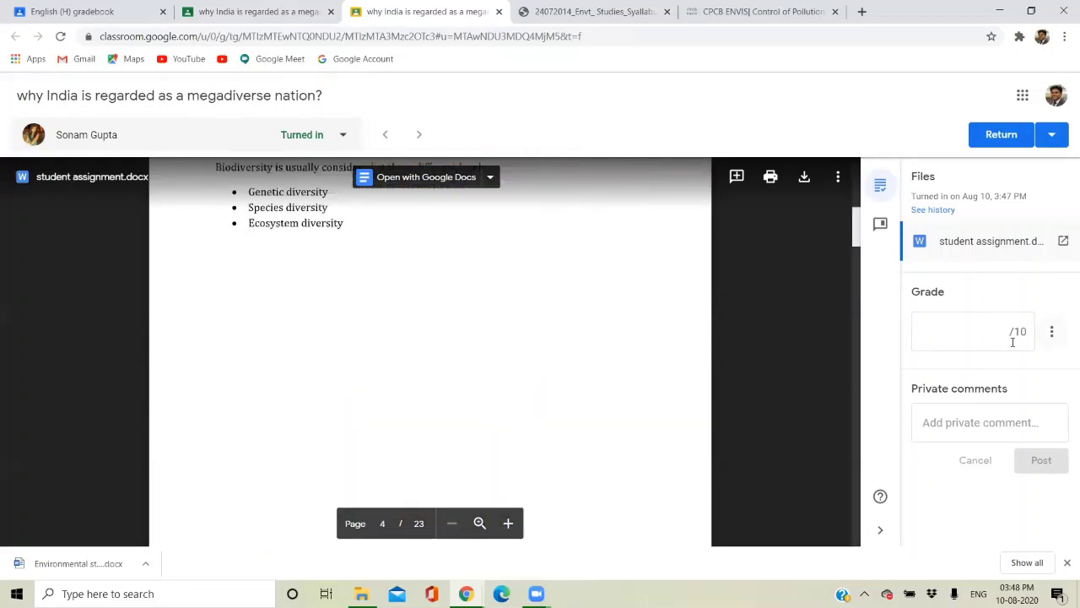
Grade the submission 10/10, post the private comment 'excellent work', and return it to the student.
click(1008, 335)
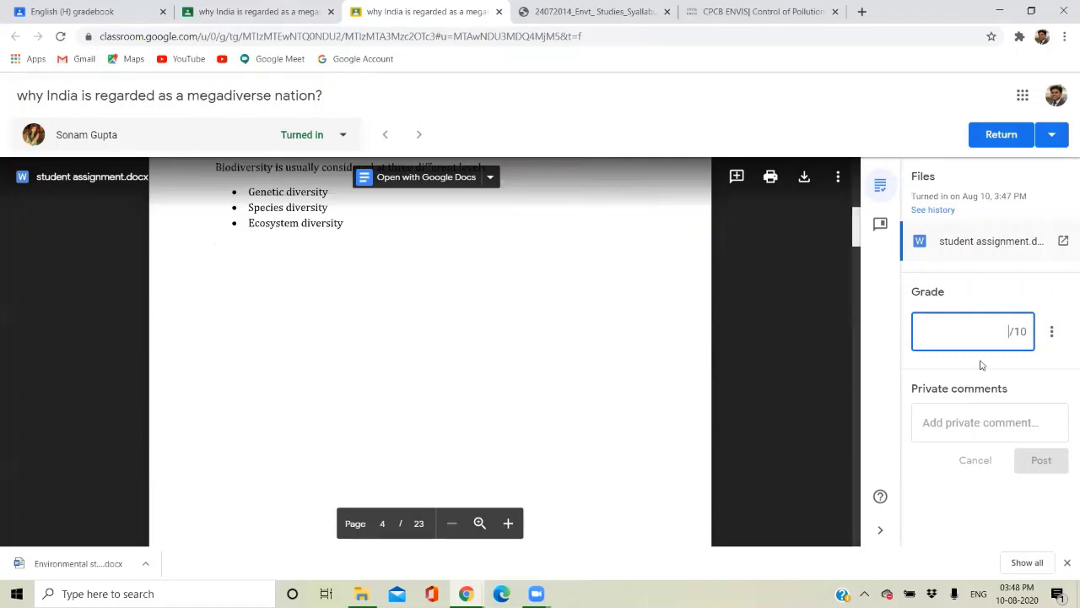
text(10)
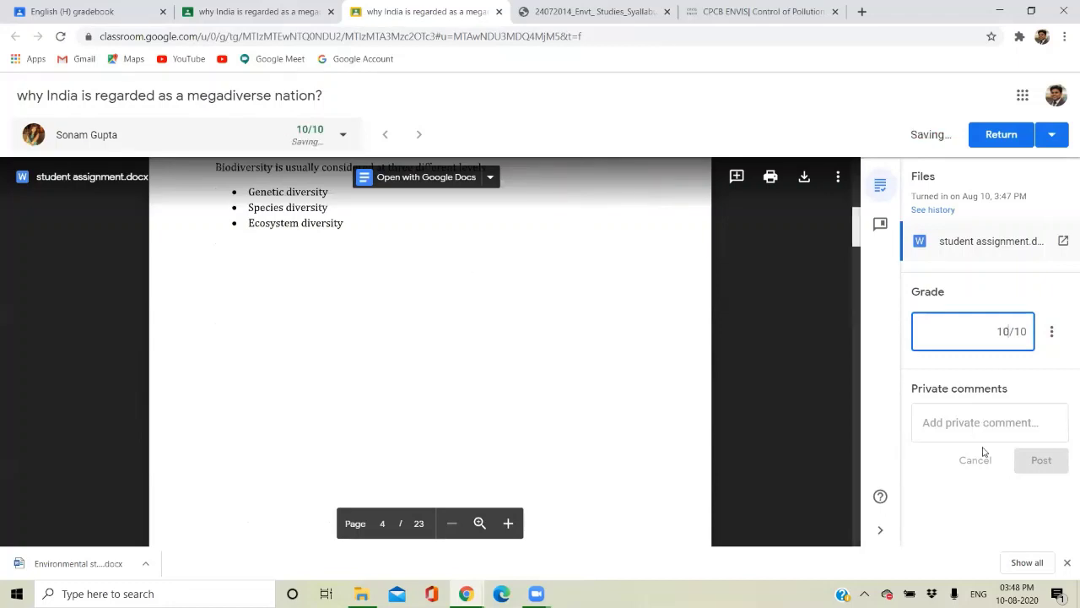
click(971, 406)
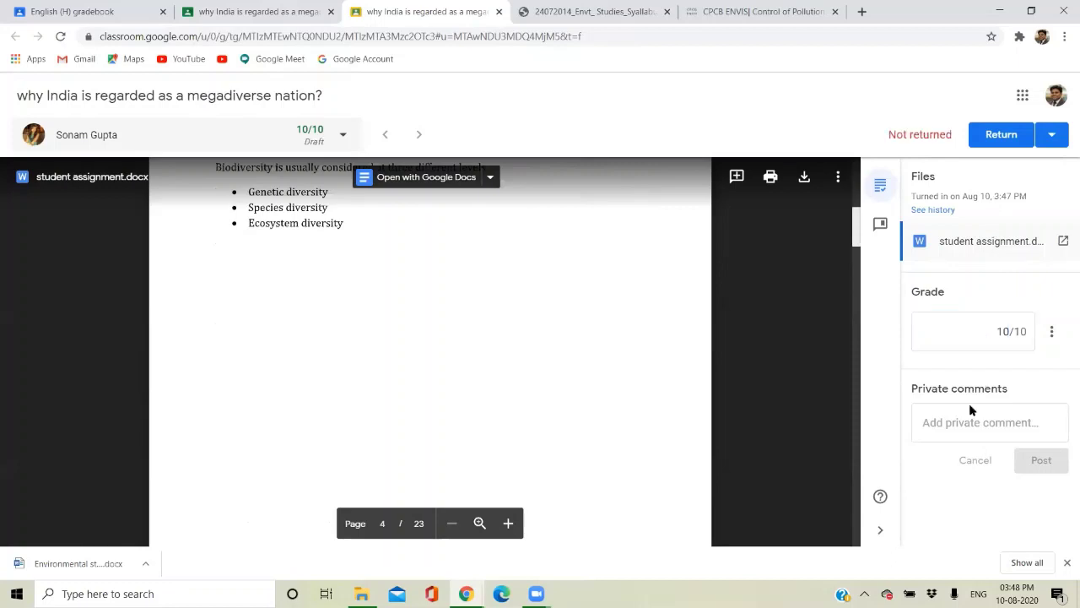
click(967, 421)
text(e)
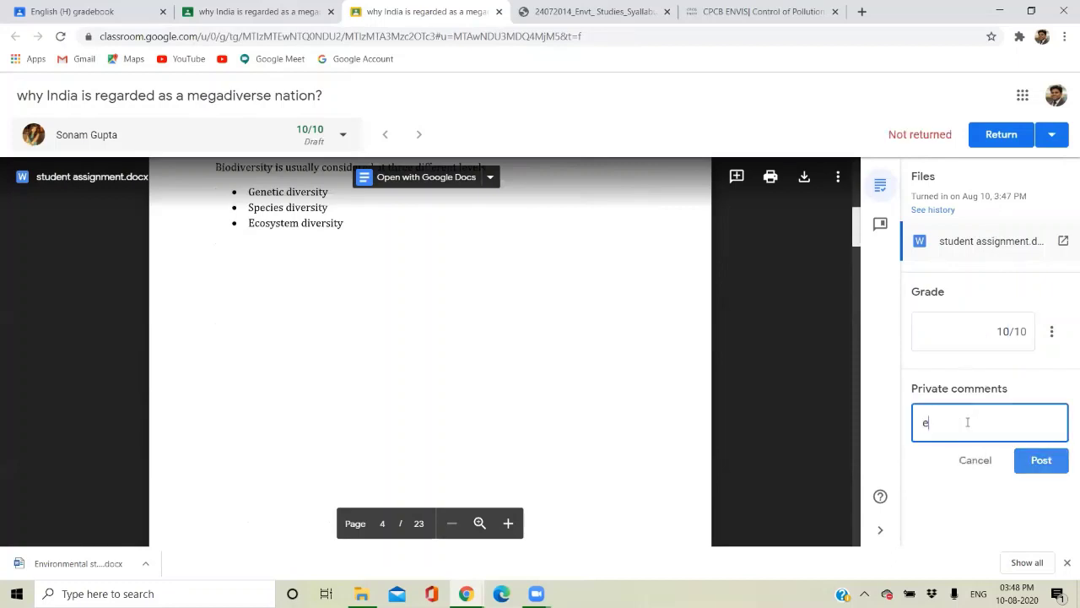
text(xcellent work)
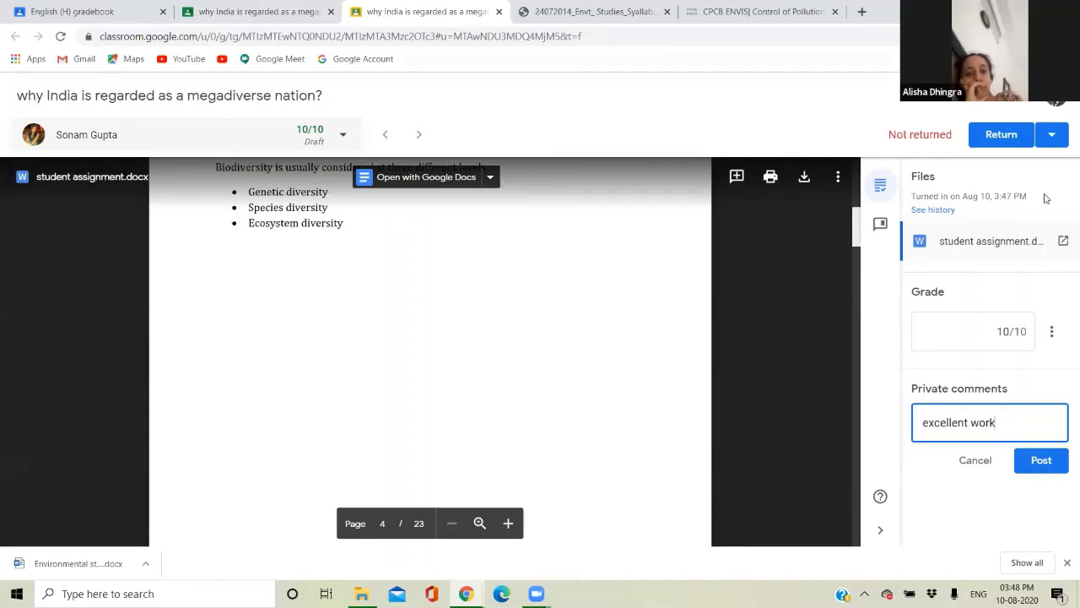
click(1038, 463)
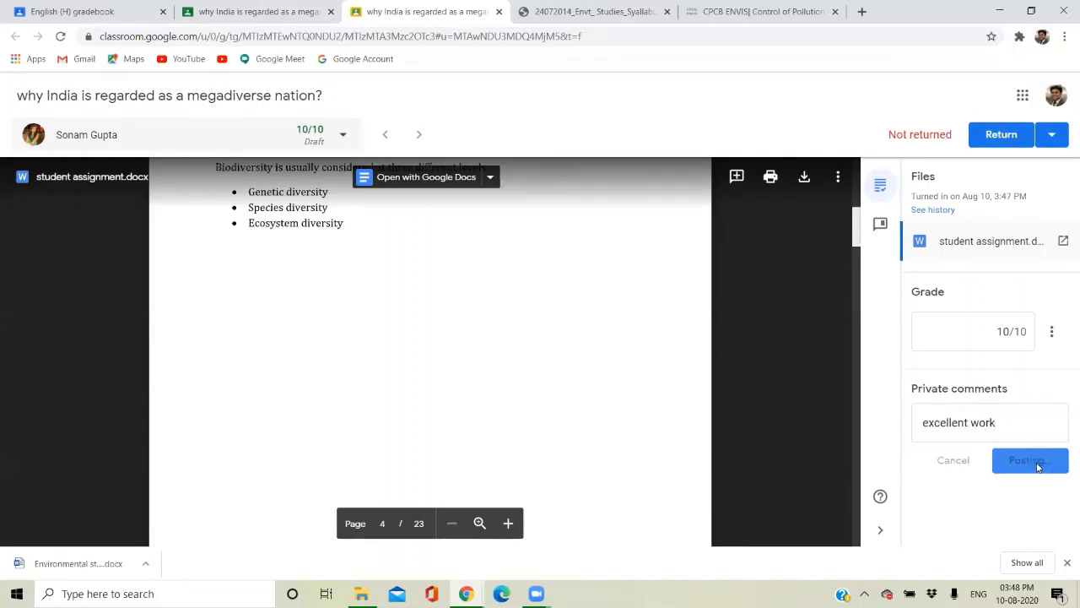
click(998, 137)
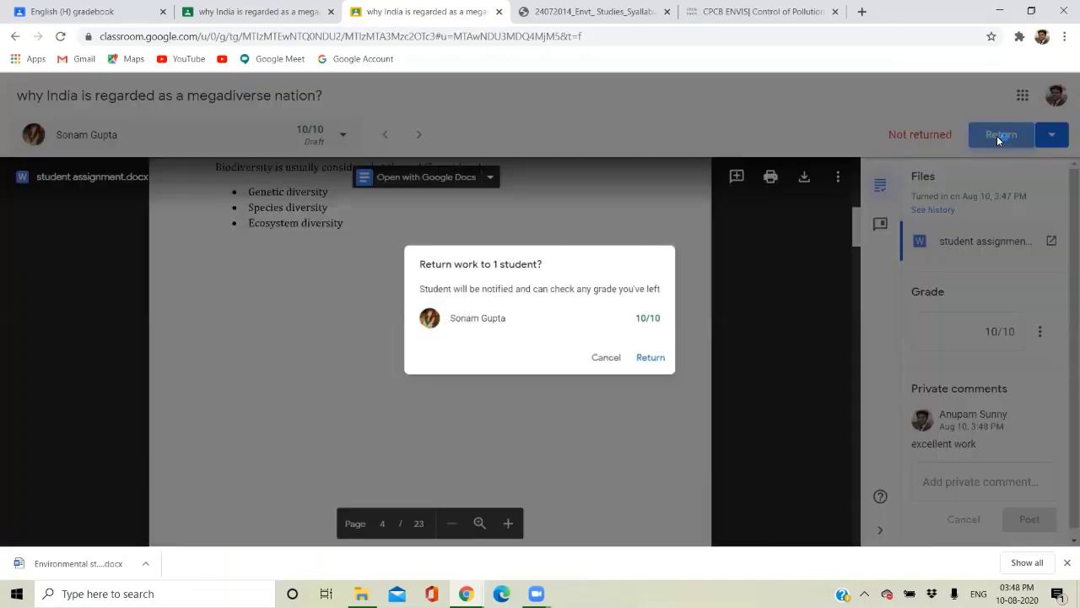
click(662, 362)
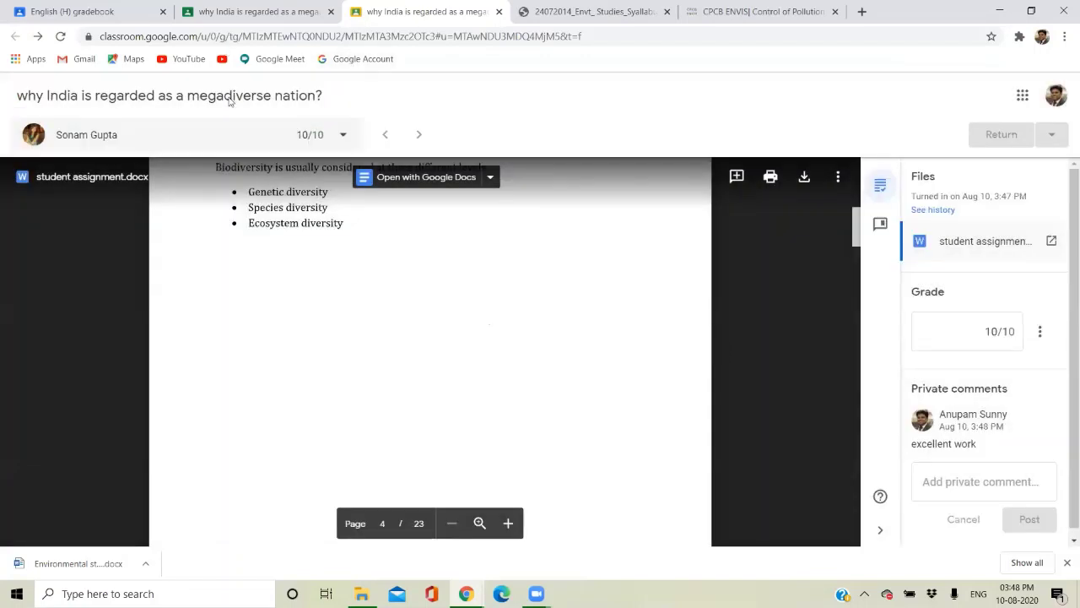
Open the B.Com (H) class from the class list and review its gradebook.
click(274, 8)
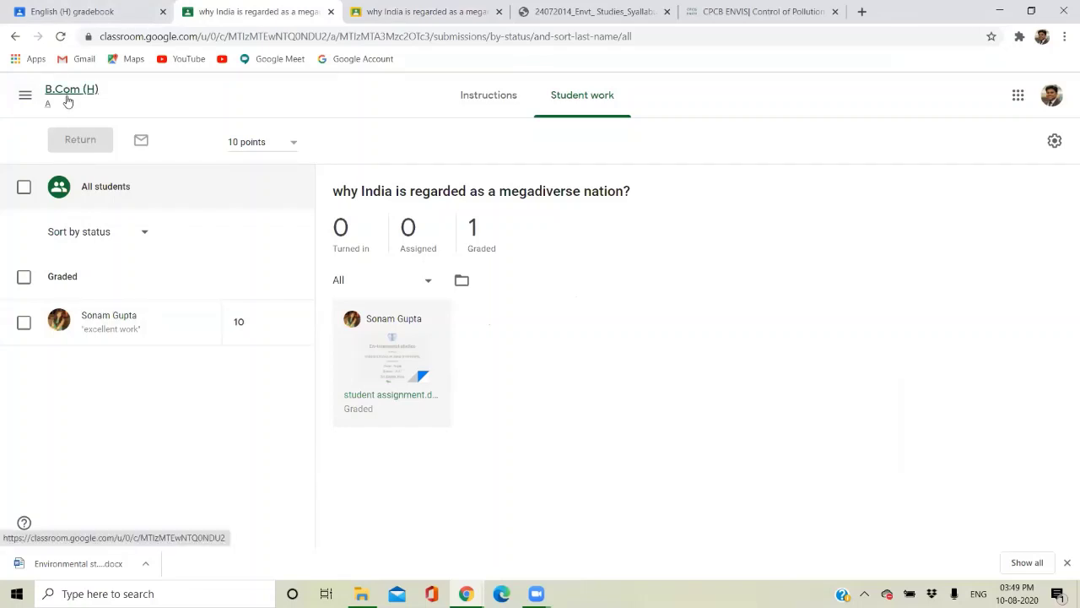
click(22, 88)
click(25, 94)
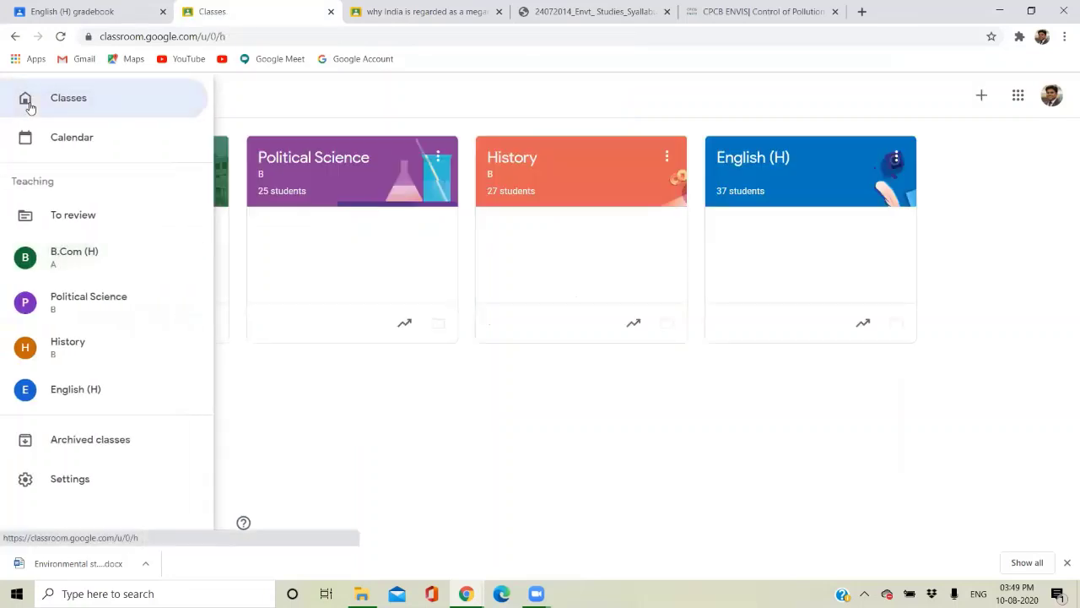
click(138, 164)
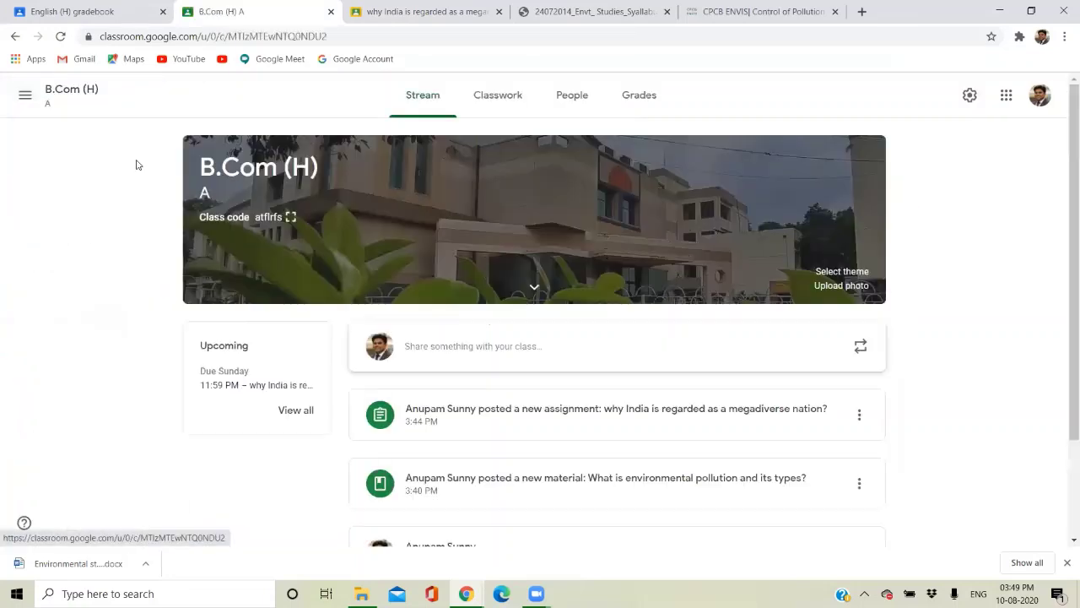
click(640, 103)
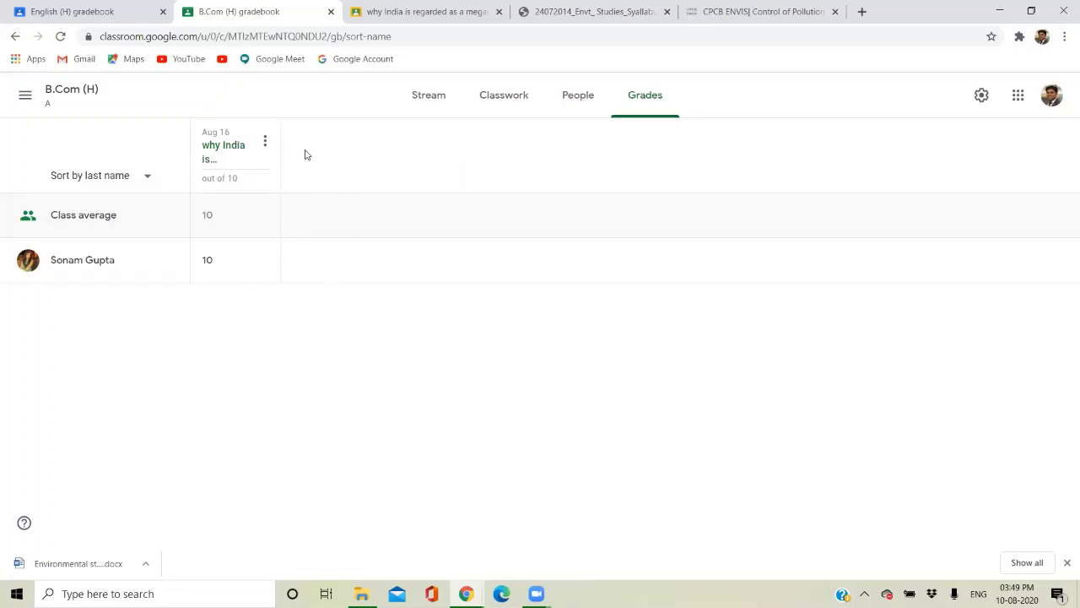
Move between the class stream and Classwork, ending on the Classwork topics list.
click(419, 107)
click(503, 102)
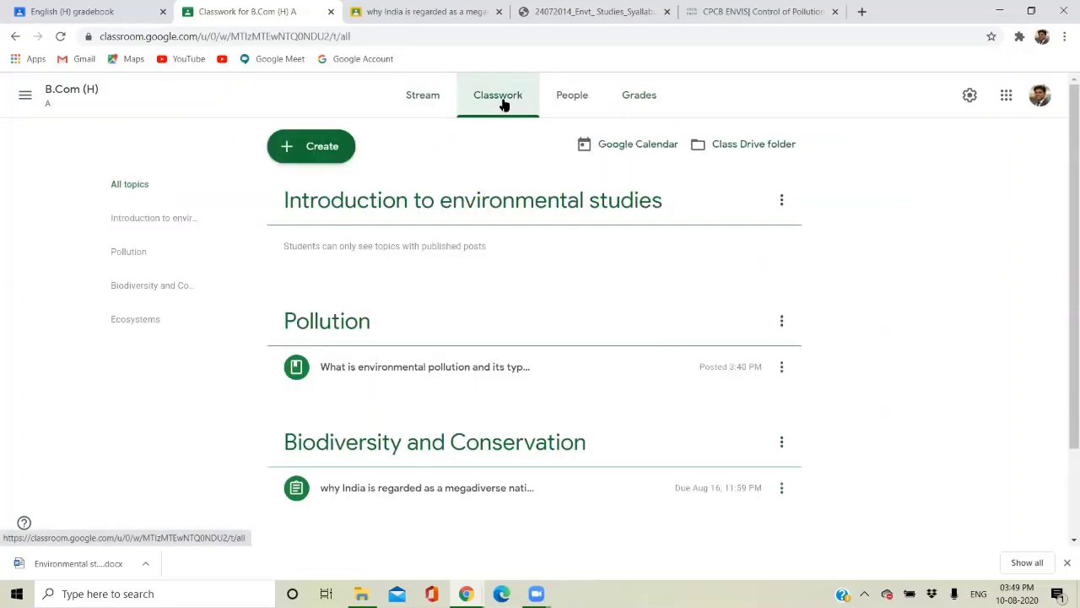
click(445, 94)
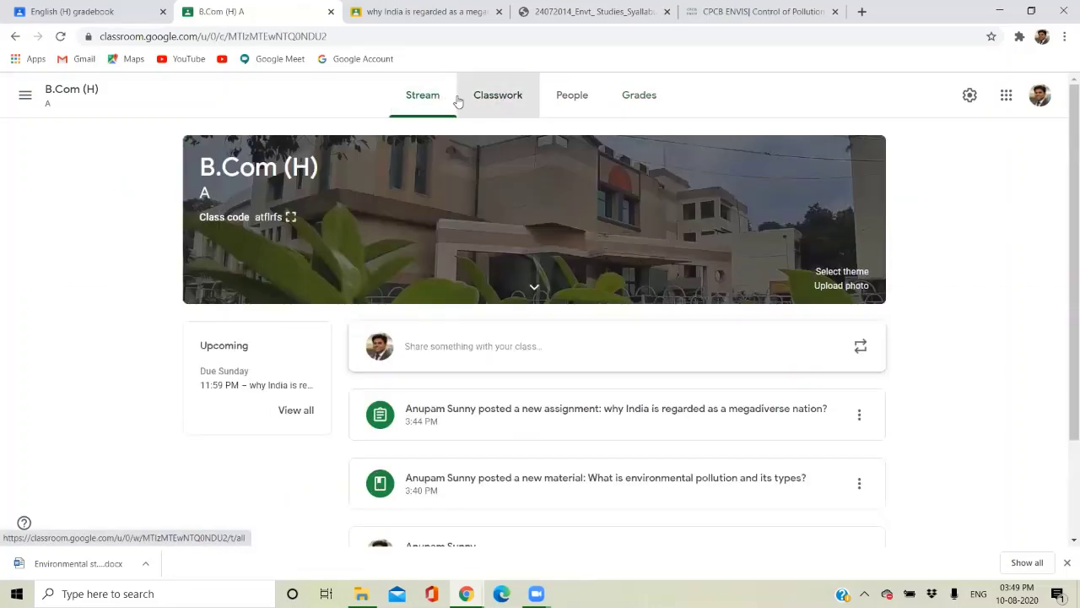
click(465, 100)
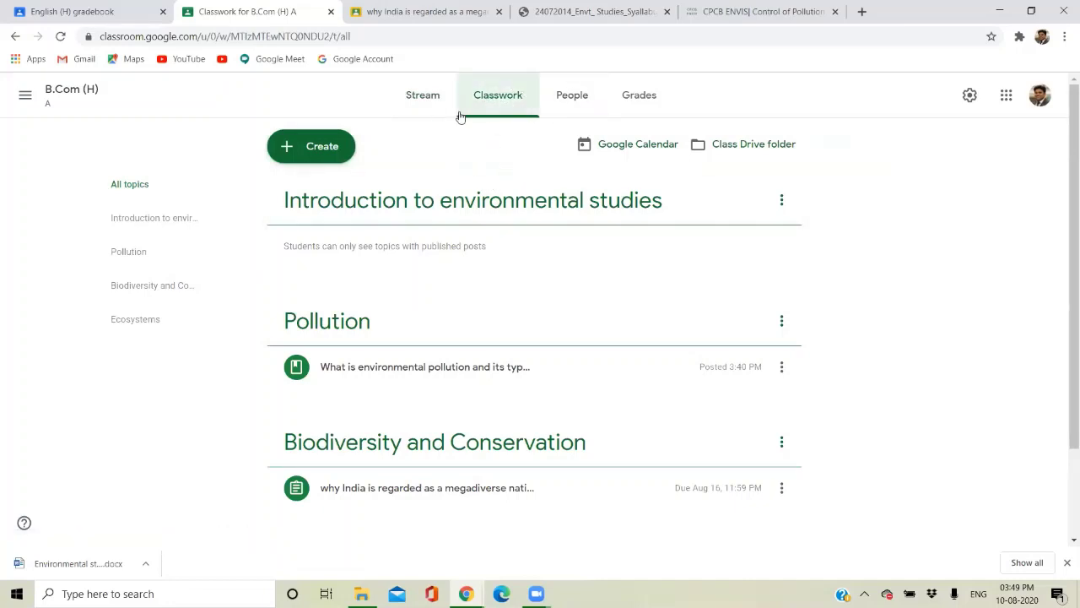
Create a question 'what do you mean by hotspots' worth 5 points.
click(315, 157)
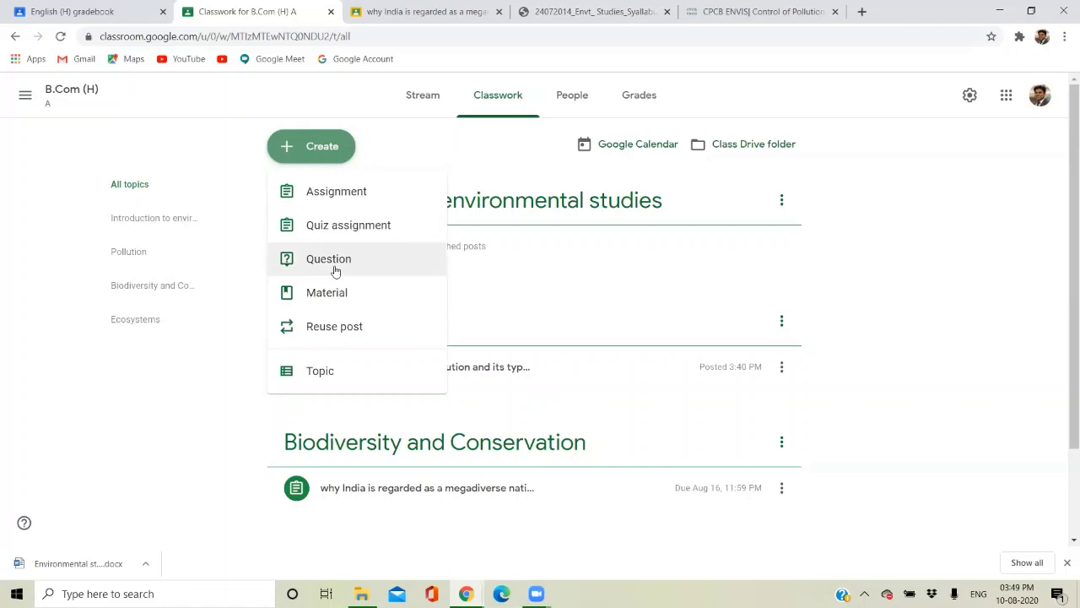
click(333, 268)
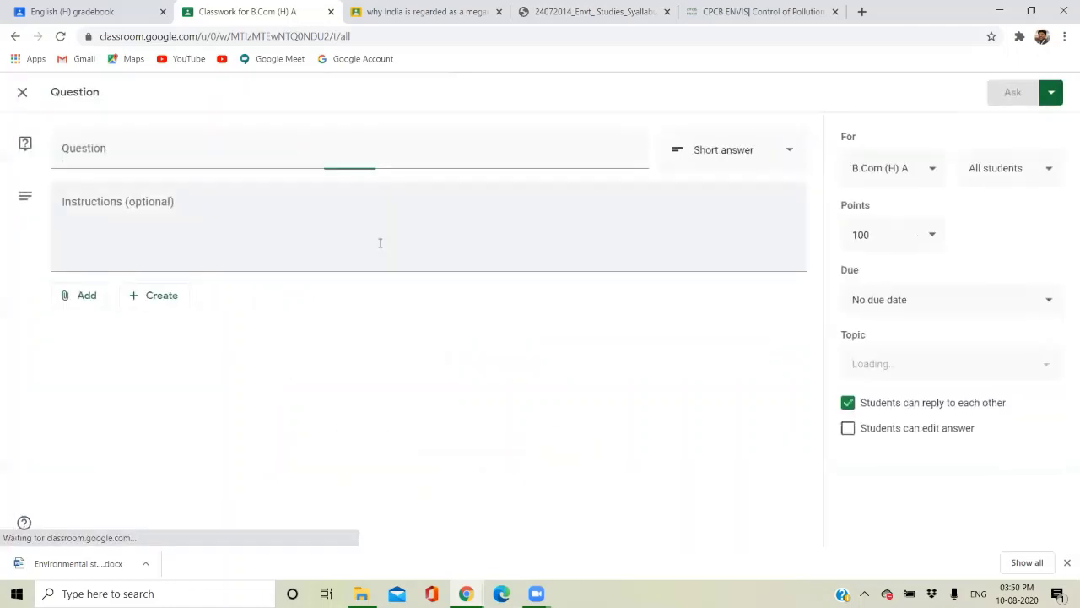
text(what d)
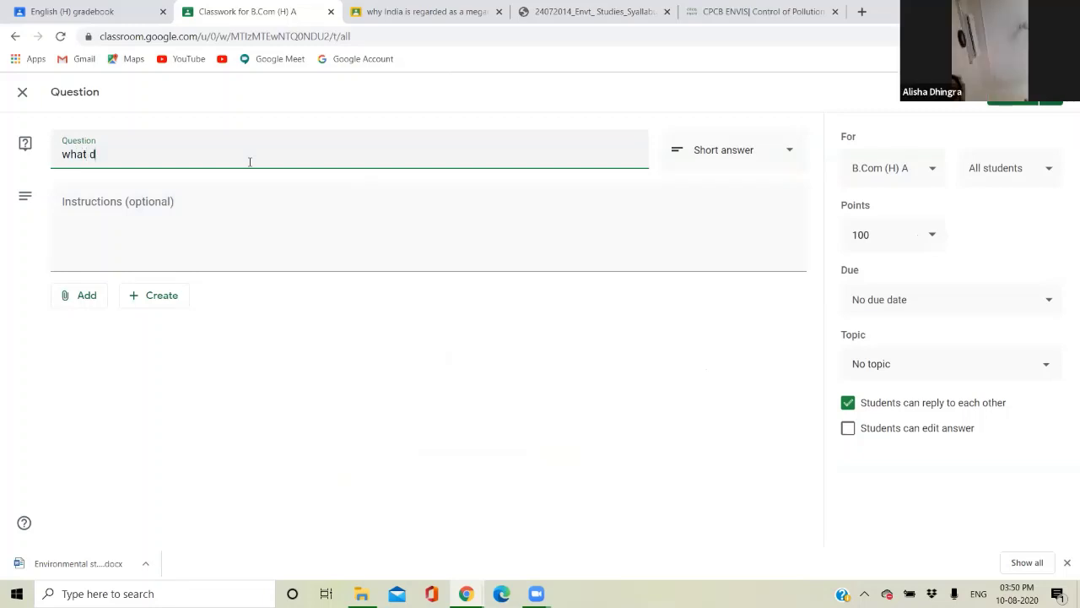
text(o you mean )
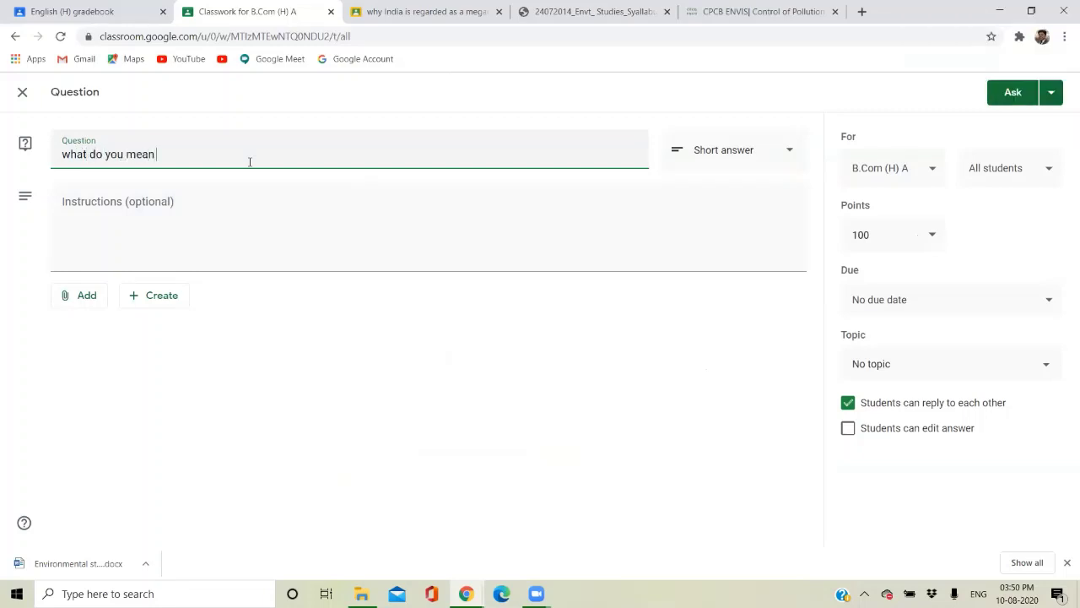
text(by hotspots?)
click(897, 231)
text(5)
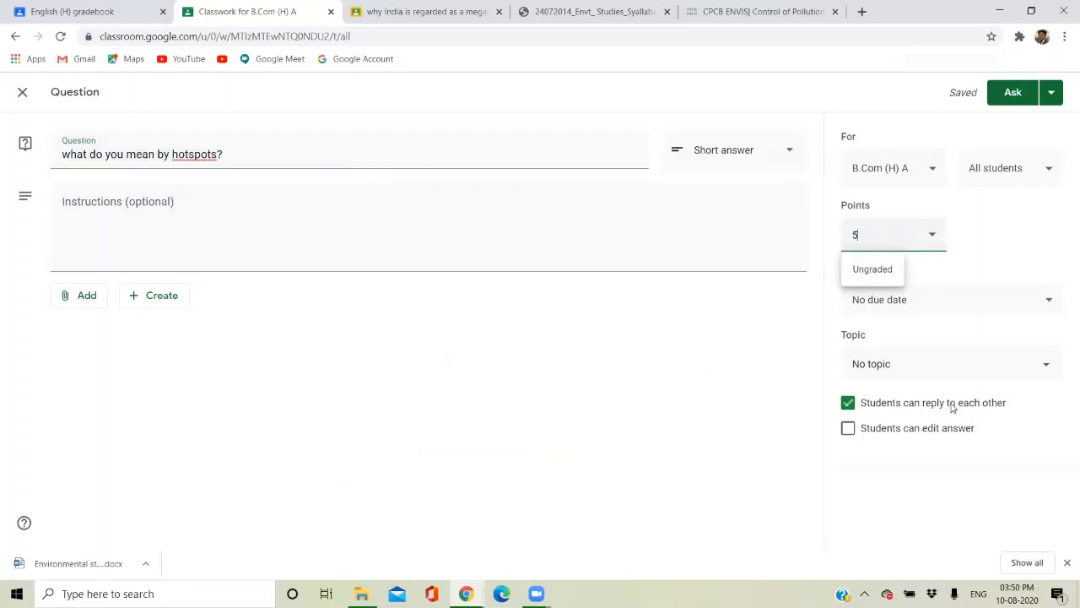
Set the question's due date to Aug 12 at 11:59 PM.
click(920, 312)
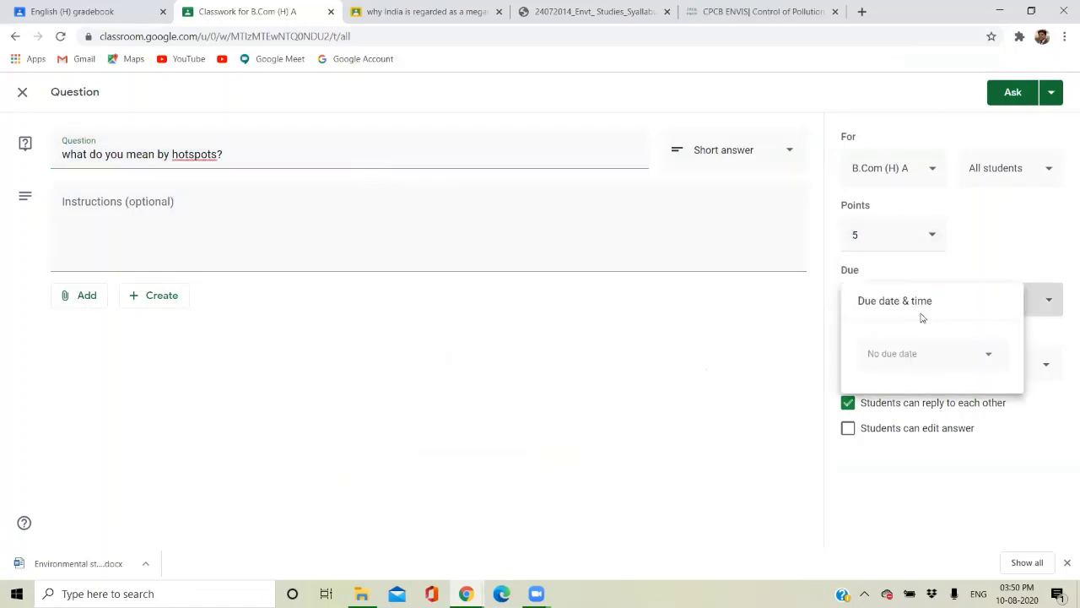
click(905, 356)
click(940, 465)
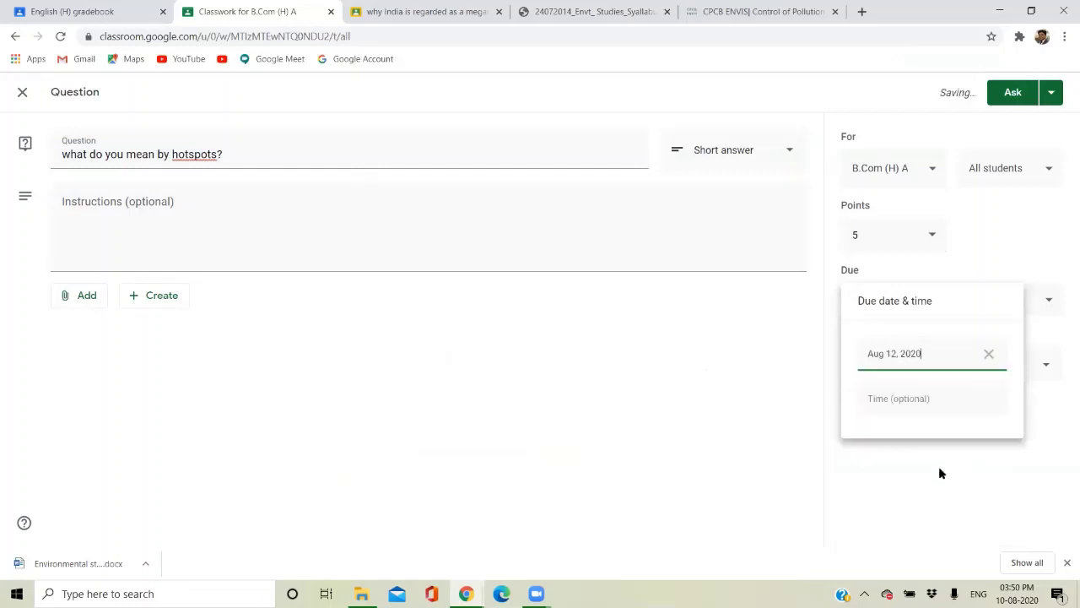
click(894, 401)
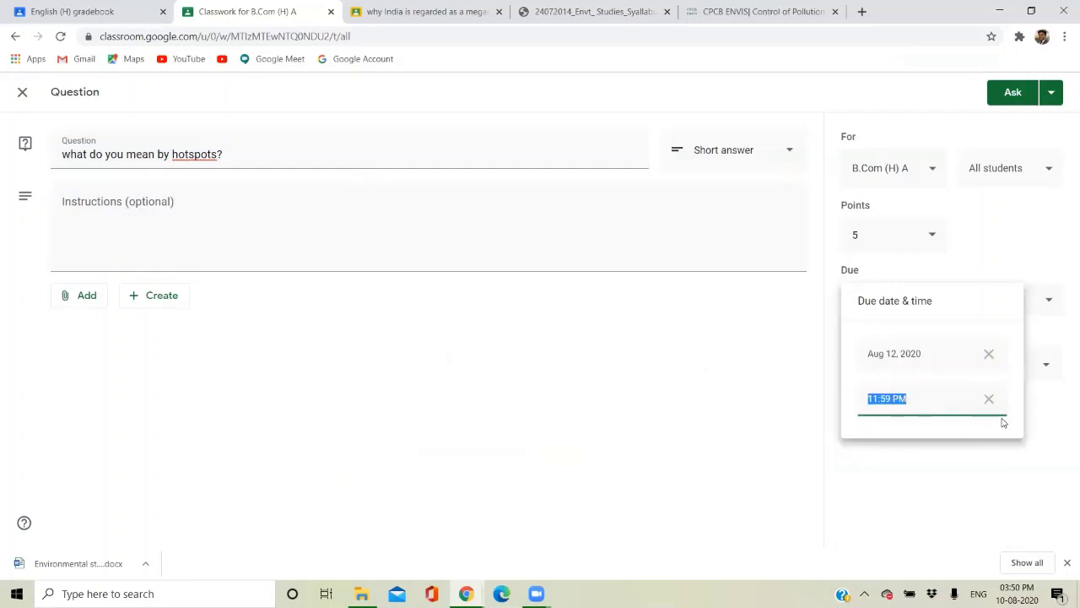
click(814, 416)
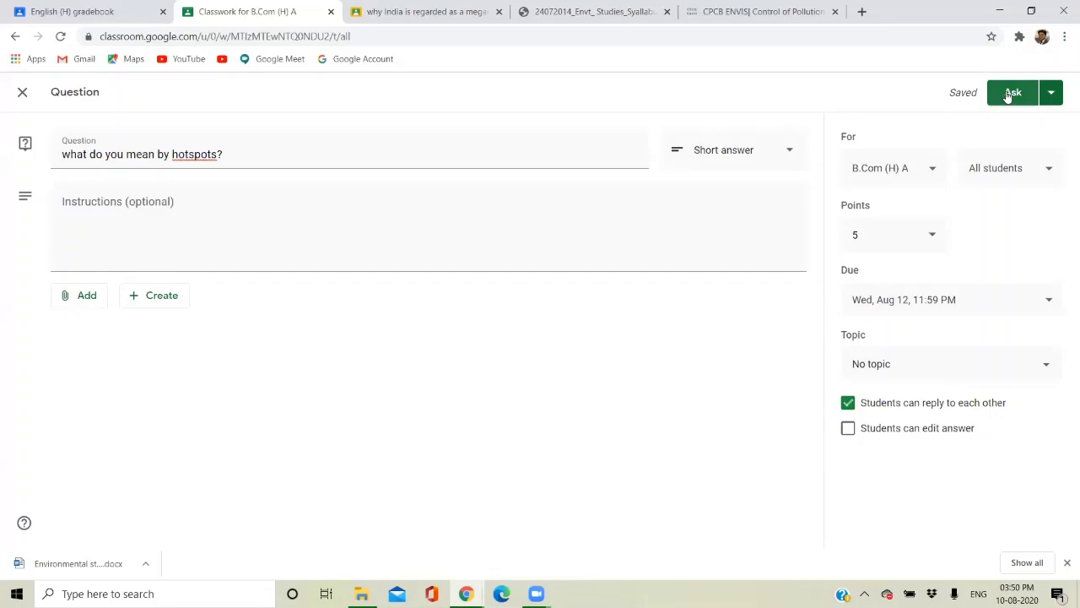
Post the hotspots question and give the student a draft grade of 5 in the gradebook.
click(1009, 95)
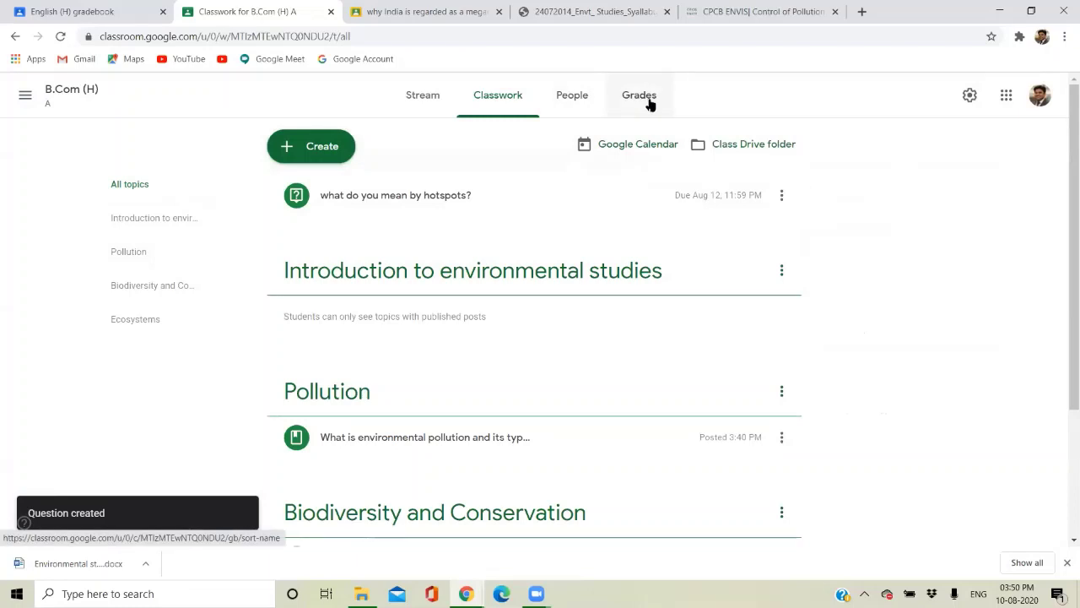
click(650, 103)
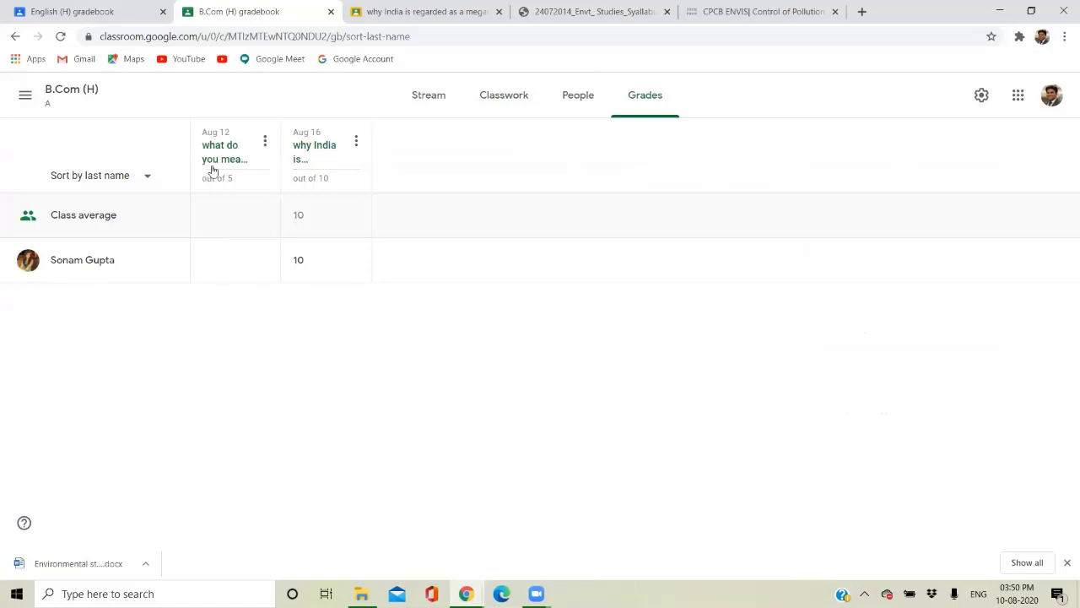
click(211, 259)
click(235, 387)
Switch between the class stream and gradebook, ending on the stream.
click(59, 99)
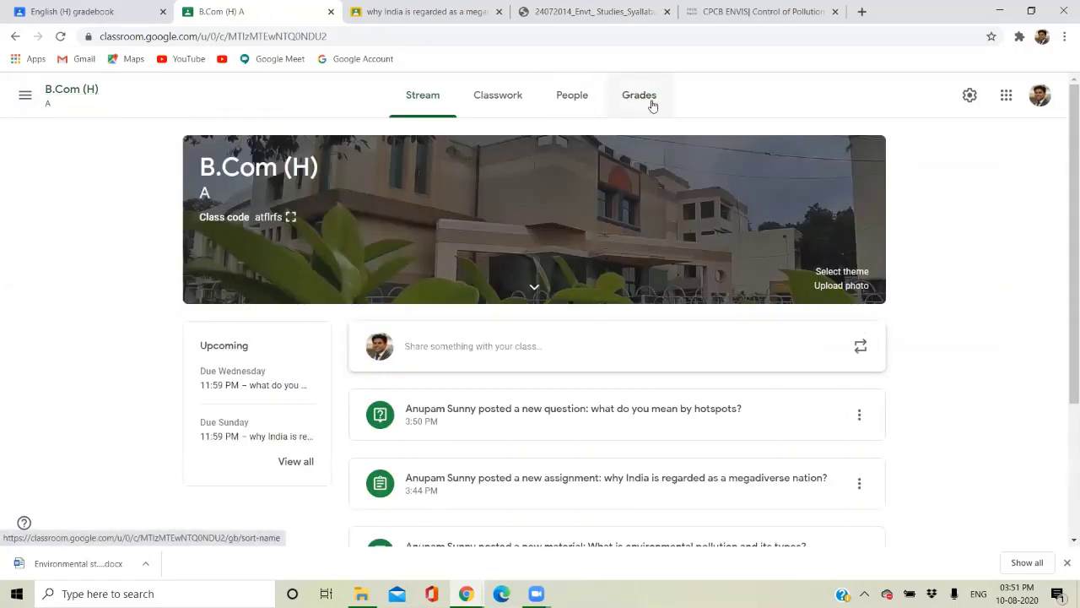
click(646, 98)
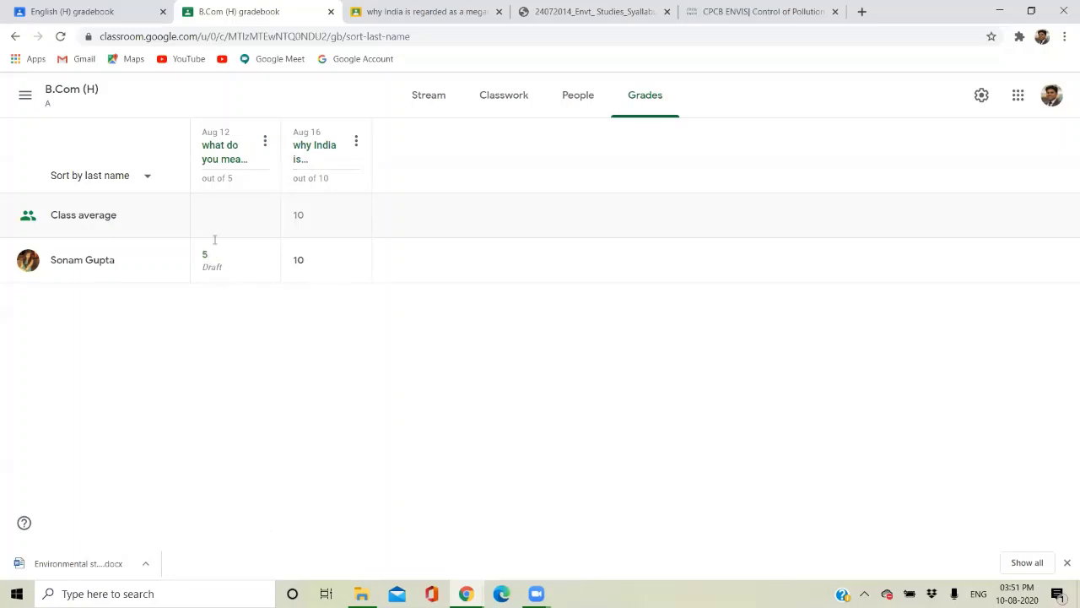
click(434, 105)
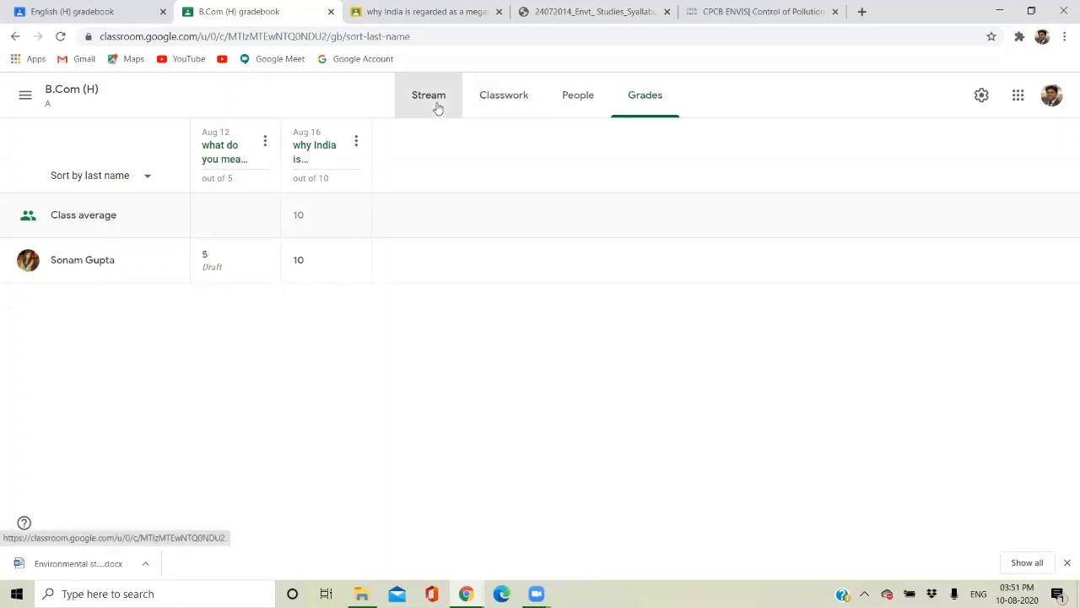
From Classwork, start a quiz assignment, discard it once, then recreate it with a blank quiz.
click(496, 103)
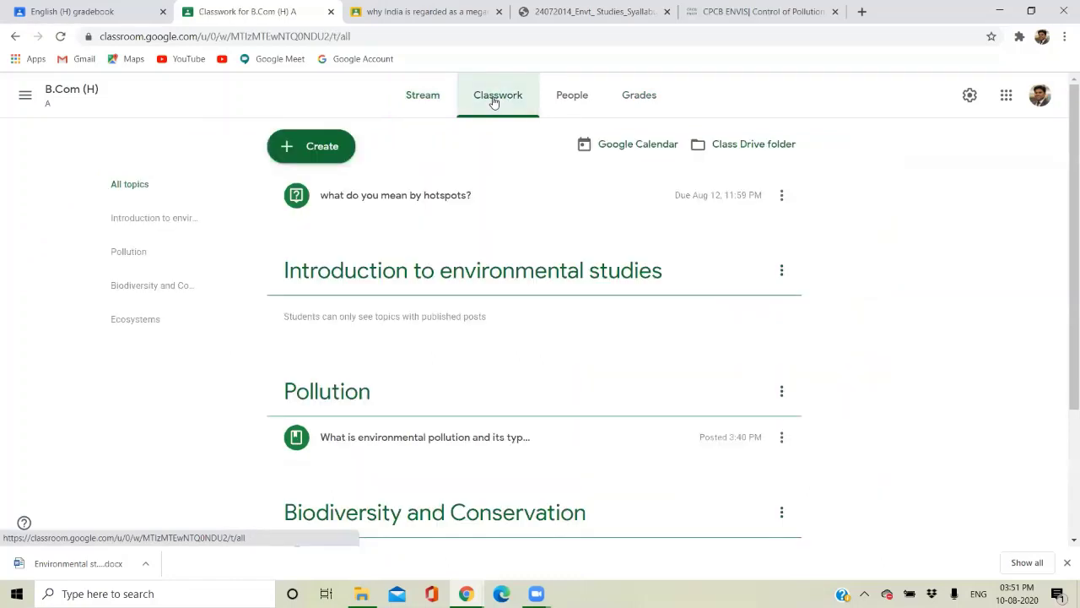
click(337, 154)
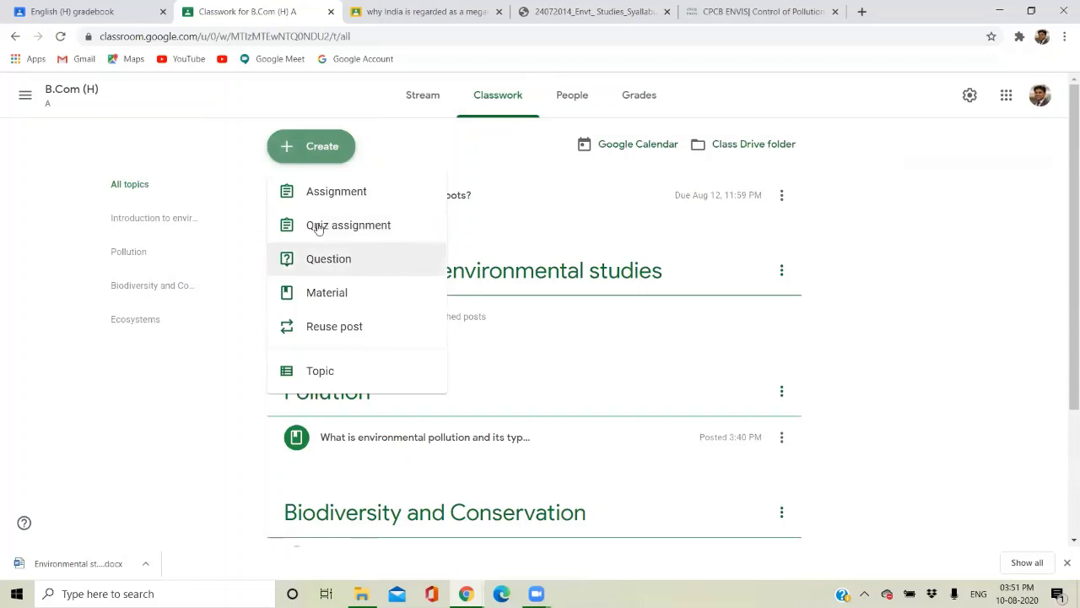
click(317, 226)
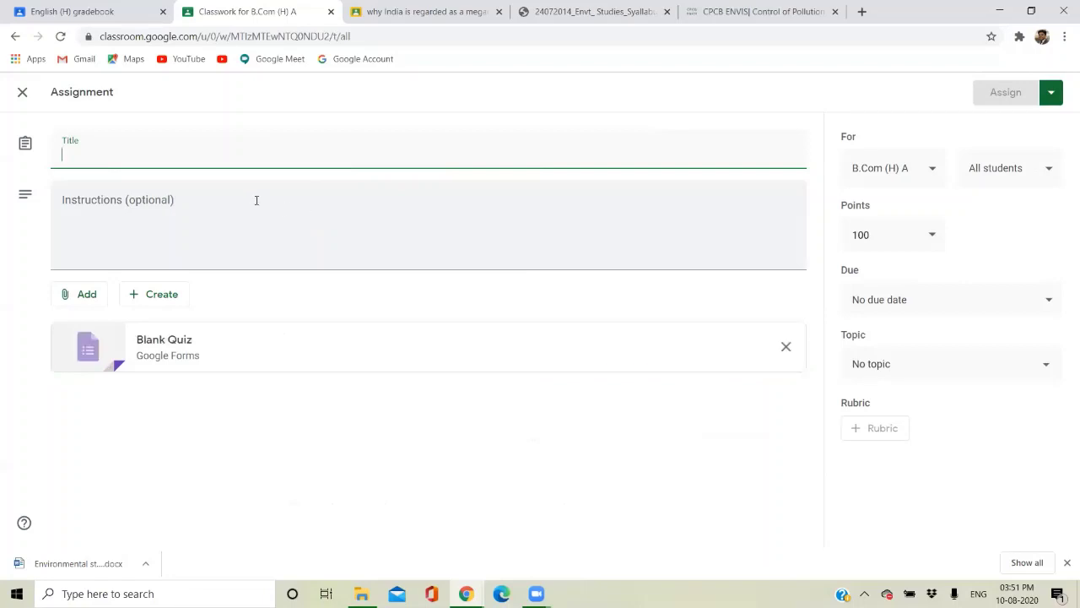
click(23, 93)
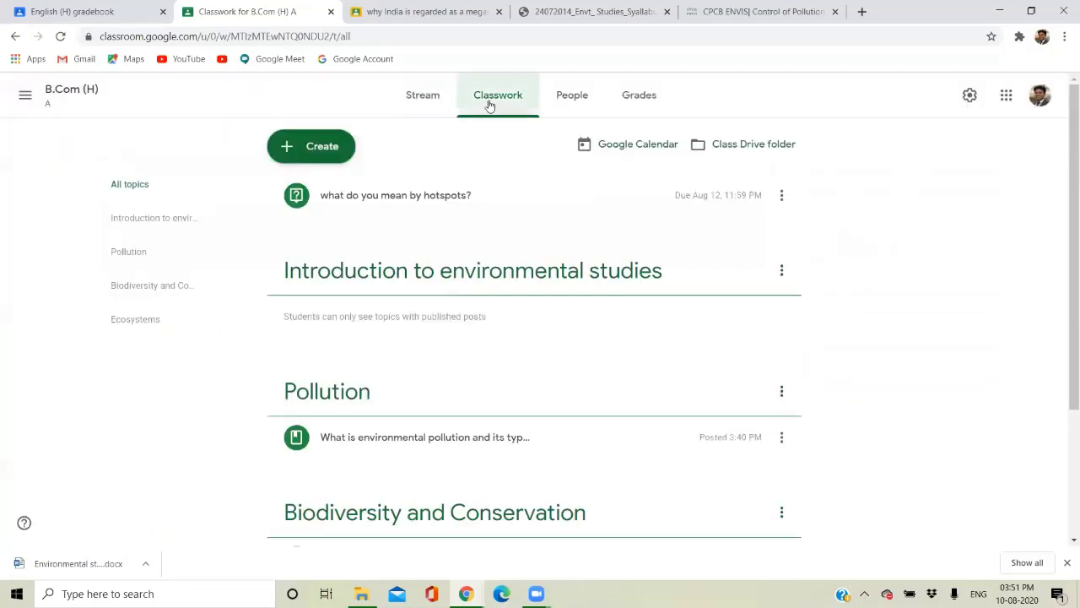
click(322, 144)
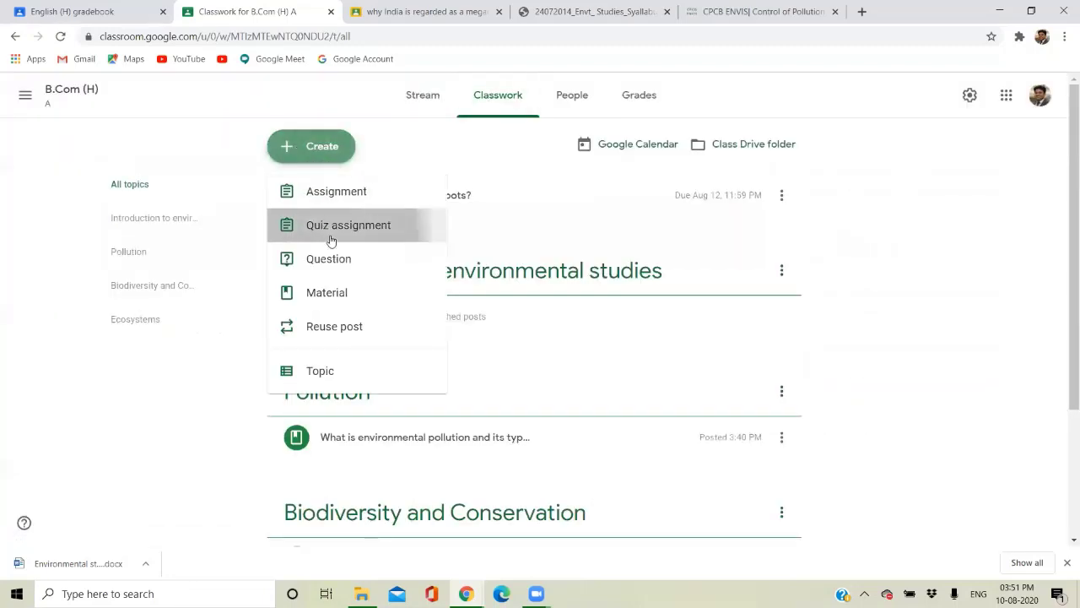
click(331, 241)
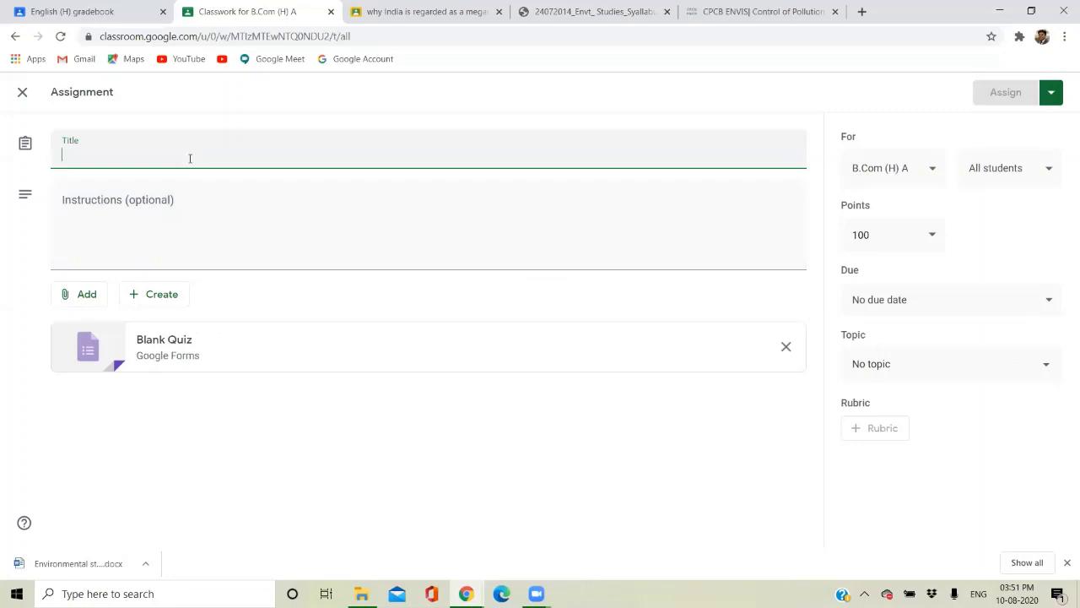
Title the quiz 'quiz-1' and instruct students to attempt all questions within the allotted 10 minutes.
text(quiz)
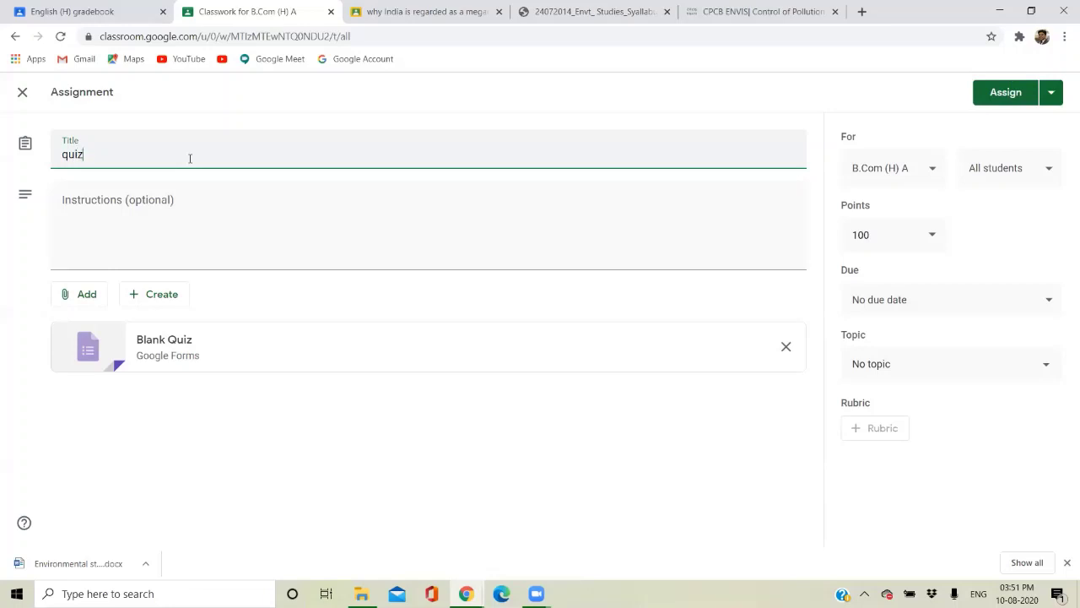
text(-1)
click(182, 196)
text(please a)
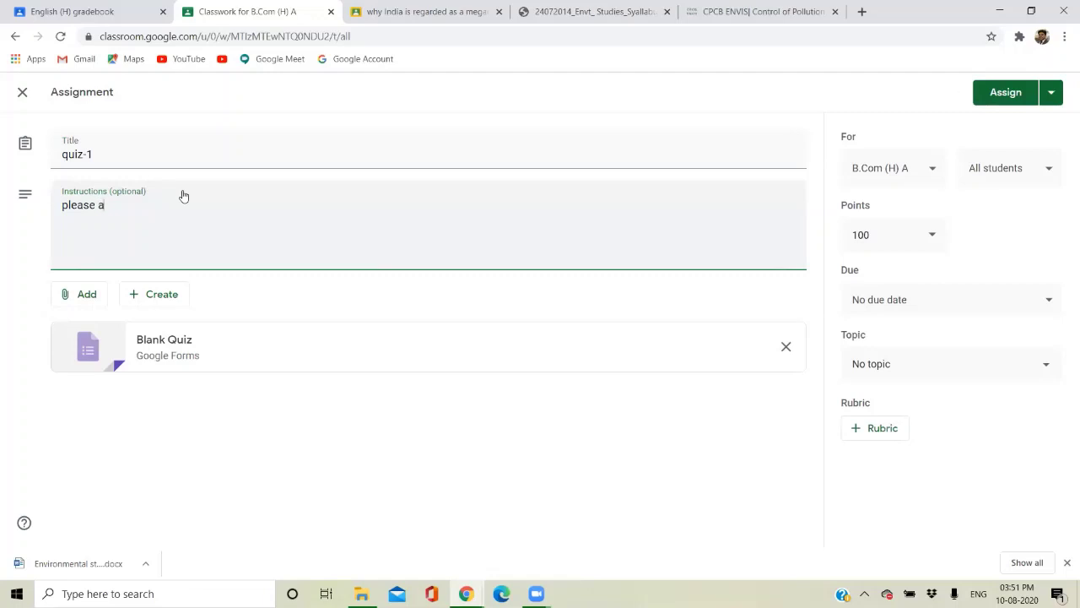
text(ttempt all the question in given time)
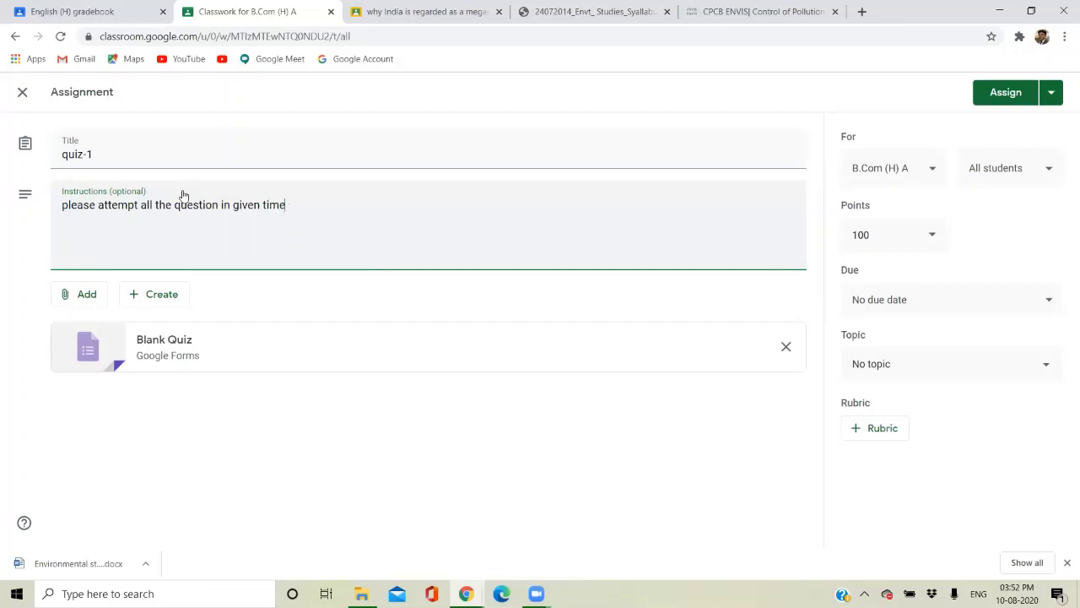
text(. the time allotted is 10 )
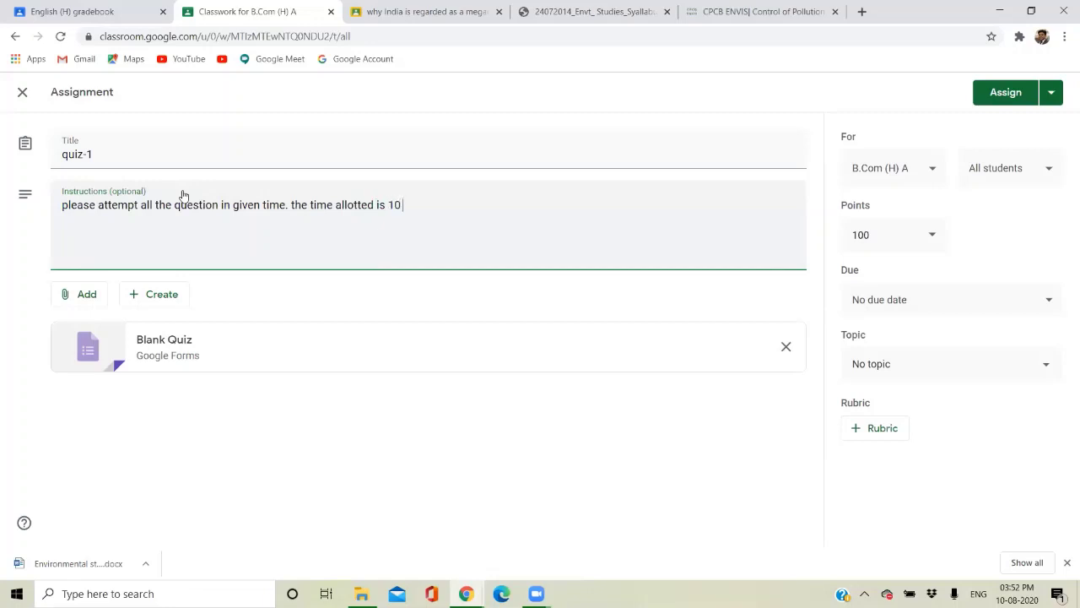
text(minutes.)
Make quiz-1 due Aug 10 at 4:10 PM.
click(876, 301)
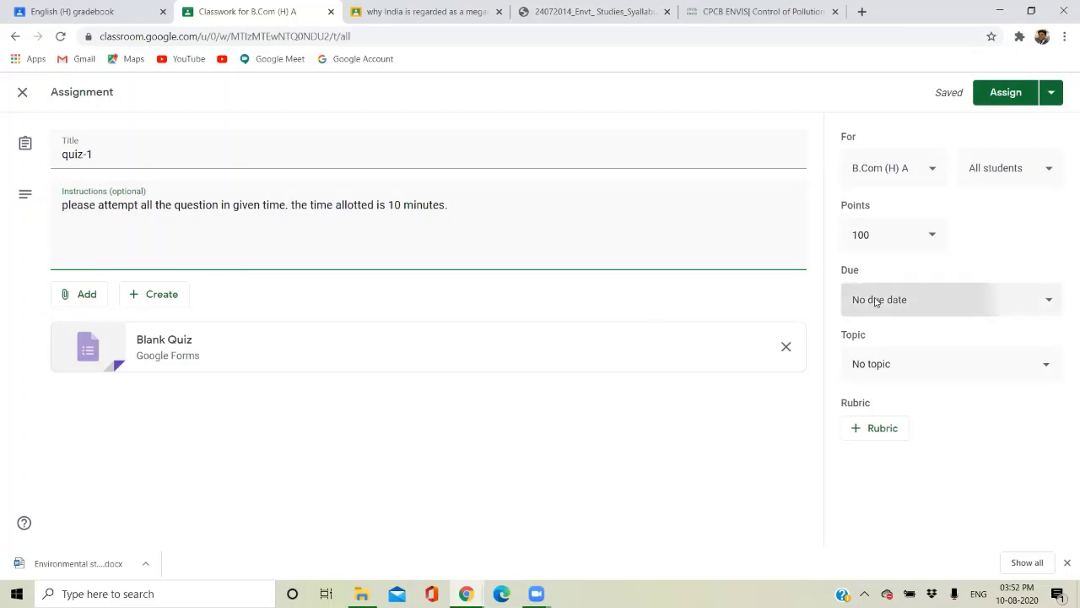
click(907, 365)
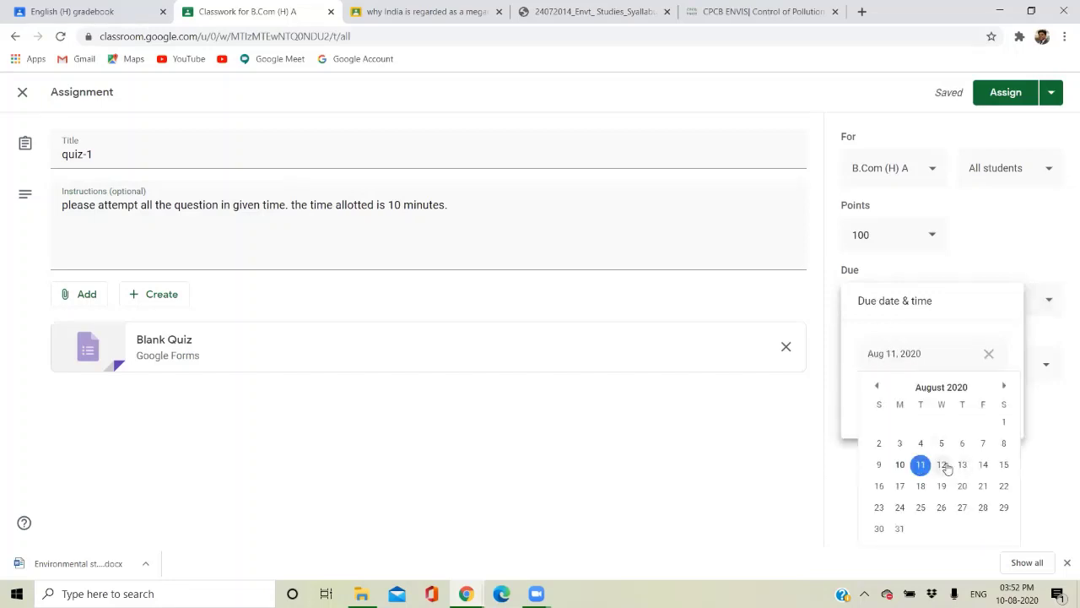
click(943, 464)
click(918, 395)
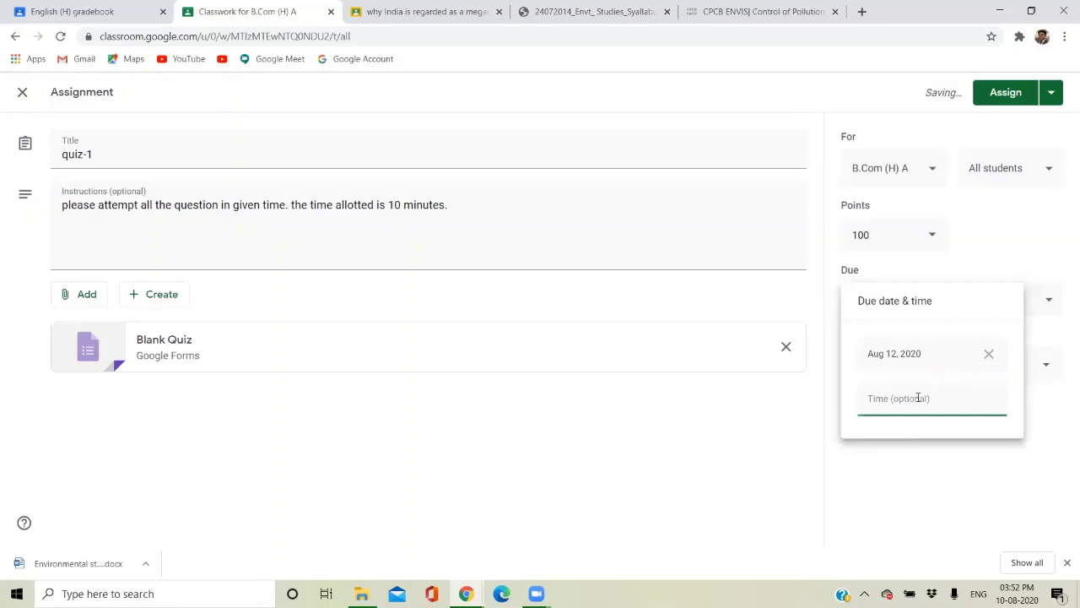
click(897, 352)
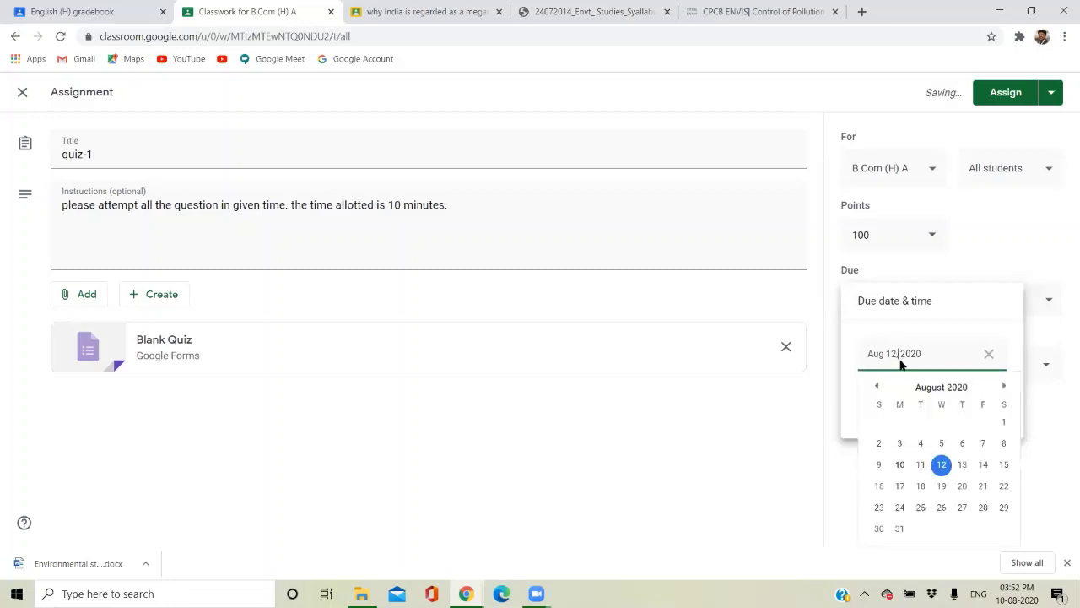
click(919, 465)
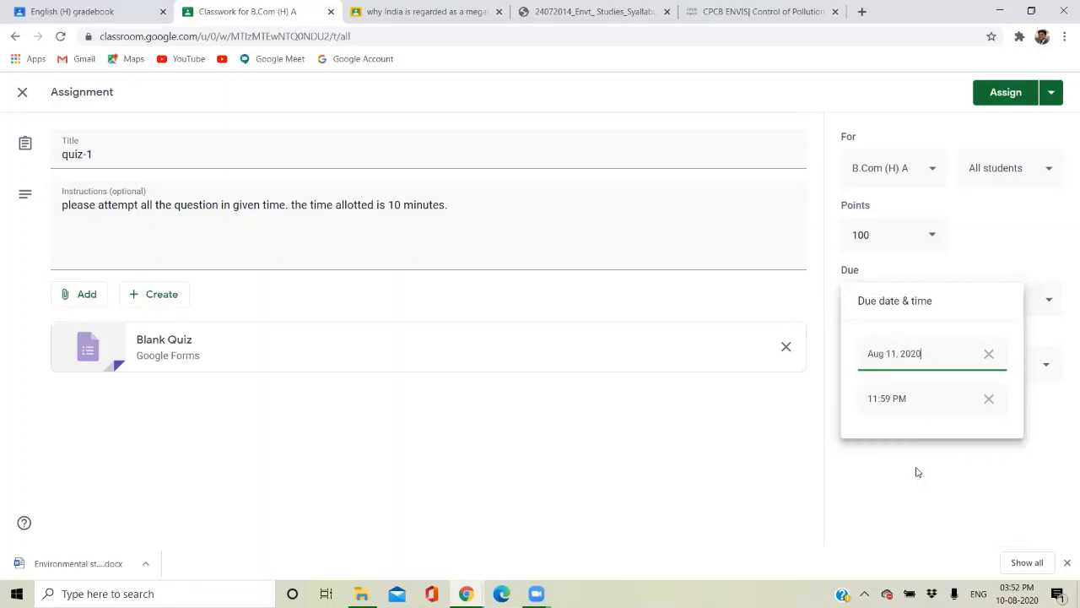
click(919, 393)
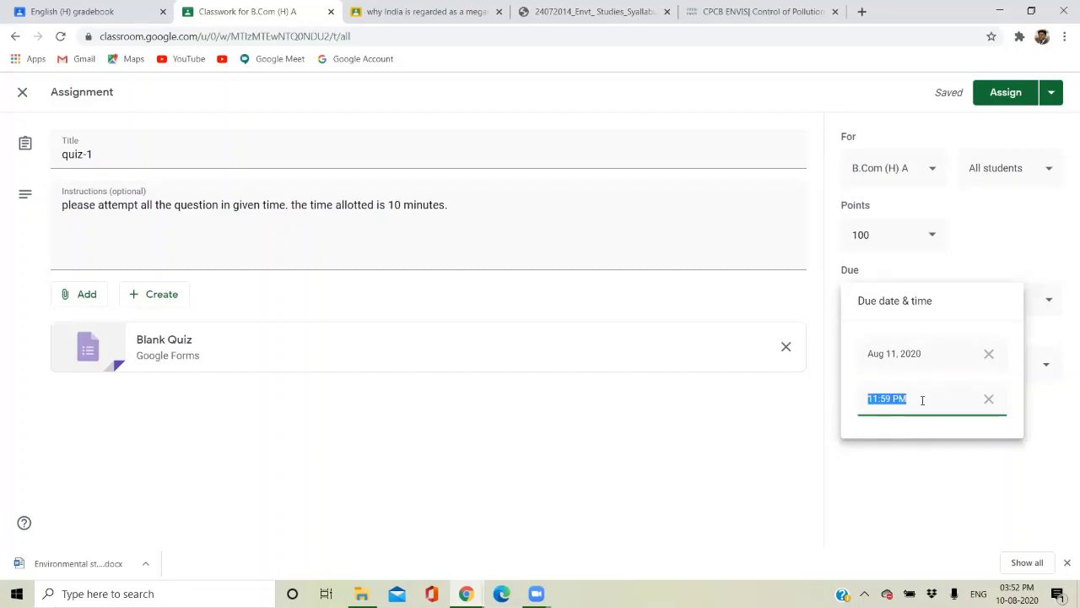
click(901, 359)
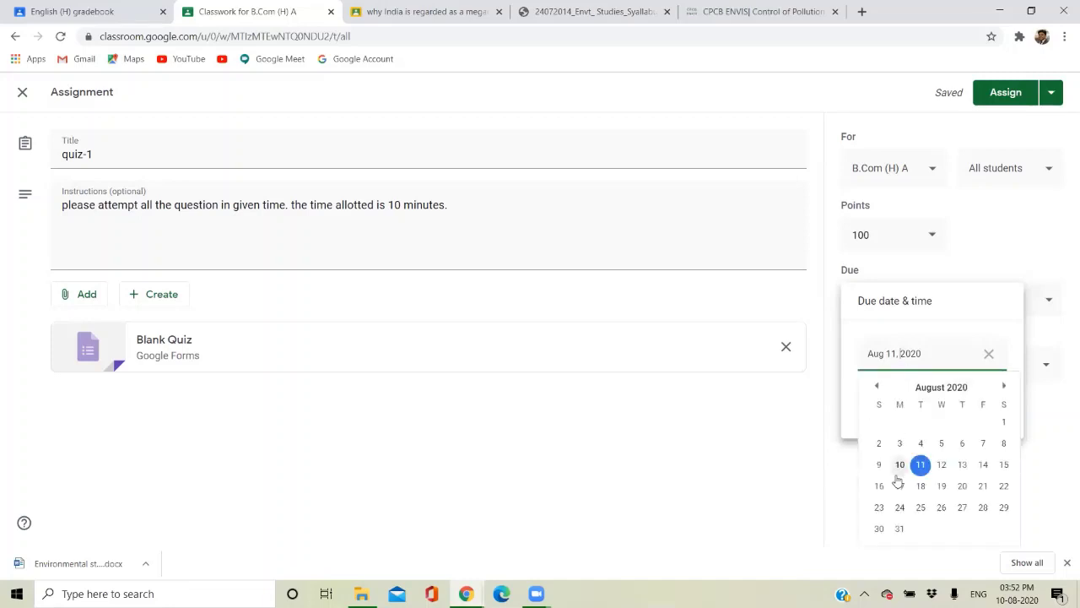
click(899, 464)
click(893, 400)
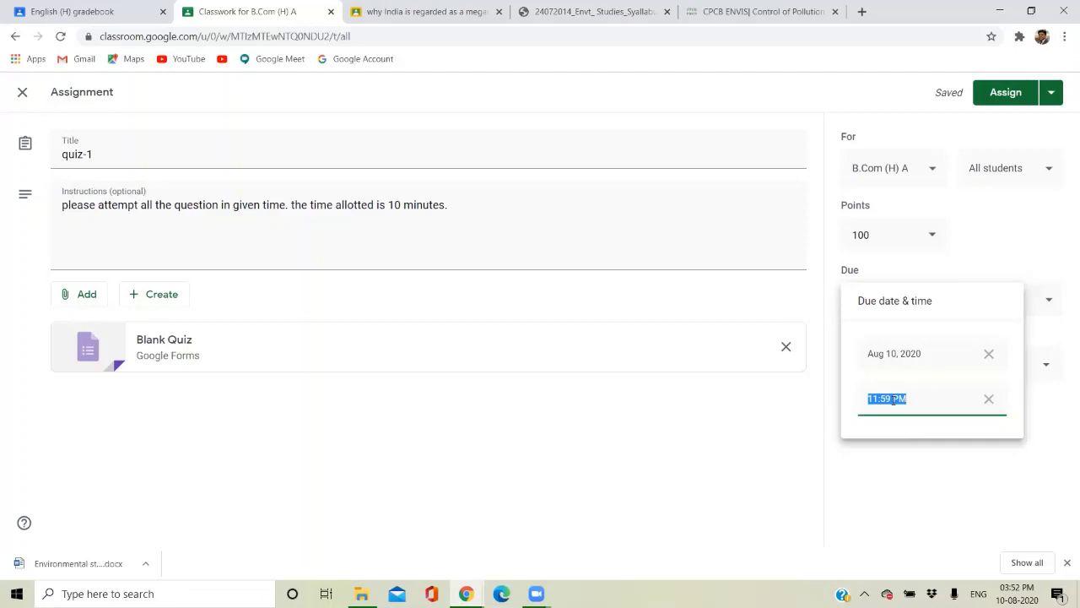
text(4:10)
click(863, 506)
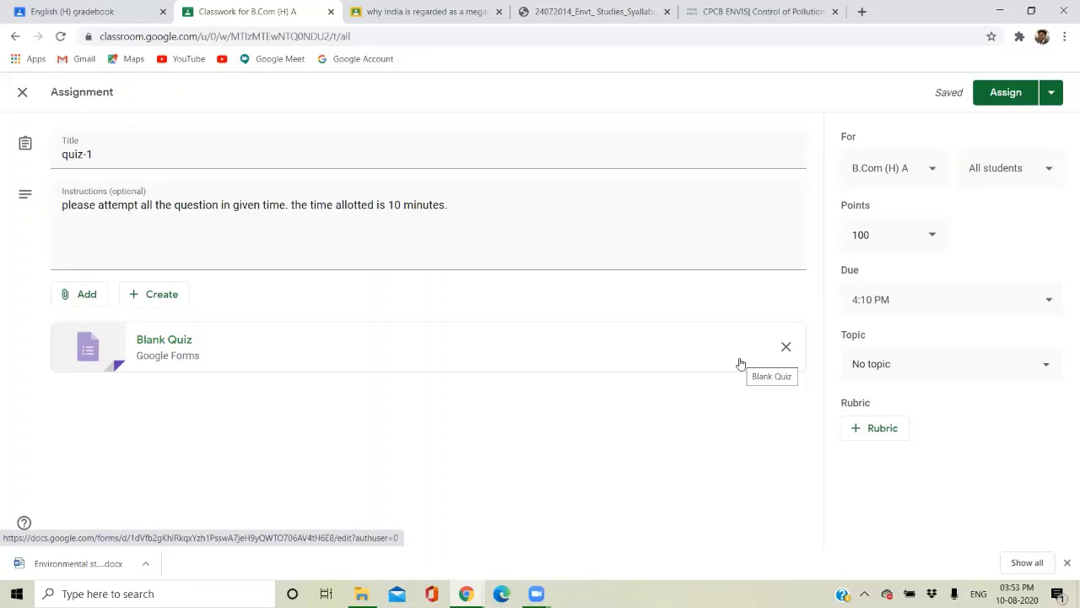
File quiz-1 under the Ecosystems topic and open its attached quiz form.
click(904, 383)
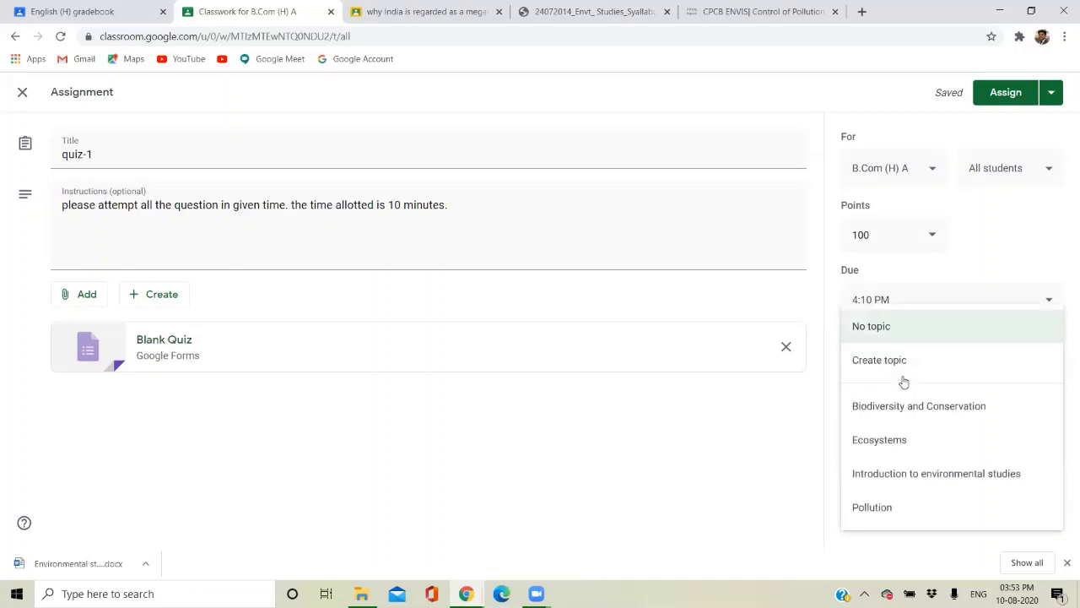
click(901, 450)
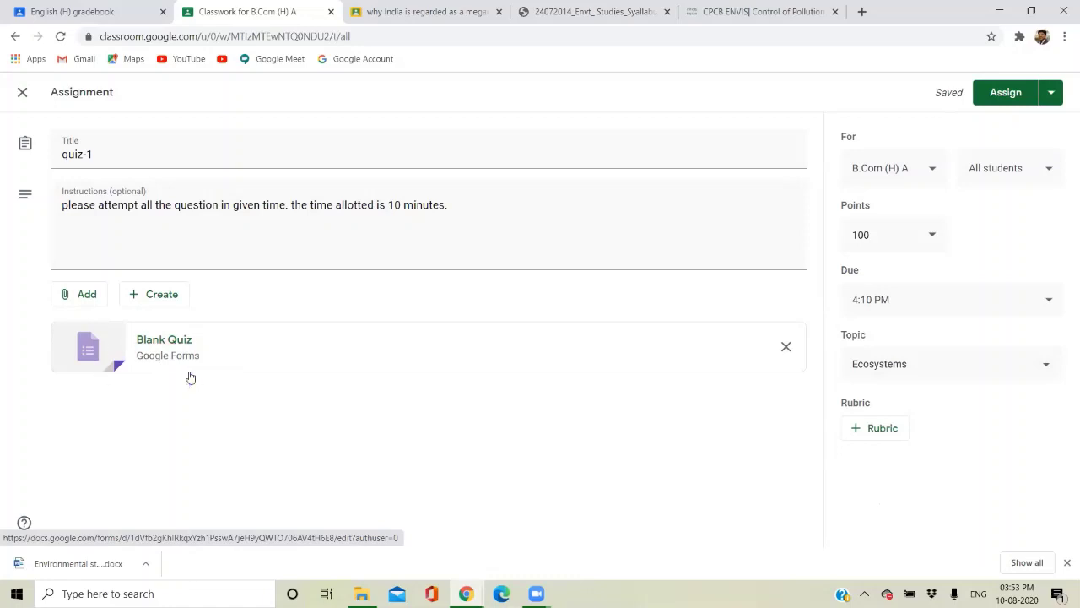
click(114, 350)
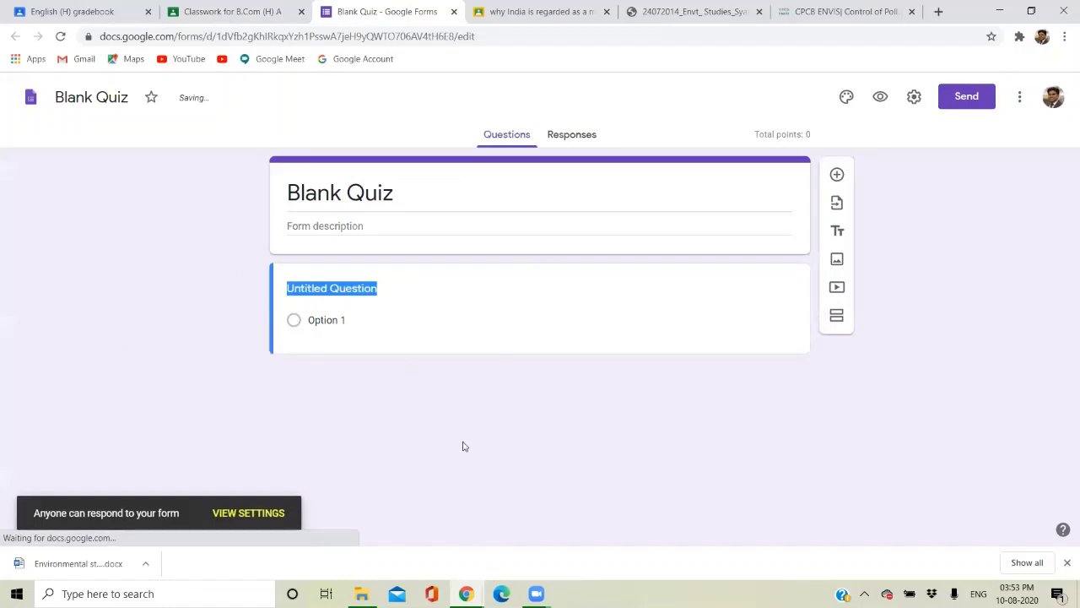
Rename the form title from Blank Quiz to 'Quiz'.
click(402, 197)
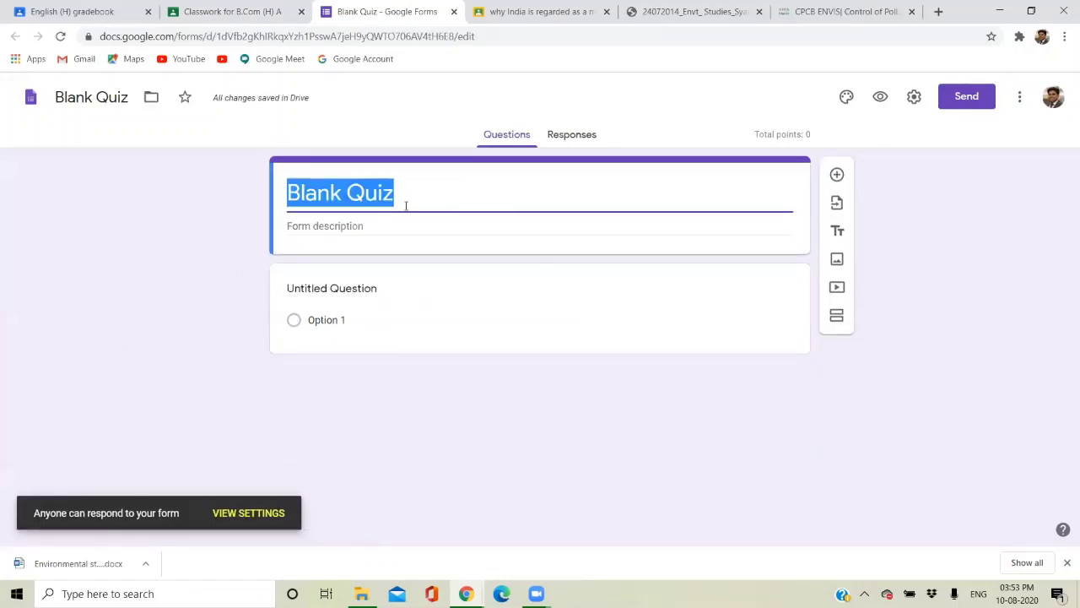
text(Quiz)
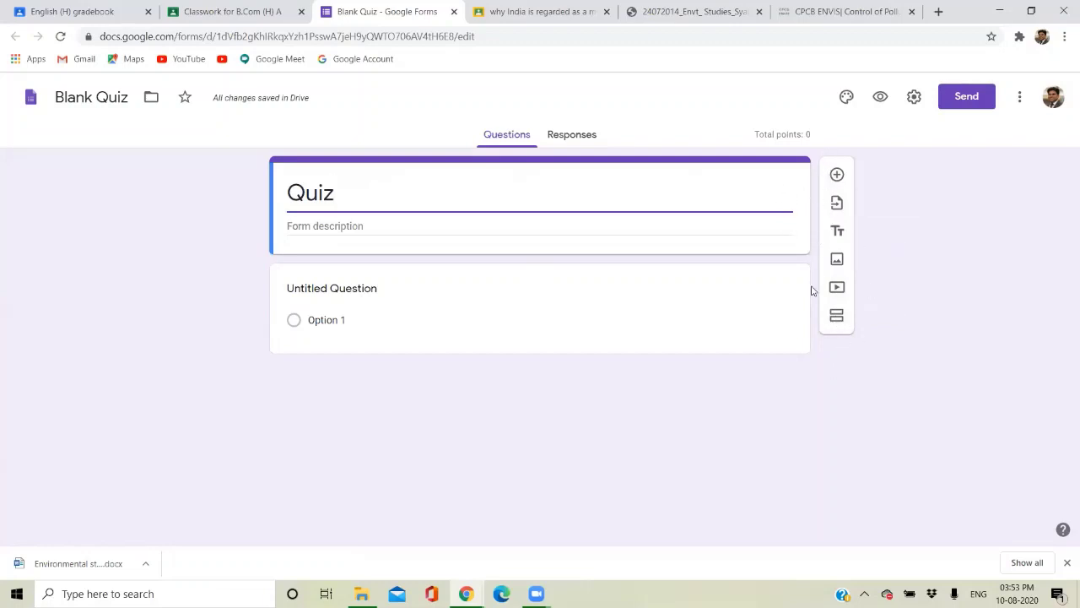
Word the first question 'How many hotsspots are in india' and fix the typo.
click(323, 292)
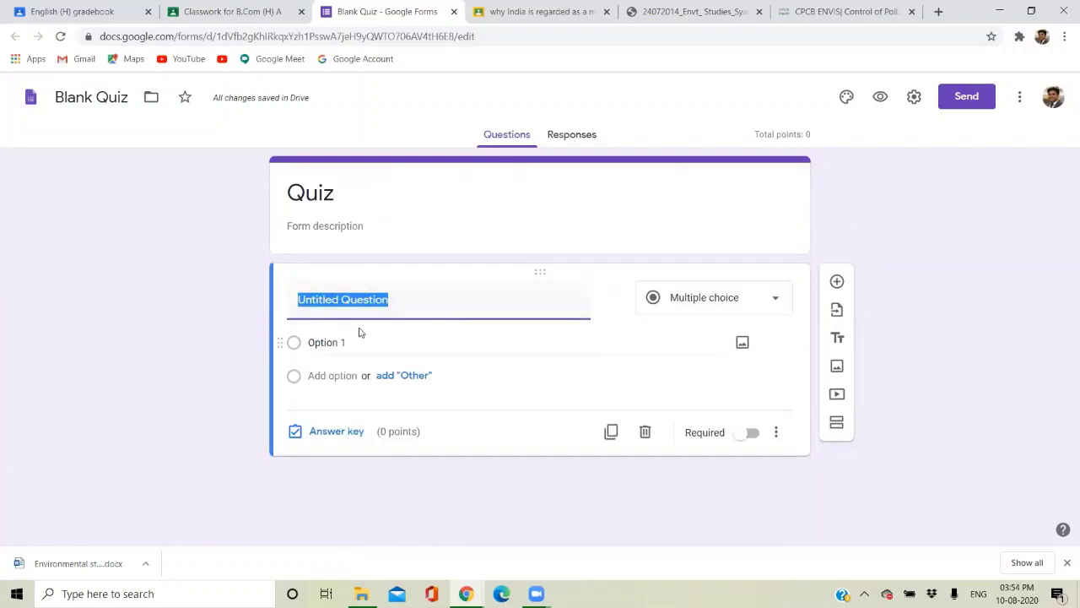
text(How ma)
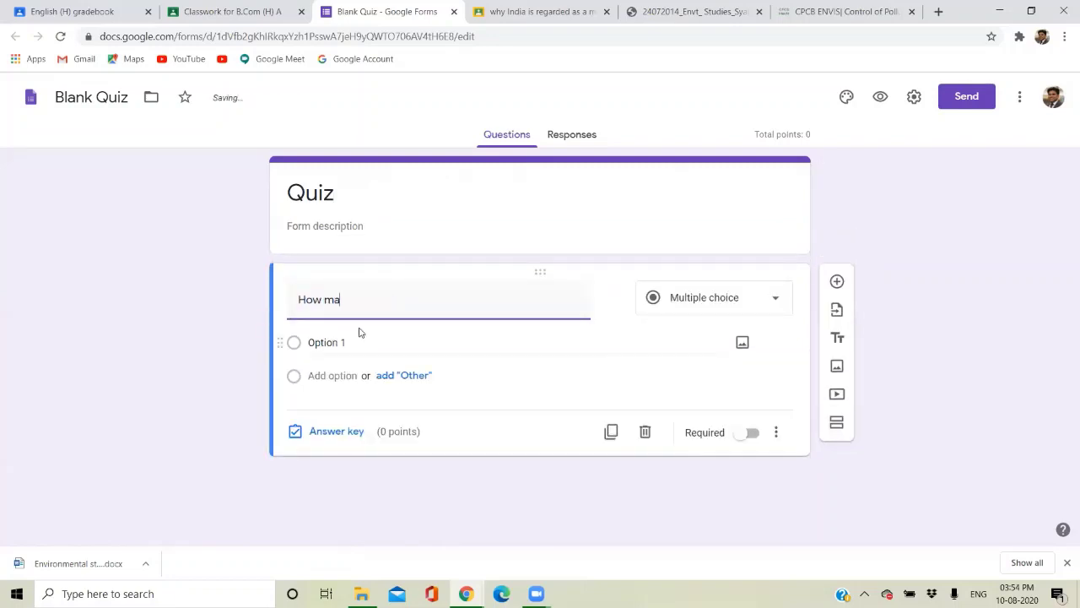
text(ny hotsspots a)
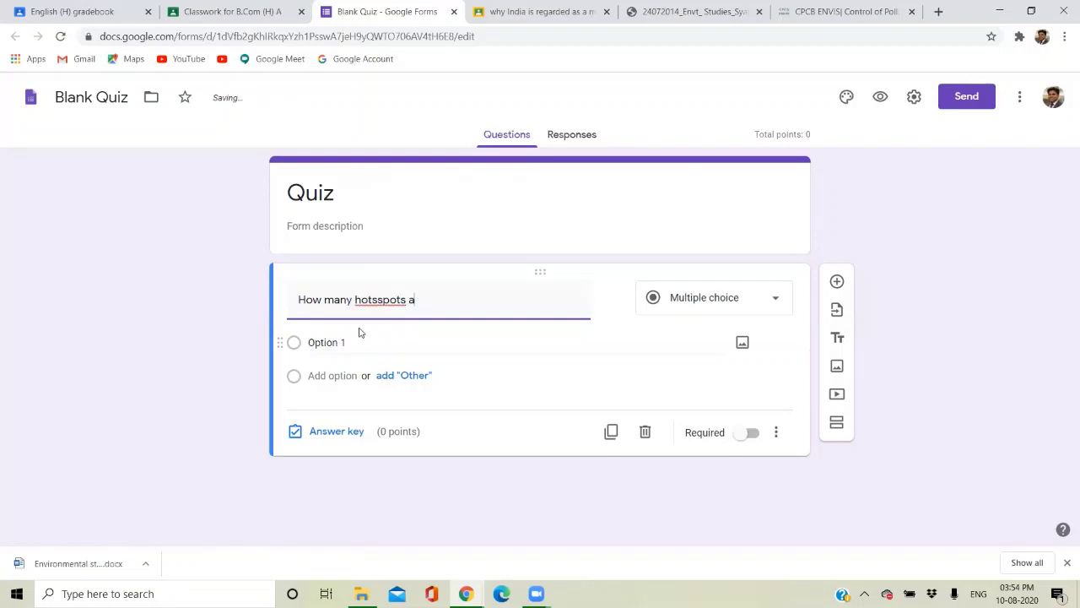
text(re in india)
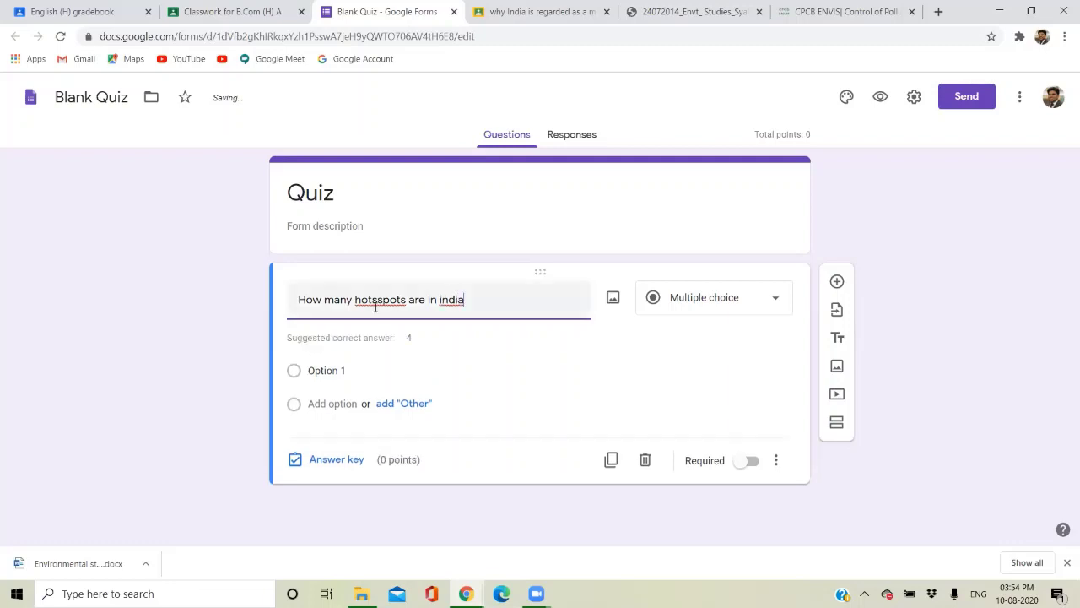
click(376, 301)
Give the question answer options 2, 1, 3 and 4, and make it required.
click(298, 372)
text(2)
click(294, 405)
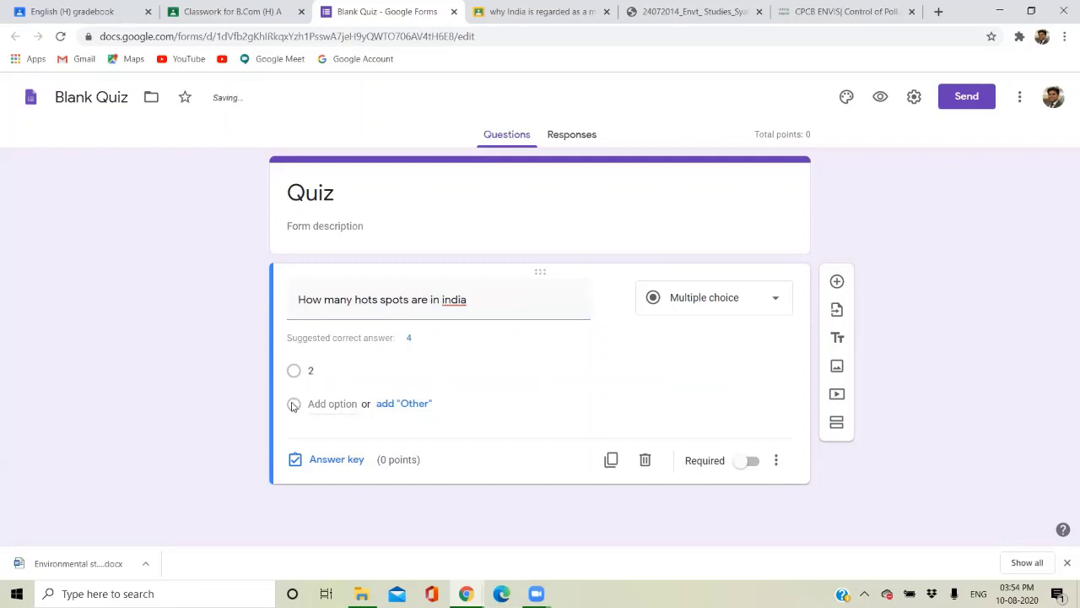
click(316, 404)
text(1)
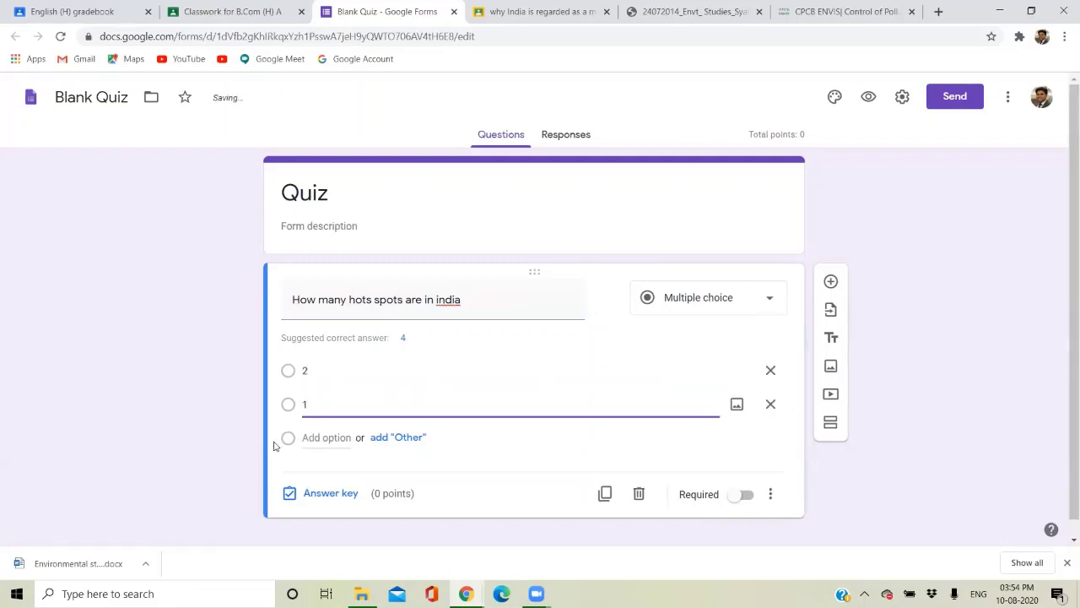
click(303, 438)
text(3)
click(309, 471)
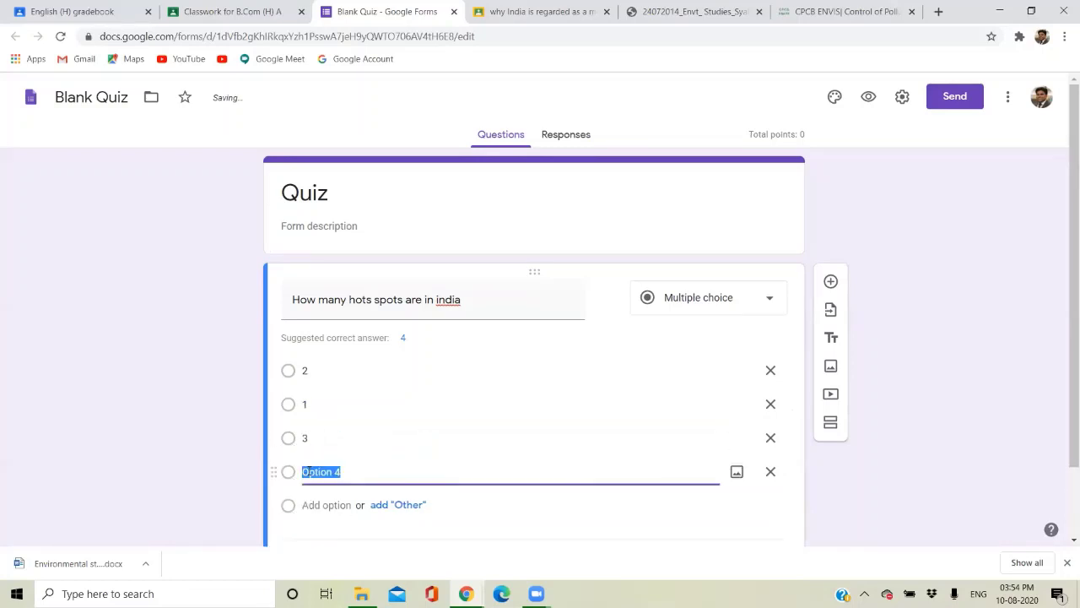
text(4)
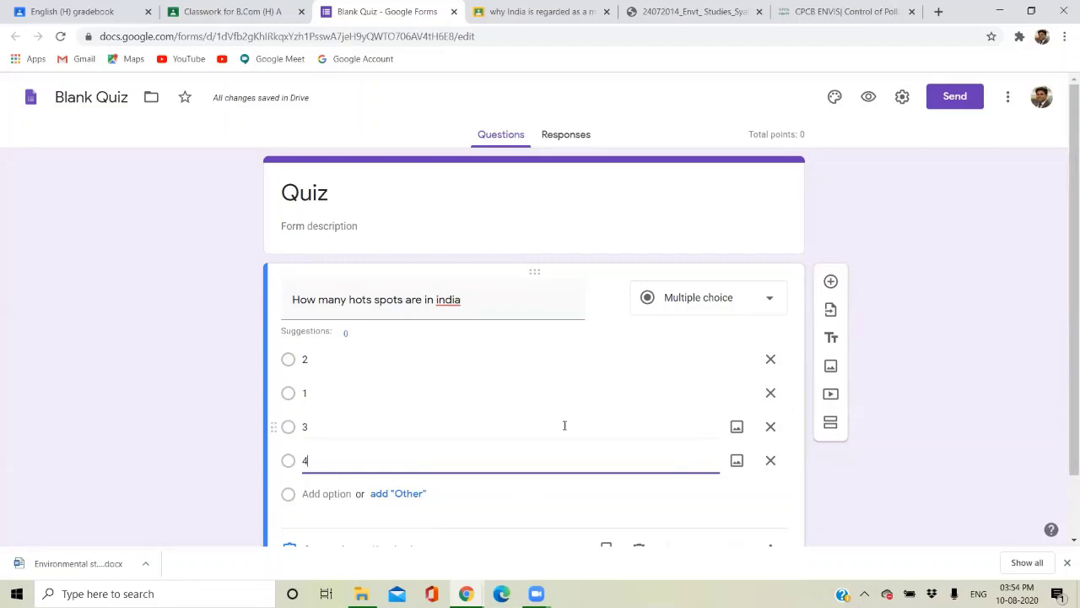
scroll(564, 425, down, 1)
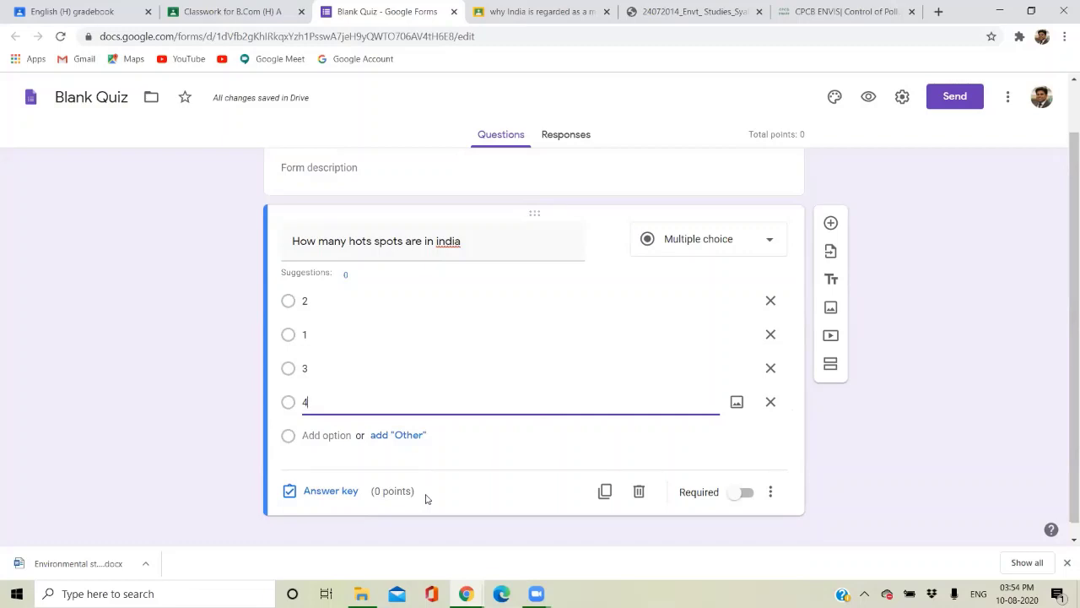
click(746, 492)
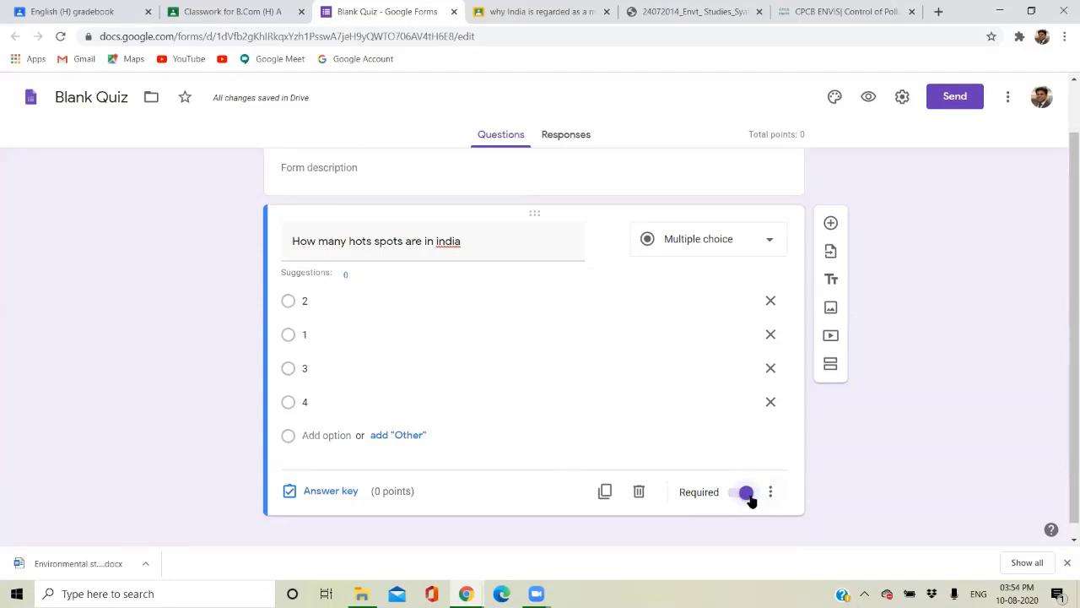
Try Short answer and Paragraph types, then restore the question to Multiple choice.
click(696, 242)
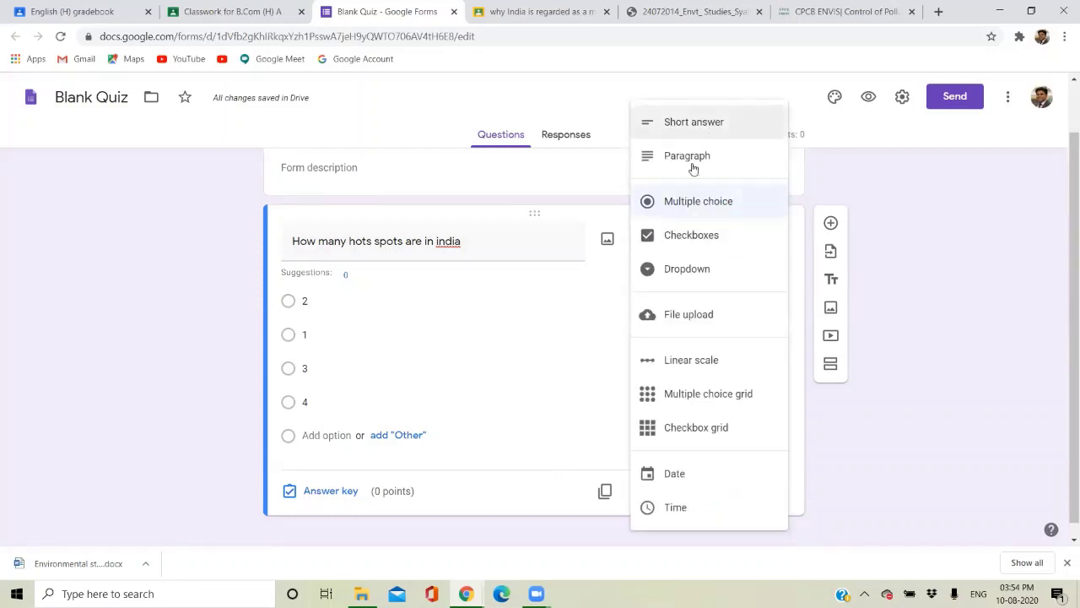
click(689, 128)
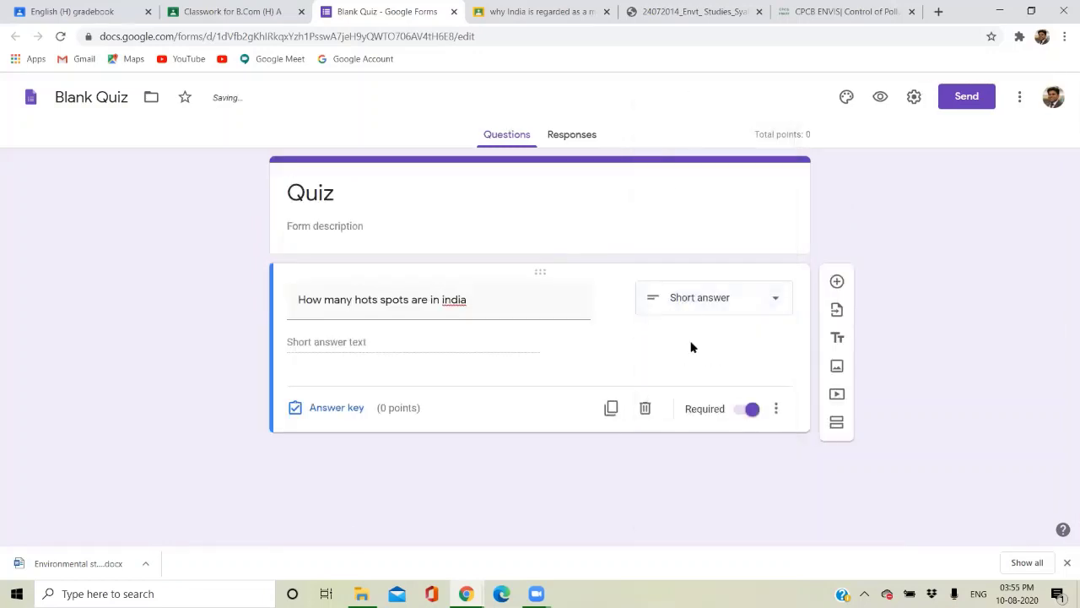
click(693, 295)
click(700, 160)
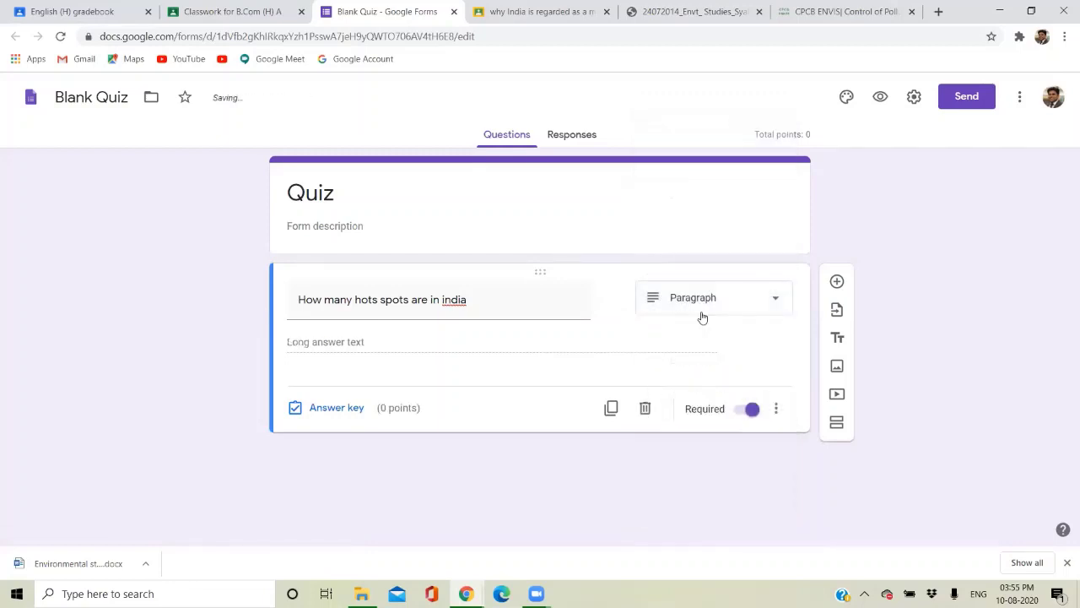
click(700, 299)
click(701, 203)
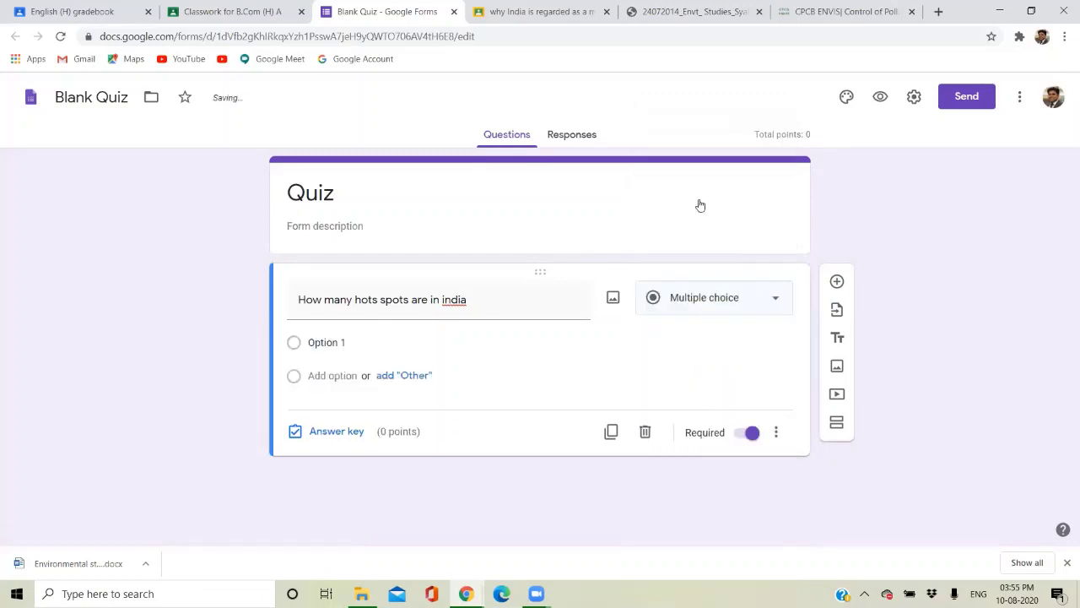
Set the answer choices to 1, 2, 4 and 3.
click(327, 342)
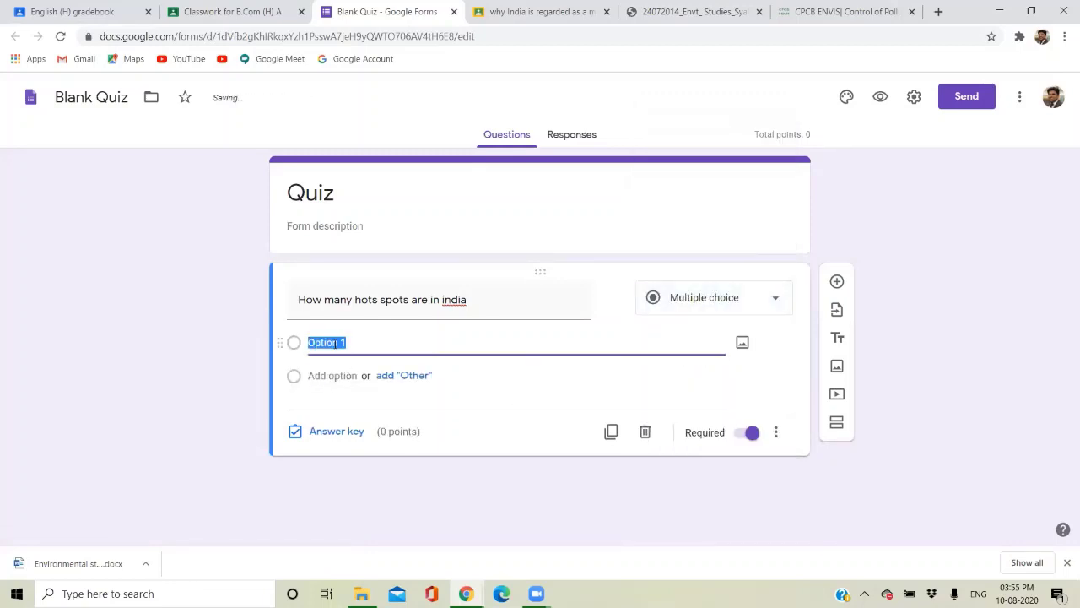
text(1)
click(390, 338)
click(401, 338)
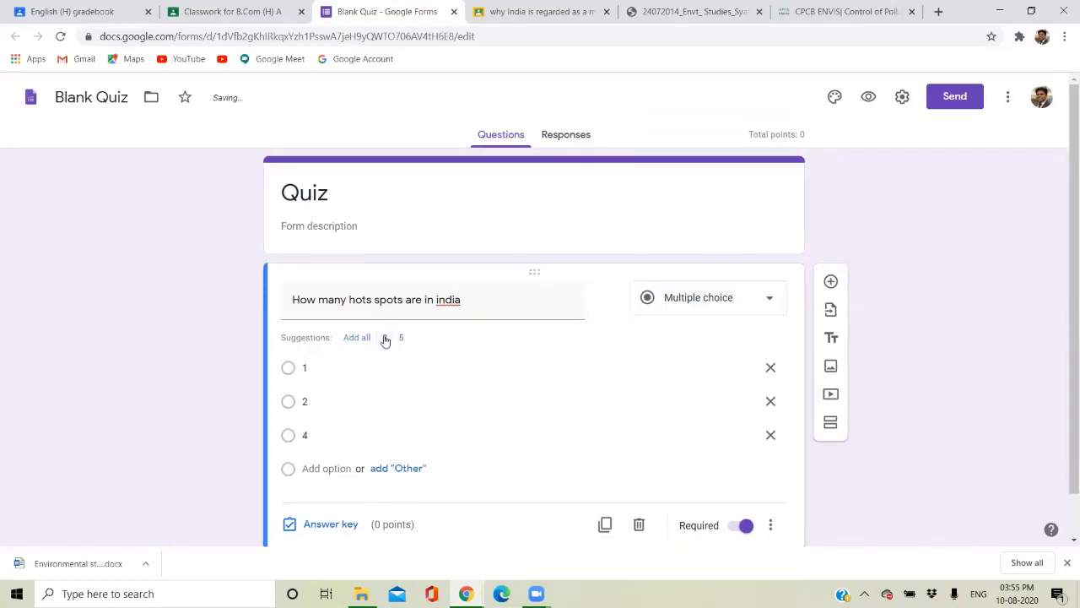
click(385, 338)
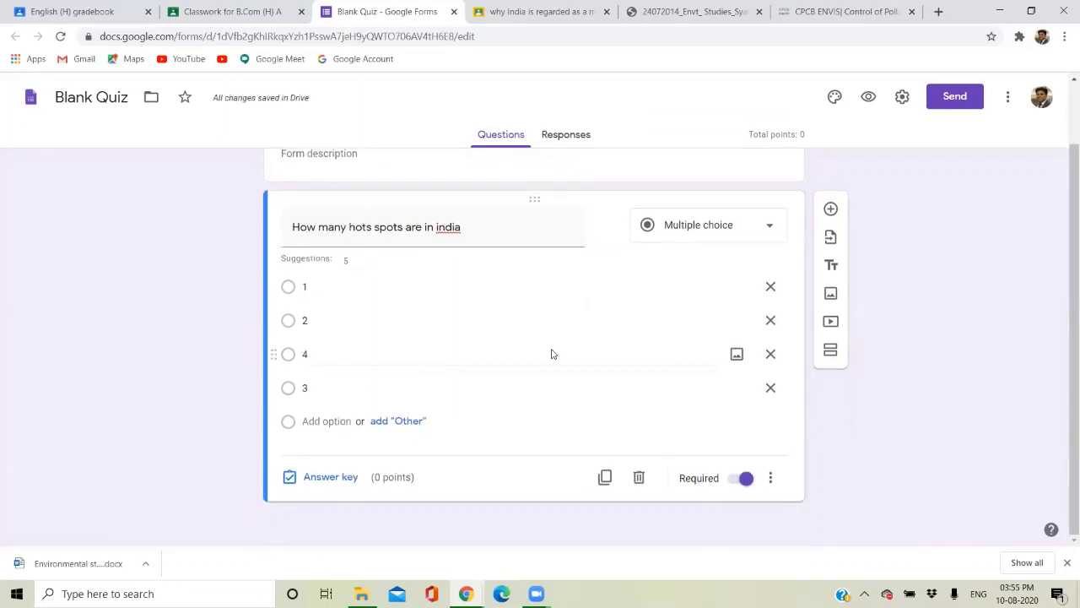
End the hotspots question title with a question mark.
triple_click(478, 230)
click(478, 231)
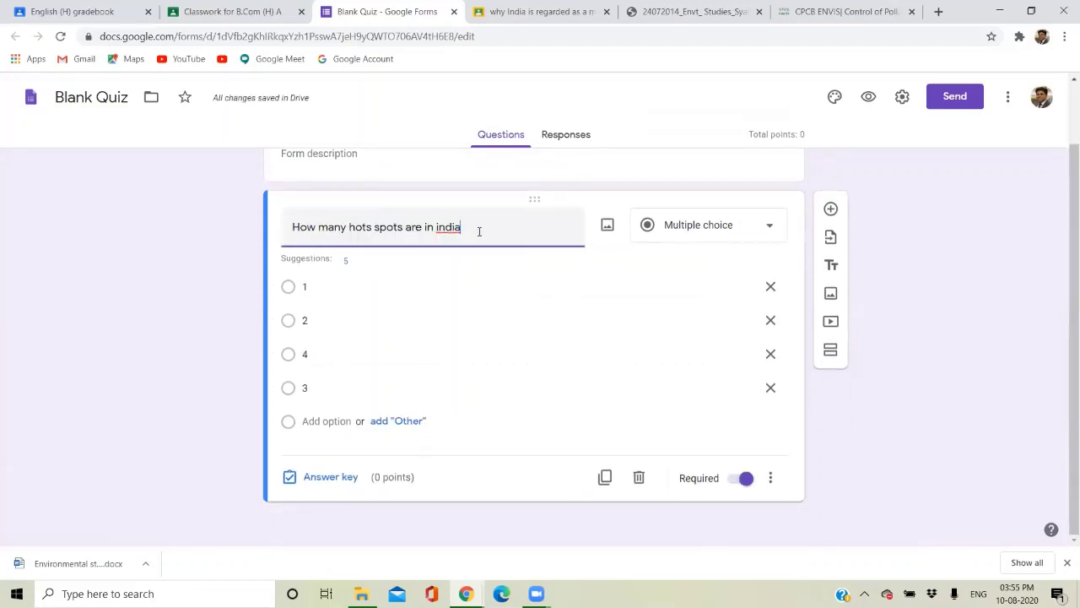
click(415, 489)
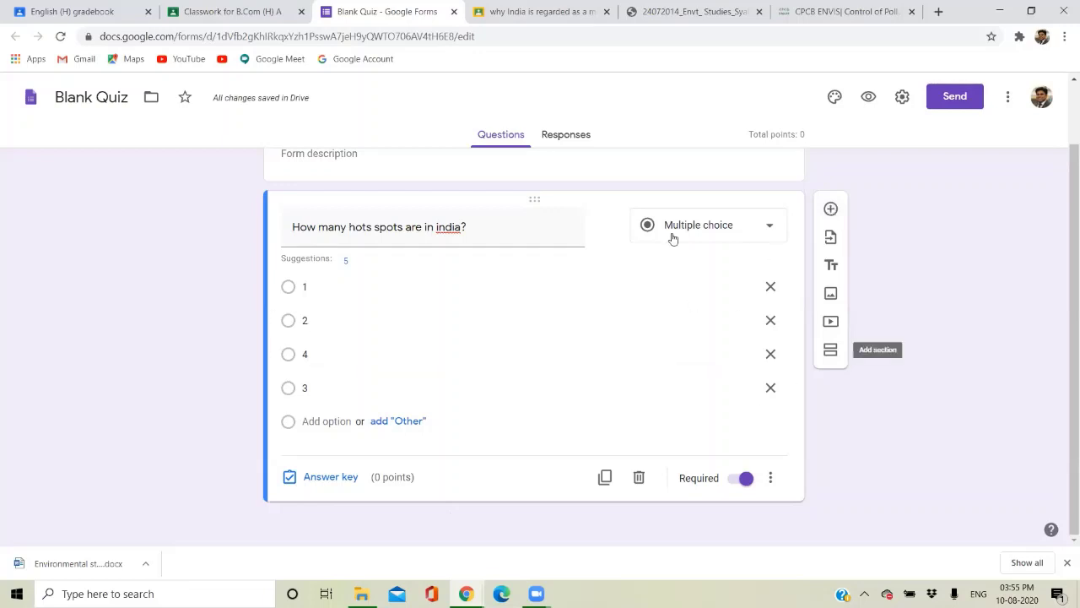
In the answer key, mark 4 as correct and make the question worth 5 points.
click(322, 478)
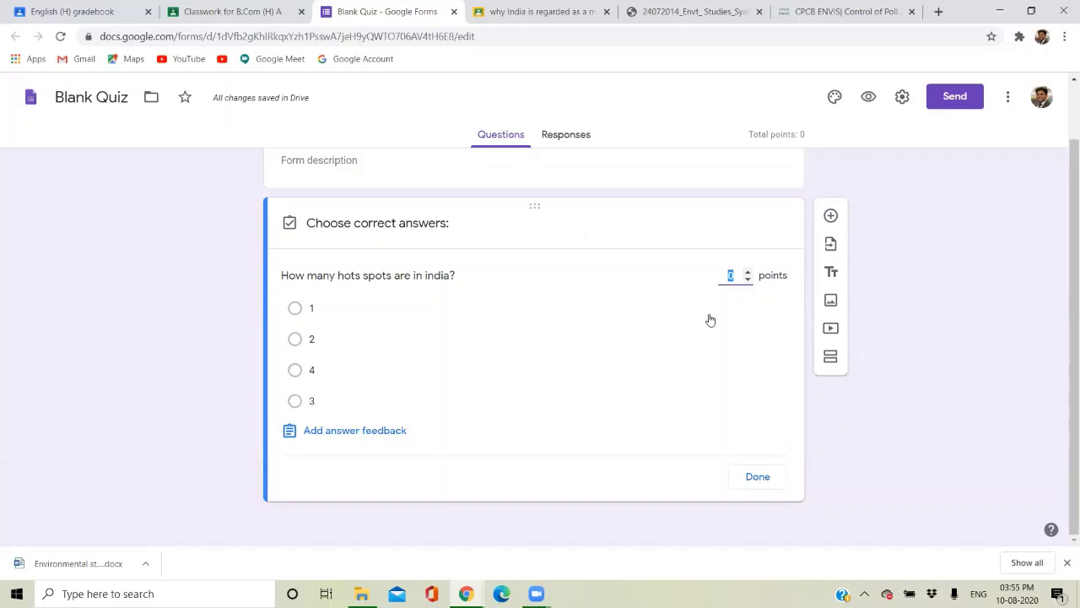
text(5)
click(295, 370)
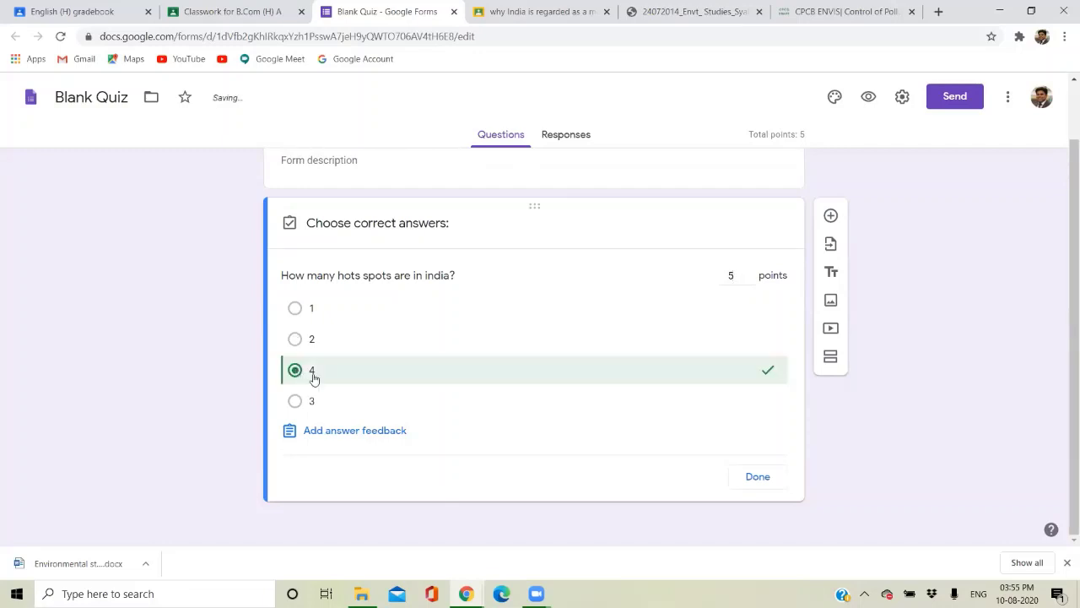
click(756, 478)
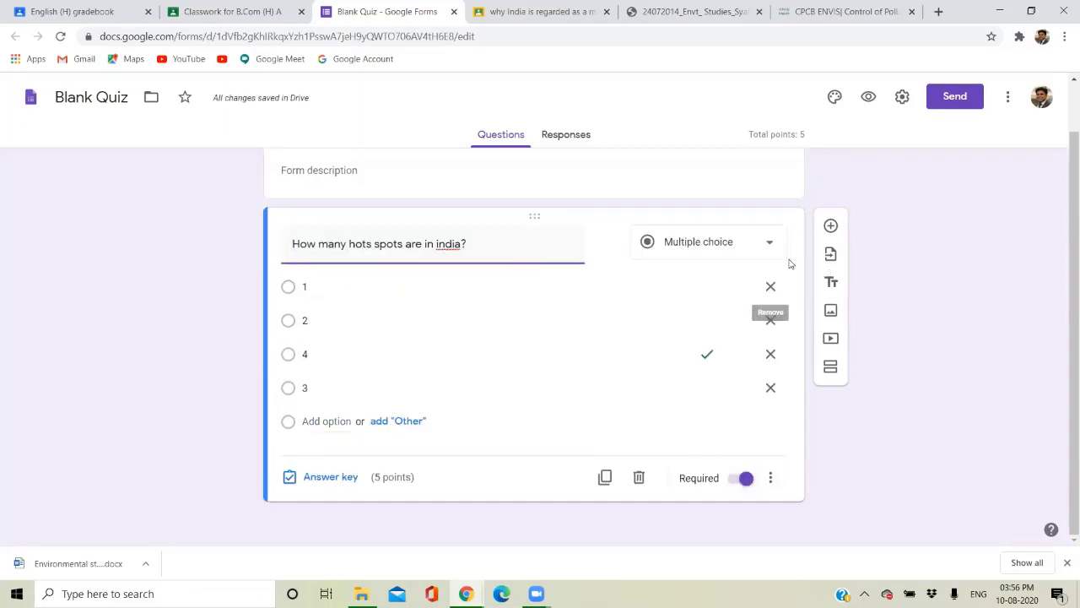
scroll(702, 296, up, 1)
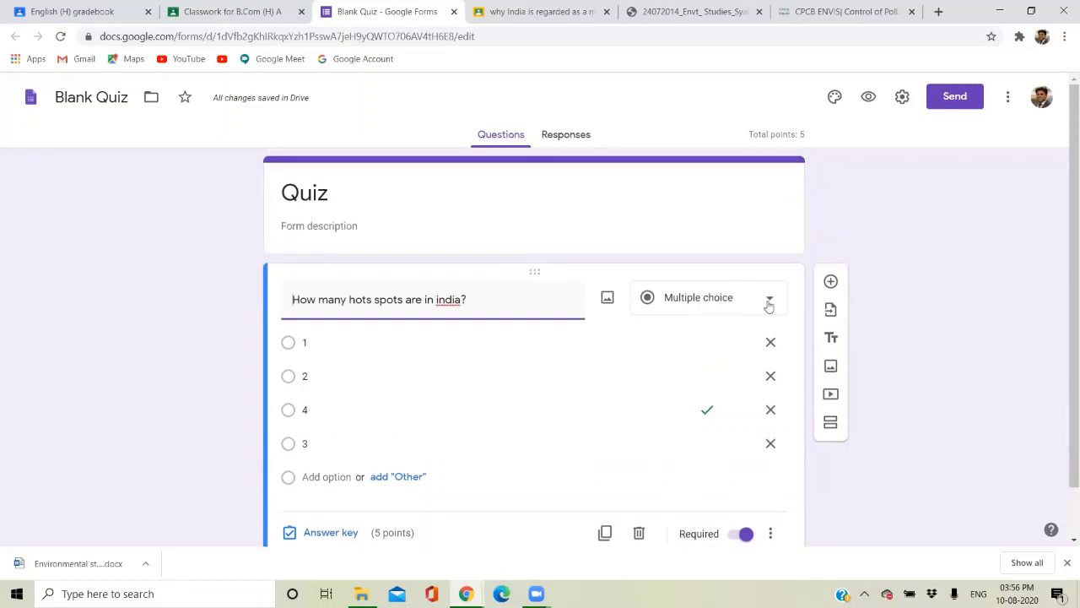
scroll(831, 283, down, 1)
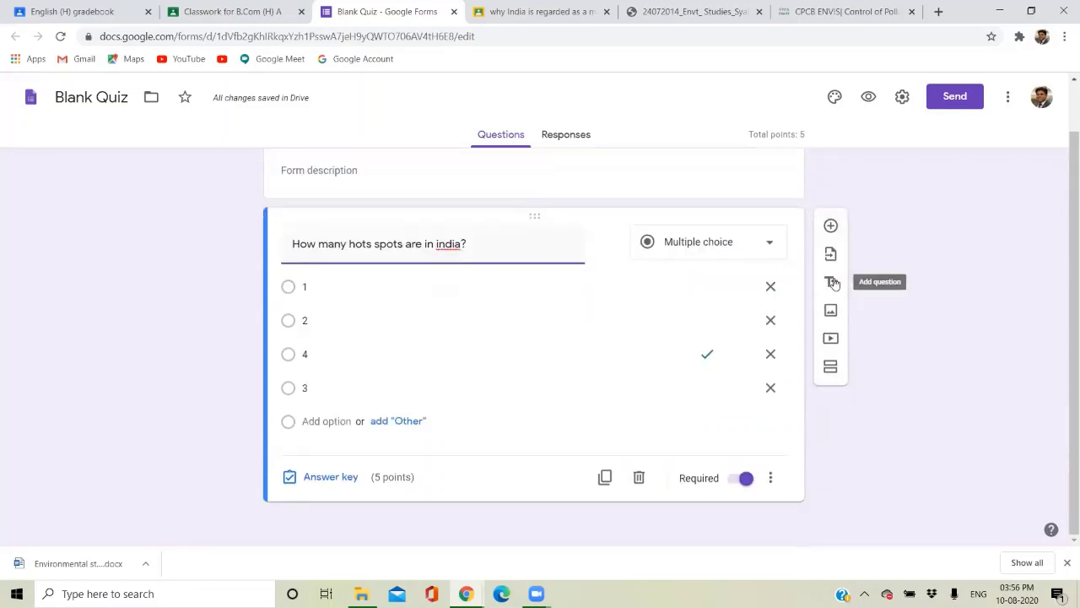
Add a new question 'Vulture is' with choices Extinct species and critically endangered species.
click(831, 226)
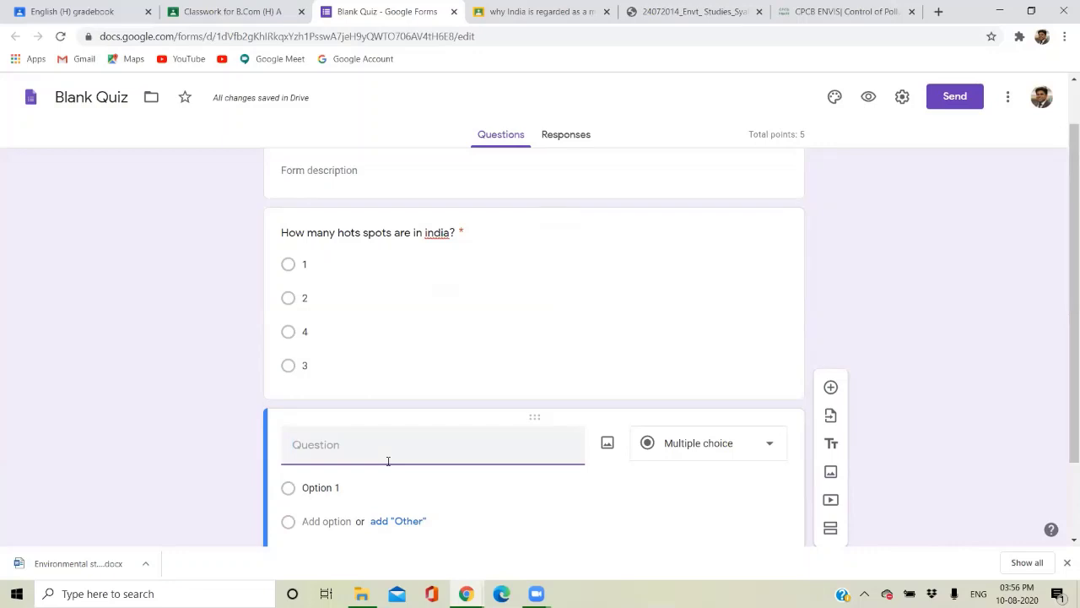
text(Tig)
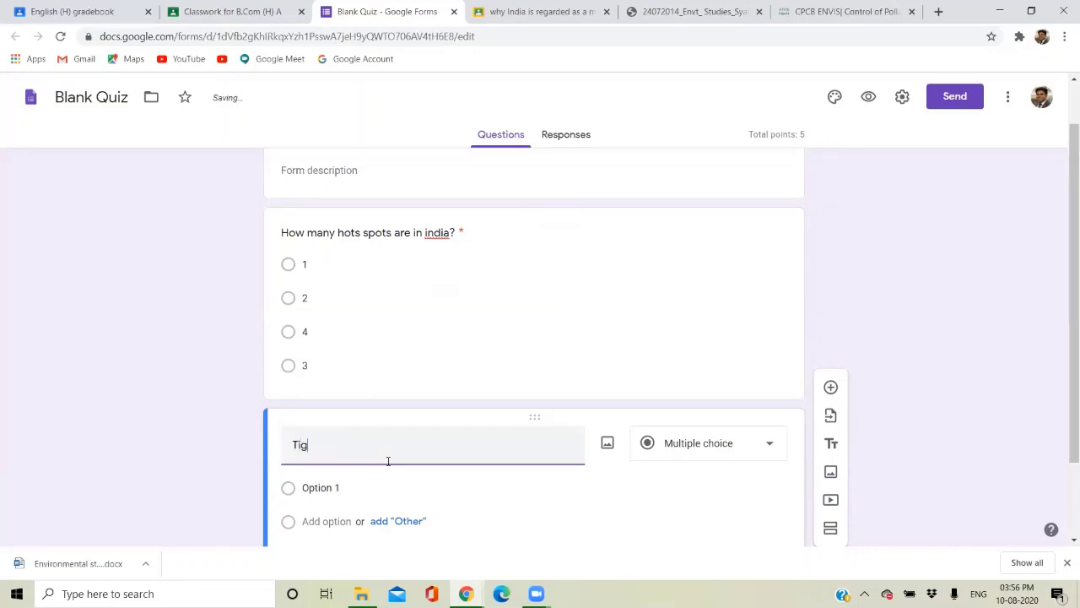
key(BackSpace)
key(BackSpace)
key(BackSpace)
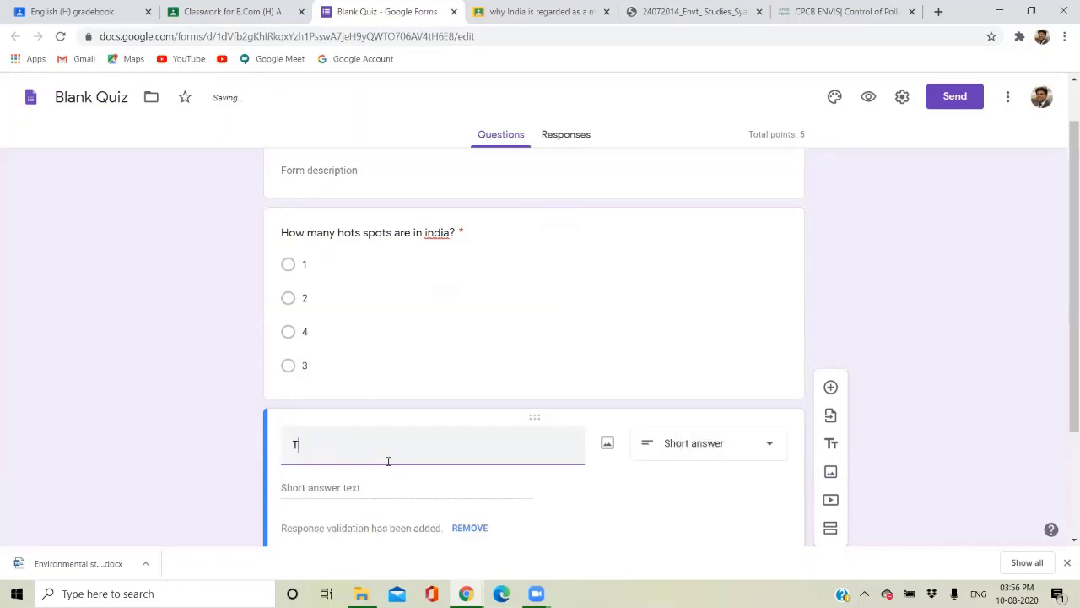
text(Vulture is)
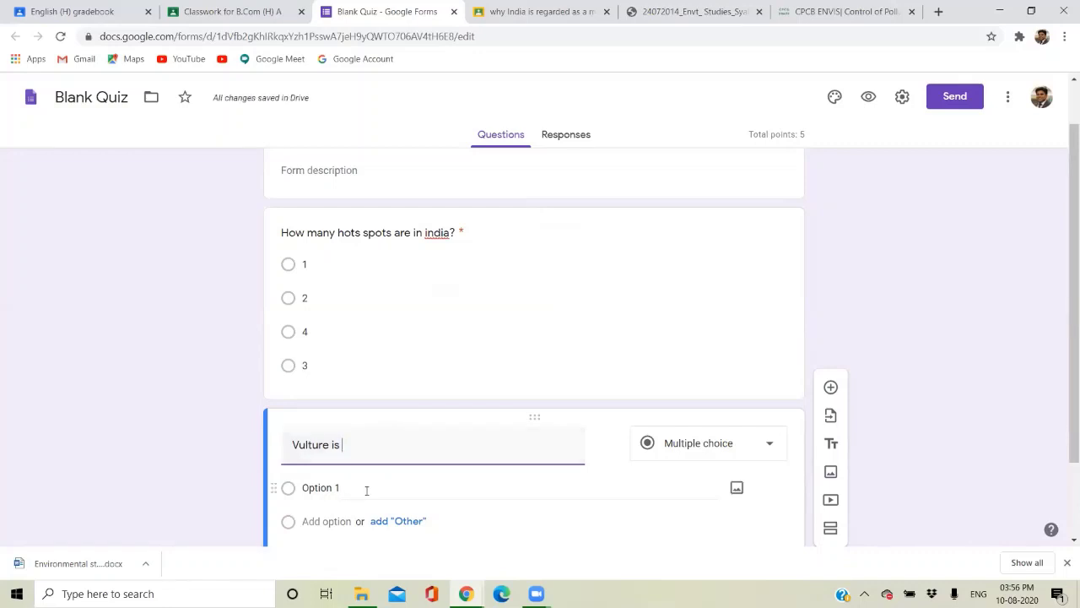
click(318, 489)
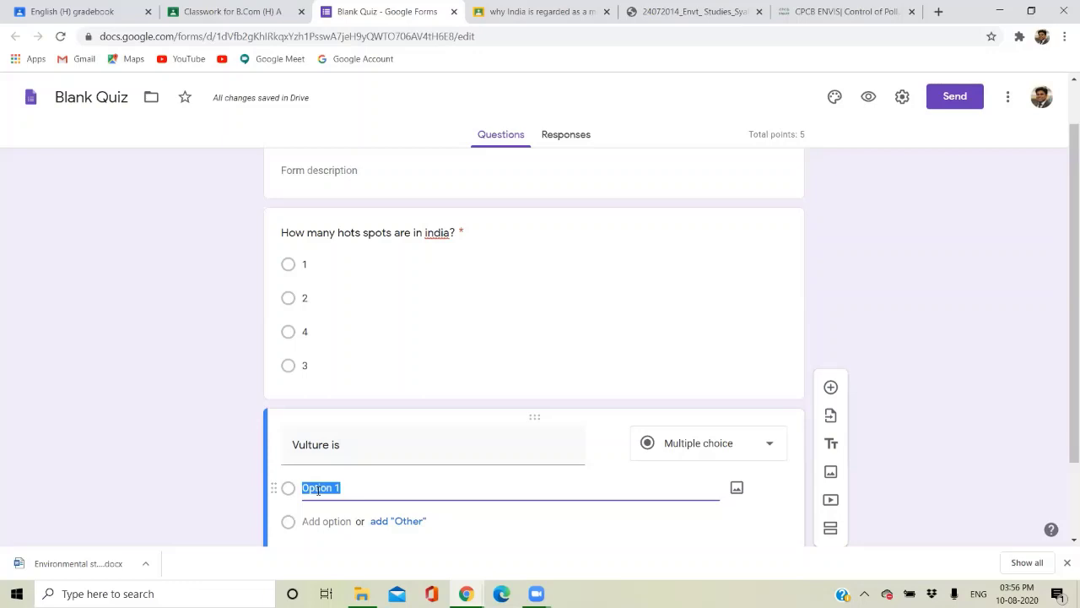
text(Ed)
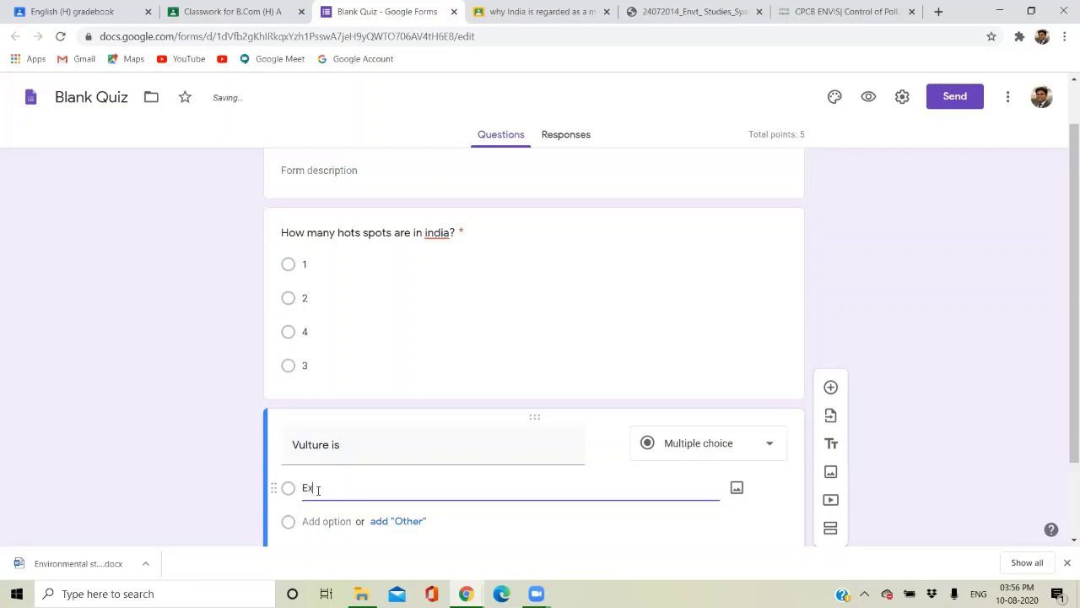
text(tinct species)
click(293, 522)
click(305, 522)
text(critica)
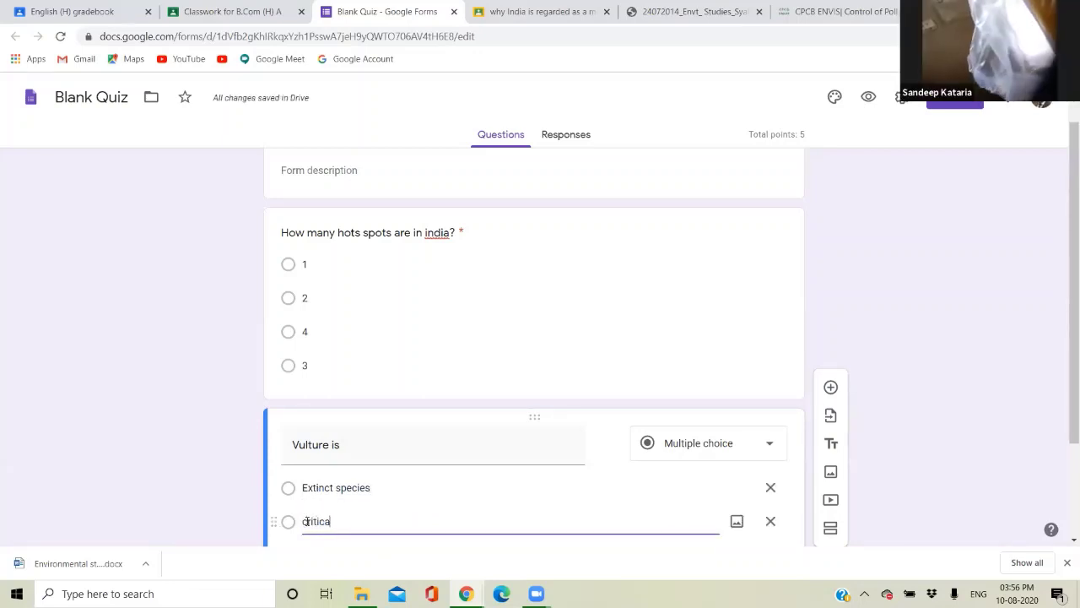
text(lly endangered)
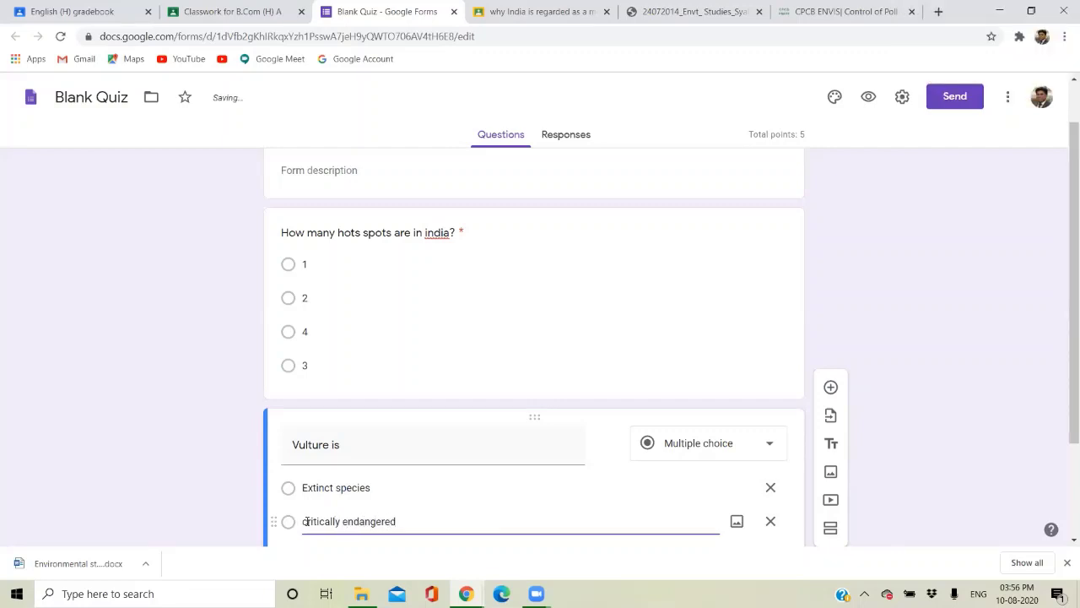
text( species)
Add the choices vulnerable and near threatened, fixing 'thretenead' with the spelling suggestion.
scroll(584, 498, down, 1)
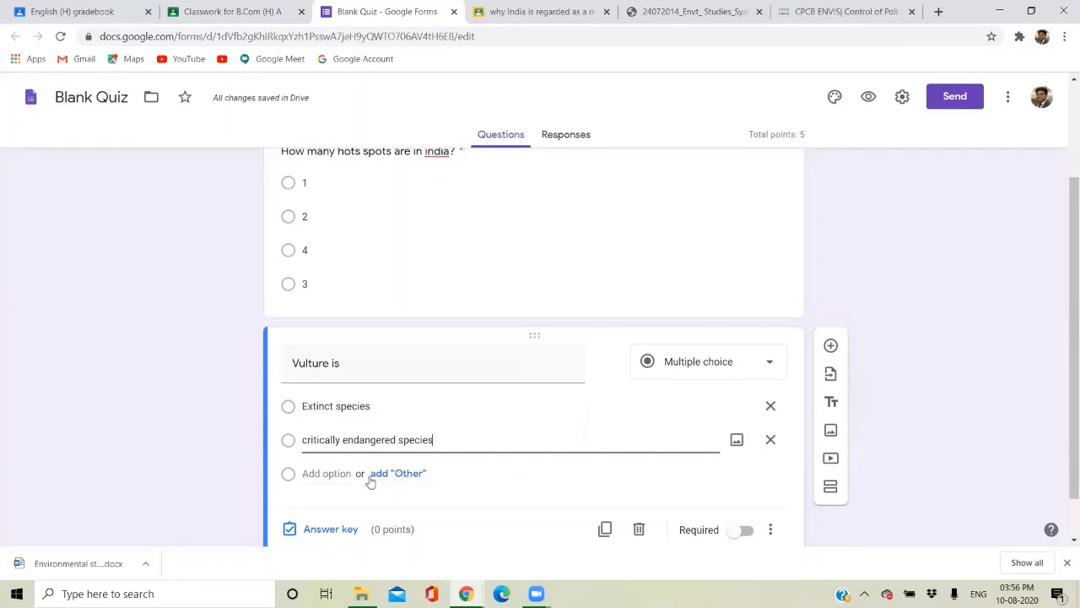
click(335, 474)
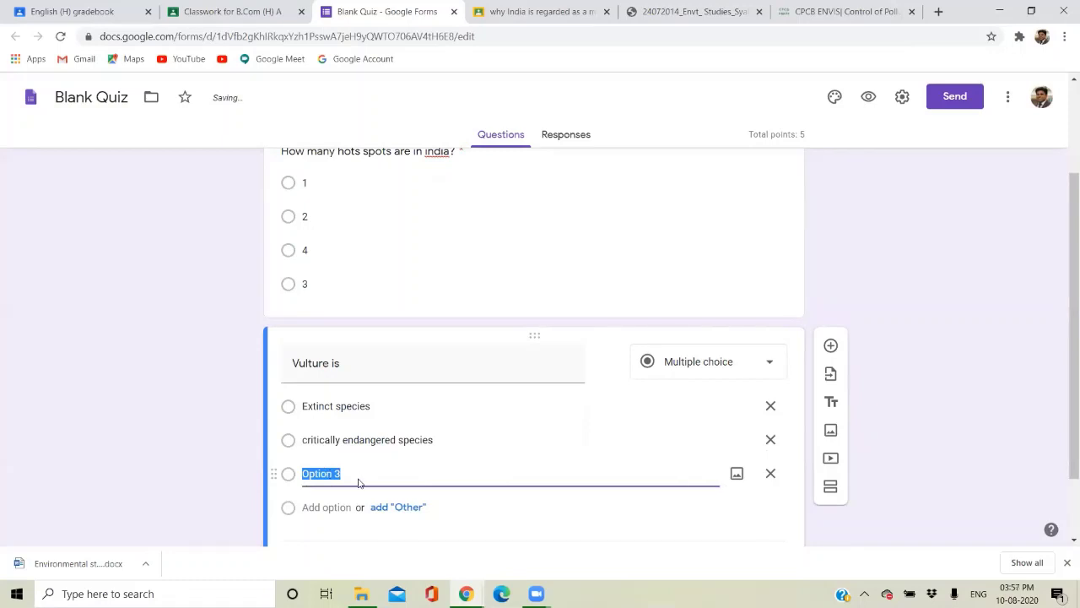
text(vulnerable)
click(334, 505)
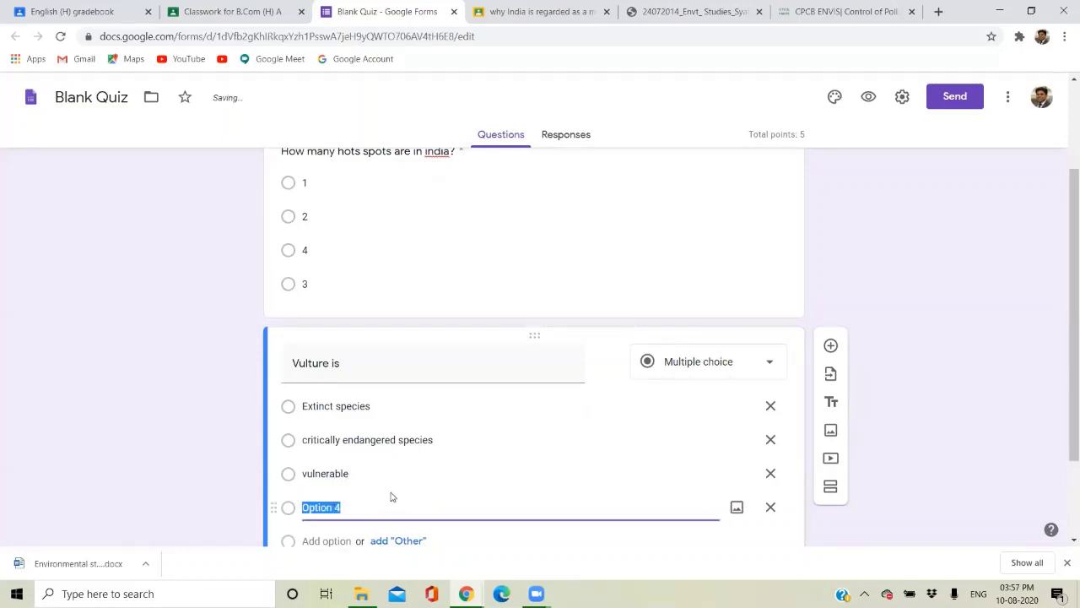
text(near threten)
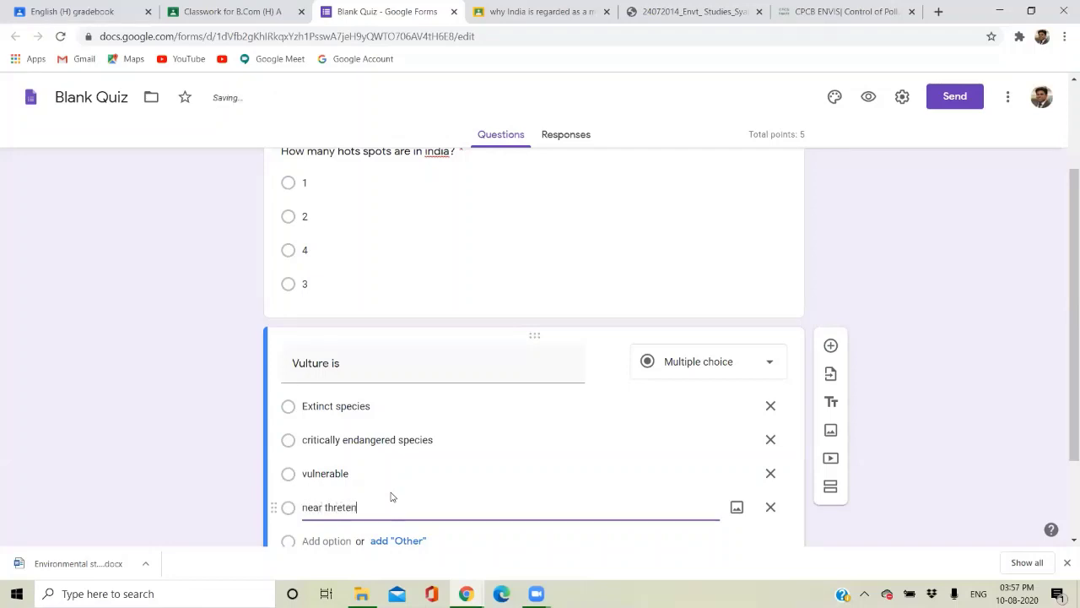
text(ead)
double_click(363, 507)
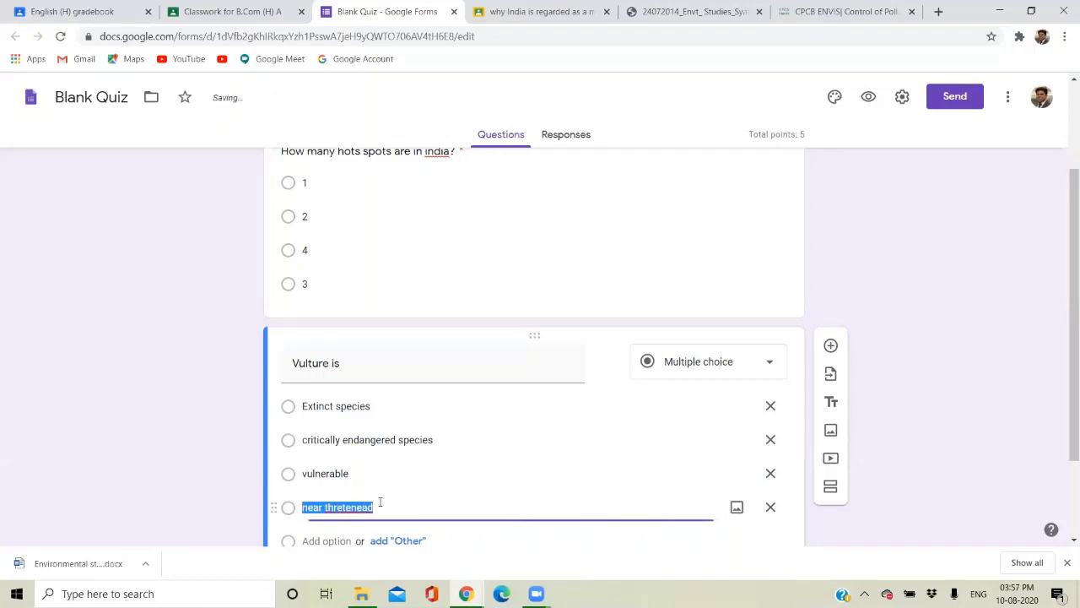
right_click(357, 509)
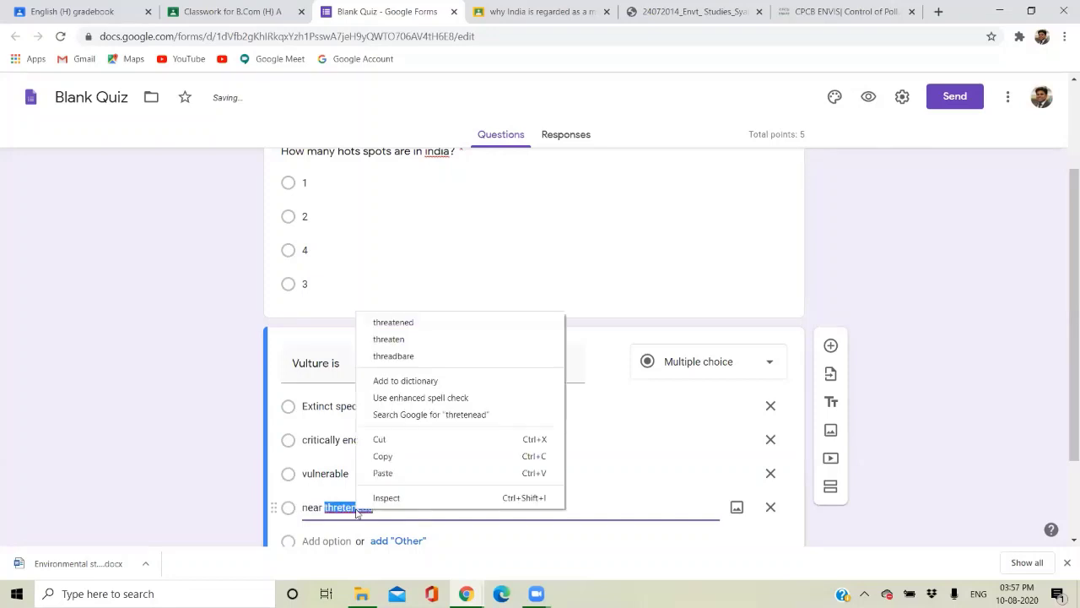
click(382, 321)
scroll(427, 491, down, 1)
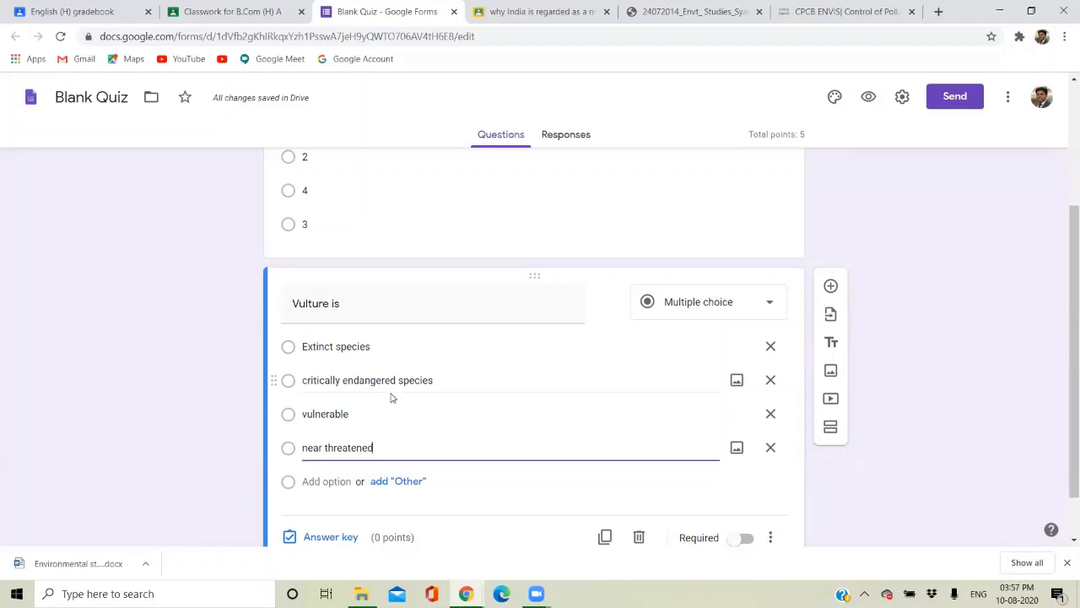
scroll(410, 449, down, 1)
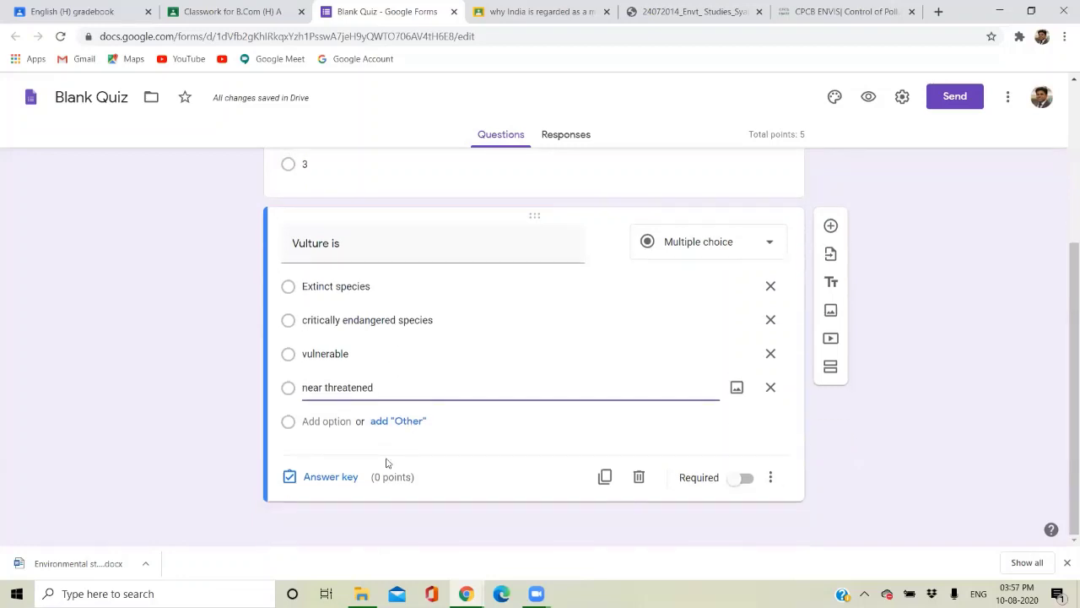
Mark critically endangered species as correct for 5 points and make the Vulture question required.
click(340, 481)
click(346, 348)
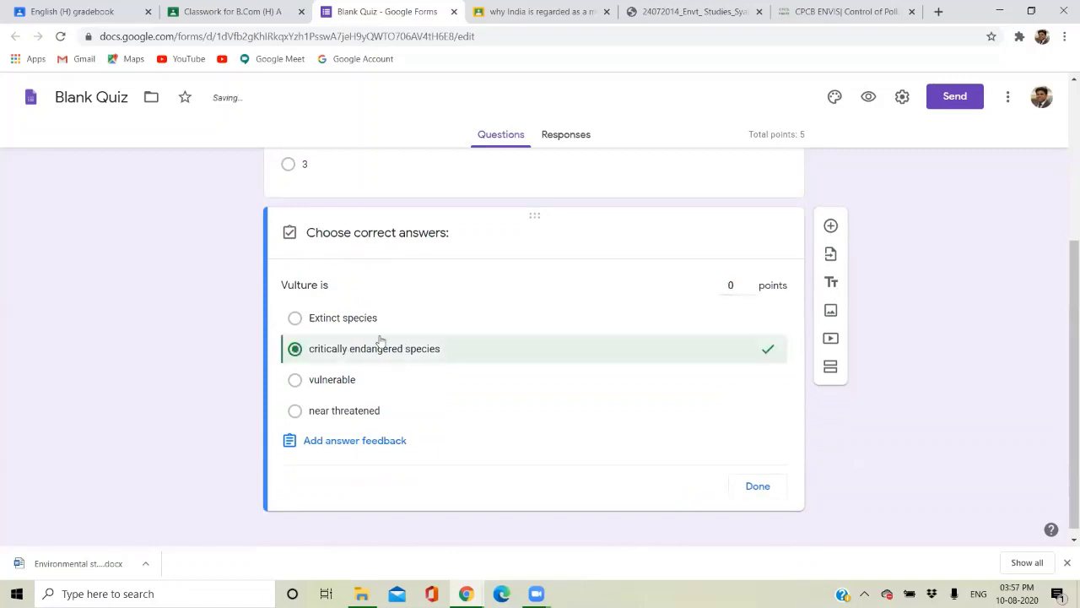
click(733, 281)
text(5)
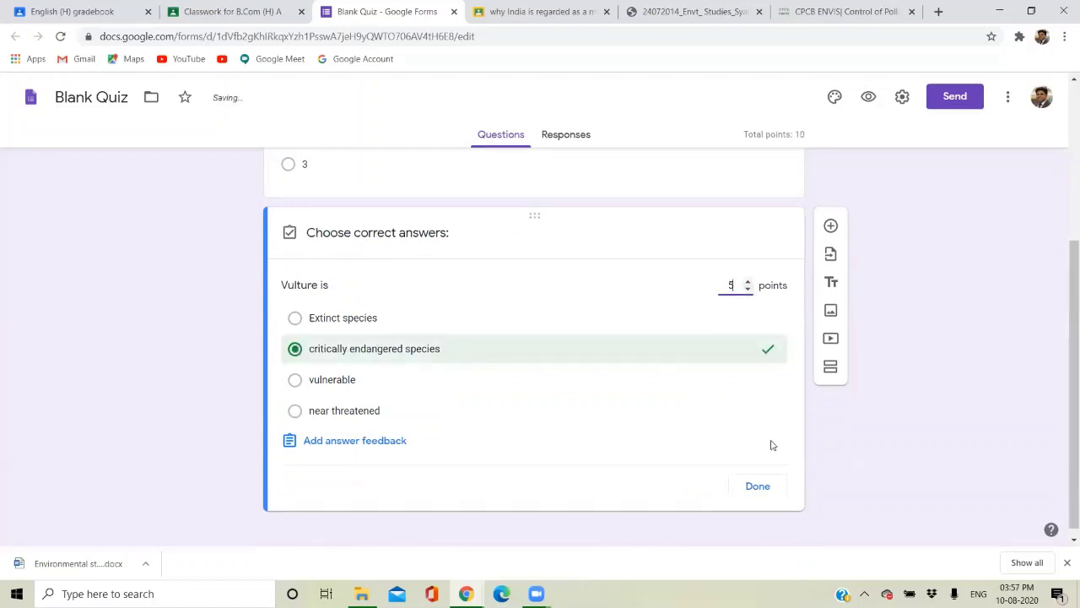
click(739, 489)
click(745, 478)
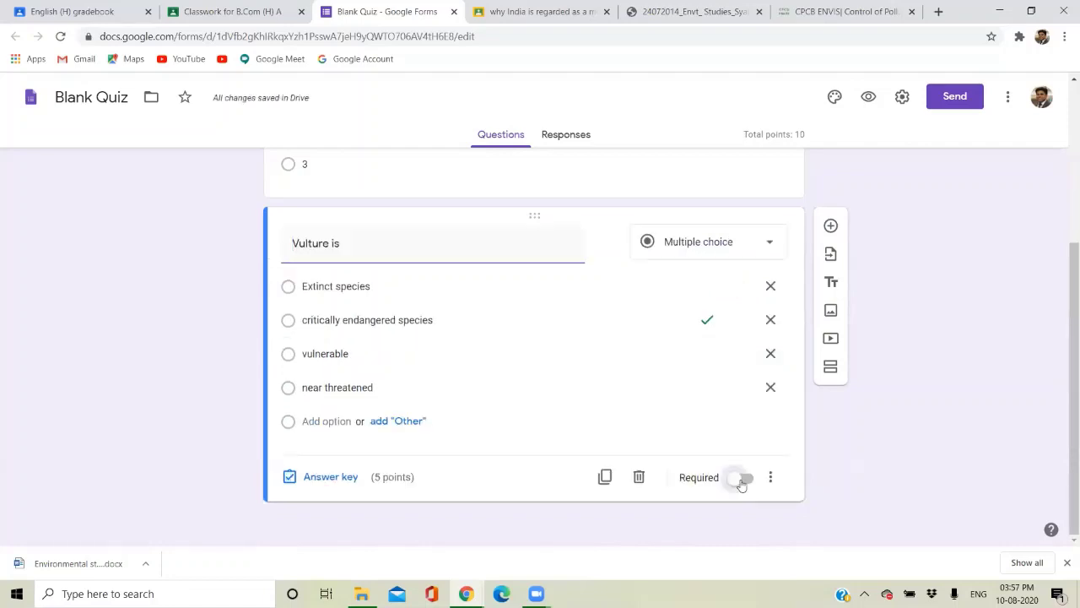
scroll(793, 383, up, 3)
scroll(794, 384, down, 3)
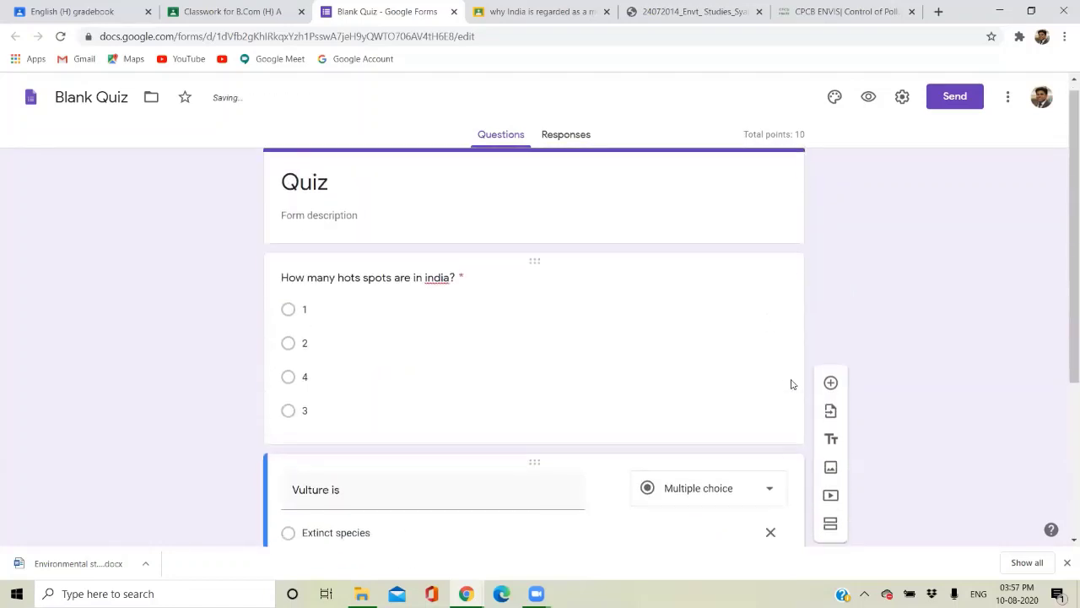
scroll(791, 384, down, 1)
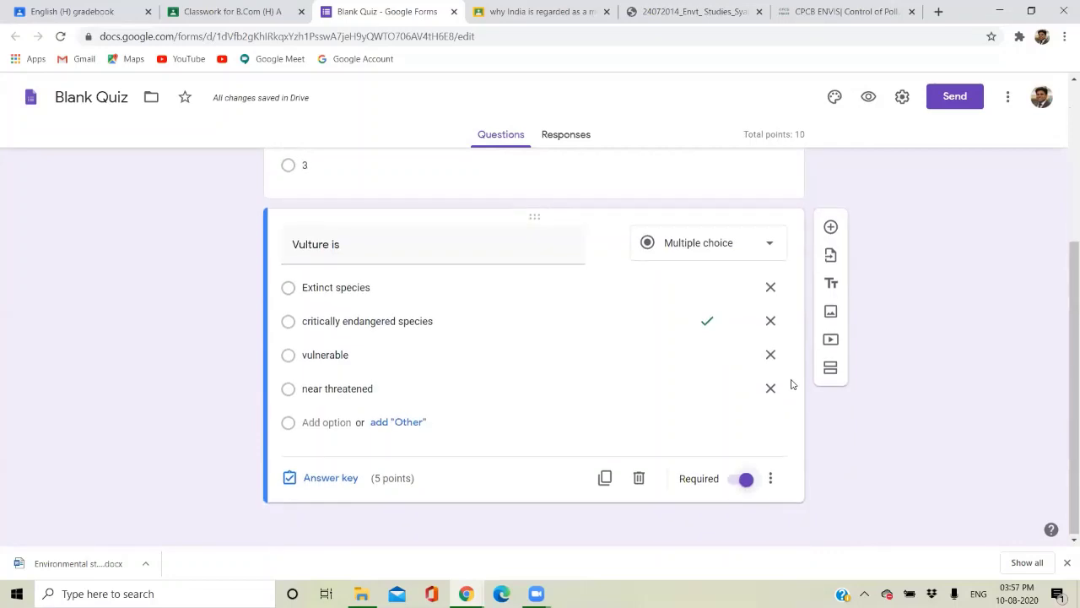
scroll(791, 384, up, 3)
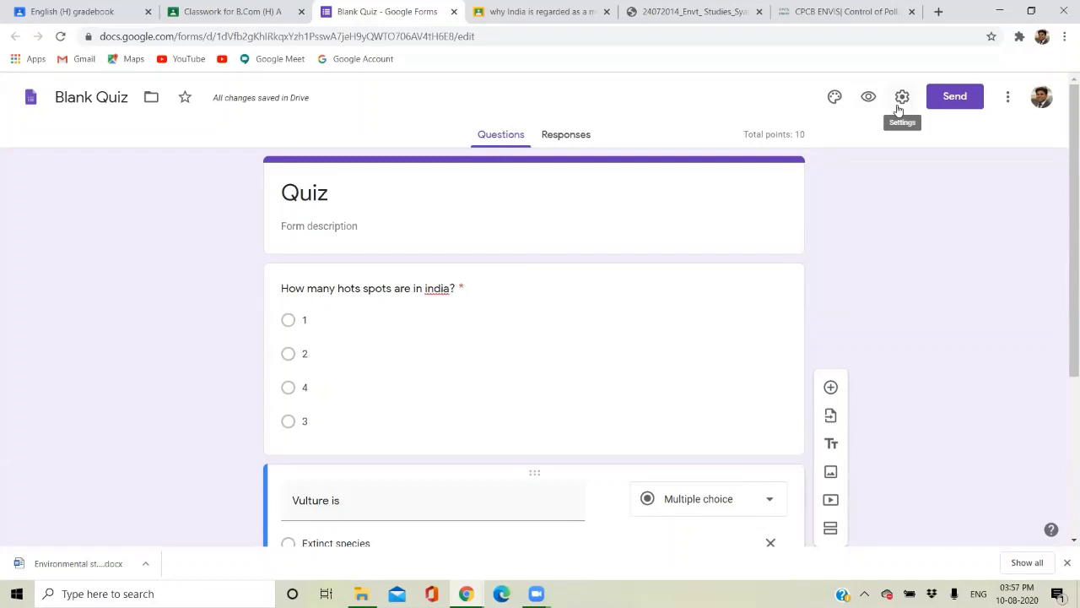
In the General settings, turn on Collect email addresses and Limit to 1 response.
click(900, 106)
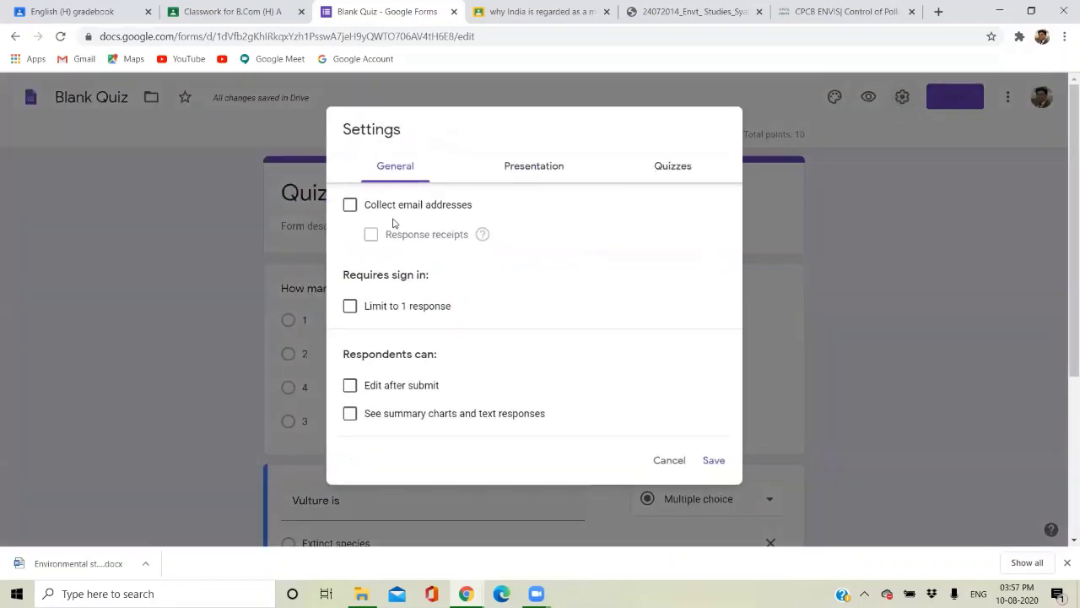
click(530, 160)
click(675, 164)
click(391, 172)
click(350, 206)
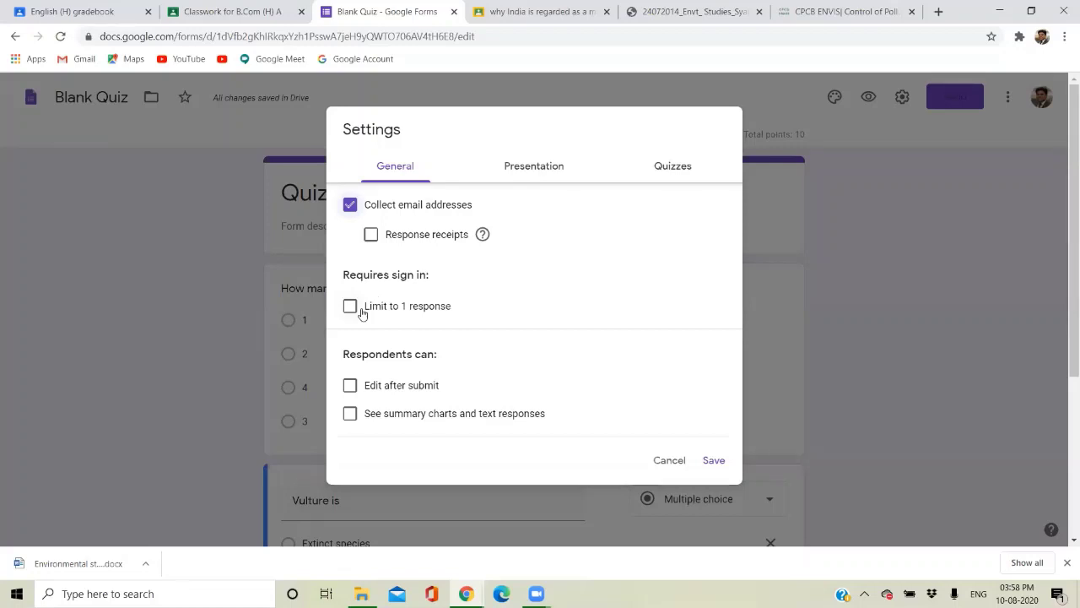
click(350, 307)
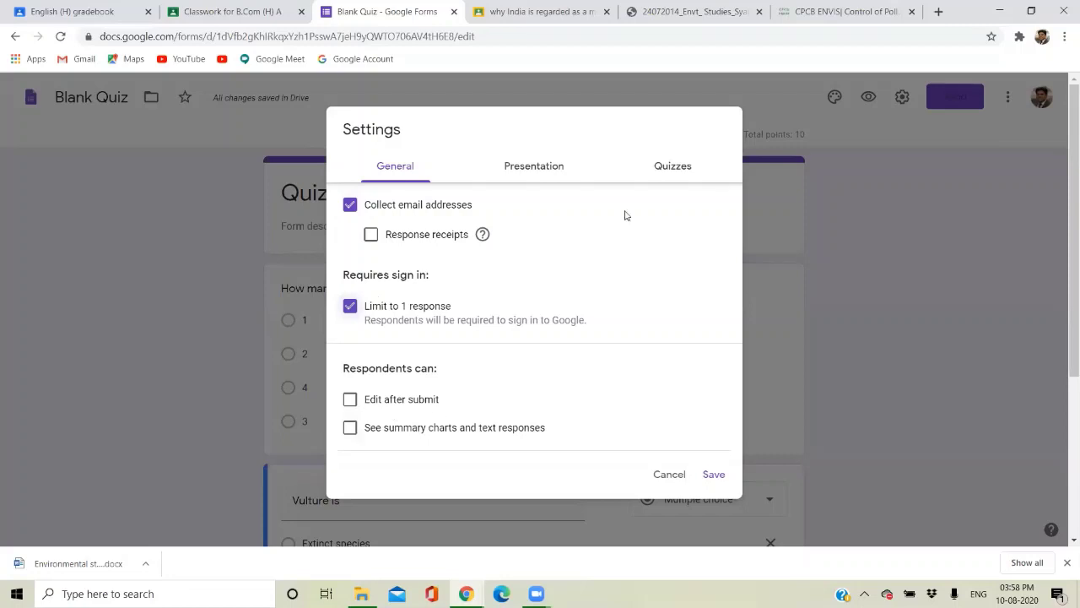
click(535, 177)
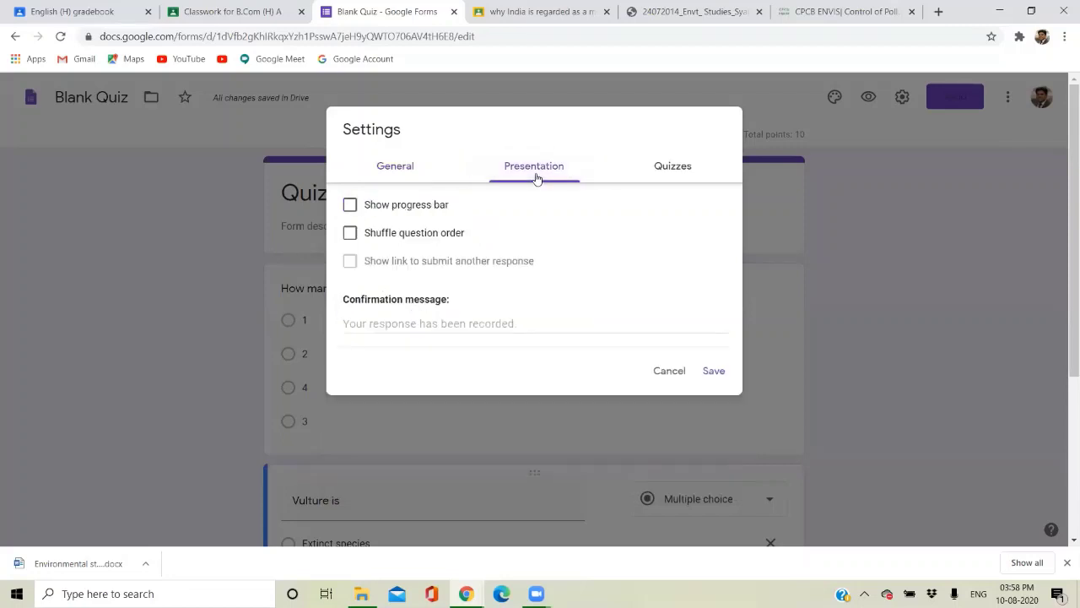
Turn on Shuffle question order, set grade release to Later, after manual review, and save.
click(351, 233)
click(425, 327)
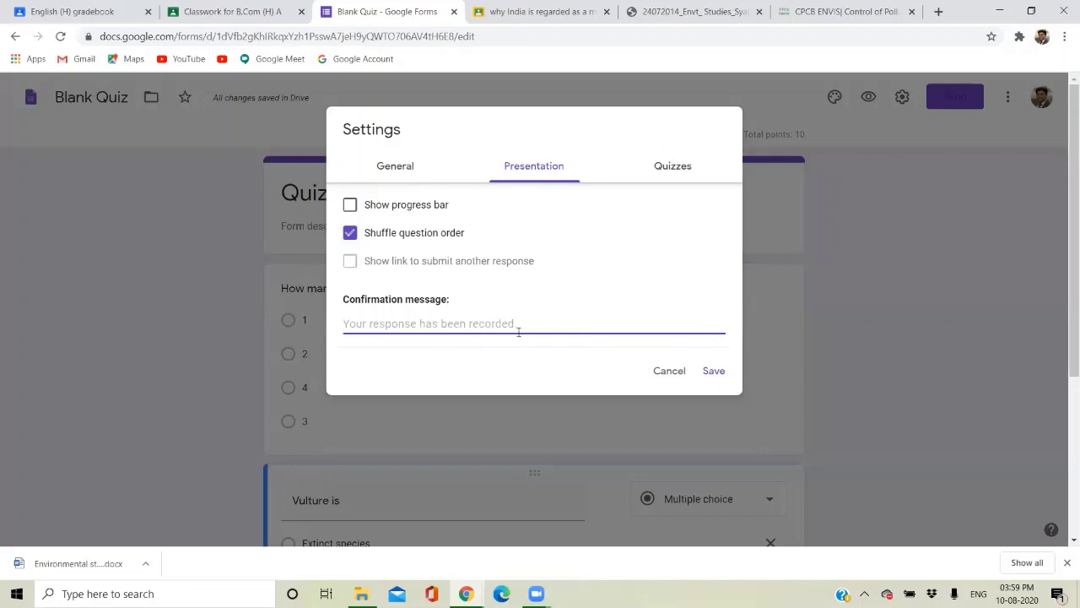
click(675, 175)
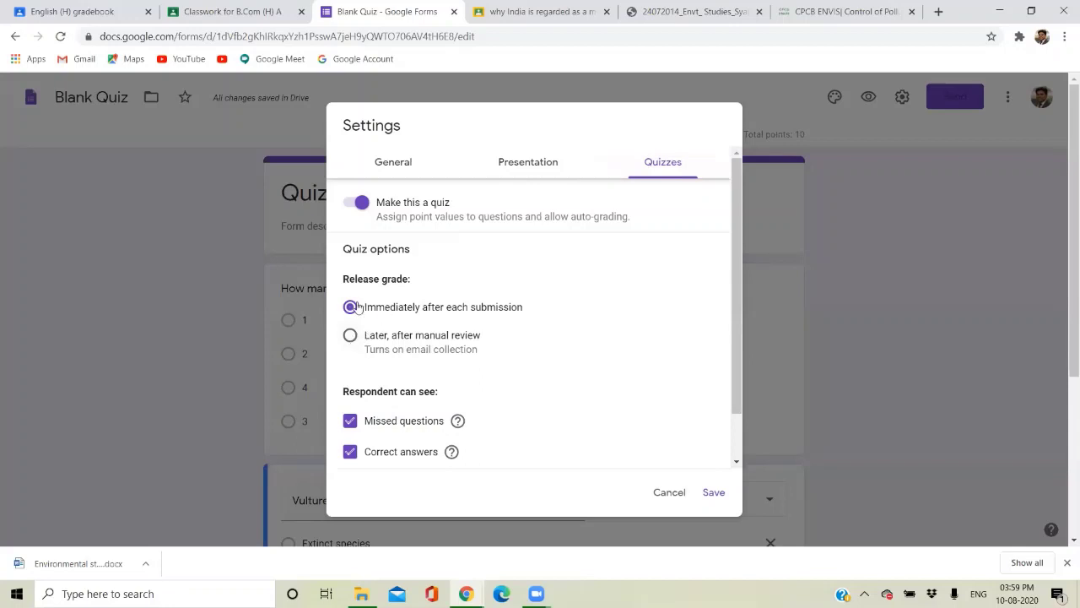
click(355, 336)
scroll(399, 353, down, 1)
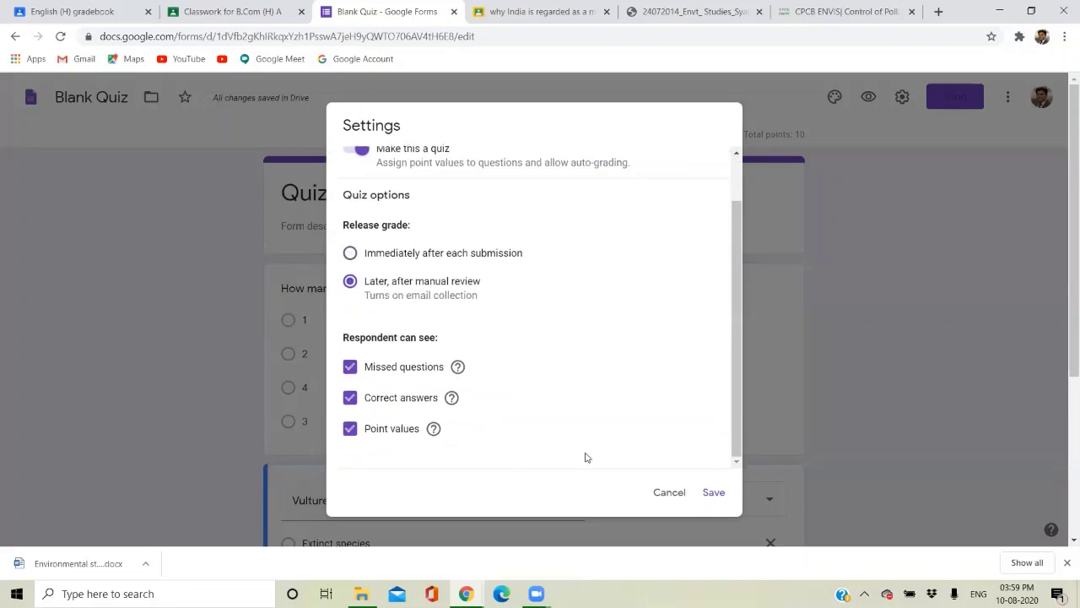
click(714, 493)
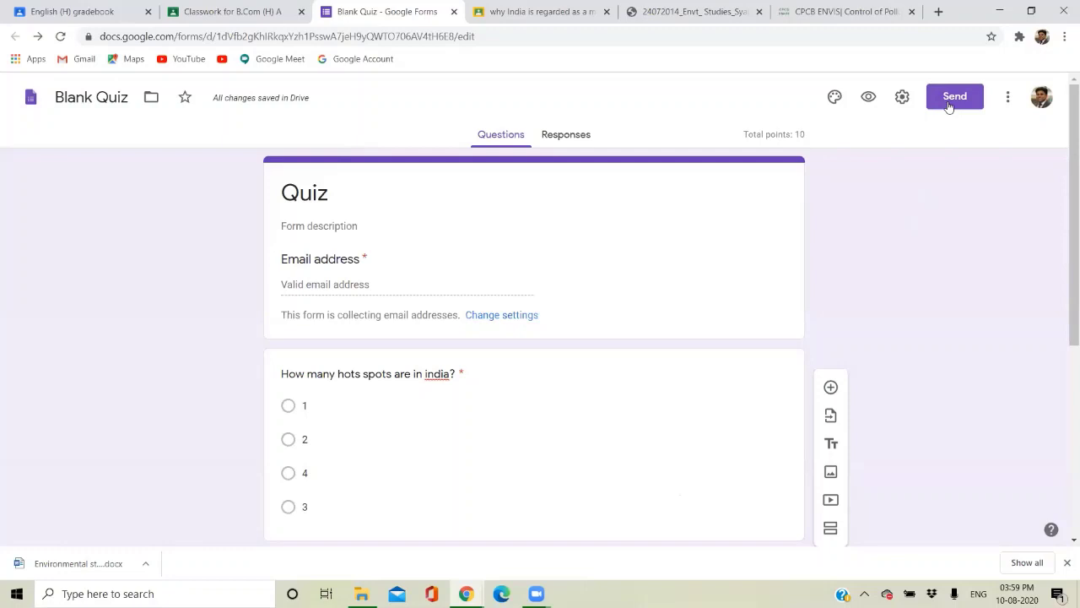
click(949, 103)
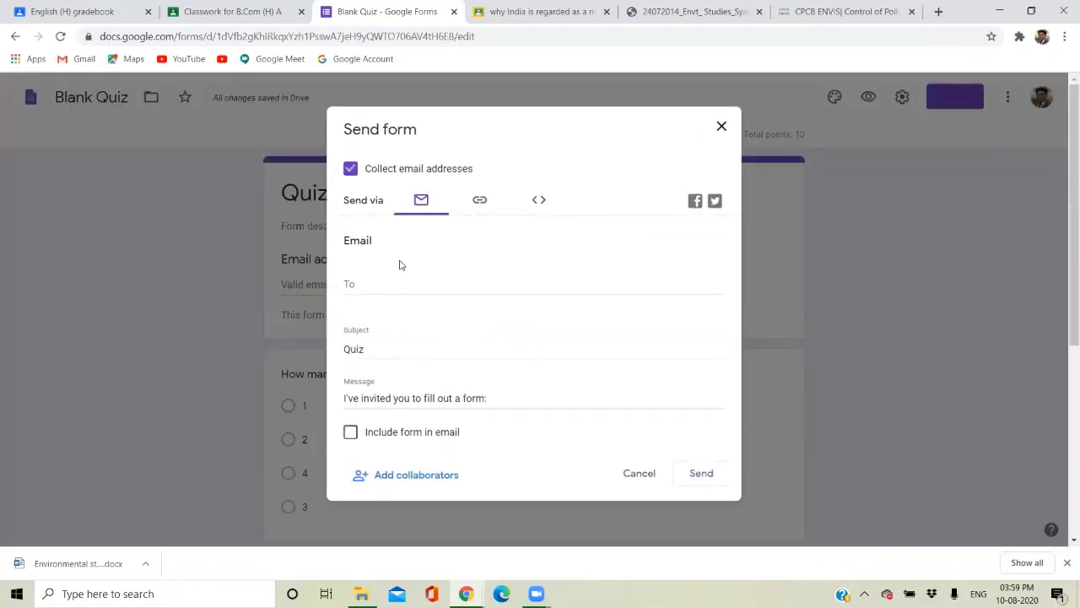
click(721, 125)
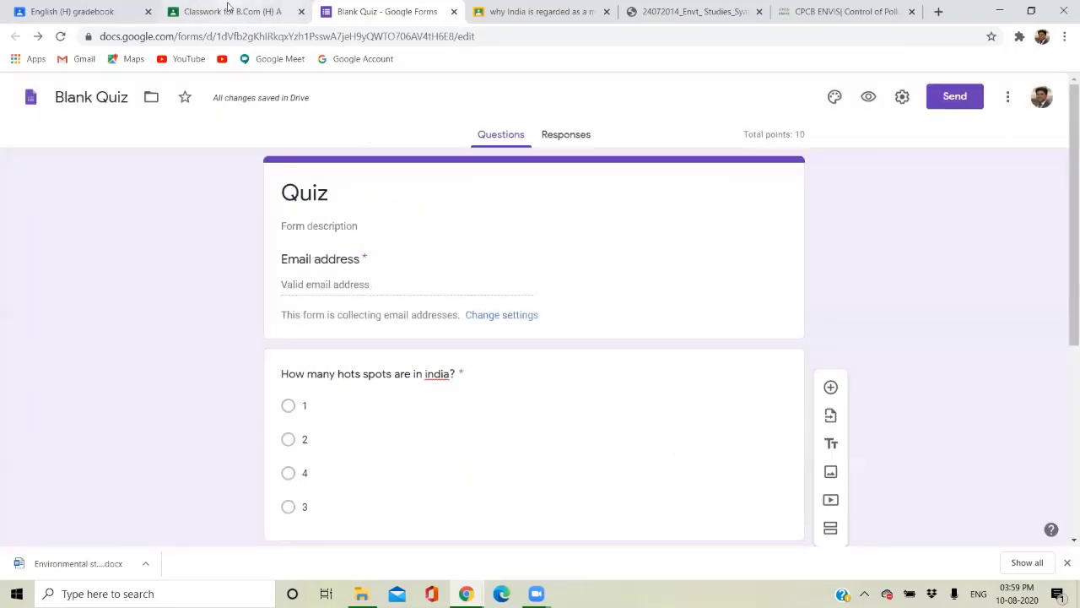
Review the Blank Quiz attached to the quiz-1 draft, then close the duplicate Forms tab.
click(228, 8)
click(71, 364)
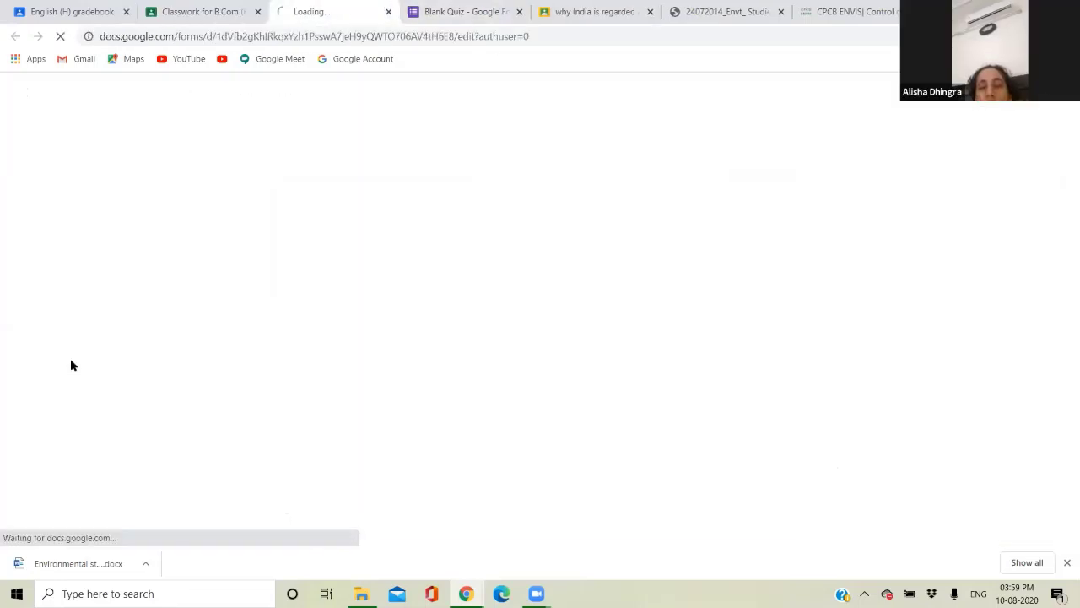
scroll(385, 359, down, 1)
scroll(385, 360, up, 1)
scroll(385, 359, down, 3)
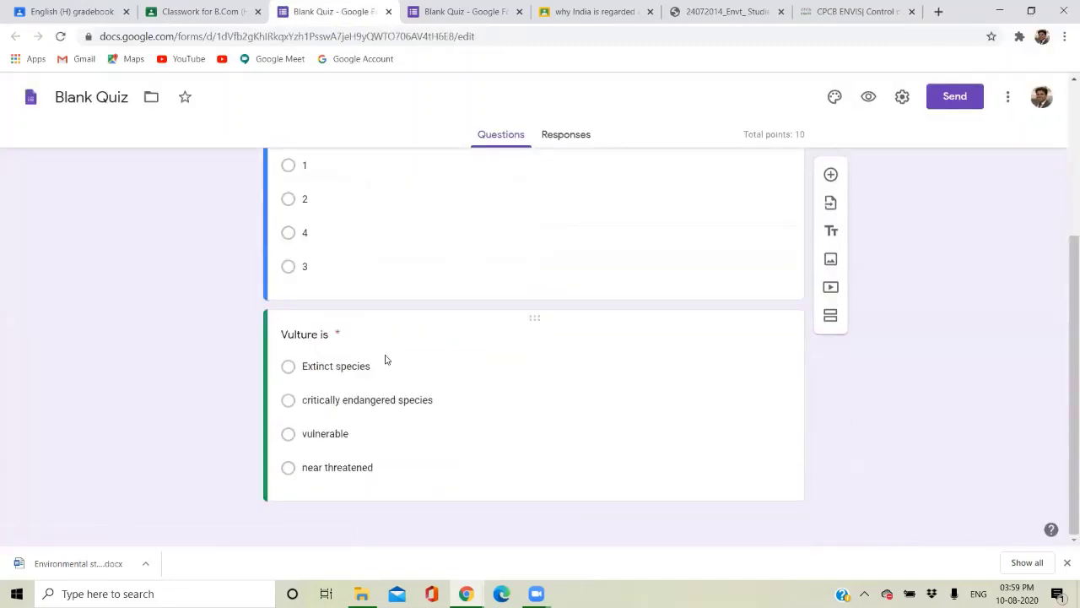
scroll(385, 360, up, 4)
click(506, 15)
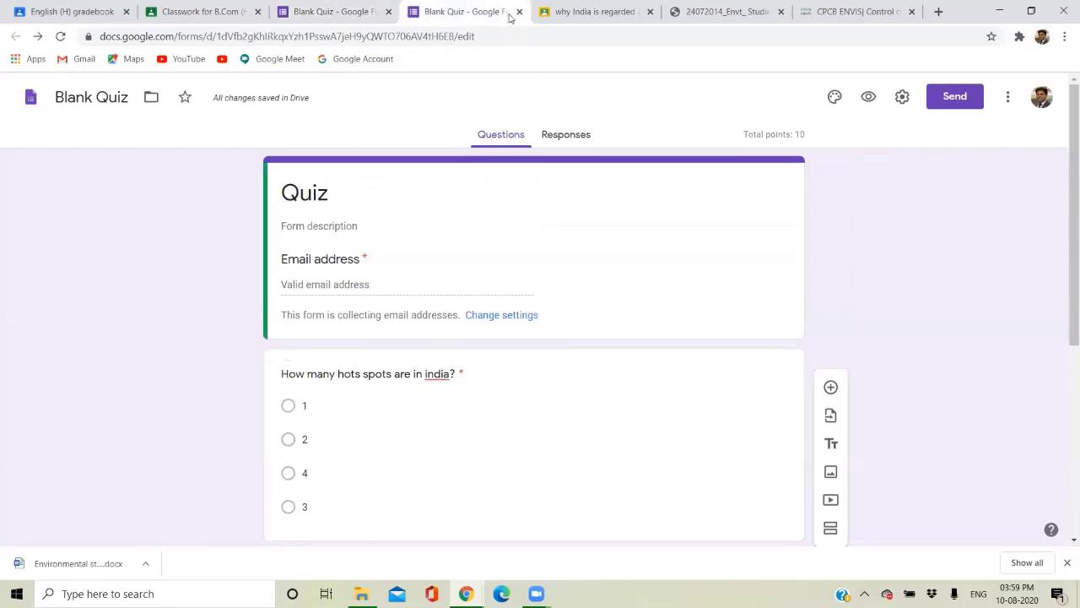
click(518, 12)
click(248, 12)
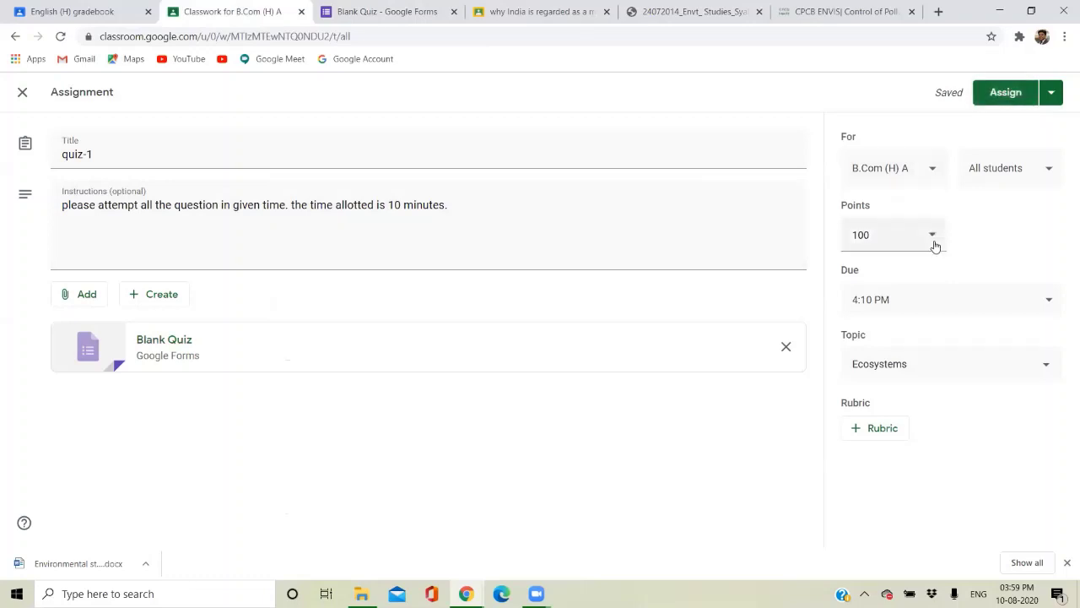
Change quiz-1's points from 100 to 10 and assign it to the B.Com (H) A class.
click(904, 240)
drag(904, 237, 849, 247)
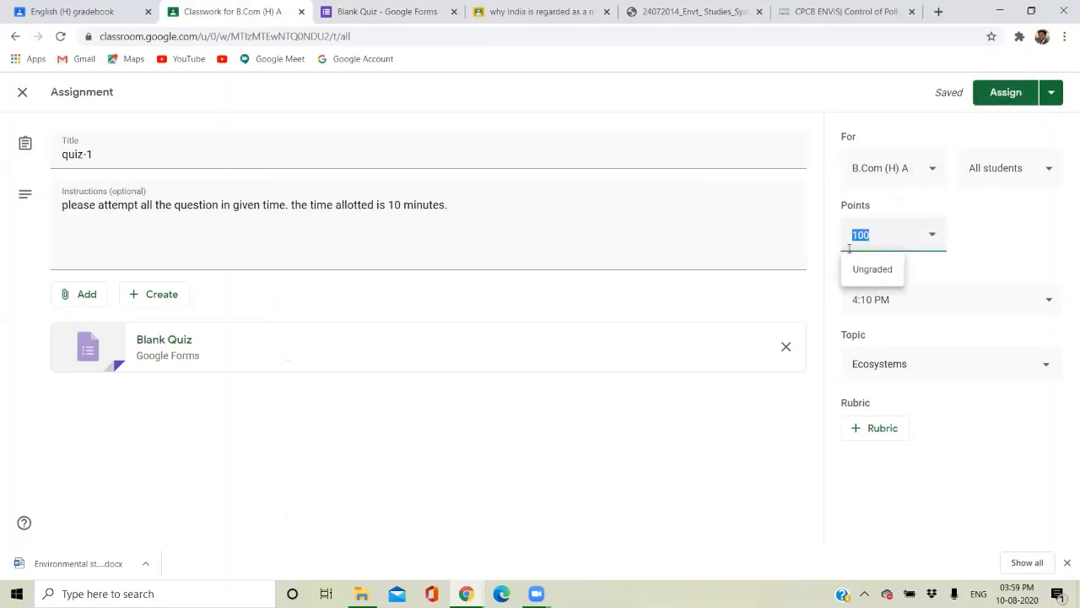
text(10)
click(1000, 94)
click(1000, 94)
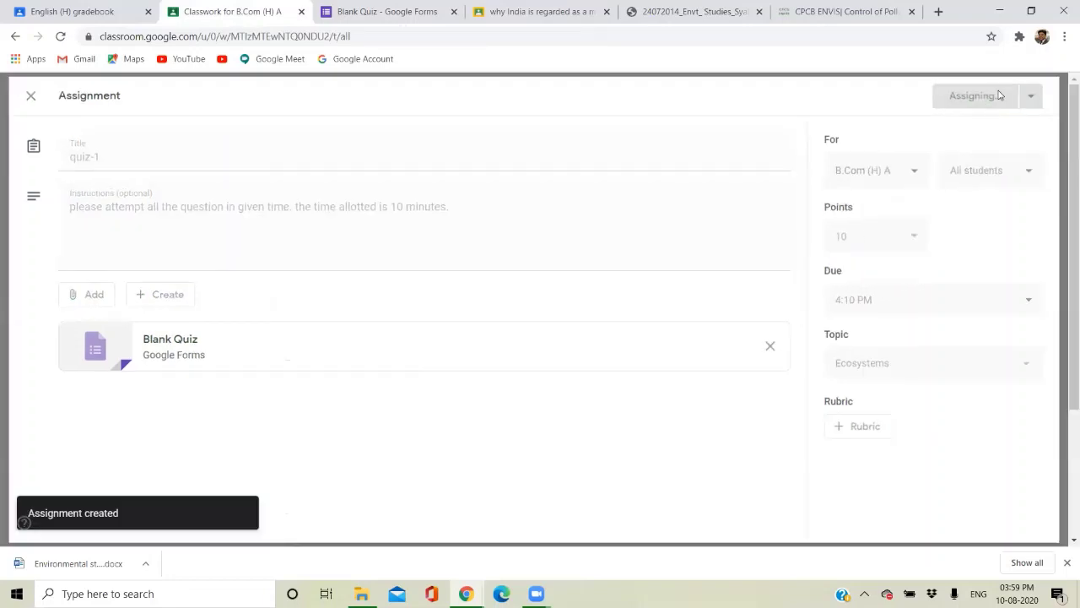
click(466, 593)
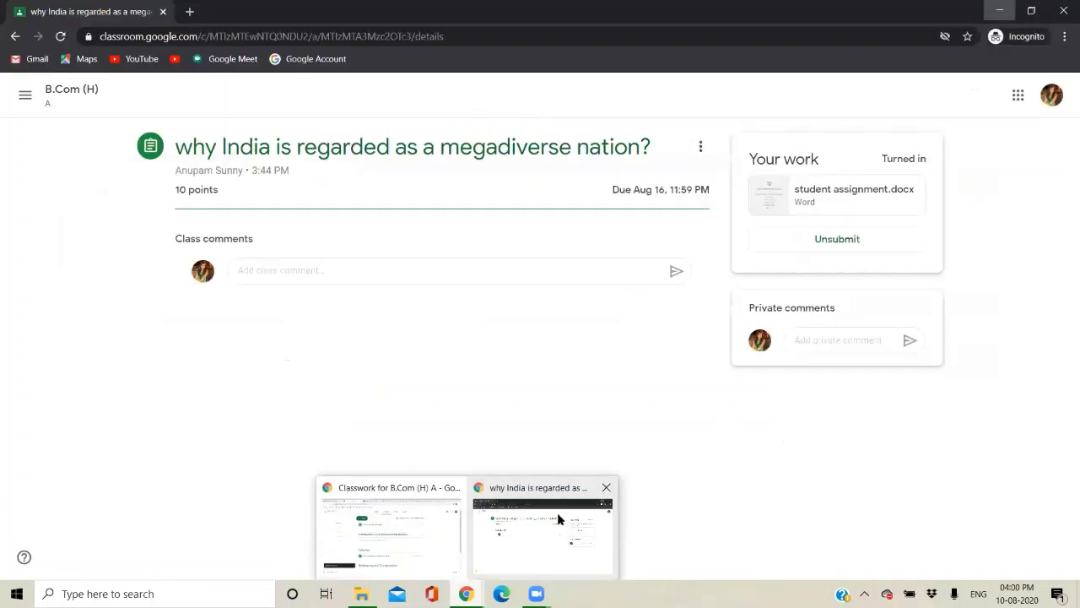
In the student's incognito window, open the B.Com (H) class and its quiz-1 assignment.
click(558, 518)
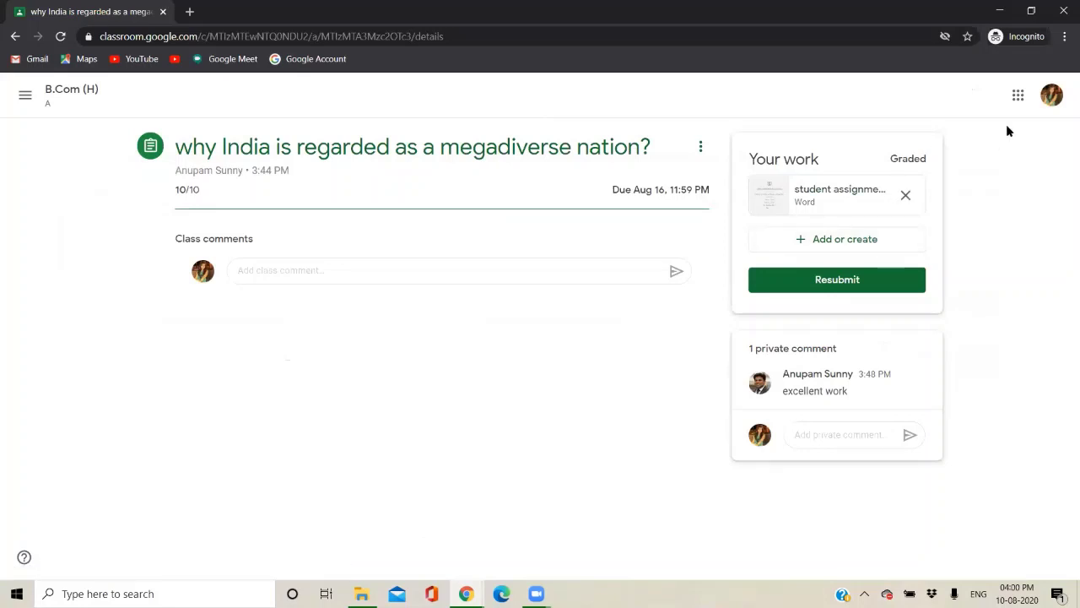
click(1050, 96)
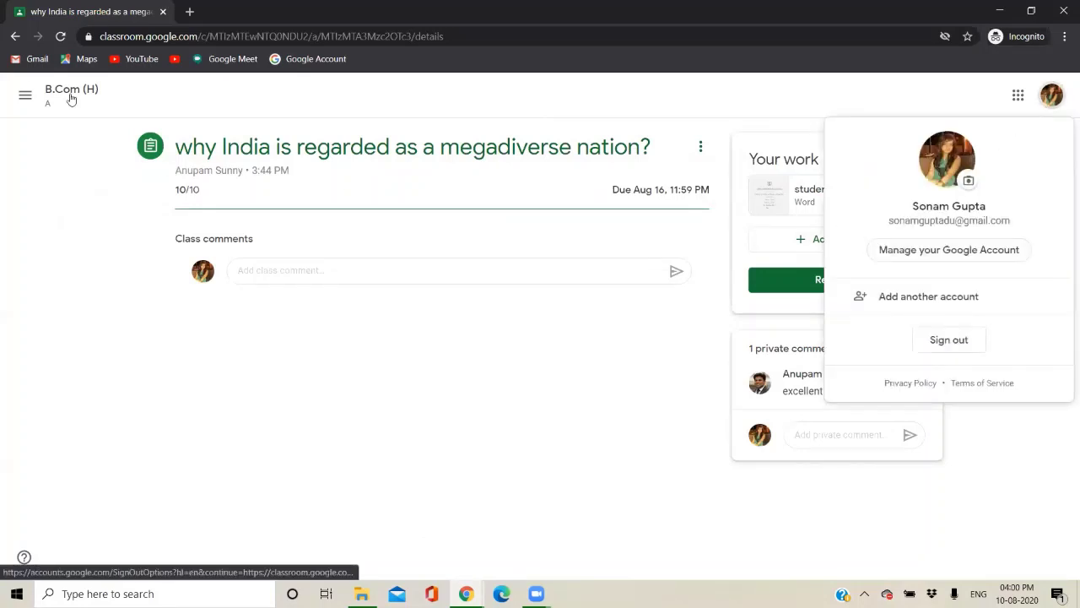
click(23, 88)
click(23, 87)
click(59, 100)
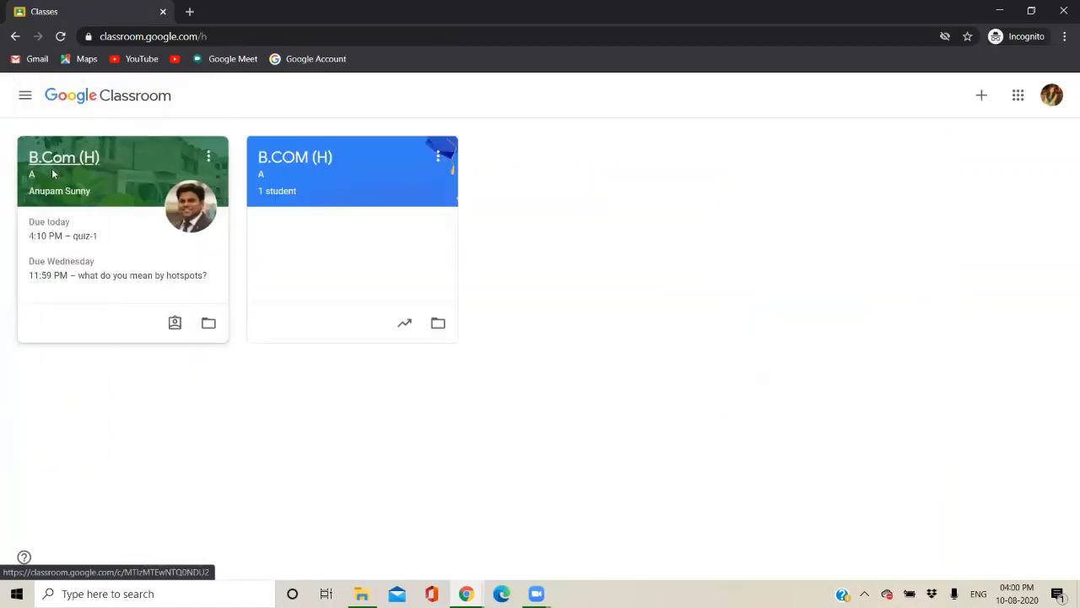
click(52, 173)
scroll(371, 371, down, 1)
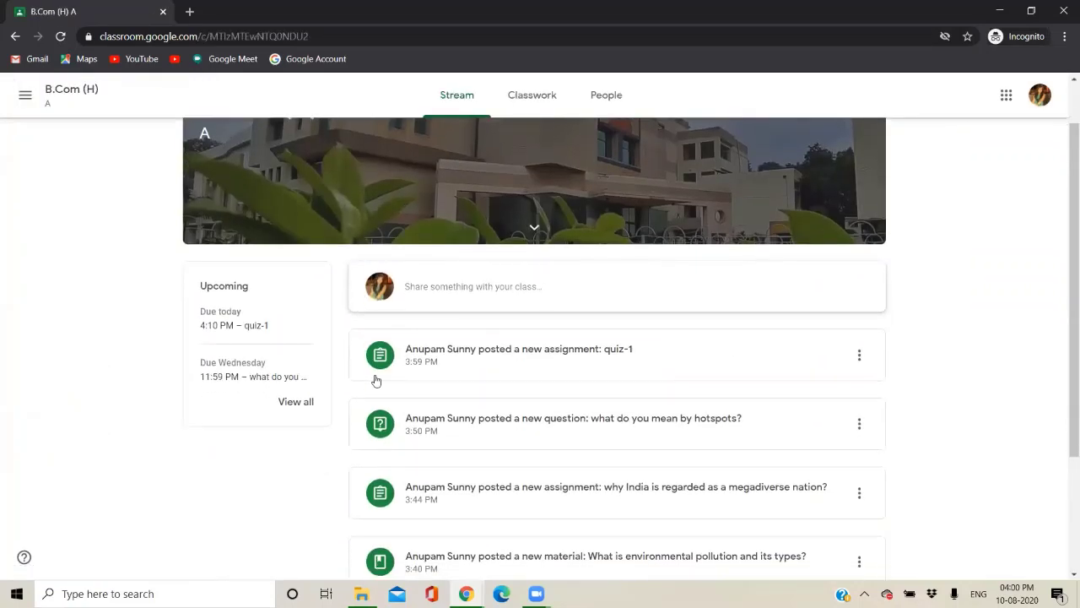
click(613, 371)
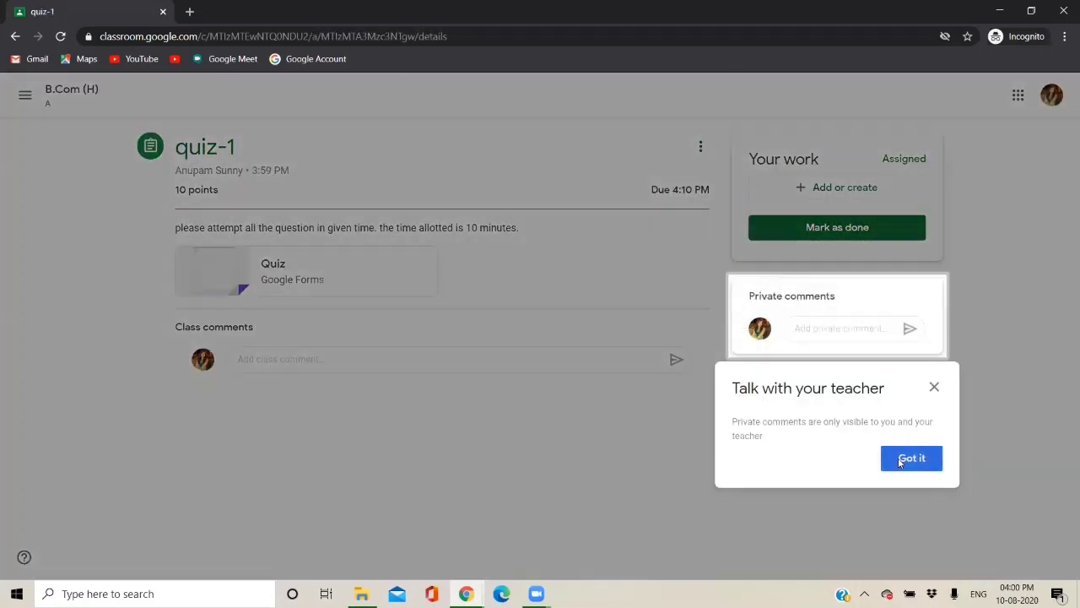
click(901, 463)
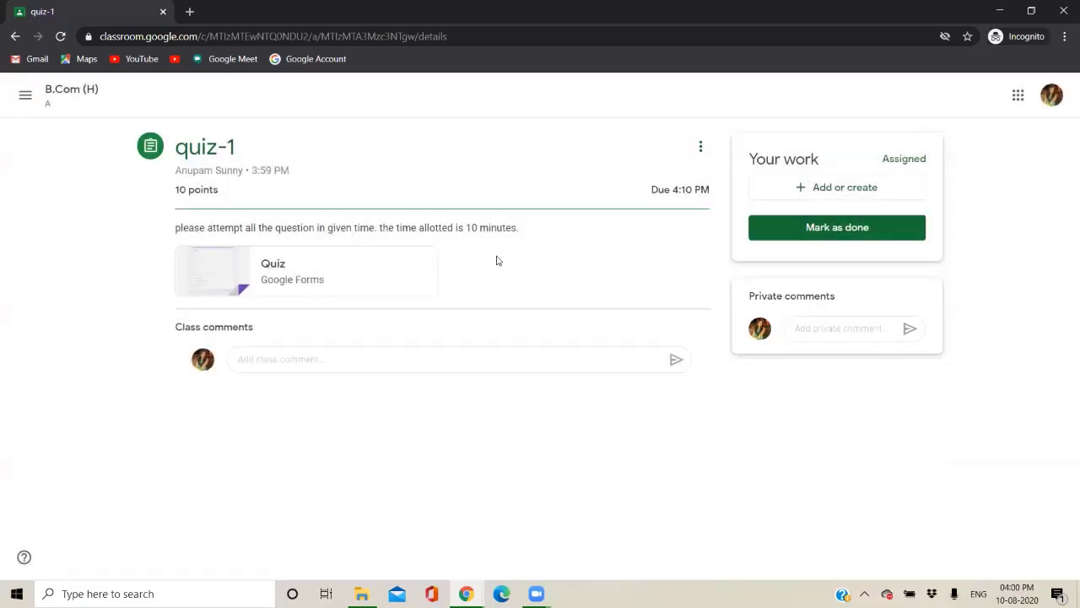
As the student, enter the email address, answer Extinct species and 4, and submit the quiz.
click(340, 280)
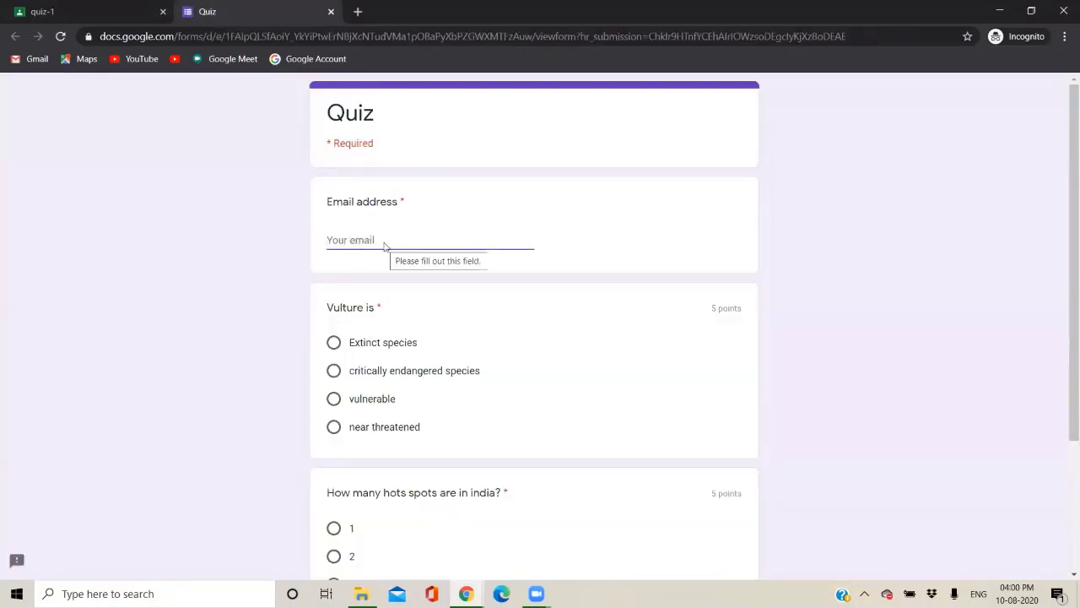
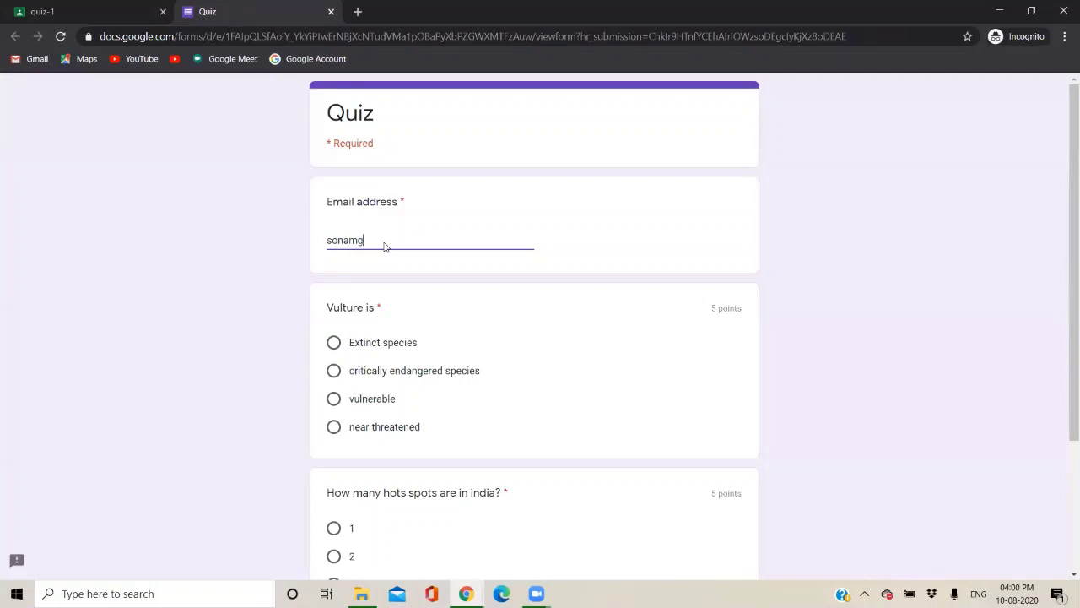
click(335, 344)
scroll(422, 428, down, 2)
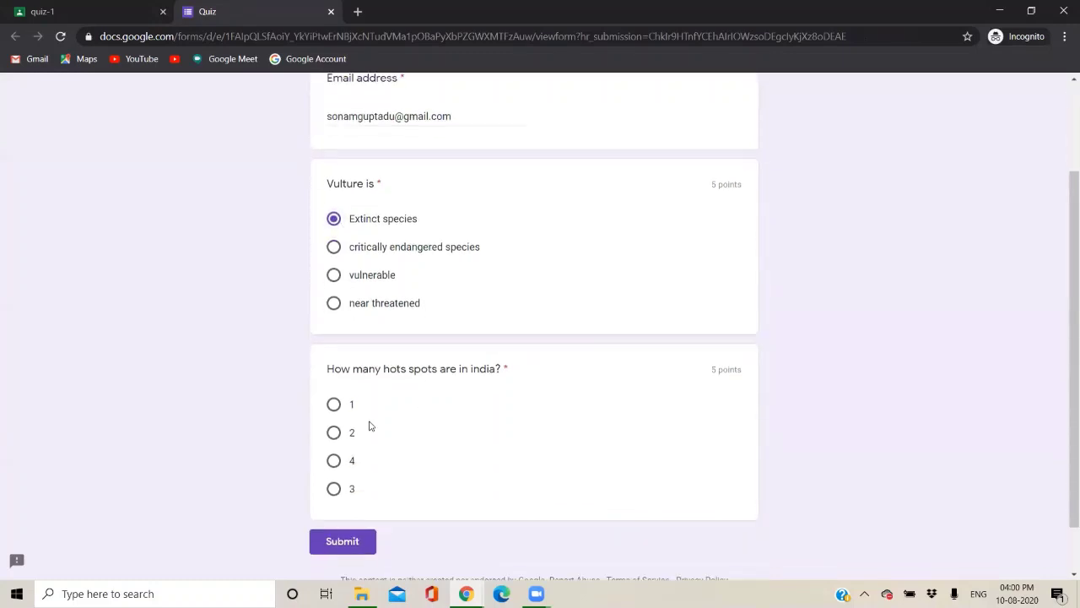
click(334, 462)
scroll(414, 482, down, 1)
click(356, 488)
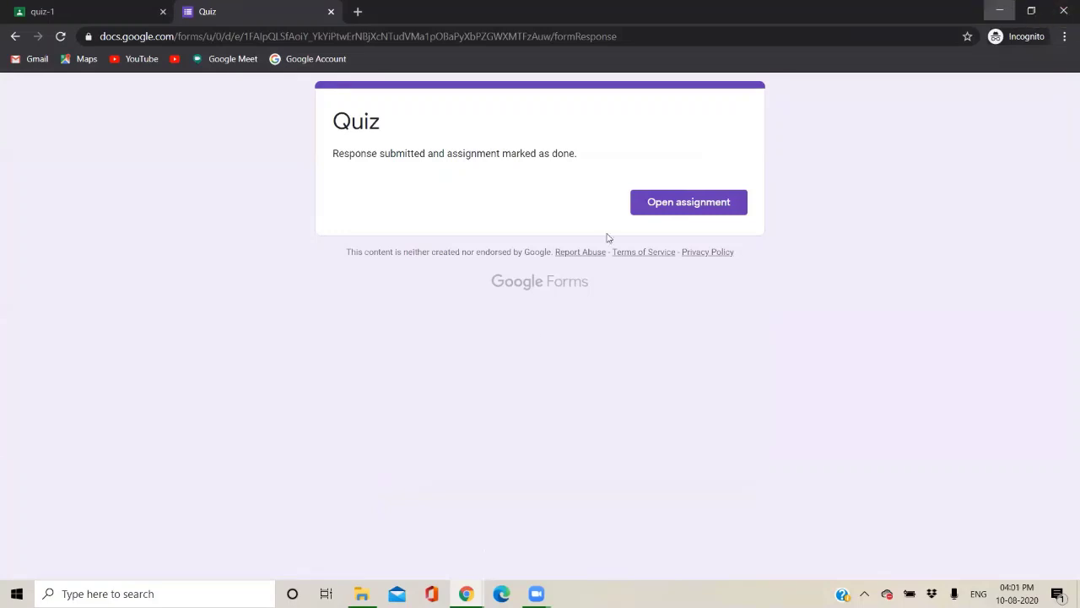
key(alt+Tab)
Browse the class's Grades, People and Stream pages, then open quiz-1's student work.
click(129, 184)
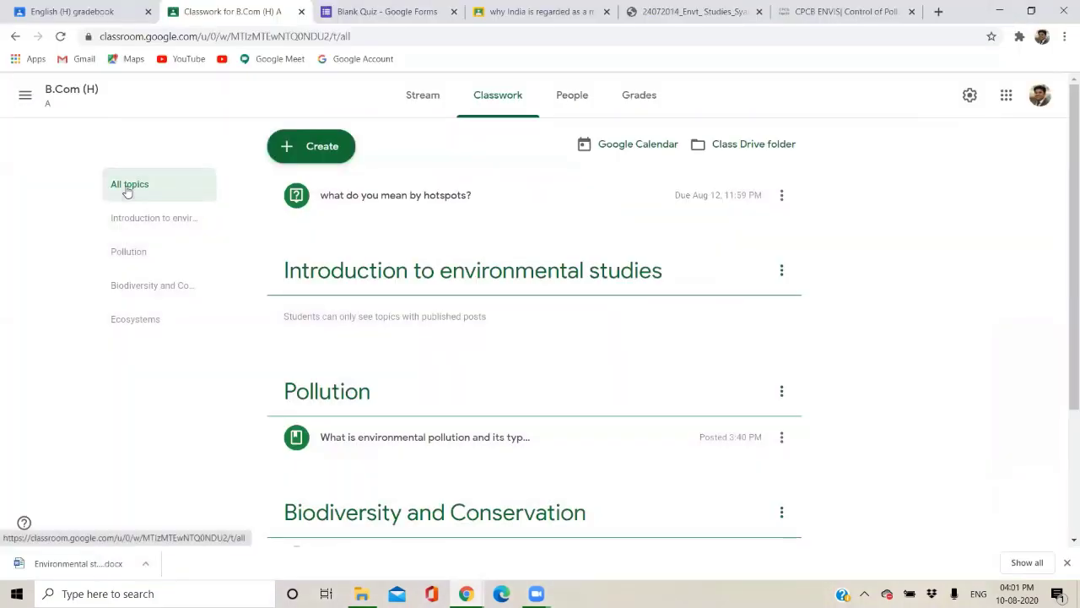
click(626, 105)
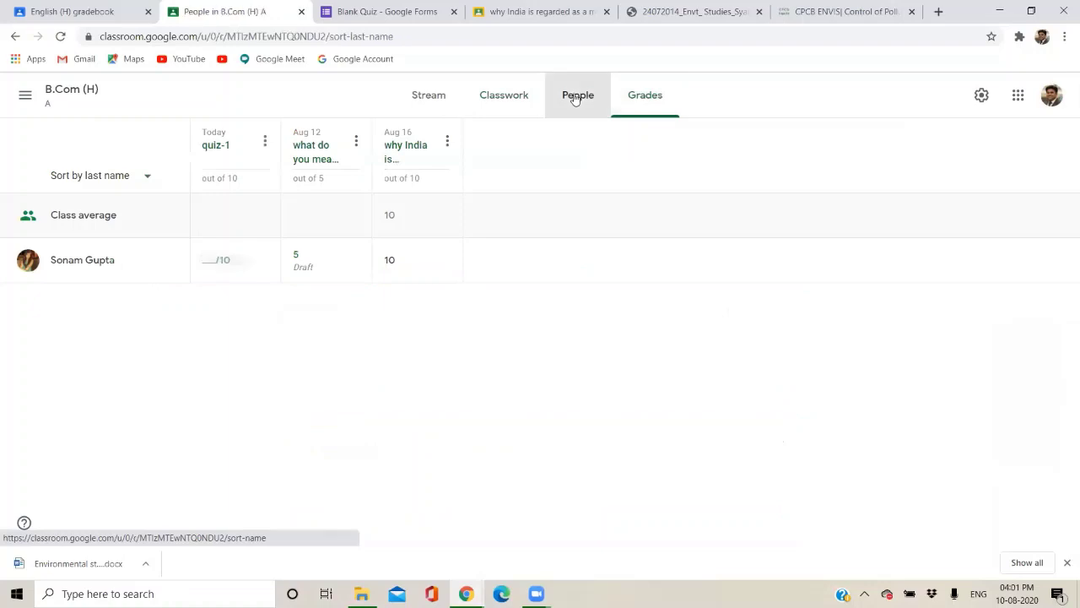
click(574, 98)
click(469, 102)
click(427, 99)
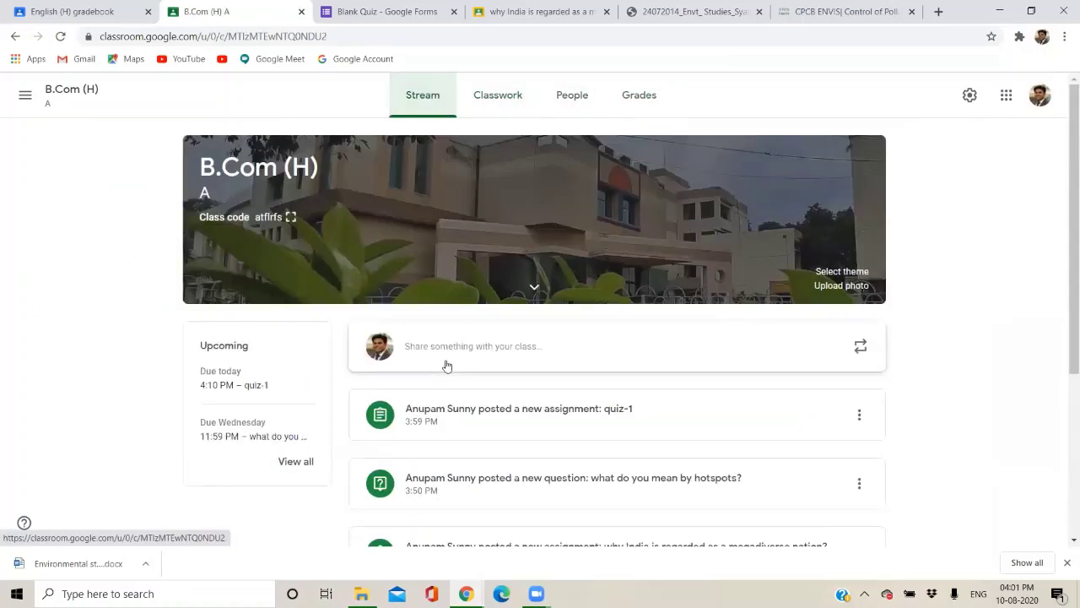
click(504, 411)
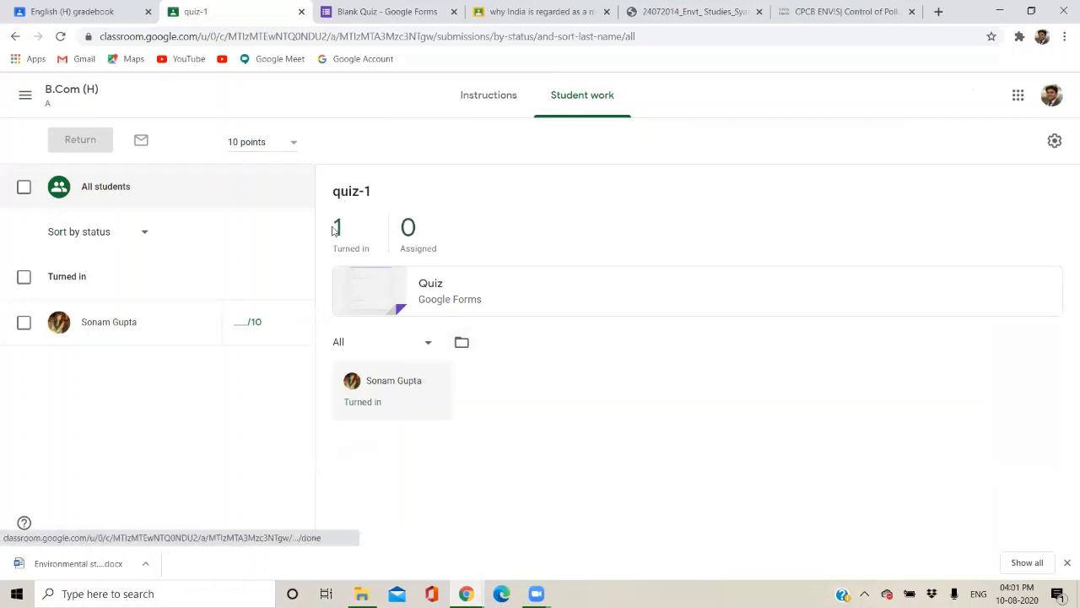
Open the quiz preview from student work, close it, and return to the Blank Quiz editor.
click(363, 302)
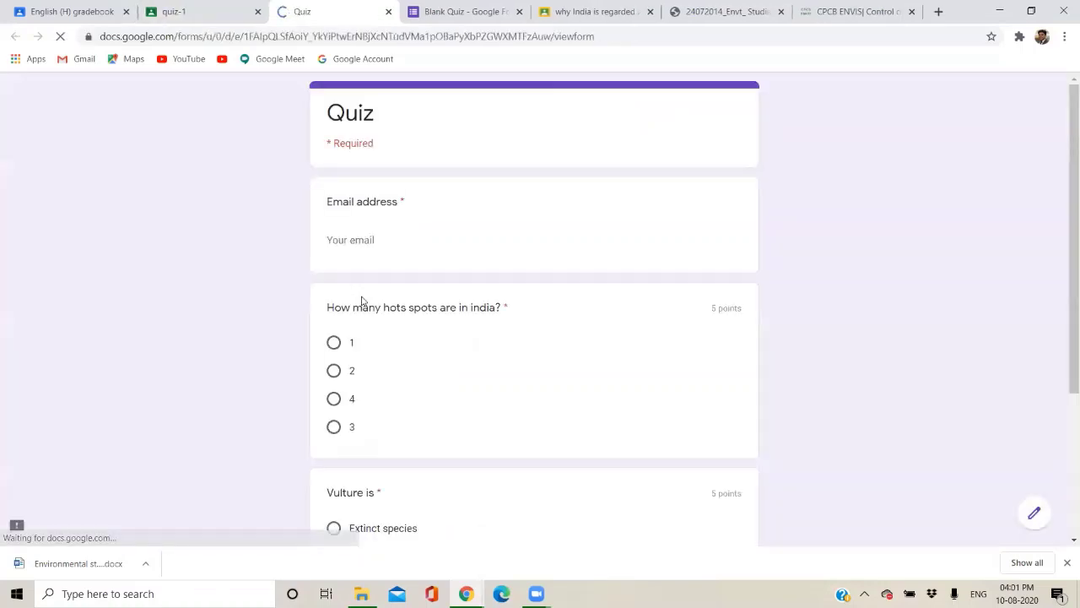
scroll(422, 175, down, 2)
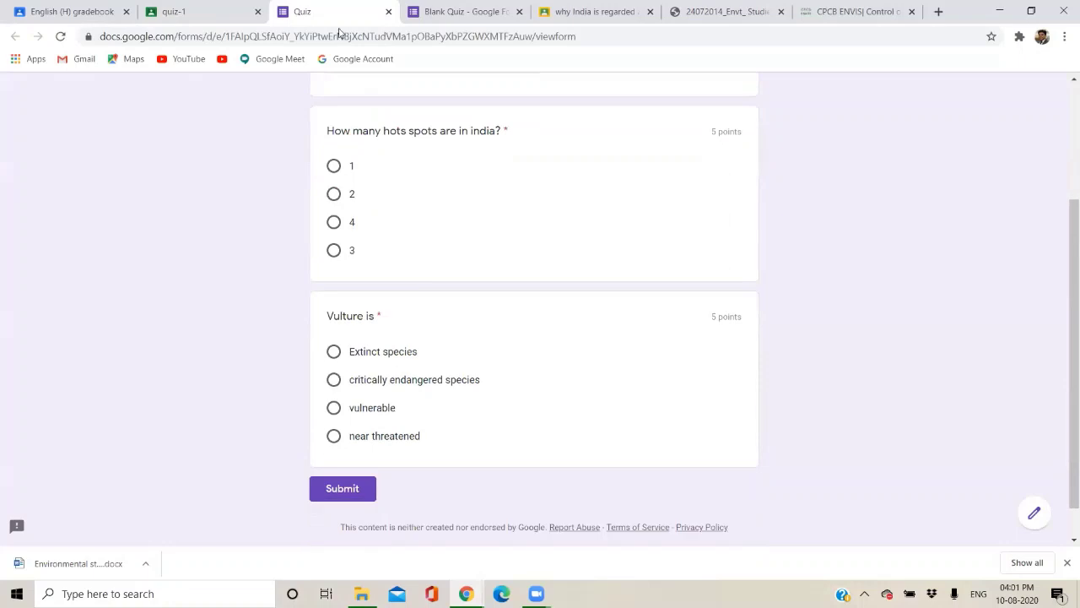
click(387, 12)
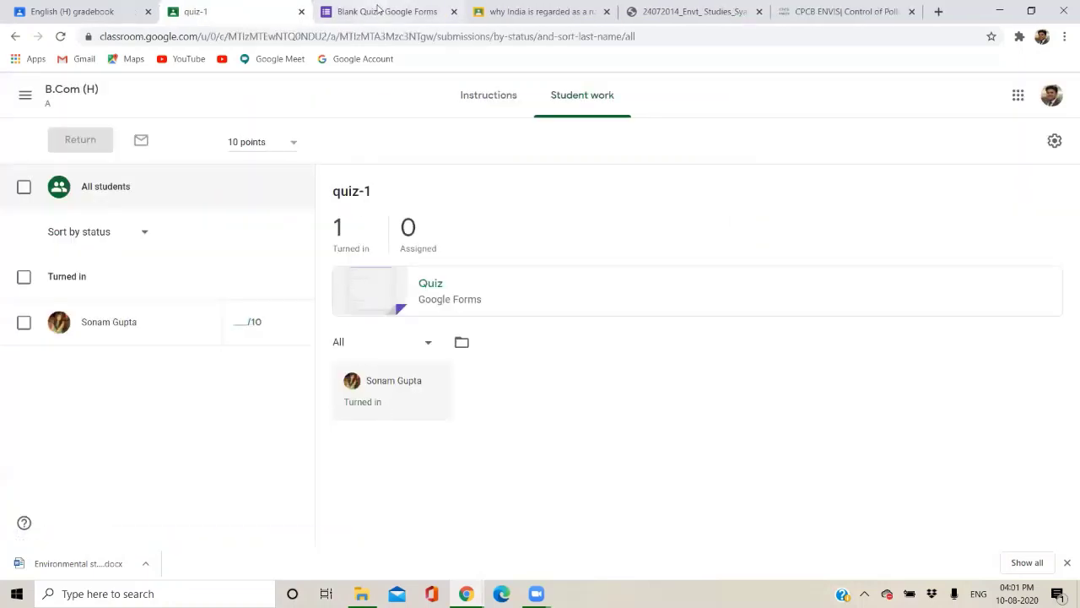
click(378, 11)
click(199, 13)
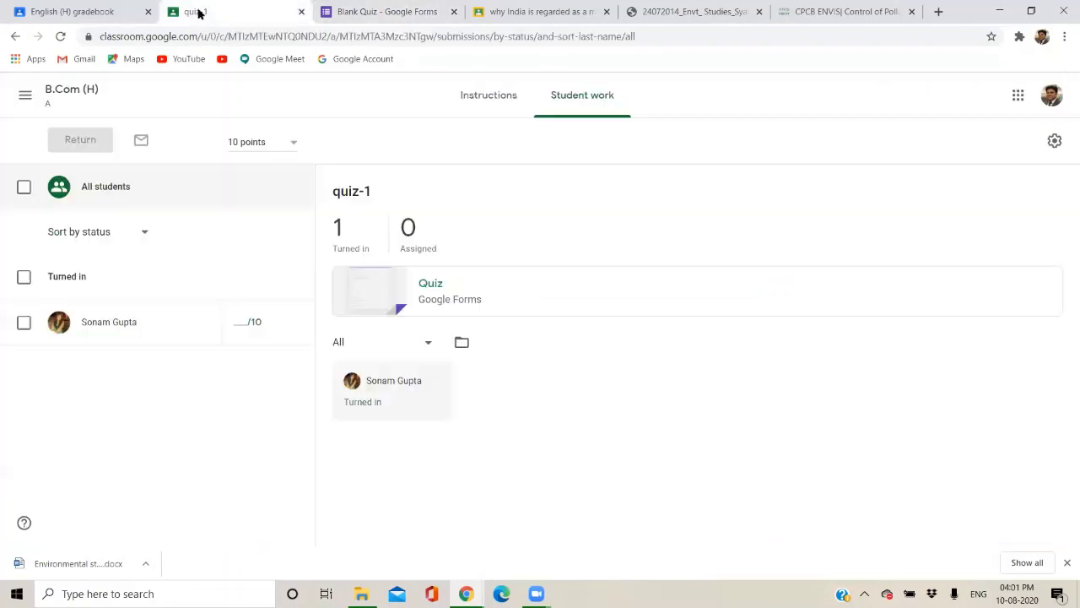
click(365, 5)
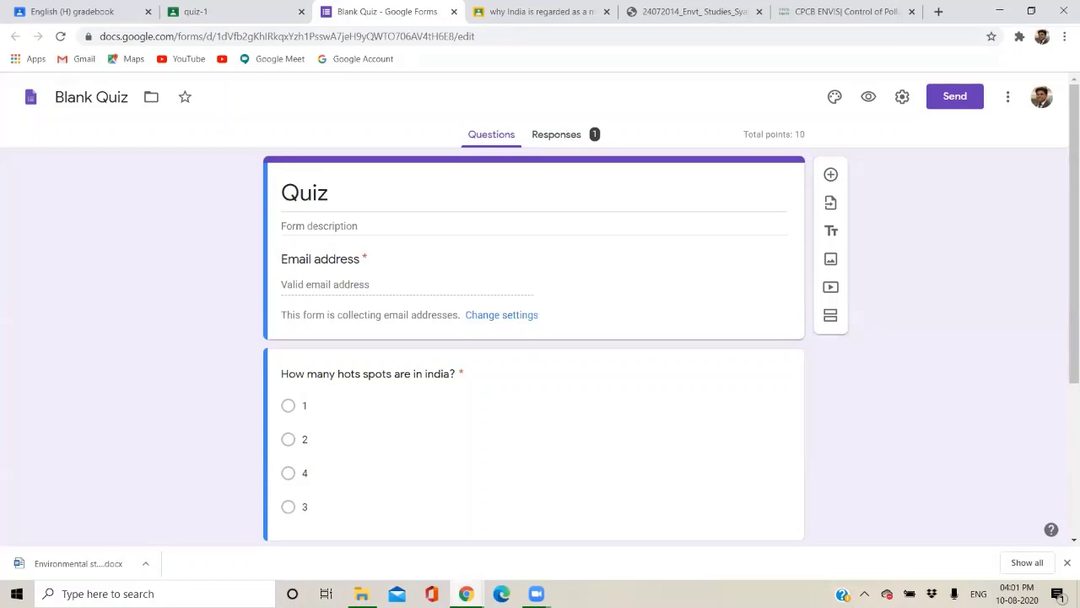
Bring the Zoom meeting forward, then review the Blank Quiz response summary showing a 5/10 average.
mouse_move(466, 593)
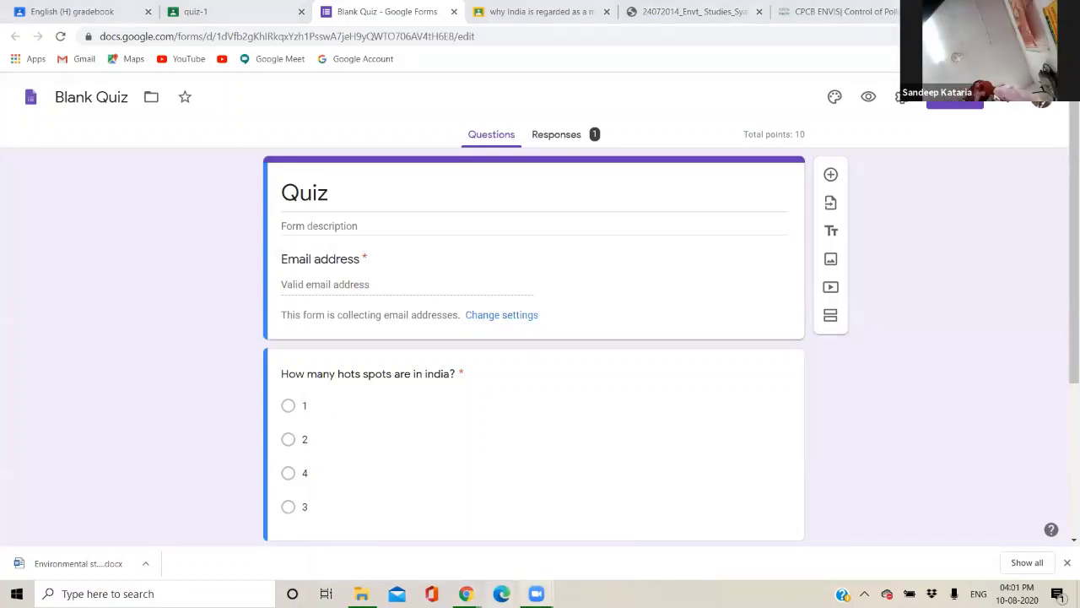
mouse_move(537, 593)
click(487, 540)
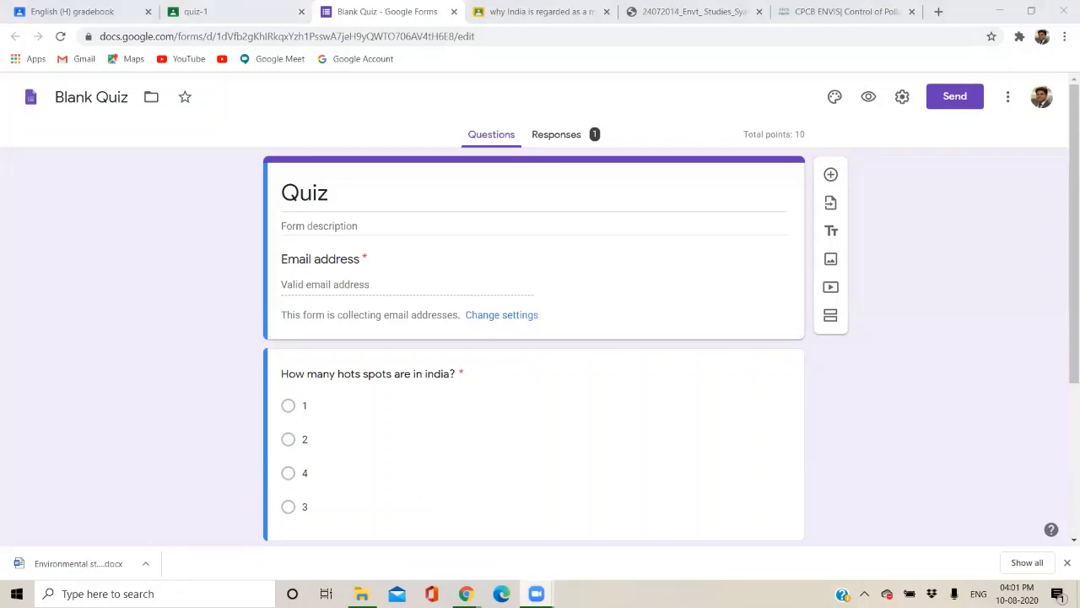
mouse_move(537, 593)
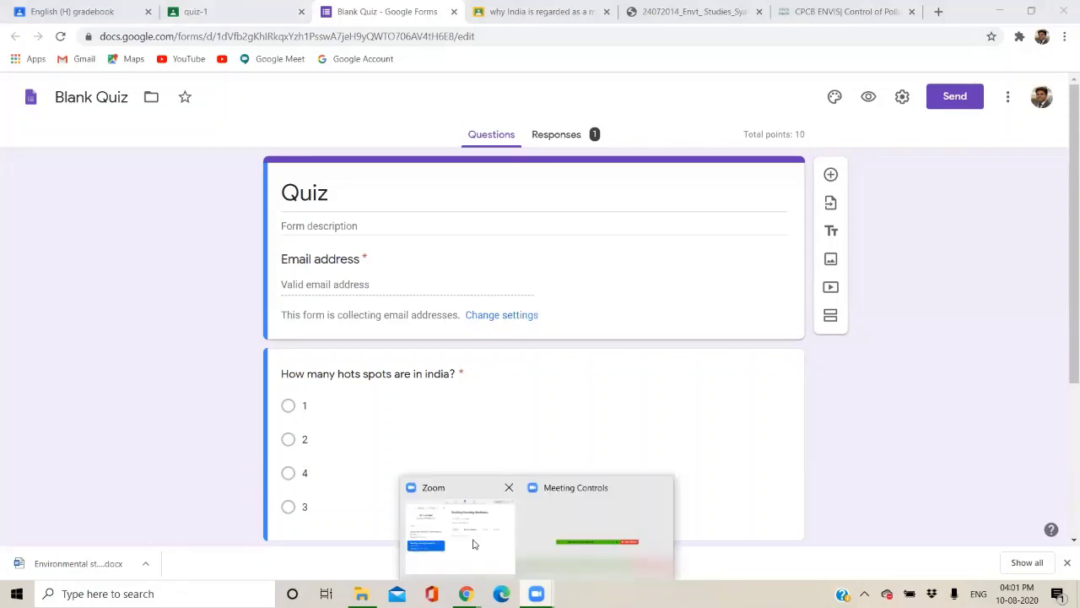
mouse_move(474, 544)
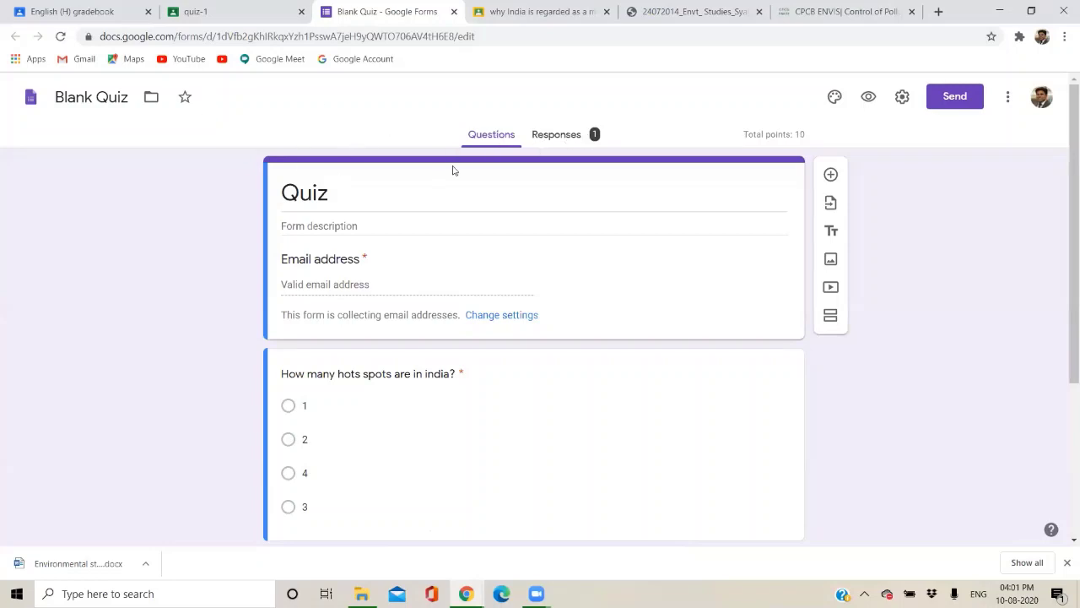
click(552, 135)
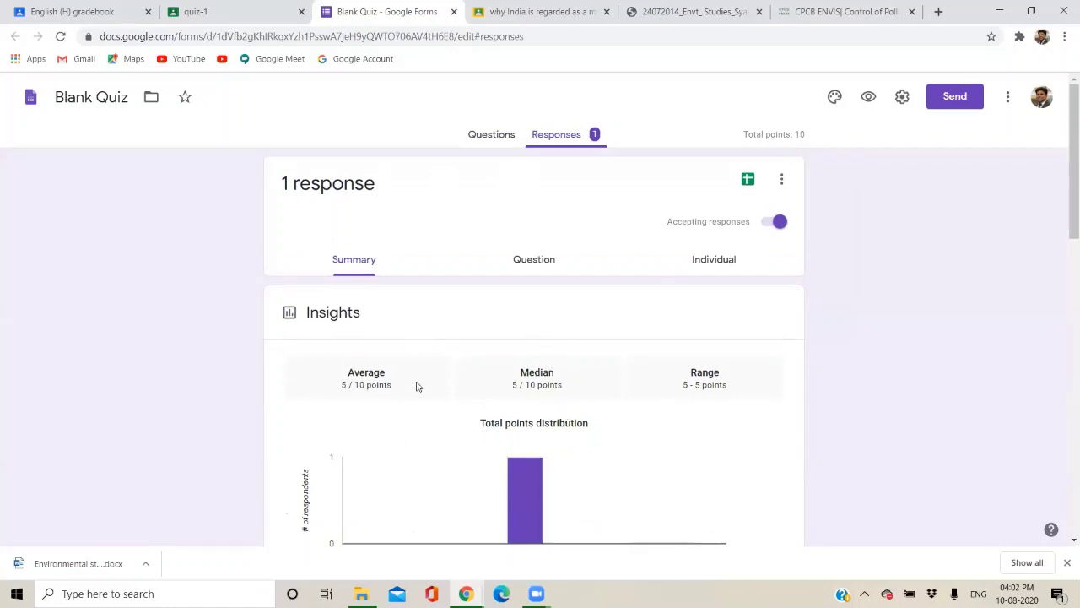
scroll(416, 385, down, 1)
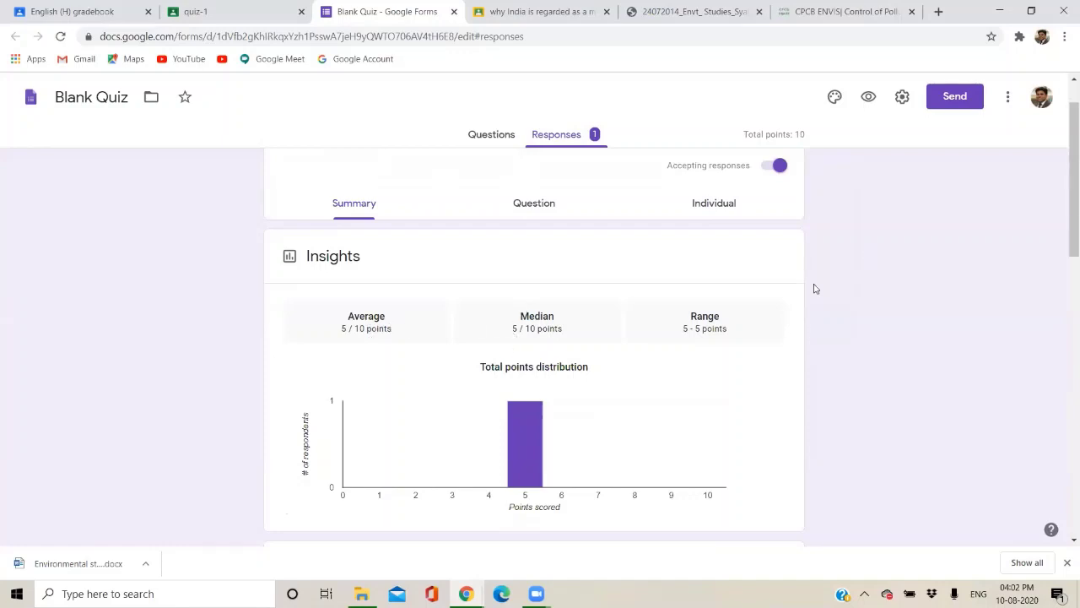
scroll(813, 287, up, 1)
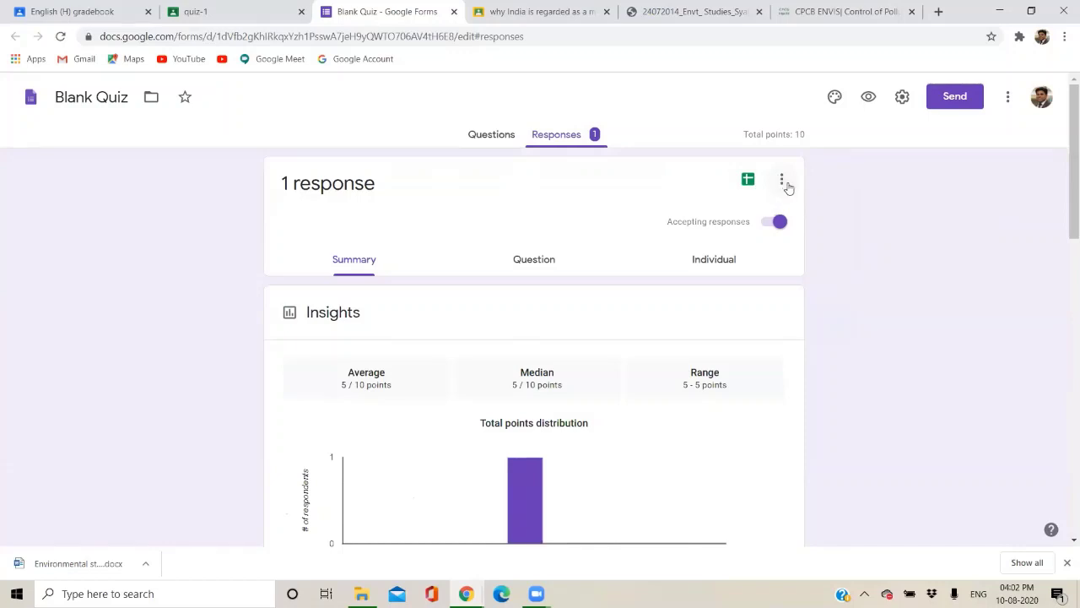
Download the responses as a CSV, which arrives as Blank Quiz.csv.zip.
click(780, 180)
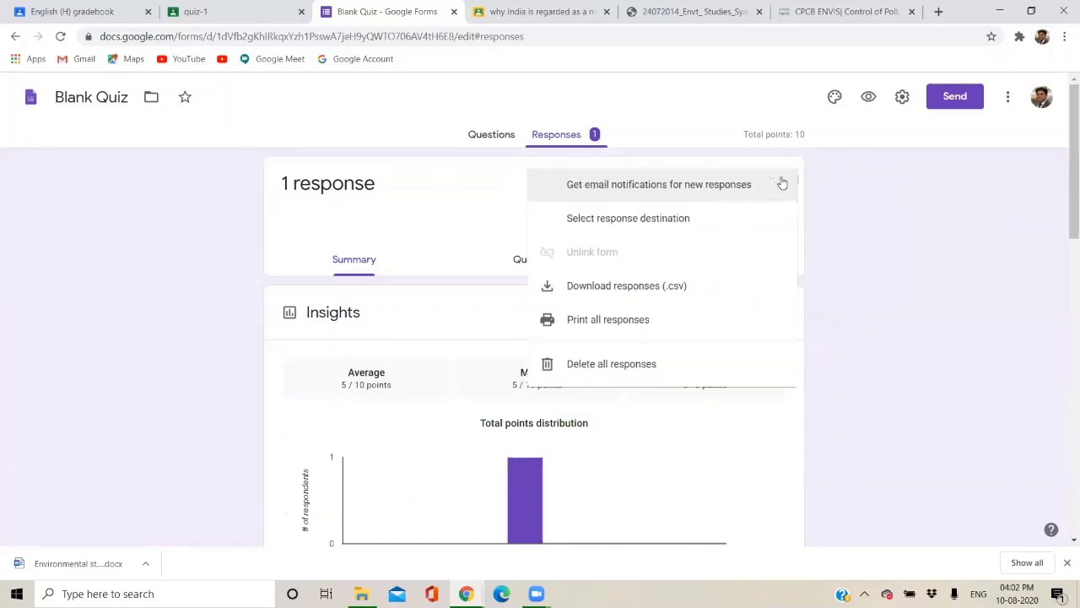
click(647, 300)
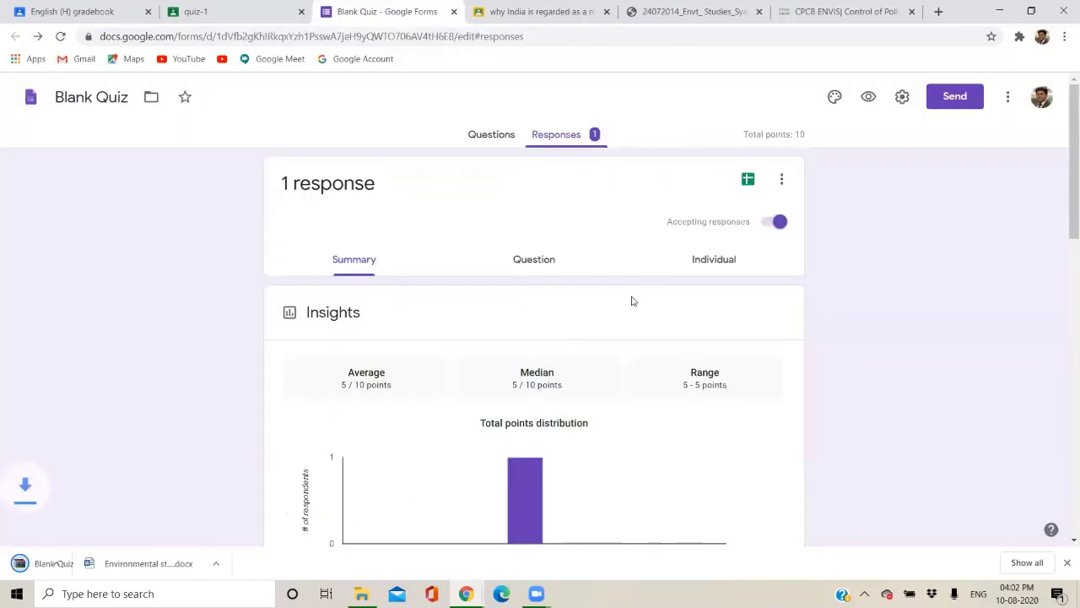
click(144, 563)
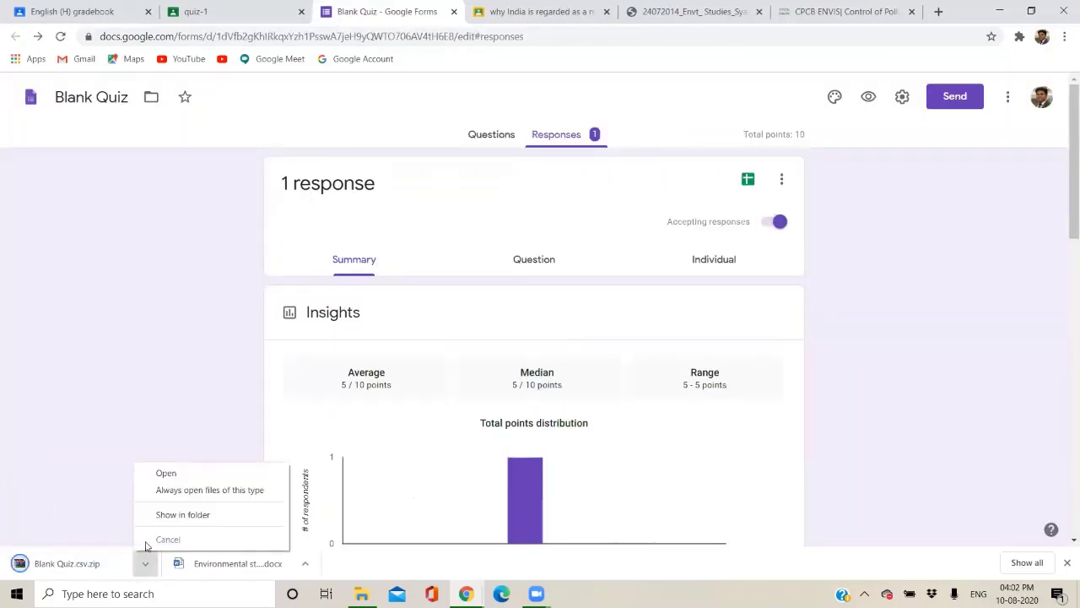
Extract Blank Quiz.csv.zip in Downloads and open the extracted Blank Quiz spreadsheet in Excel.
click(151, 516)
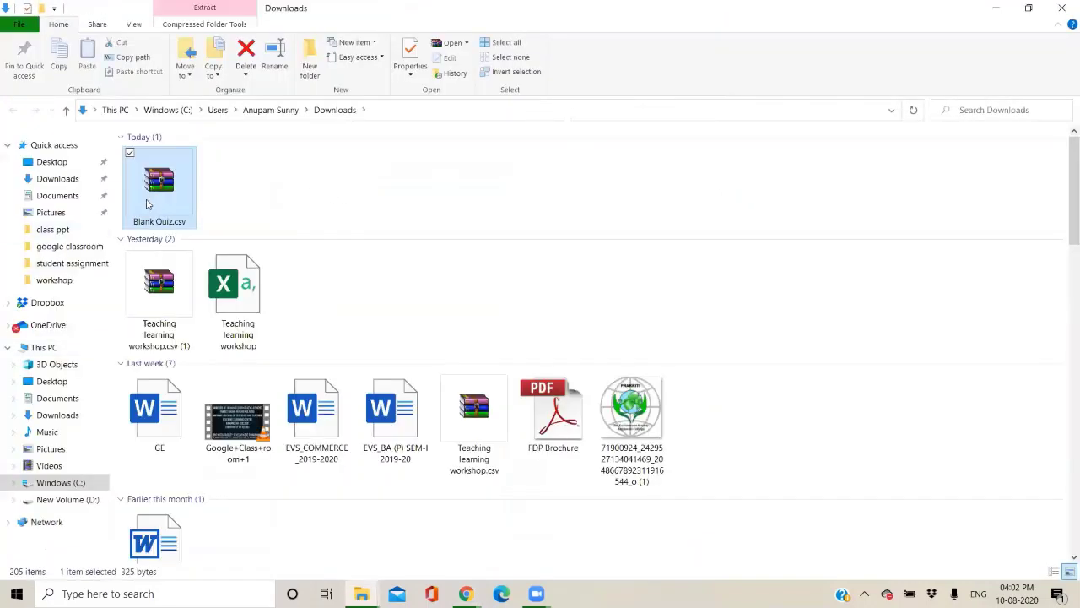
key(shift+F10)
click(105, 258)
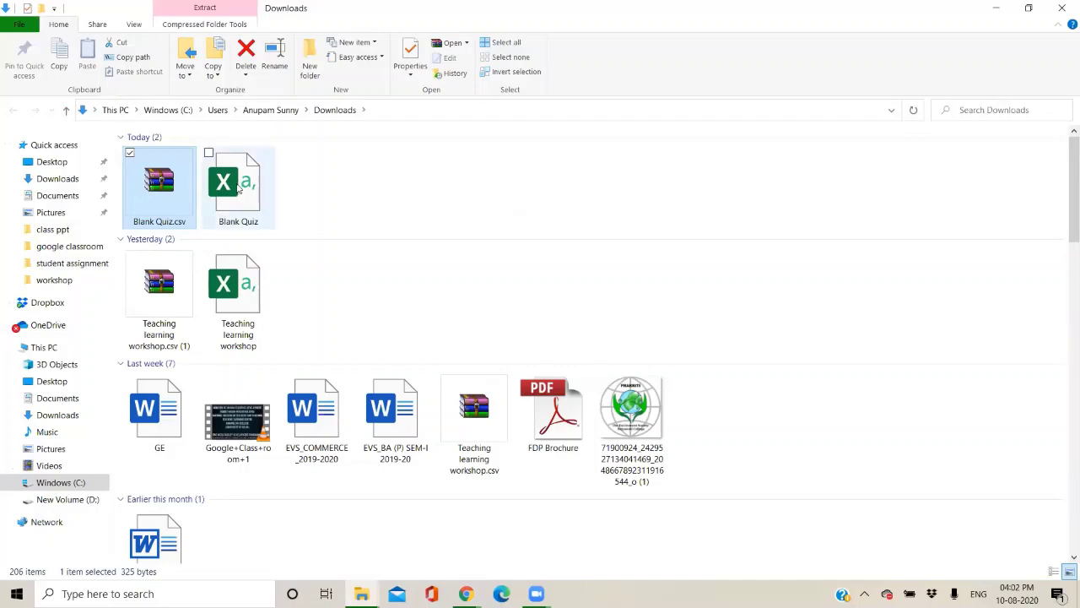
click(239, 190)
double_click(238, 190)
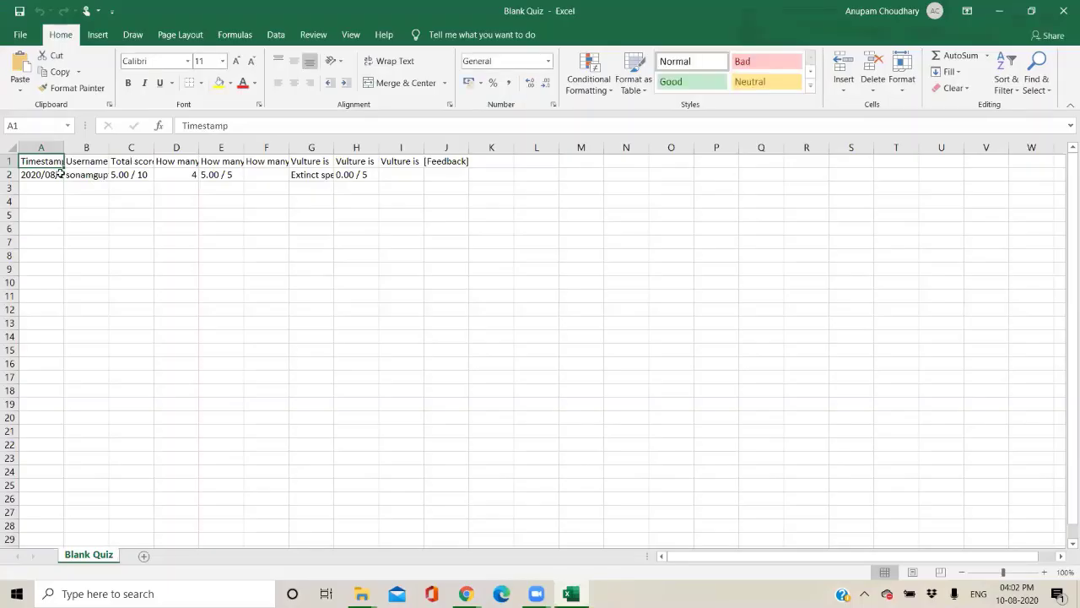
Review the exported quiz responses in columns B and C, then close the Excel workbook.
drag(72, 173, 64, 363)
drag(126, 200, 142, 363)
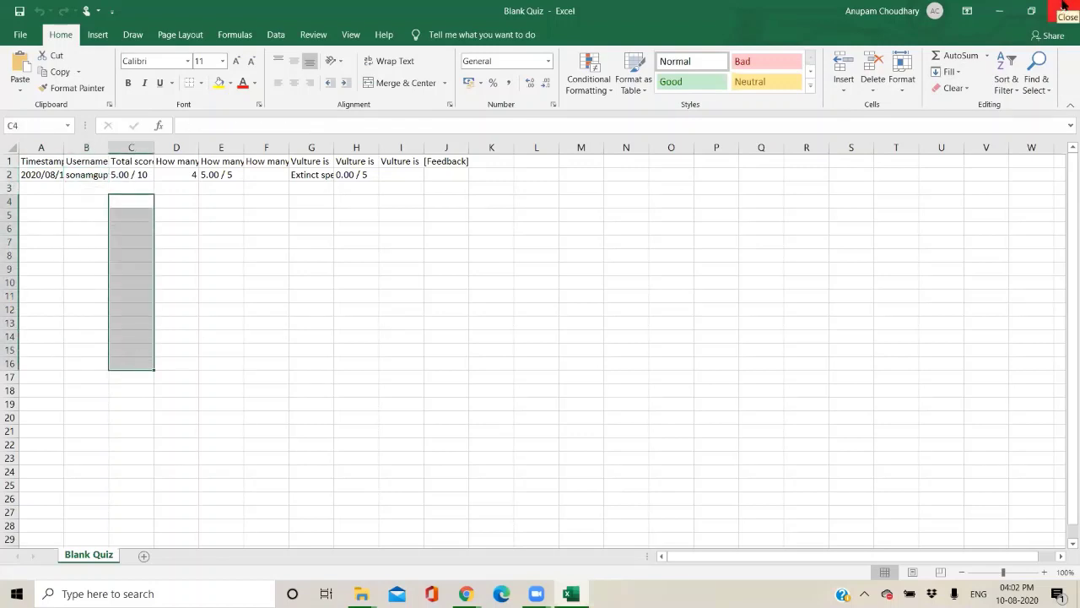
click(1064, 8)
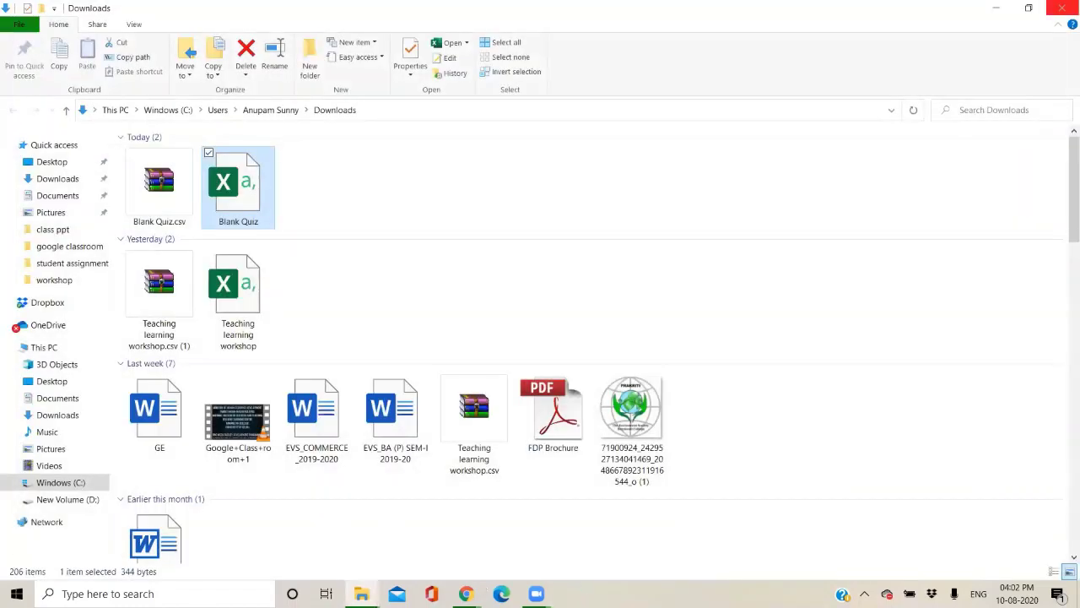
Return to the Blank Quiz browser window and the quiz-1 student work page.
mouse_move(466, 594)
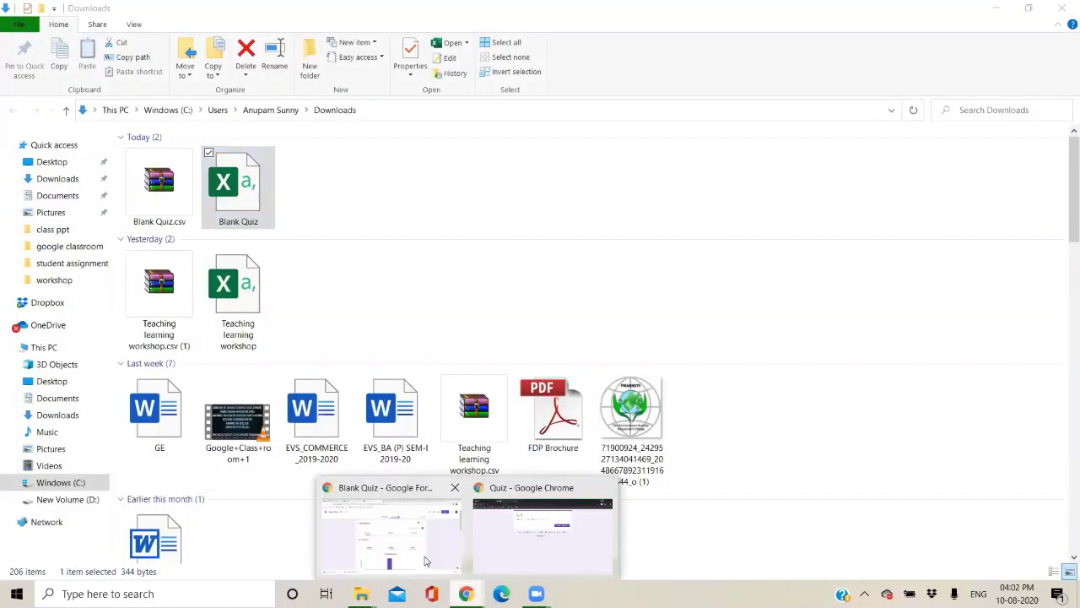
click(426, 560)
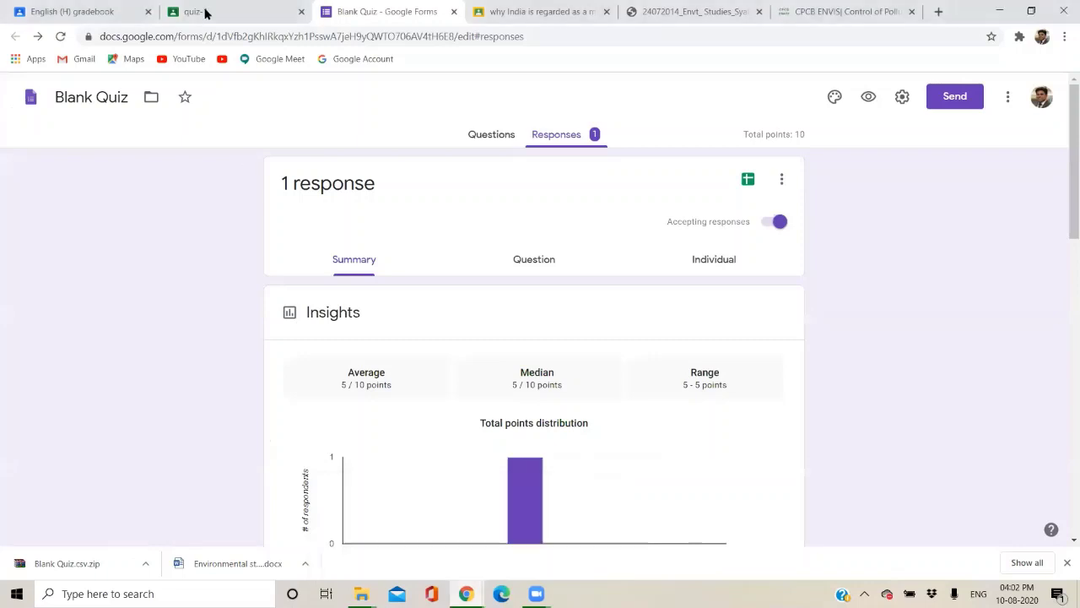
click(205, 12)
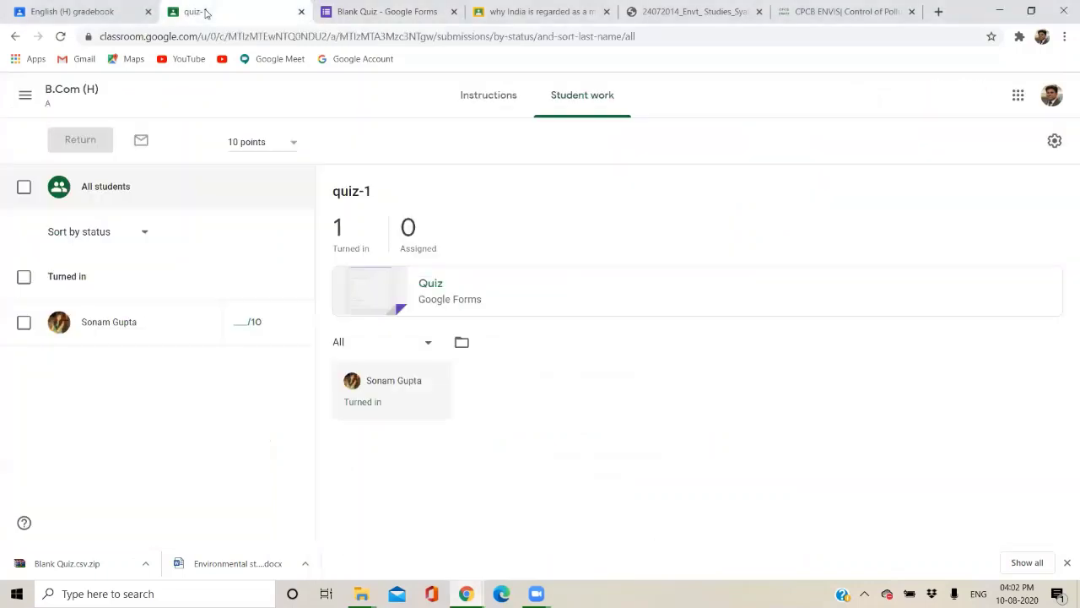
Enter a grade of 5 out of 10 for the quiz-1 submission.
click(244, 320)
text(5)
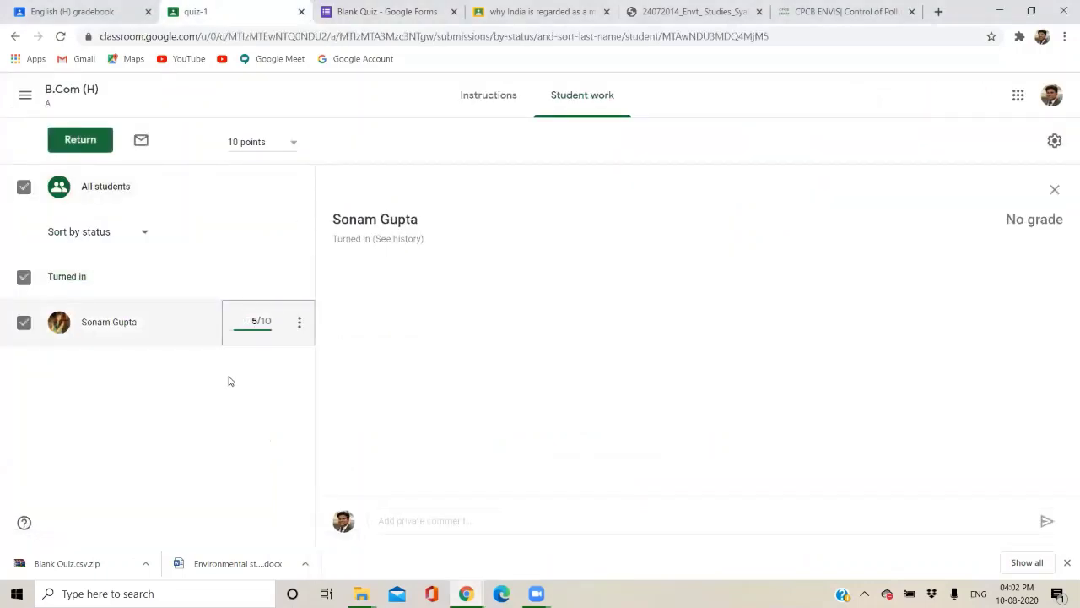
click(109, 389)
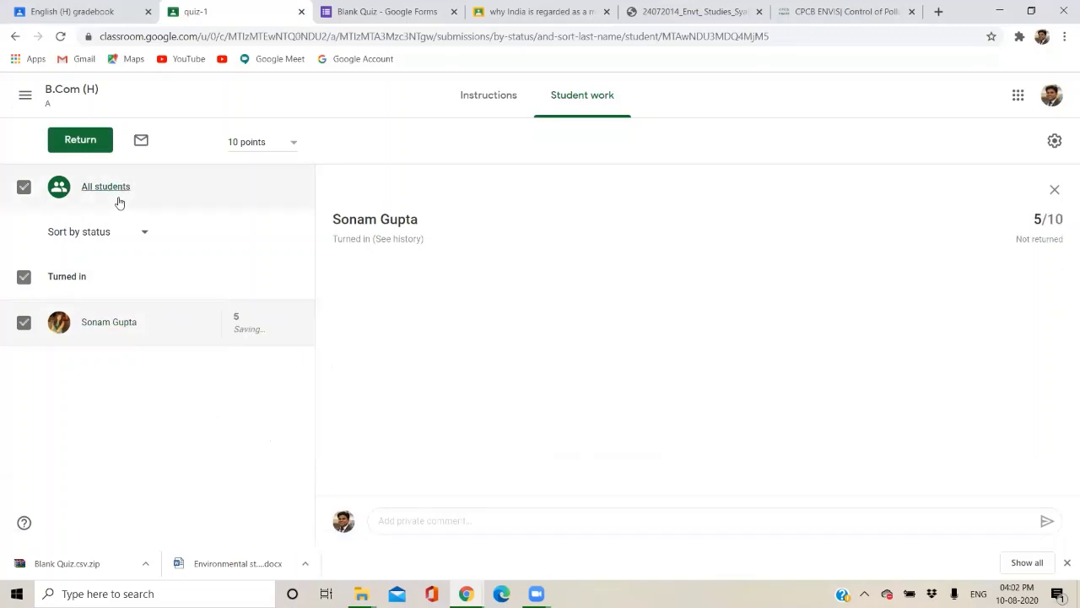
Return the graded quiz-1 work to the student and go back to the Classes page.
click(81, 141)
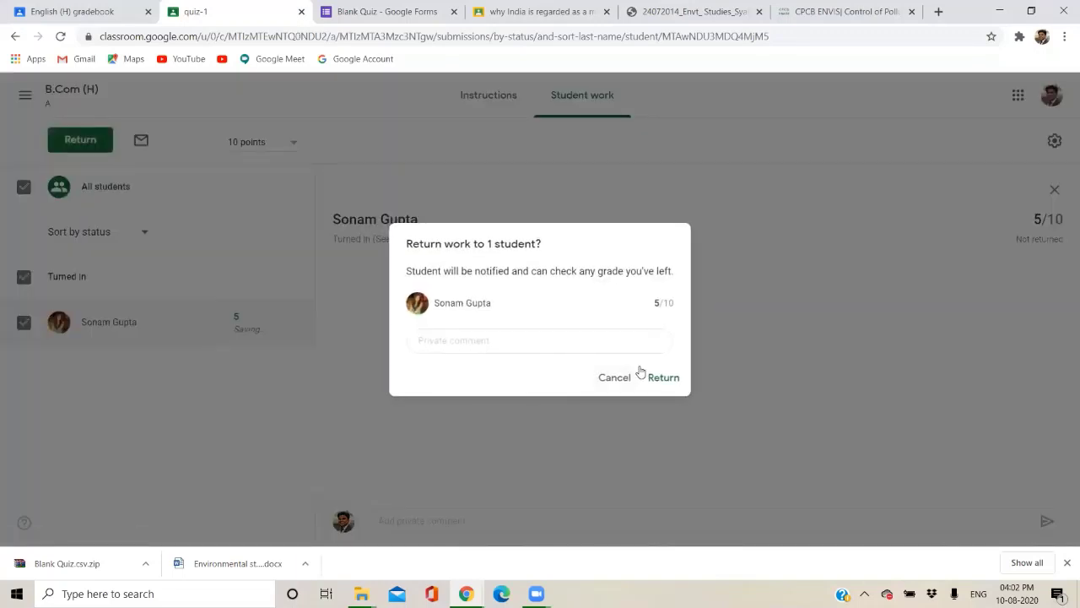
click(654, 381)
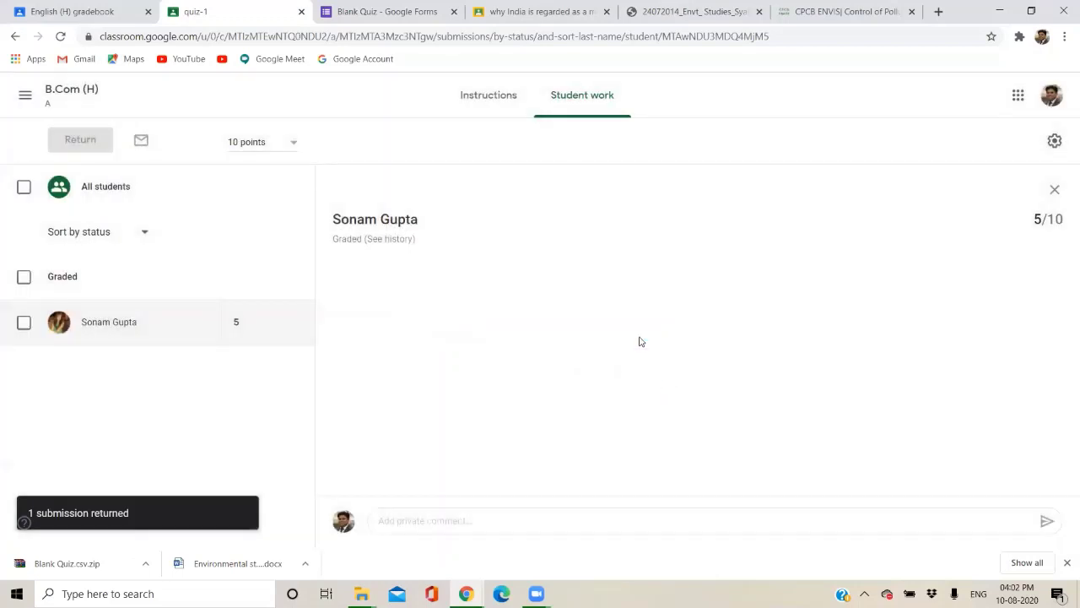
click(25, 96)
click(53, 111)
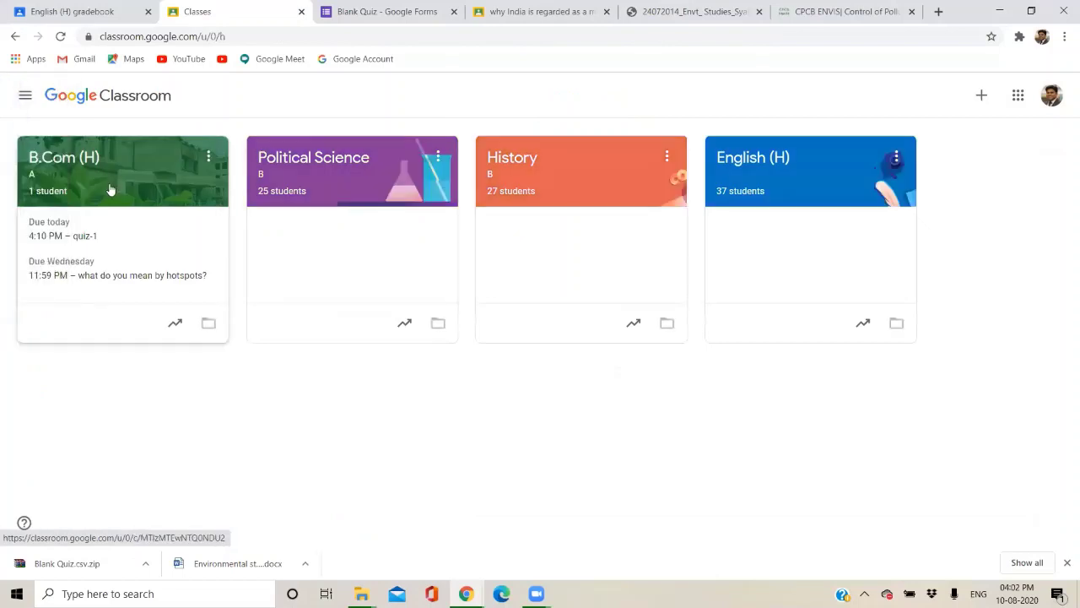
Open the B.Com (H) Grades tab and check quiz-1 recorded at 5/10, briefly viewing settings and the Aug 16 menu.
click(109, 182)
click(641, 100)
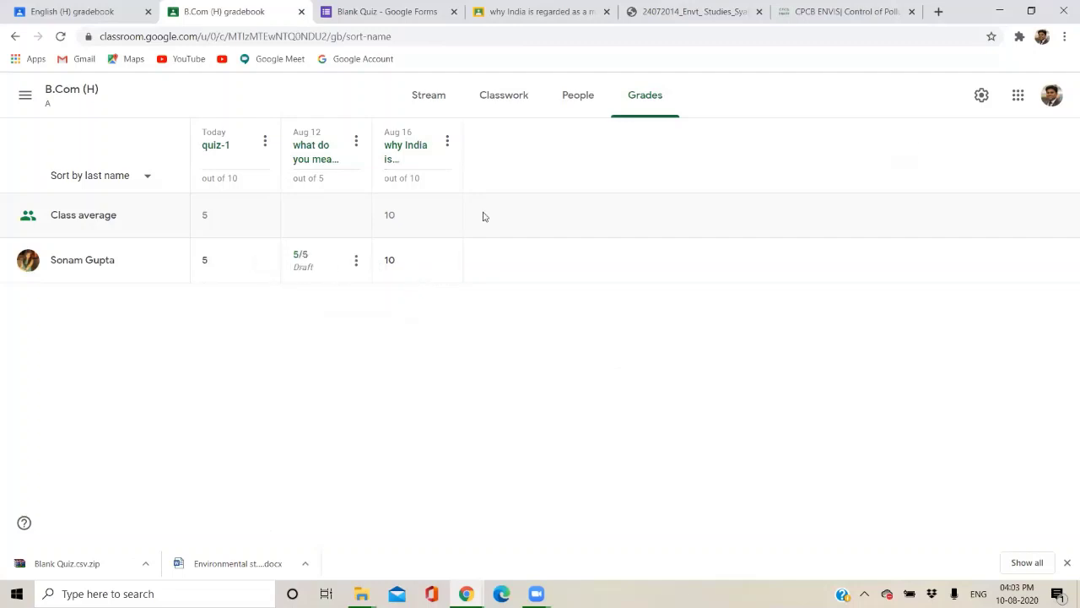
click(981, 106)
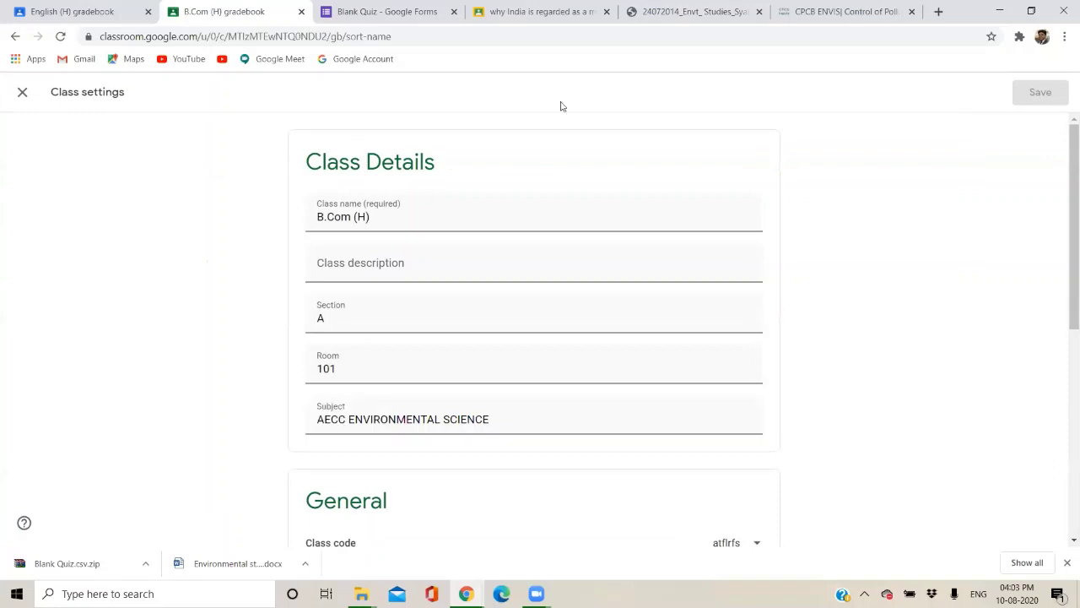
click(21, 93)
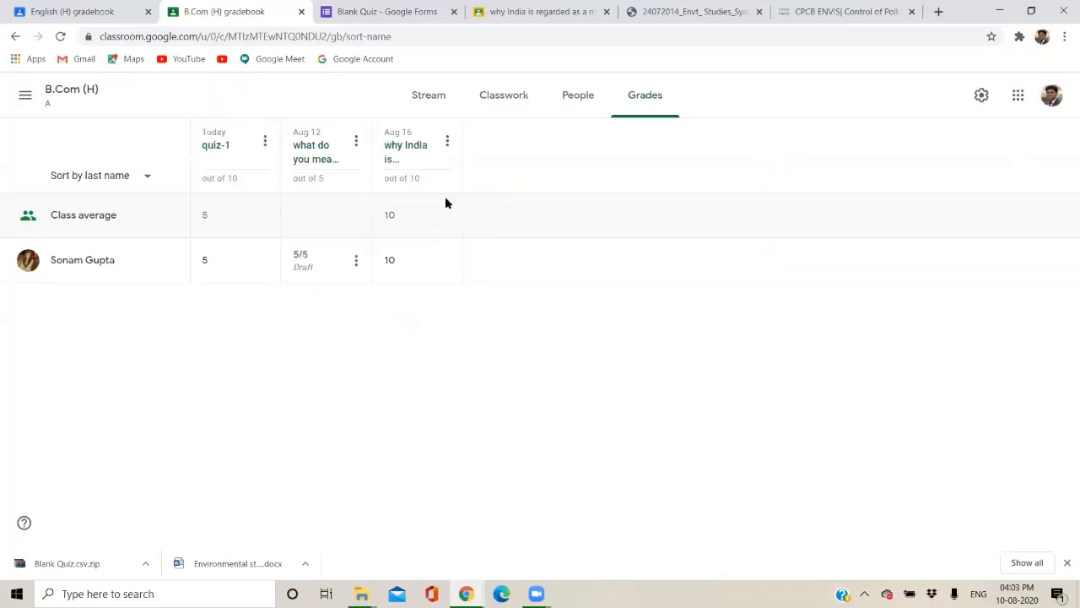
click(446, 145)
click(265, 346)
click(485, 98)
click(308, 148)
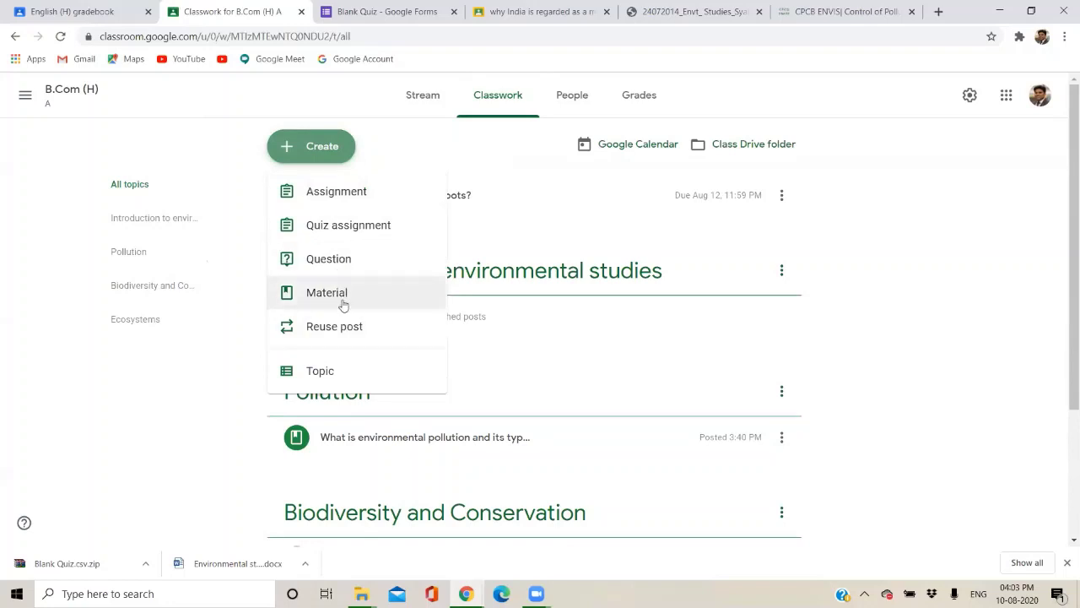
click(648, 110)
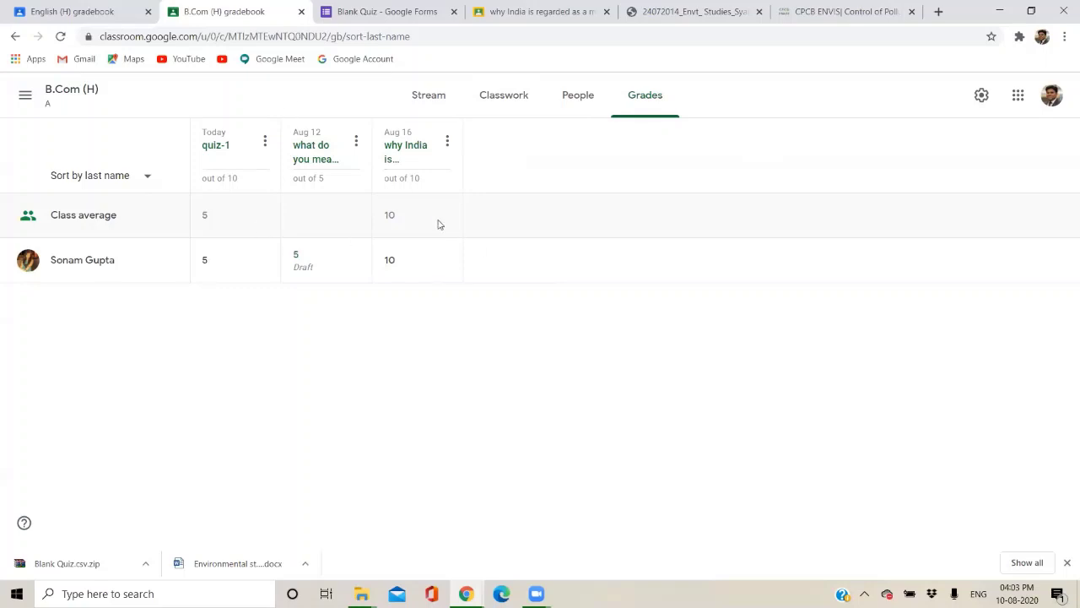
click(142, 178)
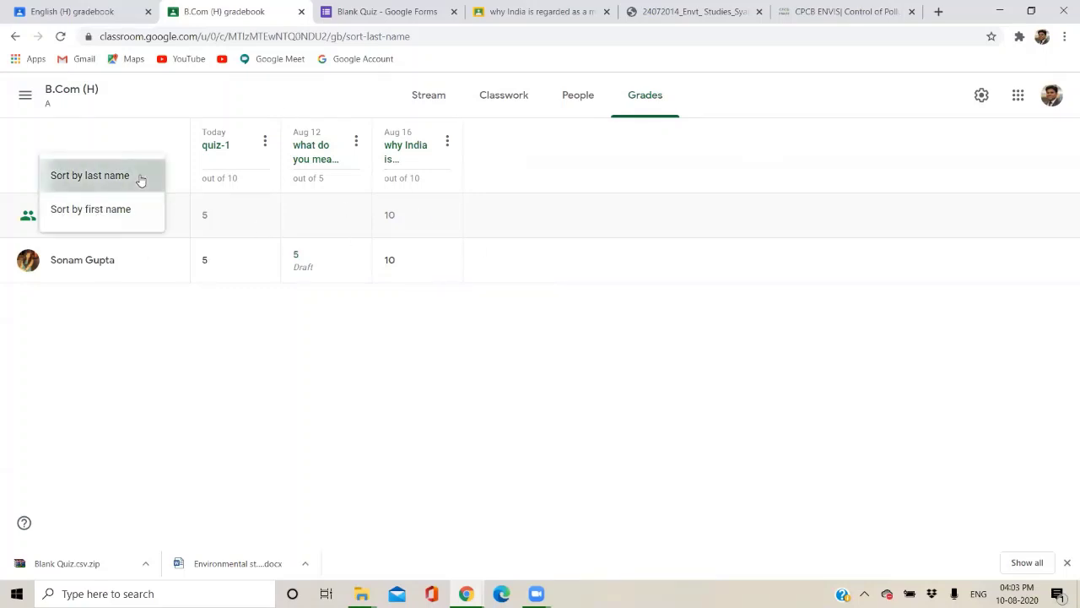
click(137, 177)
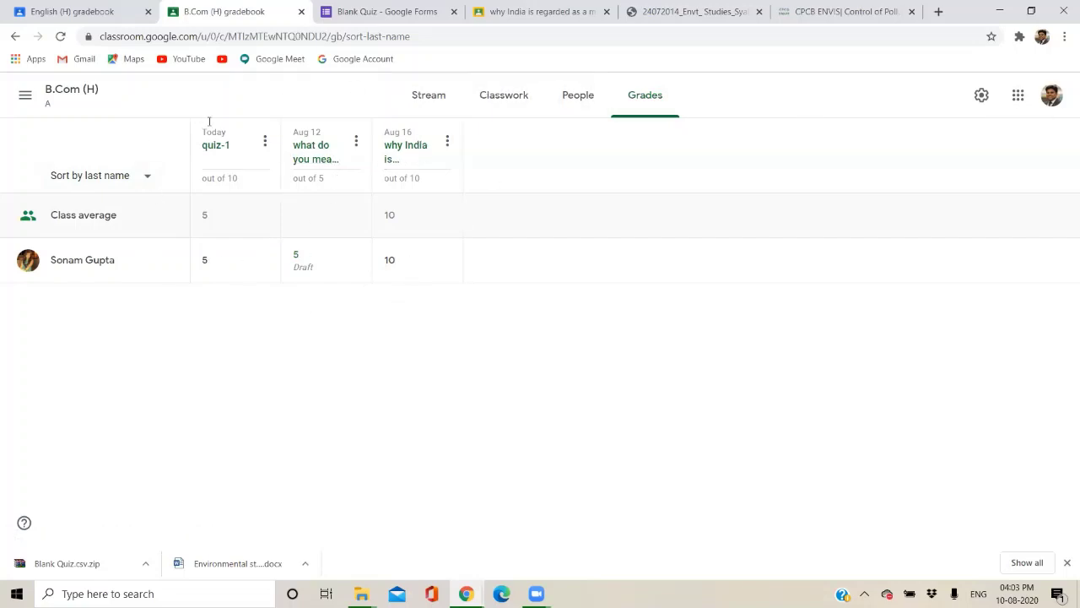
click(25, 94)
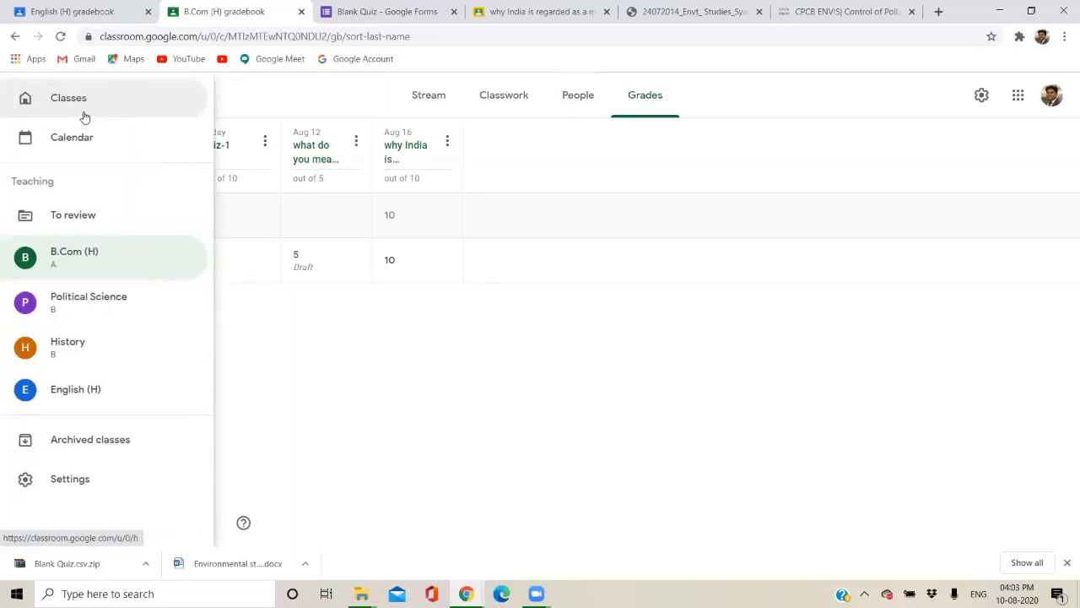
click(535, 353)
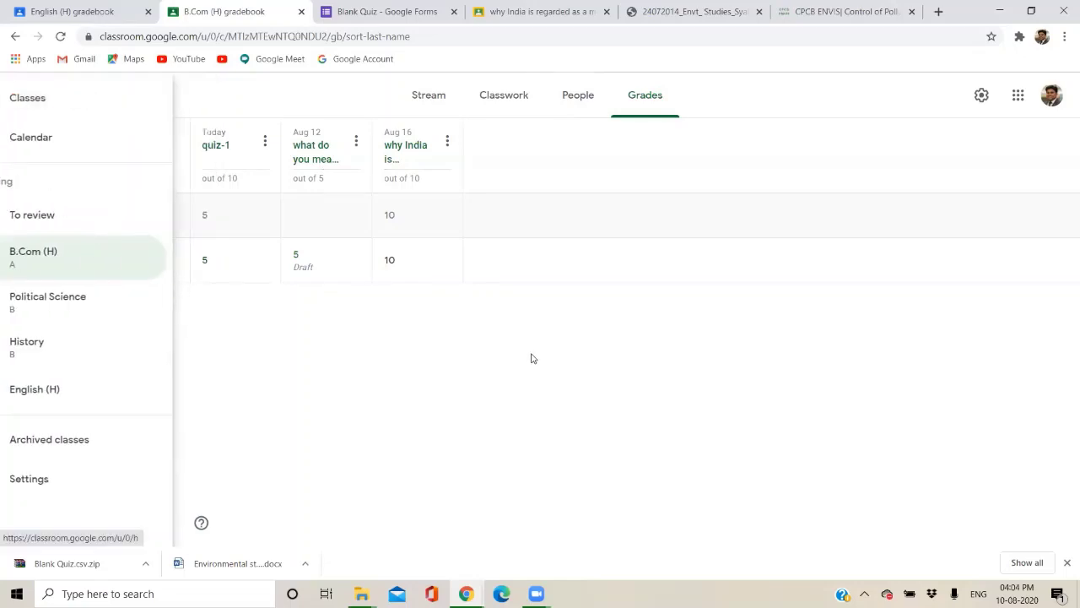
click(430, 97)
click(500, 100)
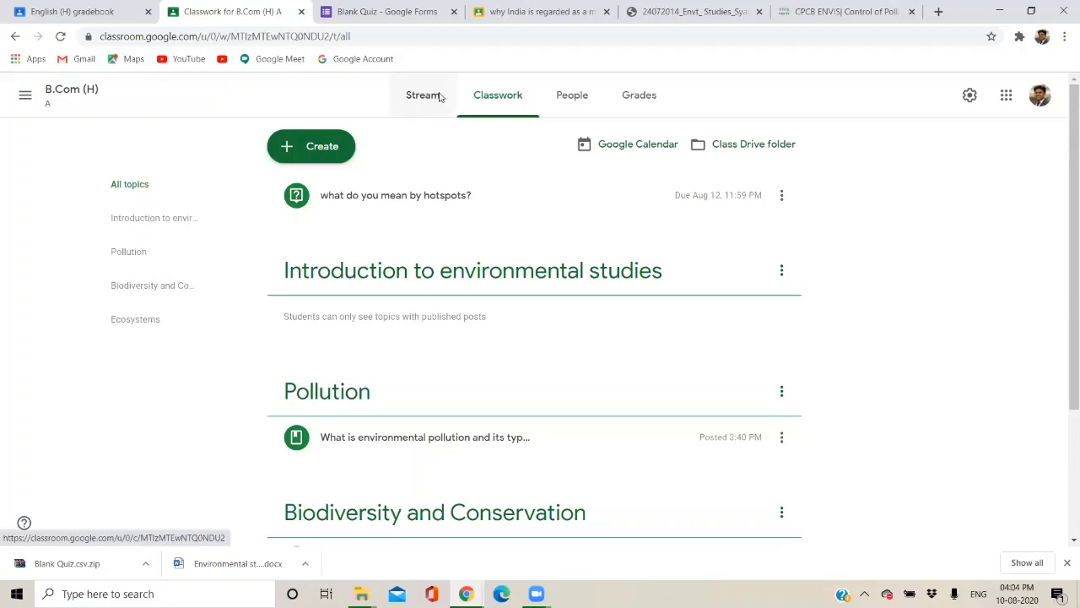
Create a new assignment titled 'what is biodiversity?' with instructions 'kindly follow the instructions'.
click(305, 140)
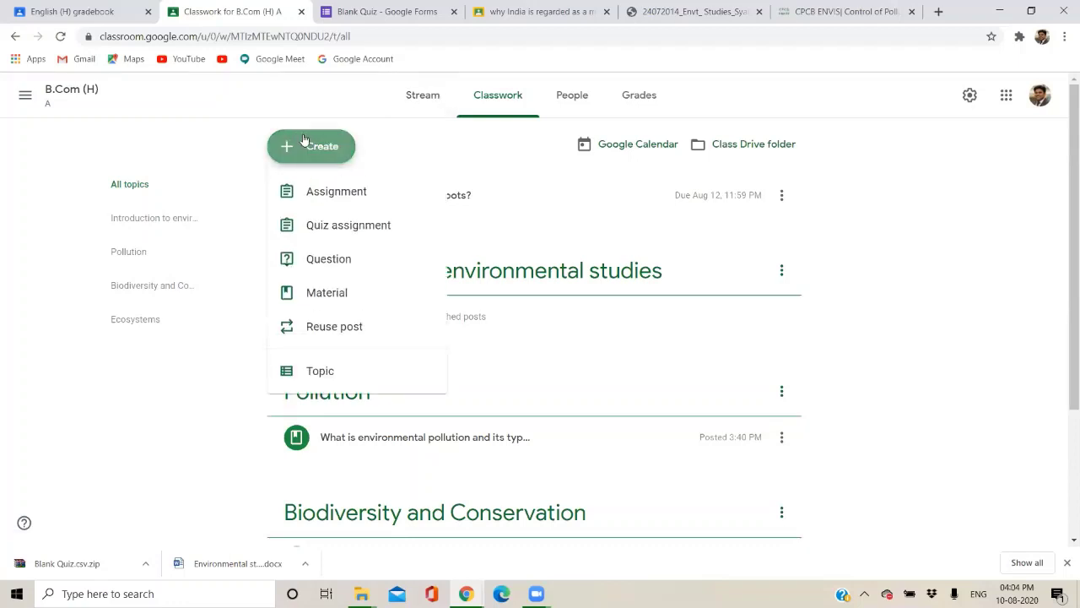
click(321, 192)
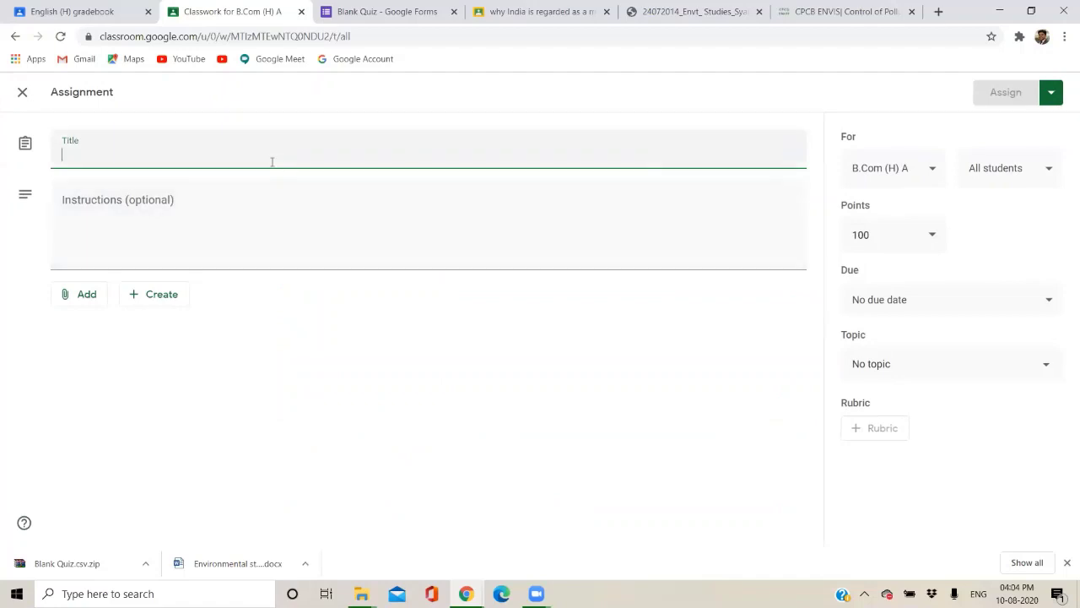
text(what is biodiversity?)
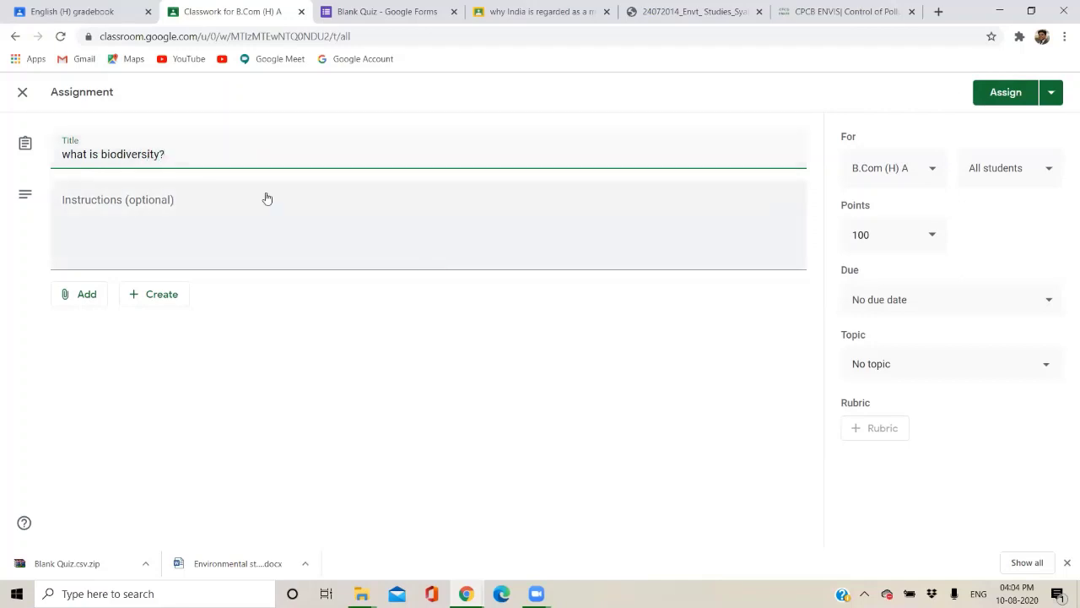
click(267, 199)
text(kind)
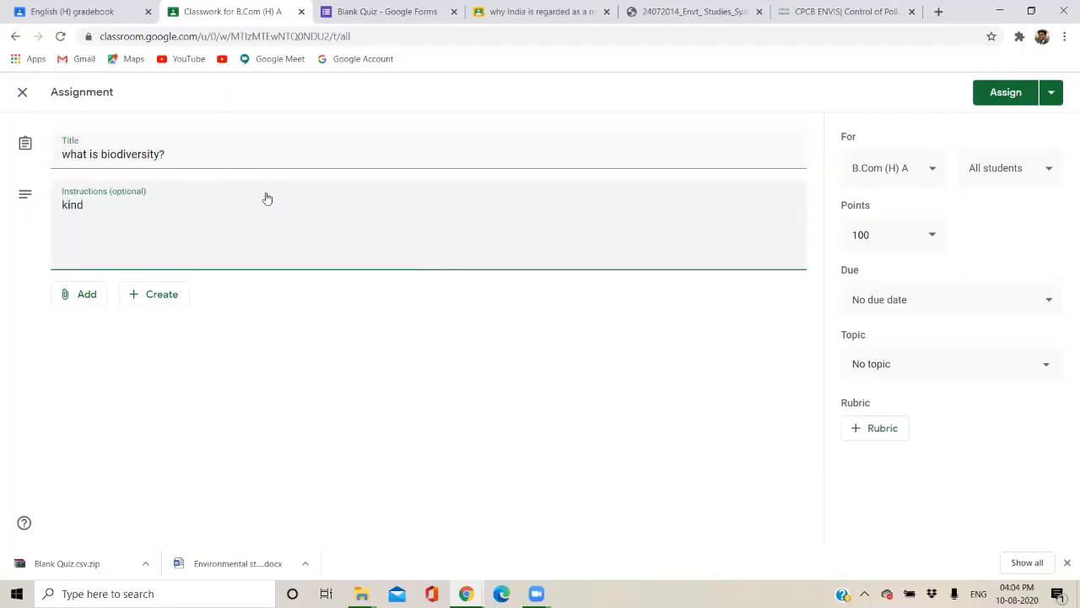
text(ly follow the instructions)
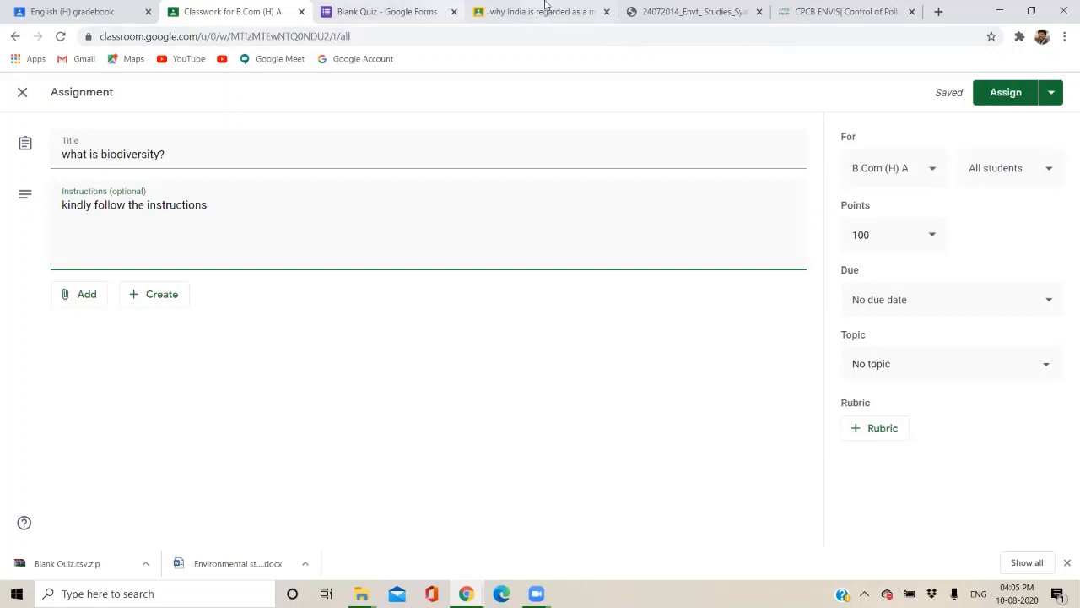
Load Google Classroom in a new tab and switch to the second teacher account.
click(938, 11)
text(c)
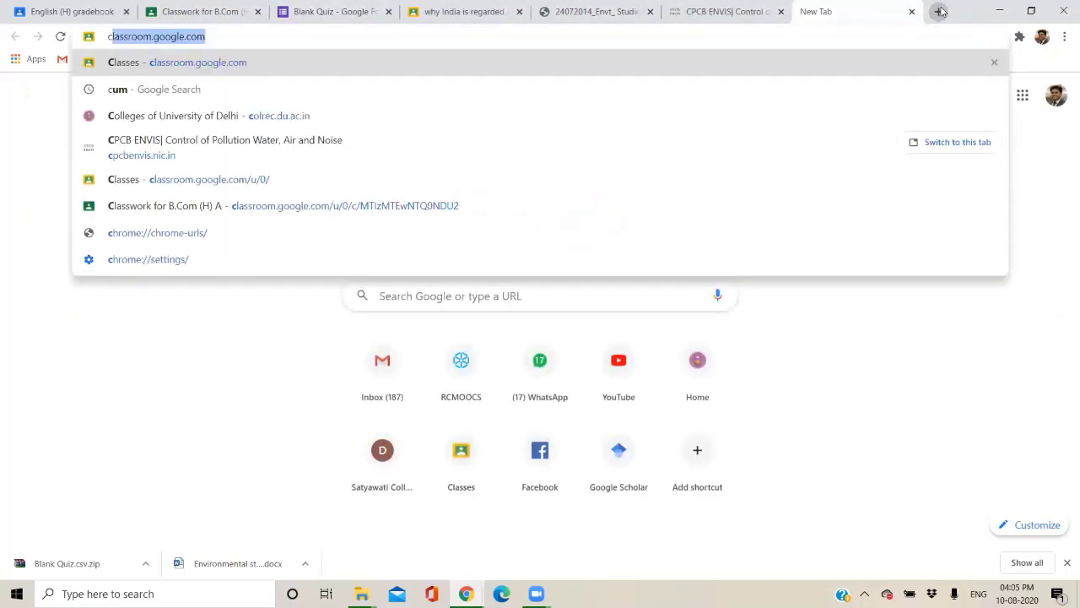
key(Return)
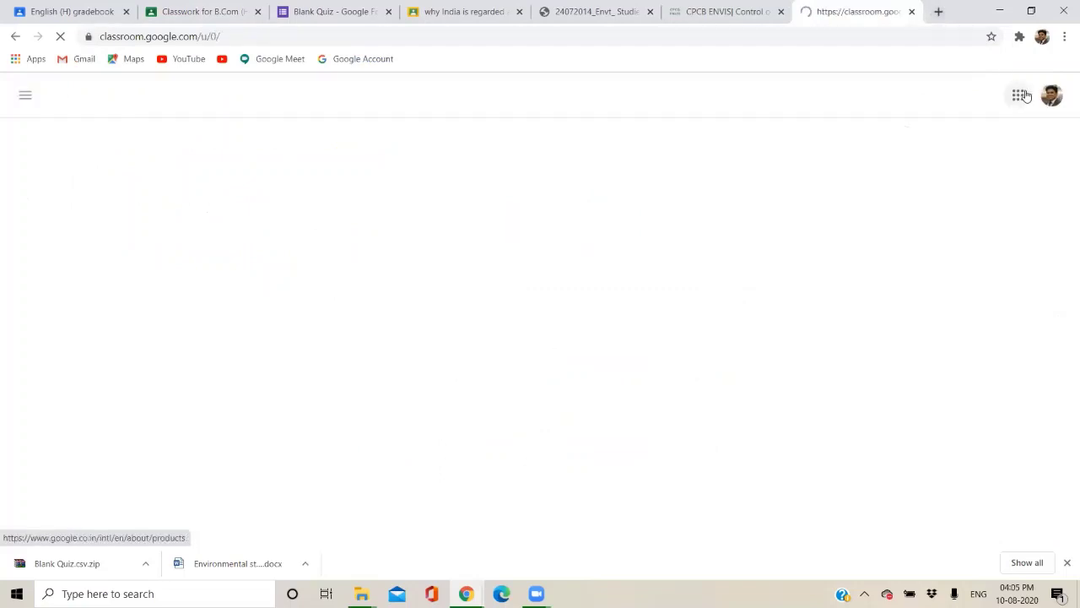
click(1050, 96)
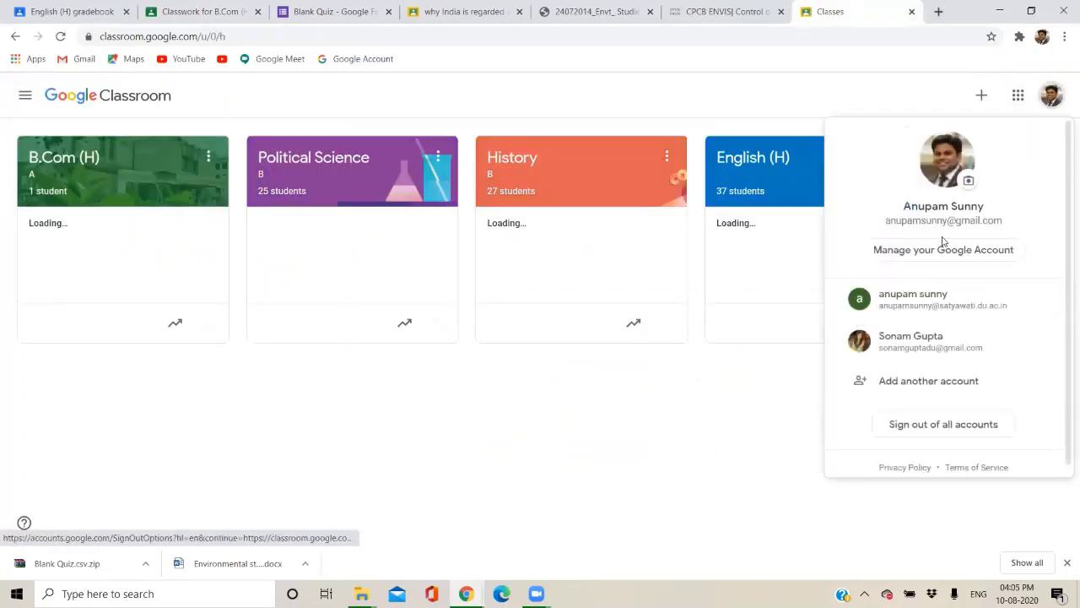
click(911, 316)
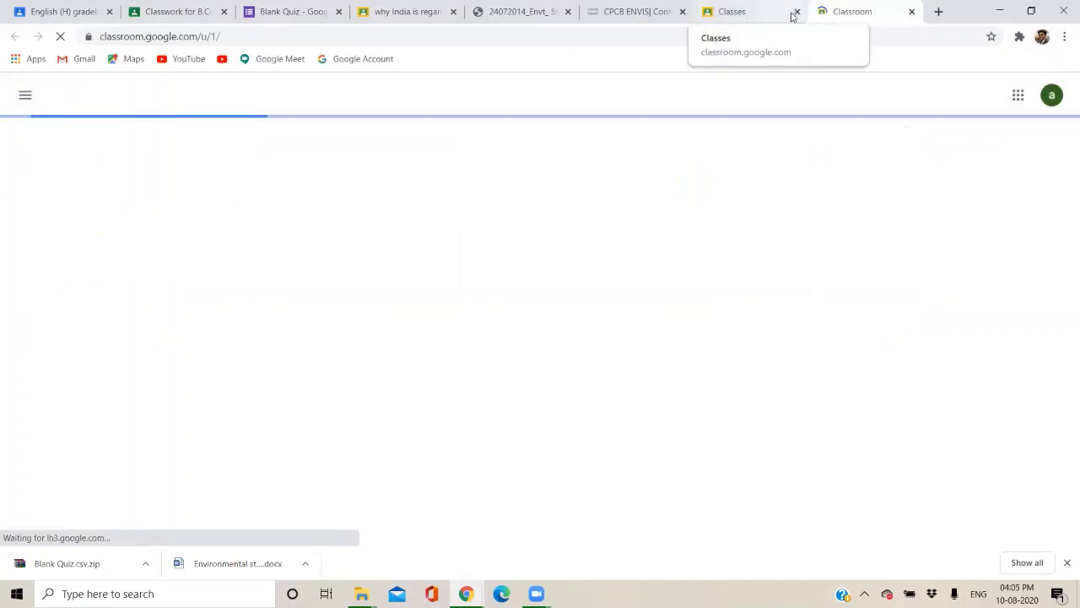
Close the first account's classes tab and open the Political science class.
click(793, 12)
click(796, 12)
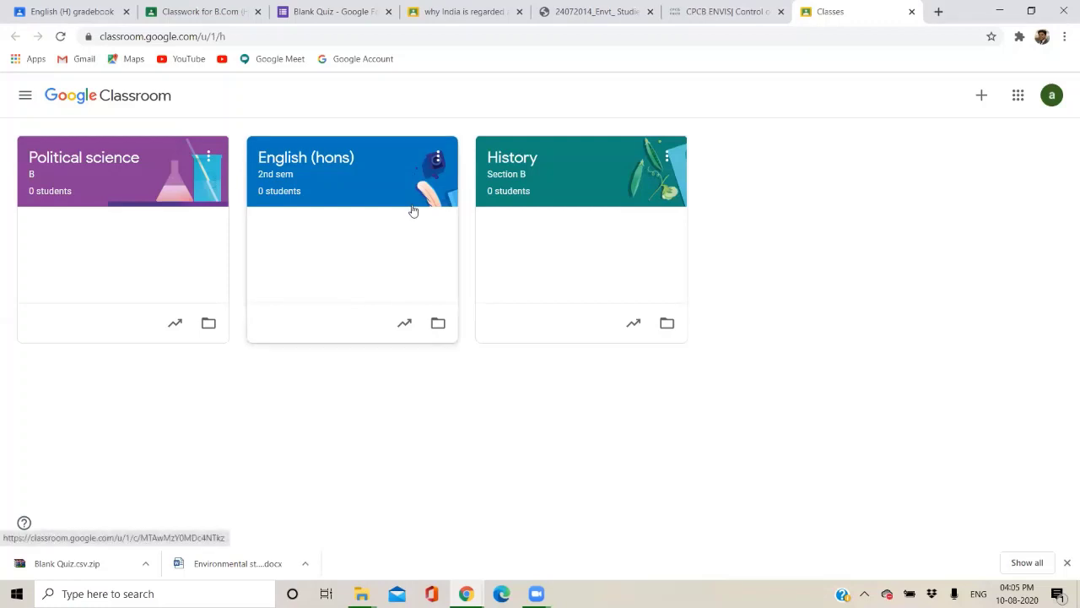
click(150, 171)
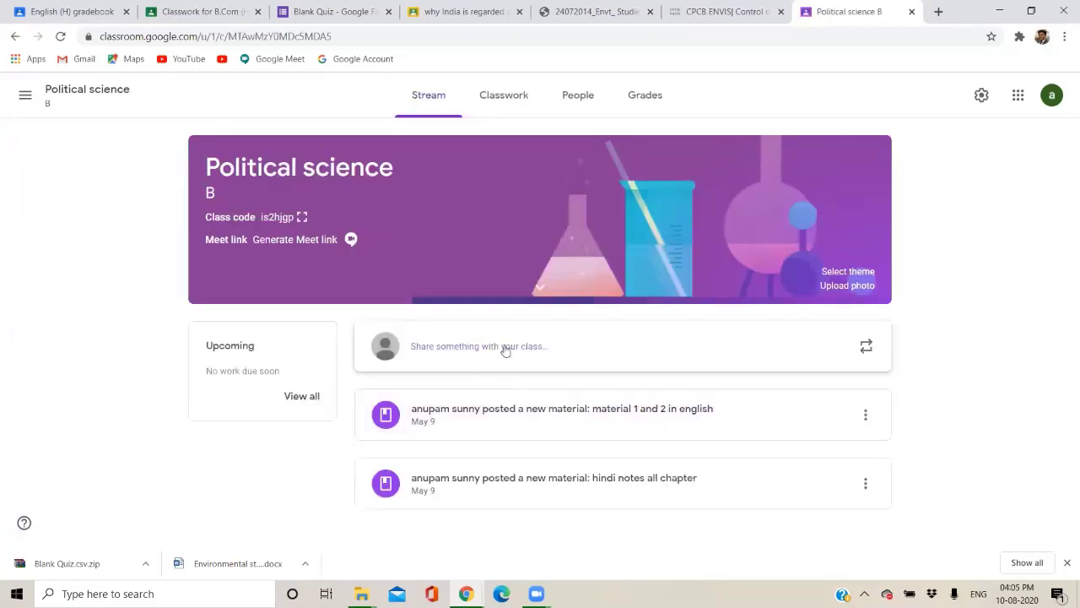
From Classwork, create an assignment titled 'what is biodiversity' with instructions 'write acc to instr'.
click(475, 90)
click(329, 151)
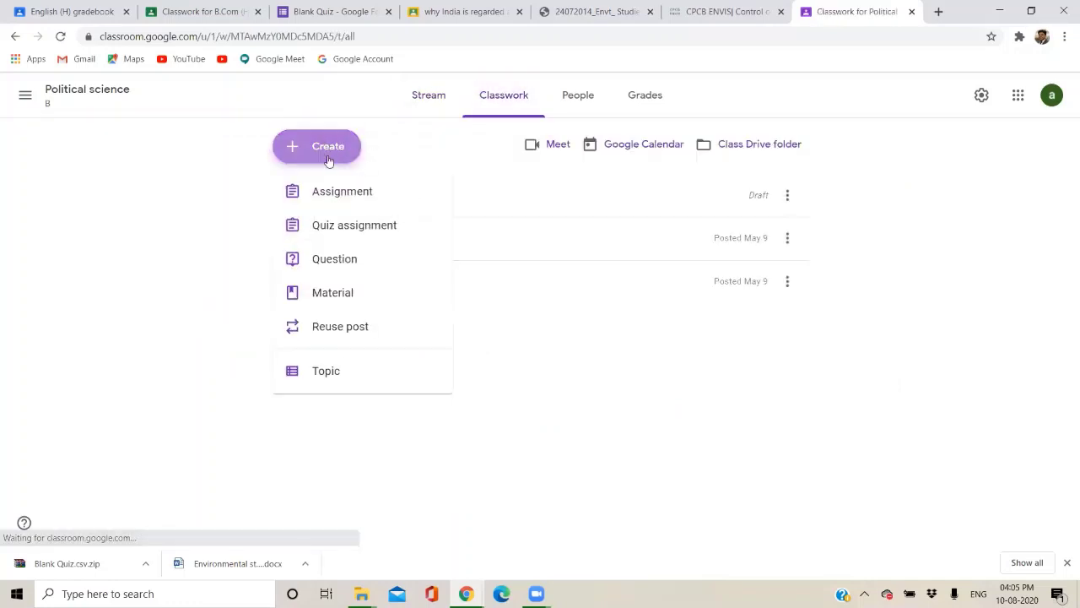
click(323, 194)
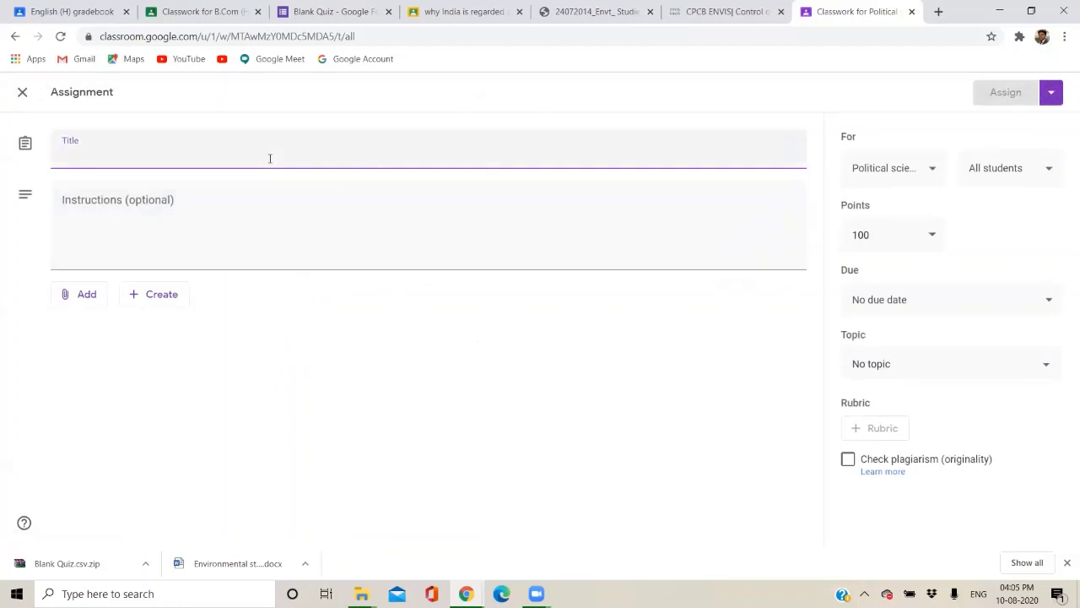
text(what is)
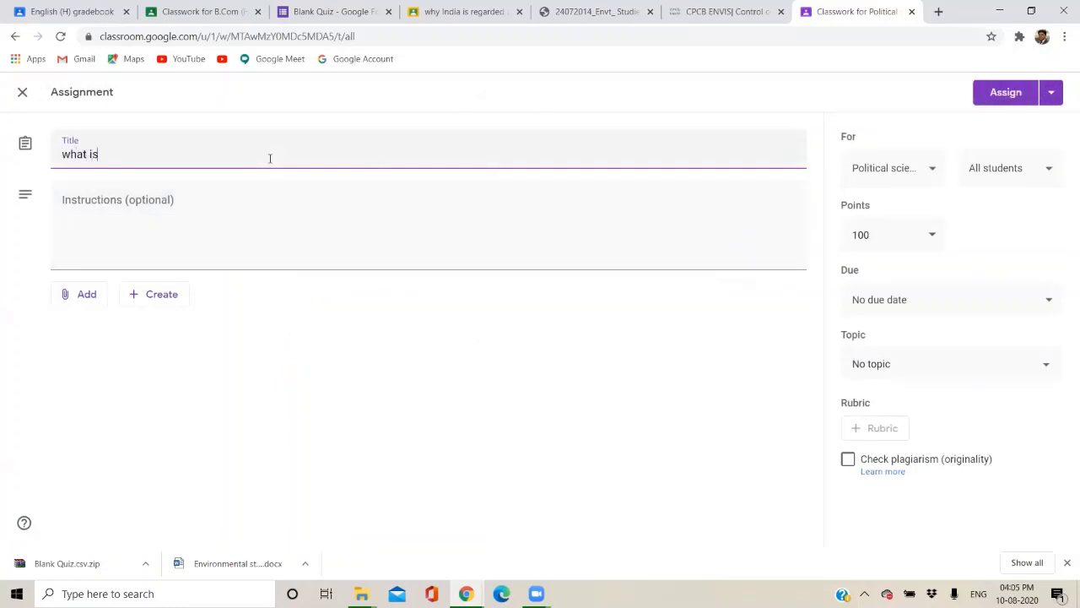
text( biodiversity)
click(229, 214)
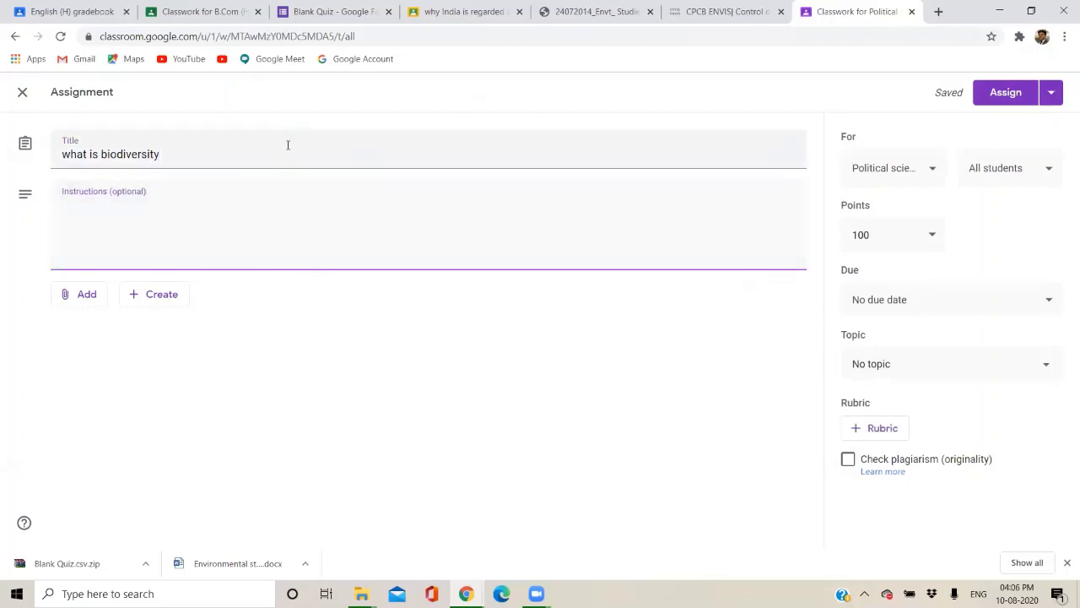
click(255, 211)
text(write acc to instr)
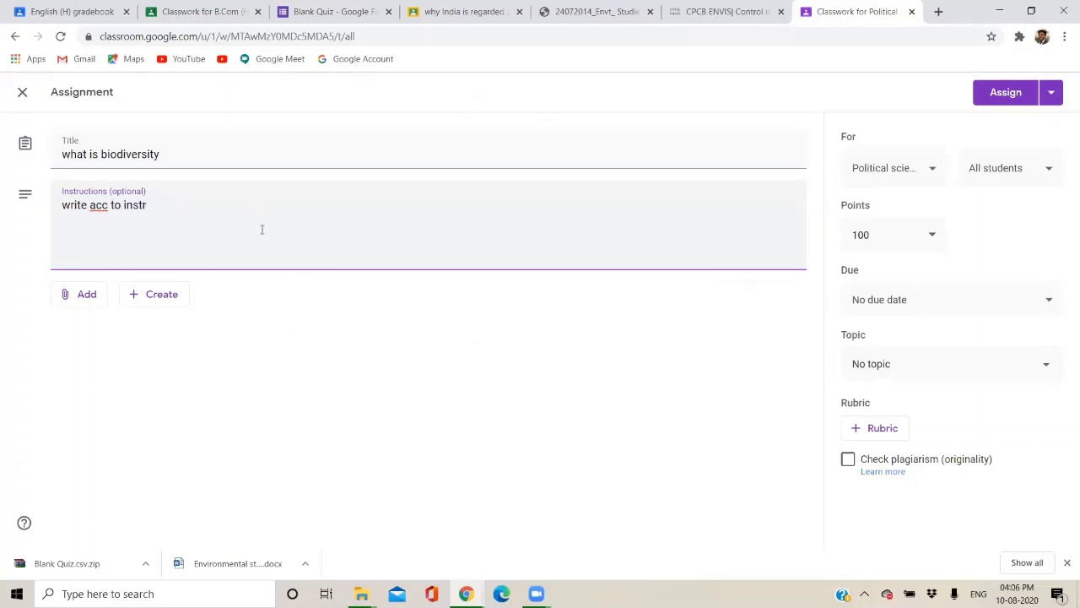
click(526, 381)
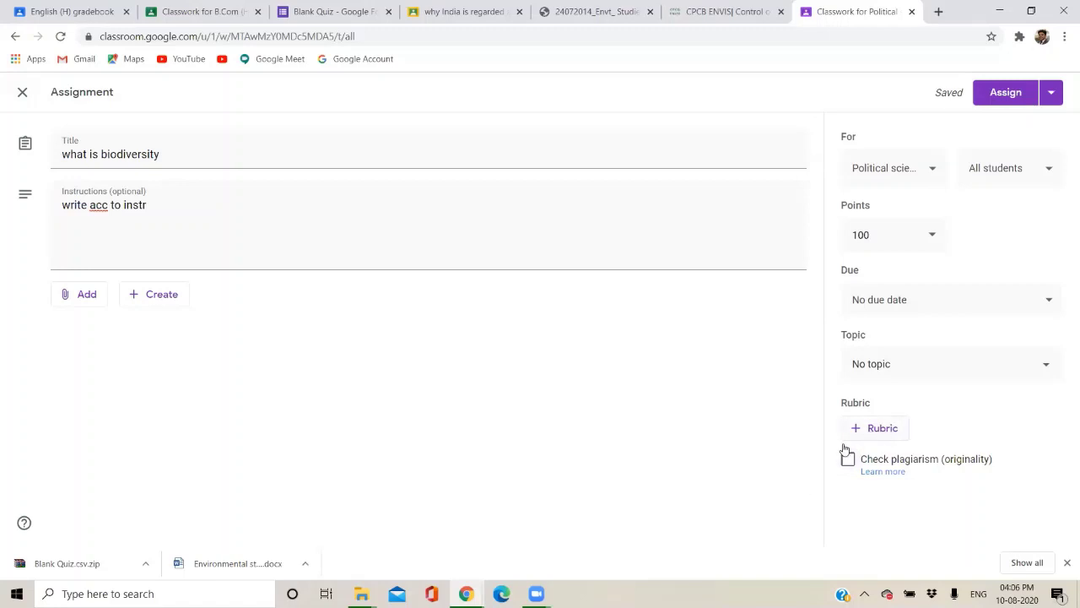
Close the assignment editor and the Political science class tab, returning to the B.Com (H) A draft.
click(22, 92)
click(56, 103)
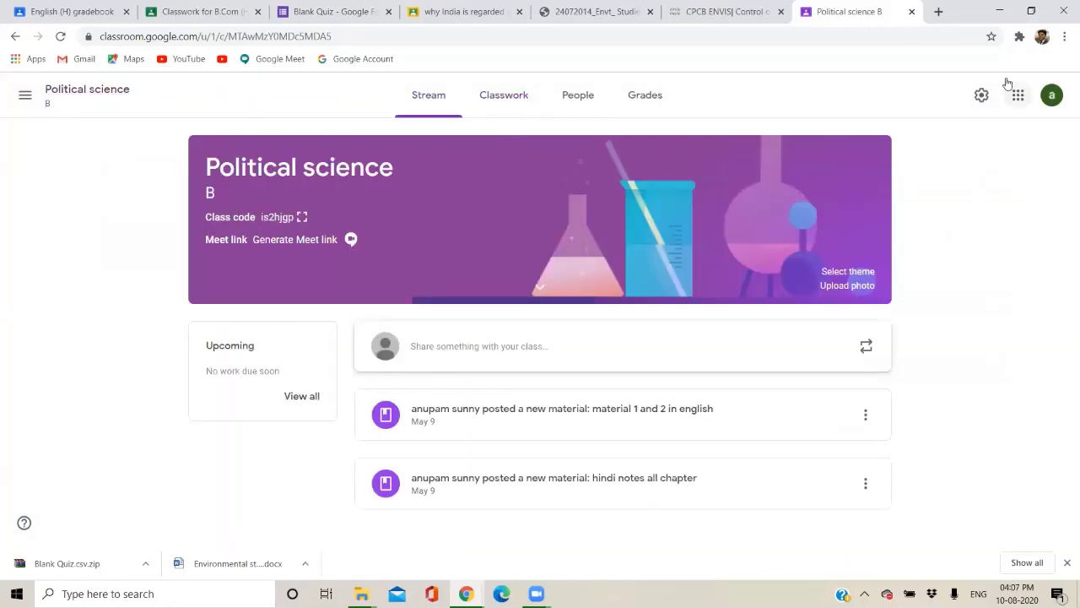
click(911, 11)
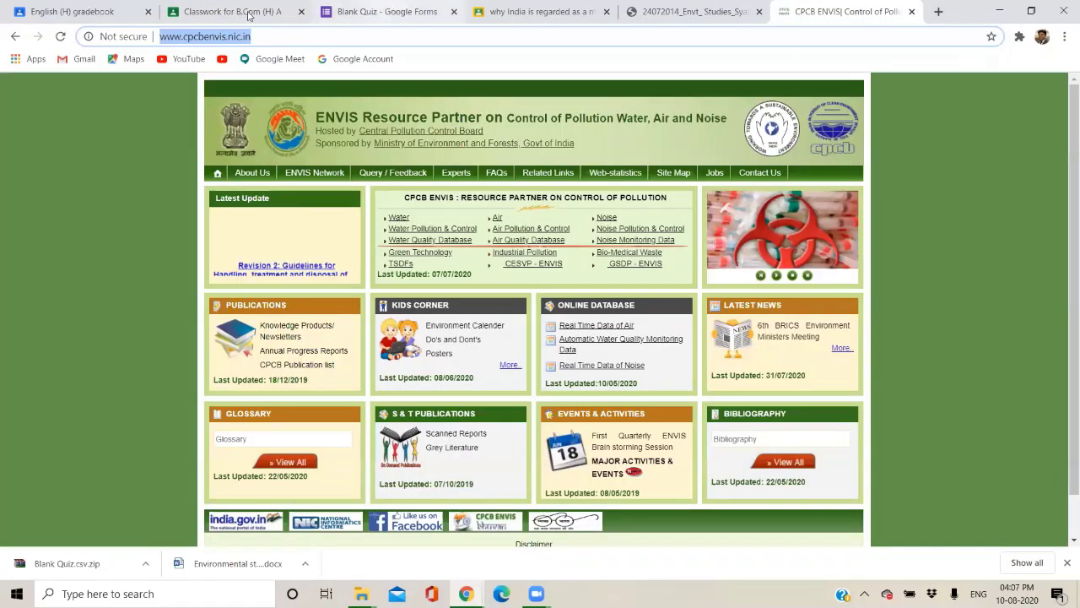
click(251, 14)
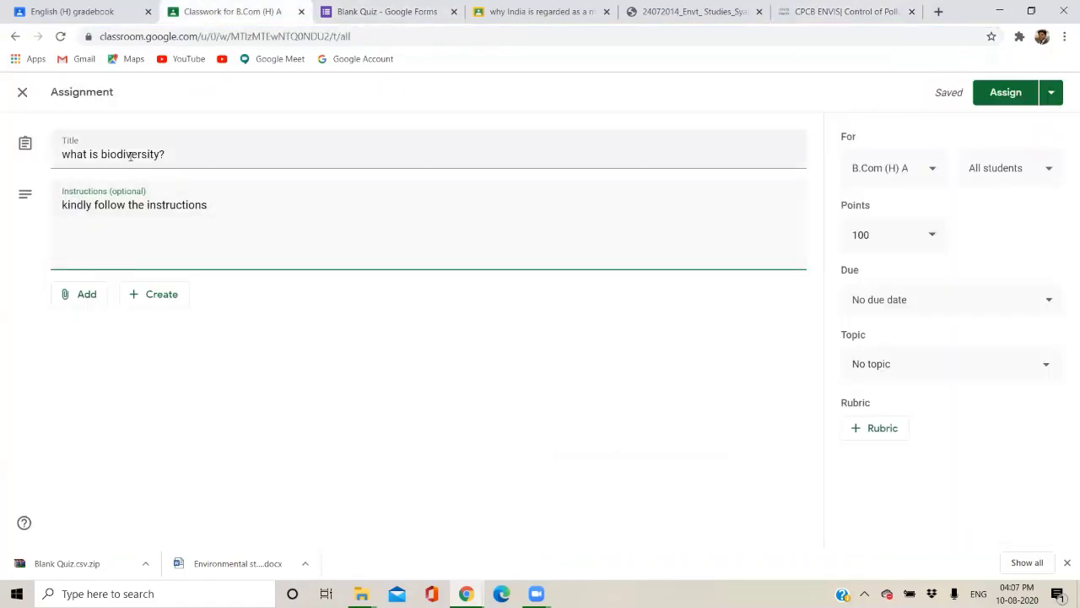
Change the assignment's points from 100 to 10 and file it under Biodiversity and Conservation.
click(841, 234)
text(10)
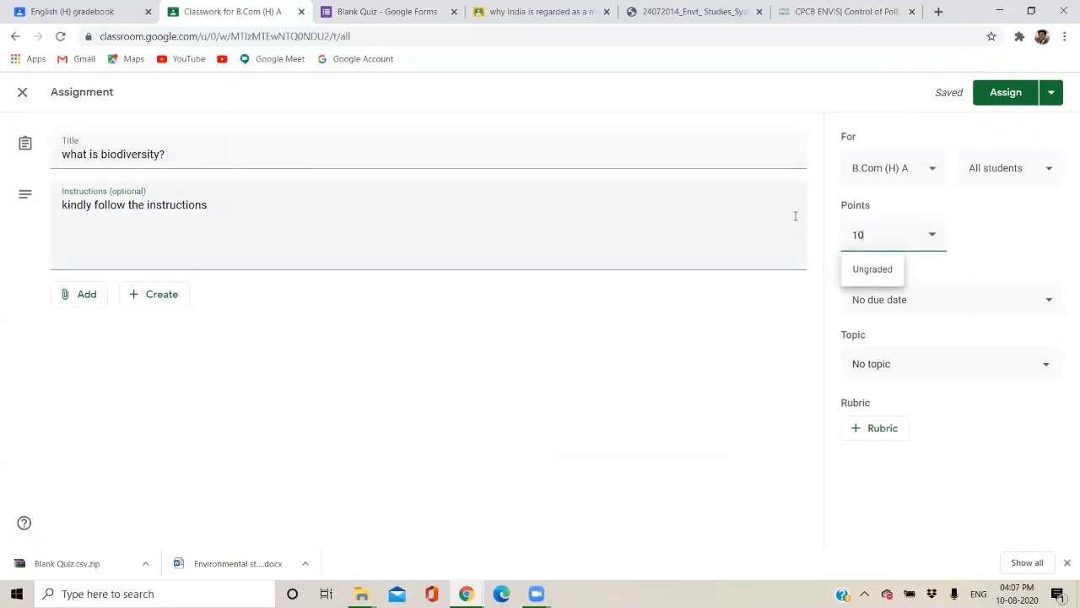
click(705, 448)
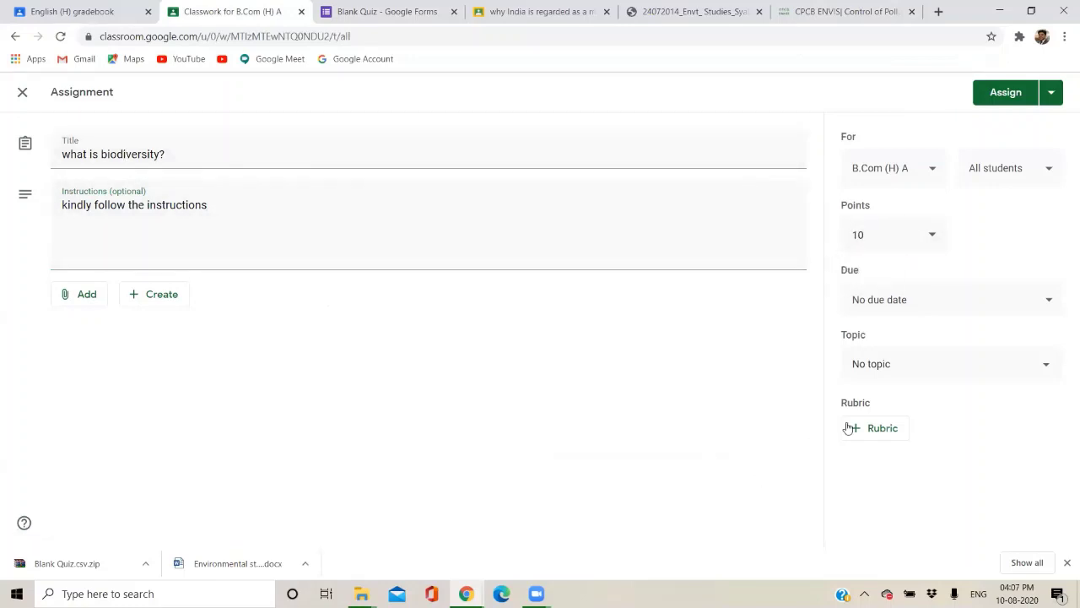
click(888, 367)
click(878, 411)
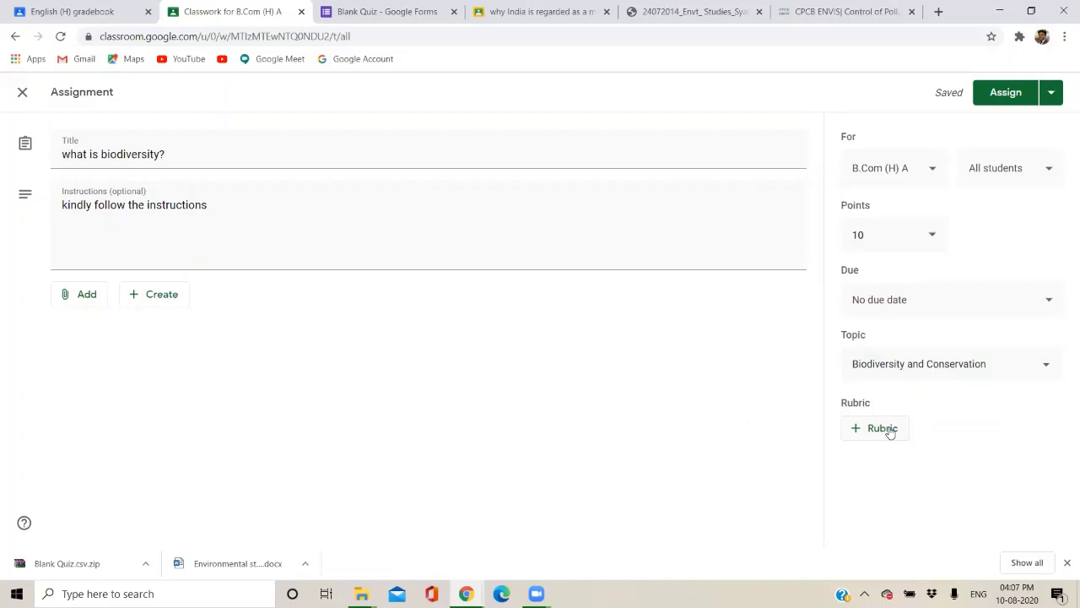
click(889, 434)
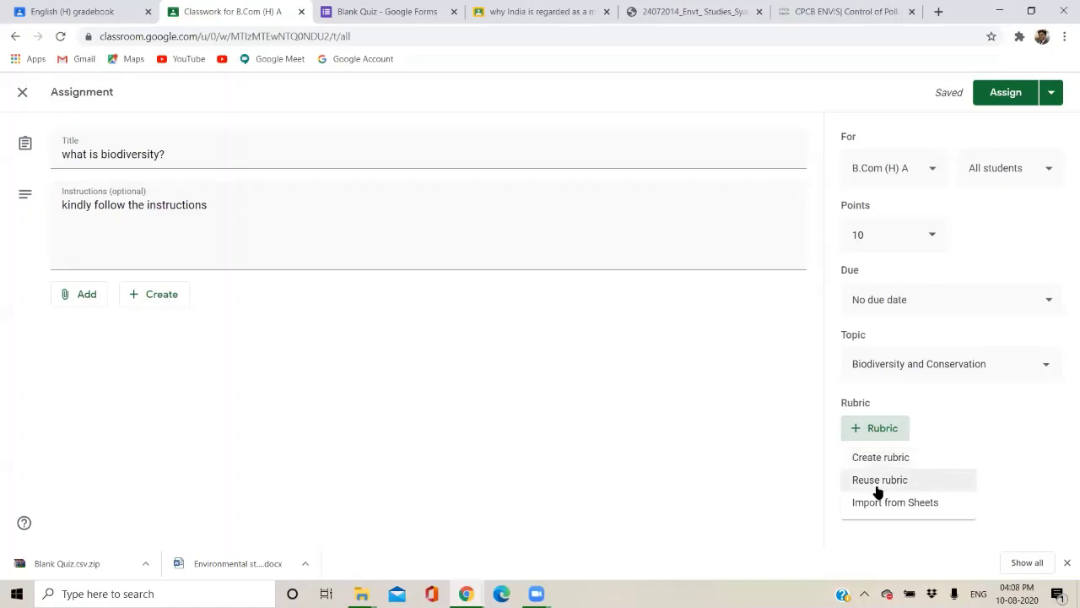
Look for reusable rubrics in B.Com (H) A, find none, and create a new rubric instead.
click(874, 478)
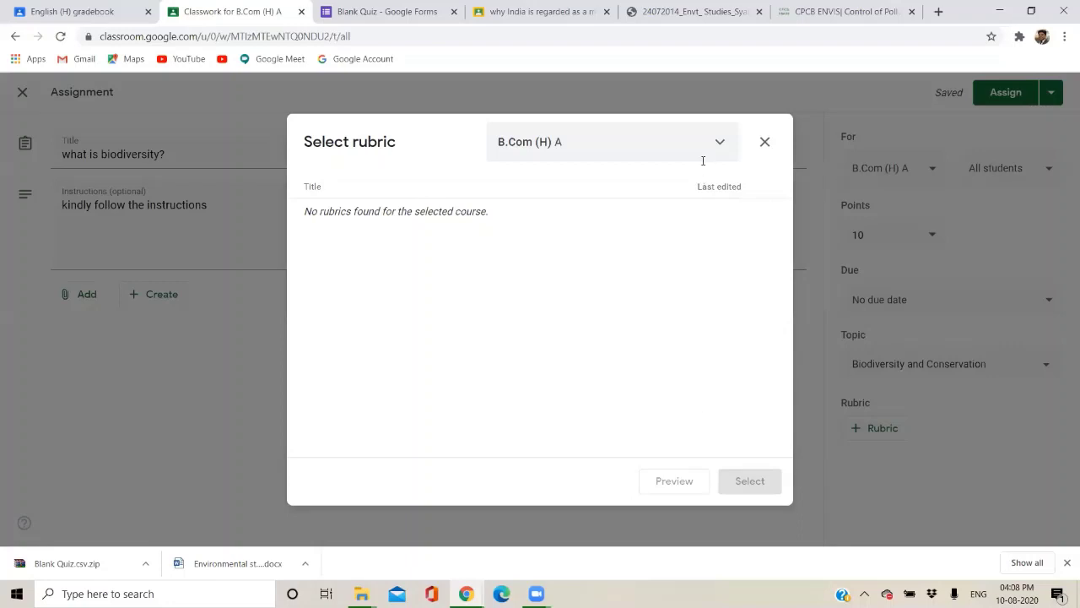
click(656, 137)
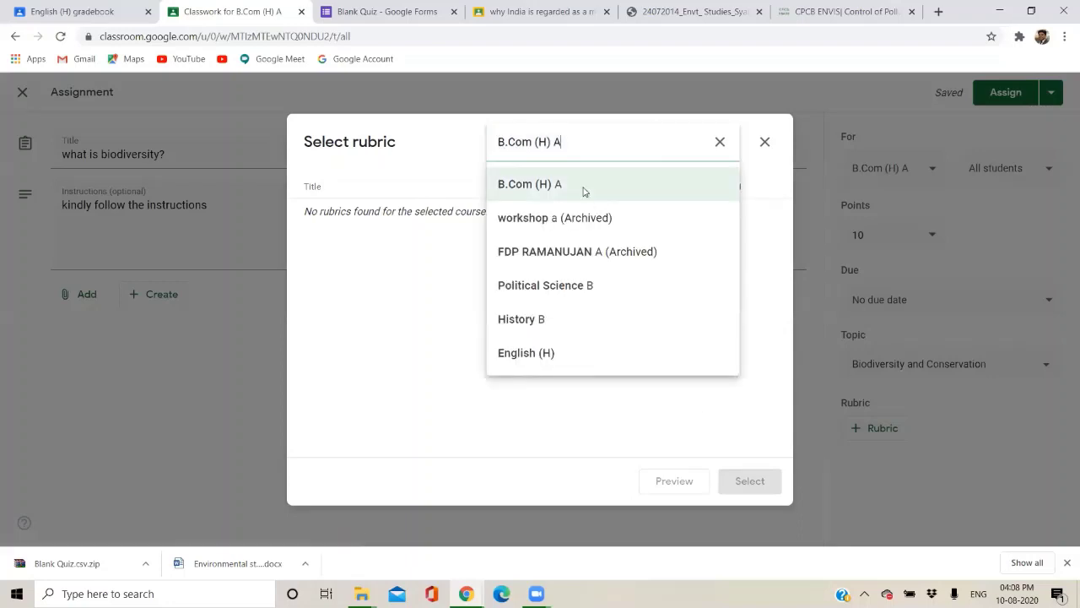
click(585, 192)
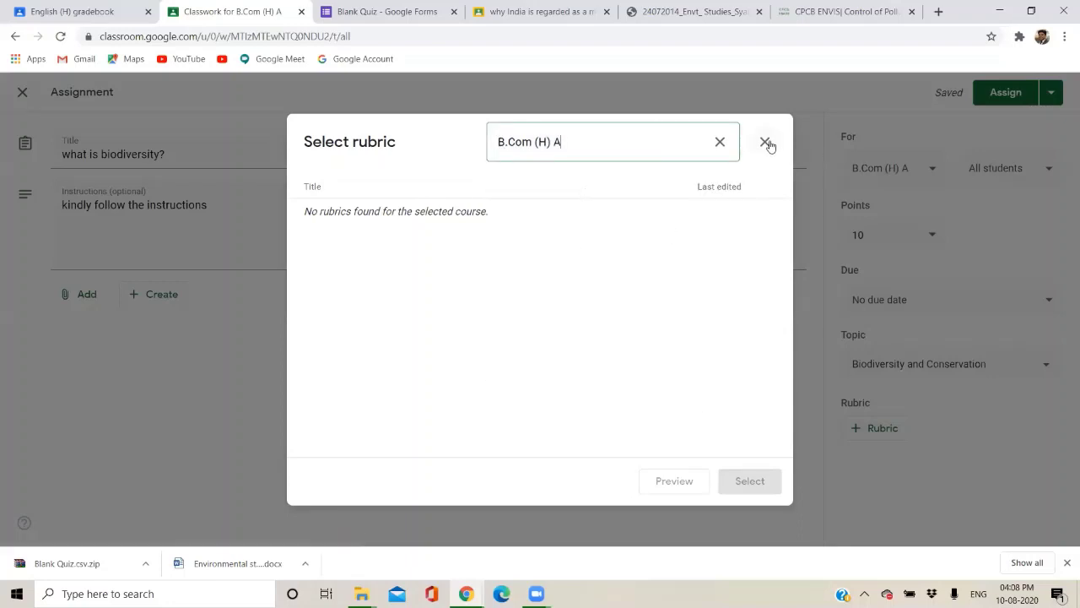
click(765, 144)
click(870, 428)
click(862, 457)
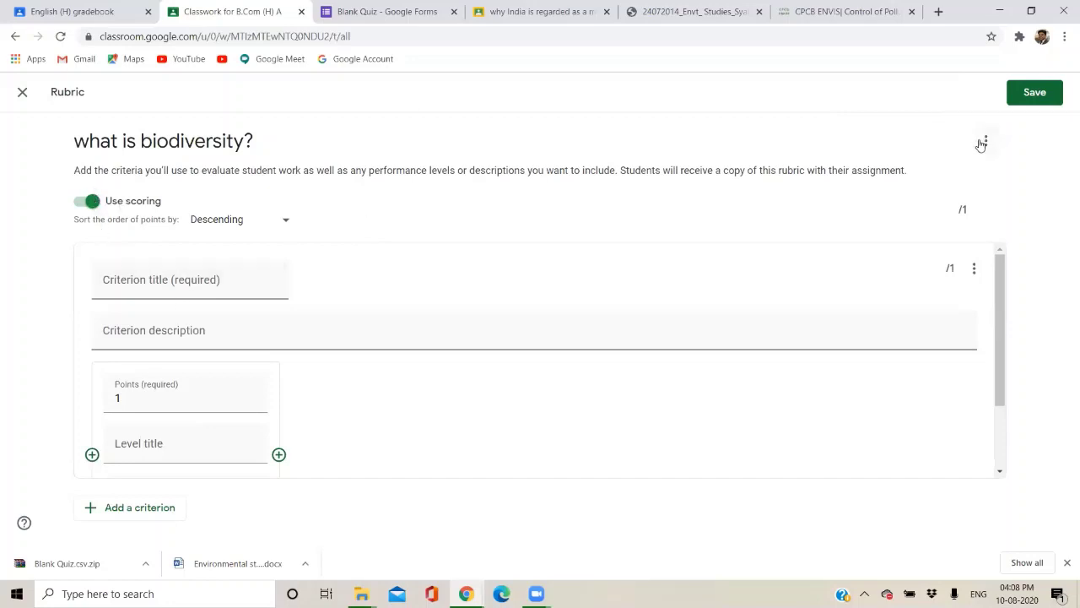
Keep the rubric's scoring turned on with points sorted in descending order.
click(983, 142)
click(984, 143)
click(84, 203)
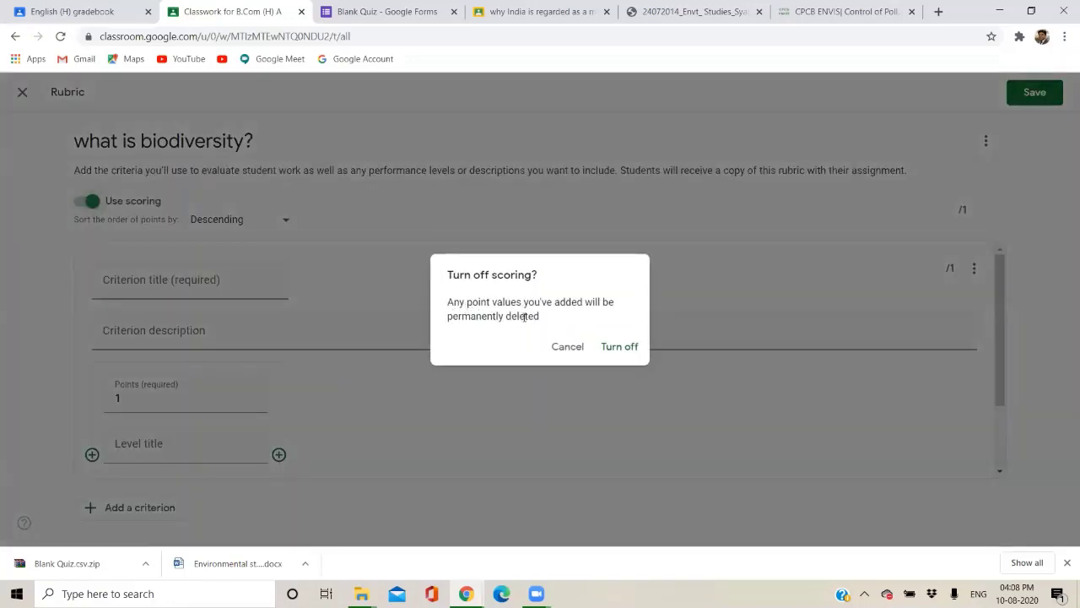
click(567, 346)
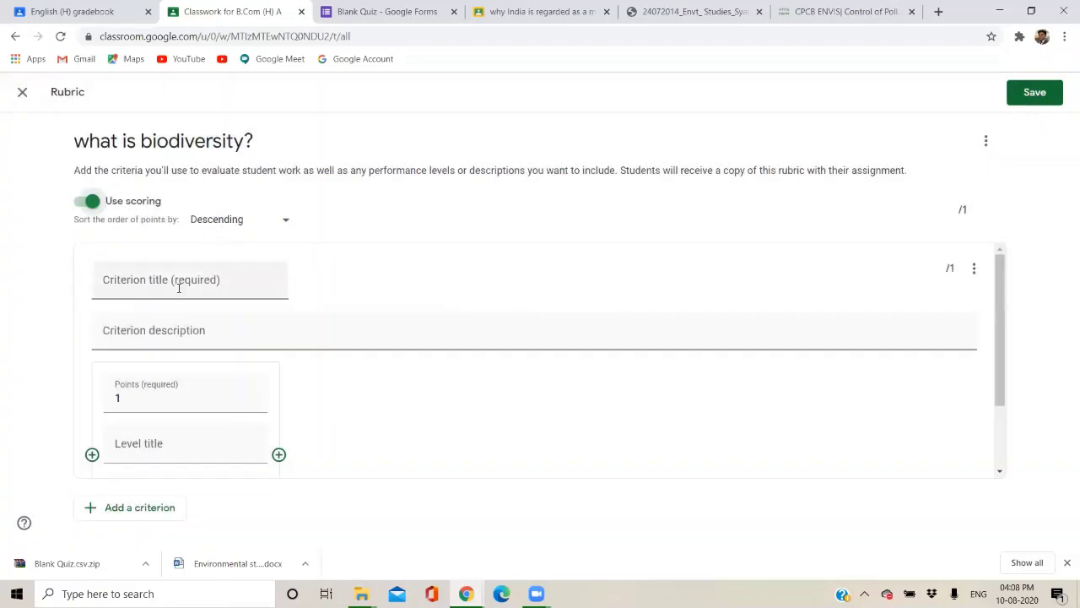
click(239, 221)
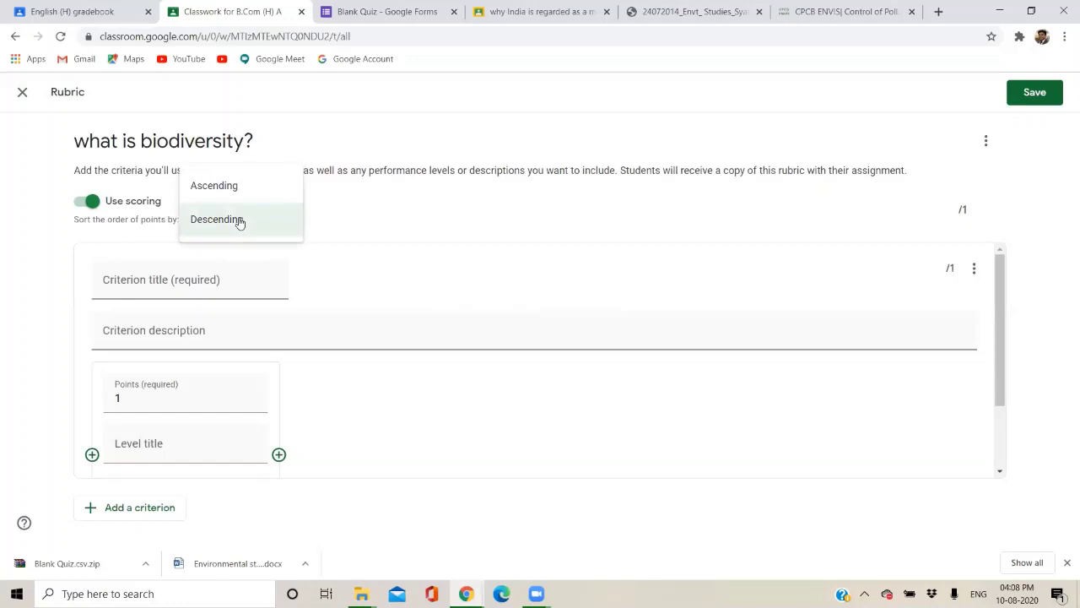
click(427, 249)
Title the first criterion 'organisation' and describe it as 'i will be checking your overall assignments organisation'.
click(151, 283)
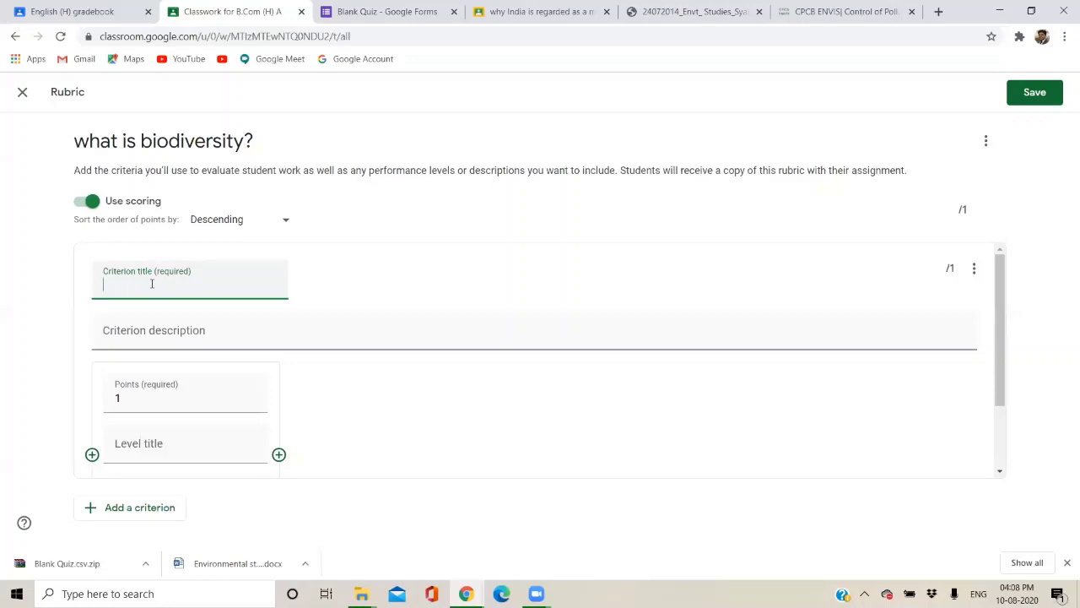
text(organisation)
click(145, 342)
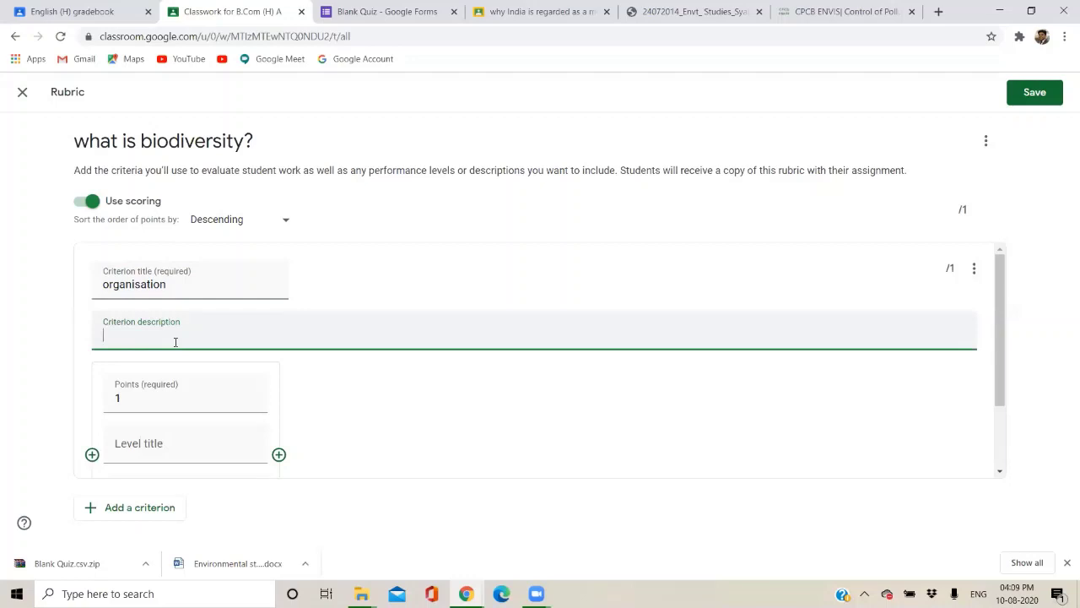
text(excep)
key(BackSpace)
text(pti)
scroll(175, 342, down, 1)
key(BackSpace)
key(BackSpace)
key(BackSpace)
key(BackSpace)
key(BackSpace)
key(BackSpace)
key(BackSpace)
scroll(175, 342, up, 1)
text(i will be checking your overaa)
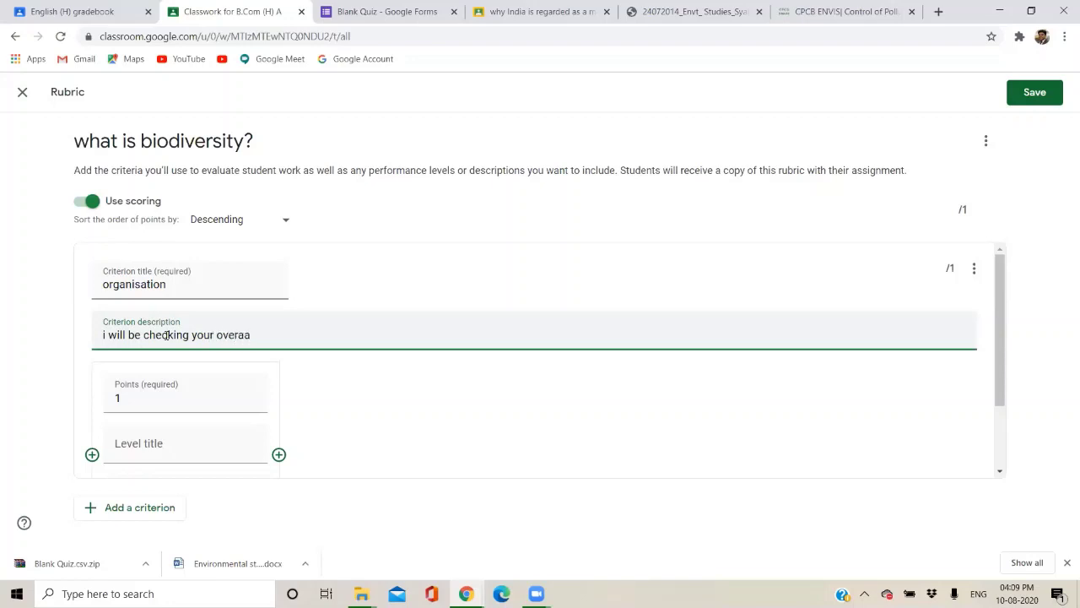
key(BackSpace)
text(ll assignments organisation)
click(141, 403)
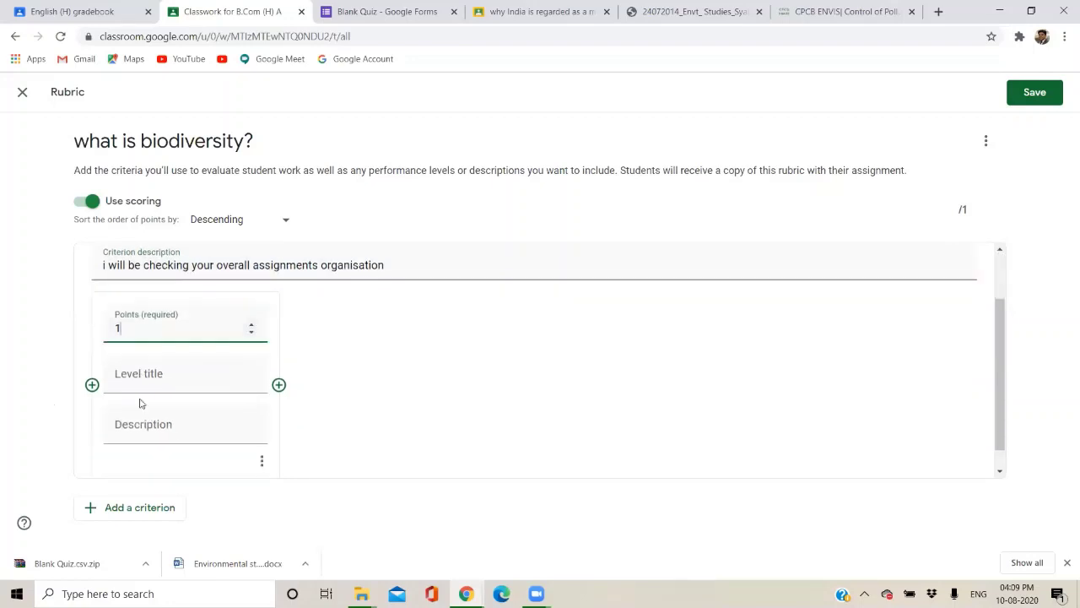
Make the first level 5 points, titled 'exceptional', described 'coherent and precise'.
drag(135, 328, 113, 329)
text(5)
click(154, 373)
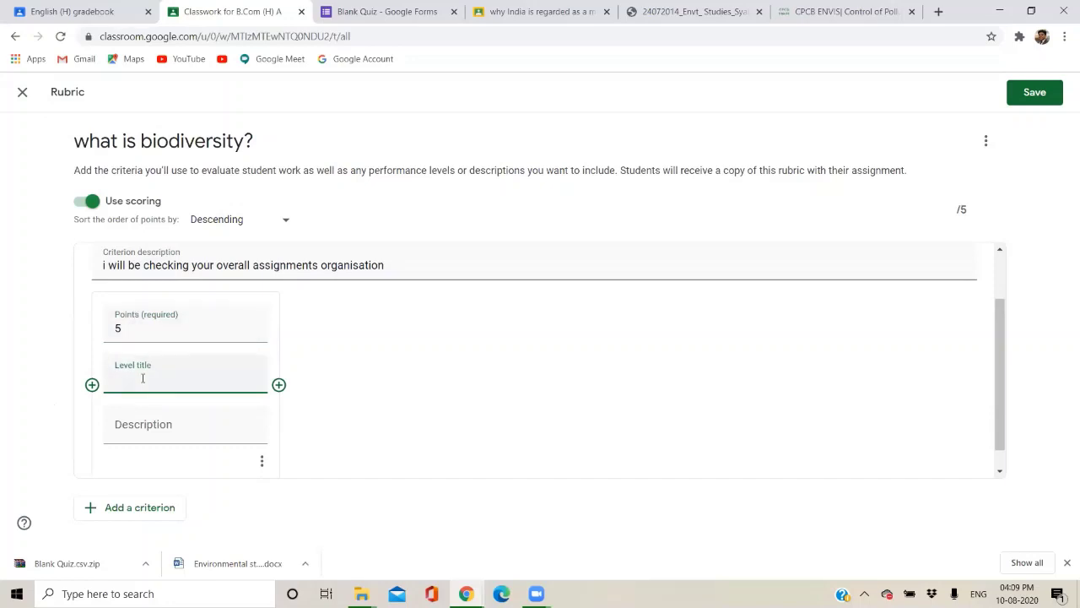
text(excepy)
text(ional)
key(BackSpace)
key(BackSpace)
key(BackSpace)
key(BackSpace)
key(BackSpace)
key(BackSpace)
text(tional)
click(158, 439)
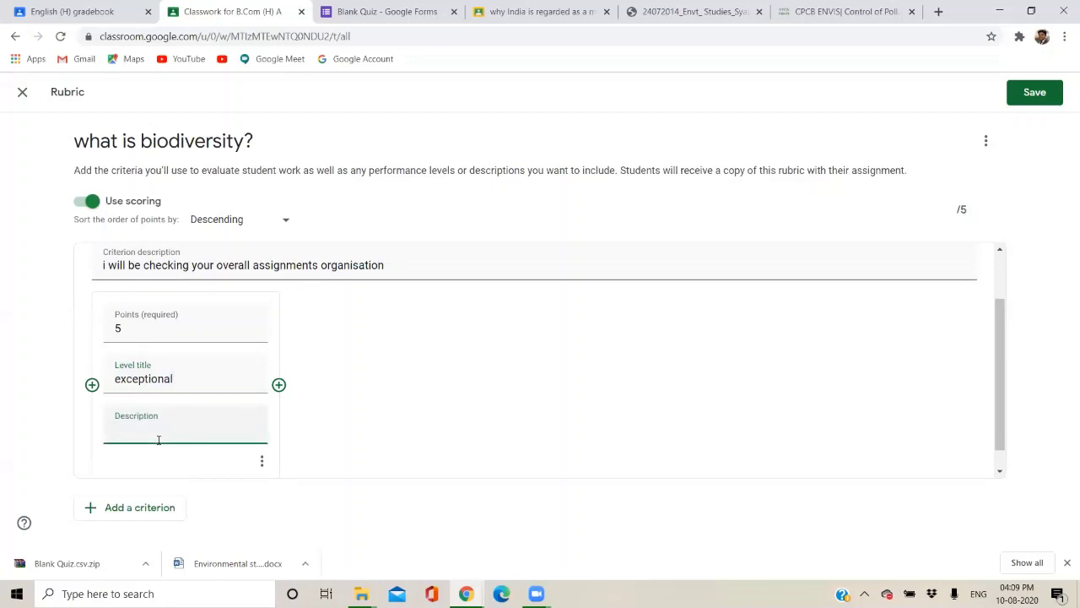
text(coh)
text(erent and)
text( pre)
text(sisi)
key(BackSpace)
key(BackSpace)
key(BackSpace)
key(BackSpace)
text(cise)
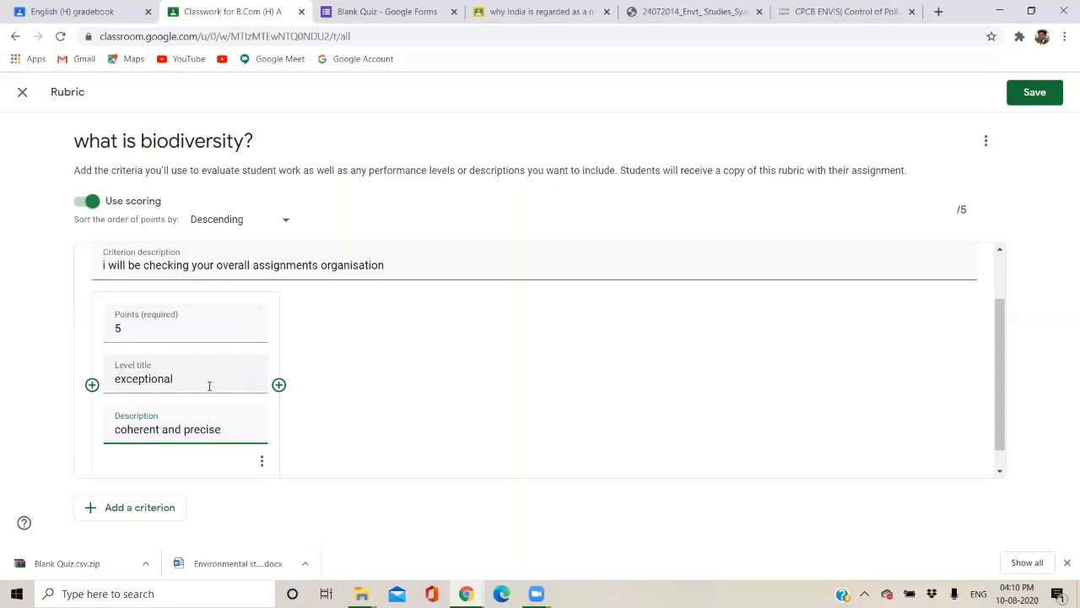
Add levels of 2 points 'moderating organise' and 1 point 'poorly organise'.
click(279, 385)
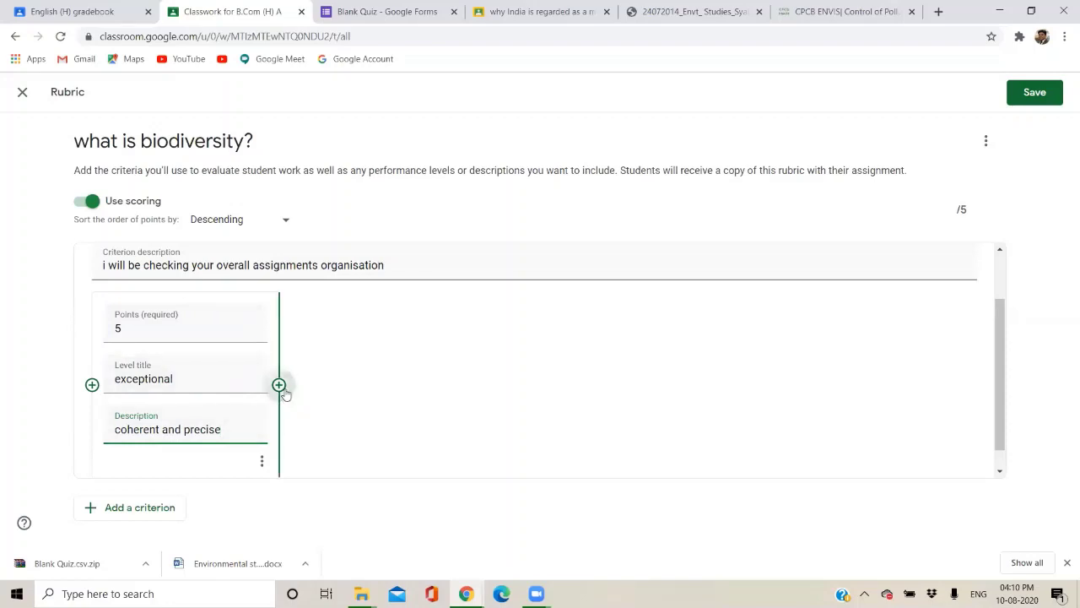
text(2)
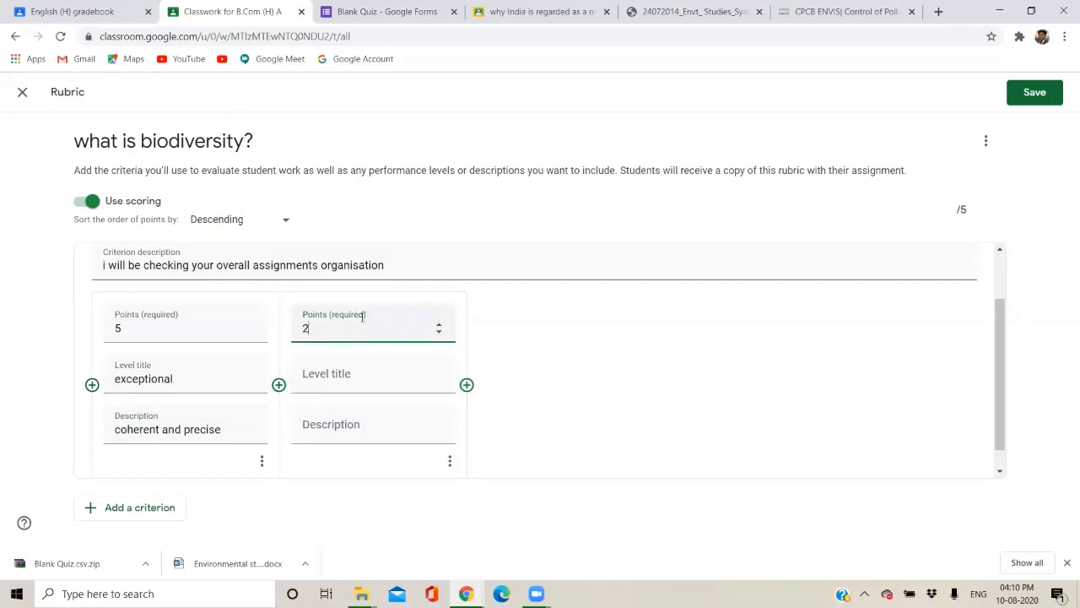
click(376, 370)
text(moderat)
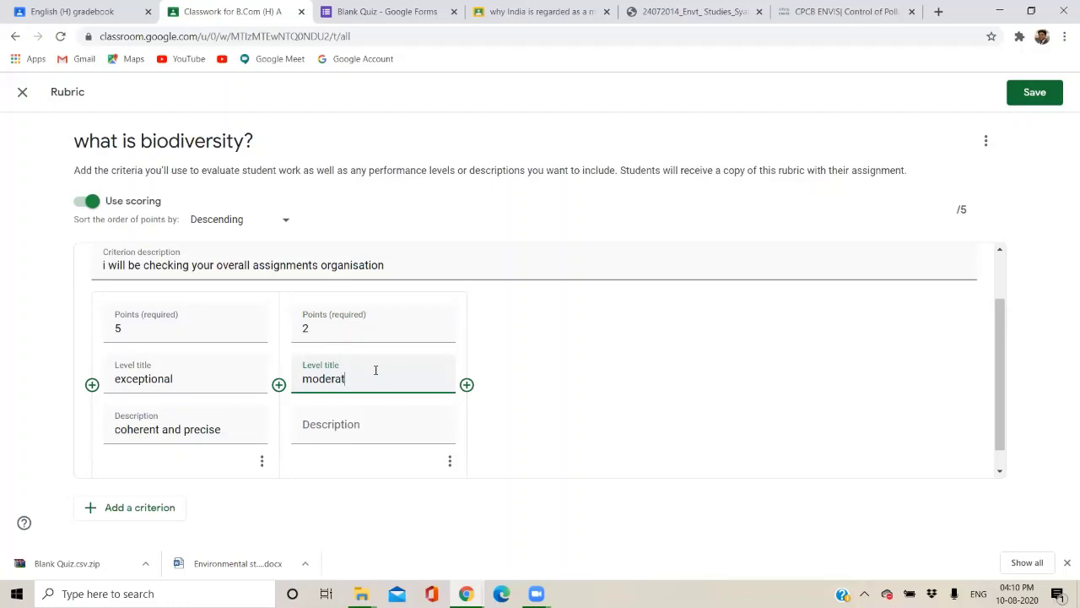
text(ing organise)
click(358, 431)
click(467, 385)
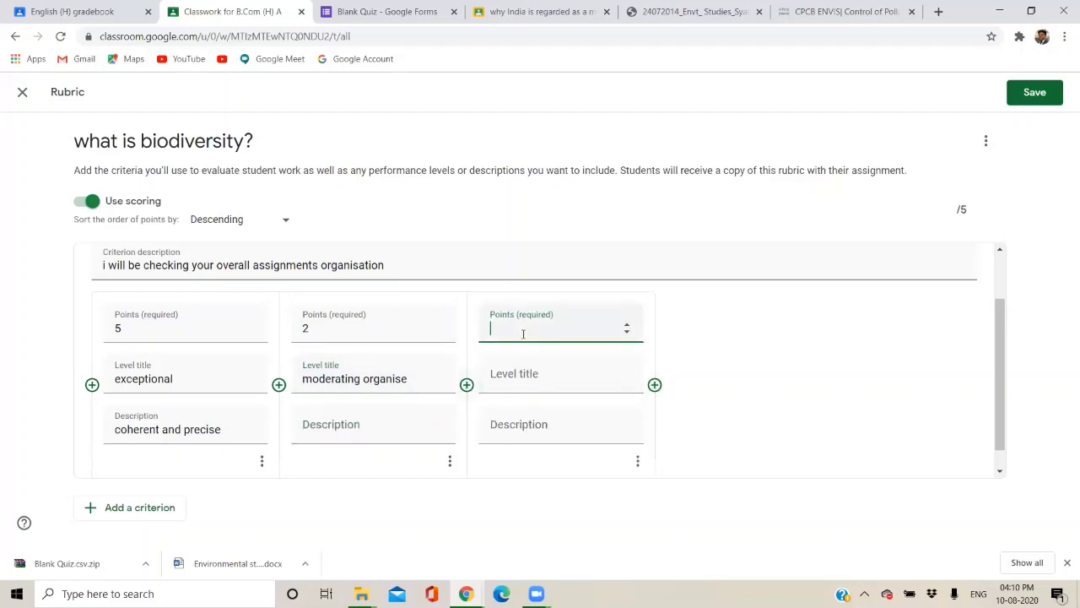
click(516, 378)
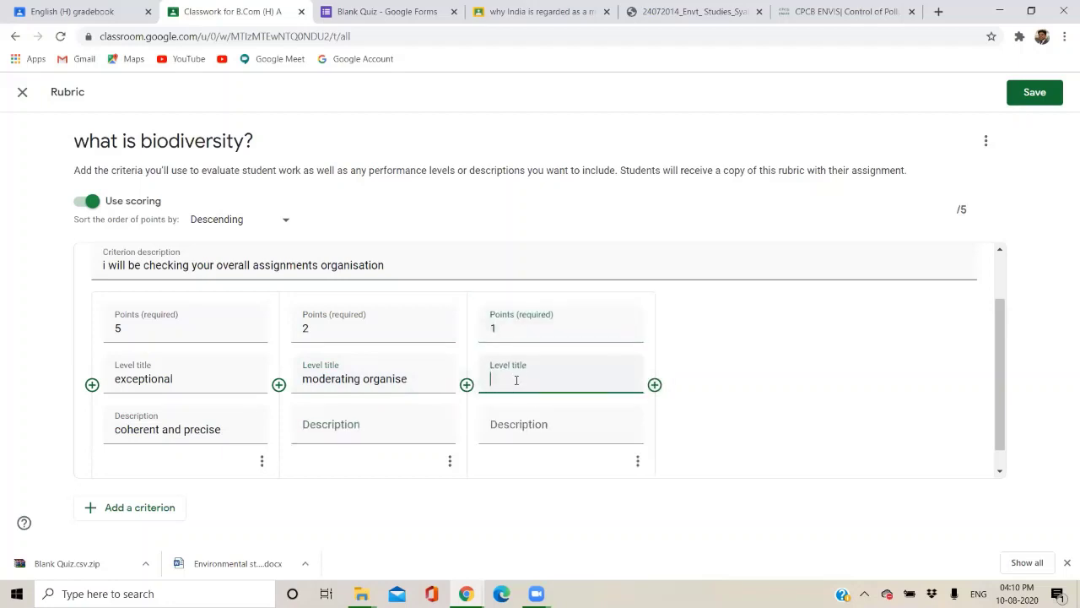
text(poo)
text(rly organiaw)
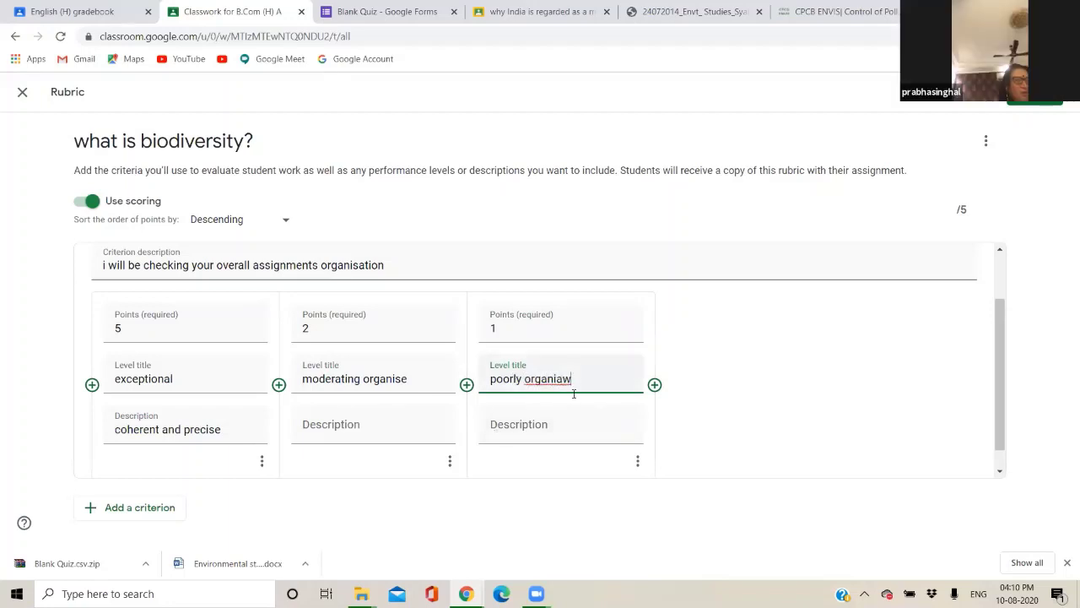
key(BackSpace)
key(BackSpace)
text(se)
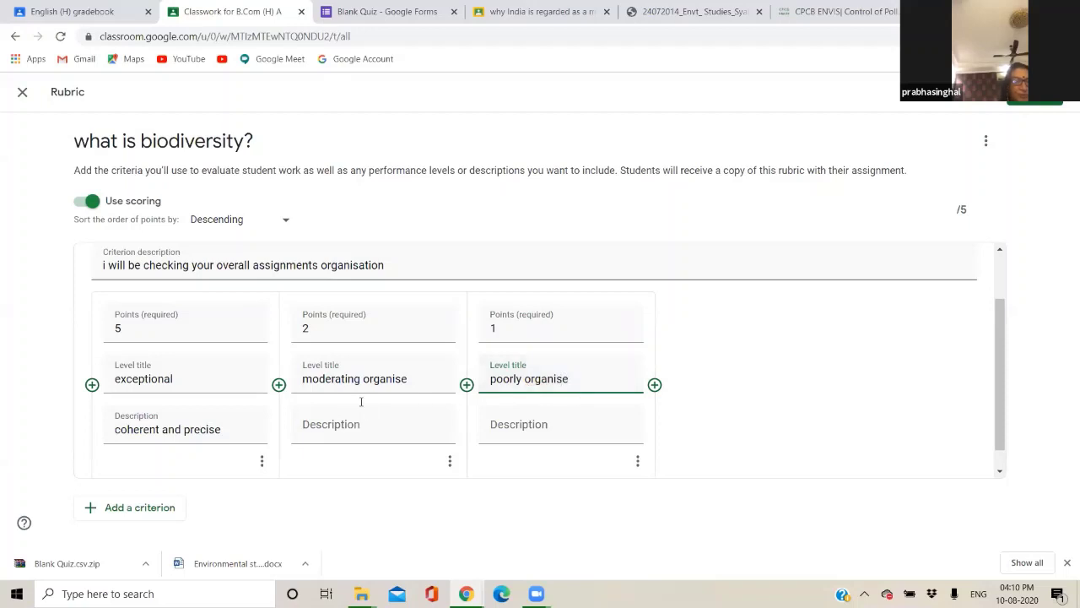
scroll(436, 379, down, 1)
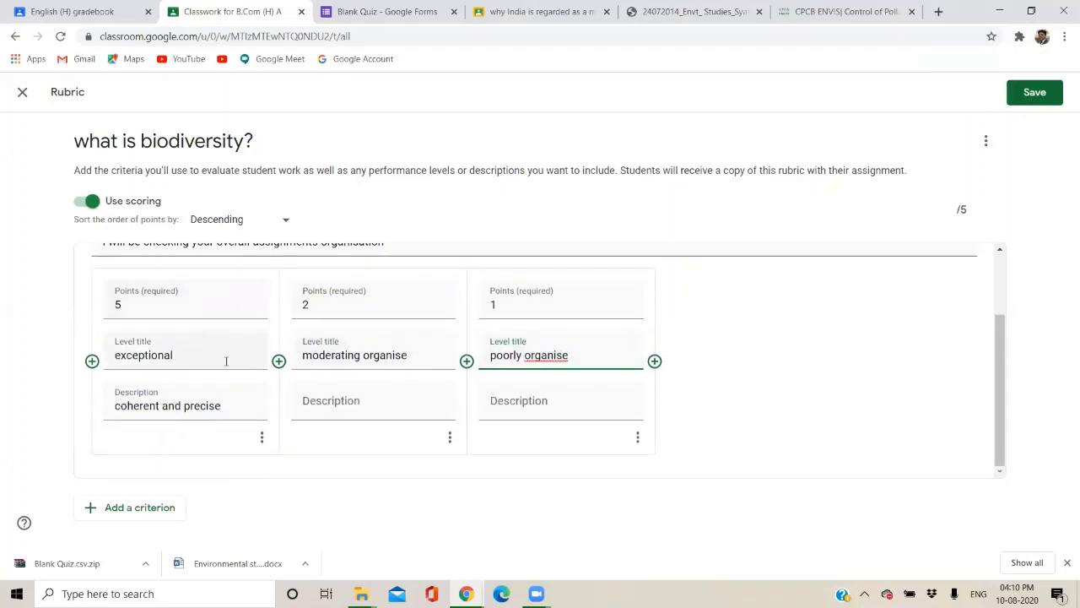
Add a second criterion titled 'vocab', clearing the text mistakenly entered in its description.
click(126, 508)
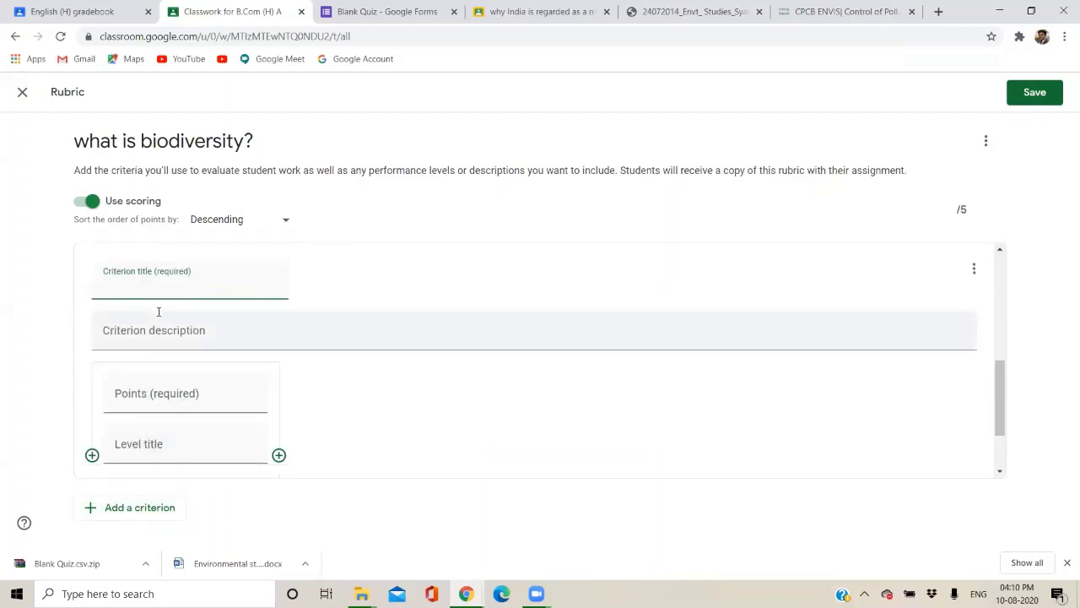
text(5)
click(144, 335)
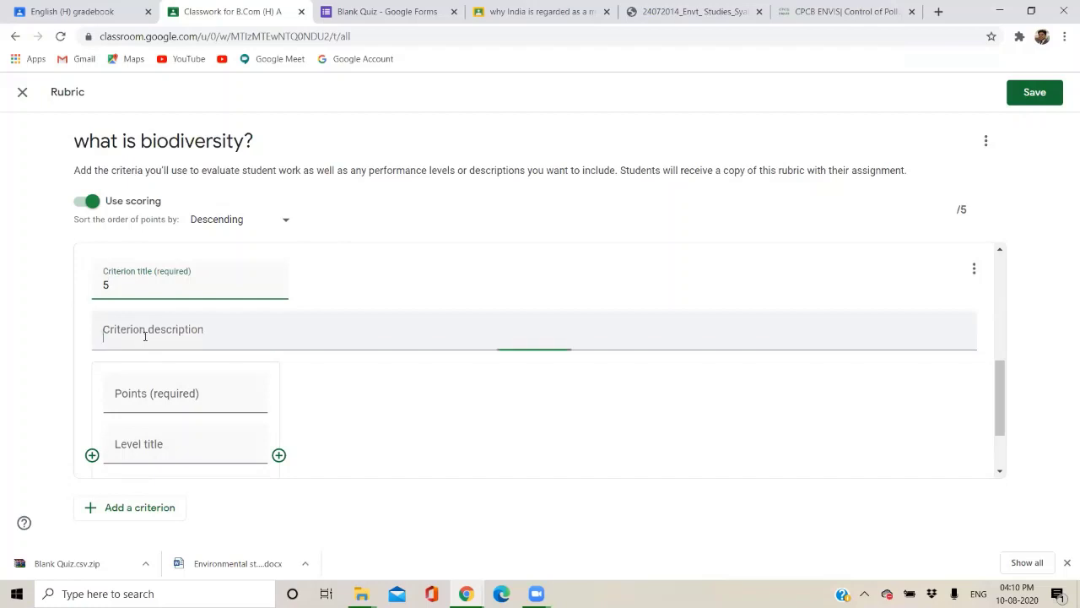
text(vocab)
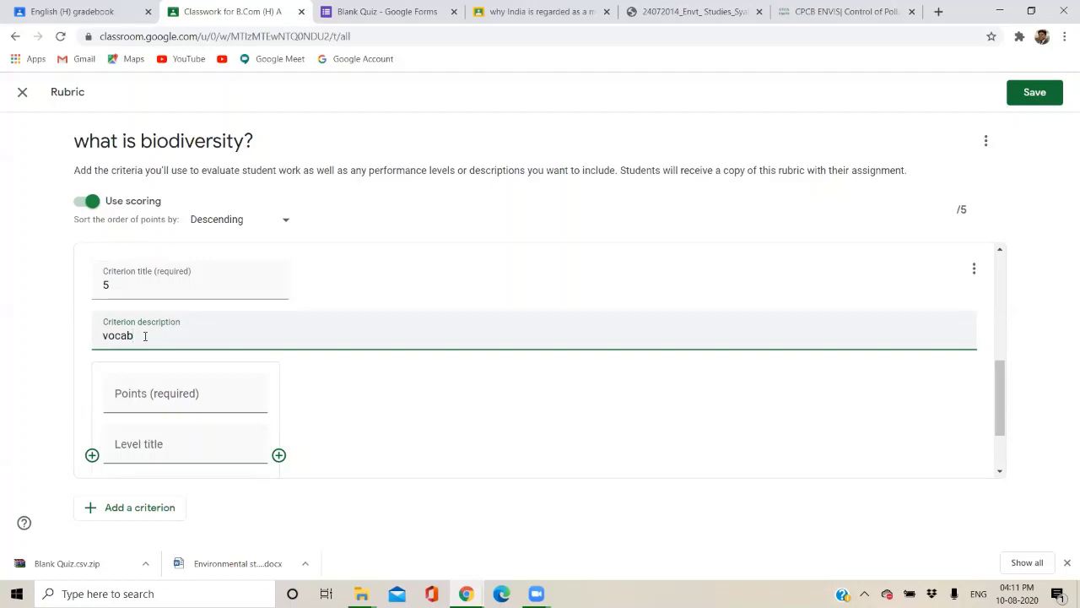
click(137, 388)
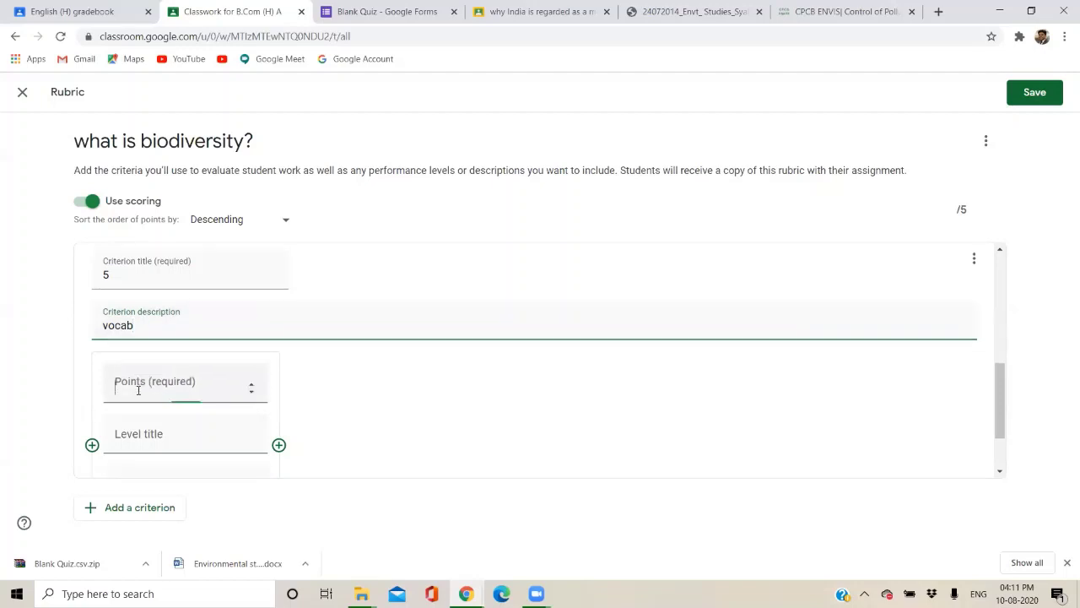
scroll(148, 338, down, 1)
drag(153, 265, 79, 267)
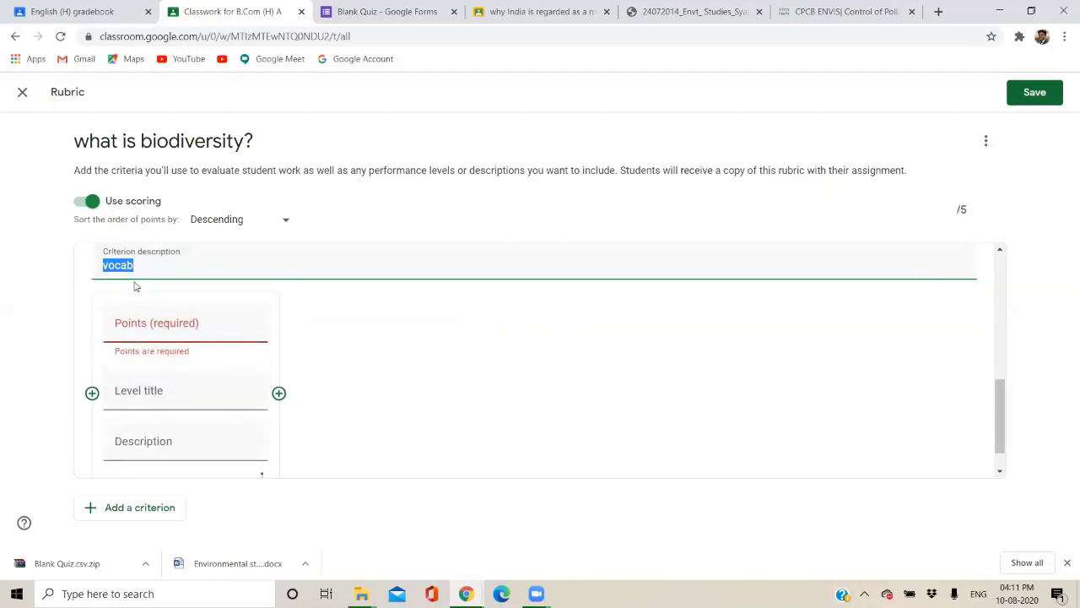
key(BackSpace)
scroll(135, 287, up, 1)
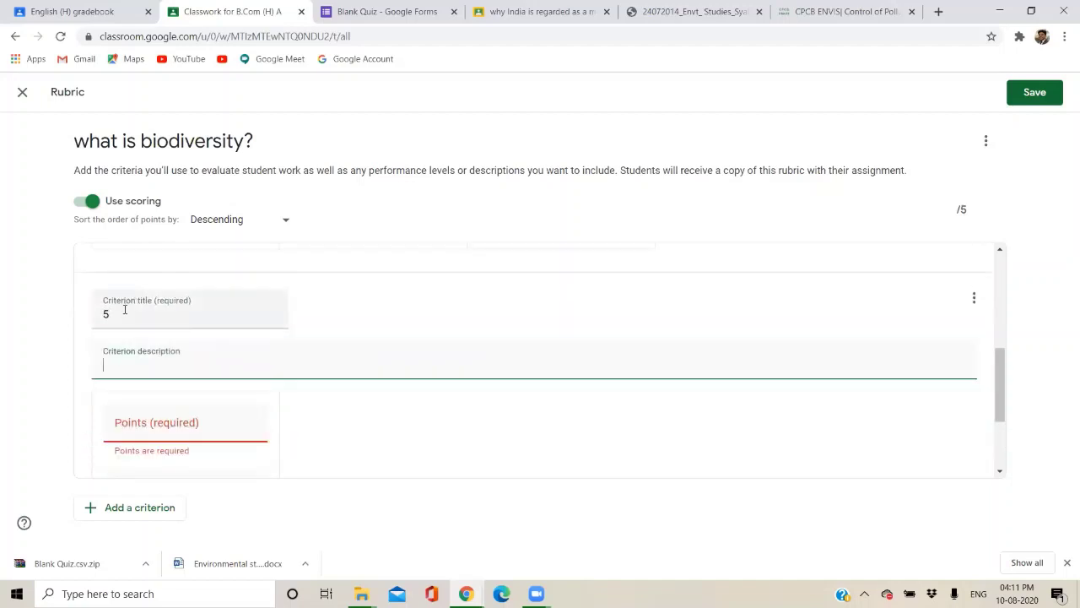
drag(126, 311, 68, 321)
text(v)
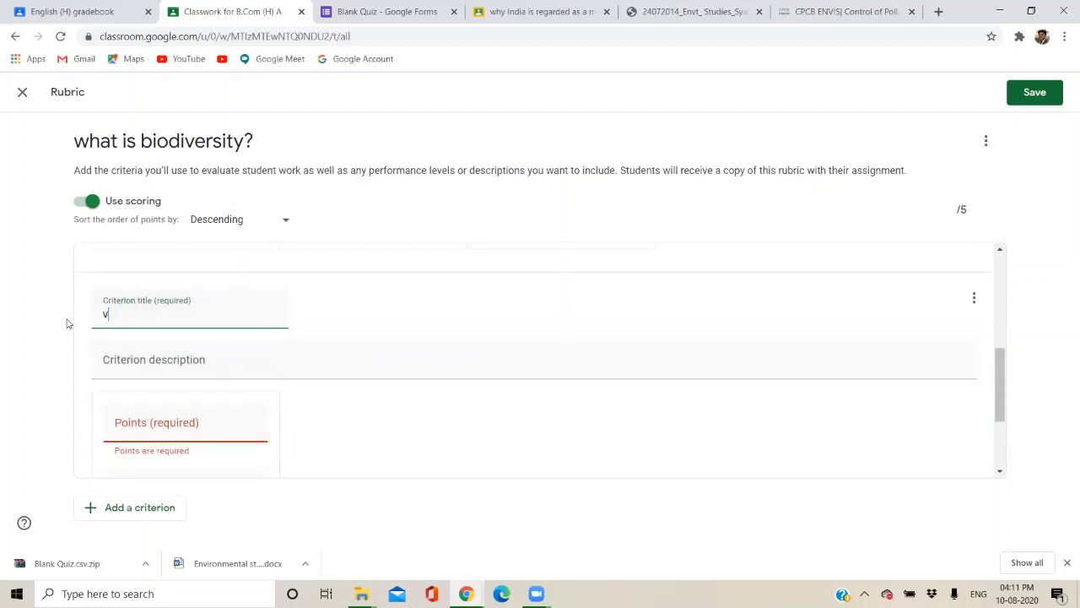
text(ocab)
click(118, 352)
Give the vocab criterion a first level worth 5 points titled 'good vocab'.
scroll(110, 357, down, 1)
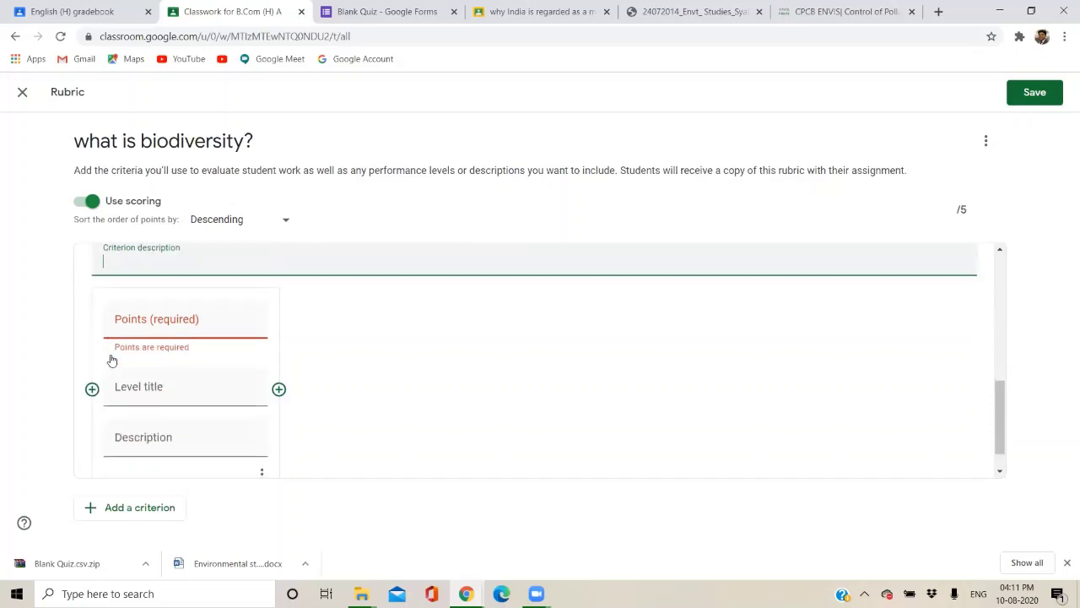
click(144, 328)
text(5)
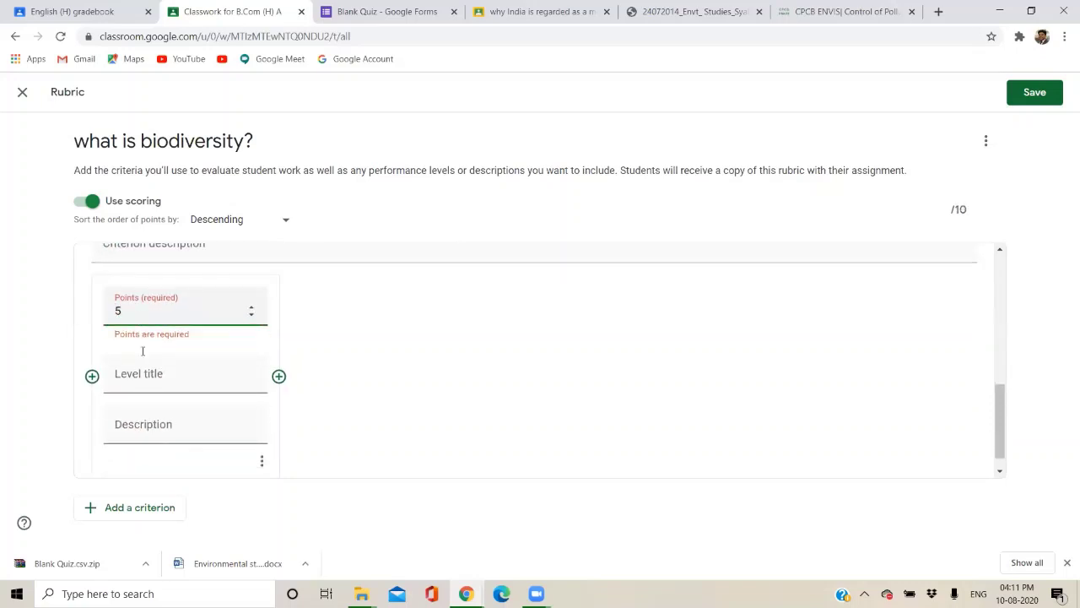
click(144, 372)
text(good vocab)
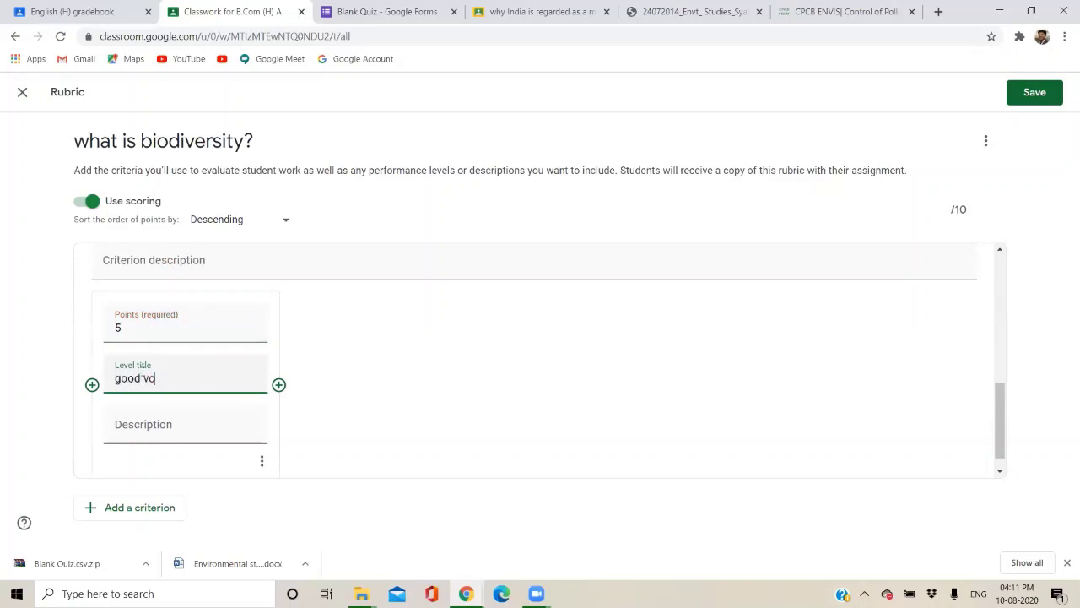
click(146, 431)
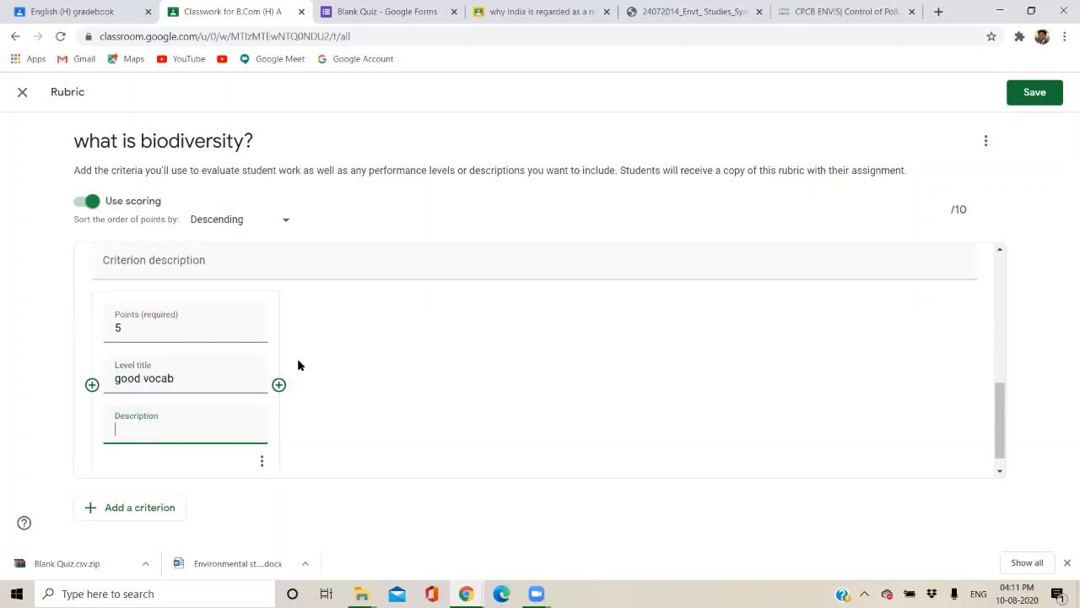
scroll(280, 388, up, 1)
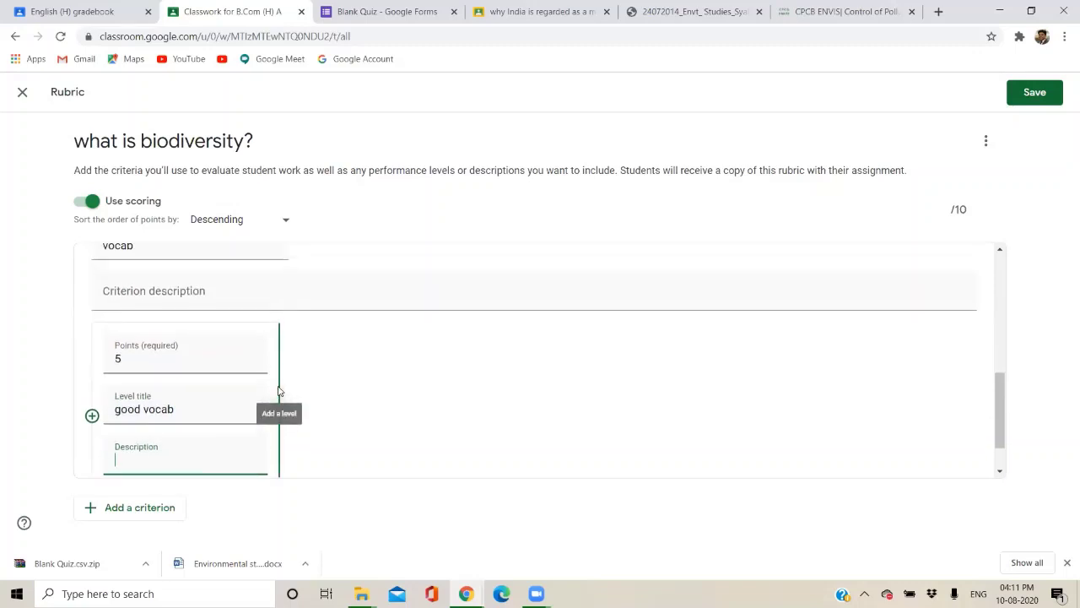
scroll(279, 388, down, 1)
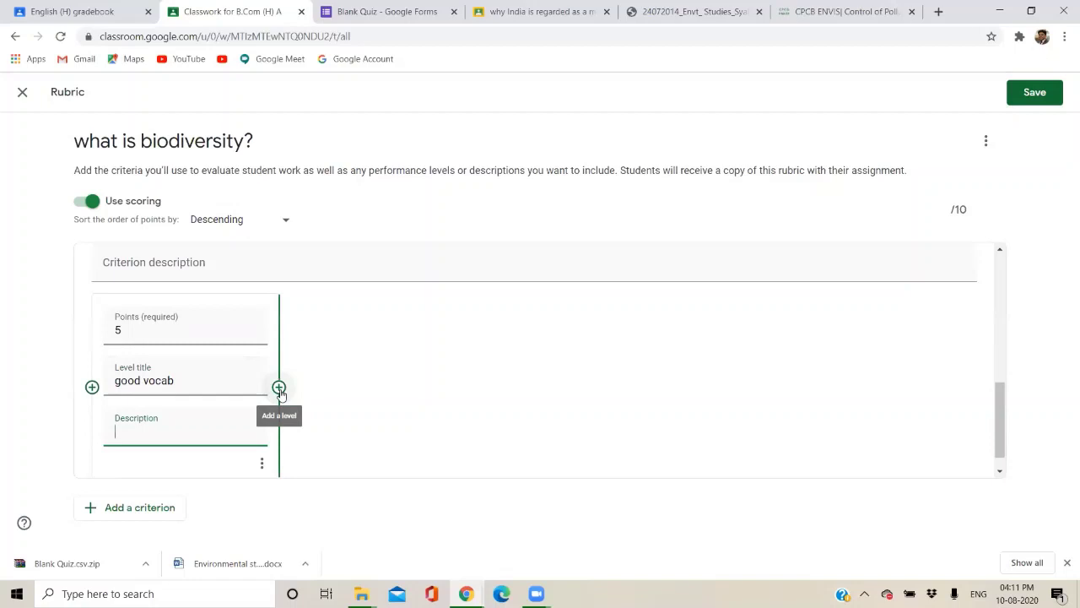
Add vocab levels of 3 points 'moderate' and 1 point 'poor'.
click(279, 388)
text(3)
click(337, 380)
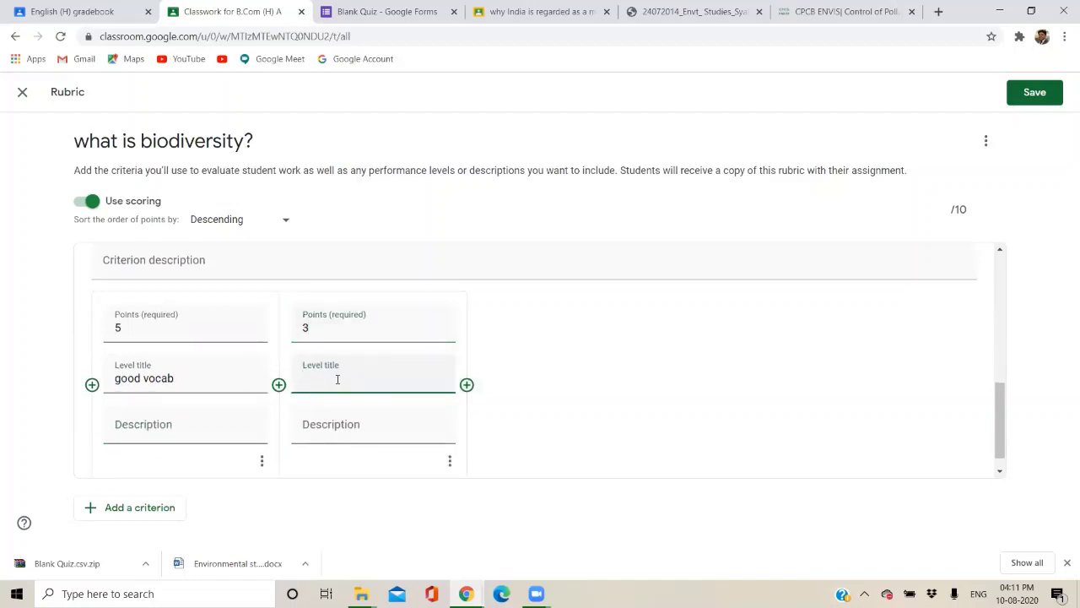
text(moderate)
click(410, 417)
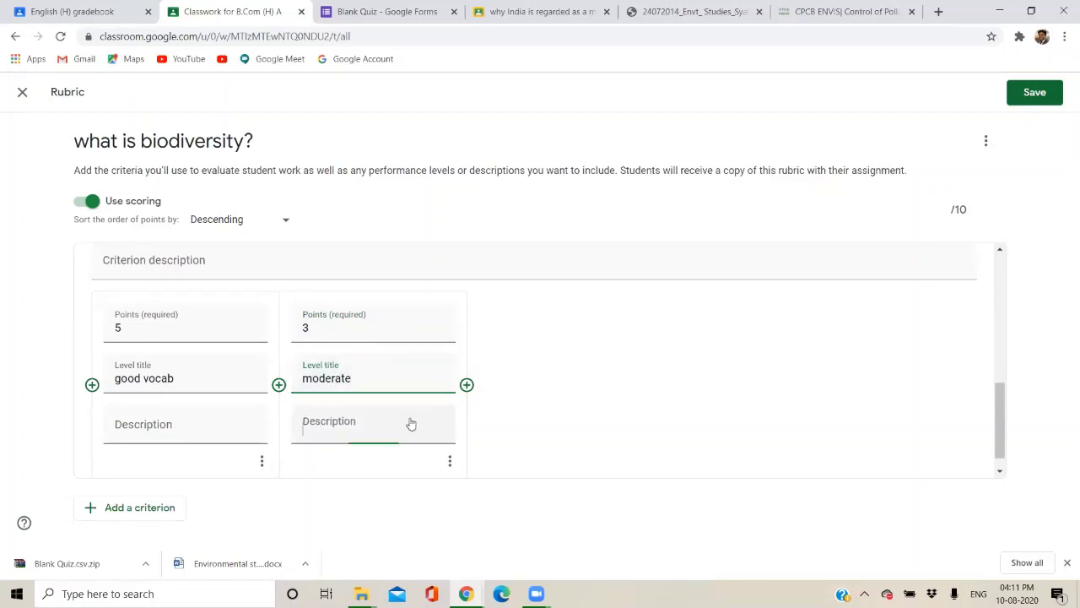
scroll(458, 355, up, 1)
scroll(458, 355, down, 1)
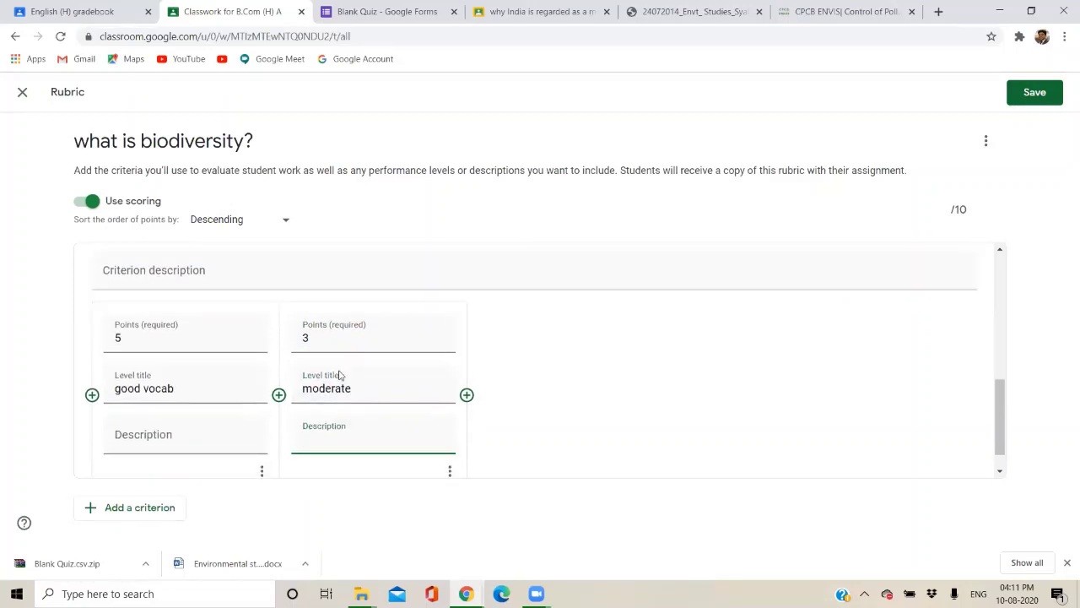
click(159, 434)
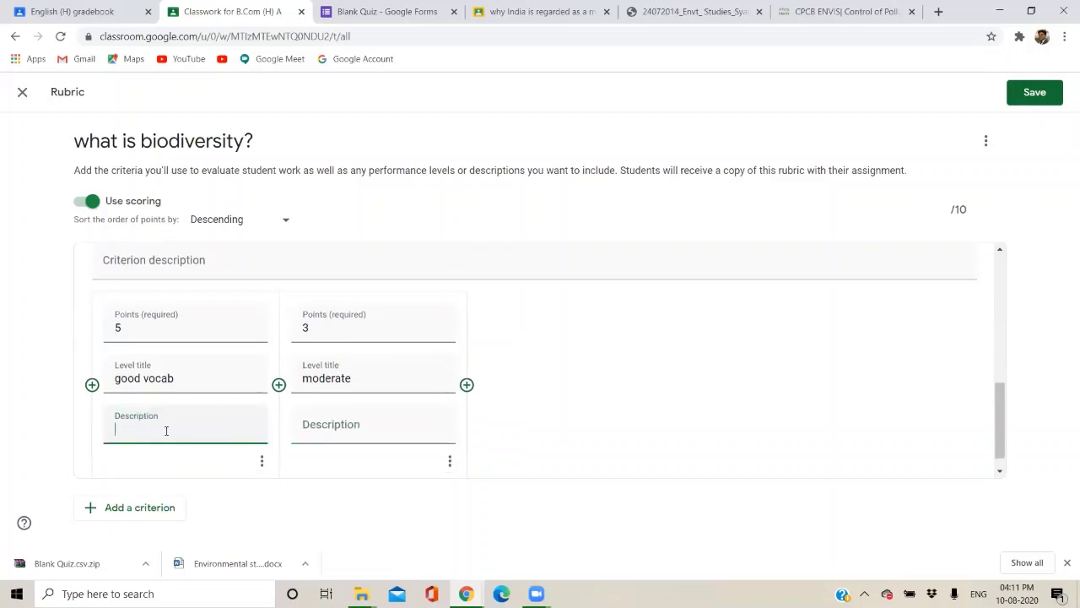
click(409, 419)
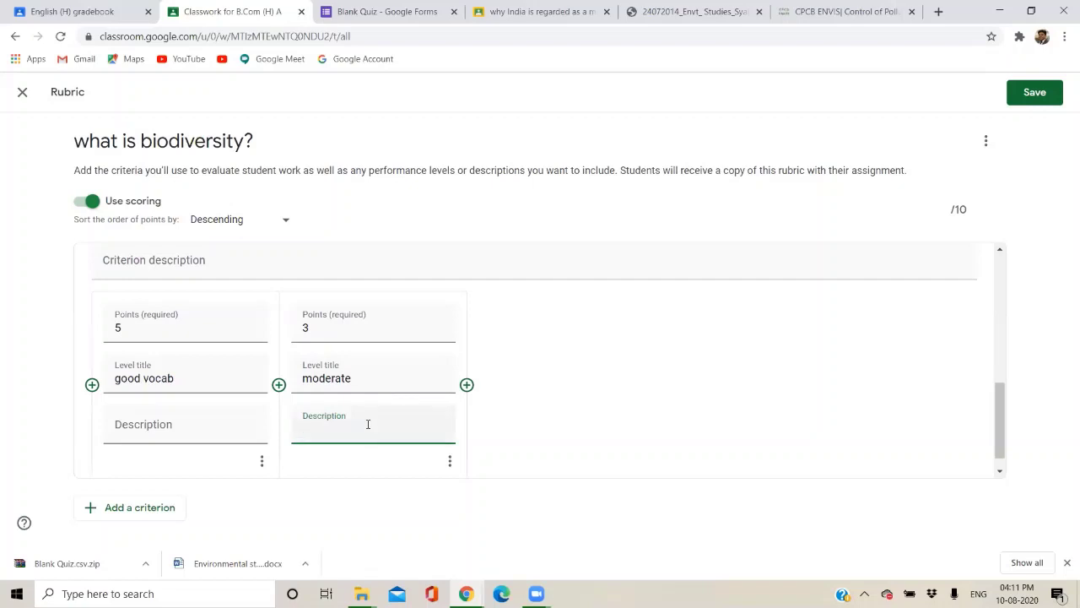
click(466, 384)
text(1)
click(521, 383)
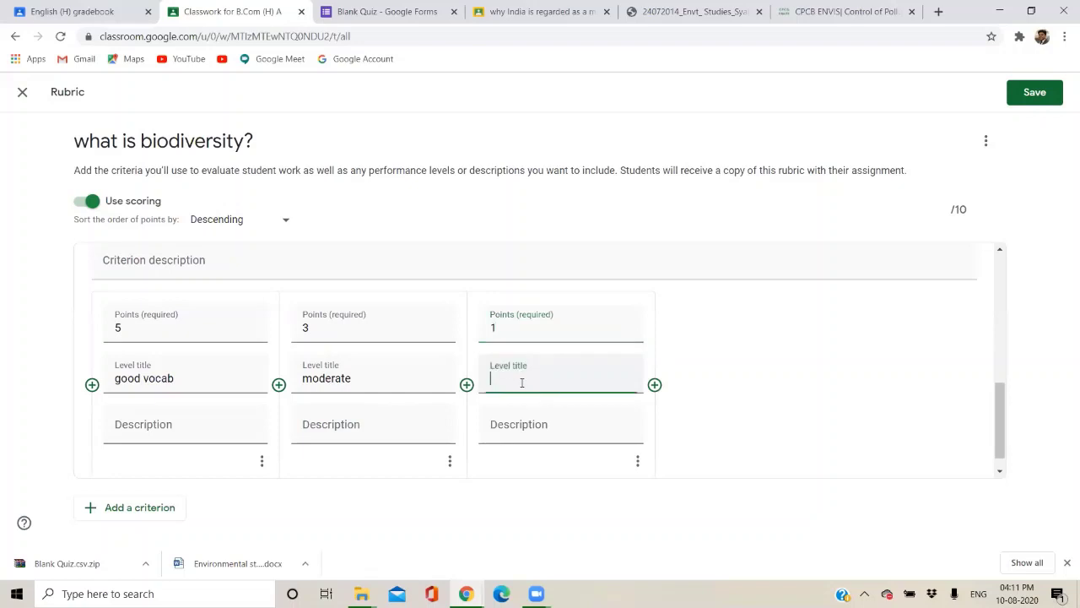
text(pooe)
key(BackSpace)
click(513, 430)
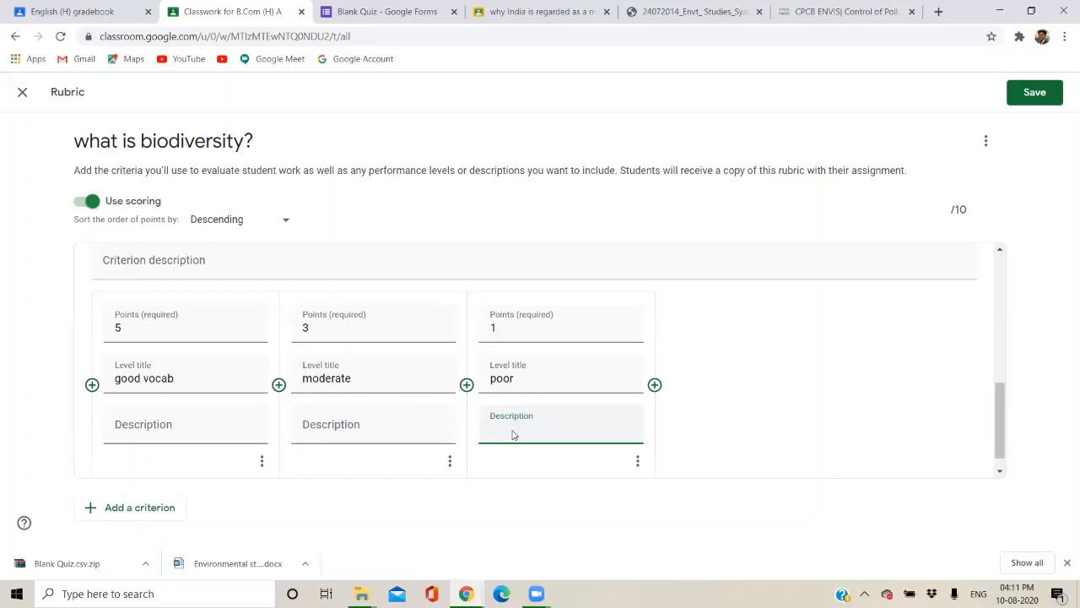
Add a third, blank criterion to the rubric.
click(132, 517)
scroll(170, 375, up, 2)
scroll(171, 376, up, 3)
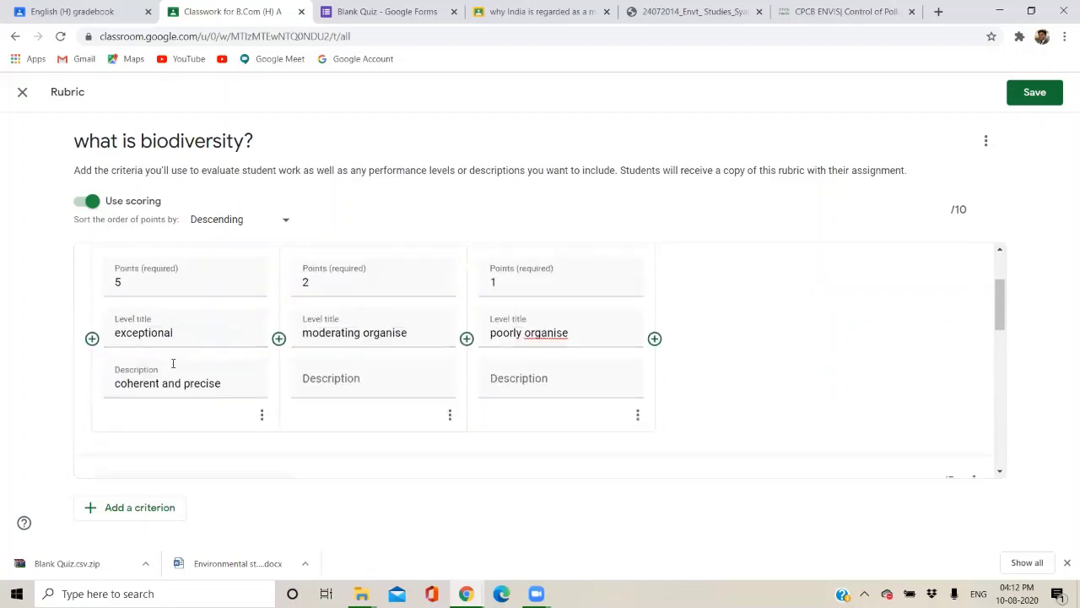
scroll(172, 368, down, 6)
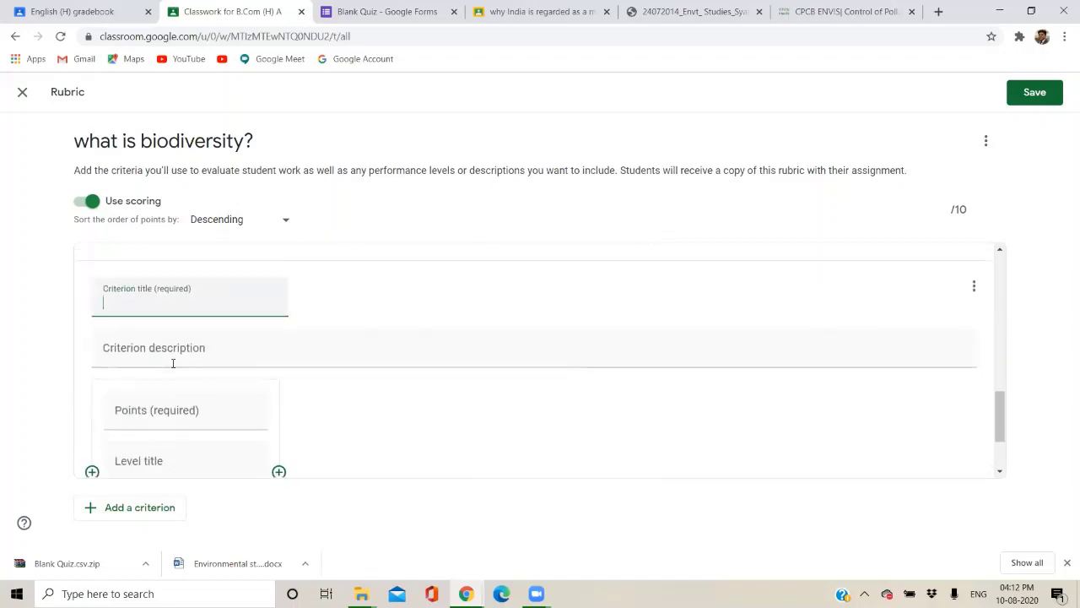
Title the third criterion 'plagarism' and give its first level 5 points.
text(5)
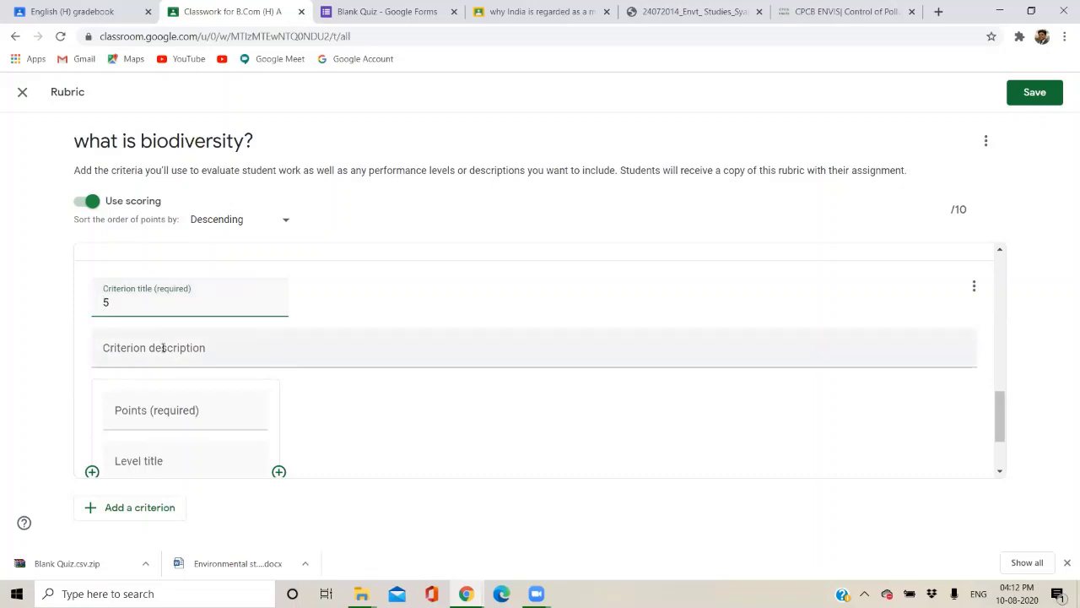
click(163, 347)
drag(145, 312, 87, 309)
click(162, 408)
scroll(162, 408, down, 1)
text(5)
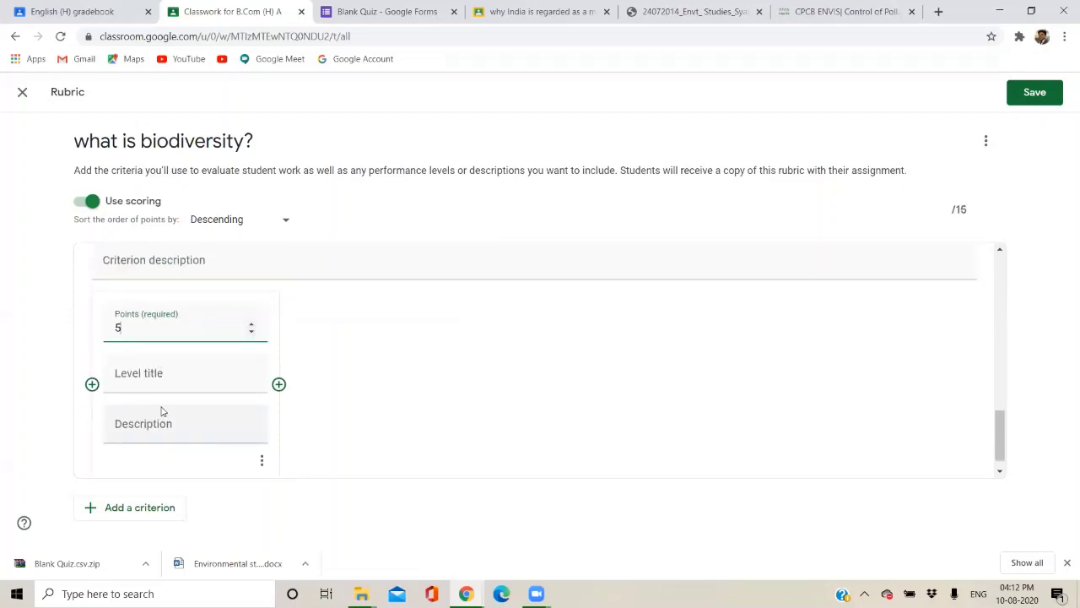
scroll(163, 411, up, 2)
drag(118, 340, 73, 346)
text(plag)
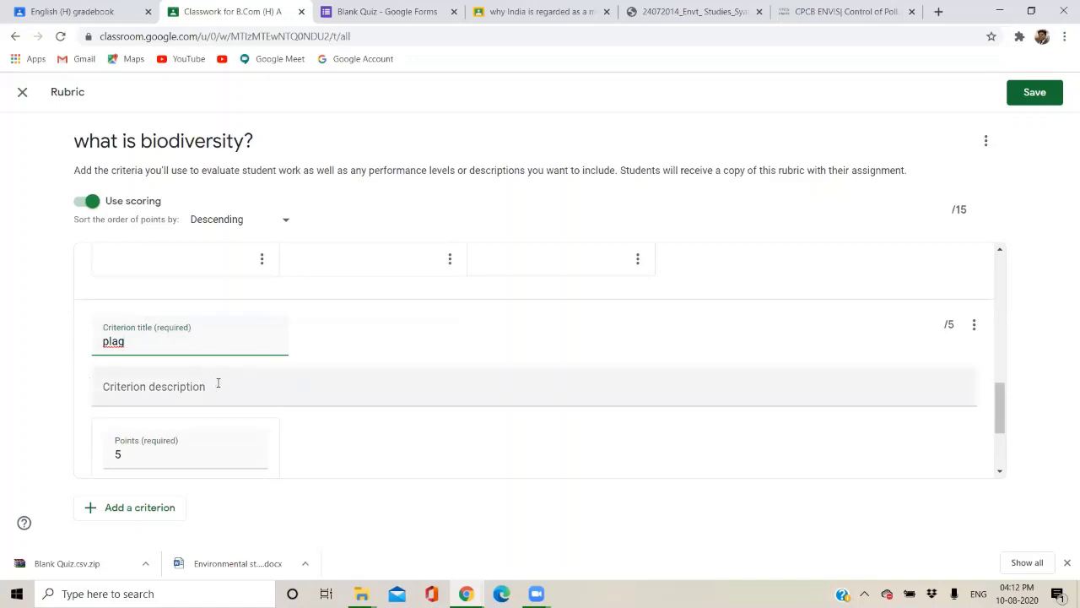
key(BackSpace)
text(garism)
scroll(228, 396, down, 2)
Name the first level 'exceptional work' and add a 3-point level 'repetitive work'.
click(195, 393)
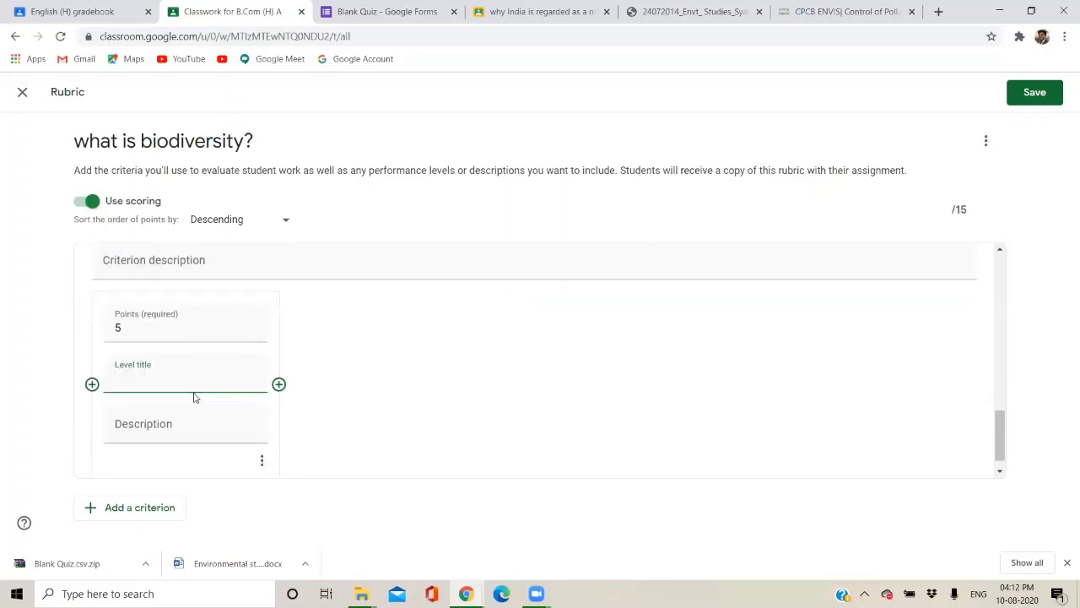
text(exceptional work)
click(207, 423)
click(278, 384)
text(3)
click(321, 378)
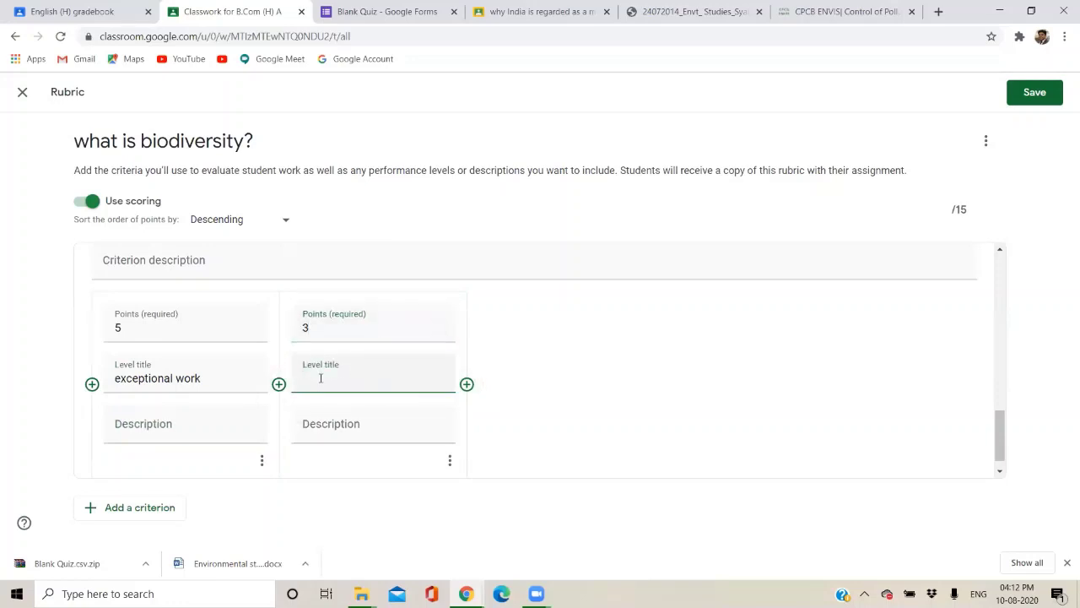
text(repetative work)
right_click(320, 379)
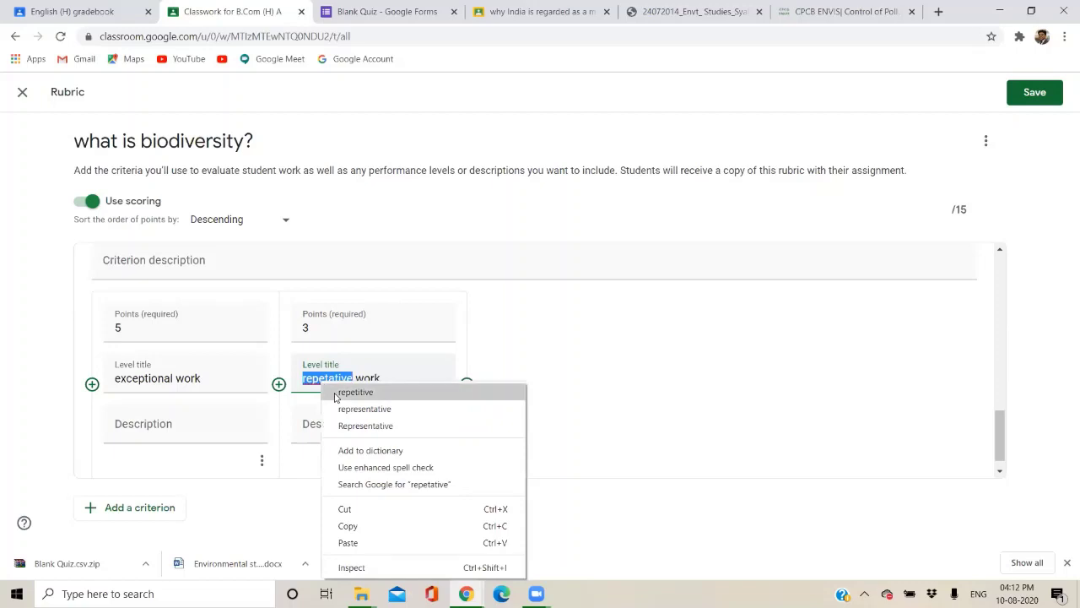
click(336, 393)
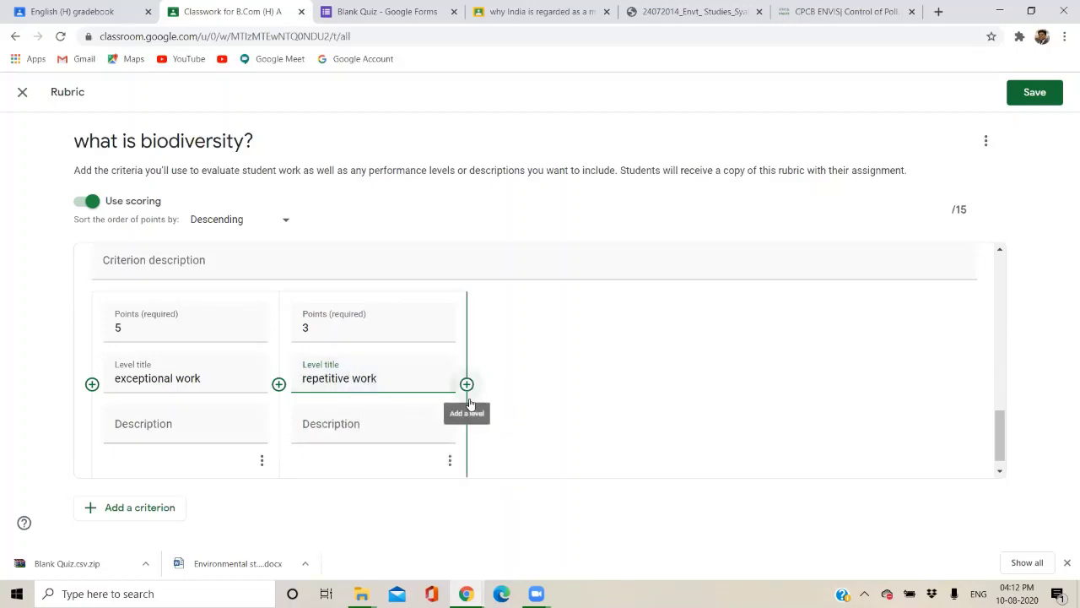
Add a 0-point level titled 'poor', described as 'fully plagarised'.
click(467, 385)
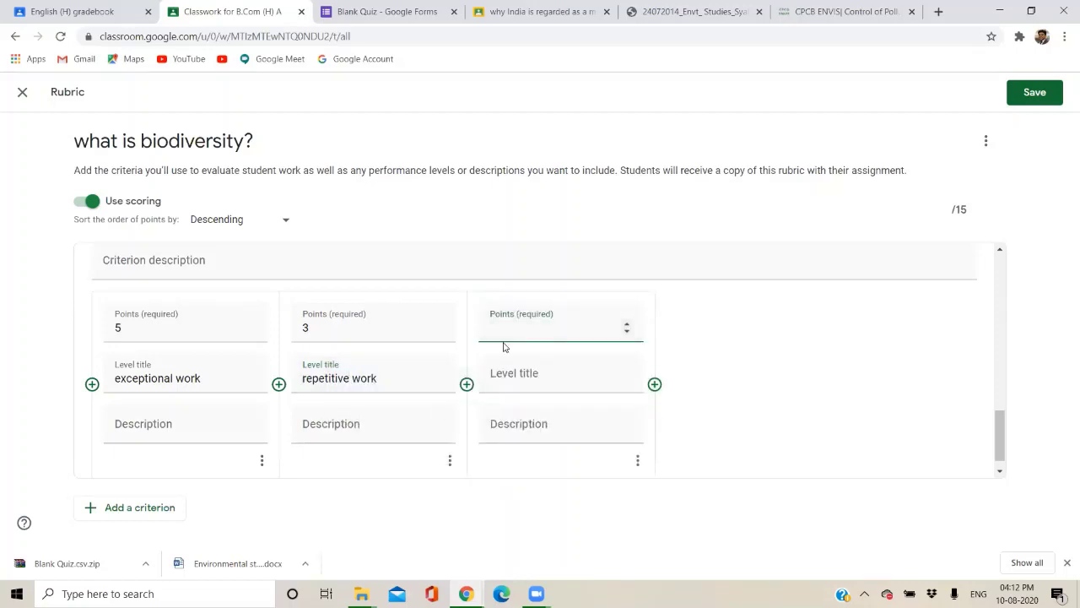
text(0)
click(503, 378)
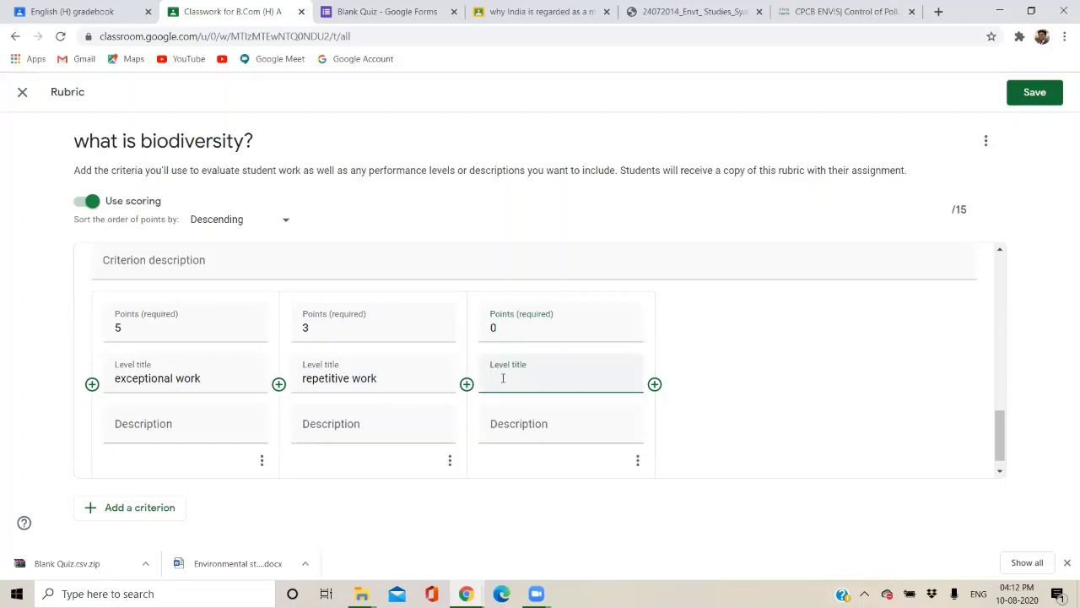
text(poor)
click(503, 424)
text(funly plagaris)
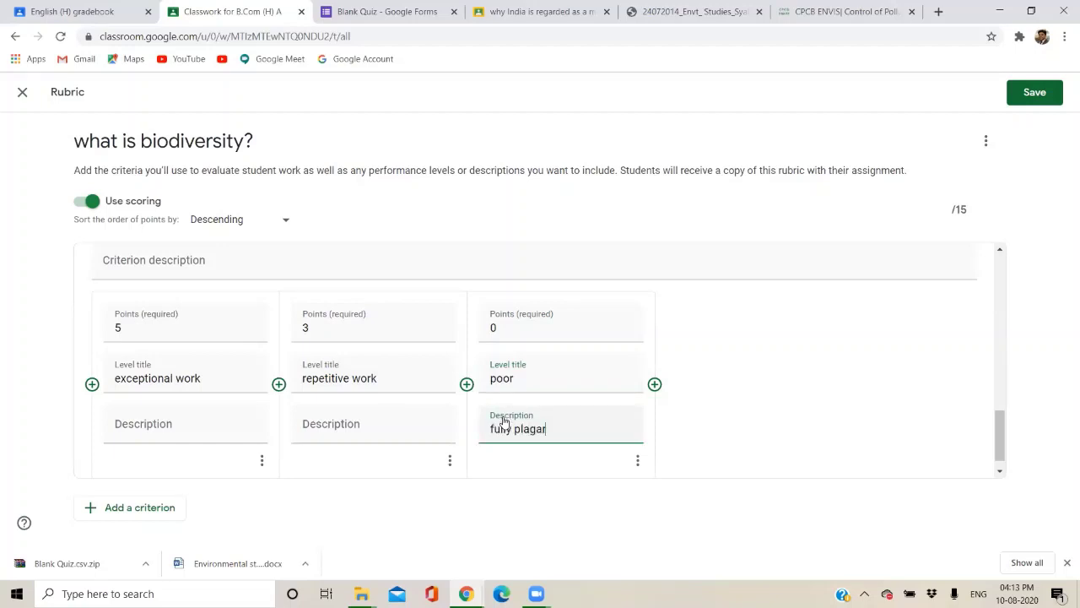
text(ed)
scroll(504, 421, down, 1)
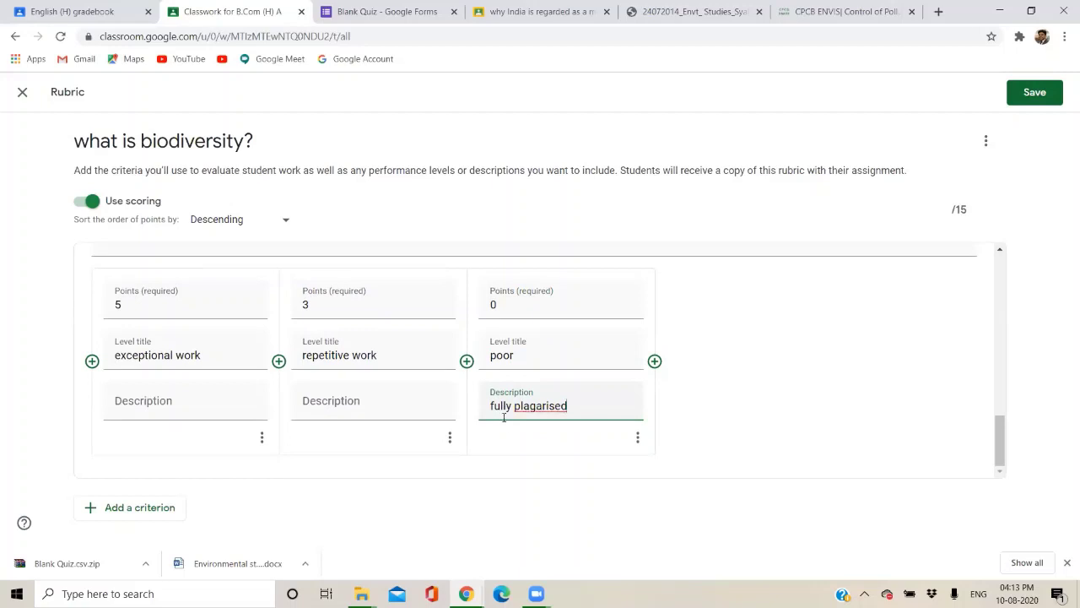
Save the 15-point rubric, assign 'what is biodiversity?', and switch to the student's incognito window.
click(1020, 99)
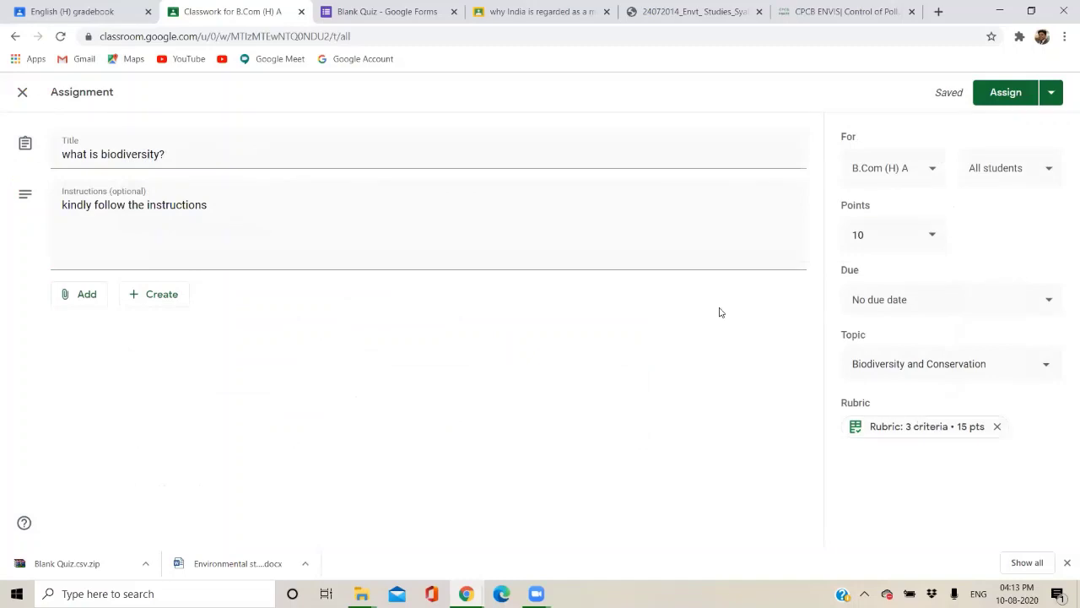
click(993, 103)
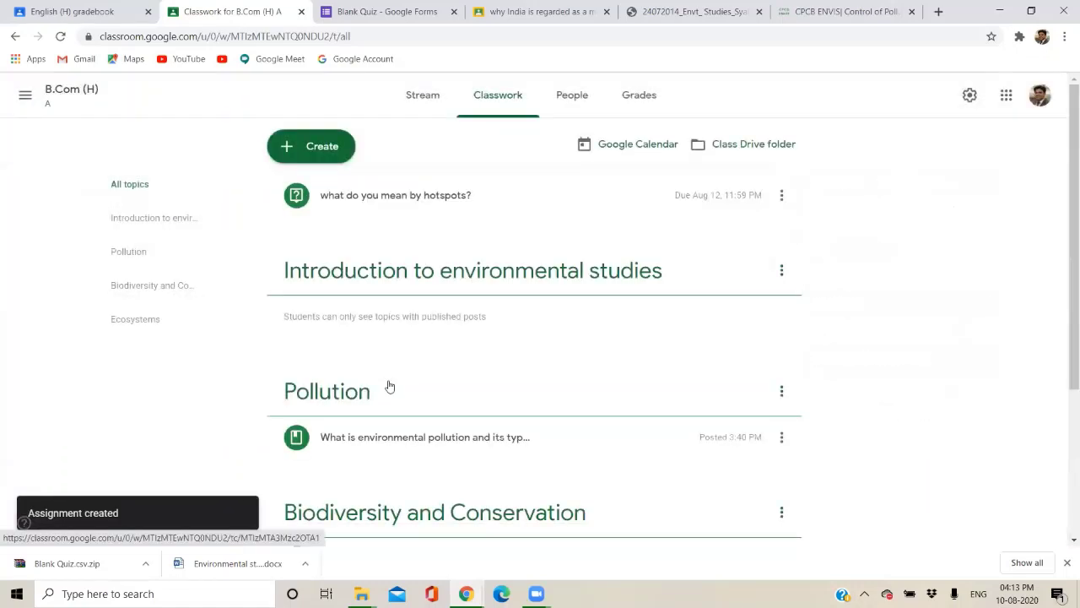
mouse_move(466, 593)
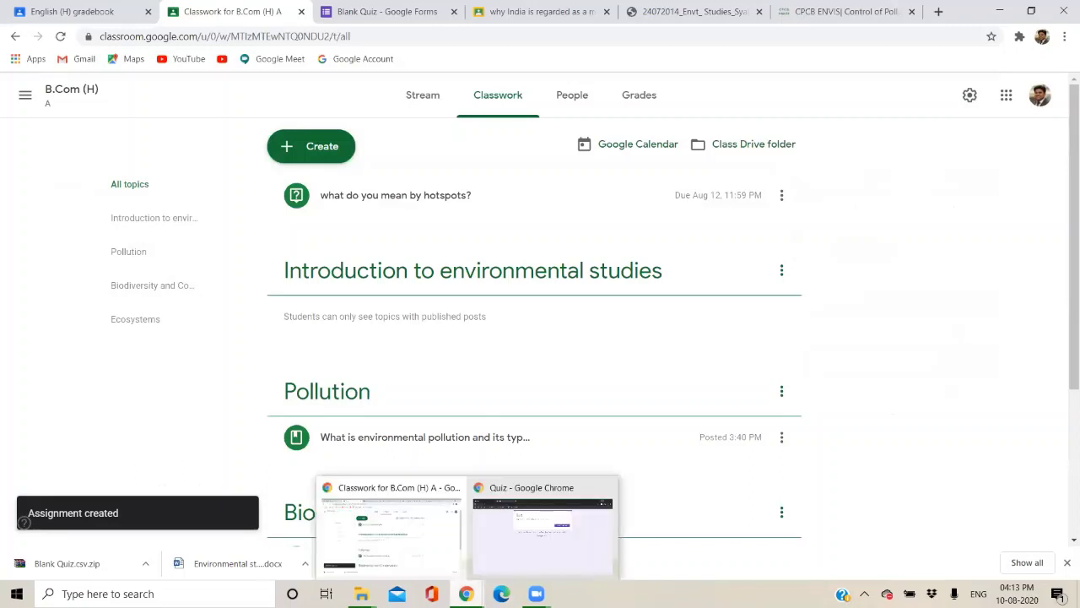
click(520, 540)
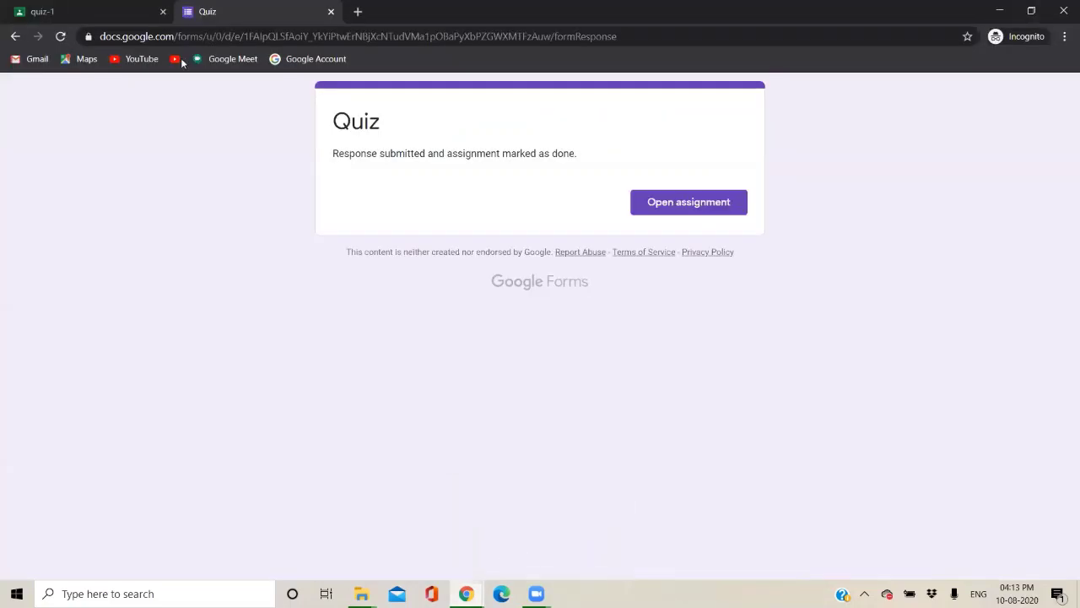
As the student, open B.Com (H) from Classes and view the 'what is biodiversity?' assignment.
click(41, 8)
click(25, 96)
click(53, 103)
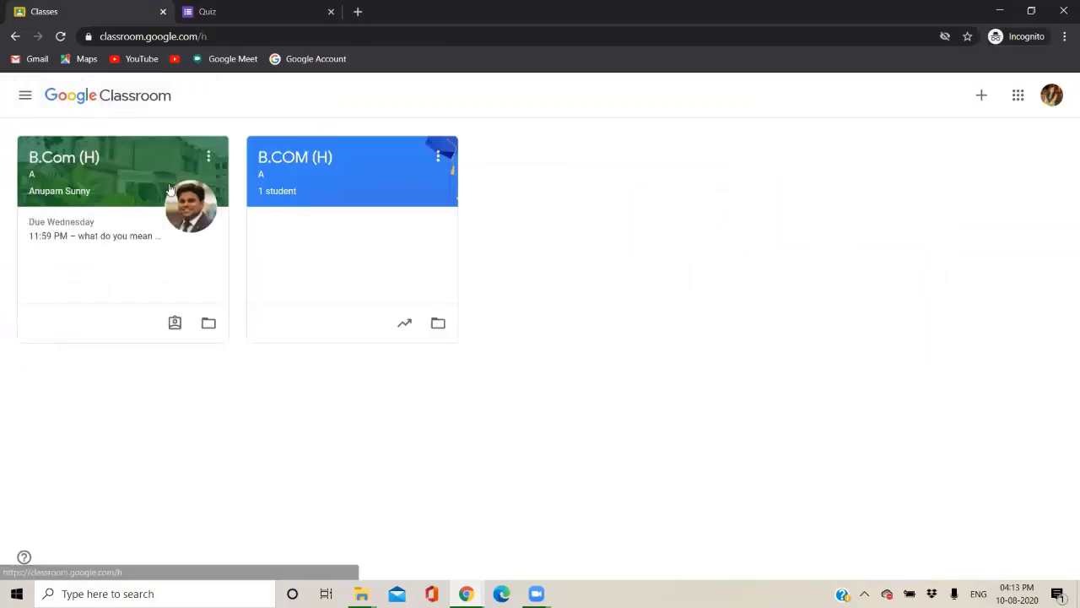
click(96, 158)
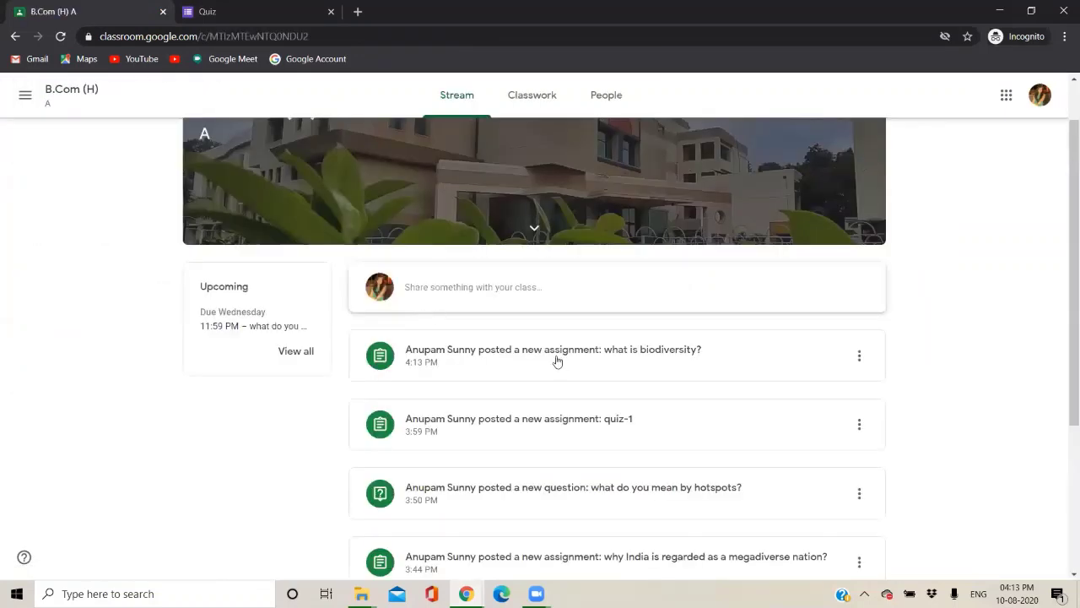
click(607, 366)
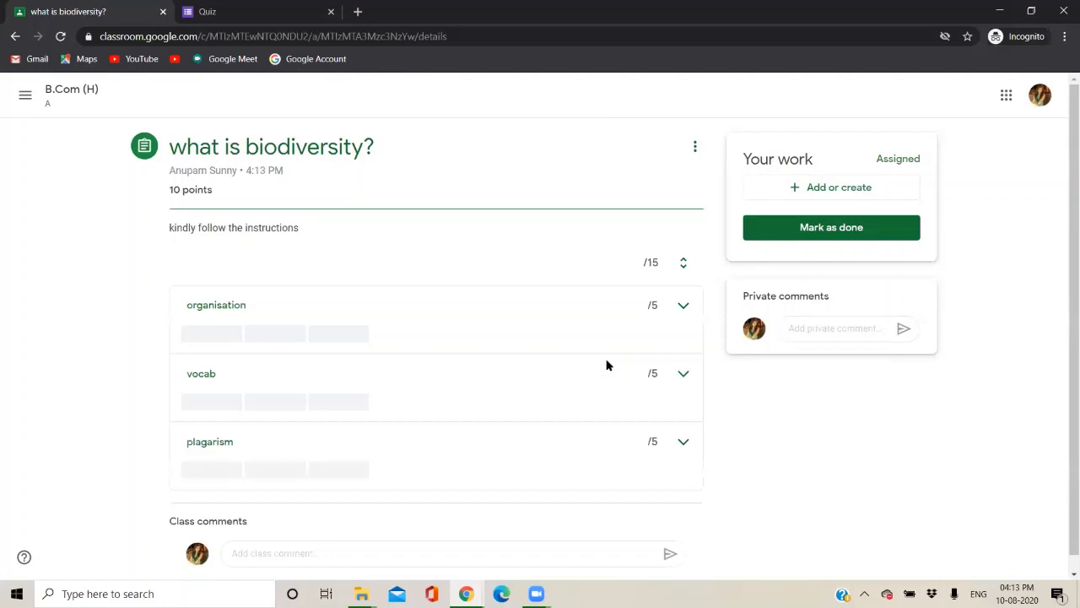
scroll(607, 365, down, 1)
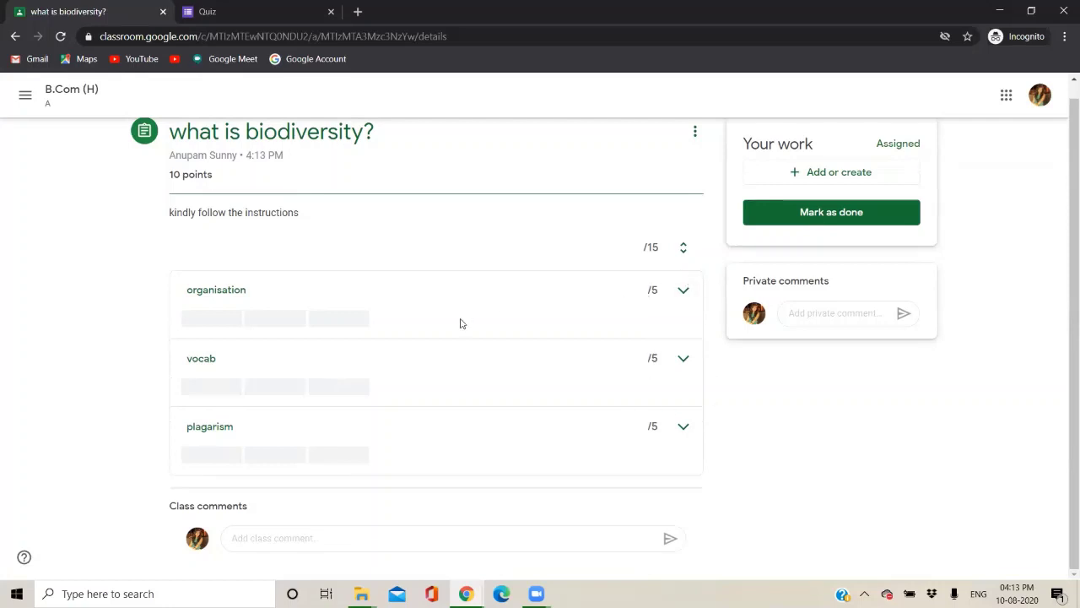
Expand the organisation, vocab and plagarism rubric criteria to show their rating levels.
click(243, 300)
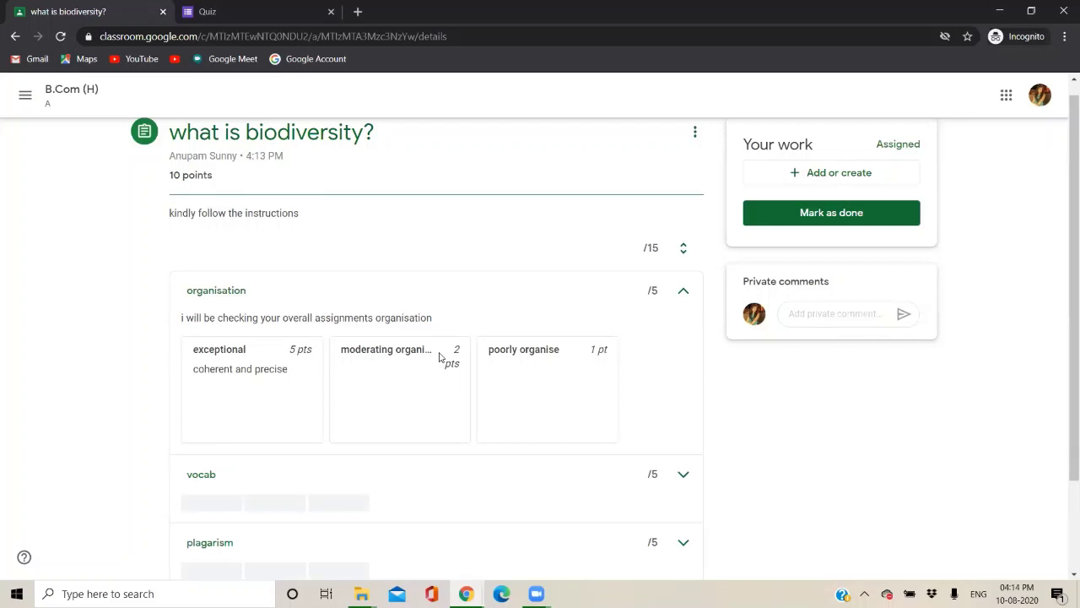
scroll(512, 360, down, 1)
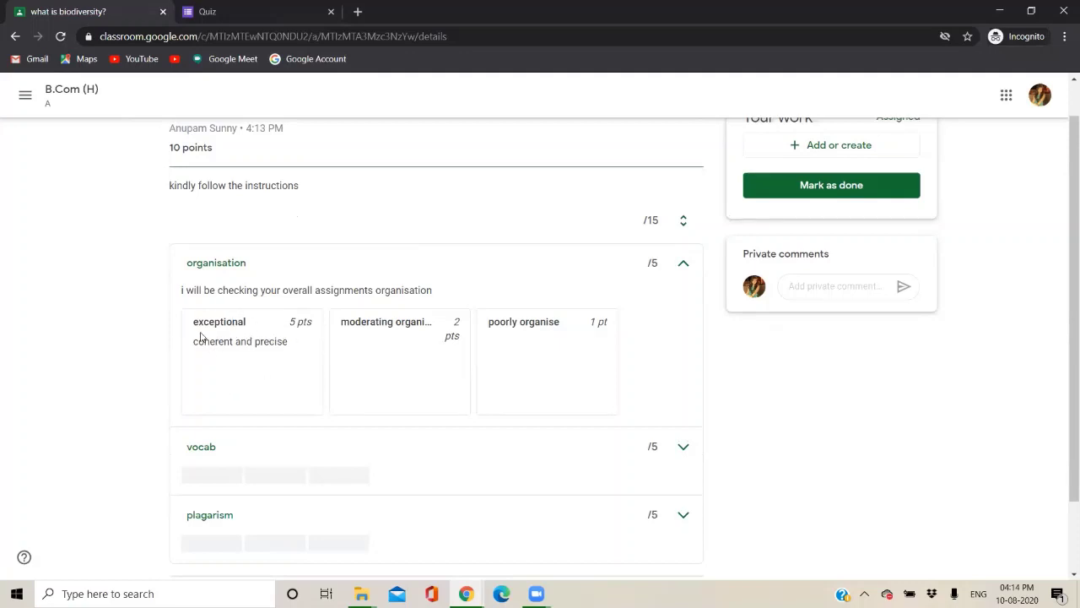
scroll(282, 333, down, 2)
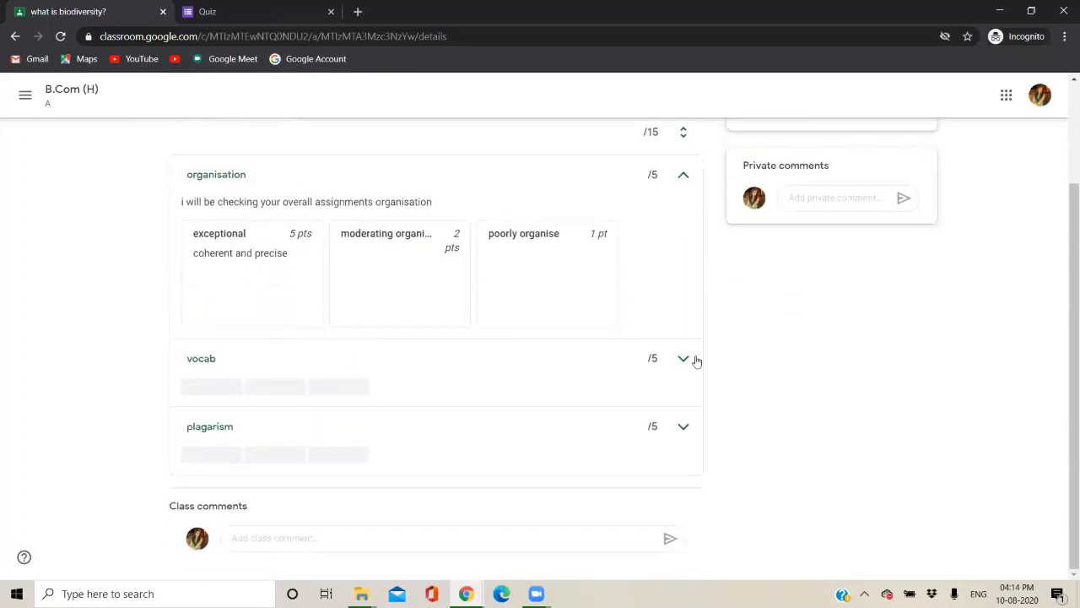
click(682, 359)
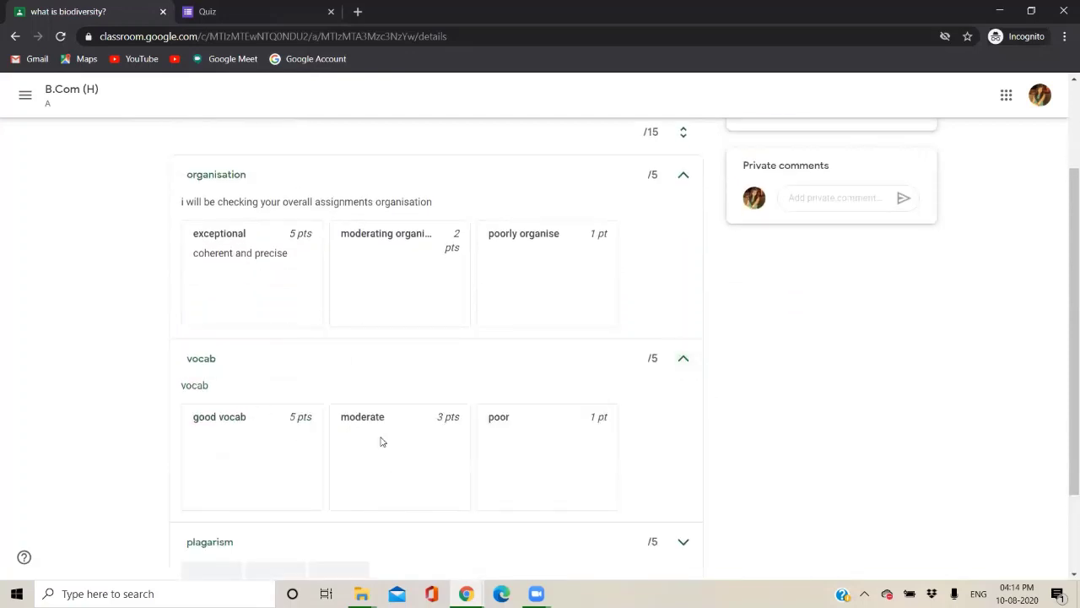
scroll(384, 439, down, 1)
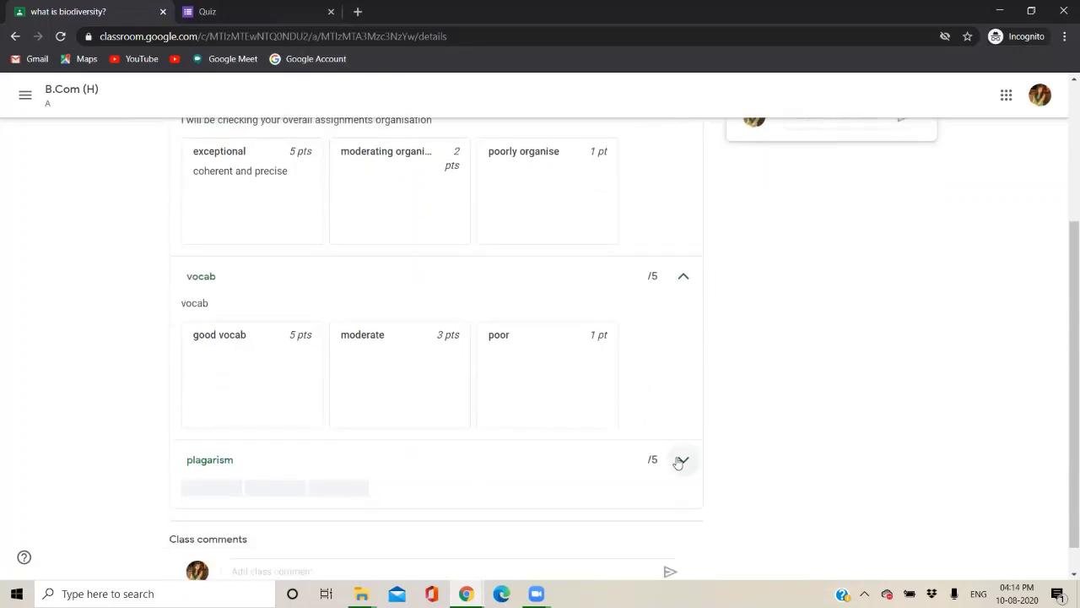
click(683, 459)
scroll(556, 509, down, 1)
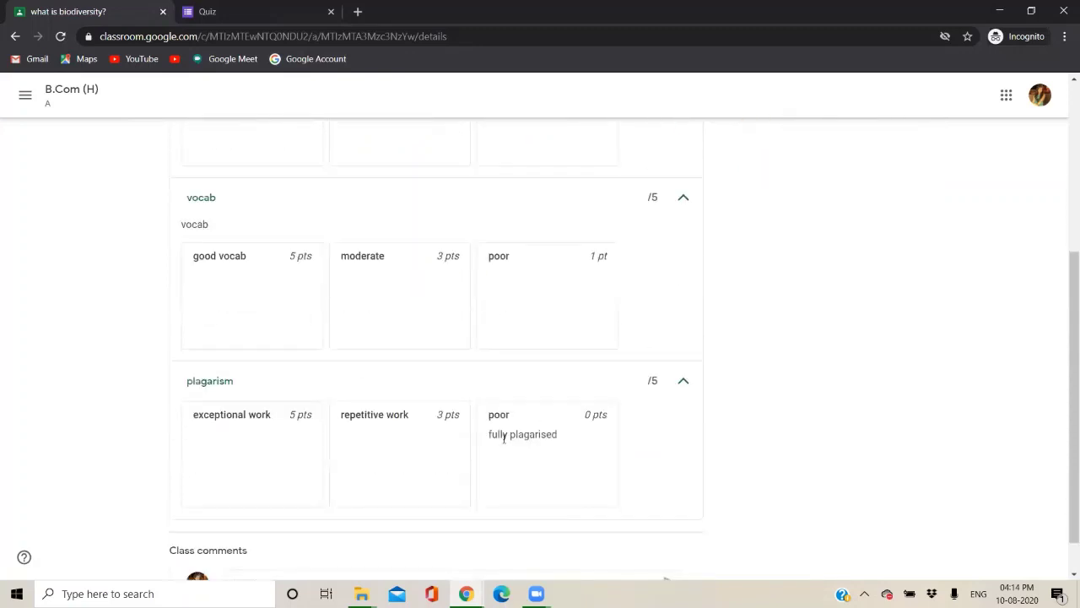
scroll(504, 438, up, 2)
scroll(504, 440, down, 1)
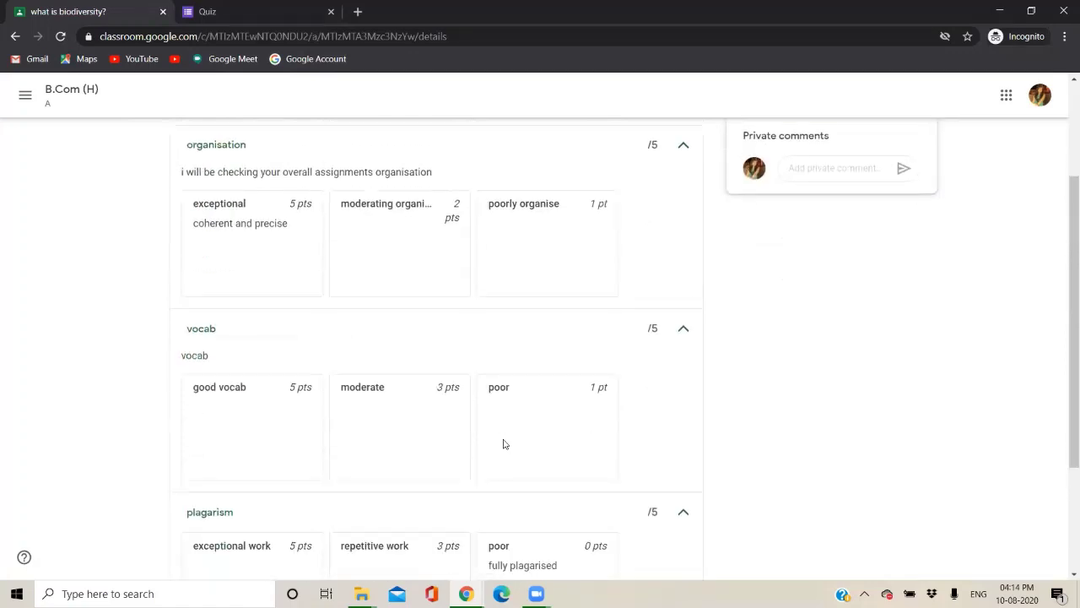
scroll(504, 442, up, 1)
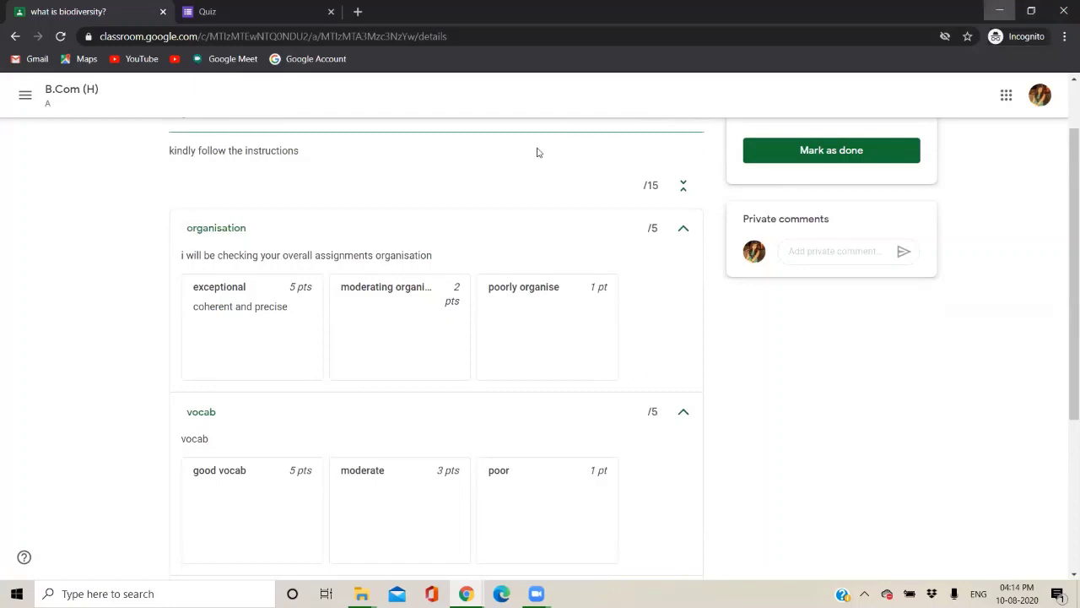
Close the student's window to check the teacher's Blank Quiz responses, then return to the student's assignment page.
key(alt+F4)
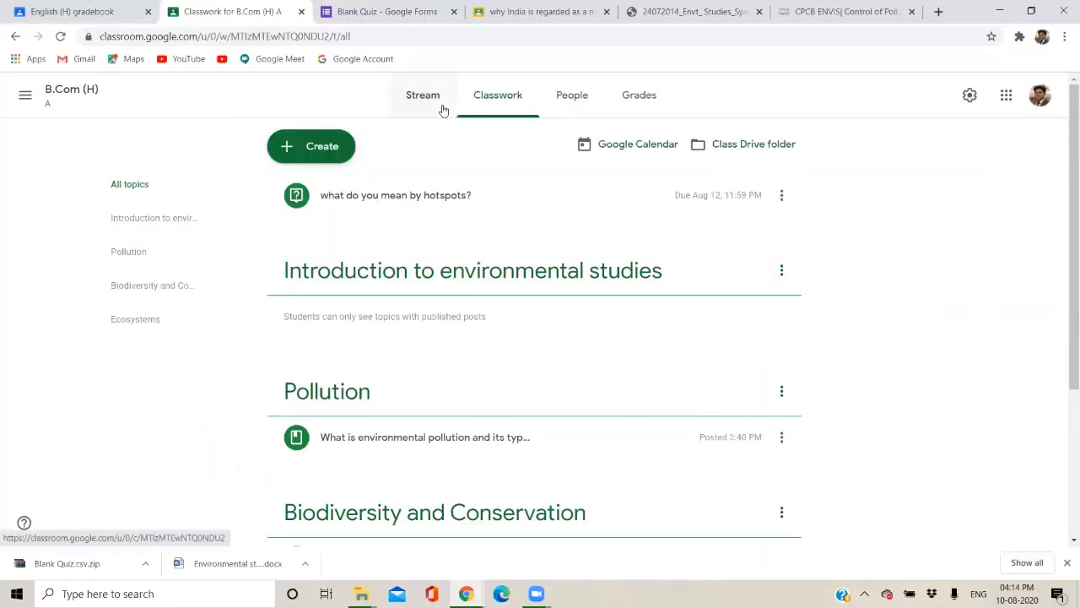
click(419, 6)
mouse_move(466, 591)
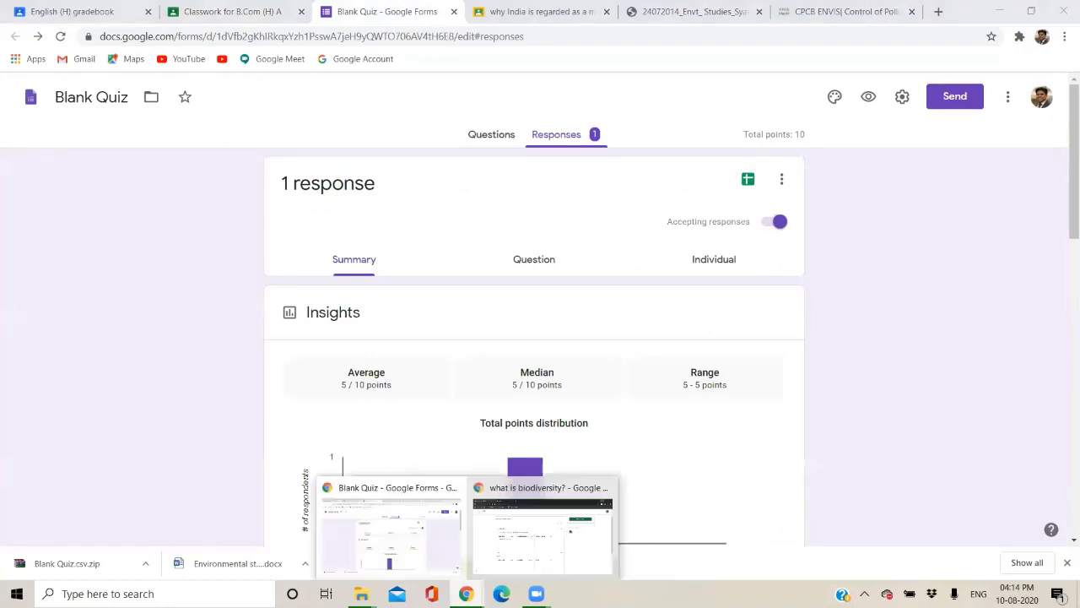
click(508, 557)
scroll(814, 169, up, 1)
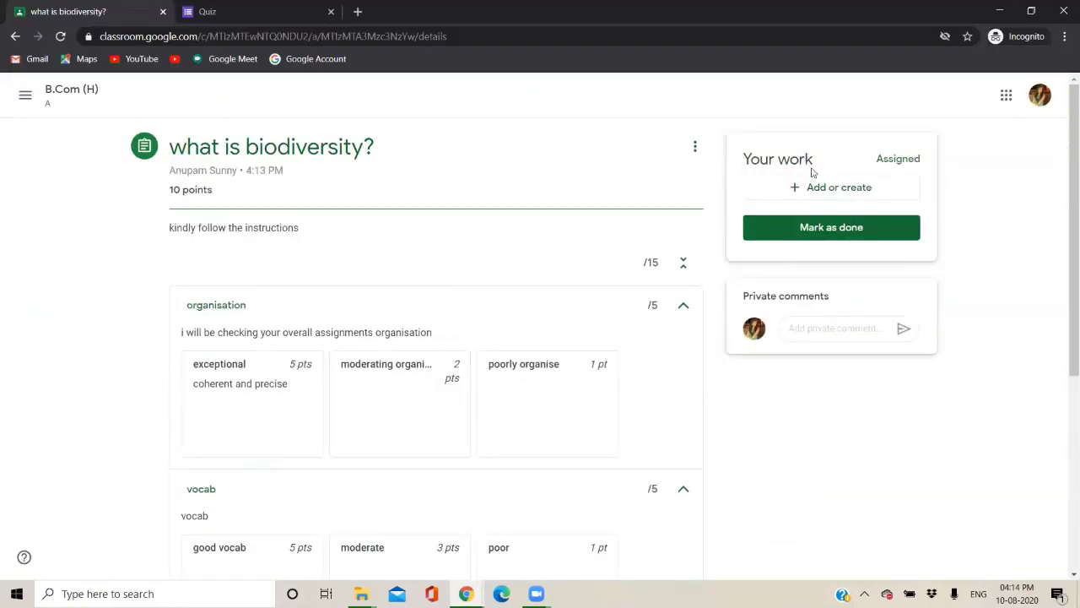
Upload student assignment.docx from the computer as an attachment to the biodiversity assignment.
click(810, 191)
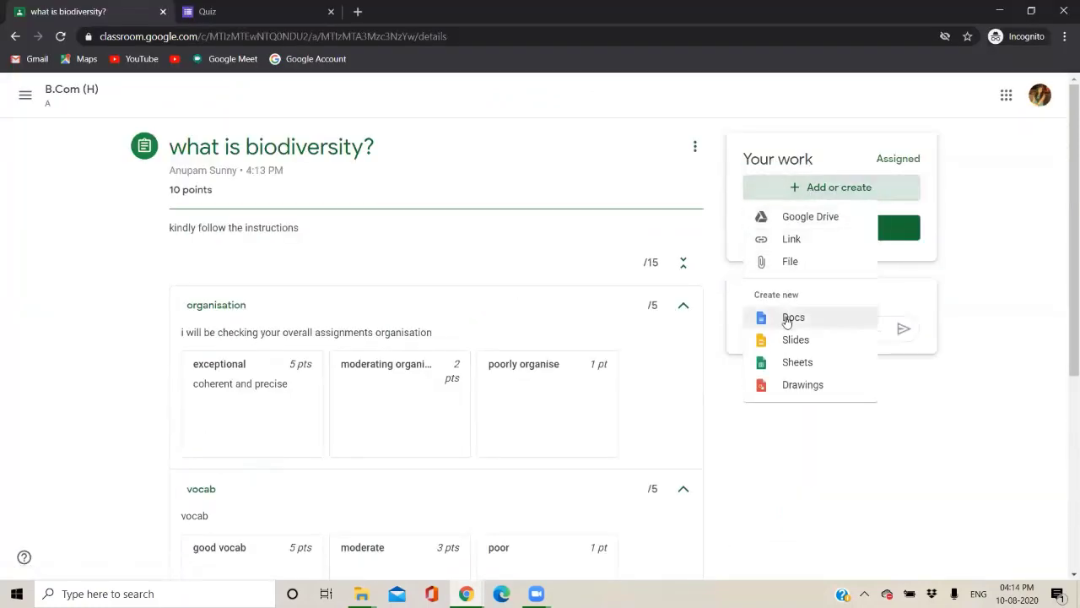
click(748, 256)
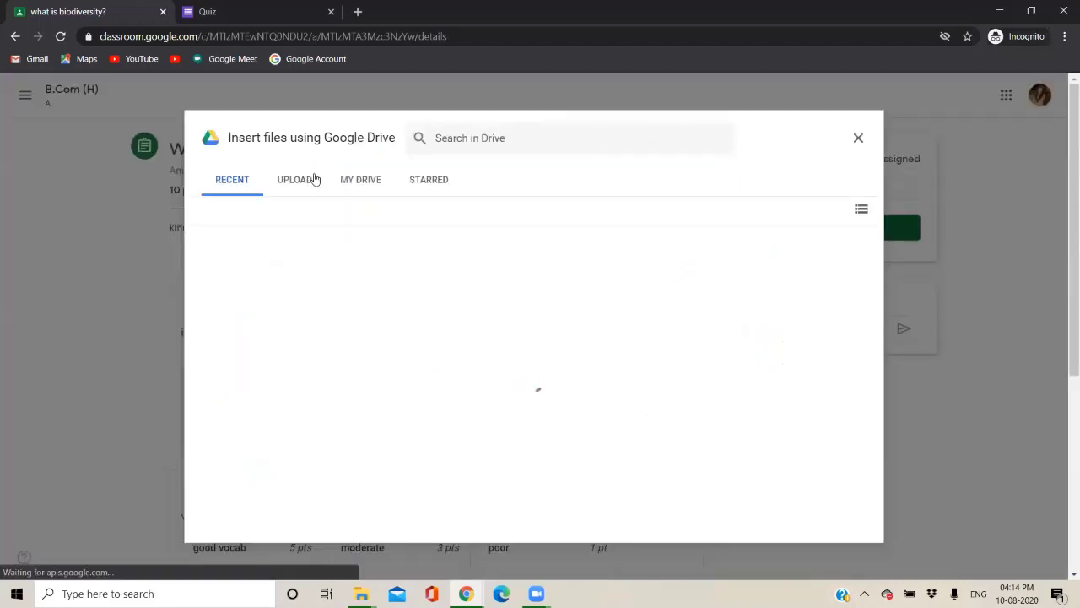
click(314, 179)
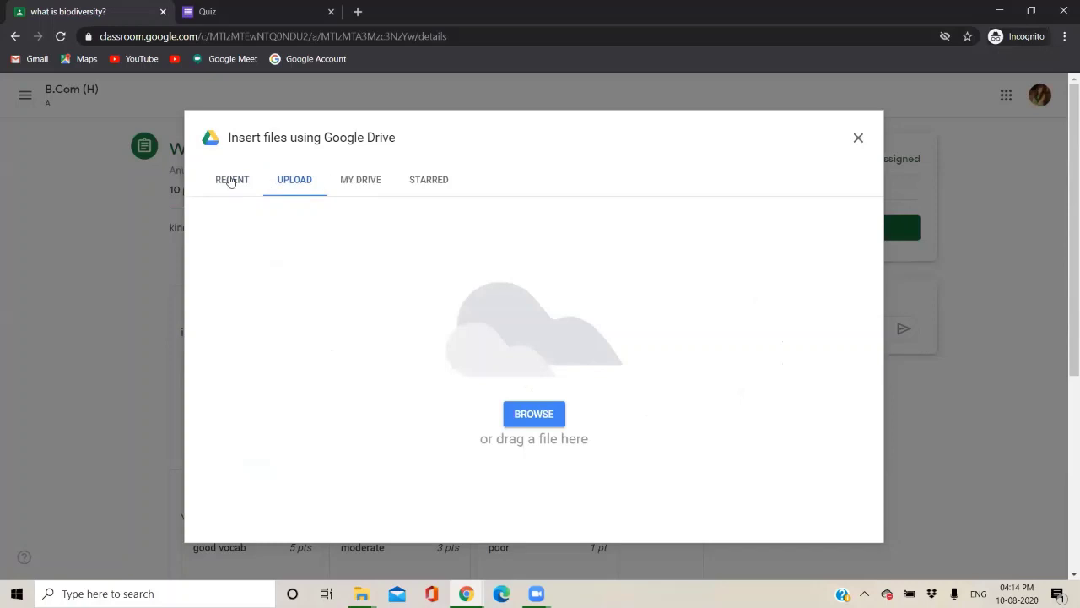
click(533, 414)
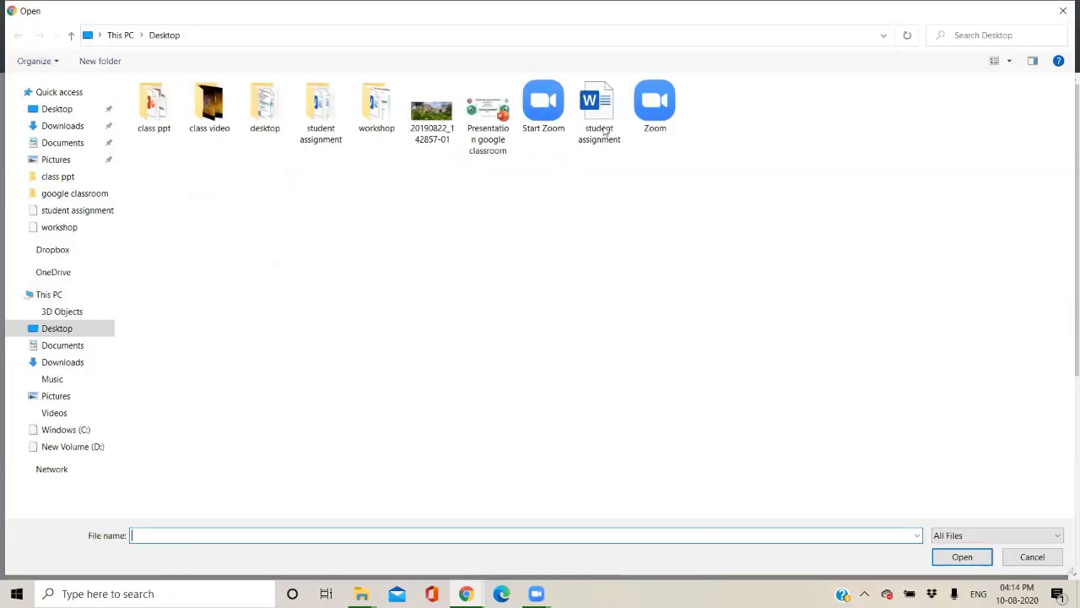
click(605, 130)
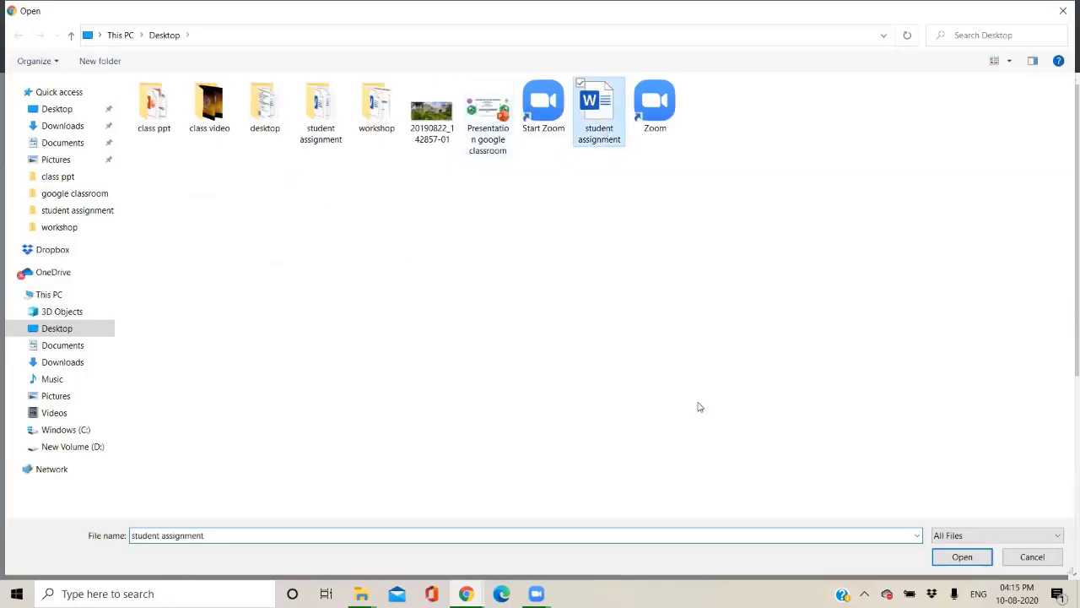
key(Return)
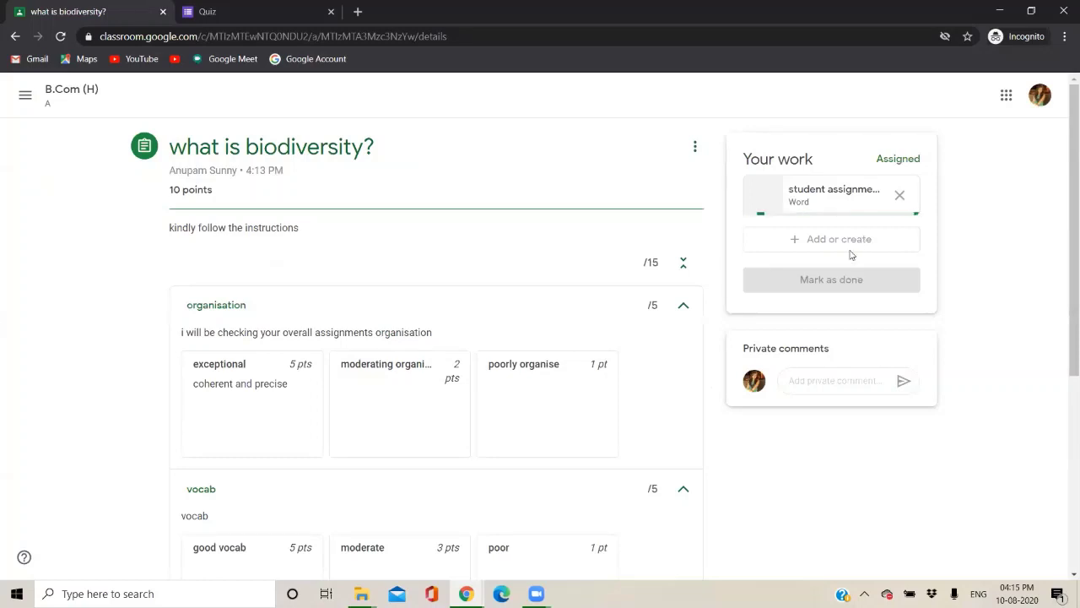
Turn in the attached work and confirm it.
click(829, 277)
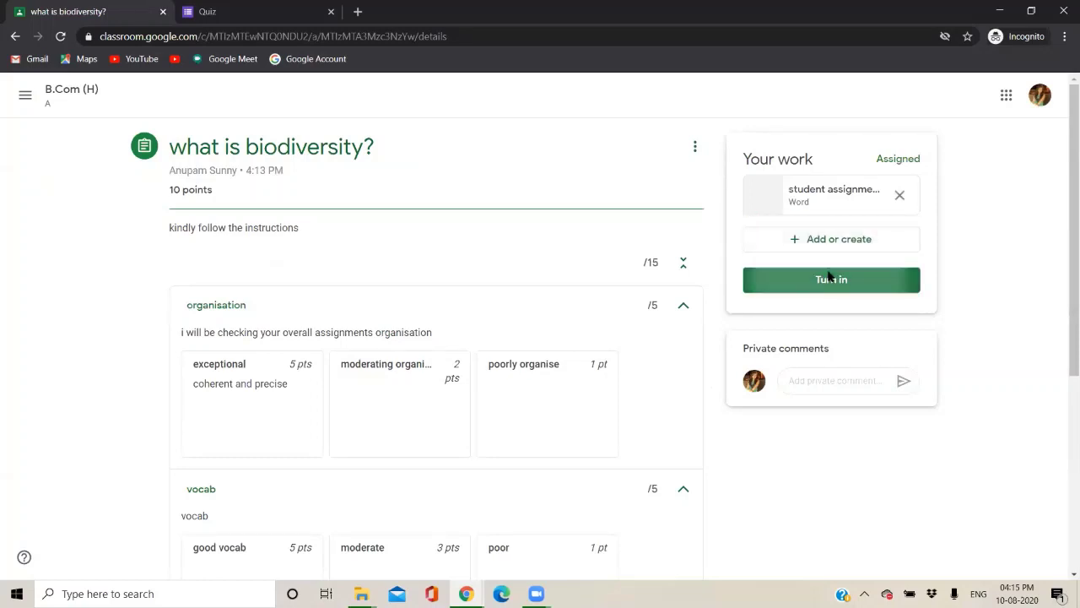
click(659, 383)
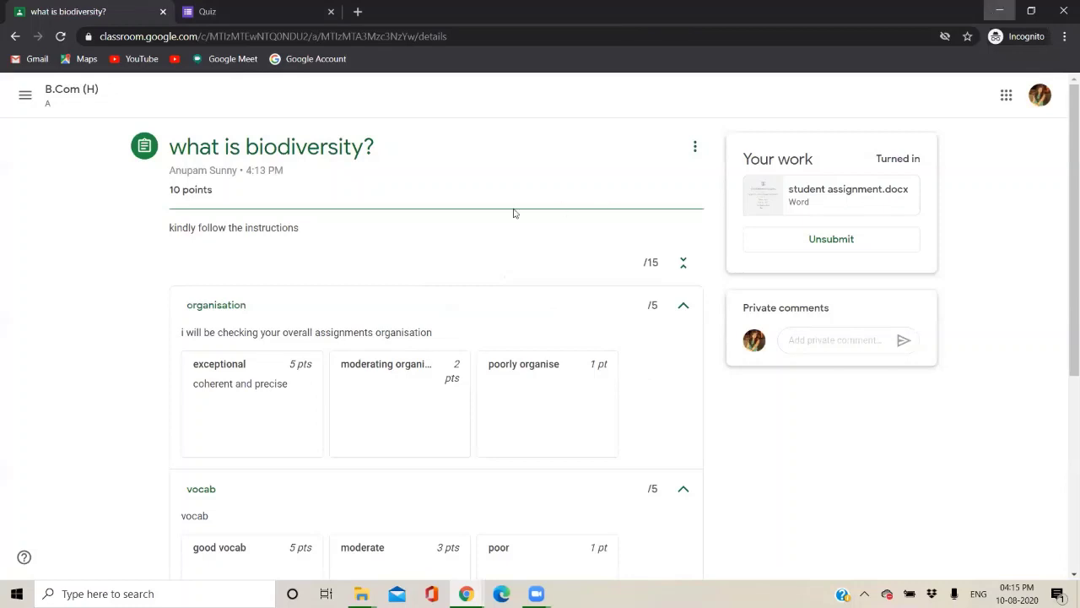
click(999, 11)
From the Stream's 'what is biodiversity?' post, open the student's turned-in student assignment.docx in the grading view.
click(194, 11)
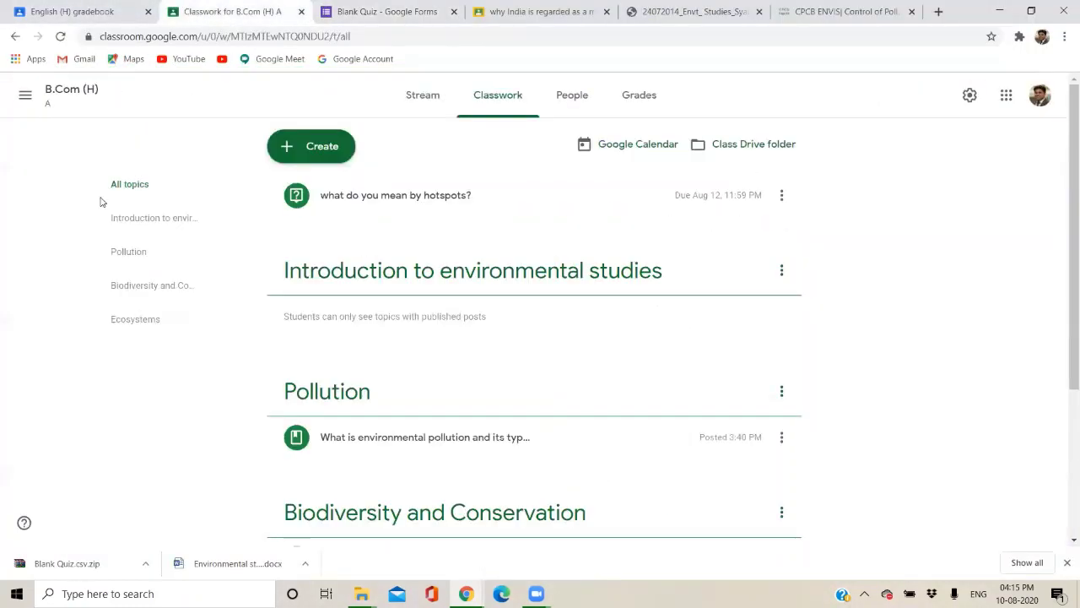
click(431, 101)
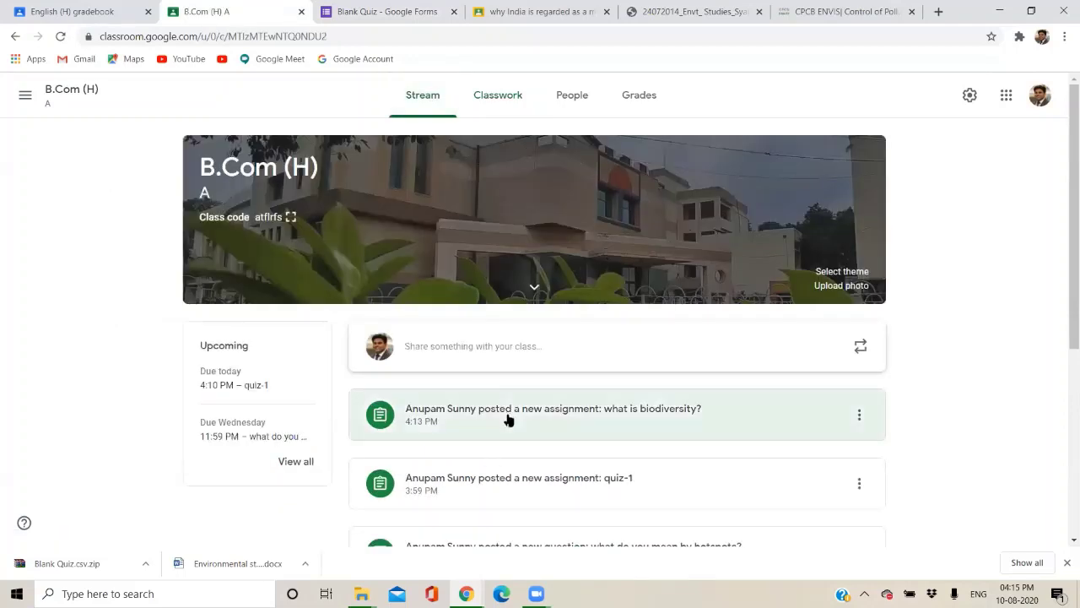
click(509, 420)
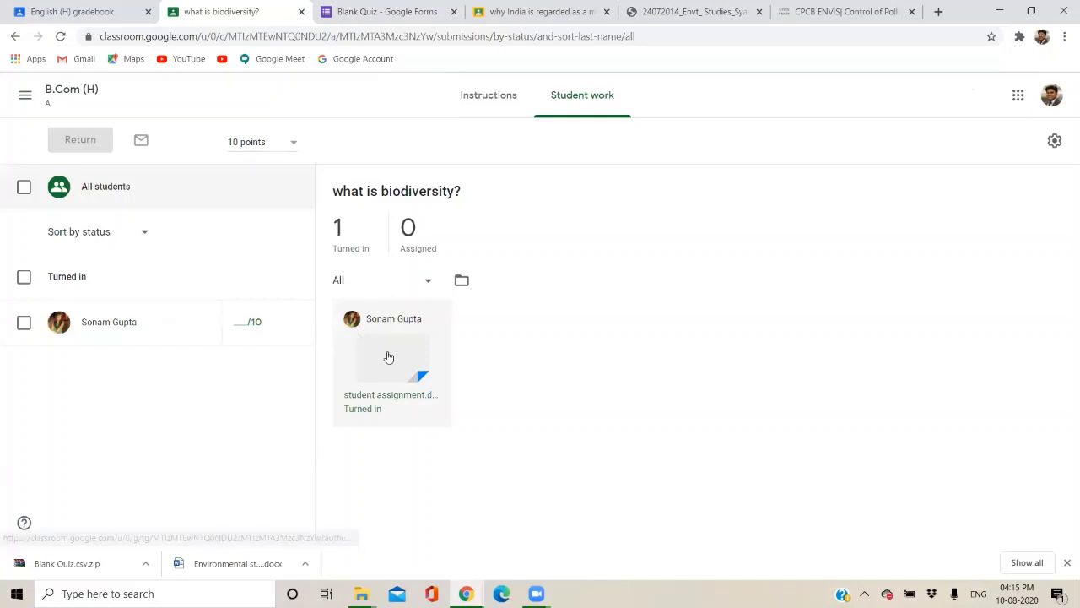
click(386, 352)
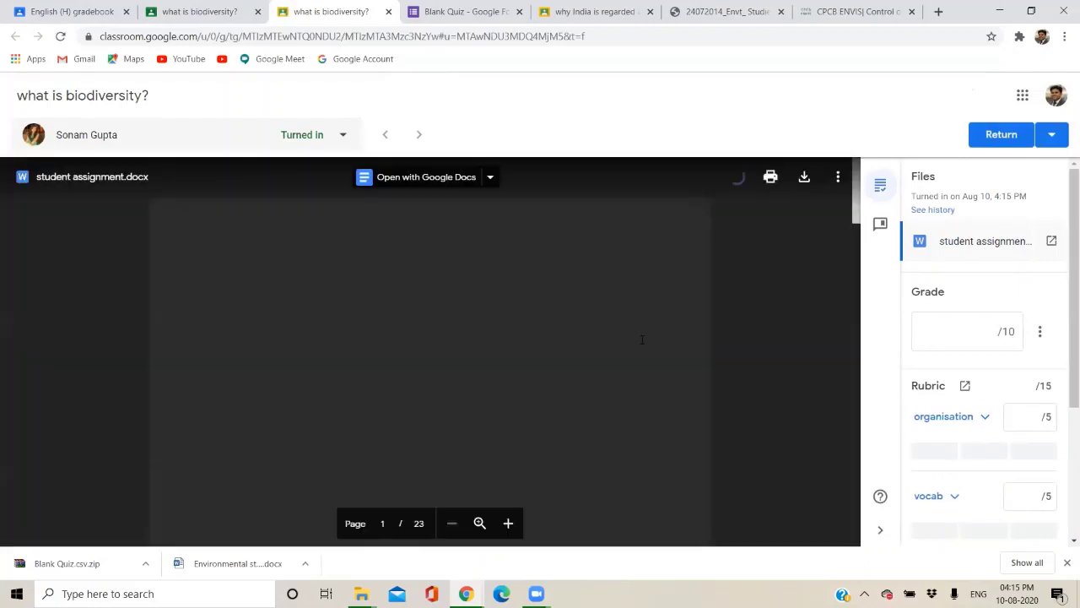
scroll(639, 334, down, 10)
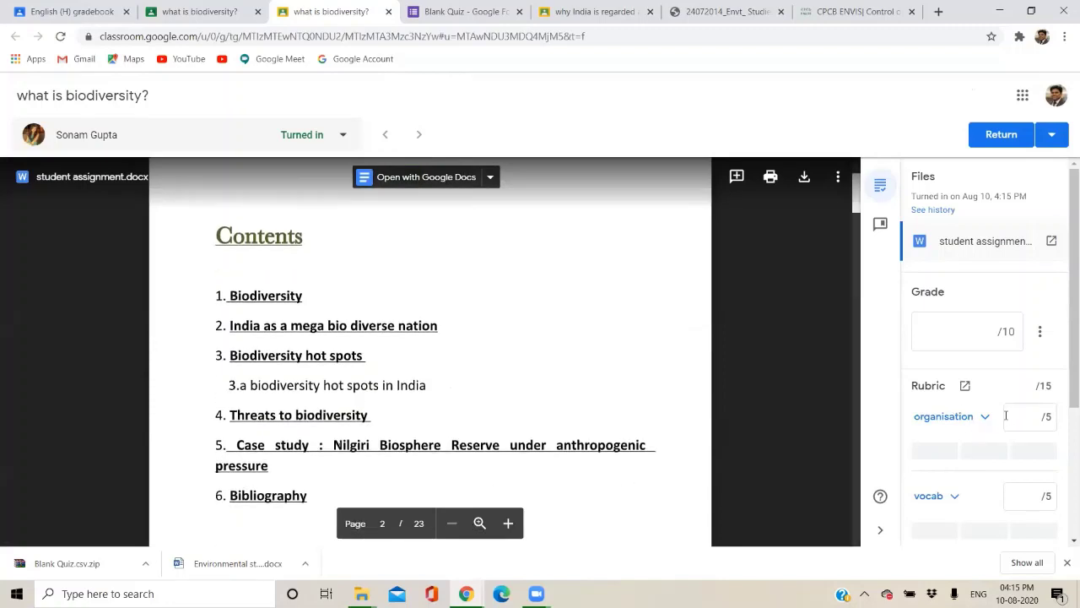
Score the rubric: organisation 5, vocab 3, plagiarism 0.
click(1024, 416)
scroll(1025, 414, down, 2)
click(1027, 385)
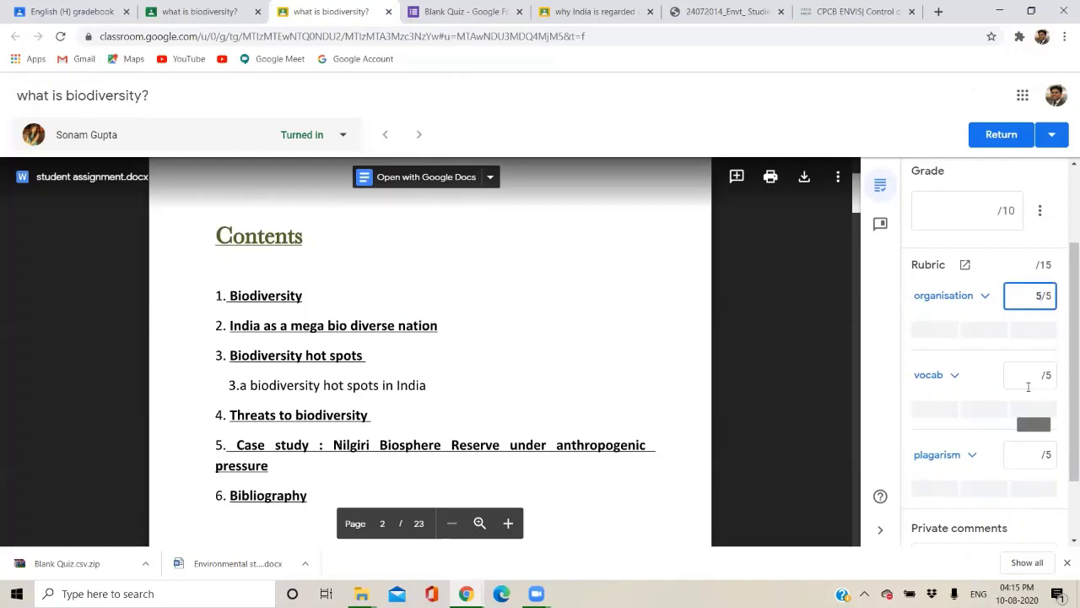
text(3)
scroll(1030, 381, down, 2)
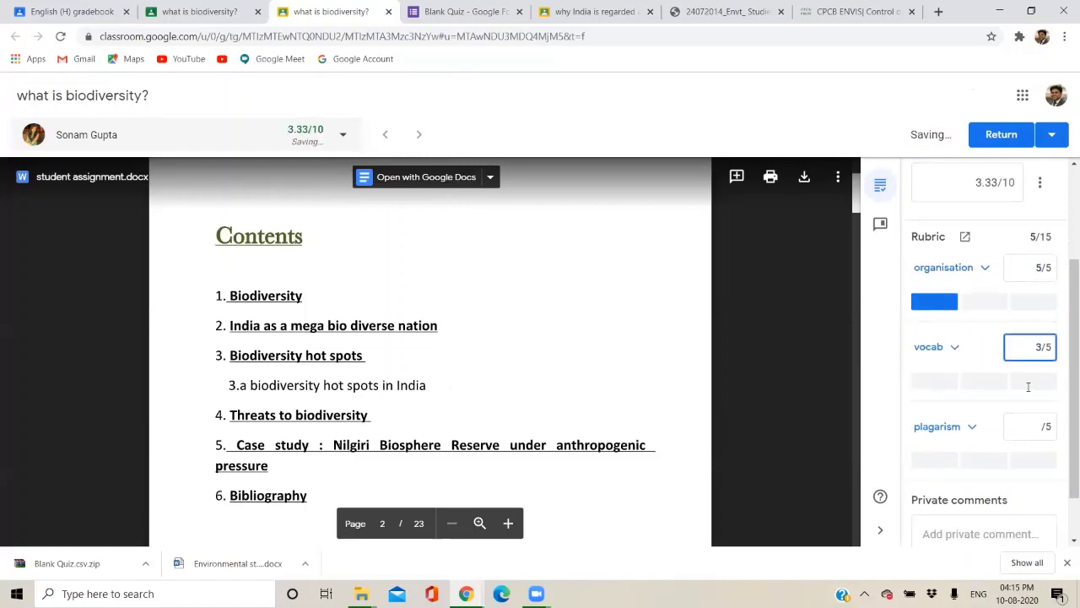
click(1034, 368)
text(0)
scroll(1017, 436, down, 1)
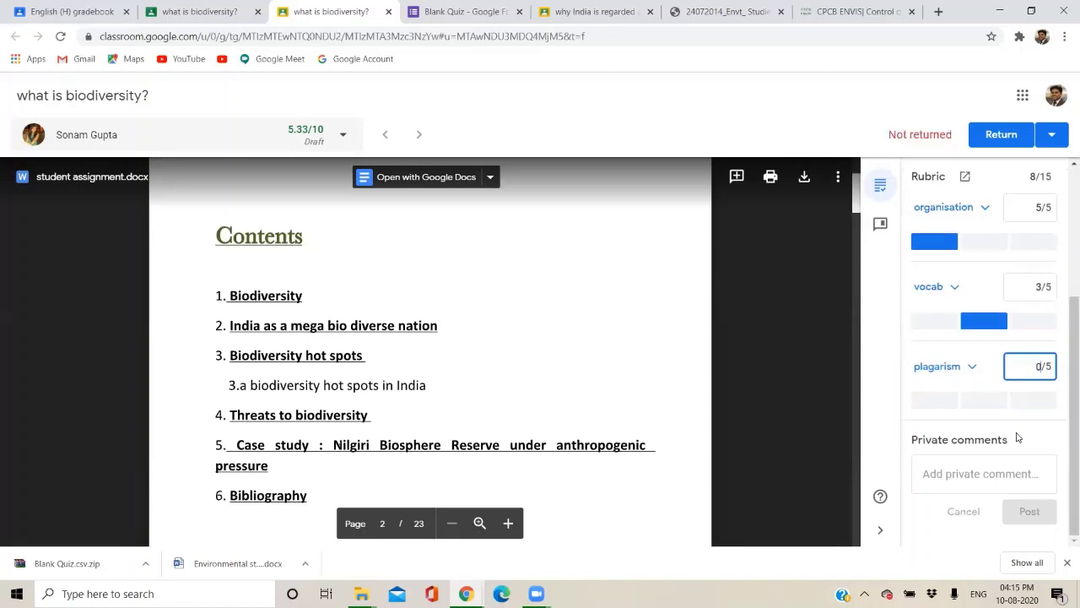
Post a private 'good luck' comment and return the graded work to the student.
click(984, 464)
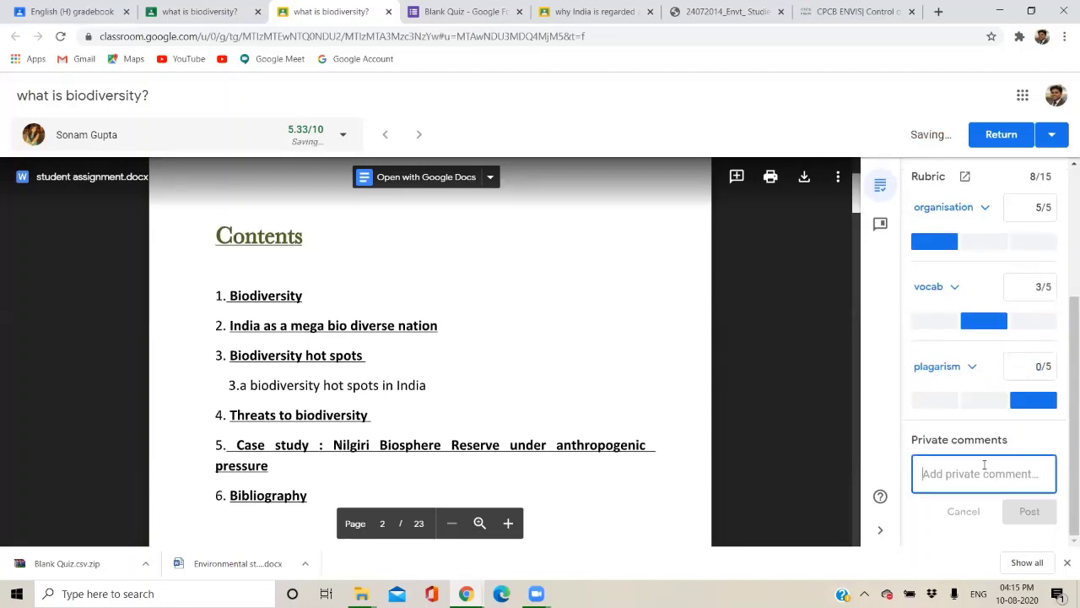
text(good luck)
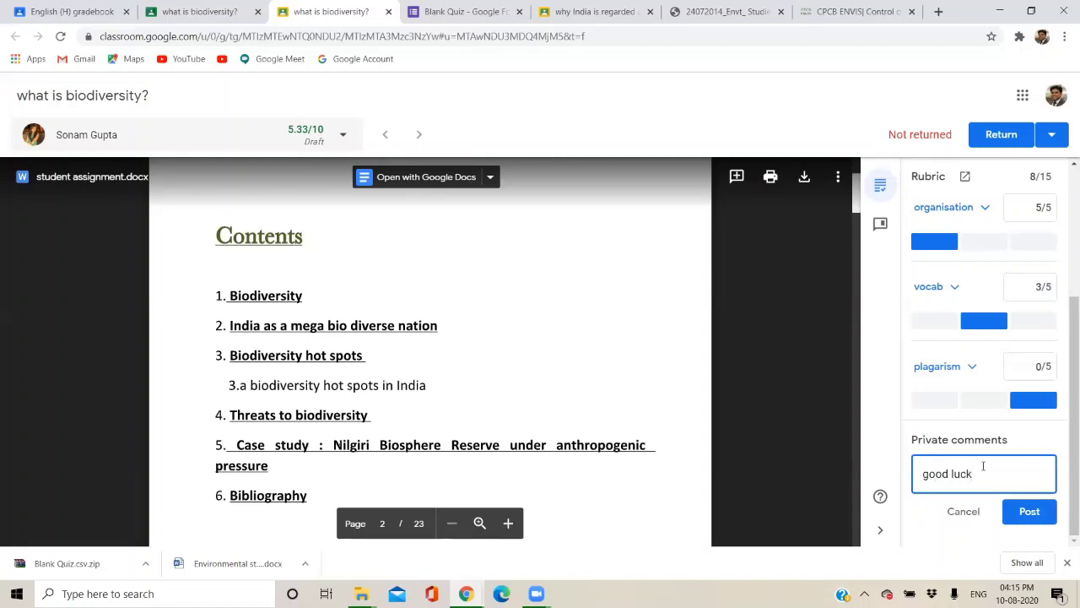
click(1028, 516)
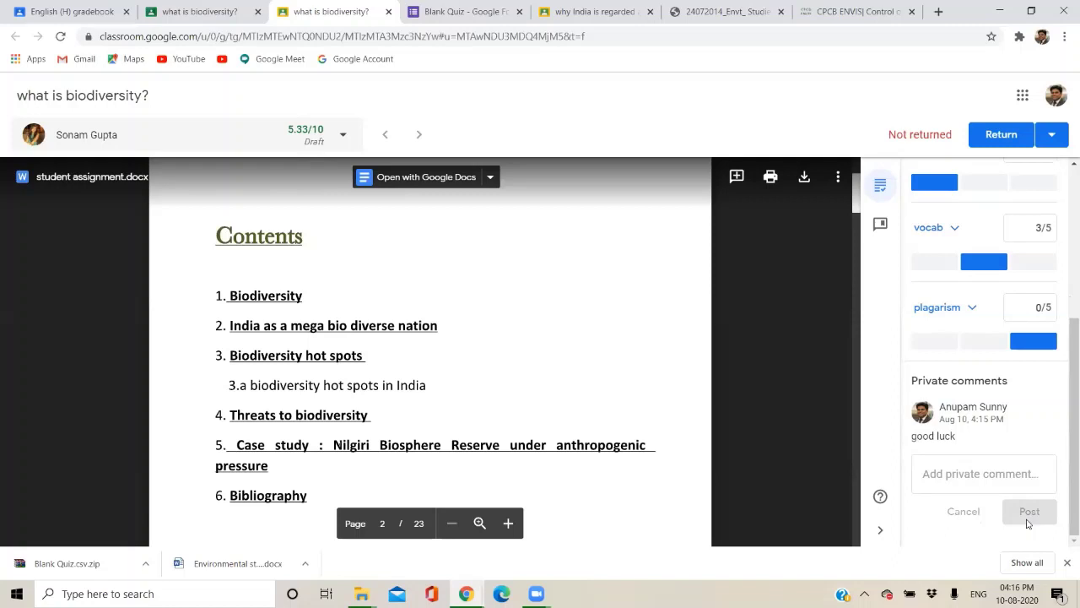
click(1015, 141)
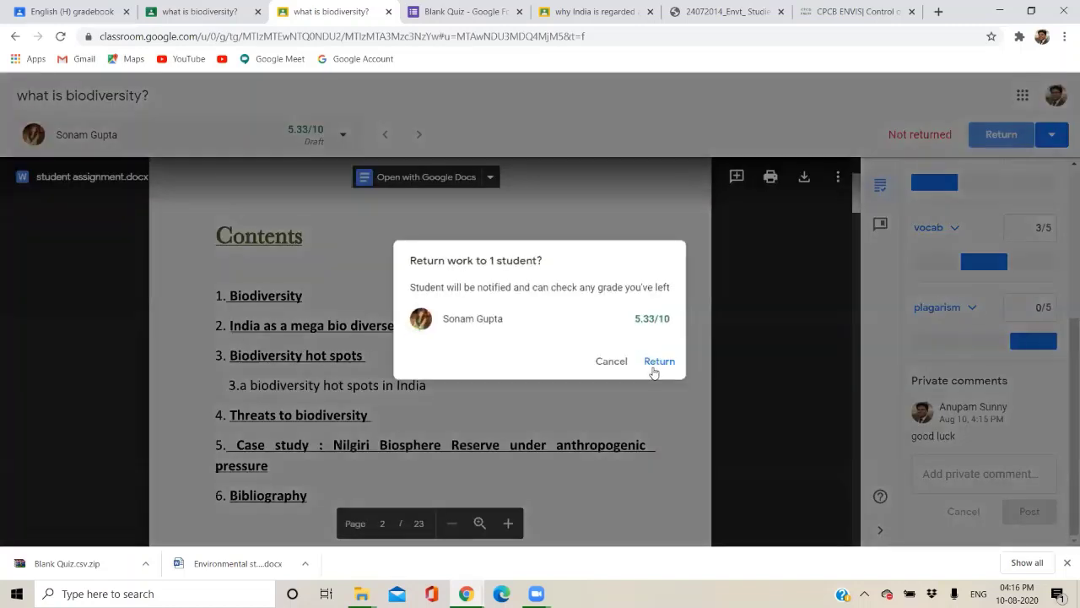
click(657, 362)
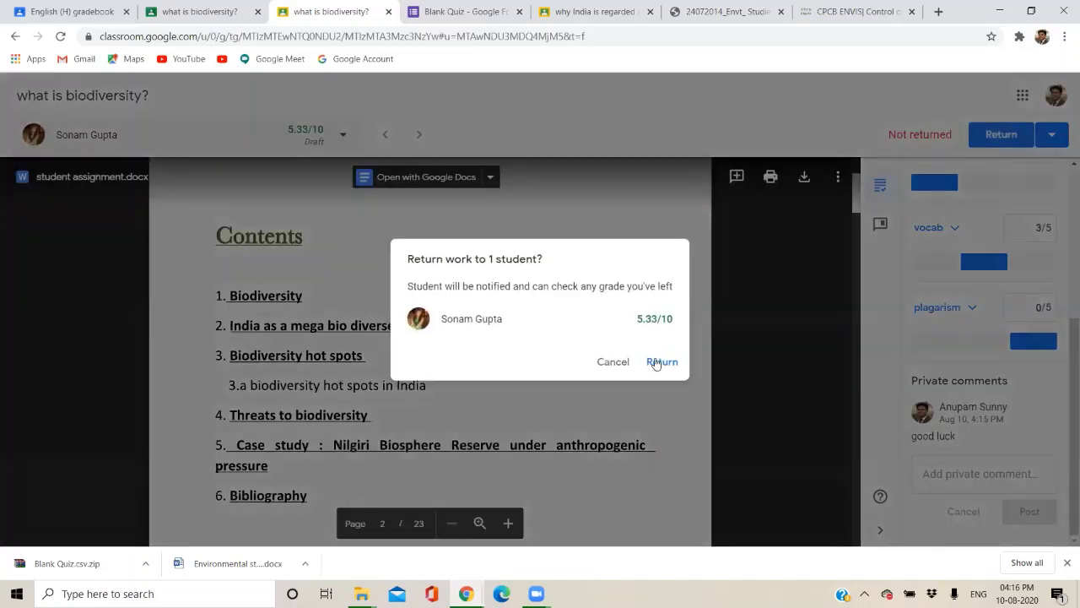
click(657, 363)
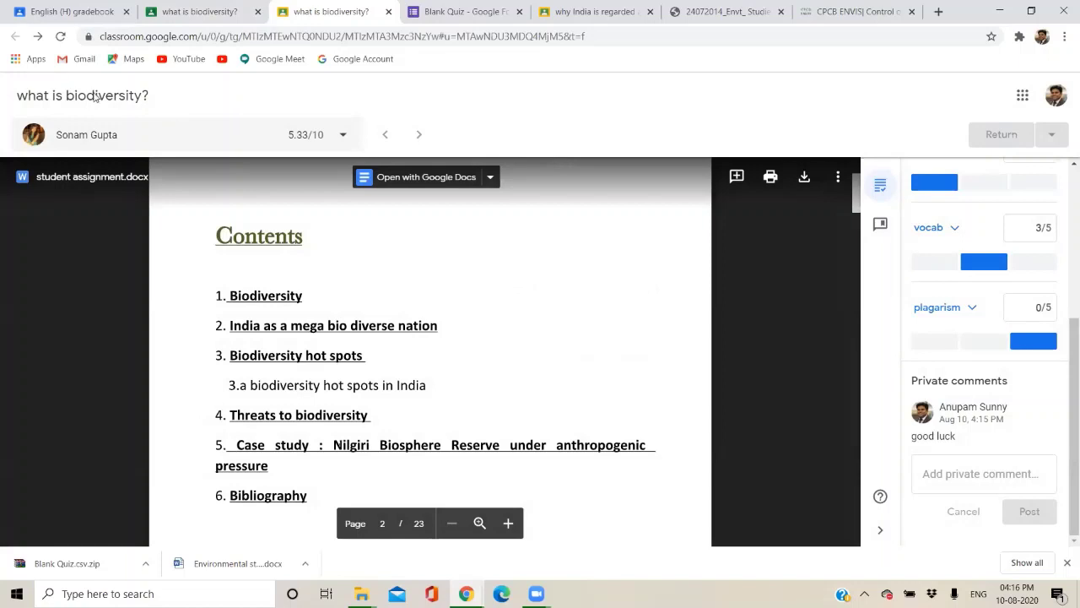
click(301, 19)
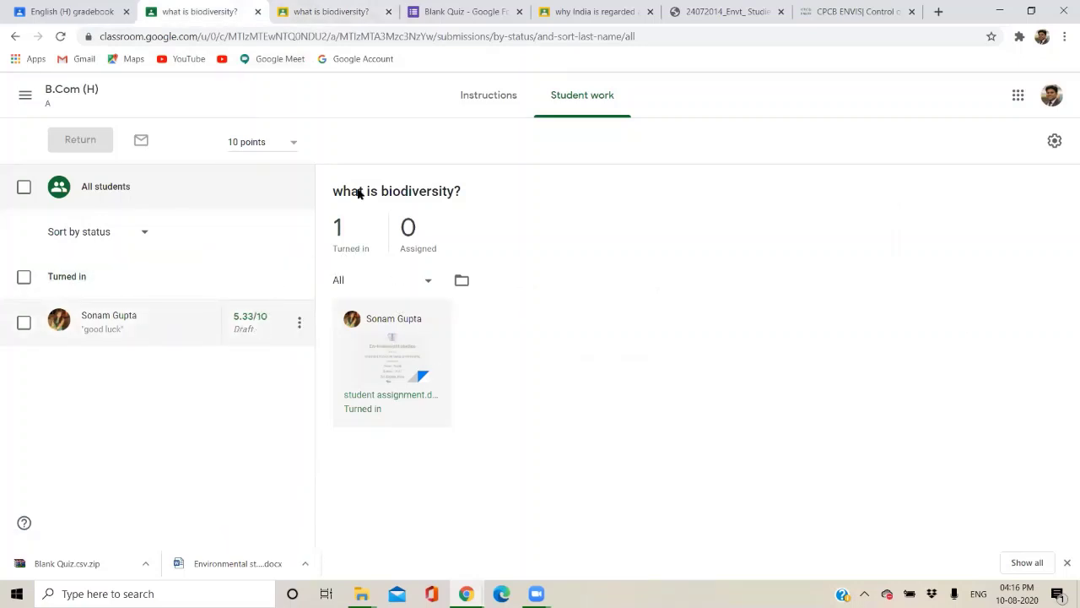
Open the B.Com (H) class from the classes overview and view its Grades tab.
click(28, 94)
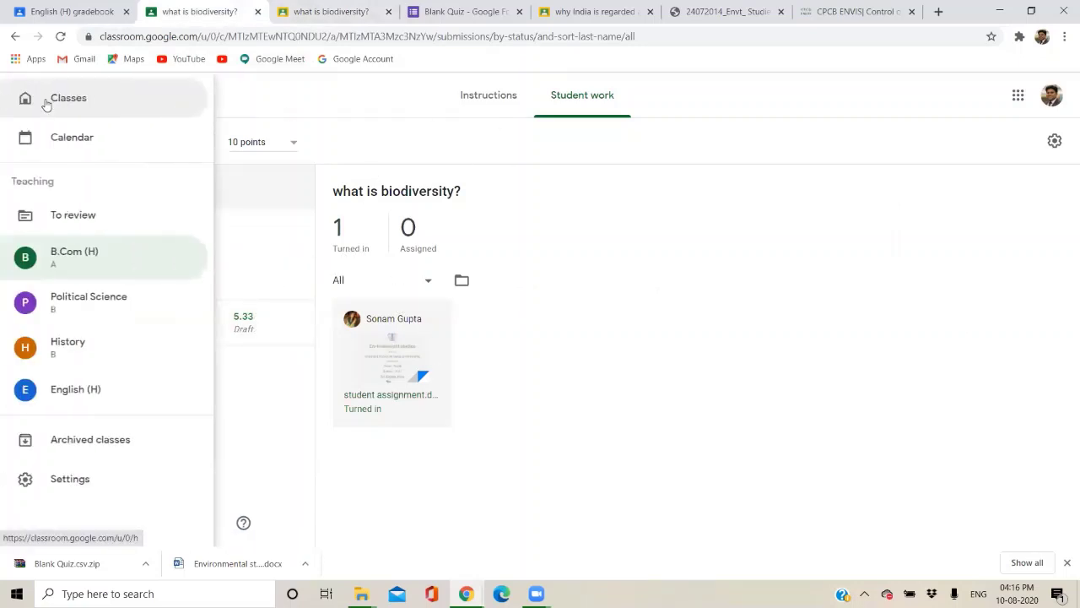
click(47, 103)
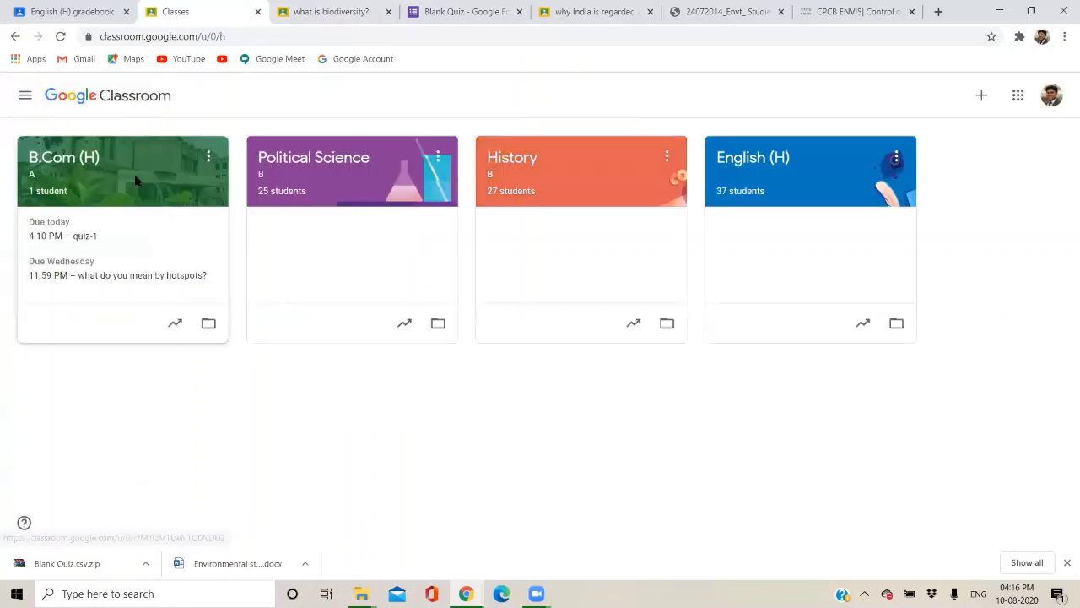
click(159, 214)
click(641, 104)
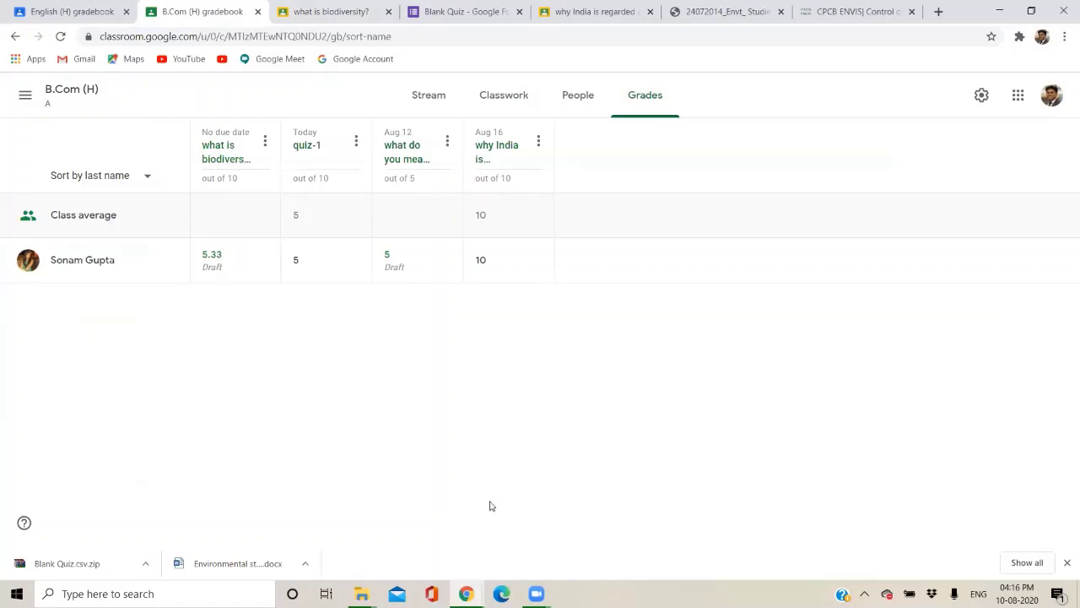
click(466, 593)
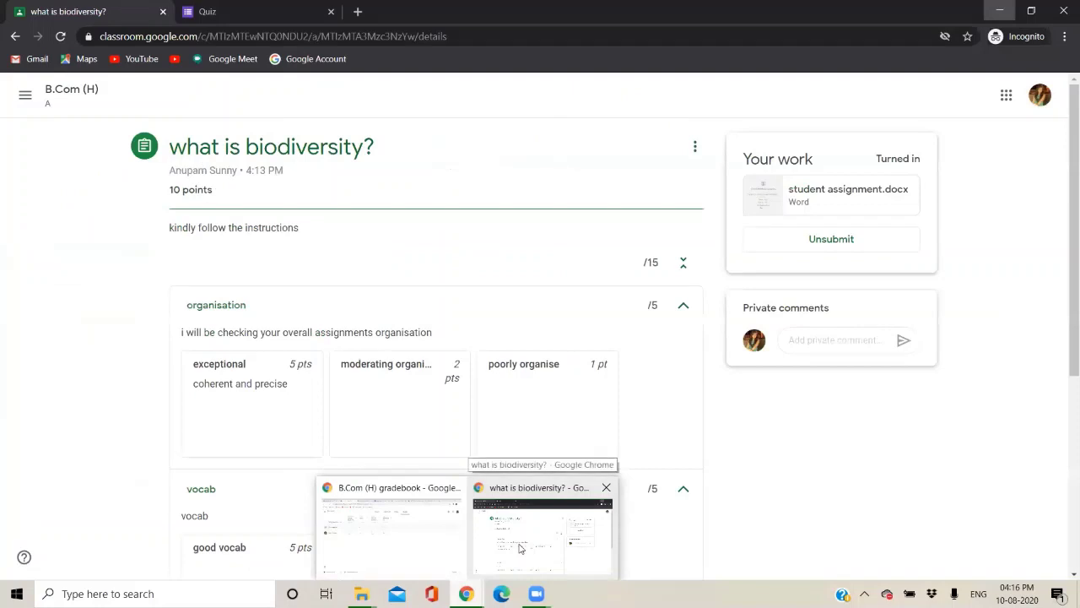
Review the returned grade, rubric scores and comment in the student's window, then close that window.
click(350, 359)
scroll(349, 360, down, 1)
scroll(295, 287, up, 1)
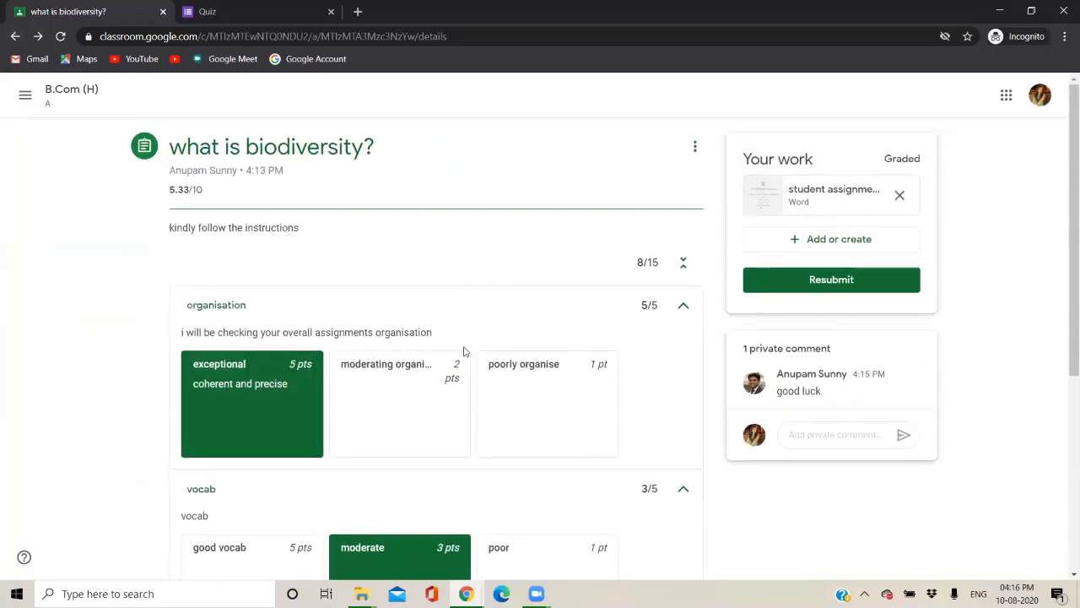
scroll(463, 351, down, 1)
scroll(463, 351, up, 1)
scroll(464, 351, down, 2)
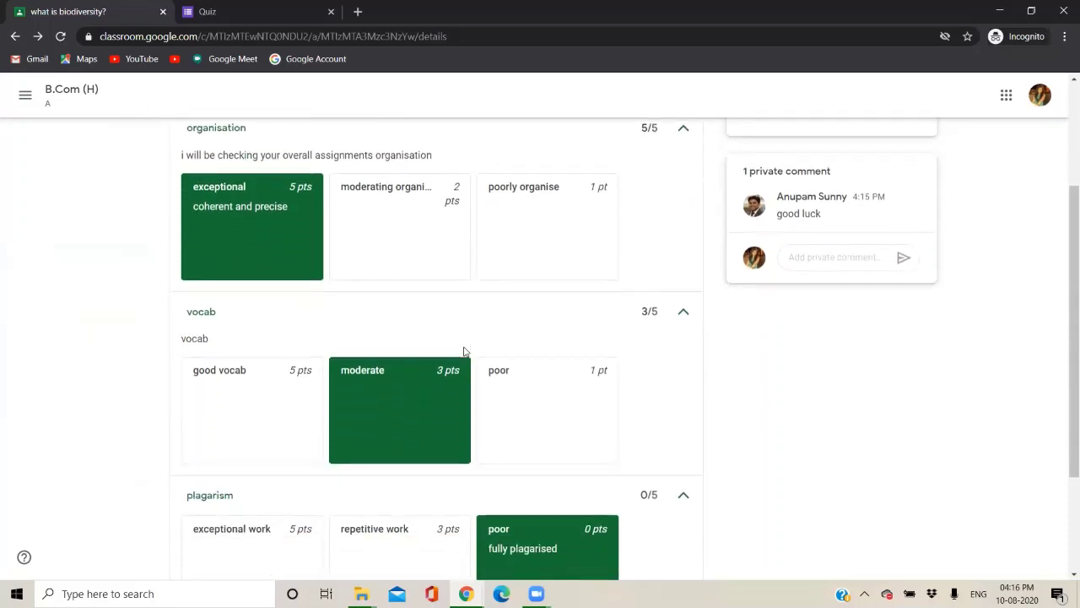
scroll(463, 351, down, 1)
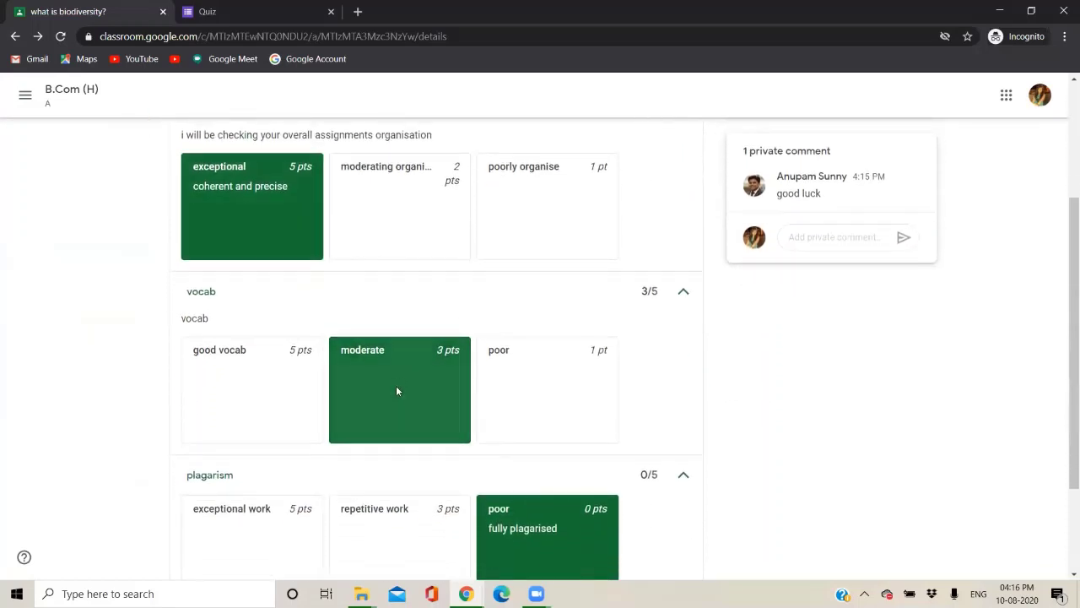
scroll(395, 390, down, 2)
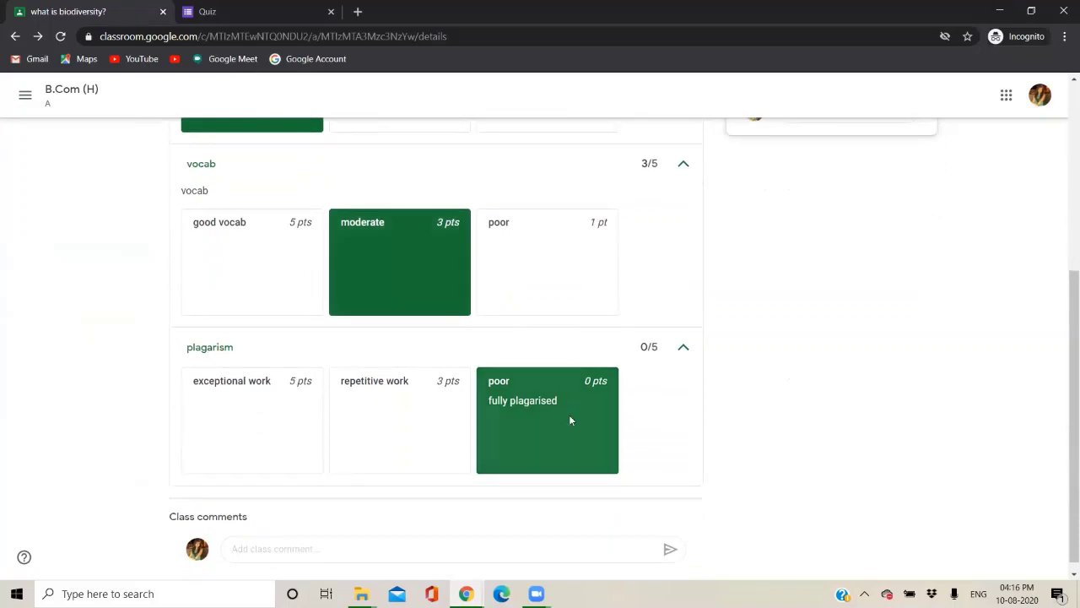
scroll(569, 420, up, 4)
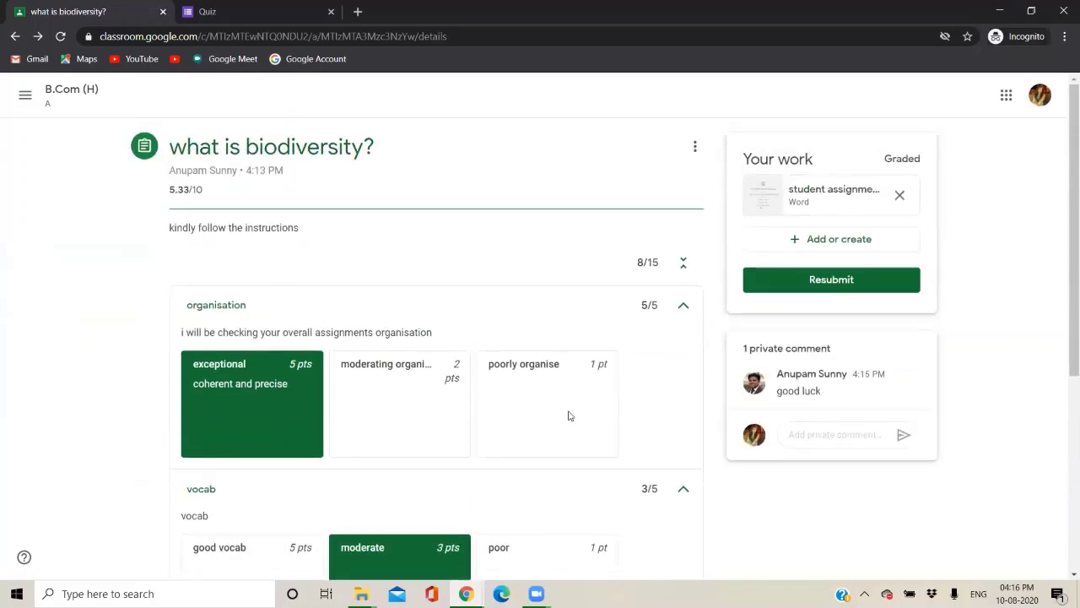
scroll(568, 415, down, 1)
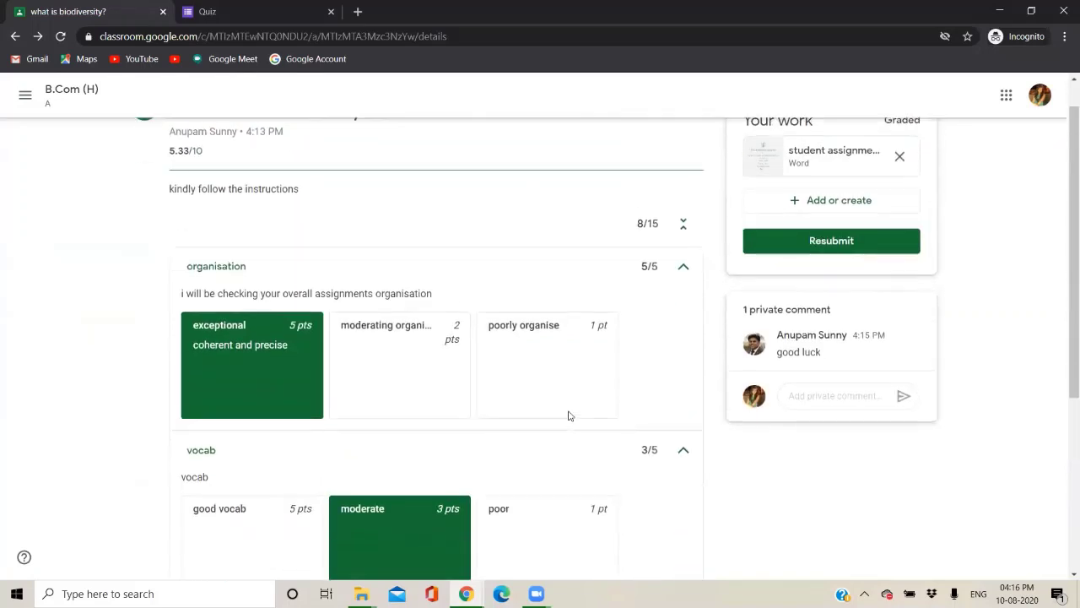
scroll(568, 415, up, 1)
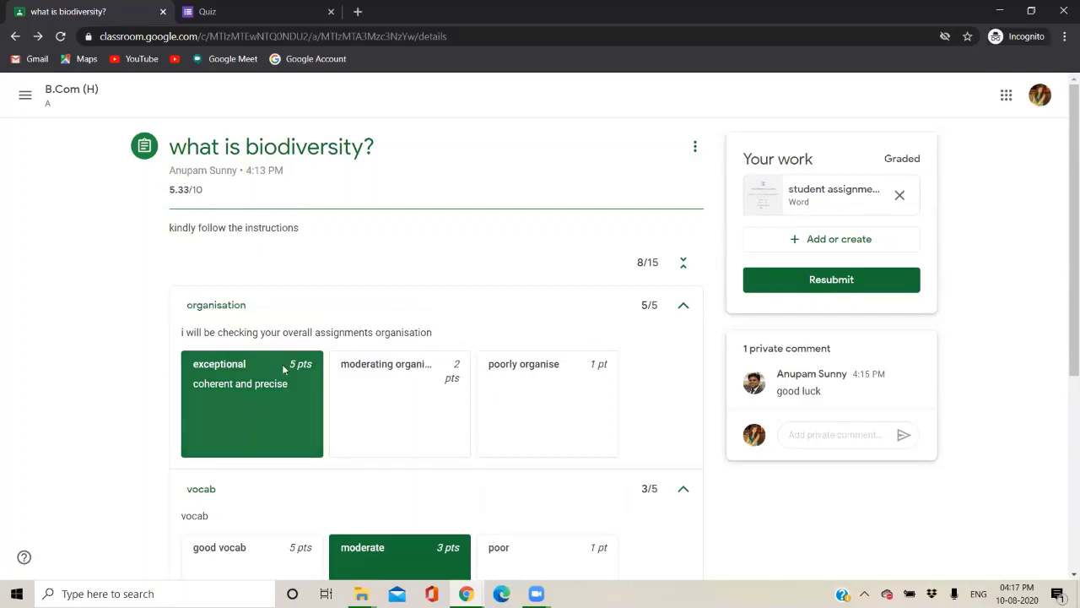
scroll(285, 368, down, 1)
scroll(550, 288, down, 1)
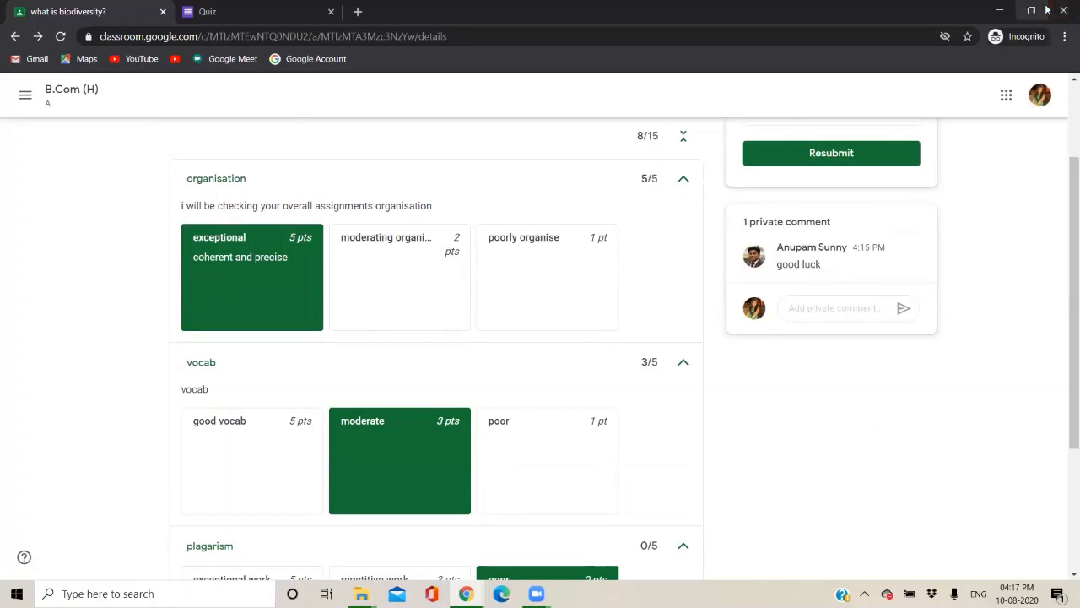
click(1063, 11)
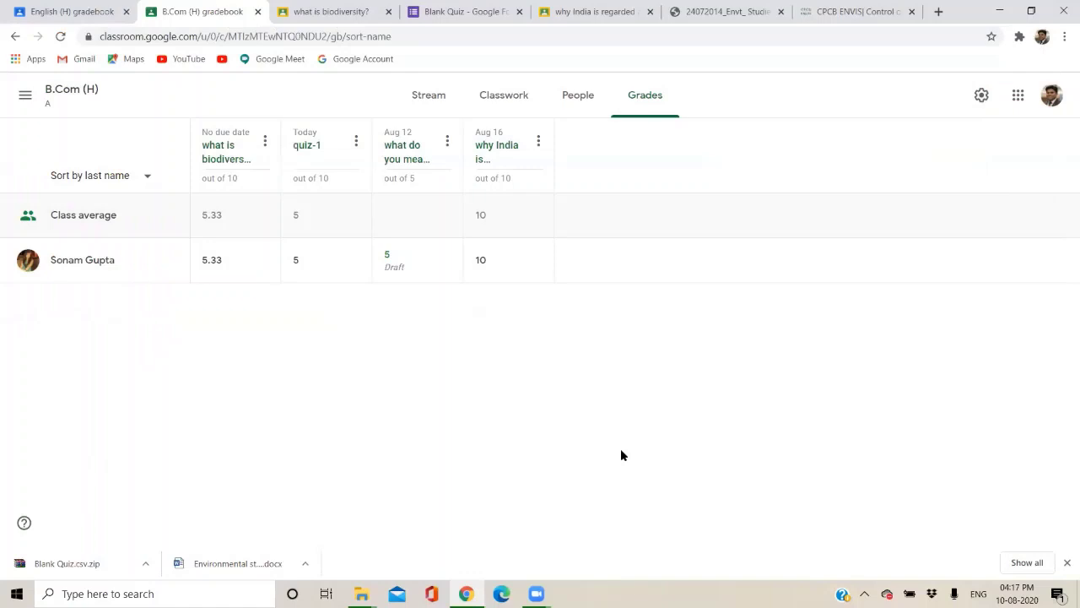